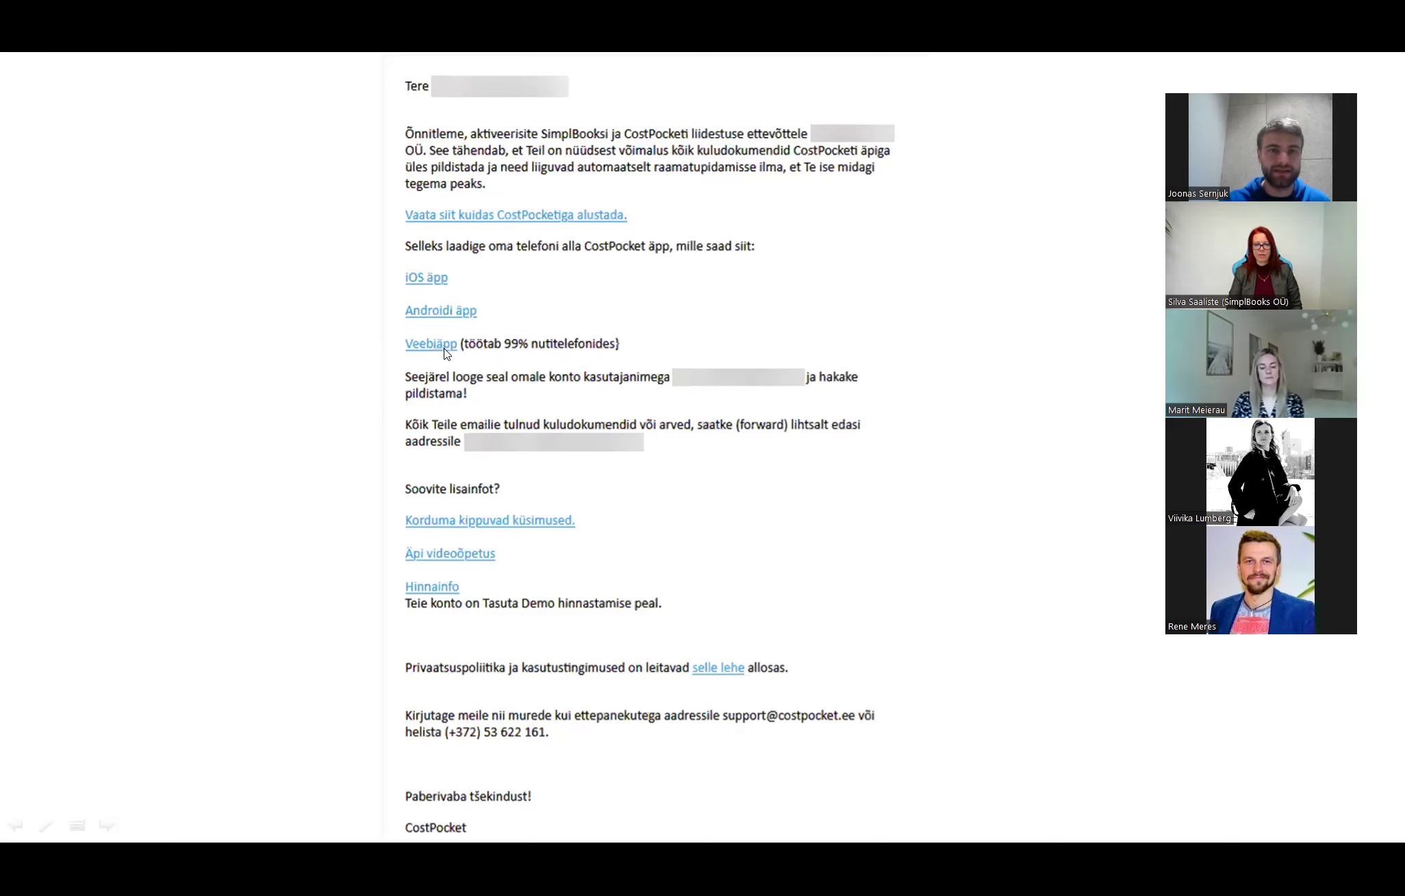
# Advance through the e-mail confirmation and sign-up slides, then minimize PowerPoint to reveal CostPocket
pyautogui.press('Right')
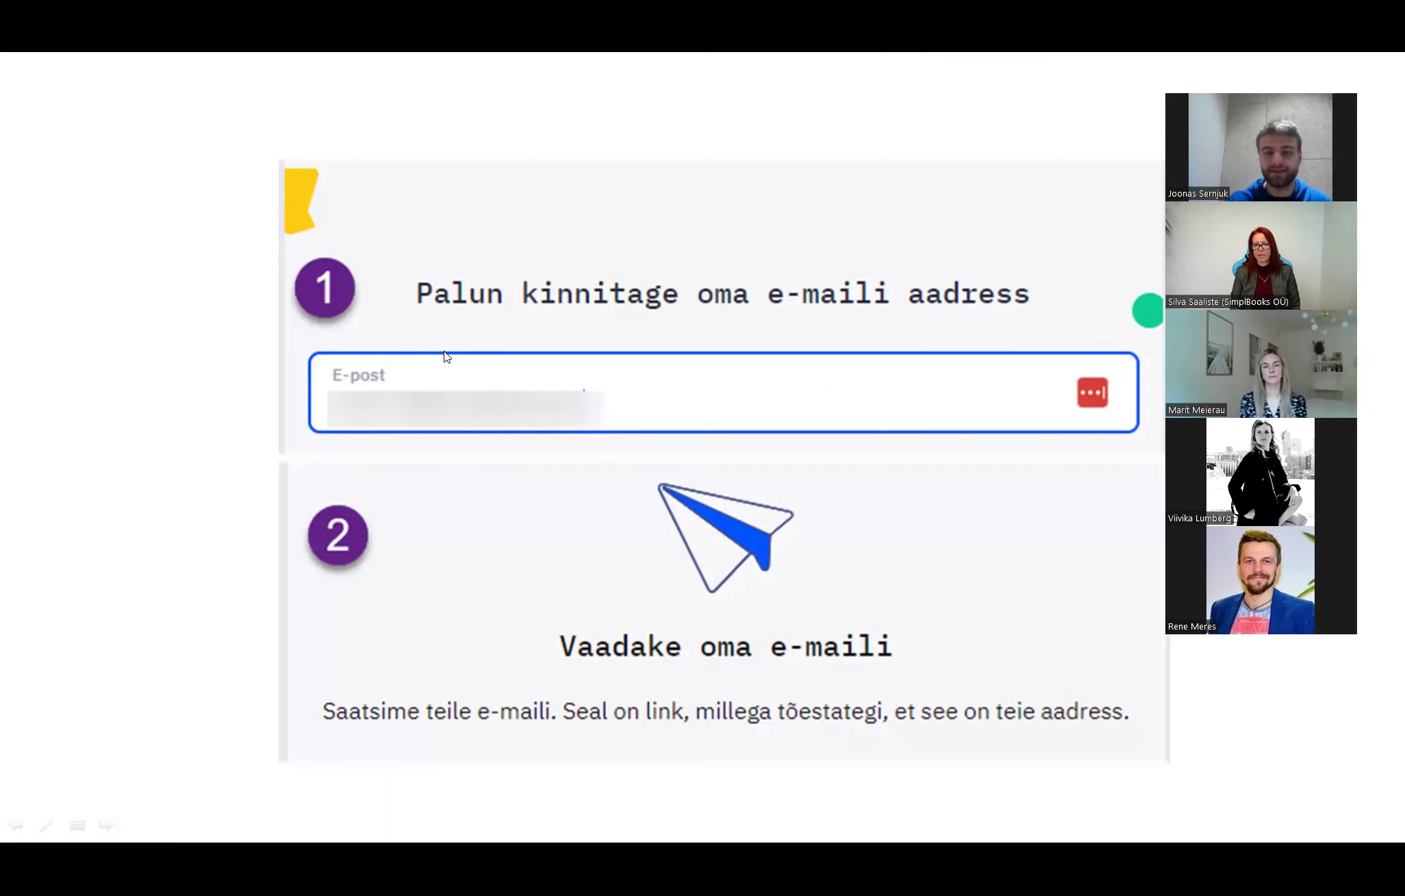
pyautogui.press('Right')
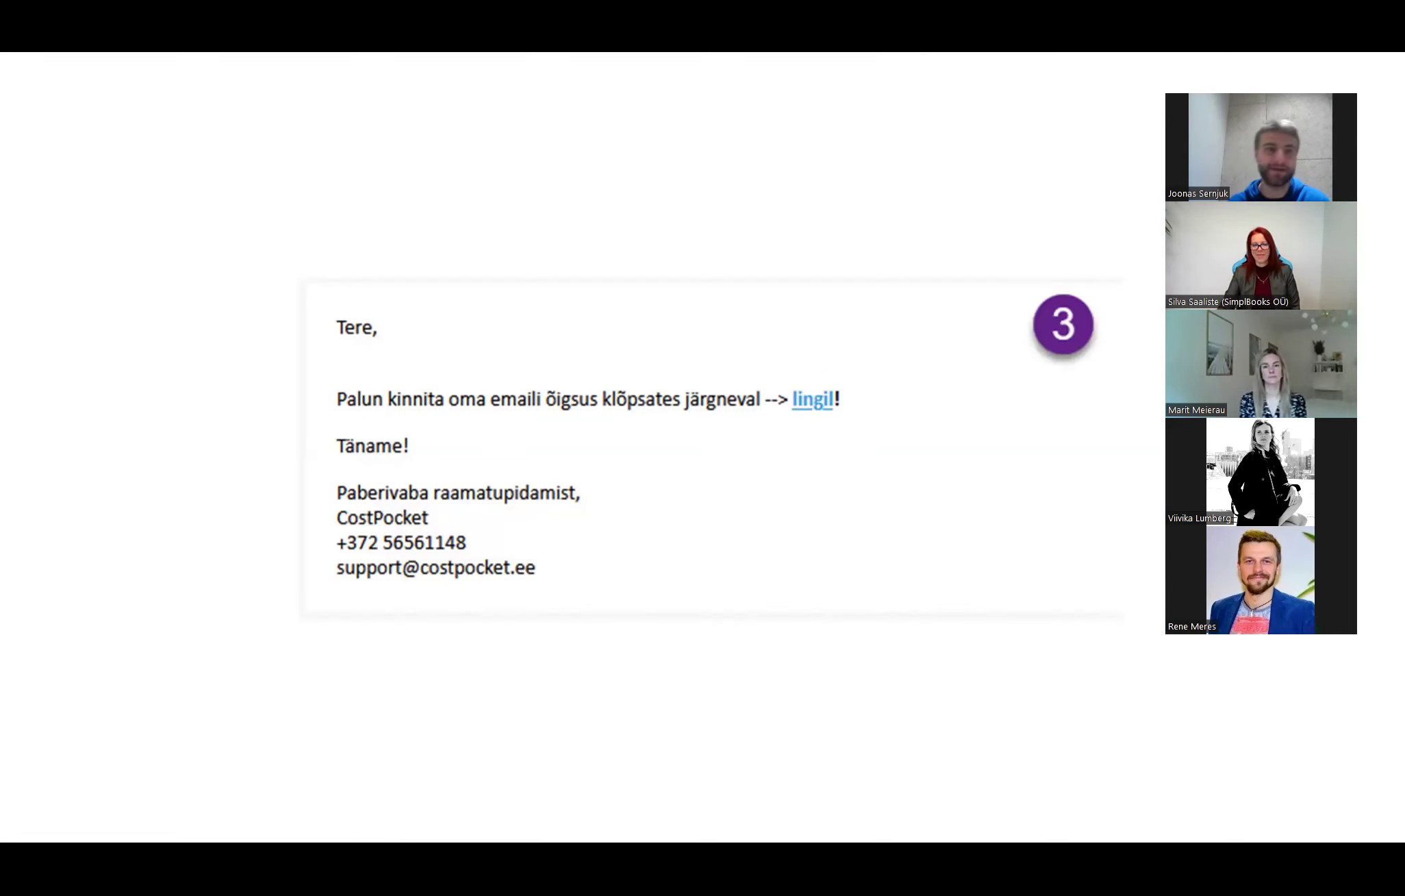
pyautogui.press('Right')
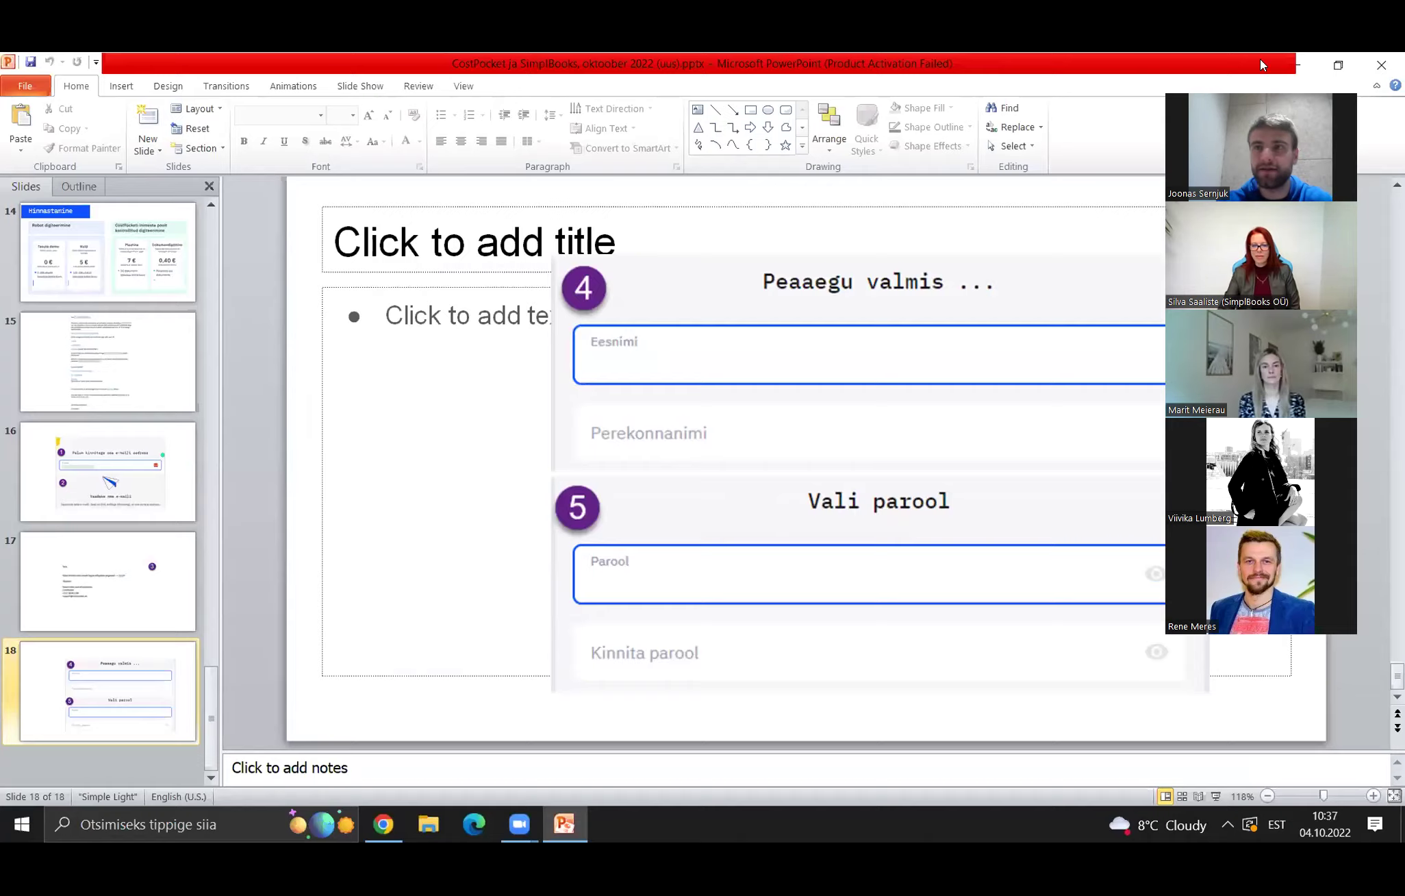
pyautogui.click(1286, 63)
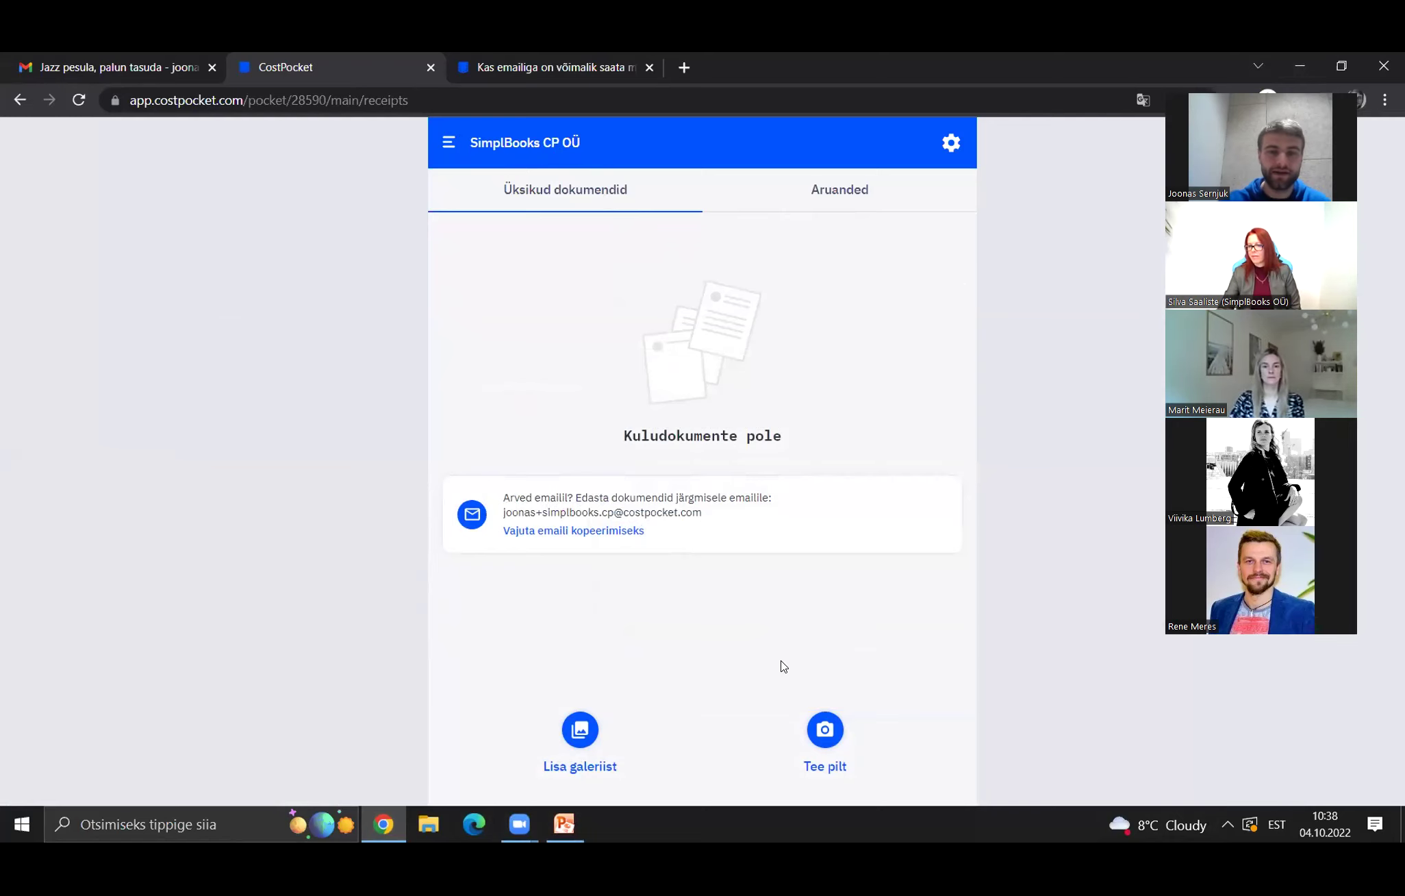
# Open the 05 Artelli Auto (AI).jpeg receipt from Downloads in the photo viewer for preview
pyautogui.click(826, 731)
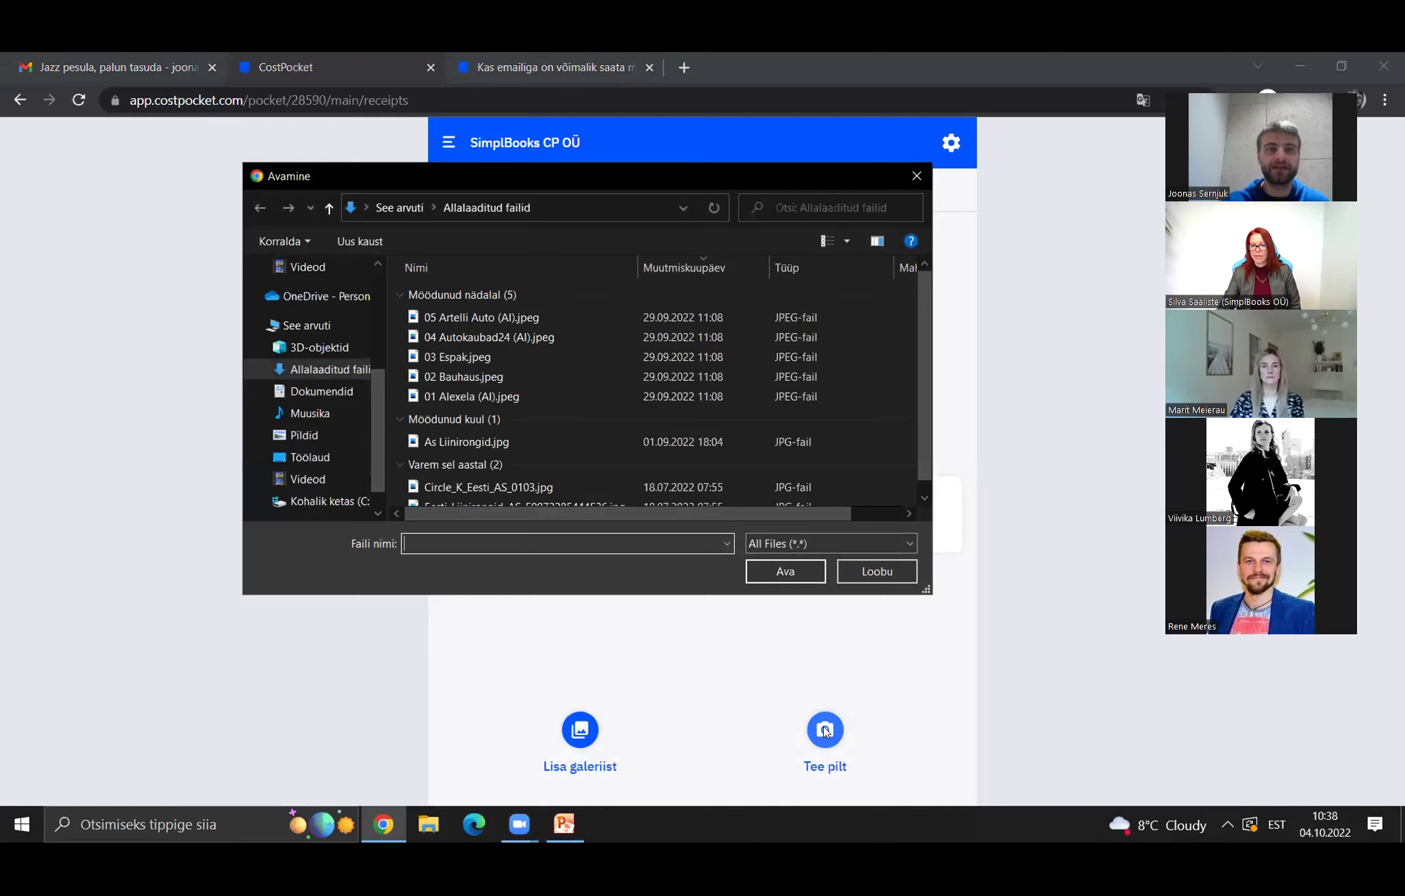
pyautogui.click(915, 177)
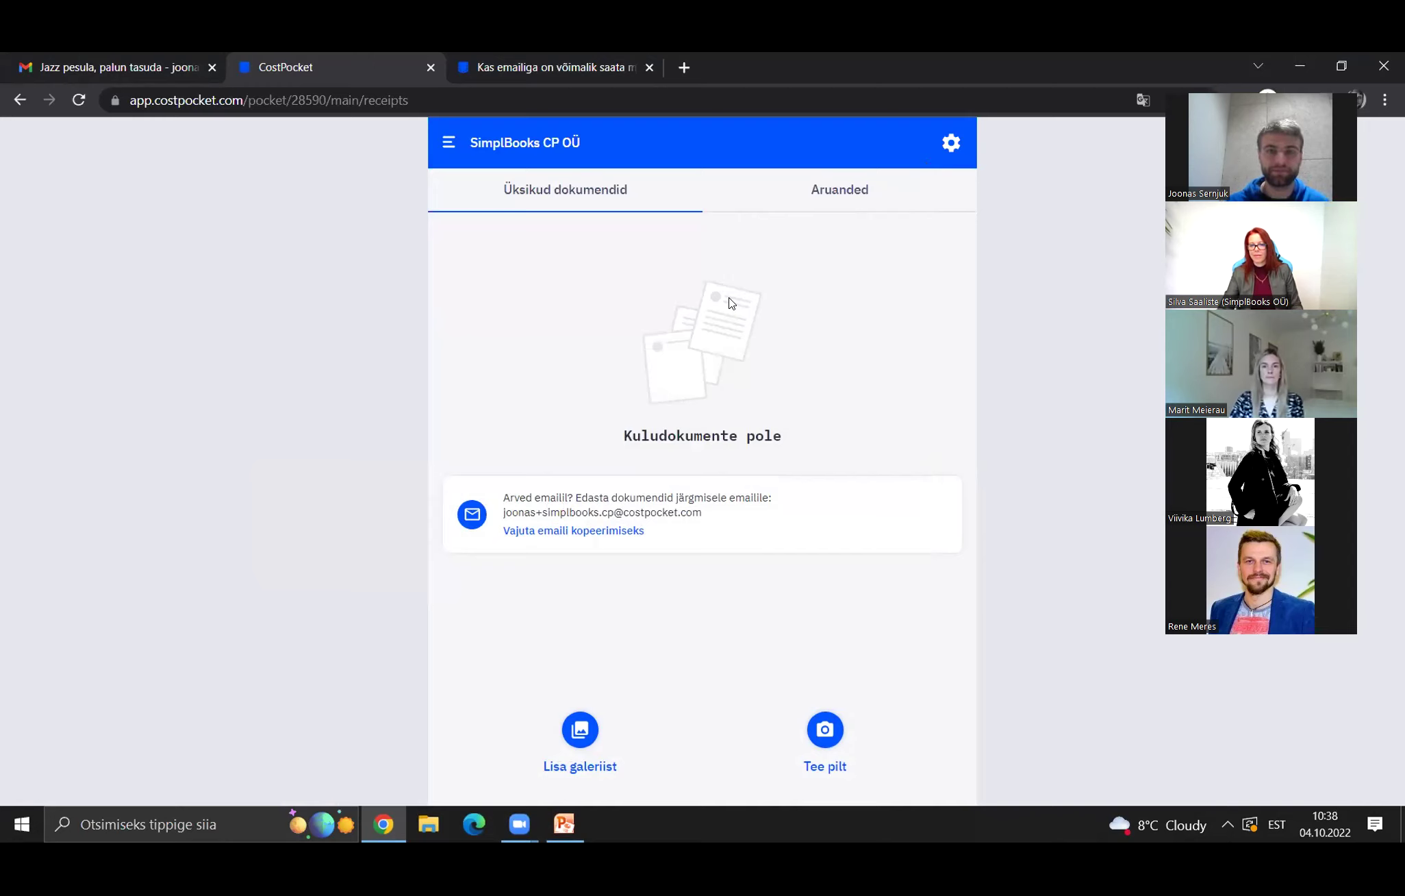
pyautogui.click(824, 728)
pyautogui.click(464, 319)
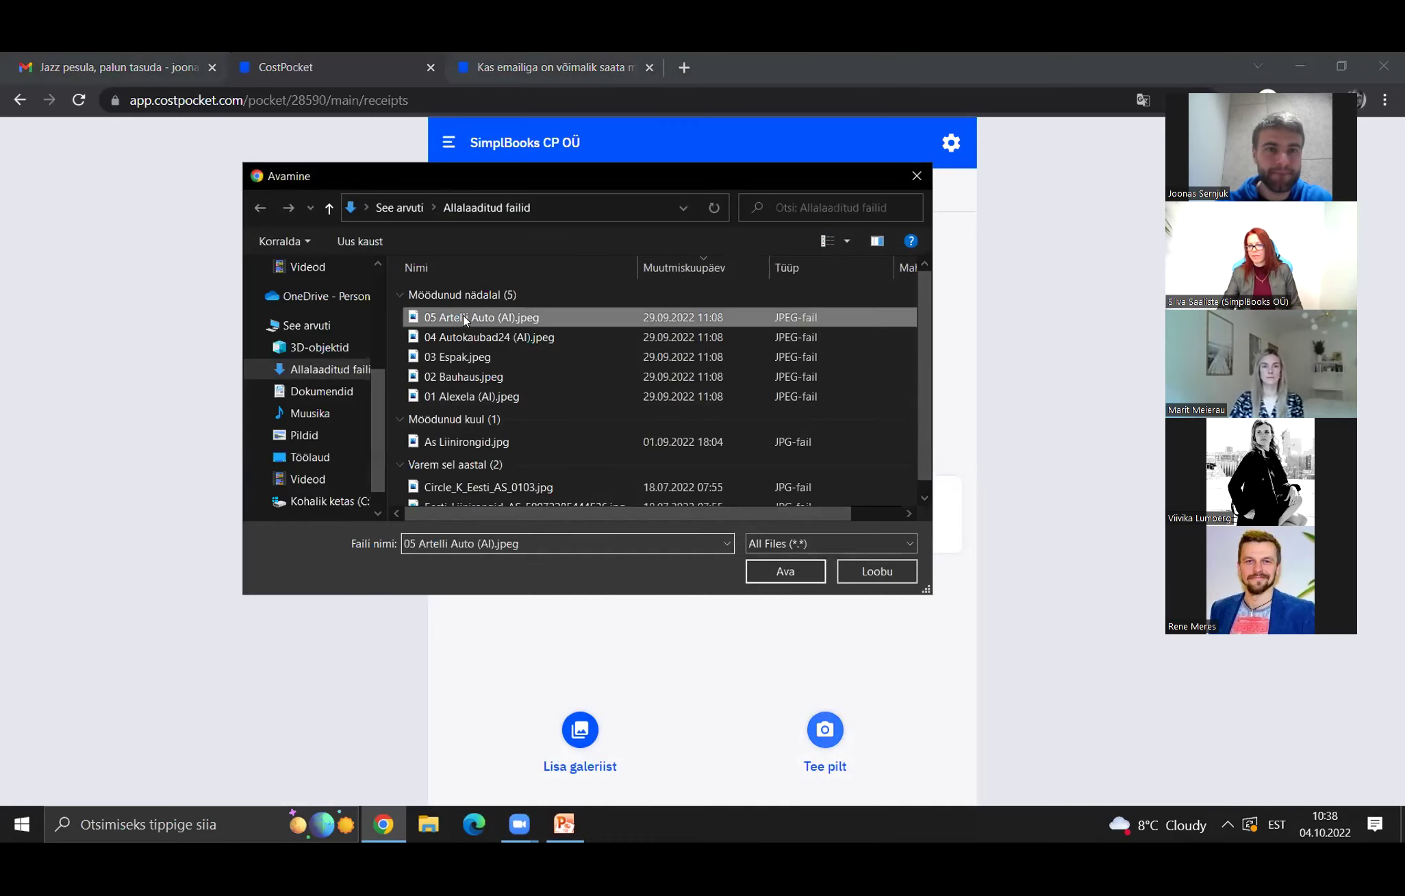
pyautogui.rightClick(466, 320)
pyautogui.click(524, 180)
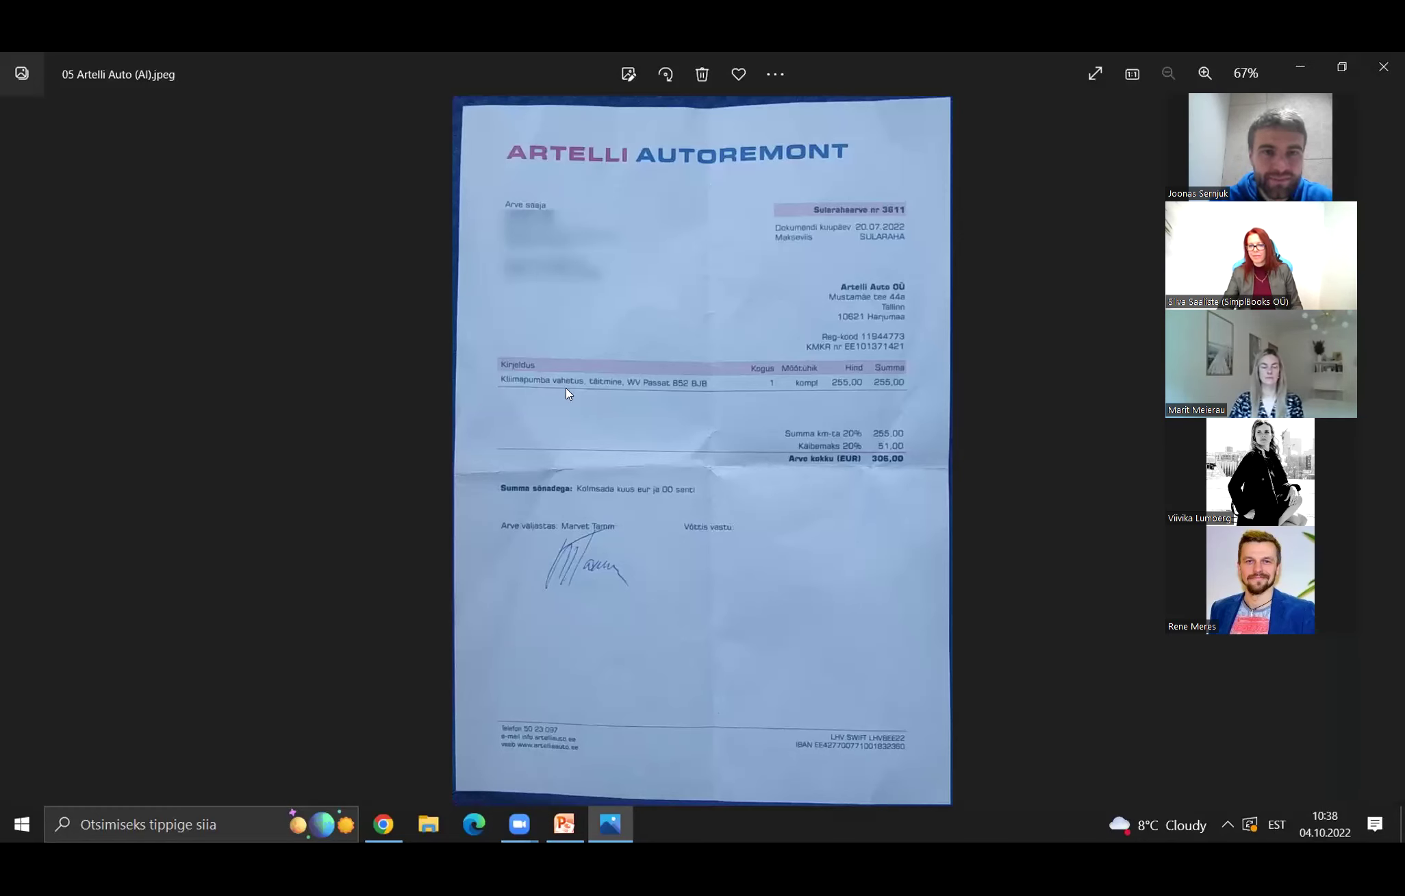
# Close the photo preview and upload the Artelli Auto receipt to CostPocket
pyautogui.click(1383, 67)
pyautogui.click(782, 574)
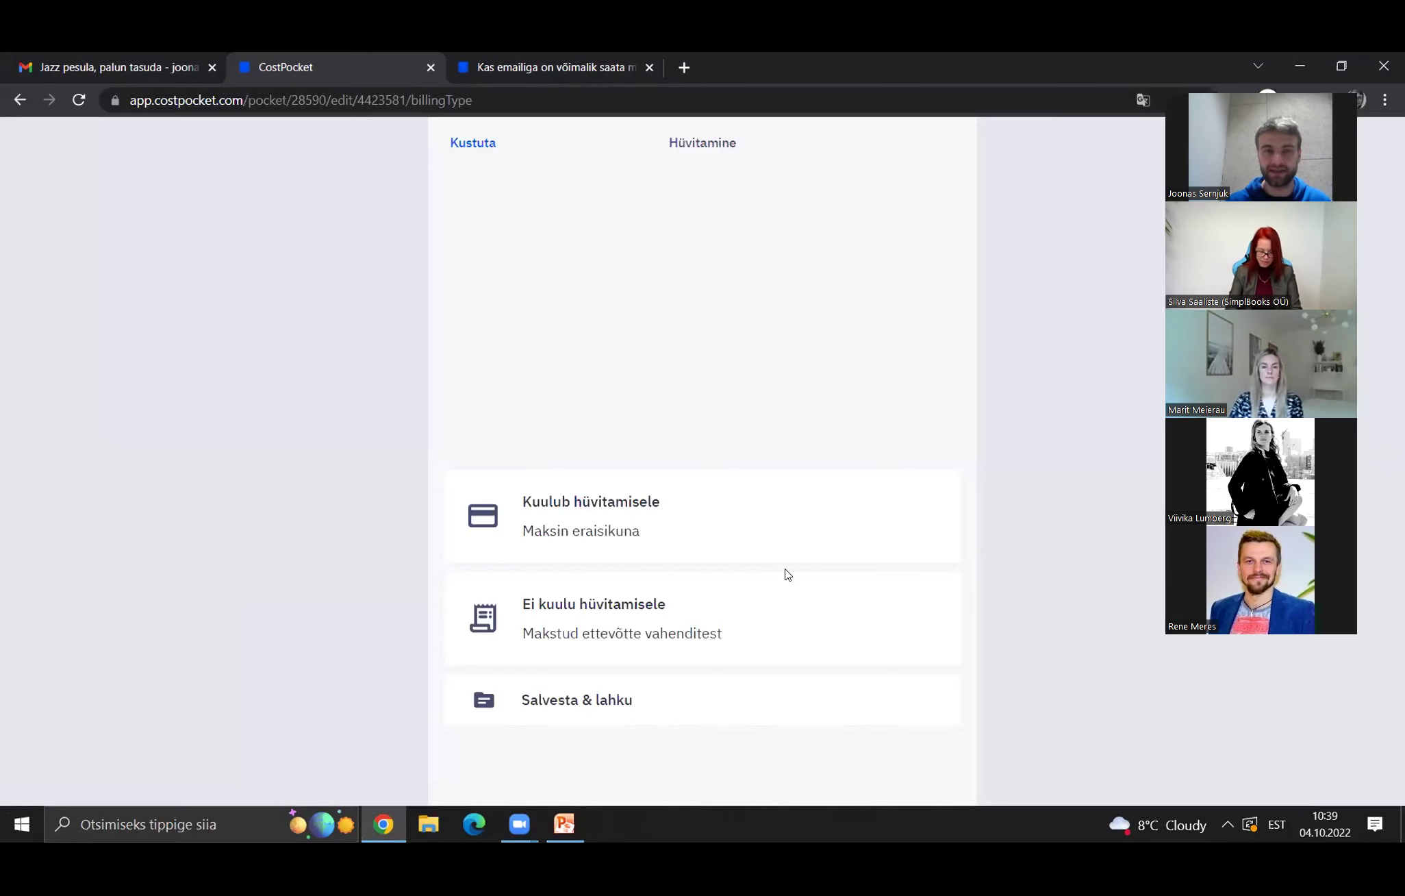
# Mark the Artelli receipt as reimbursable, expense type Auto, with comment 'Auto remont', and save
pyautogui.click(644, 510)
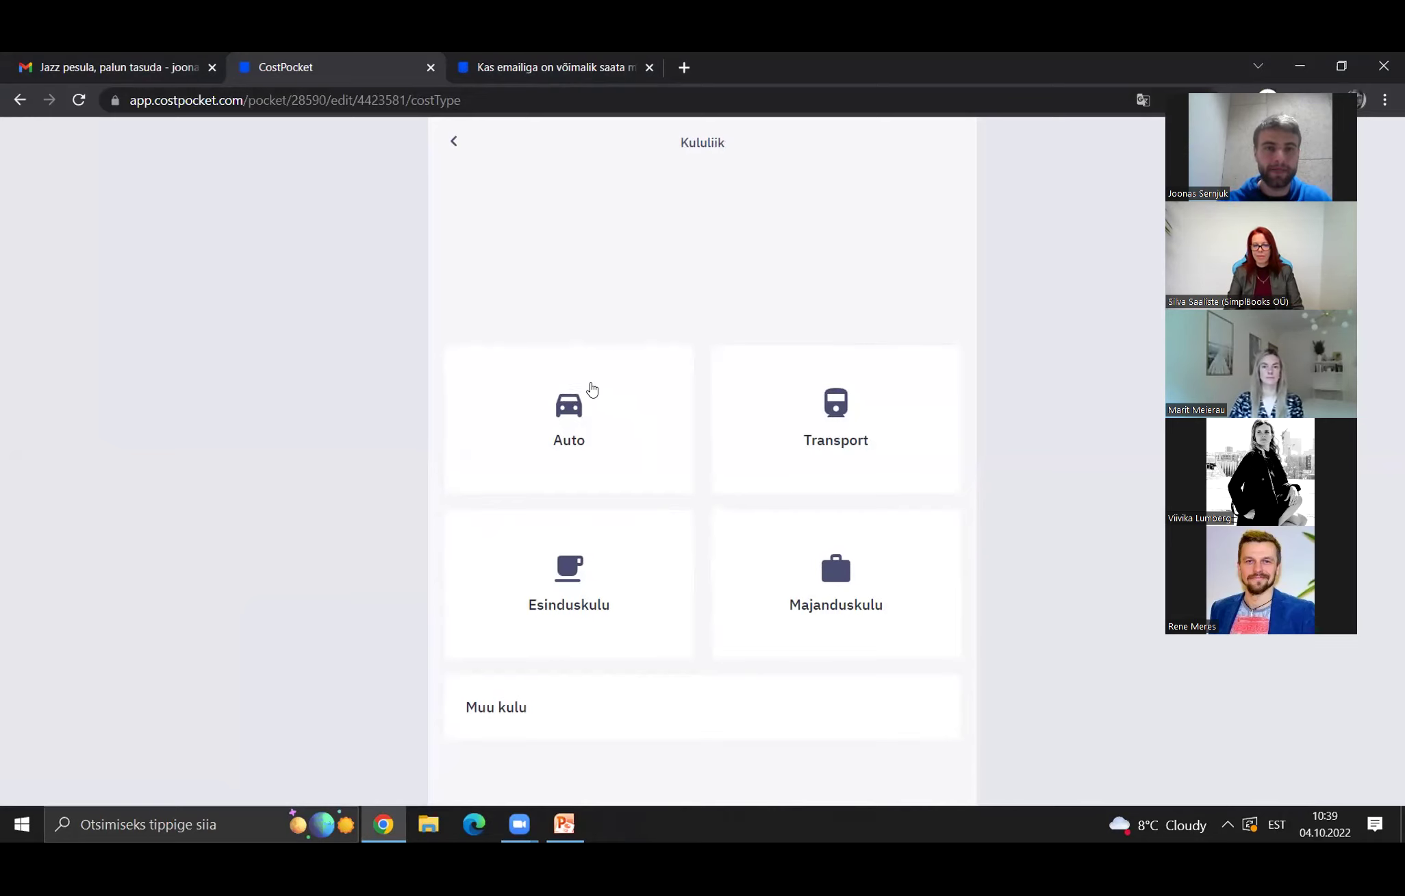
pyautogui.click(574, 439)
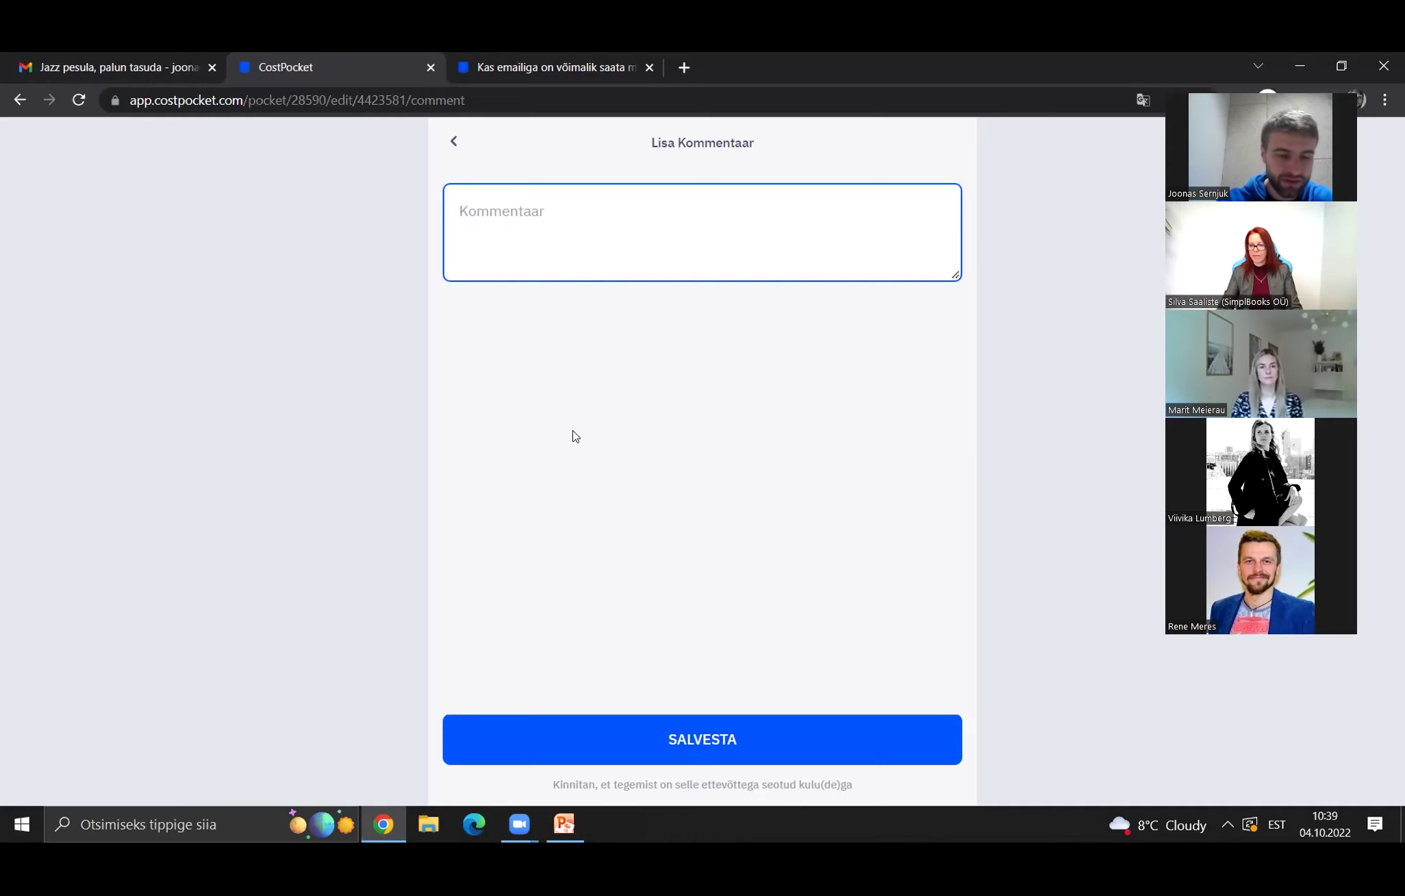
pyautogui.write('Auto remont')
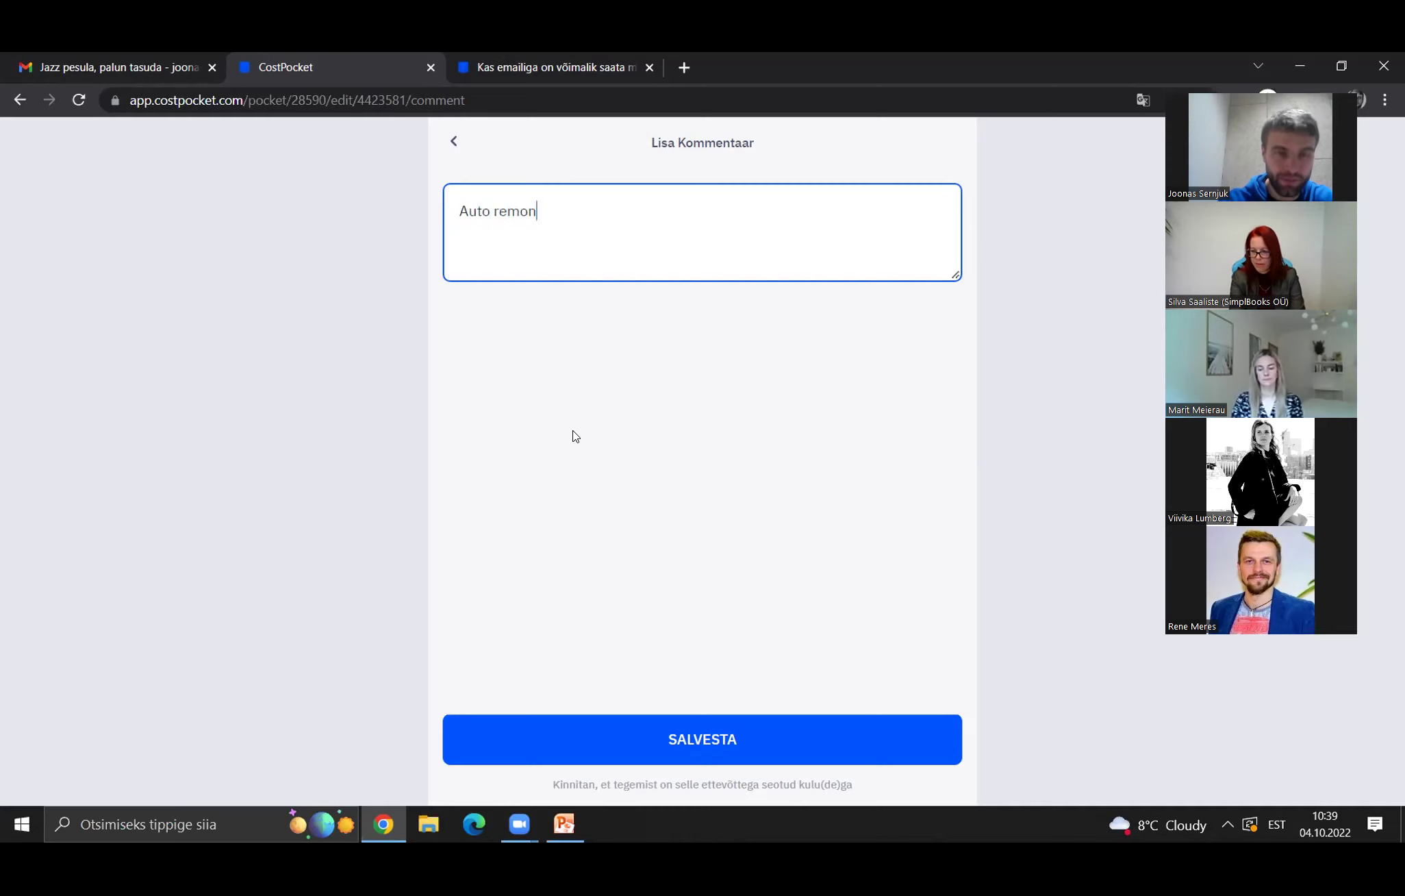
pyautogui.click(832, 717)
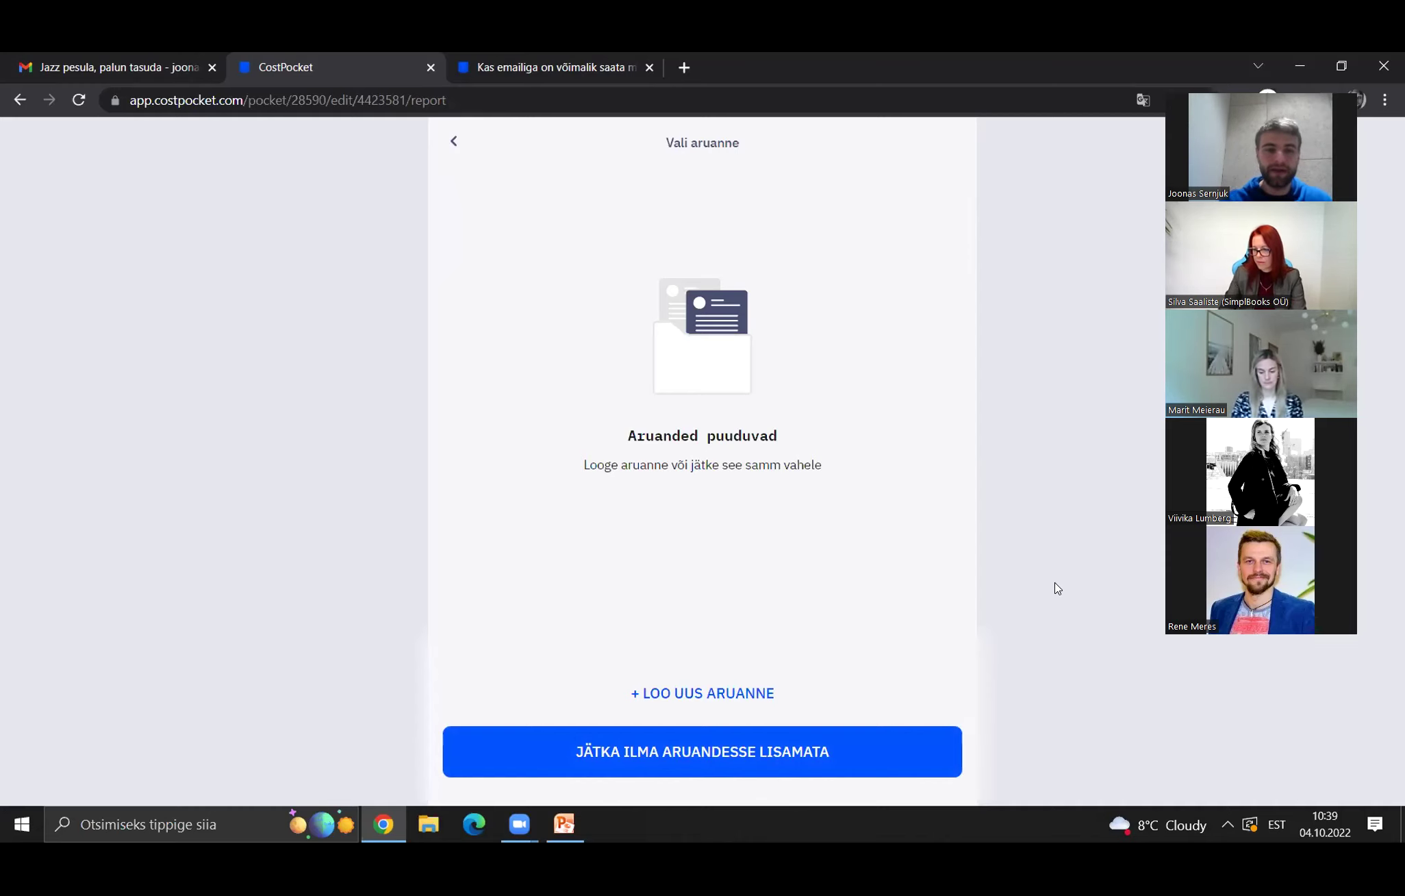
# Skip adding the Artelli receipt to a report and review its detected data
pyautogui.click(832, 732)
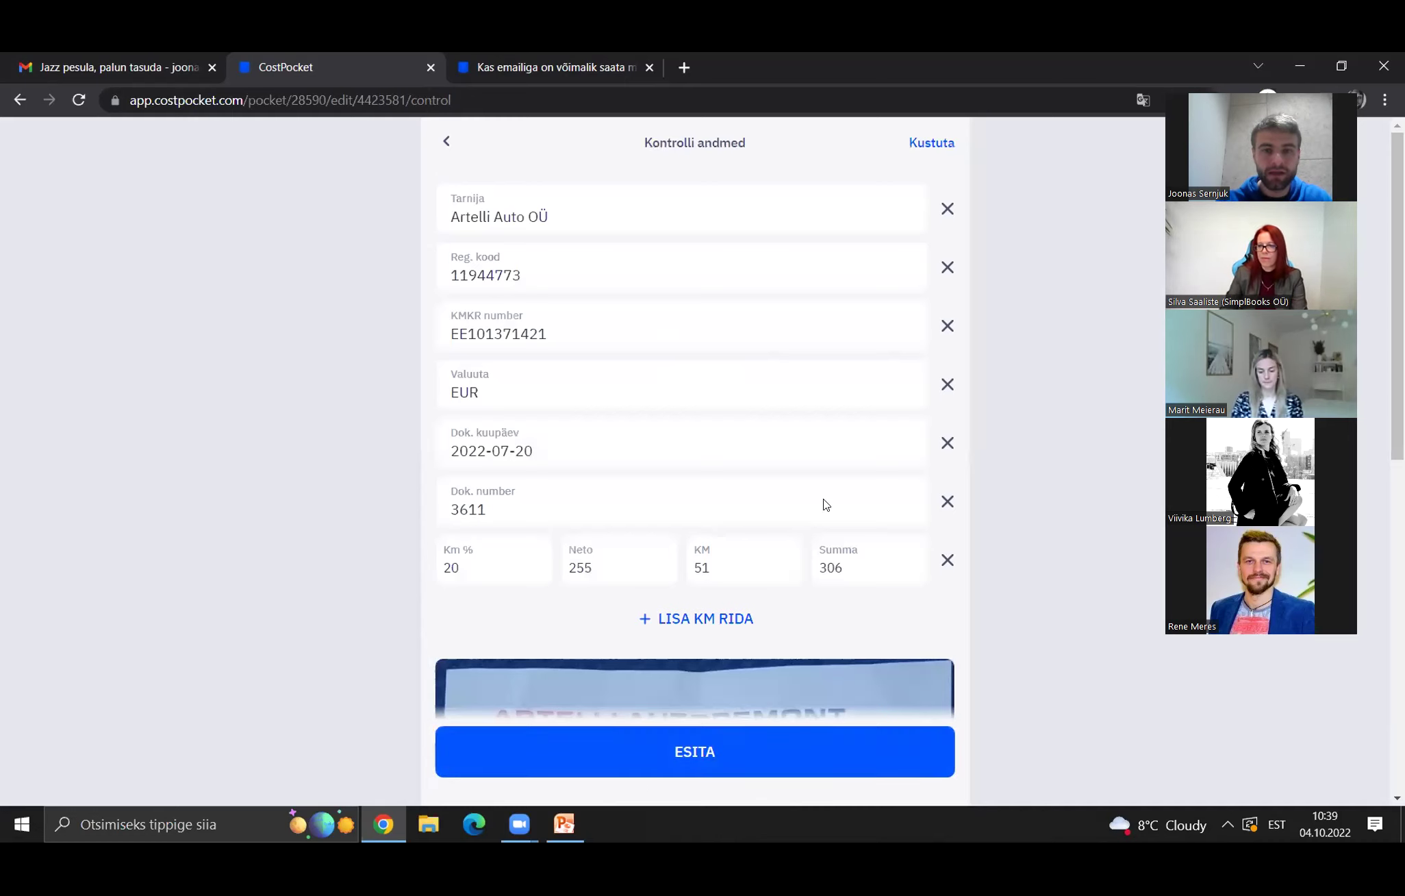
pyautogui.scroll(-4, 826, 505)
pyautogui.scroll(4, 826, 505)
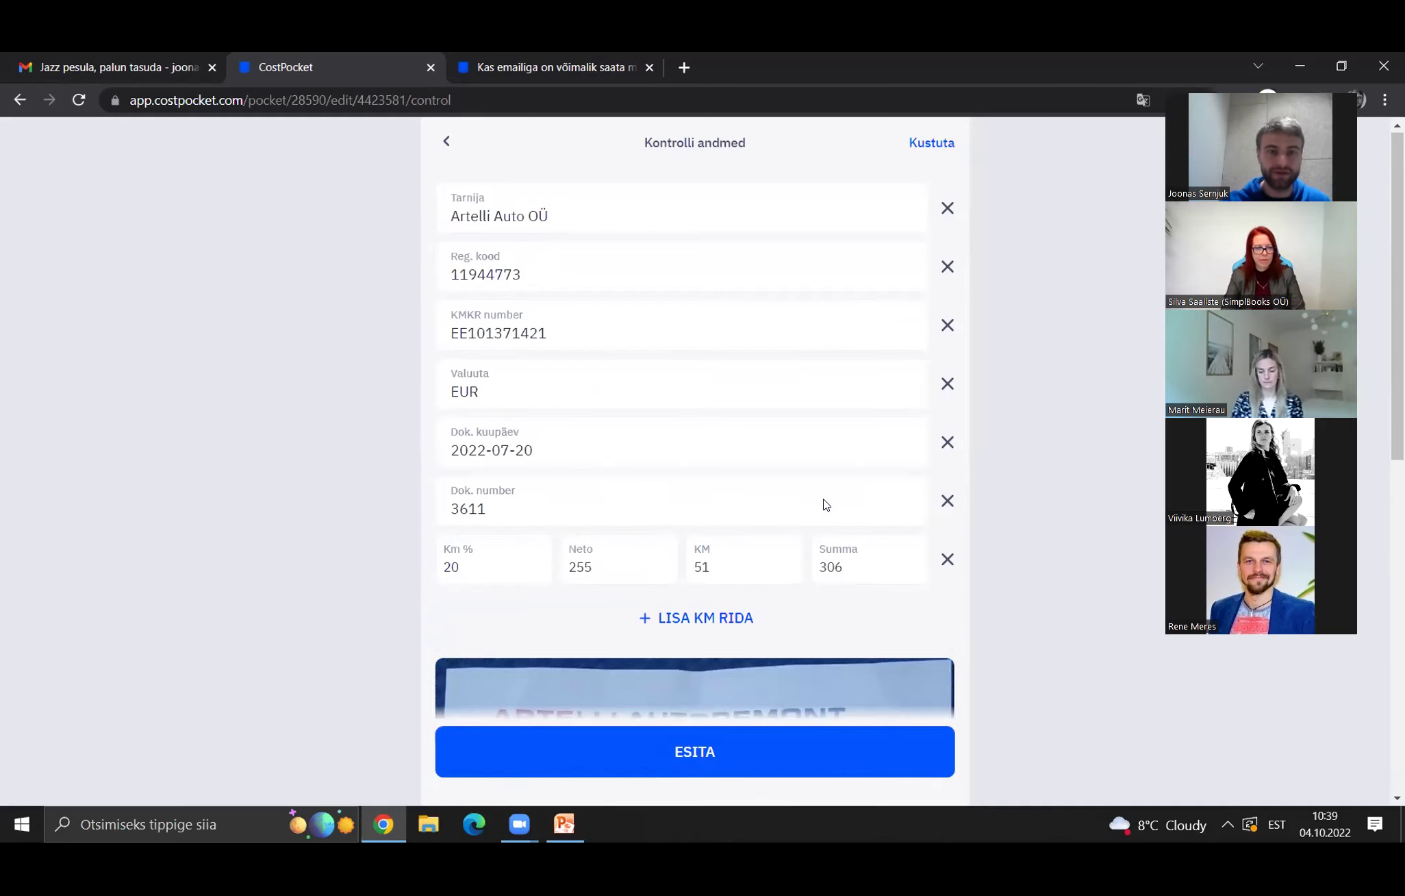
pyautogui.scroll(-8, 693, 521)
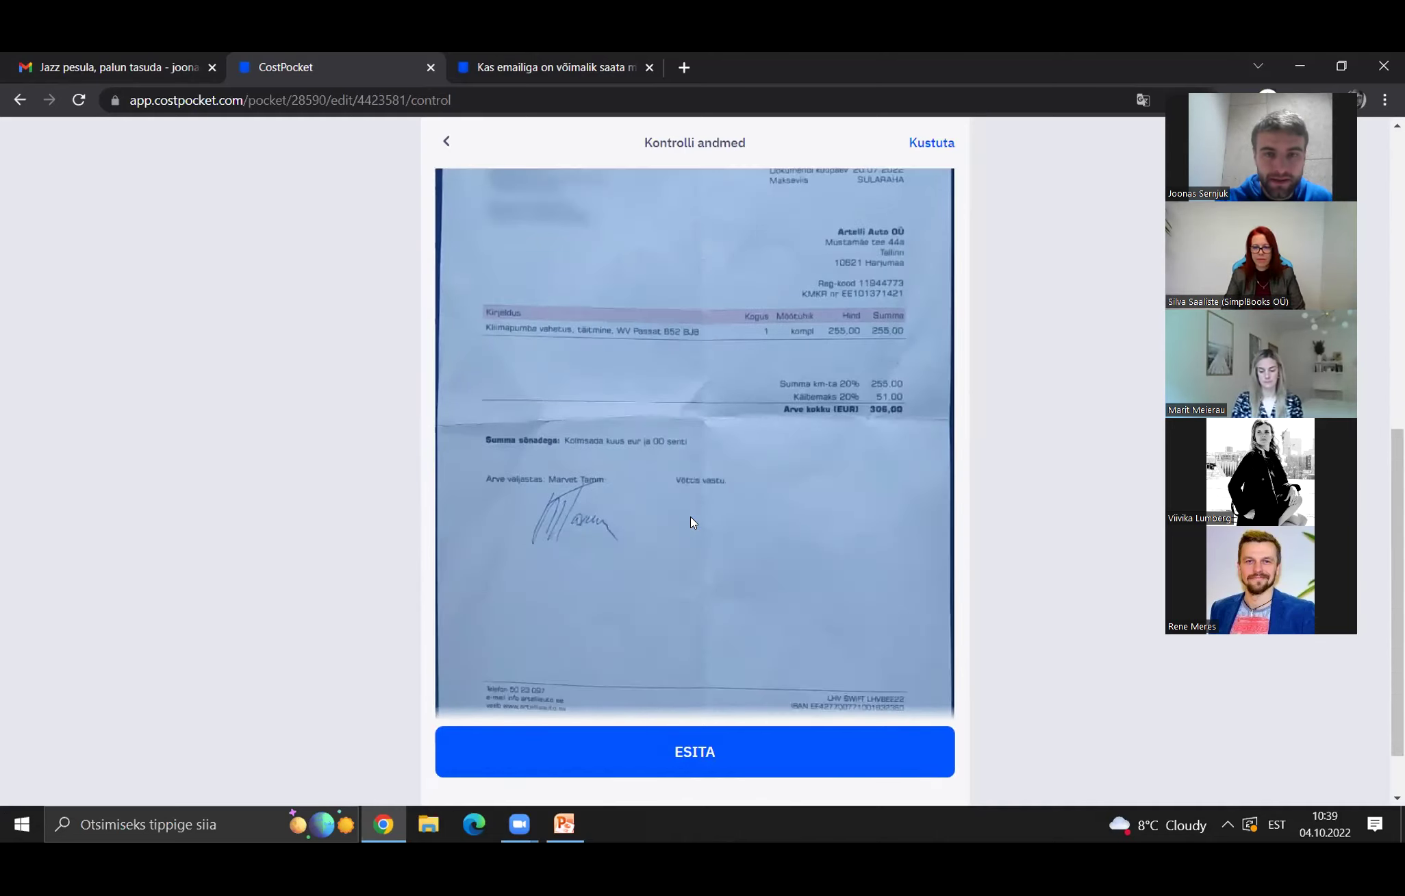
pyautogui.scroll(1, 693, 522)
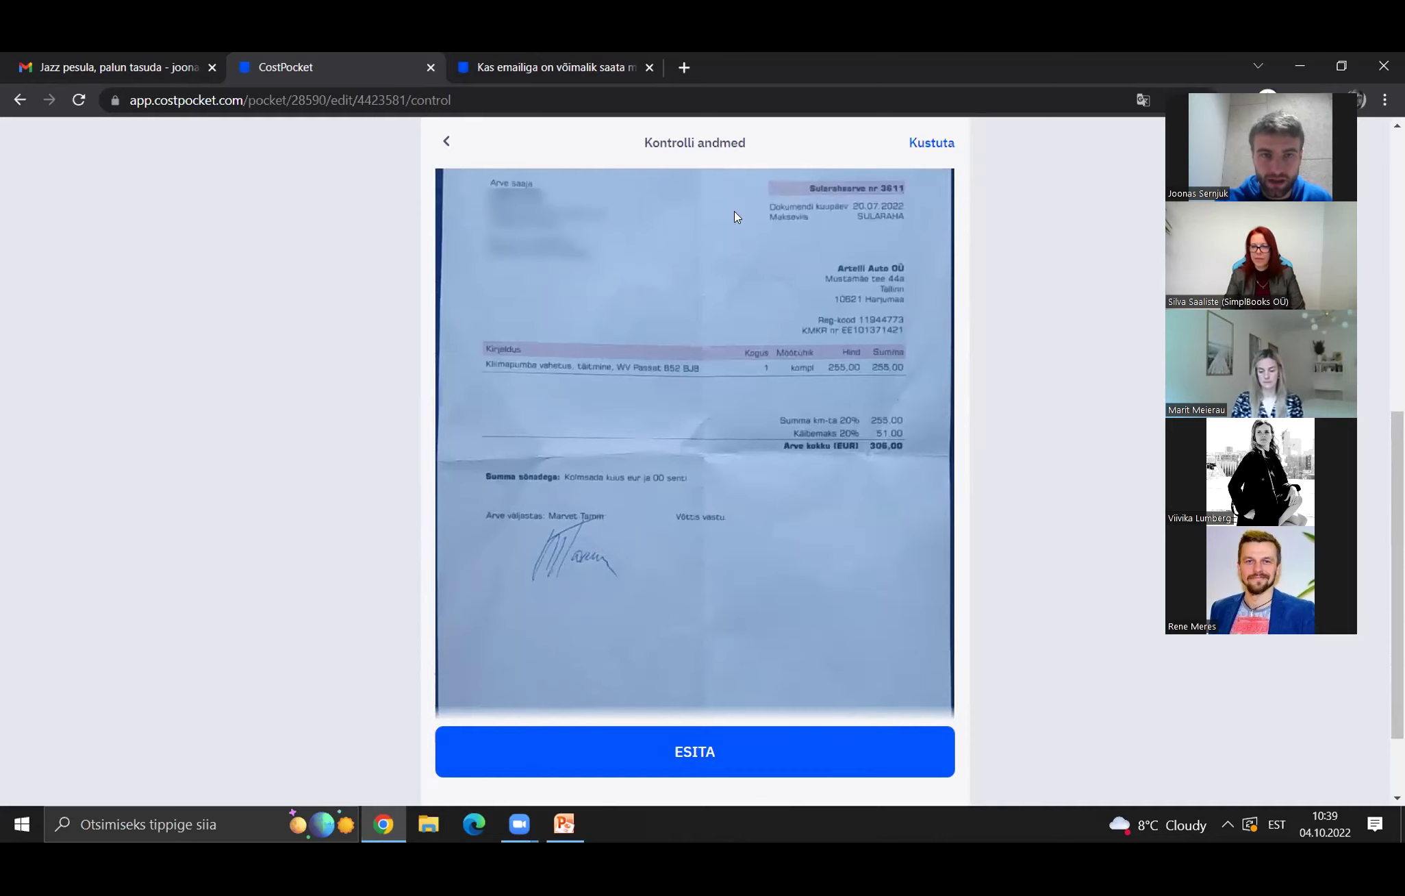
pyautogui.scroll(8, 632, 385)
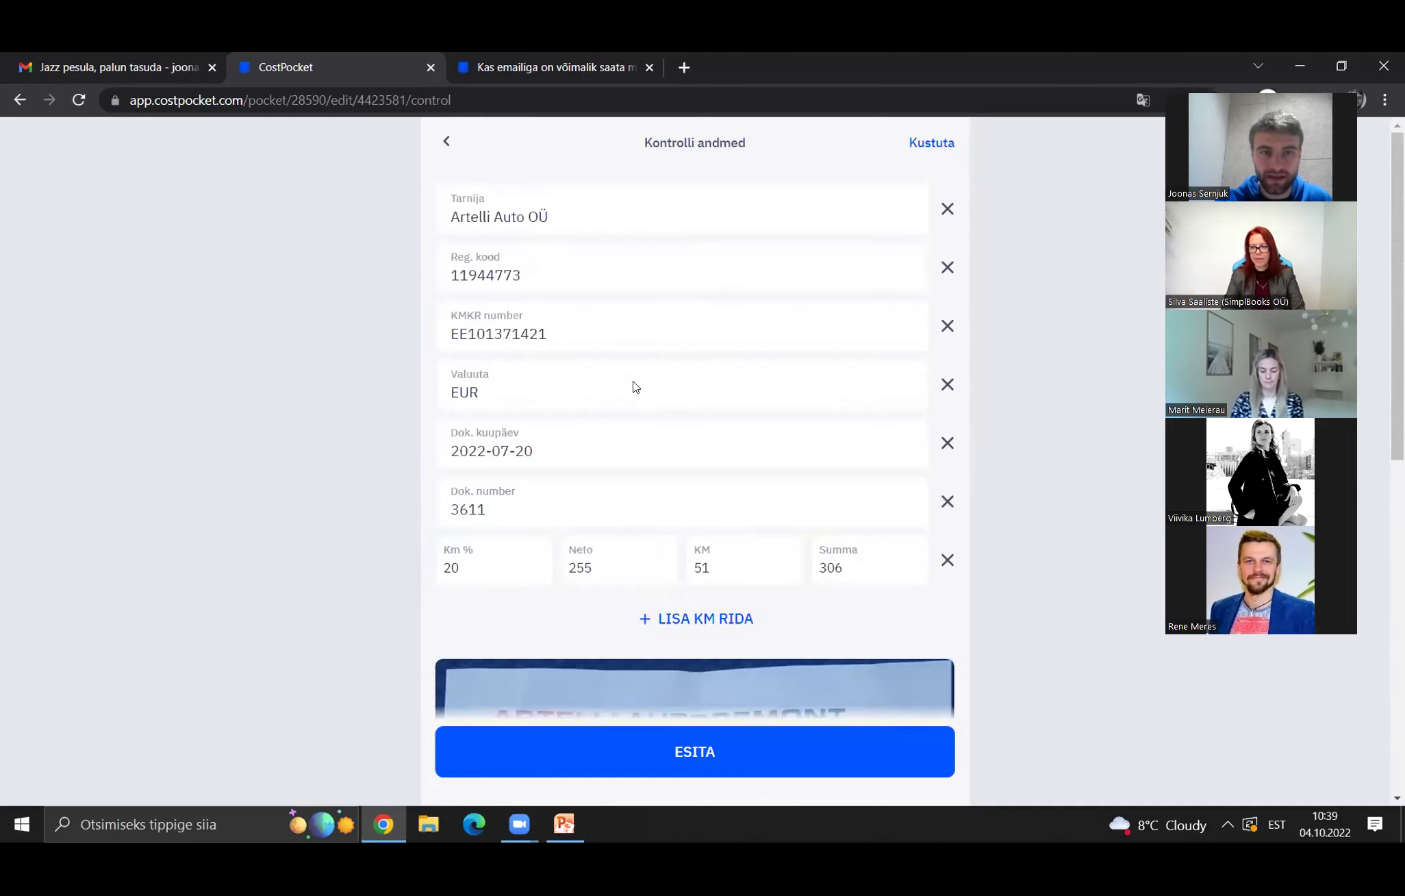
pyautogui.scroll(-5, 633, 387)
pyautogui.scroll(5, 633, 387)
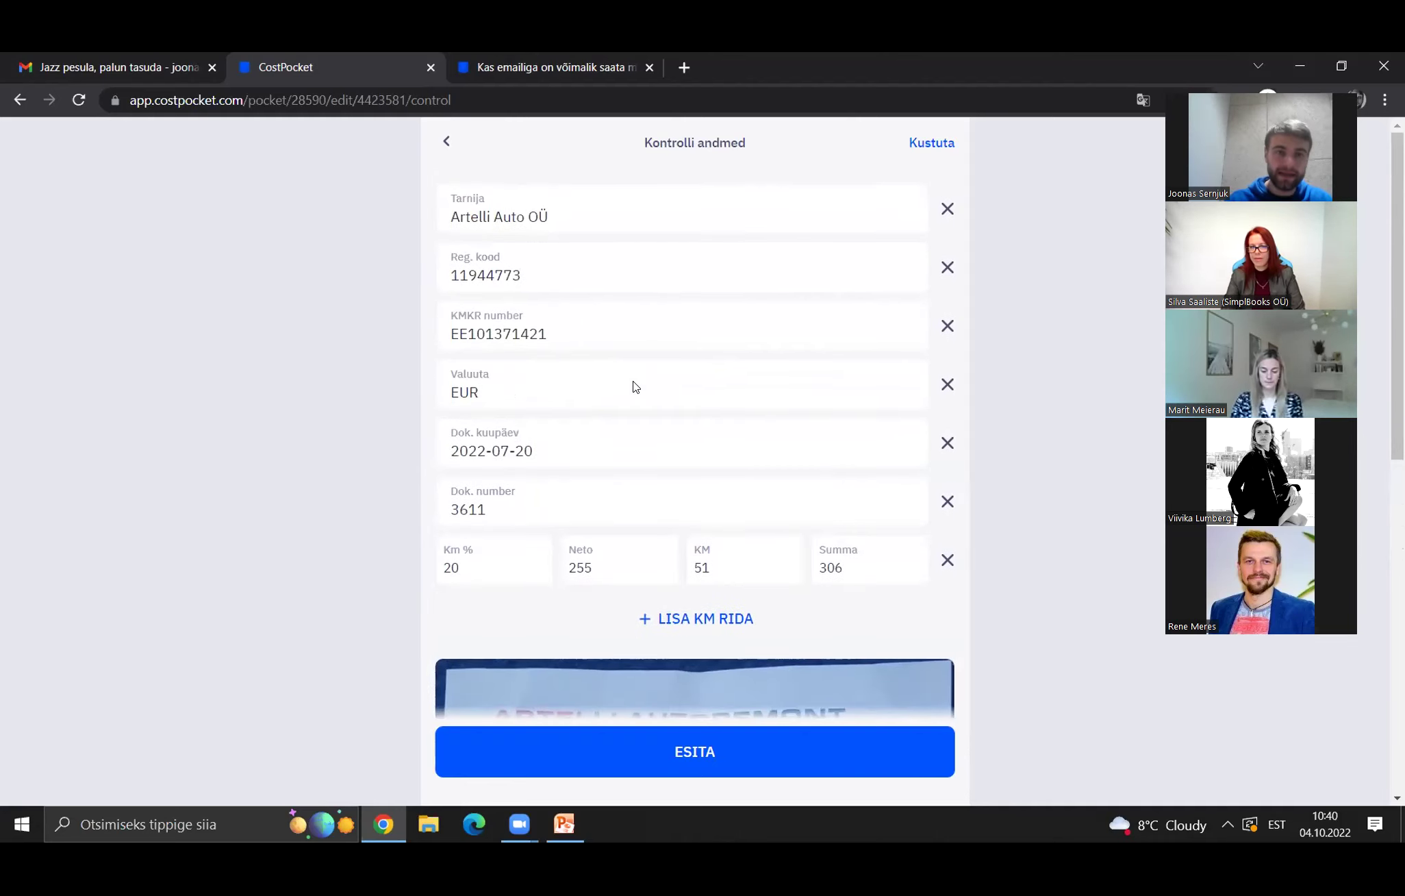
# Replace the detected currency with EUR and submit the 306.00 € receipt
pyautogui.click(948, 385)
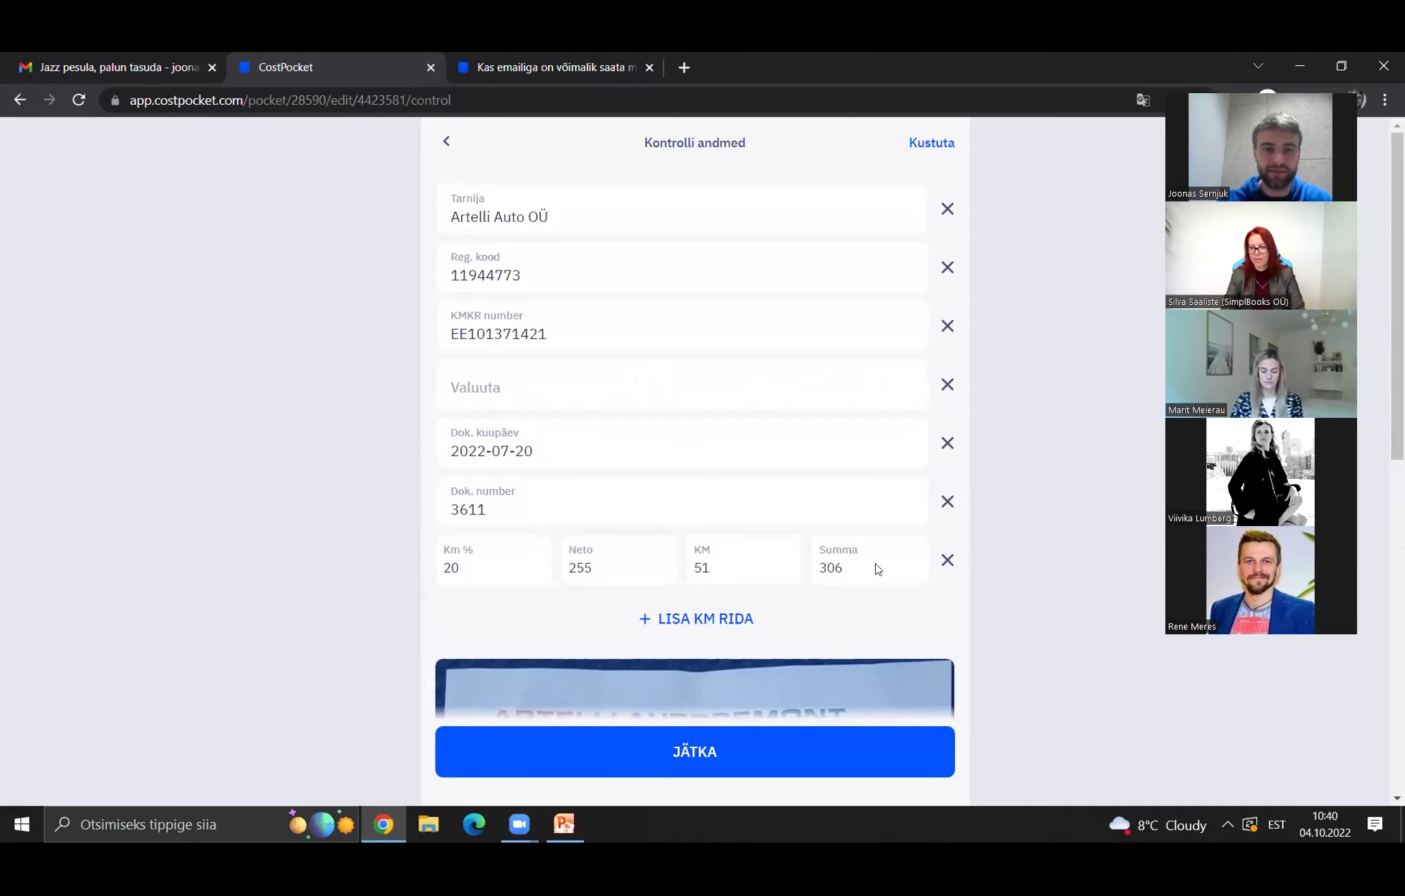
pyautogui.click(741, 714)
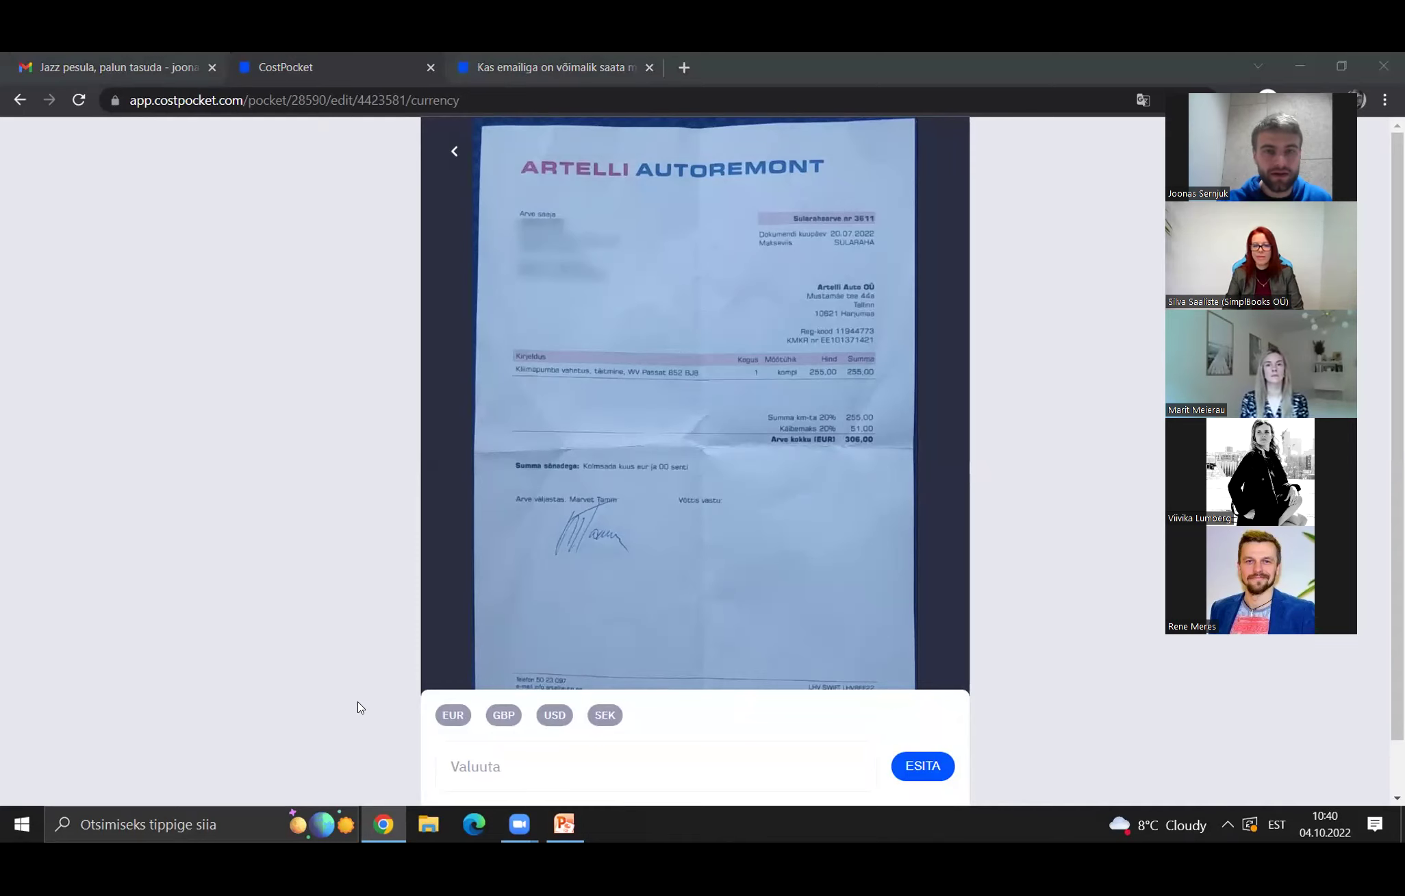
pyautogui.click(454, 717)
pyautogui.click(454, 716)
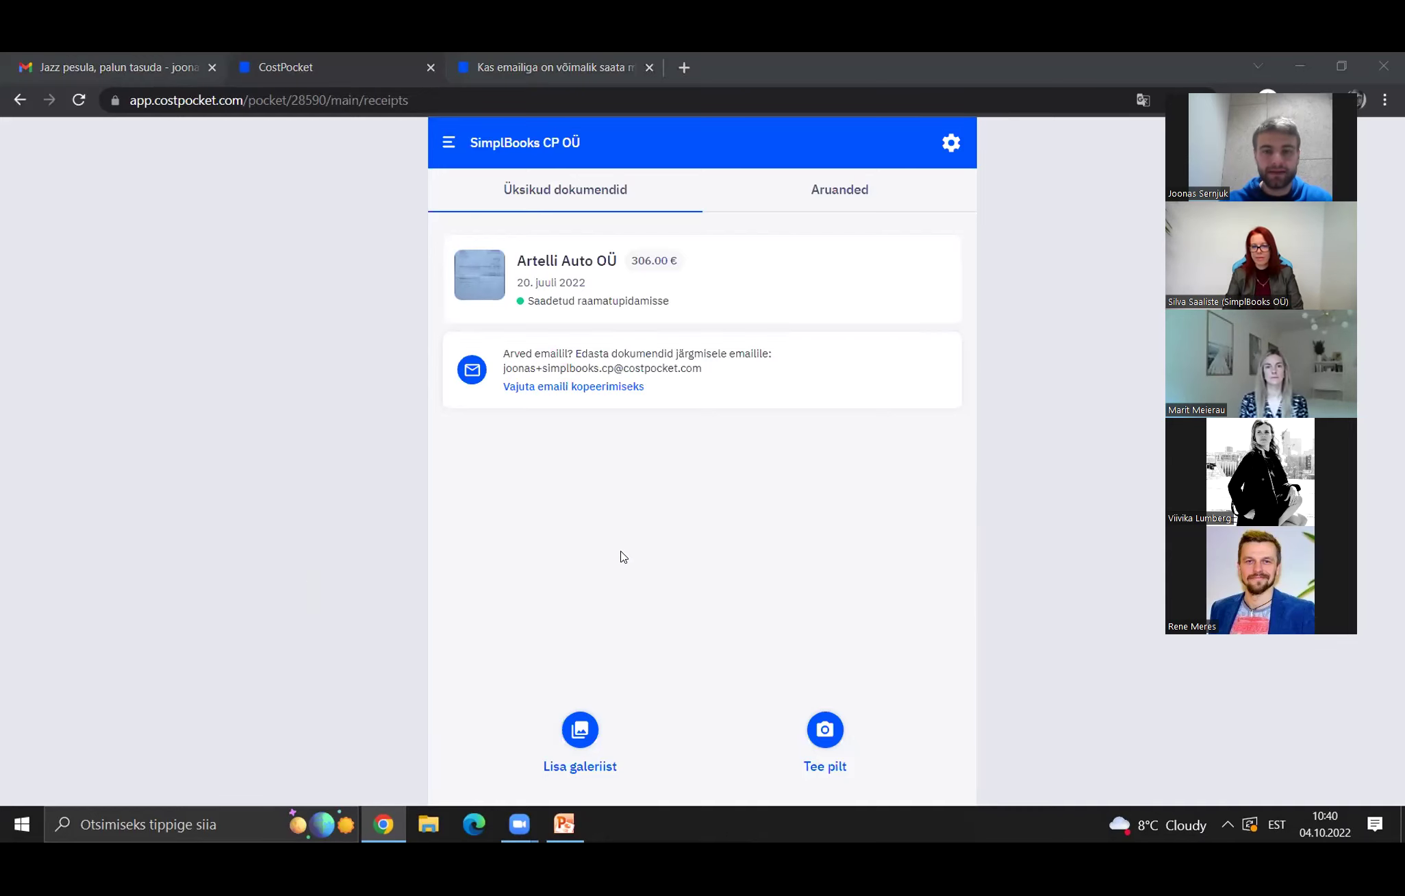
# Upload the 04 Autokaubad24 (AI).jpeg receipt to CostPocket
pyautogui.click(826, 730)
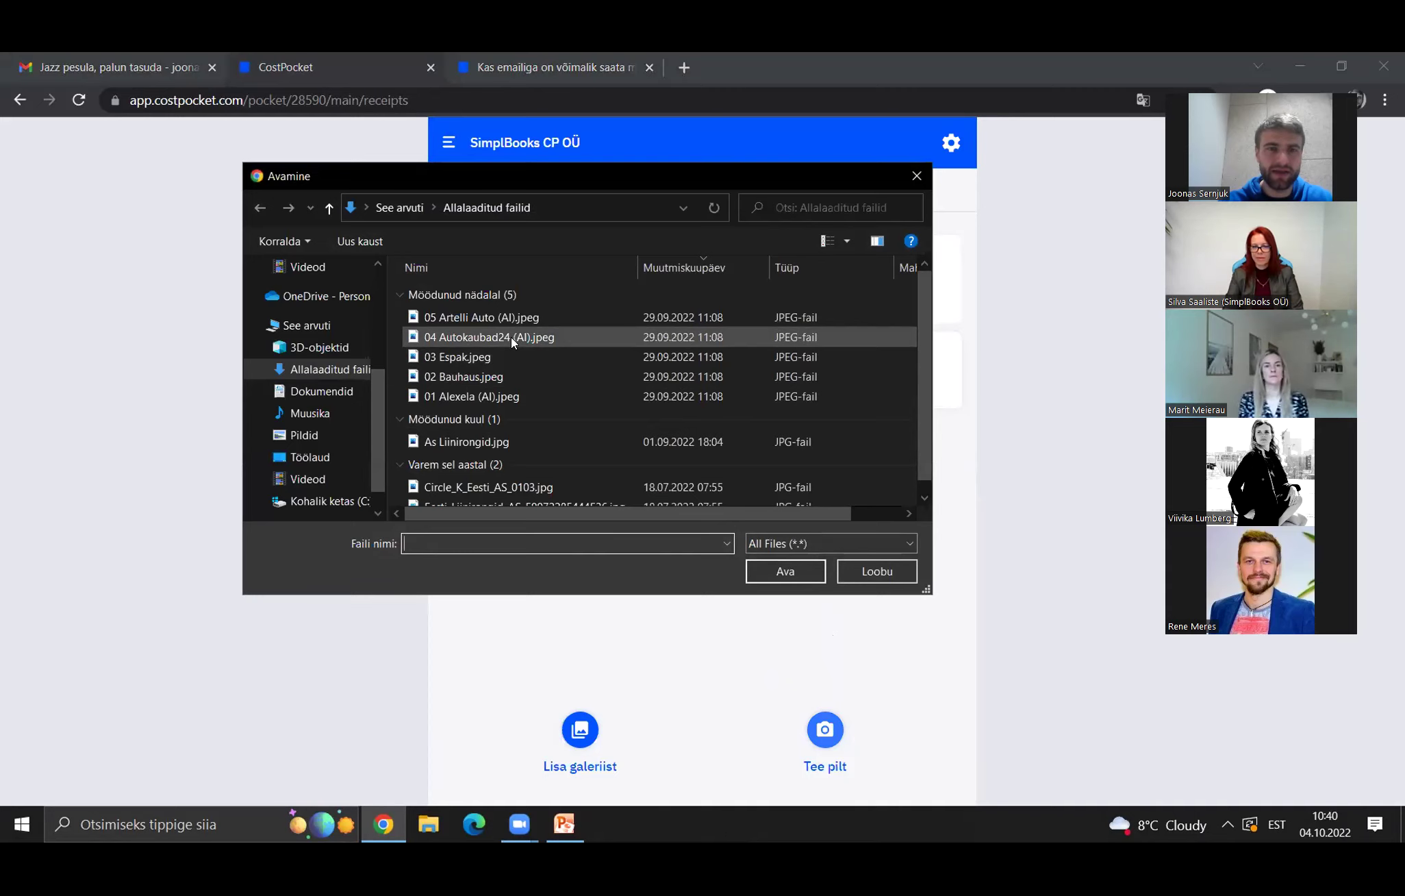
pyautogui.click(510, 336)
pyautogui.click(774, 575)
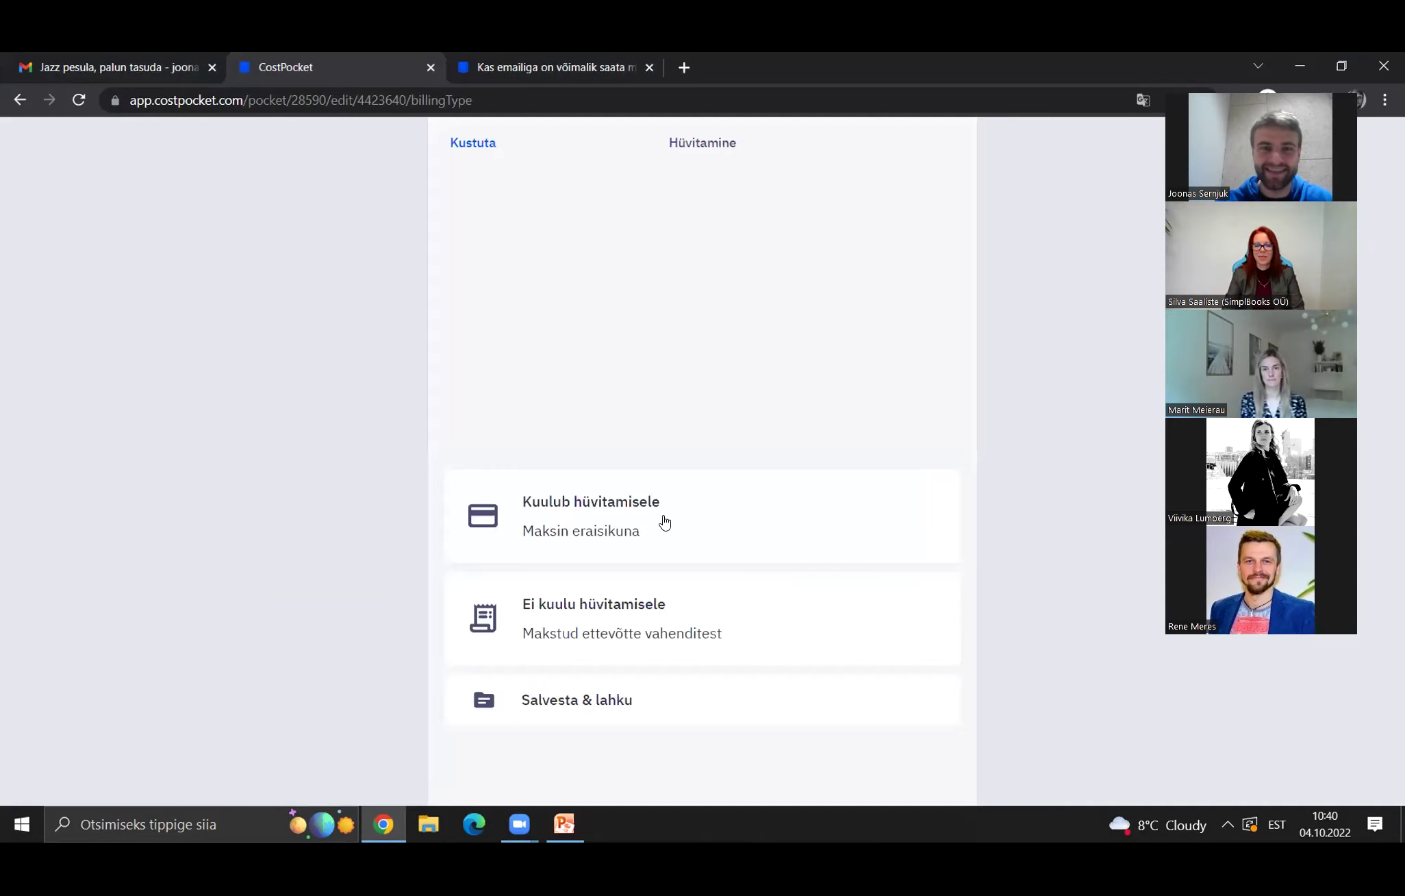
# Mark it reimbursable, type Auto, comment 'Auto remont', save, and skip the report
pyautogui.click(582, 525)
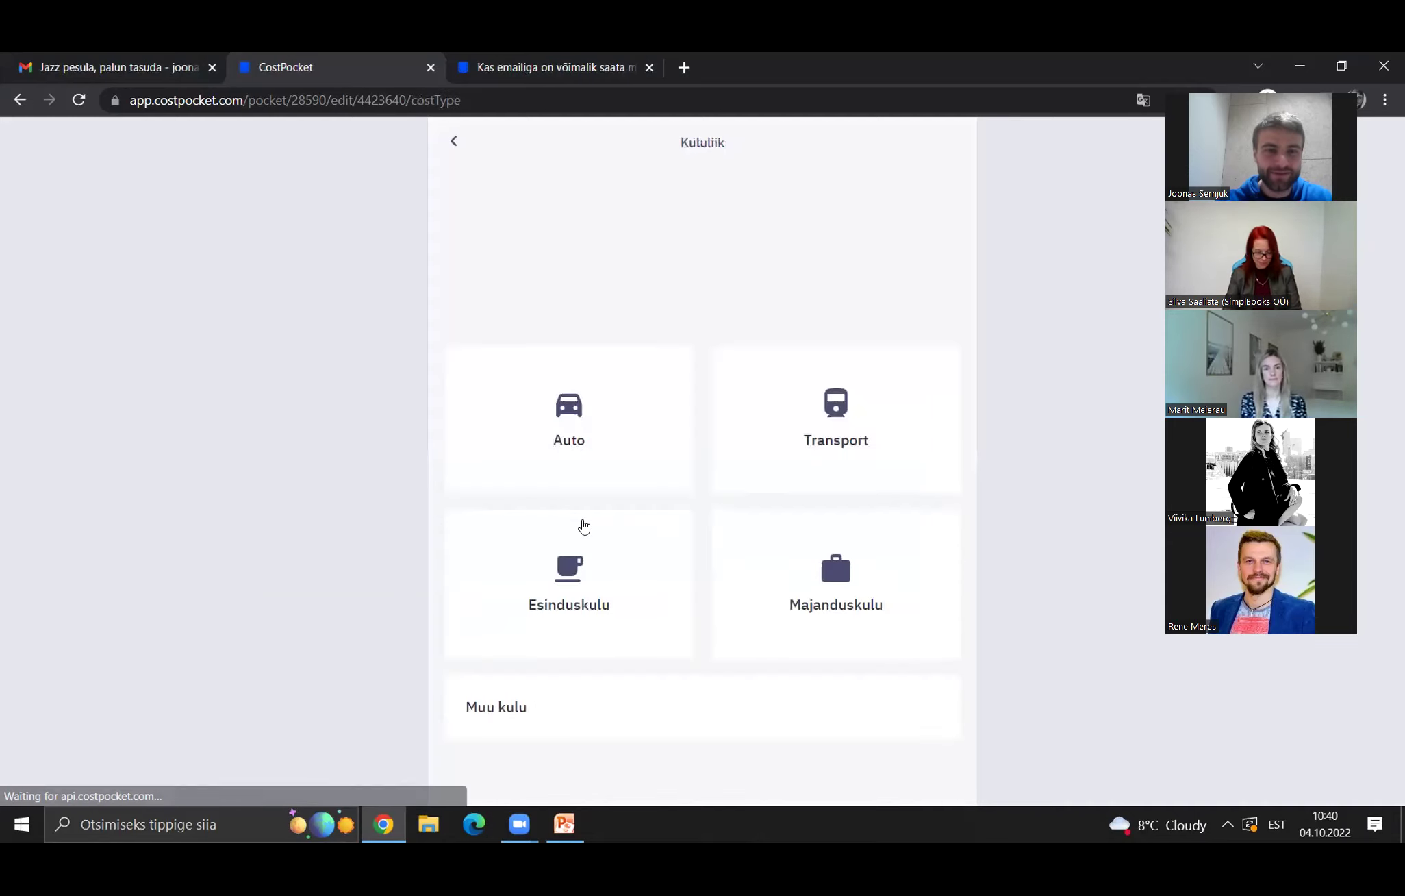
pyautogui.click(572, 416)
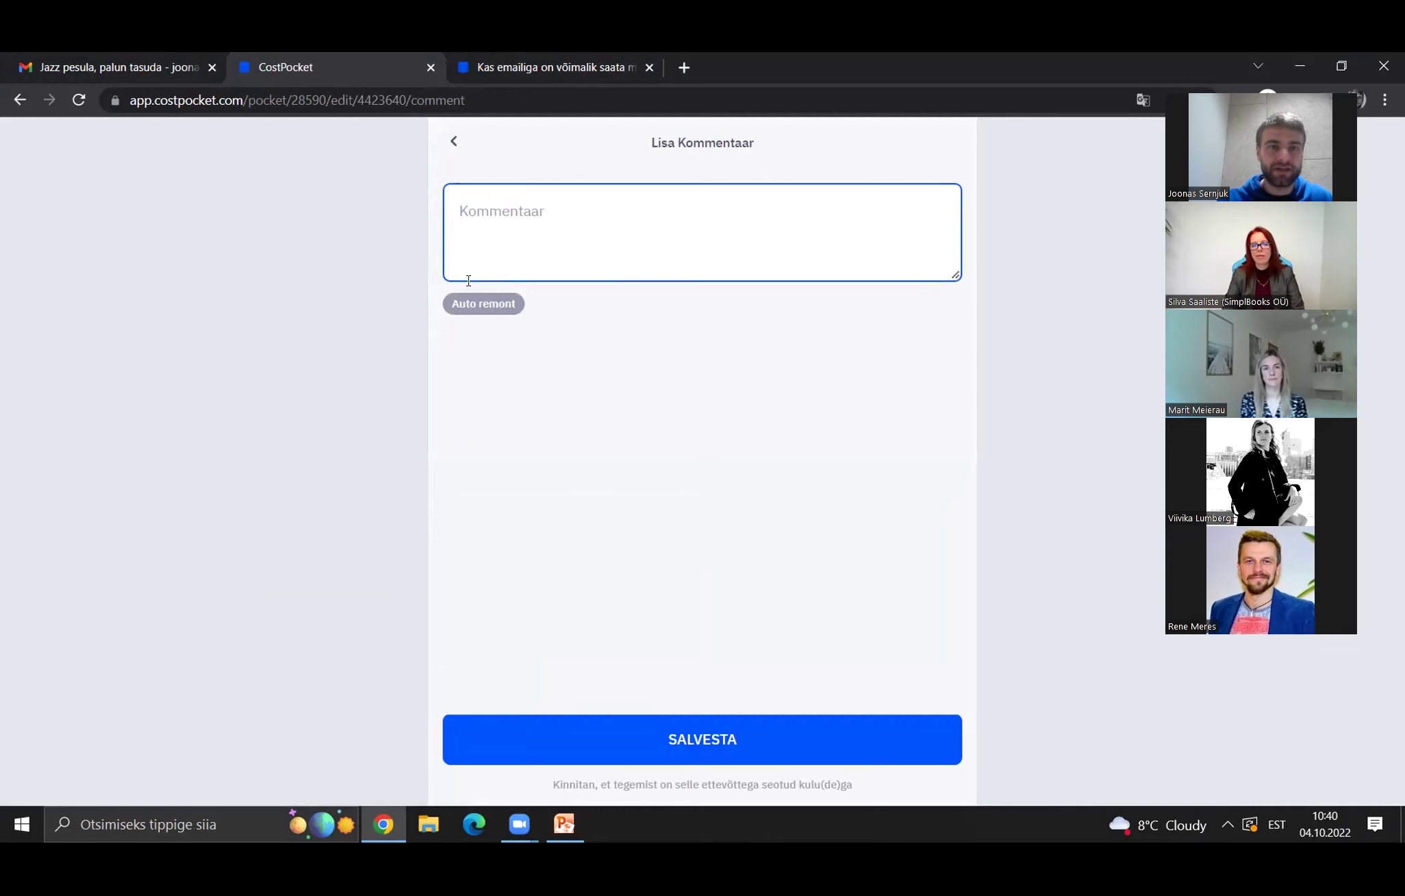
pyautogui.click(474, 304)
pyautogui.click(519, 218)
pyautogui.click(471, 338)
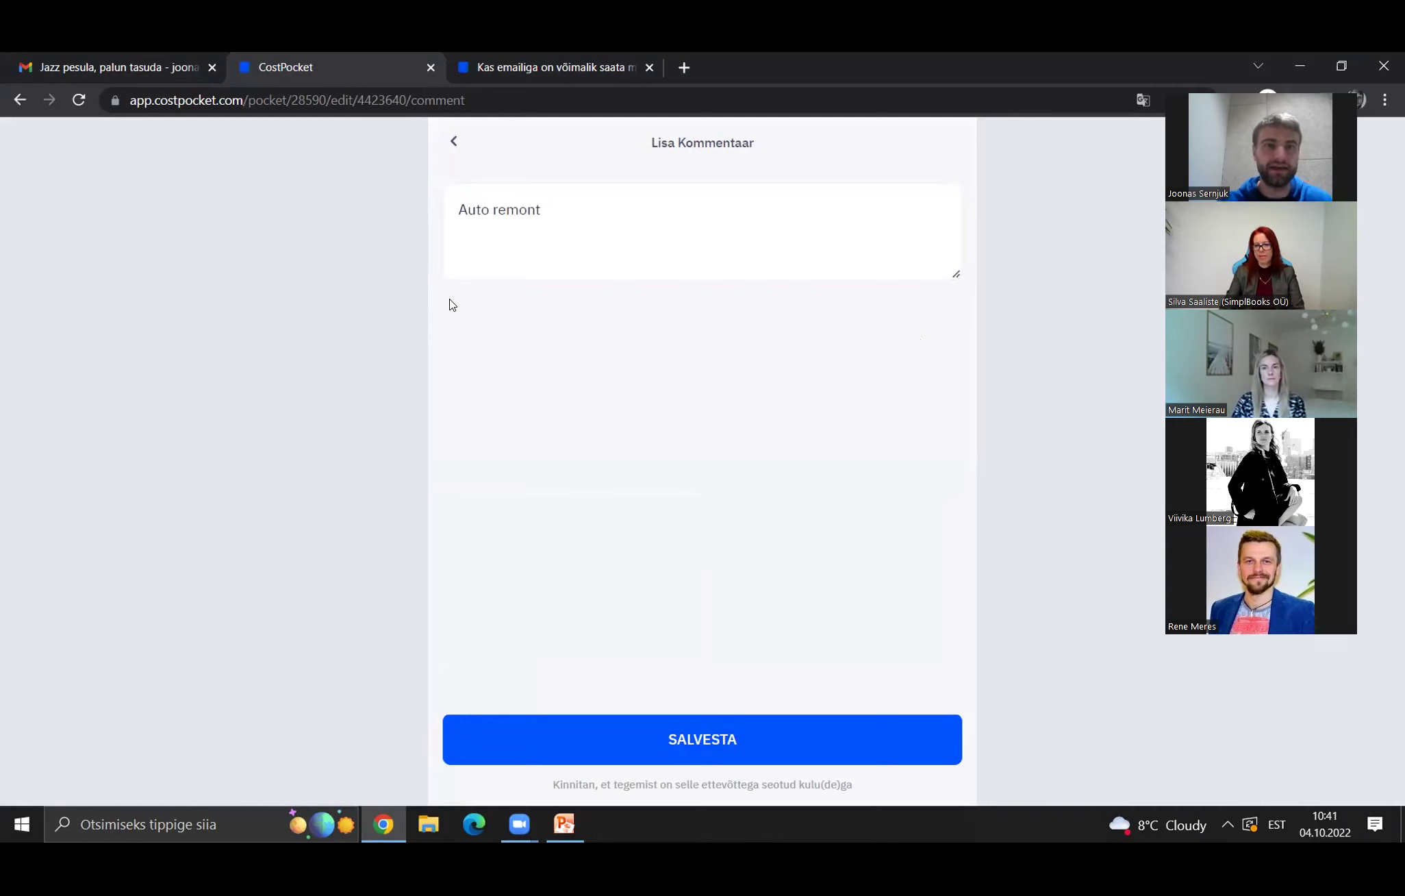
pyautogui.click(690, 266)
pyautogui.click(731, 739)
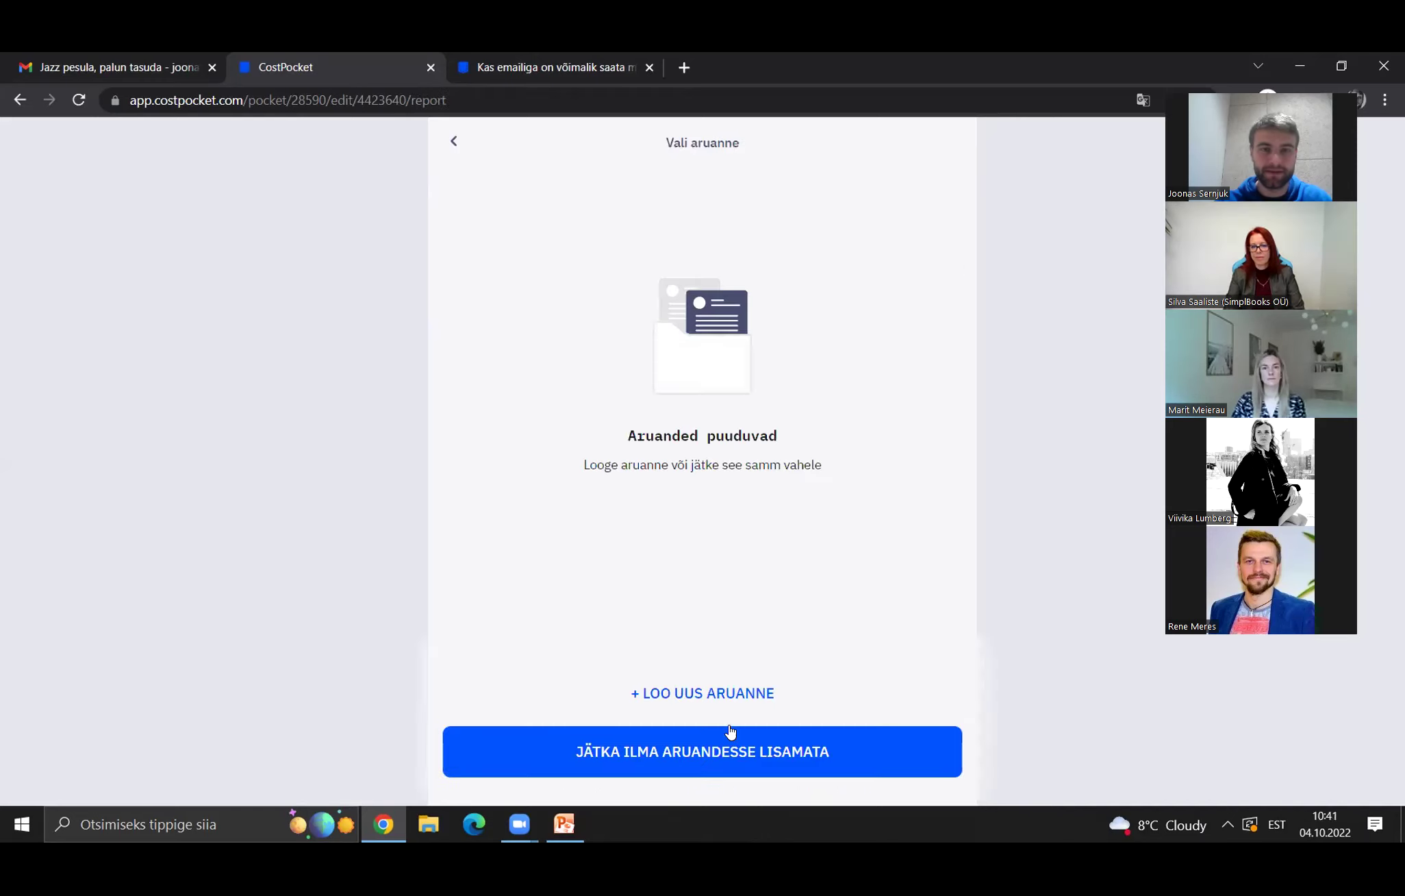
pyautogui.click(730, 733)
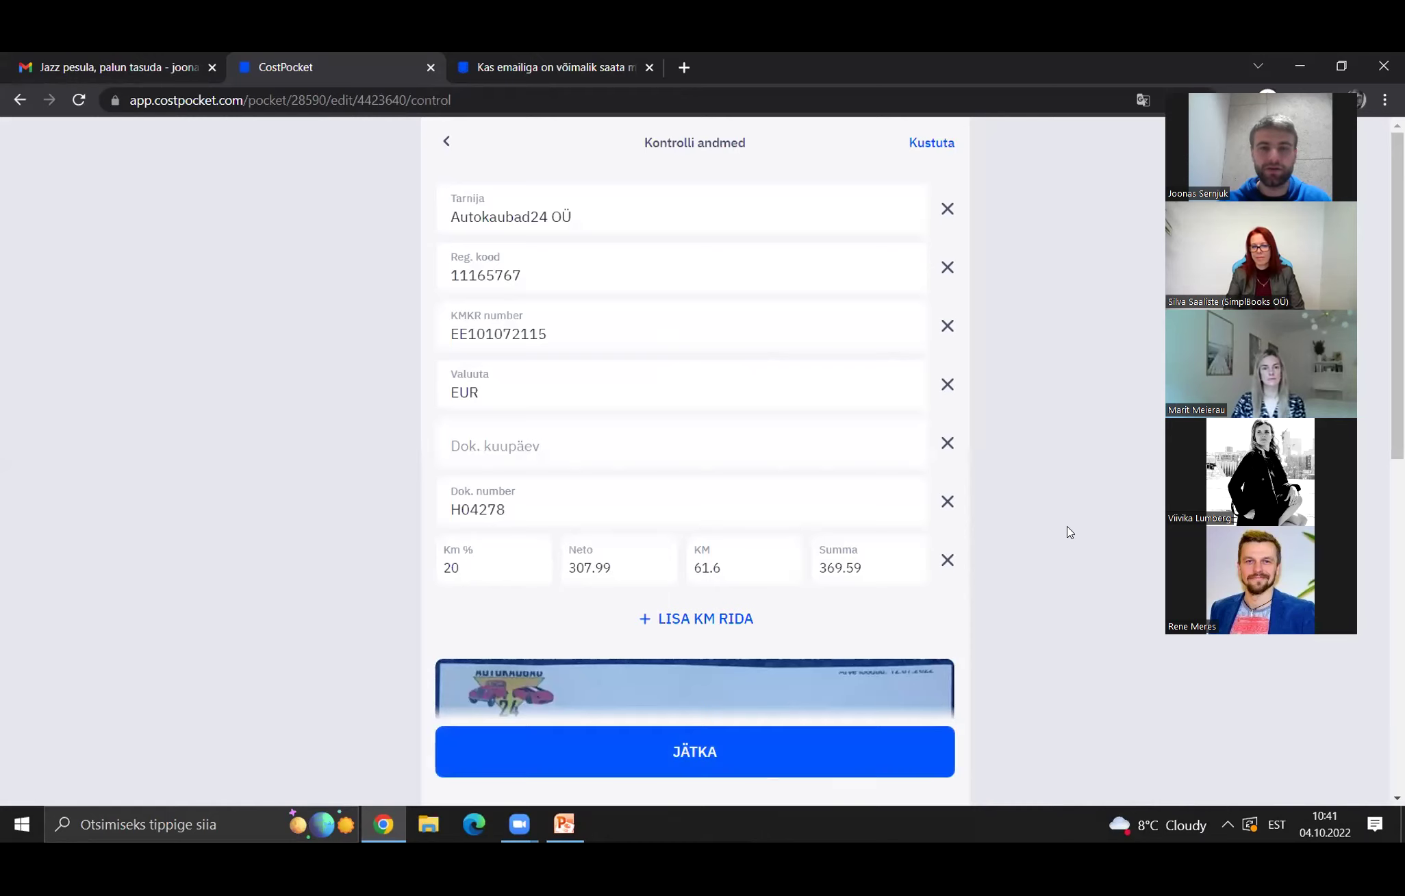
# Review the Autokaubad24 data (H04278, 369.59 EUR) and continue to the document-date step
pyautogui.scroll(-1, 1053, 517)
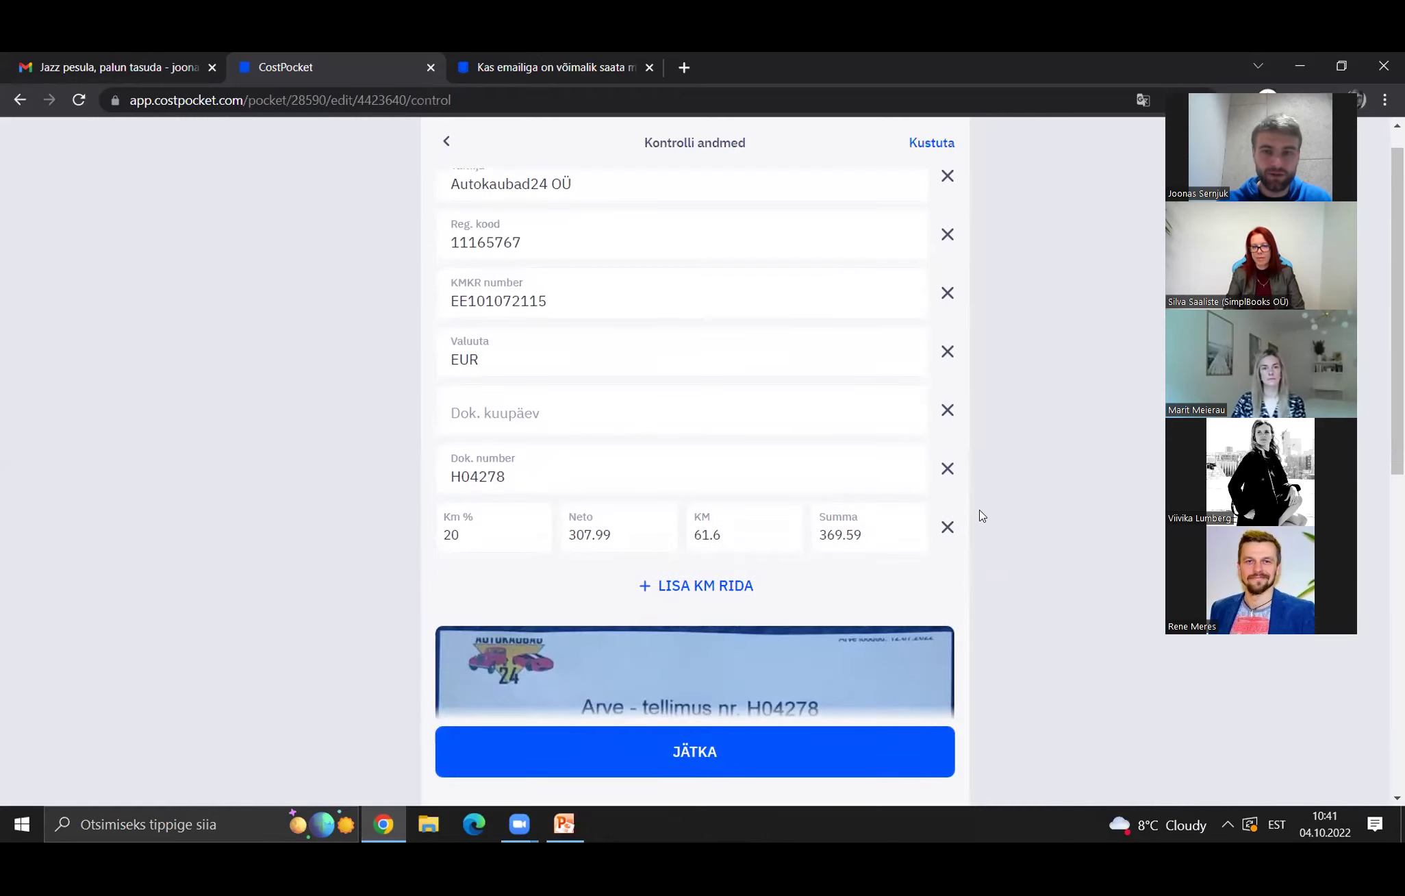
pyautogui.scroll(-10, 1076, 528)
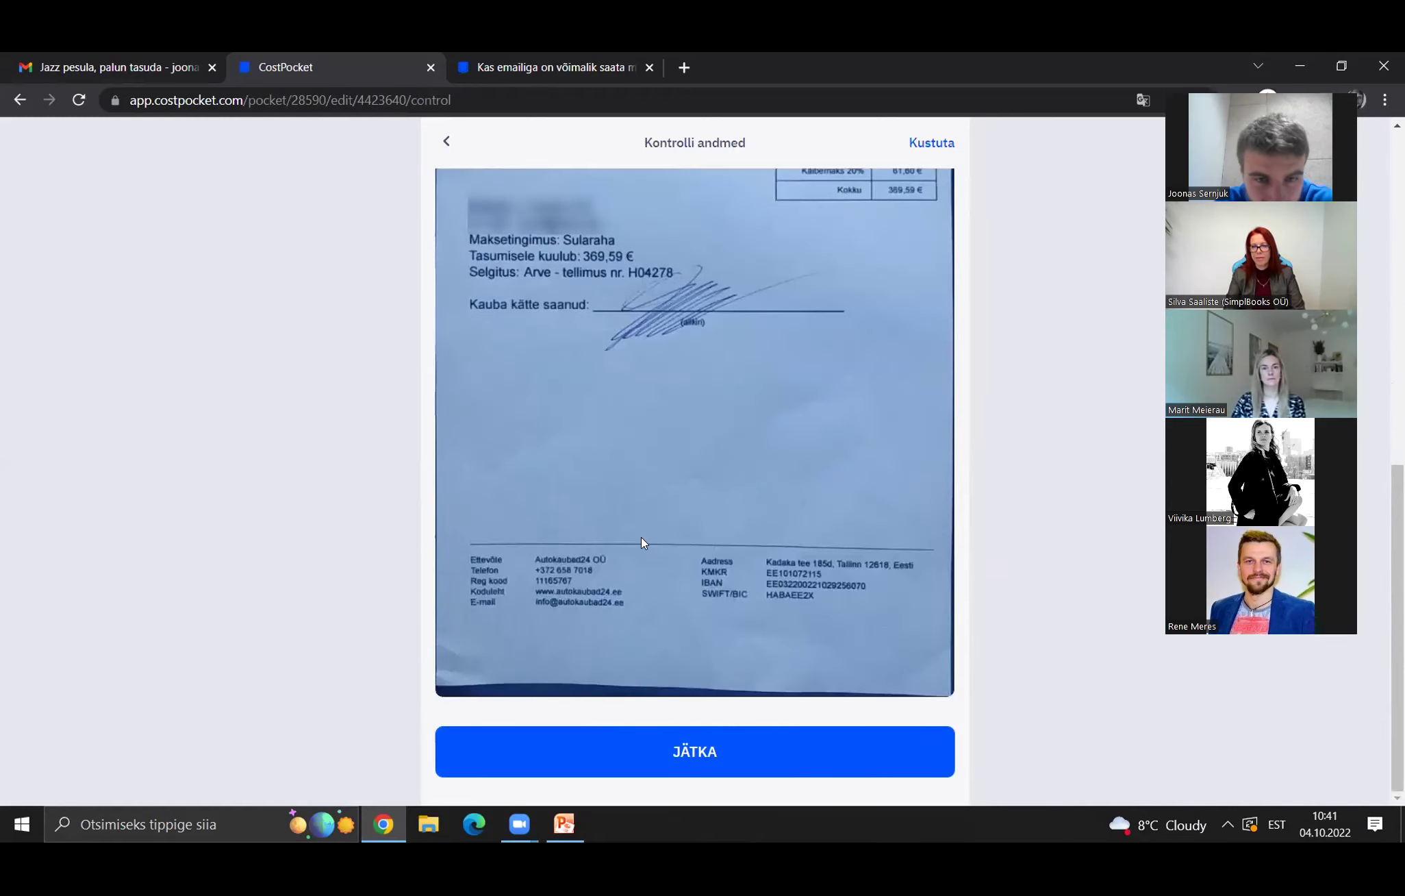
pyautogui.scroll(5, 676, 385)
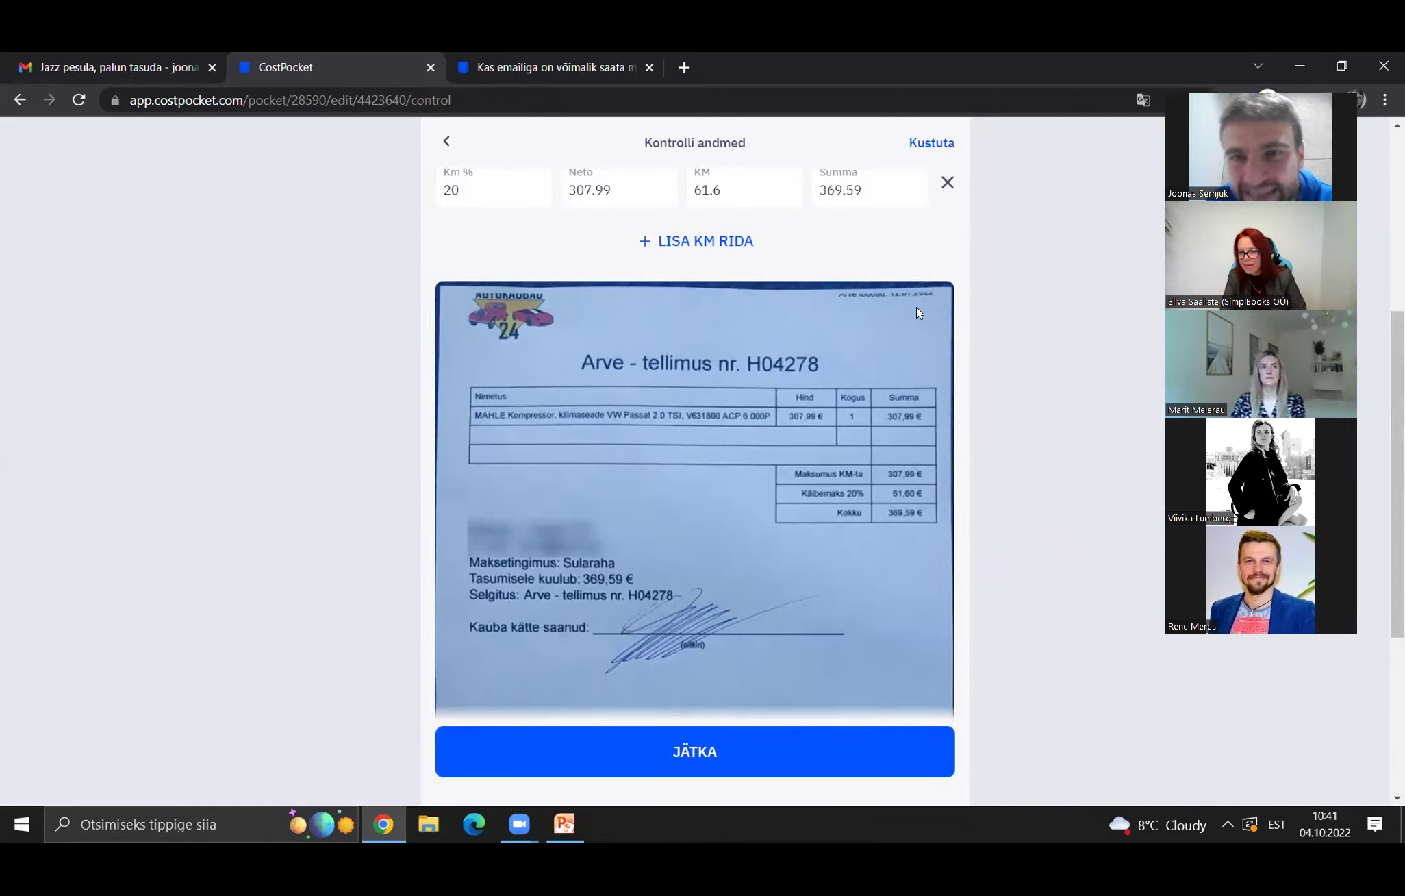
pyautogui.scroll(5, 819, 364)
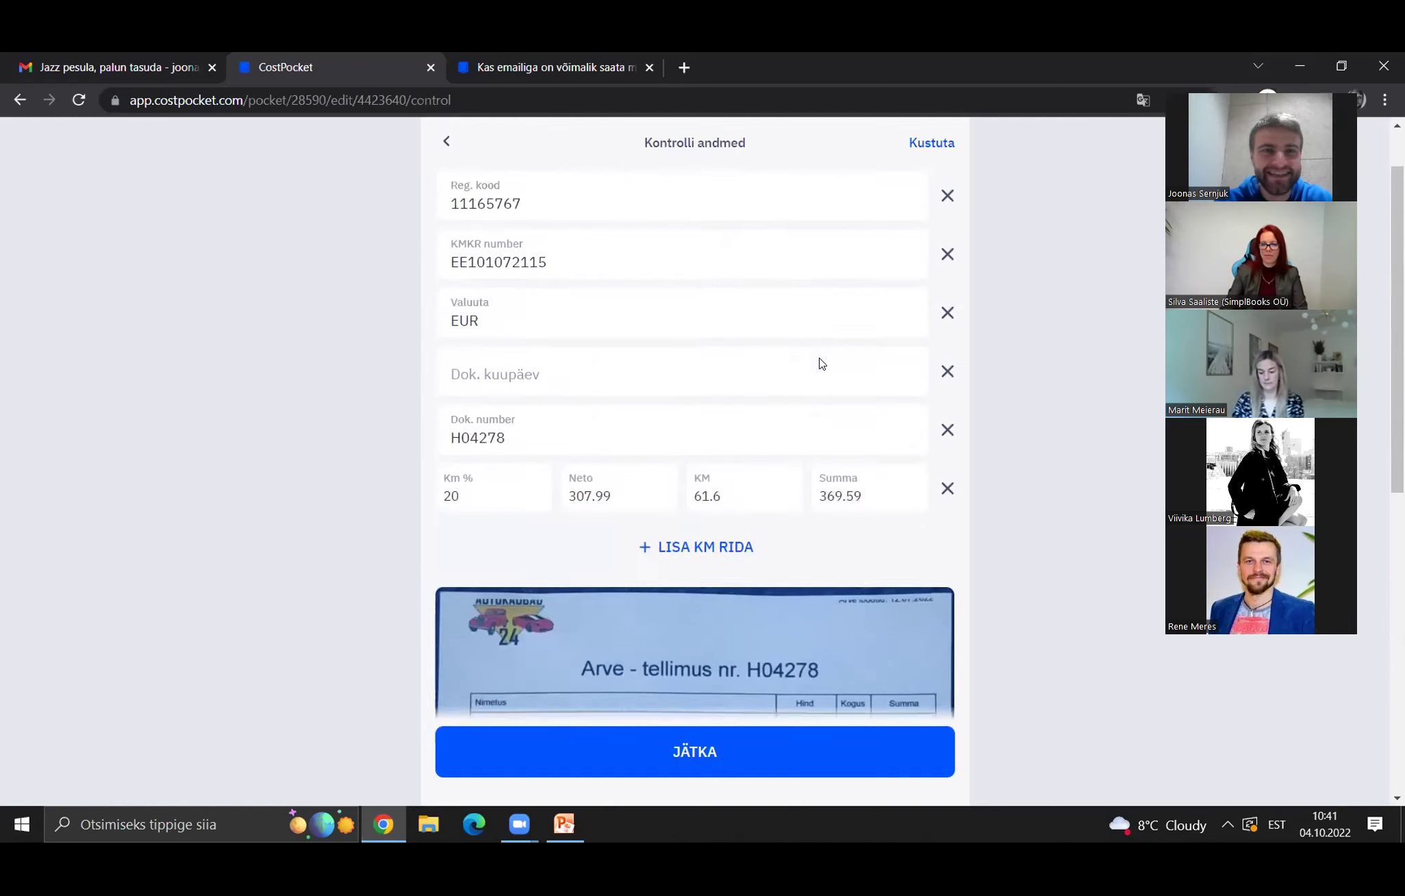
pyautogui.click(742, 729)
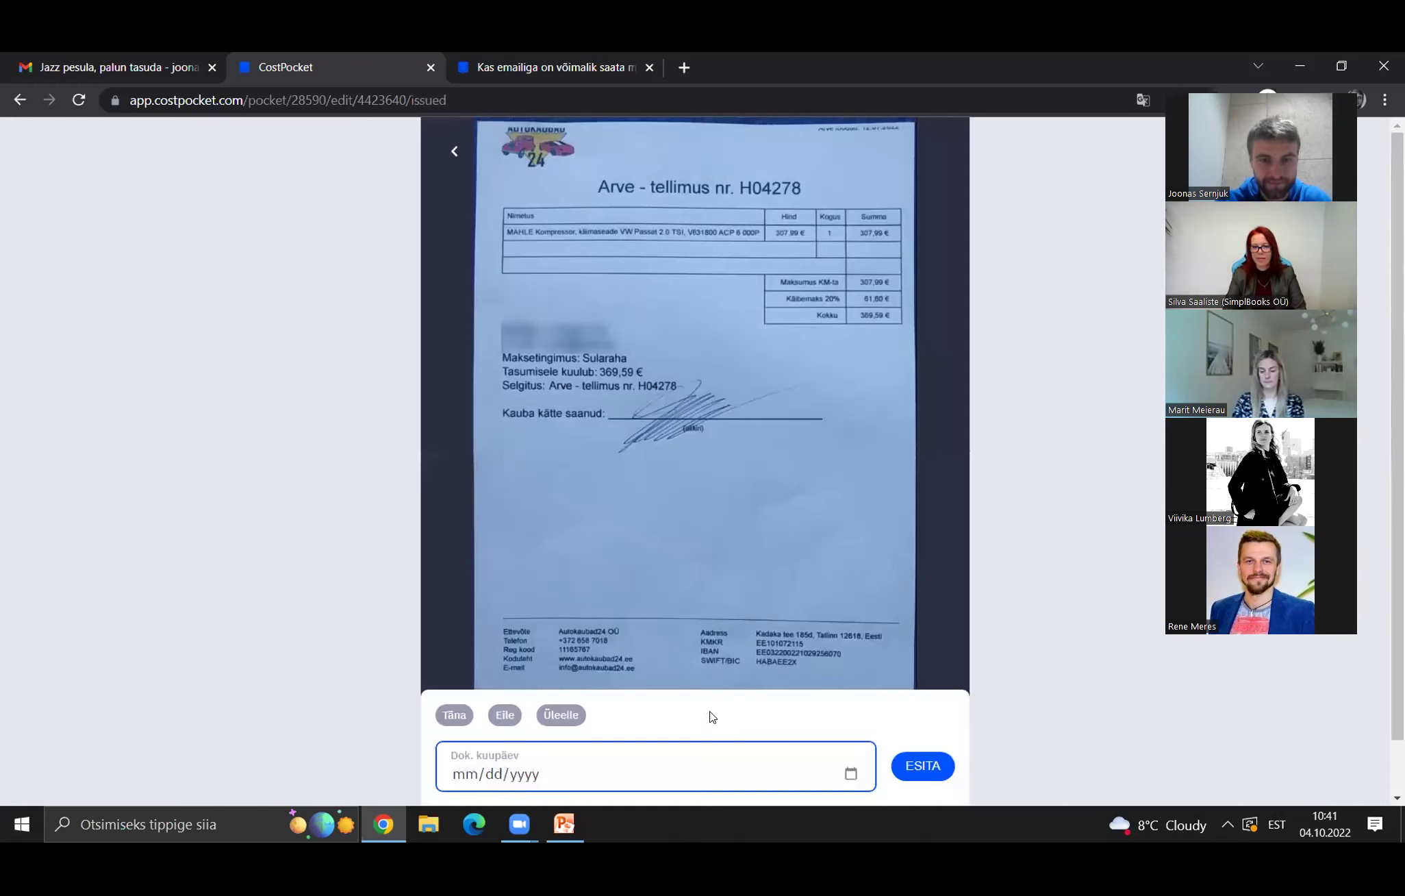
pyautogui.scroll(-1, 712, 716)
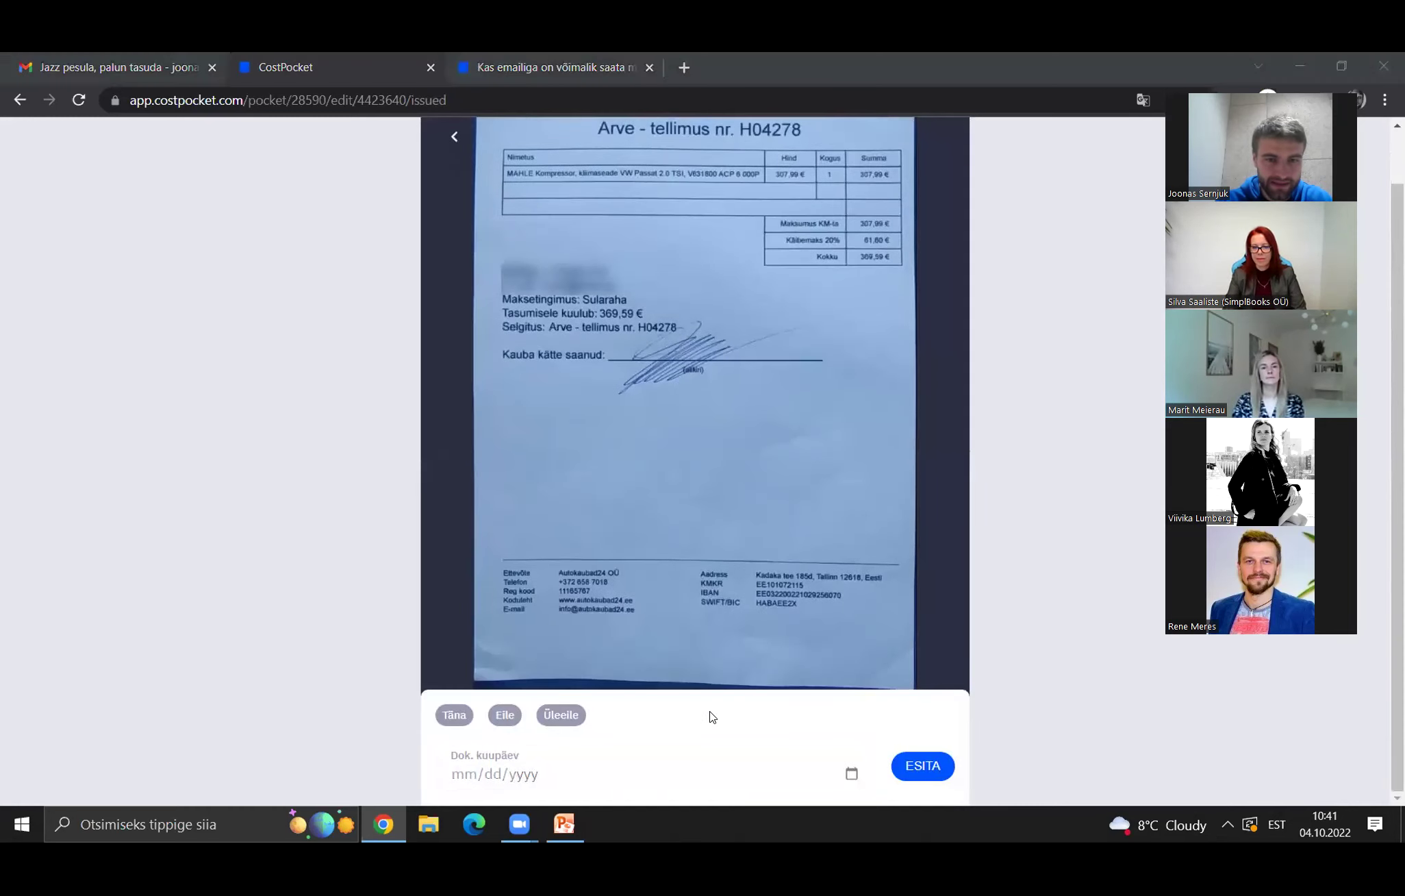
# Set the document date to 12 July 2022 and submit the Autokaubad24 OÜ invoice
pyautogui.click(850, 775)
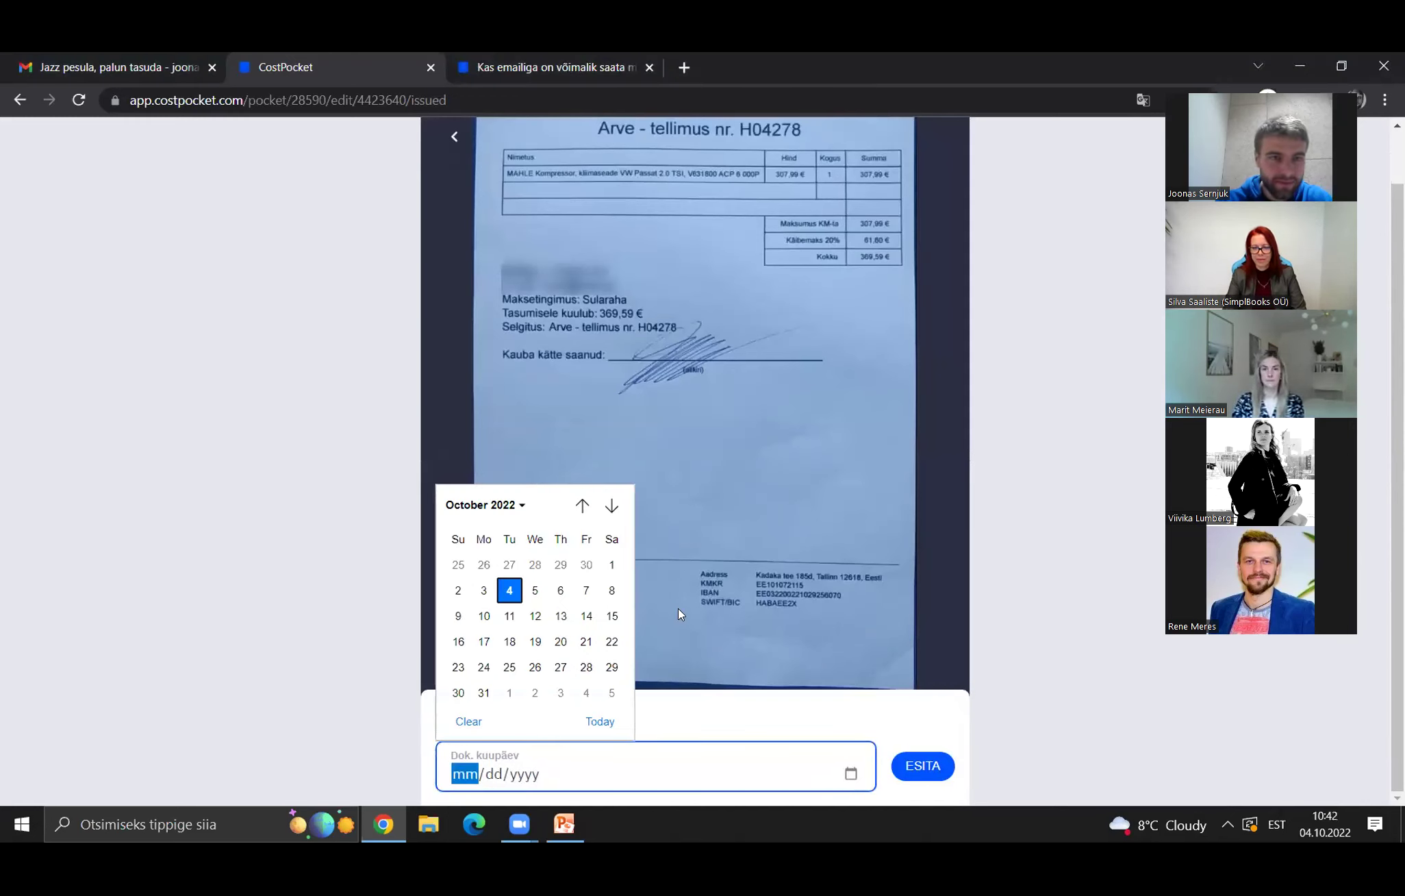
pyautogui.click(851, 774)
pyautogui.click(851, 774)
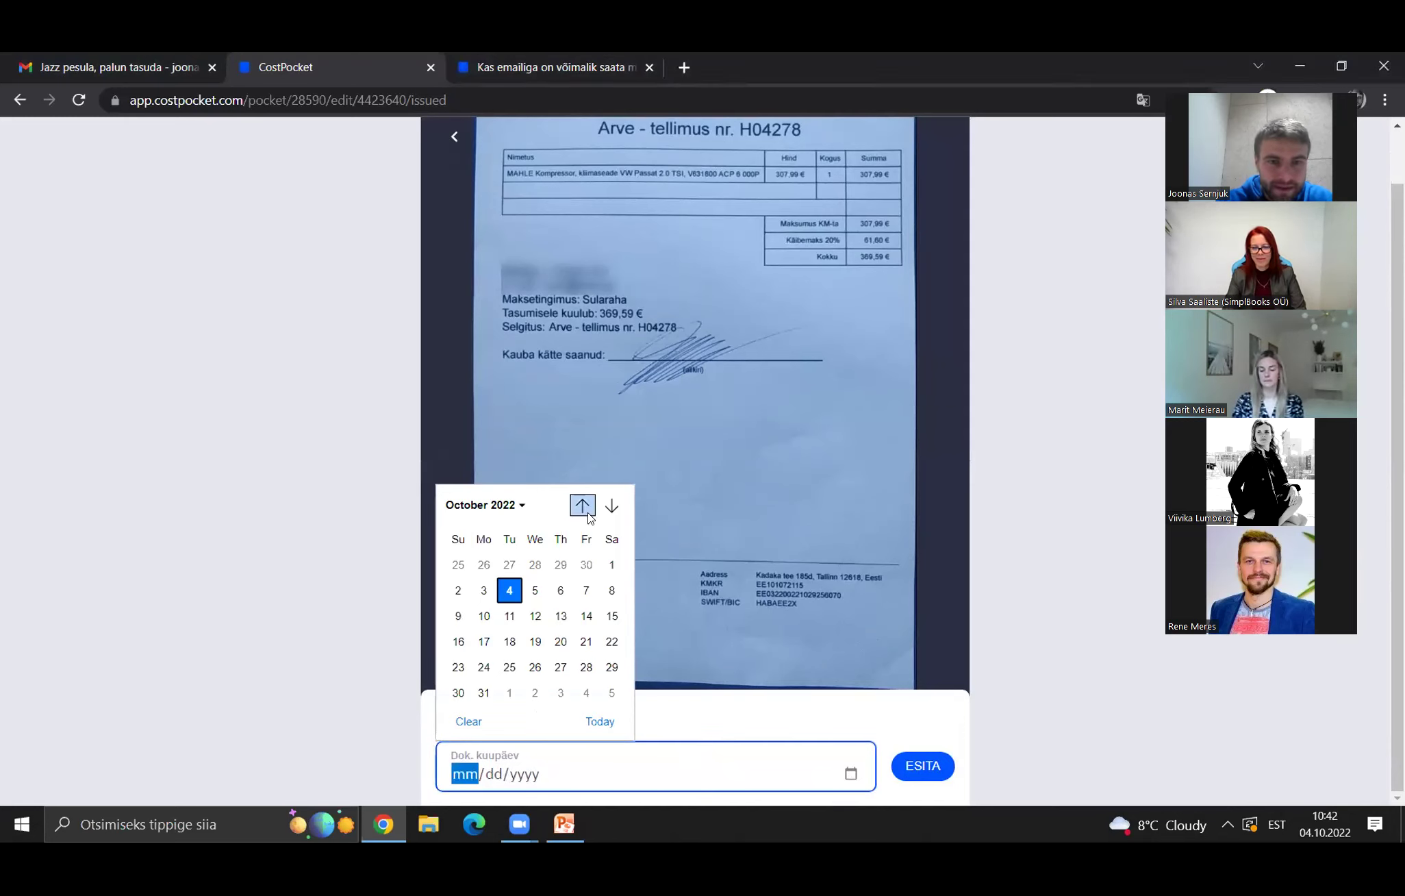
pyautogui.click(581, 507)
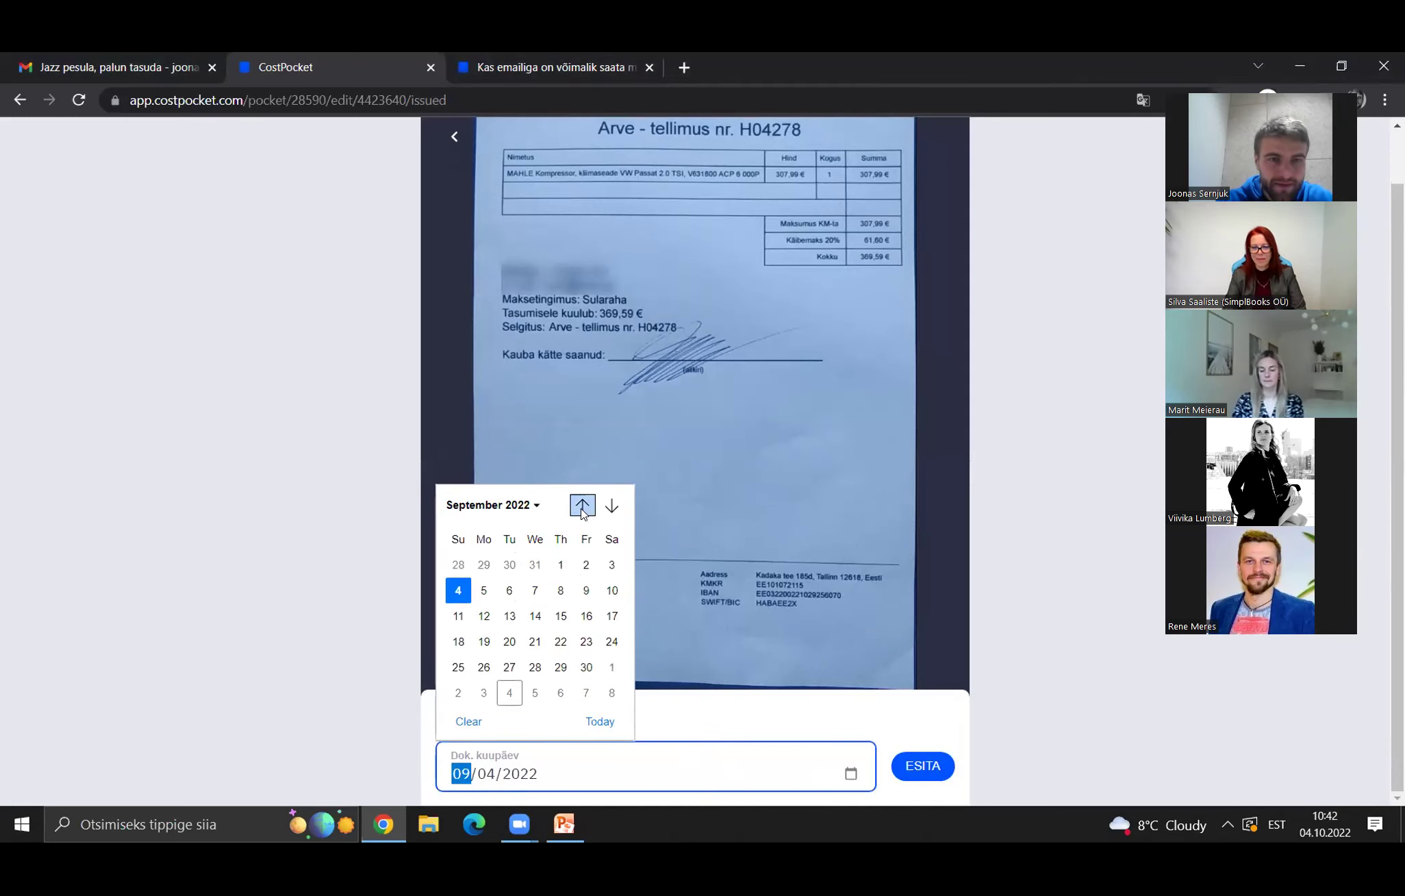
pyautogui.click(582, 507)
pyautogui.click(582, 506)
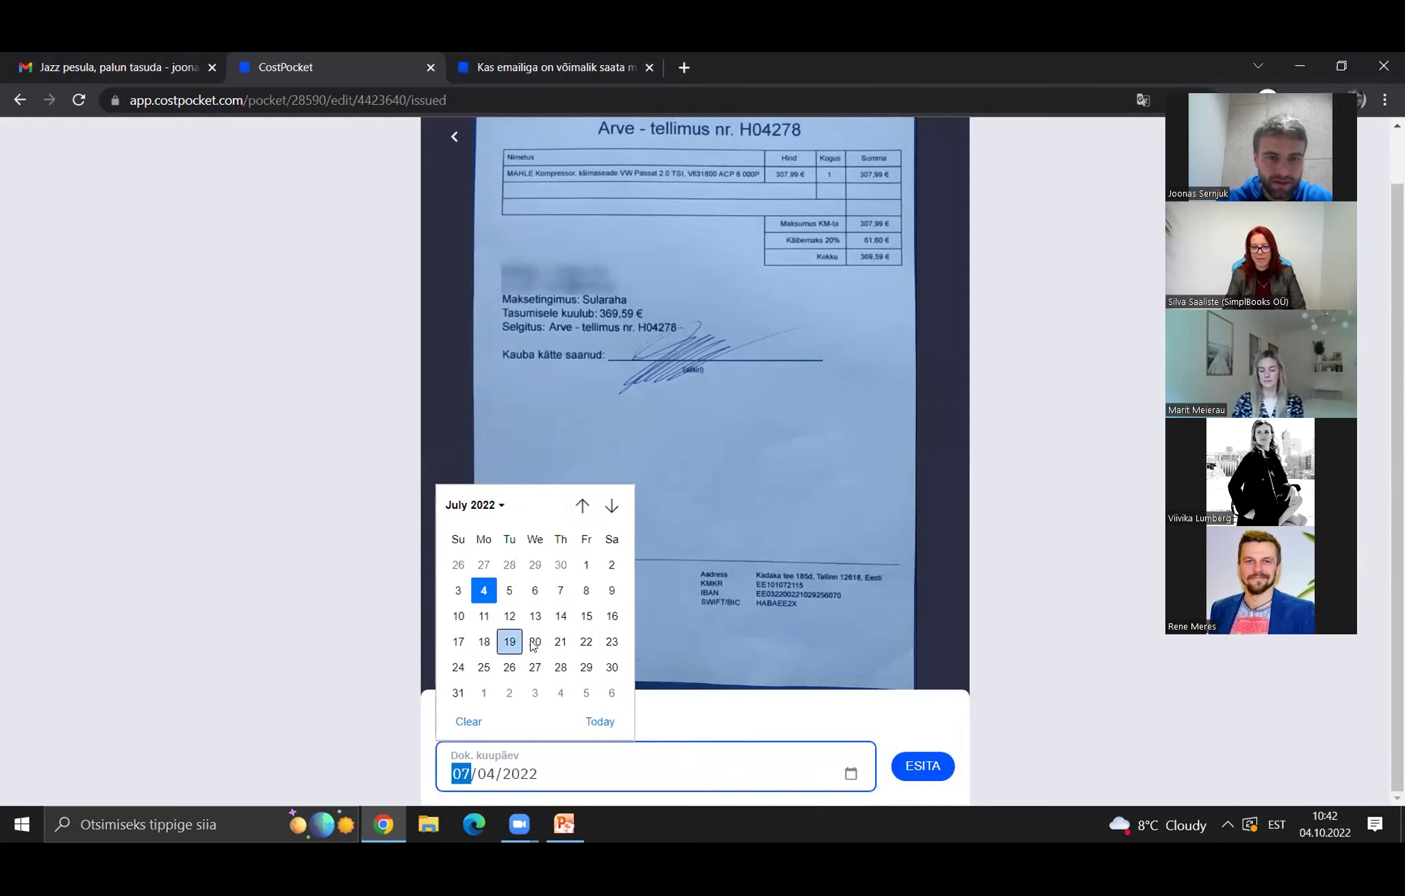
pyautogui.click(586, 641)
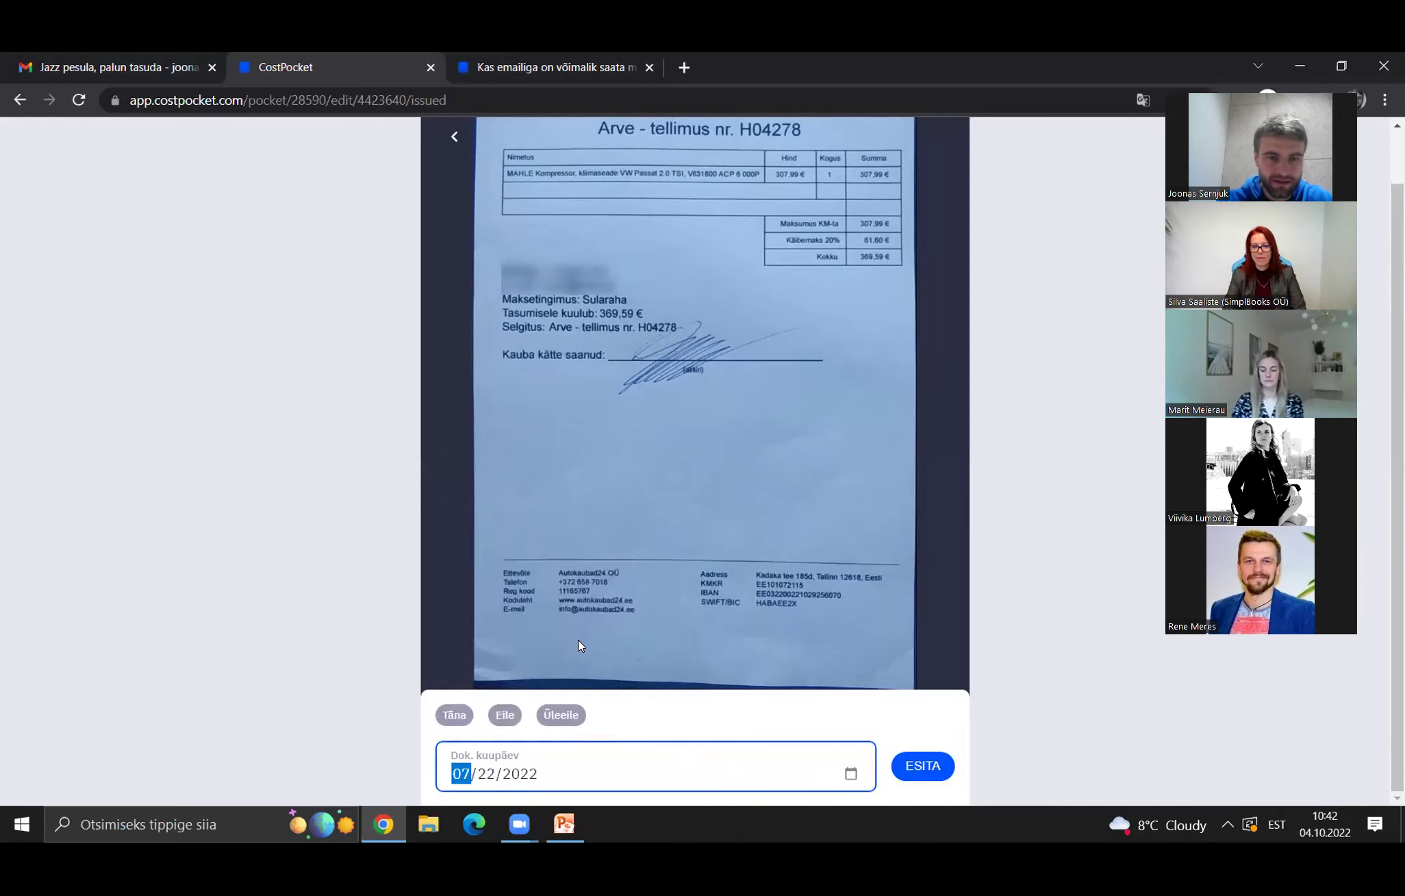
pyautogui.scroll(1, 1046, 320)
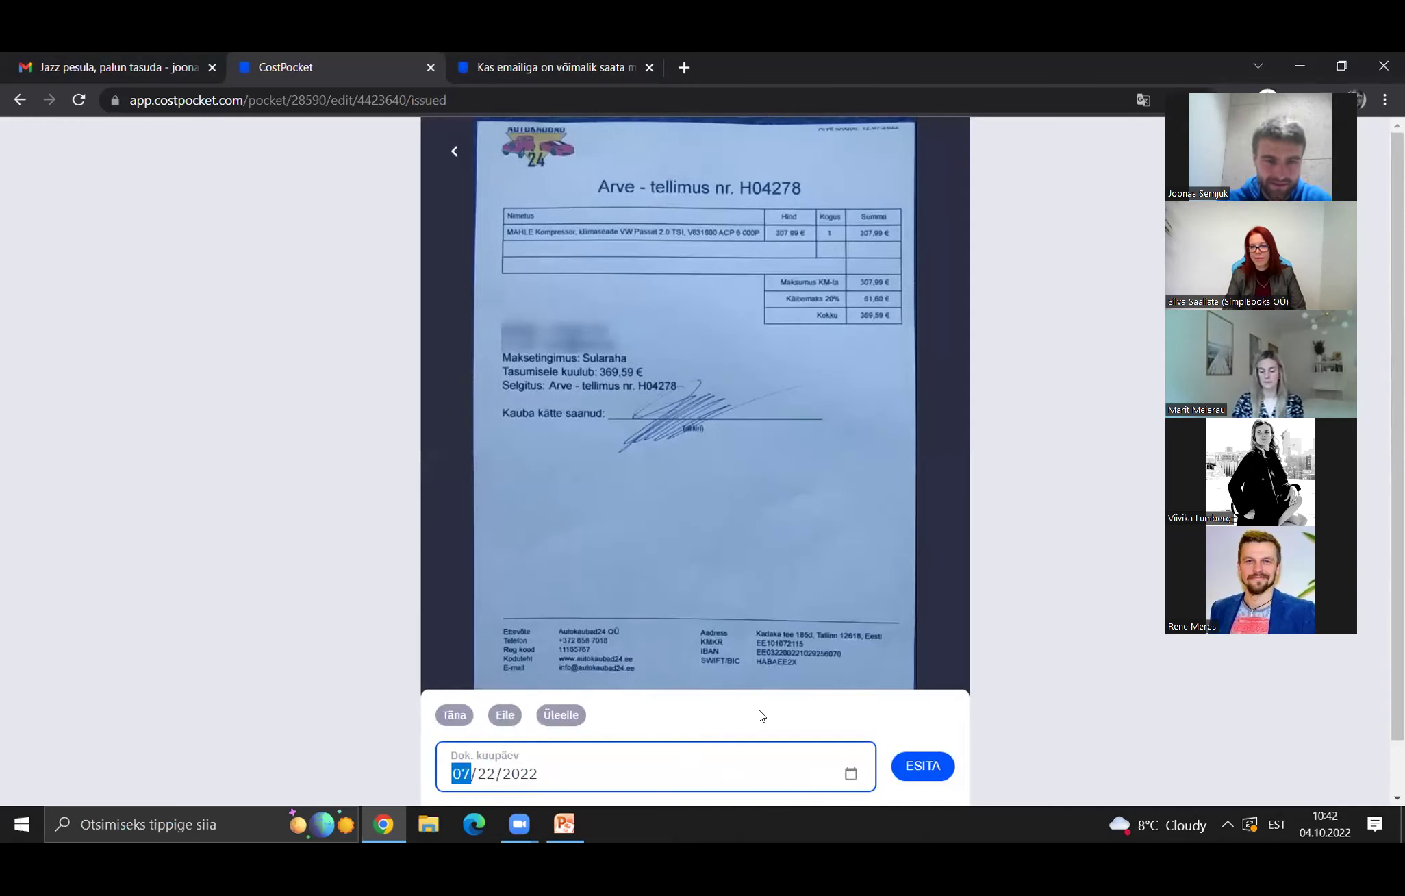
pyautogui.click(850, 774)
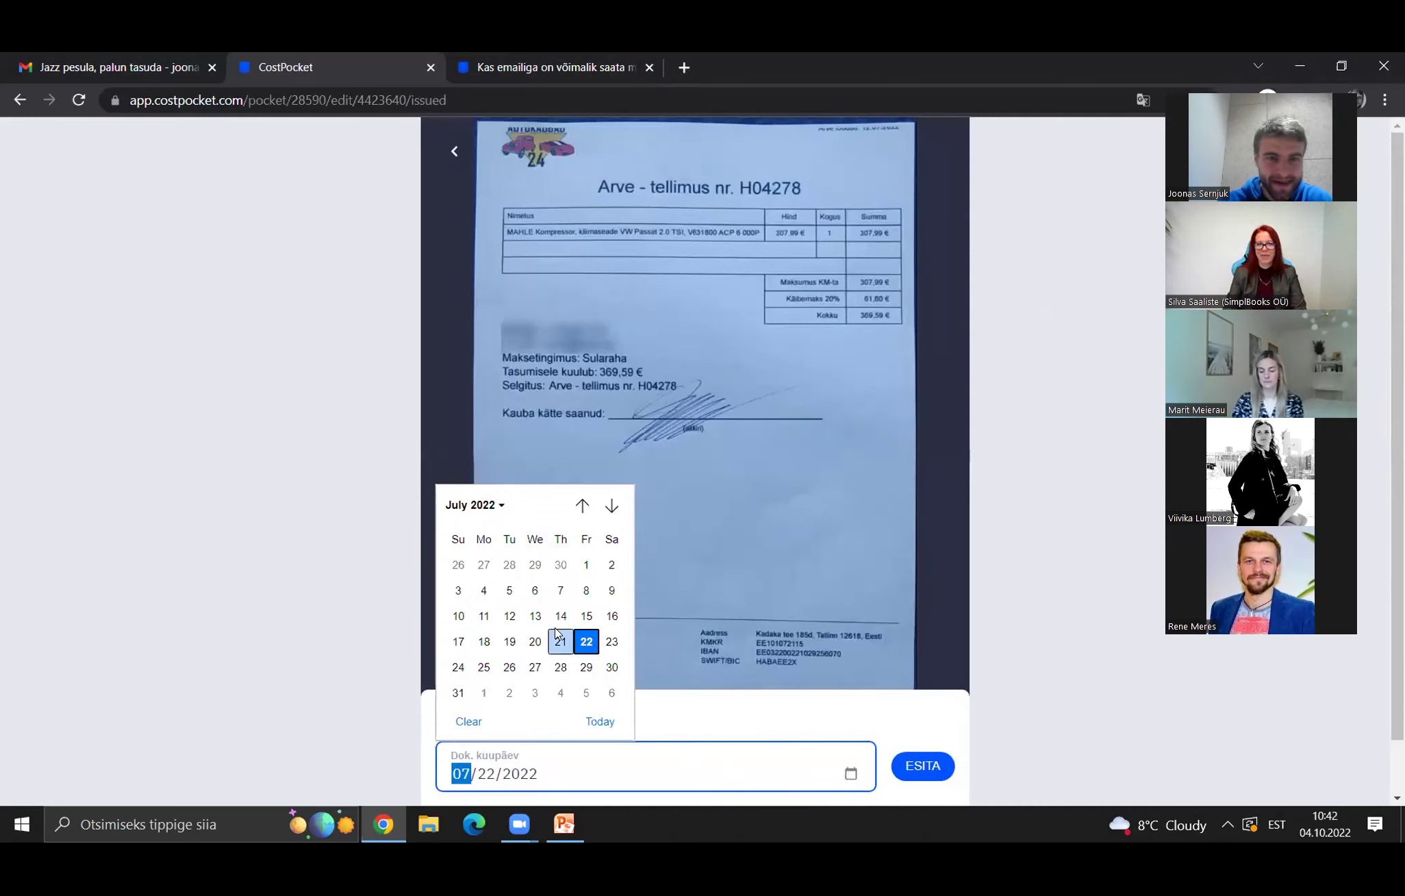
pyautogui.click(509, 616)
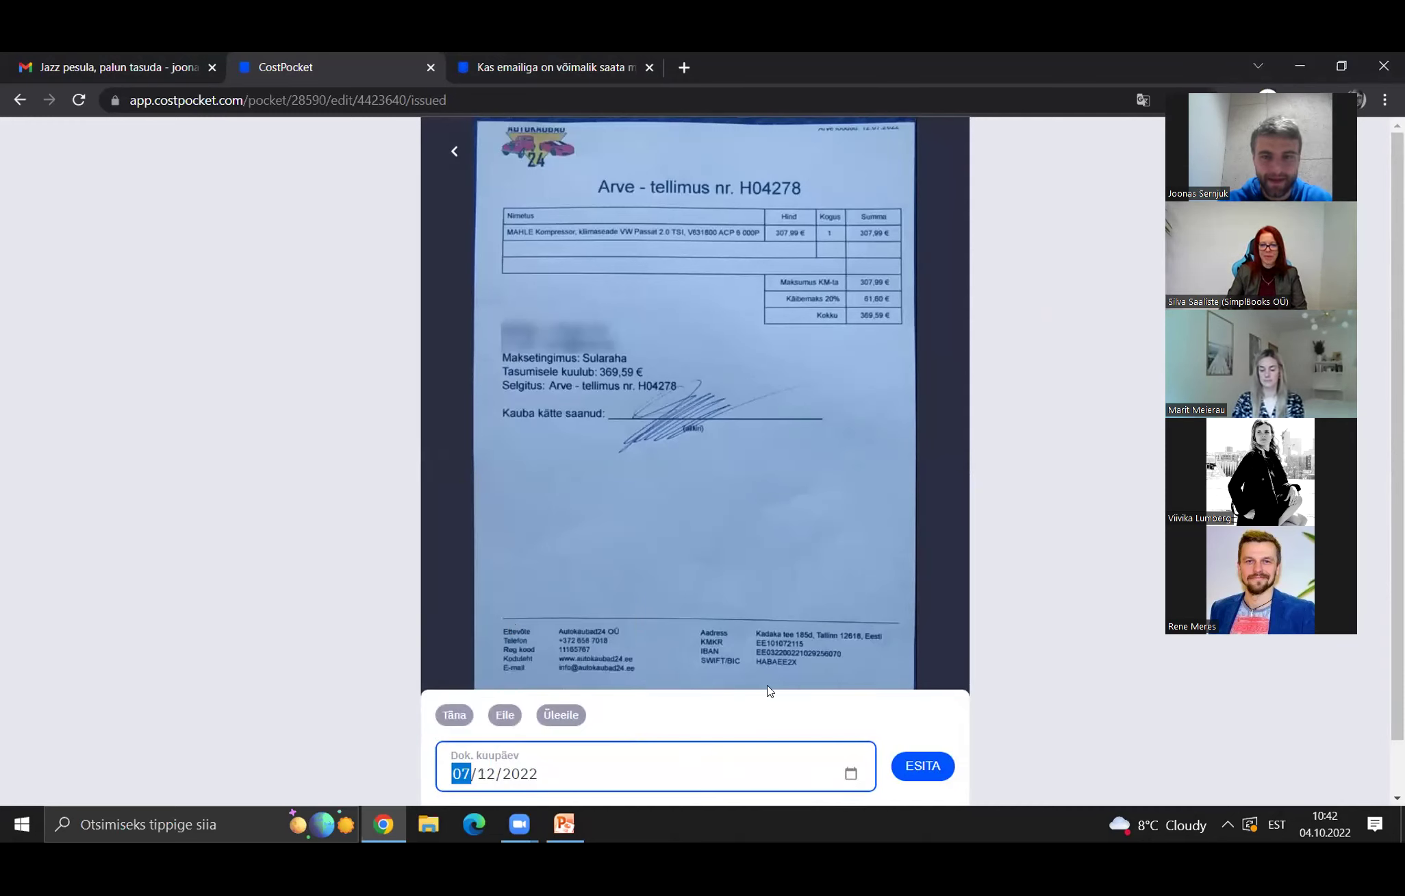
pyautogui.click(921, 766)
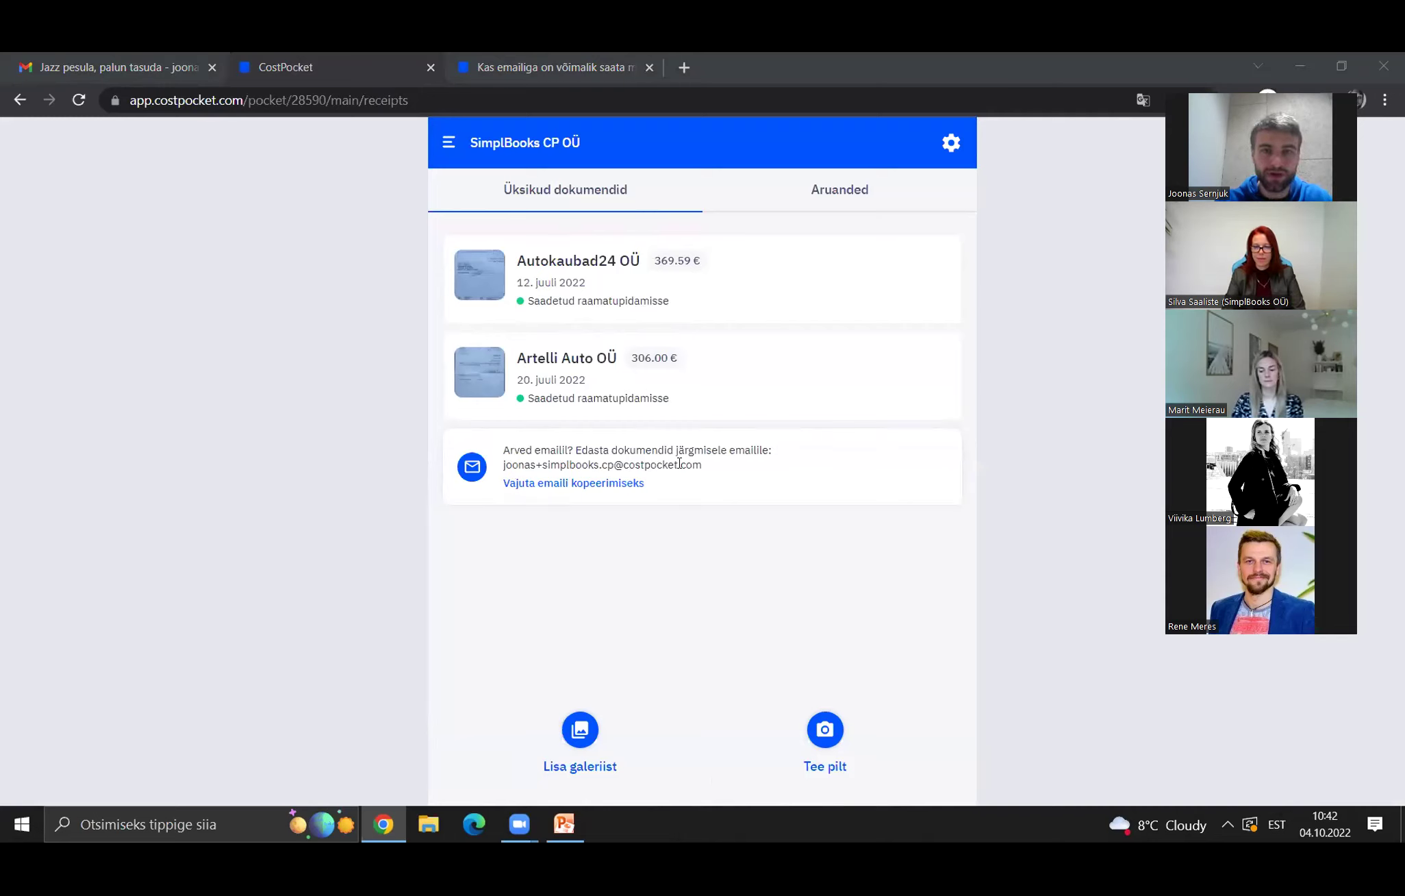
# Copy the 'Saada arved emailile' forwarding address from company settings, then go to the Jazz pesula email
pyautogui.click(951, 146)
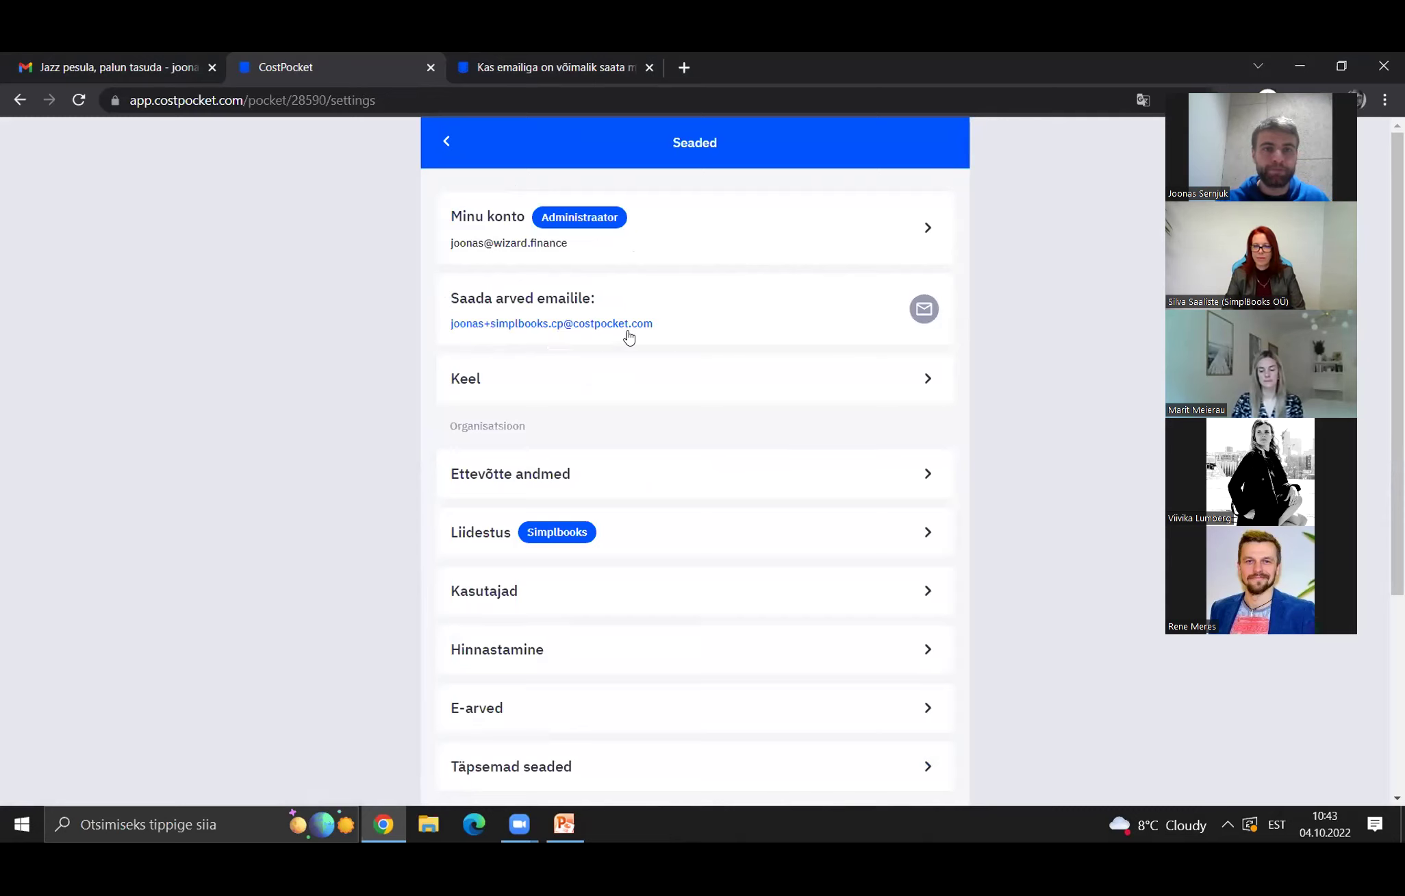
pyautogui.click(579, 321)
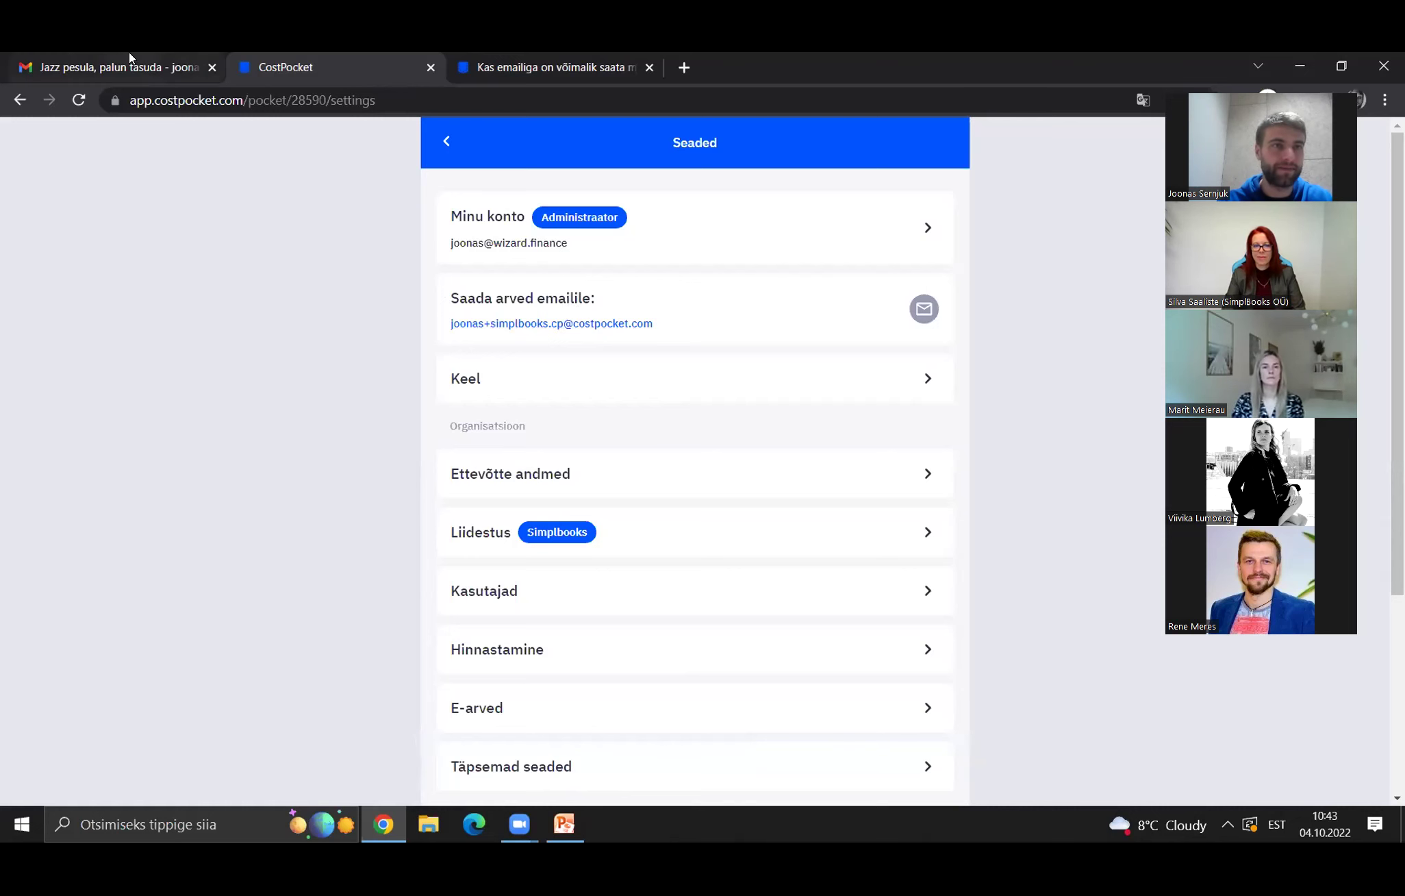
pyautogui.click(152, 68)
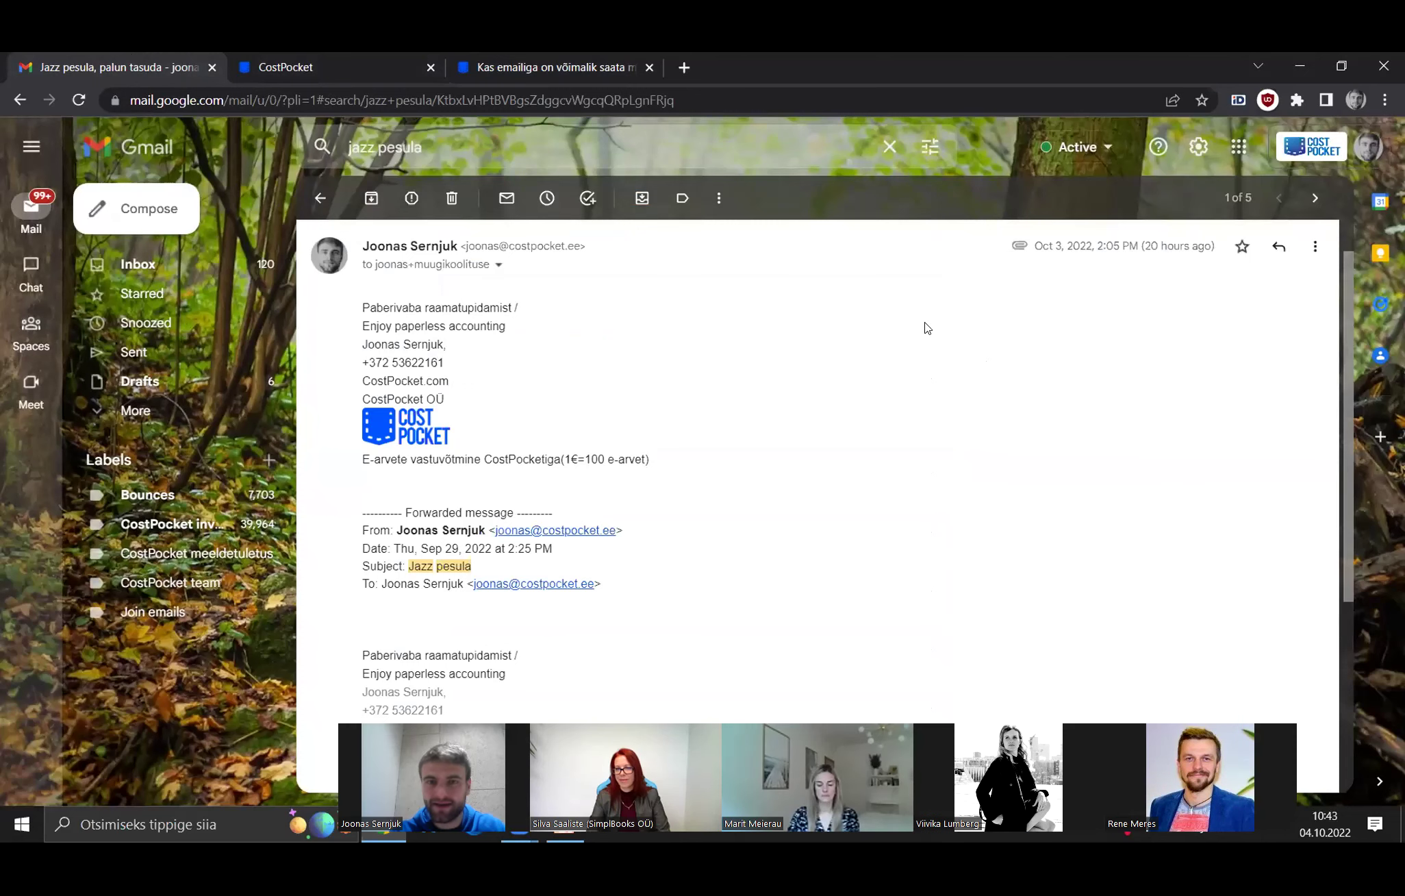
# Forward the Jazz pesula email with its 08 Jazz Pesulad PDF to the pasted CostPocket address
pyautogui.scroll(1, 784, 477)
pyautogui.scroll(-5, 784, 477)
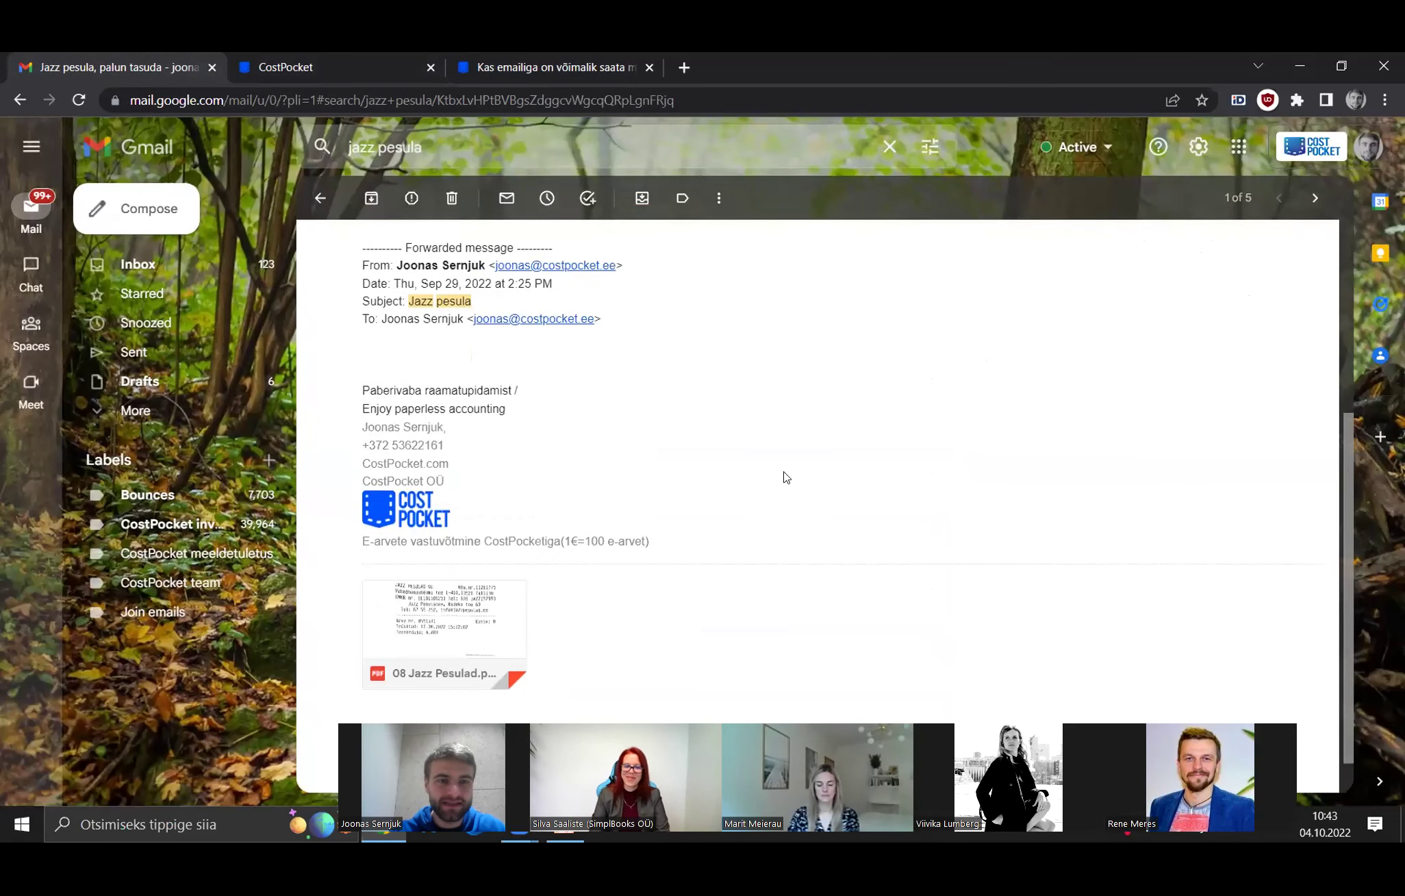
pyautogui.moveTo(456, 577)
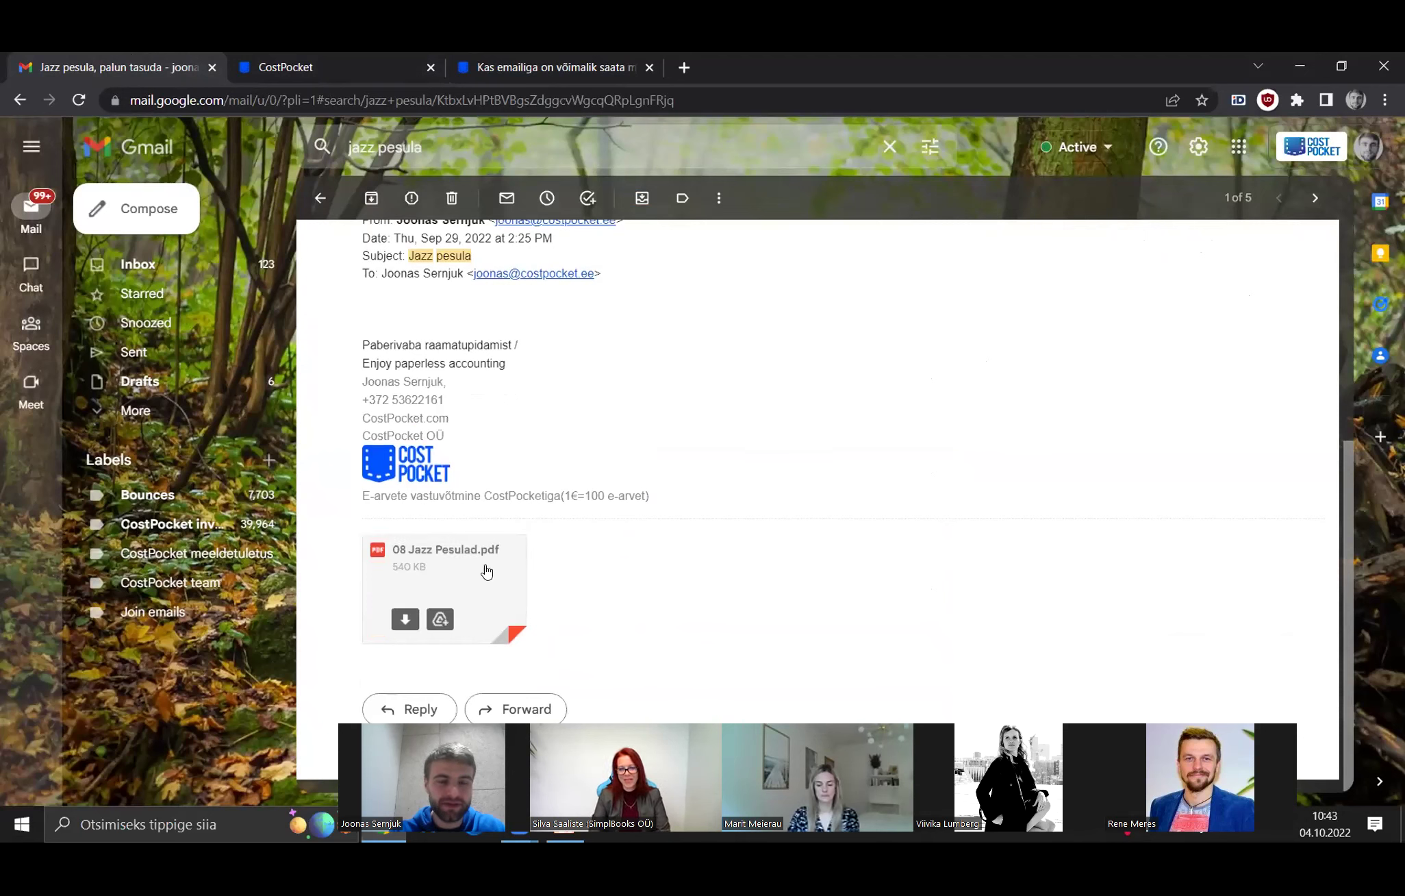
pyautogui.scroll(2, 746, 447)
pyautogui.scroll(3, 747, 448)
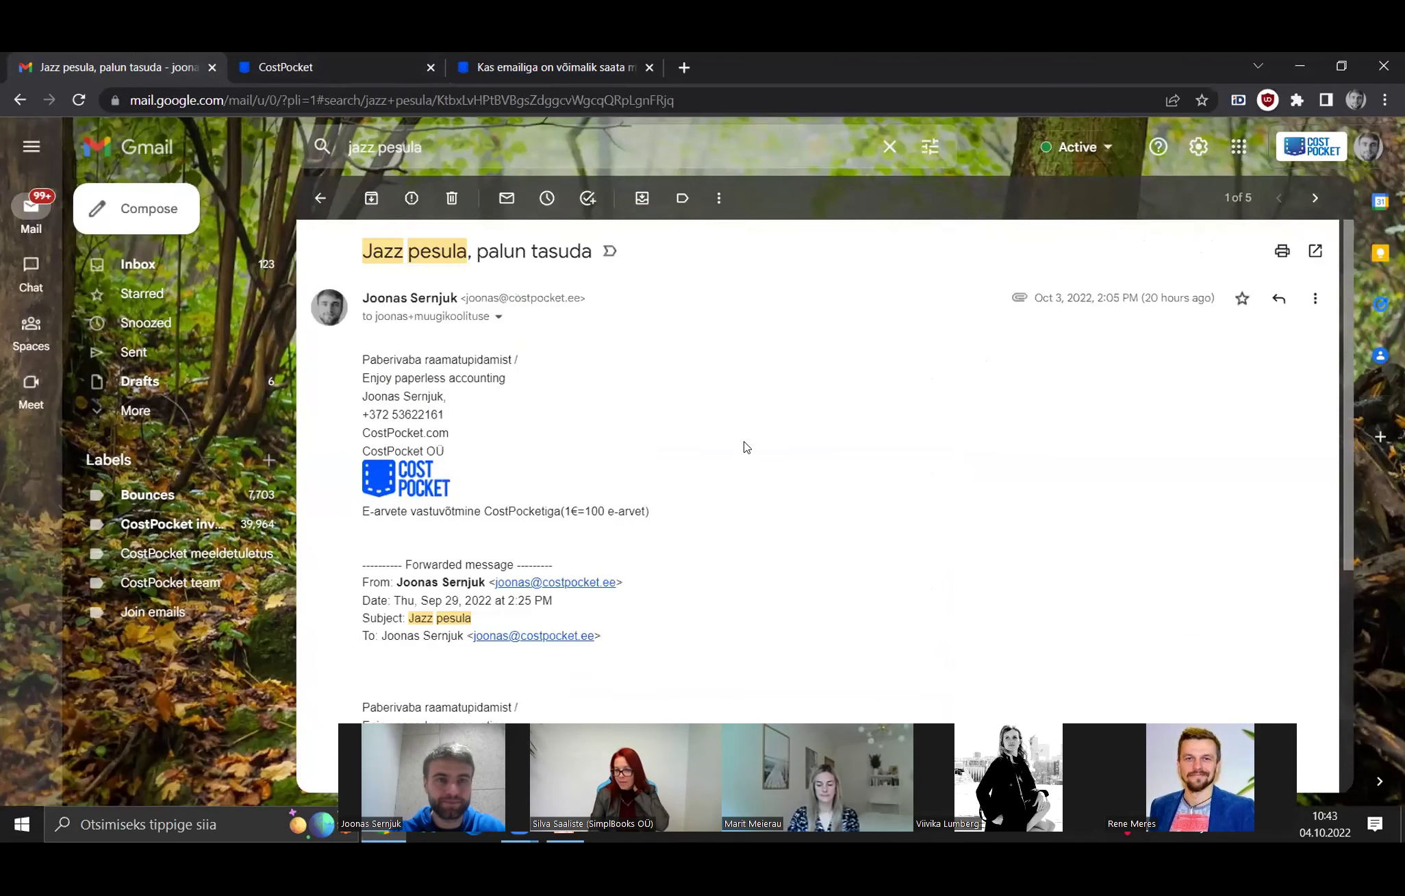
pyautogui.click(1310, 295)
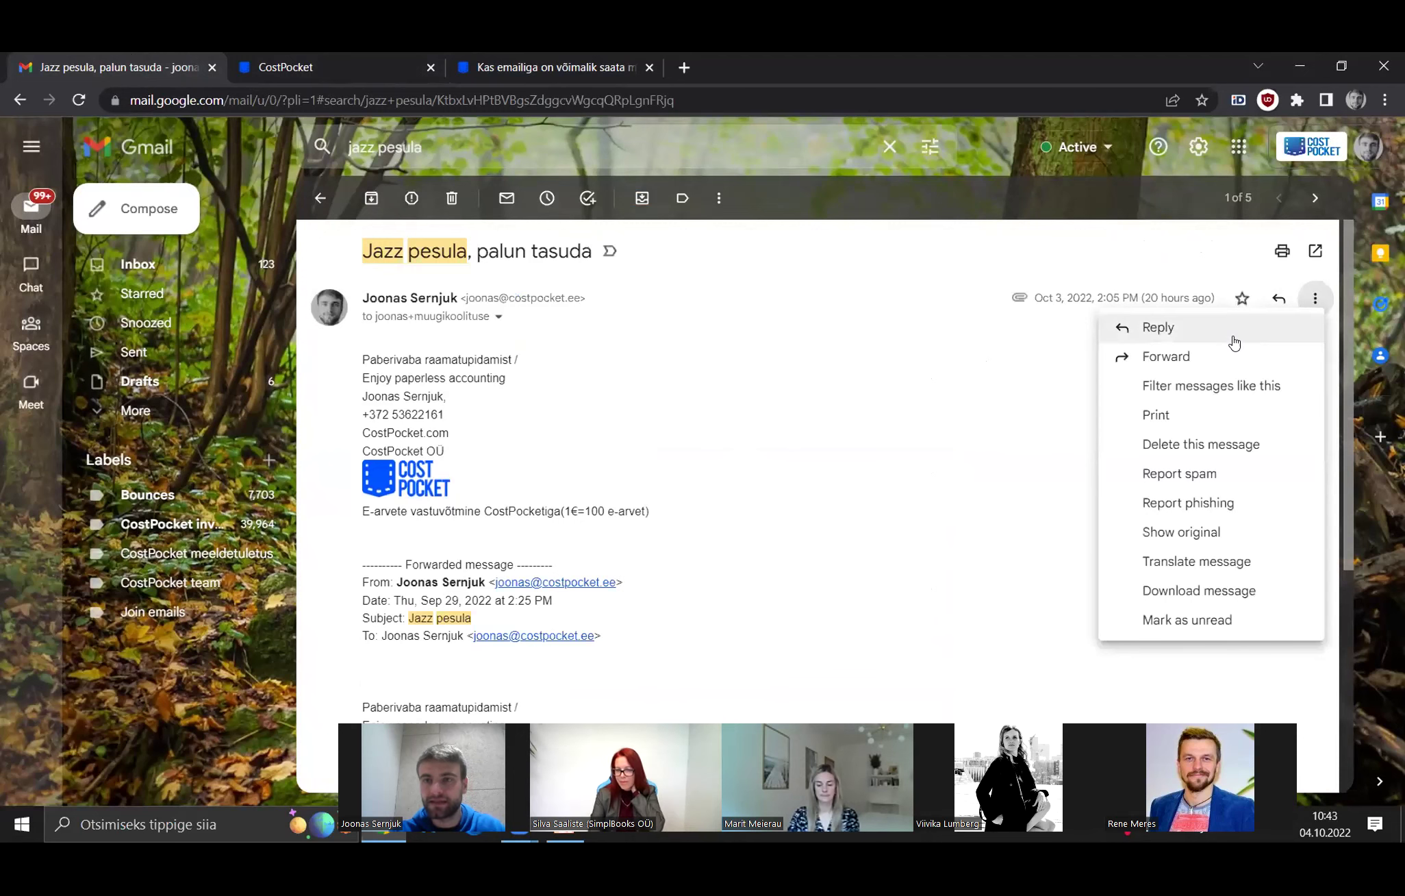
pyautogui.click(1187, 363)
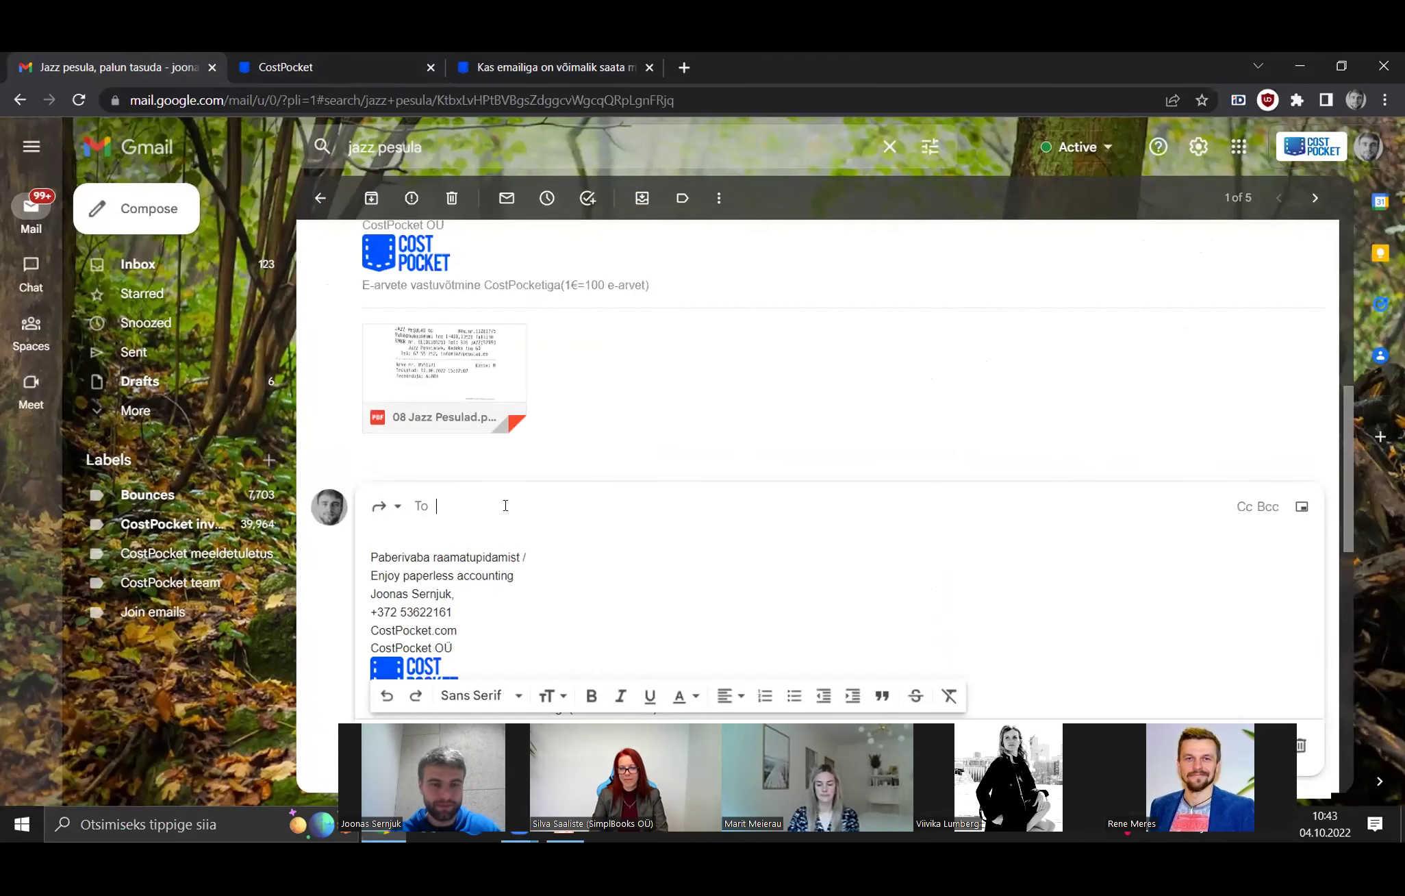
pyautogui.hotkey('ctrl', 'v')
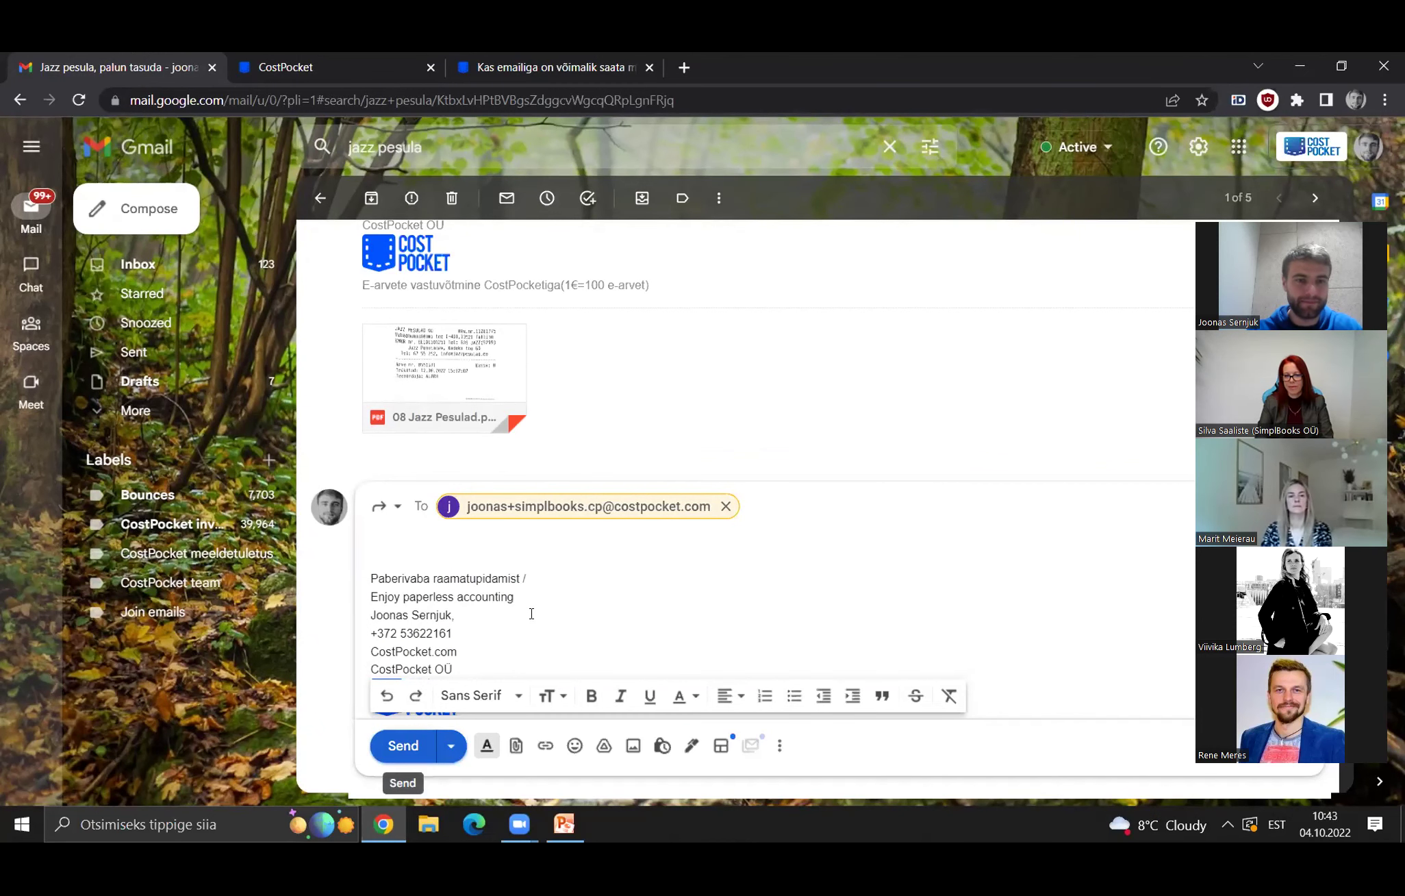
pyautogui.press('Return')
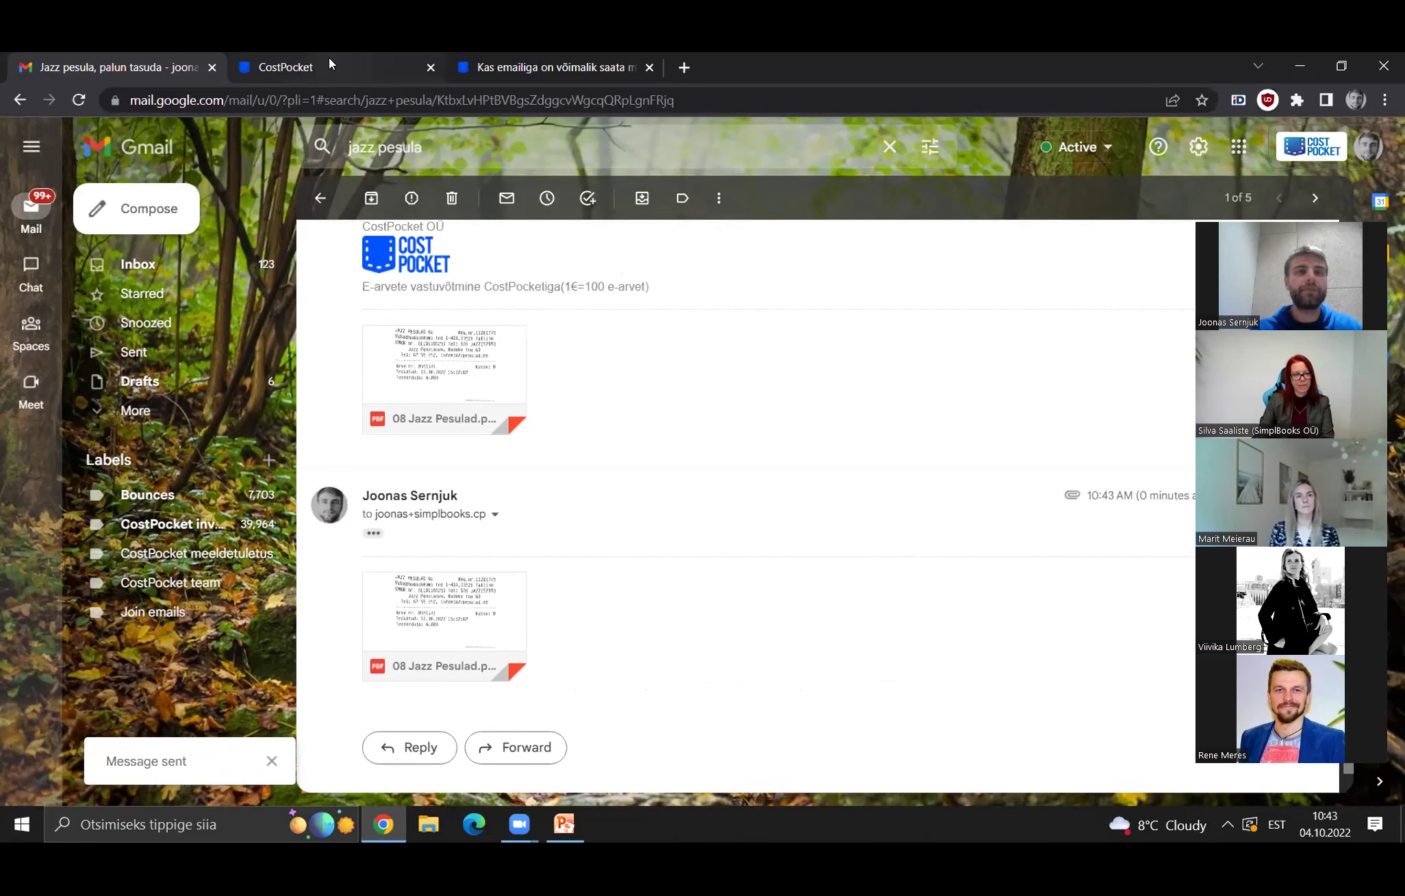
# Return to CostPocket's Üksikud dokumendid list and reload it to show the e-mailed invoice being digitised
pyautogui.moveTo(330, 60)
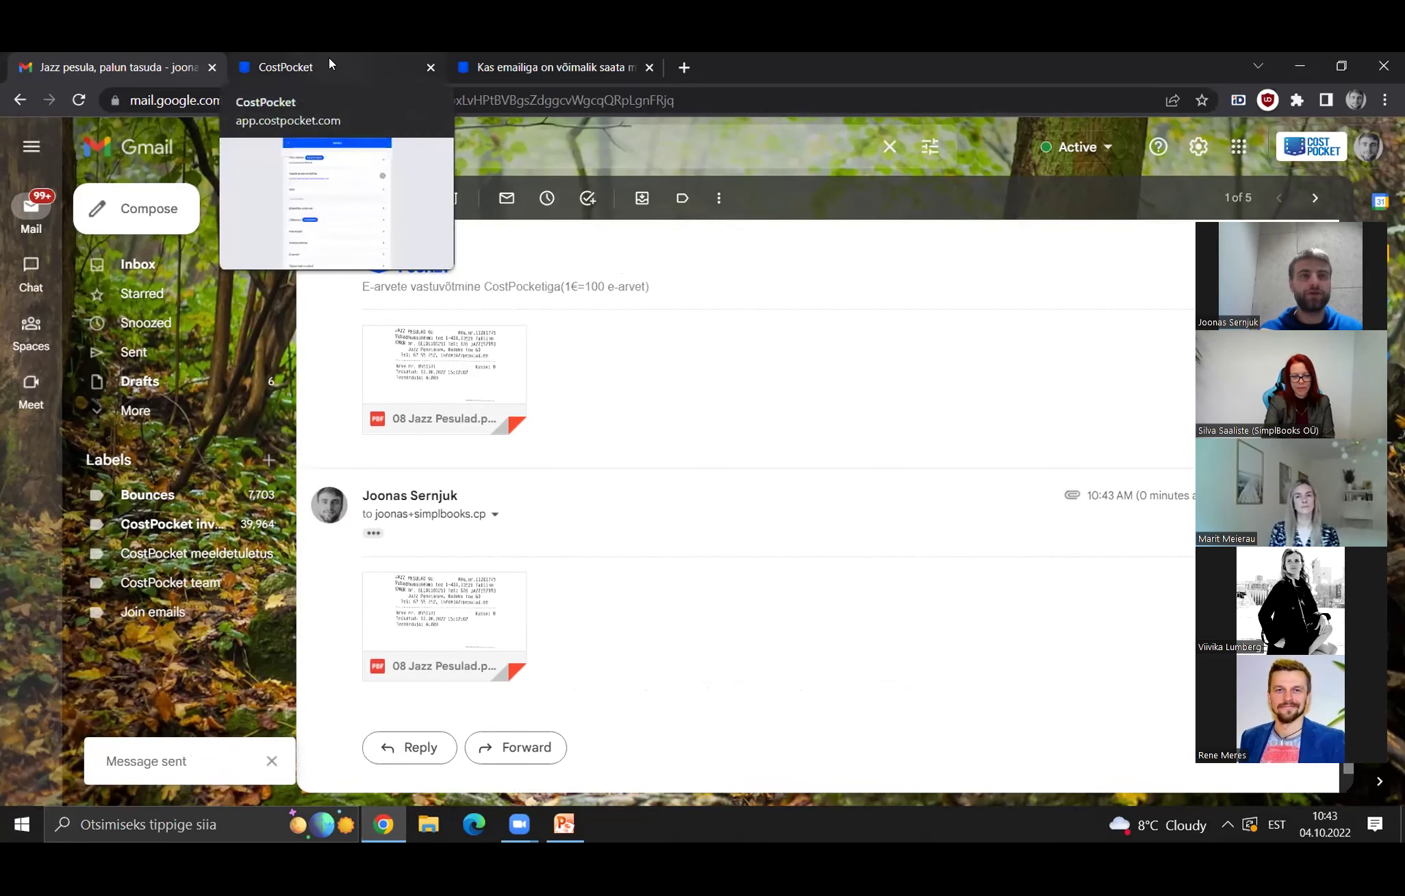
pyautogui.click(330, 64)
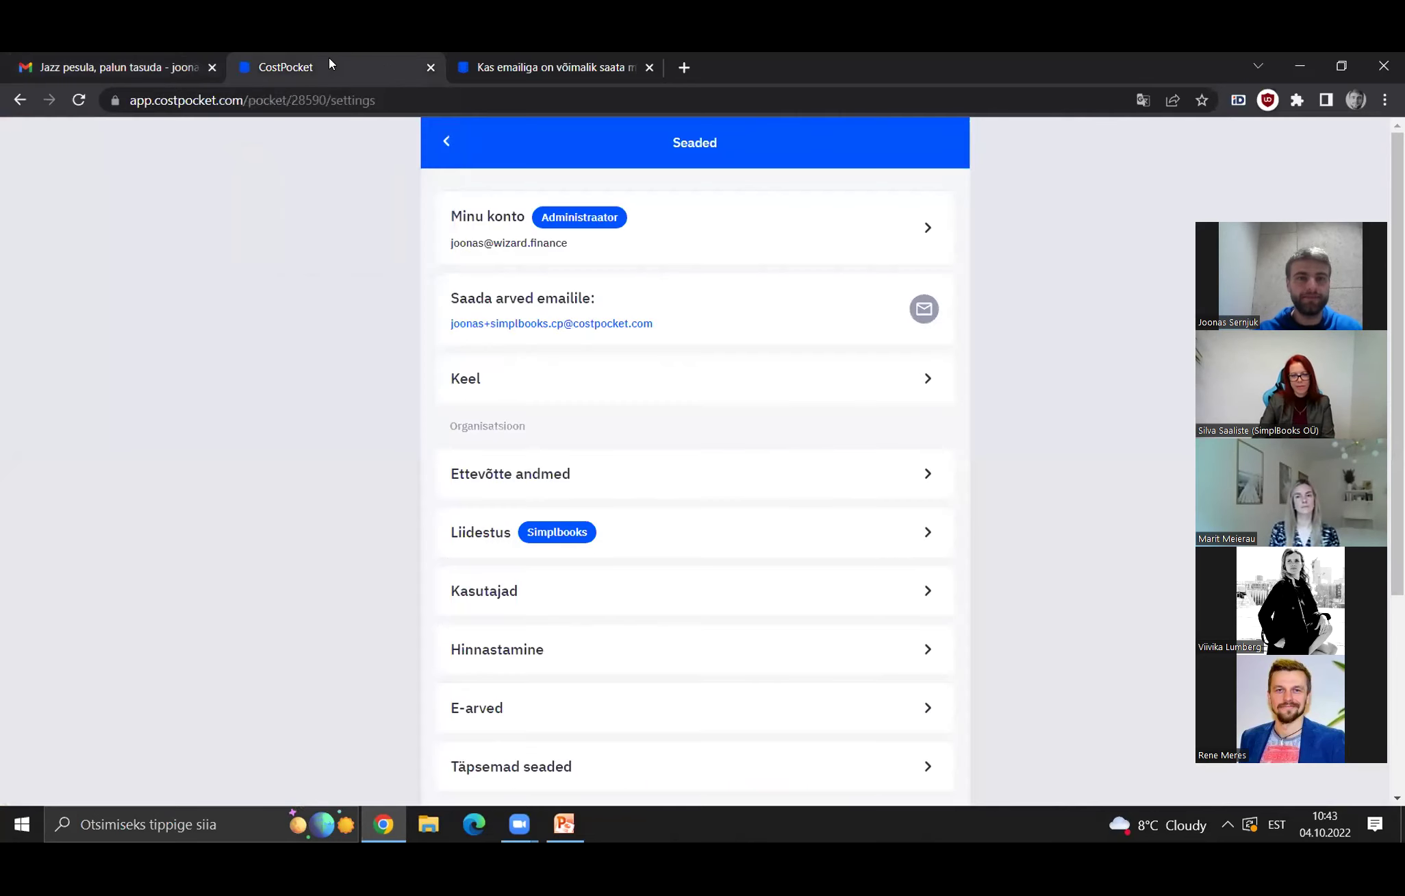
pyautogui.click(447, 145)
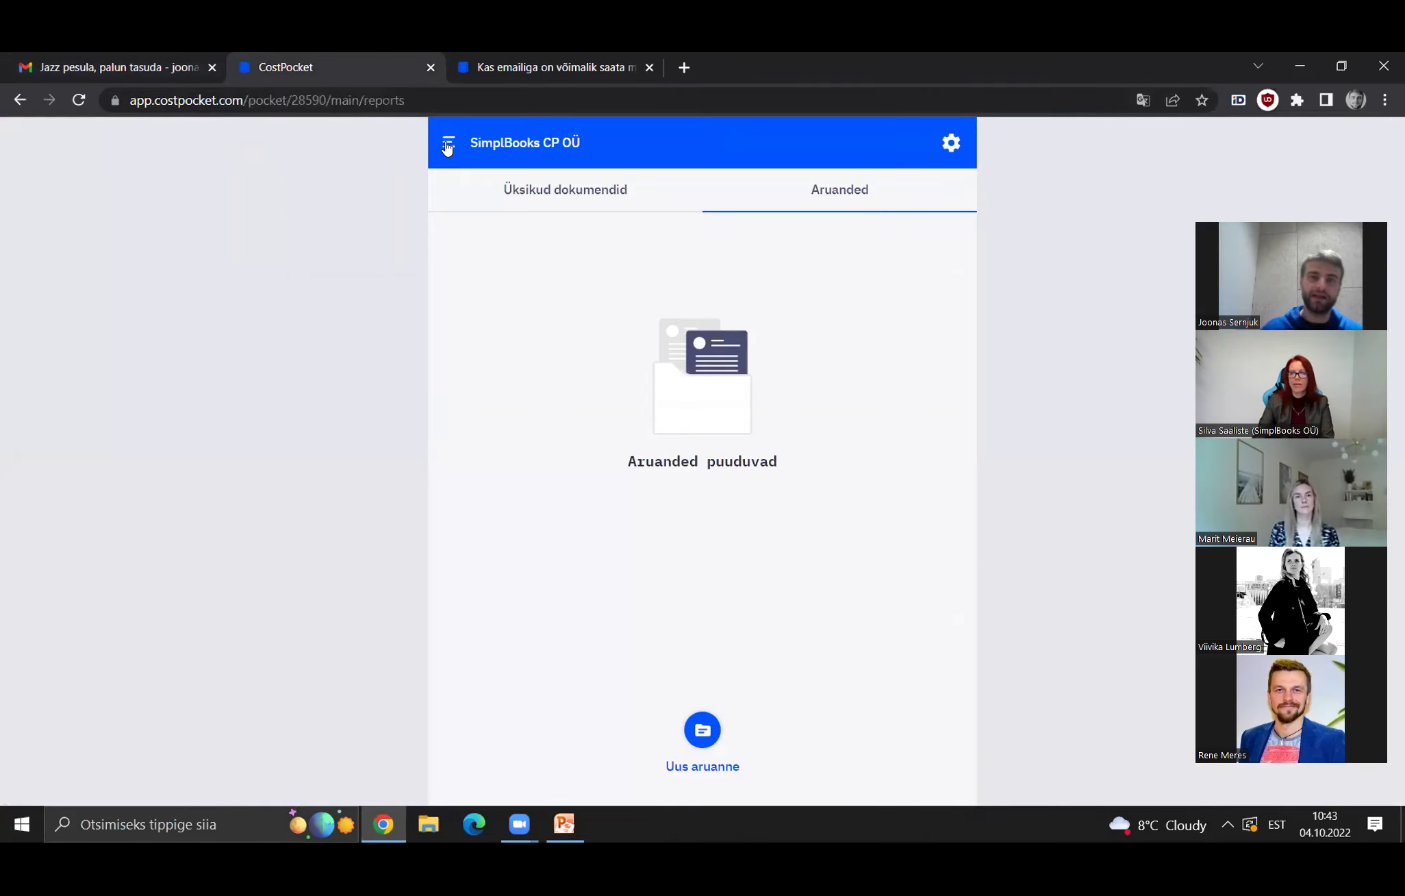
pyautogui.click(550, 189)
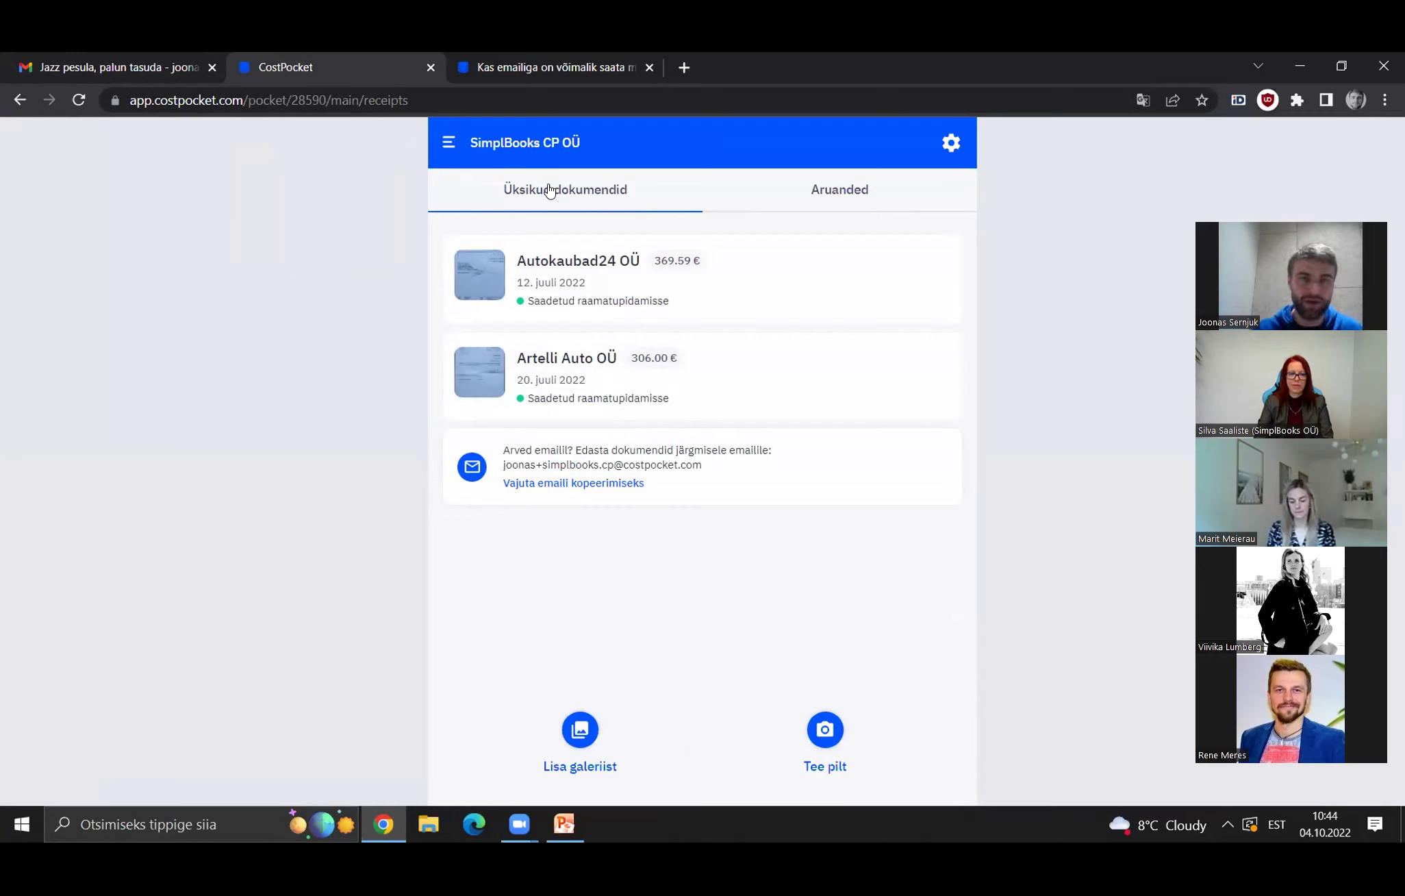
pyautogui.press('F5')
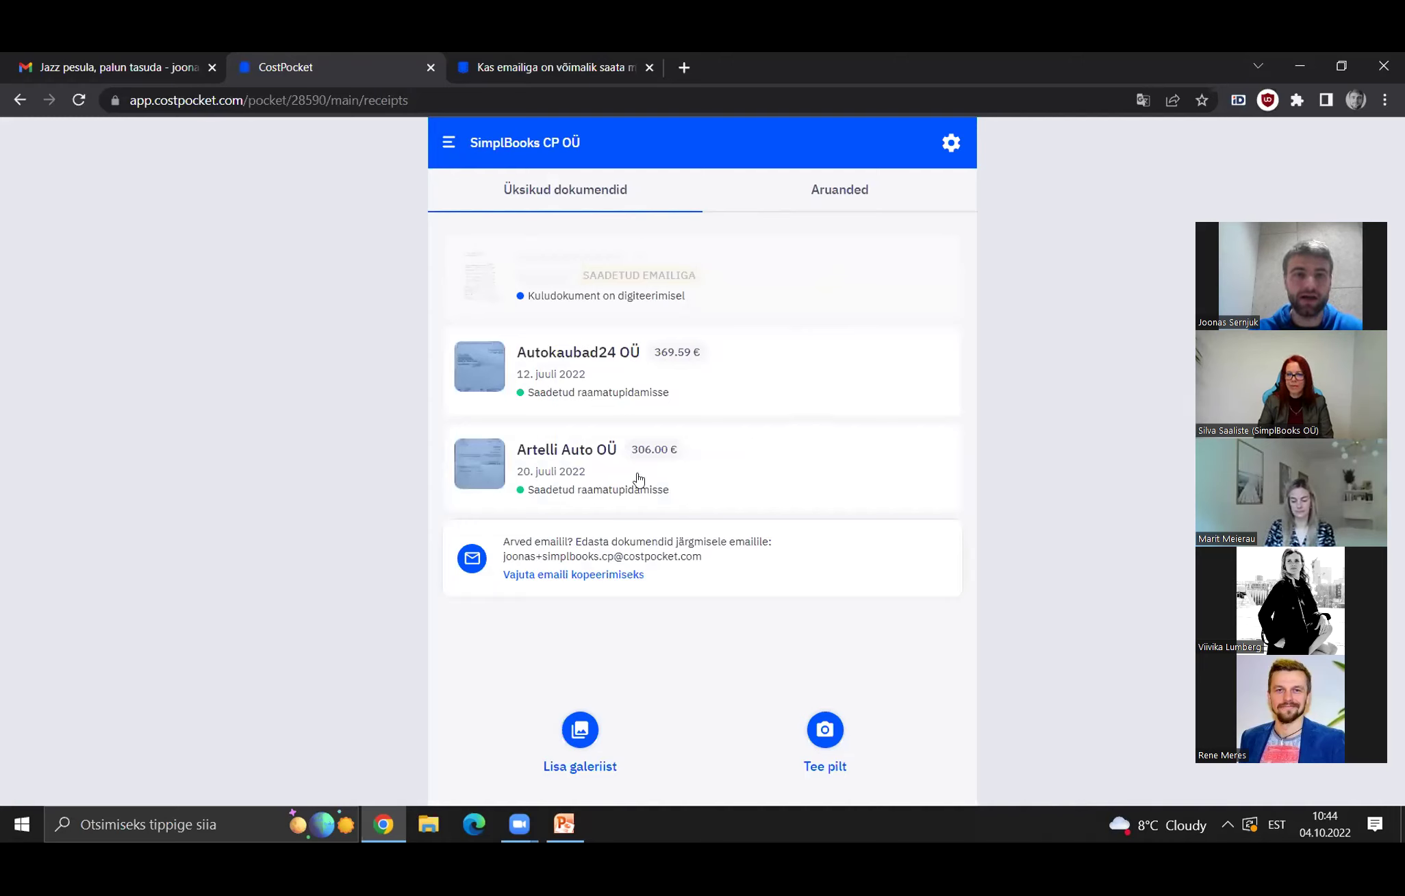
# Open the CostPocket help article 'Kas emailiga on võimalik saata mitu faili korraga'
pyautogui.click(511, 68)
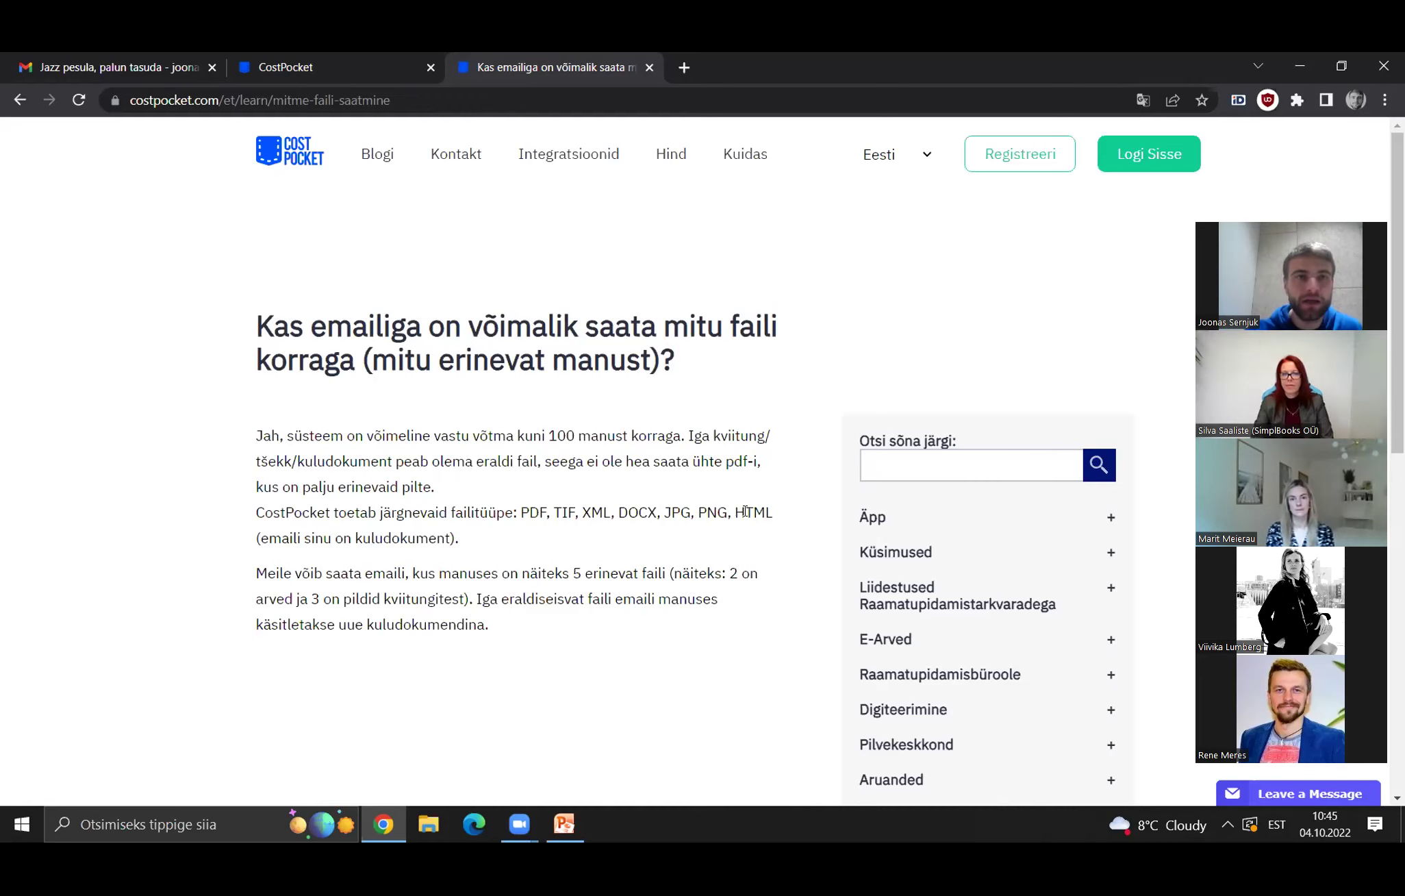
# Reload the CostPocket receipts and review the recognised details of the 27.90 € Jazz Pesulad OÜ receipt
pyautogui.click(355, 56)
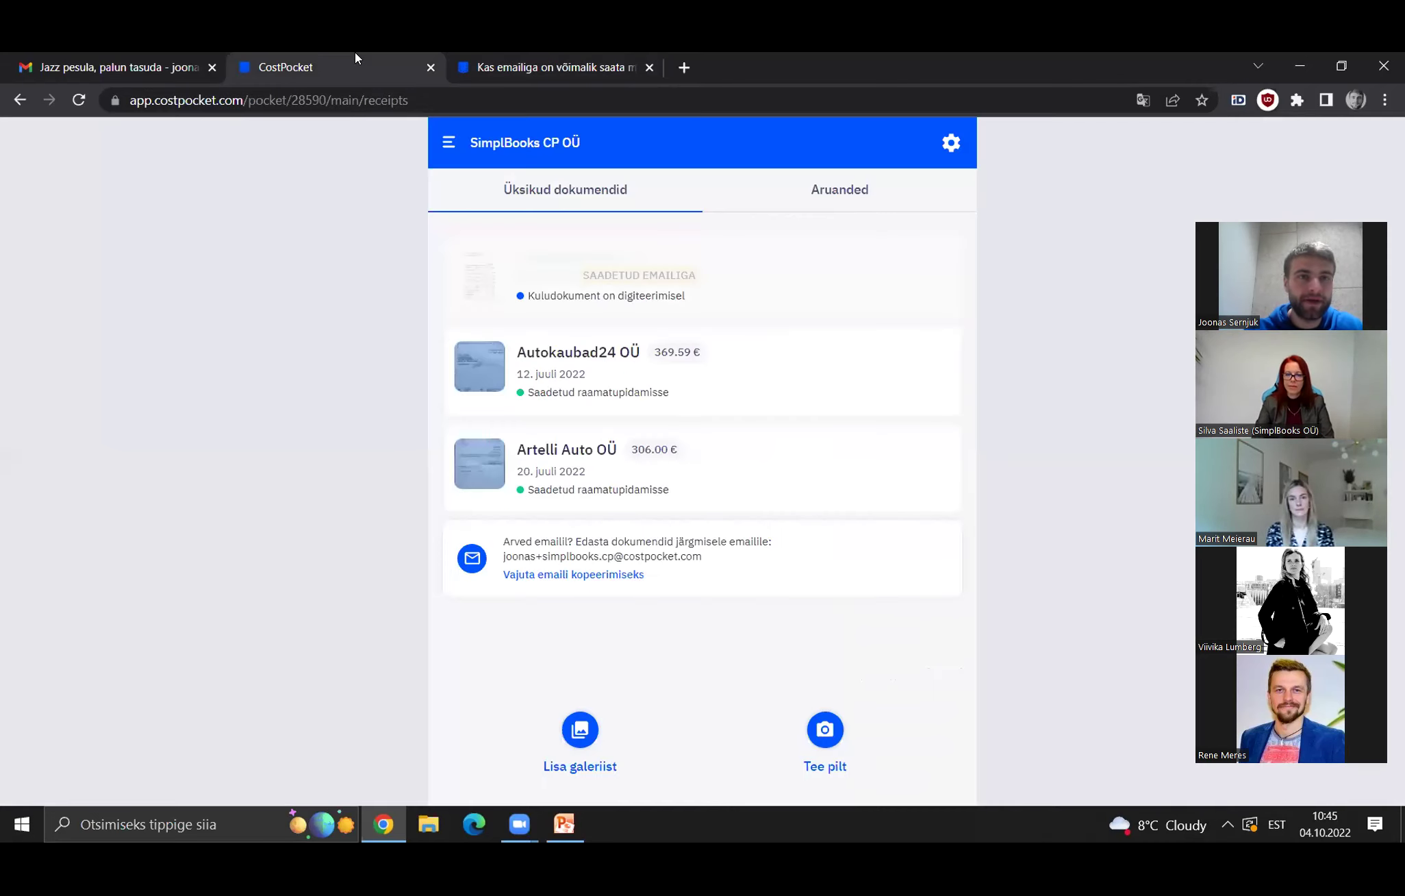
pyautogui.press('F5')
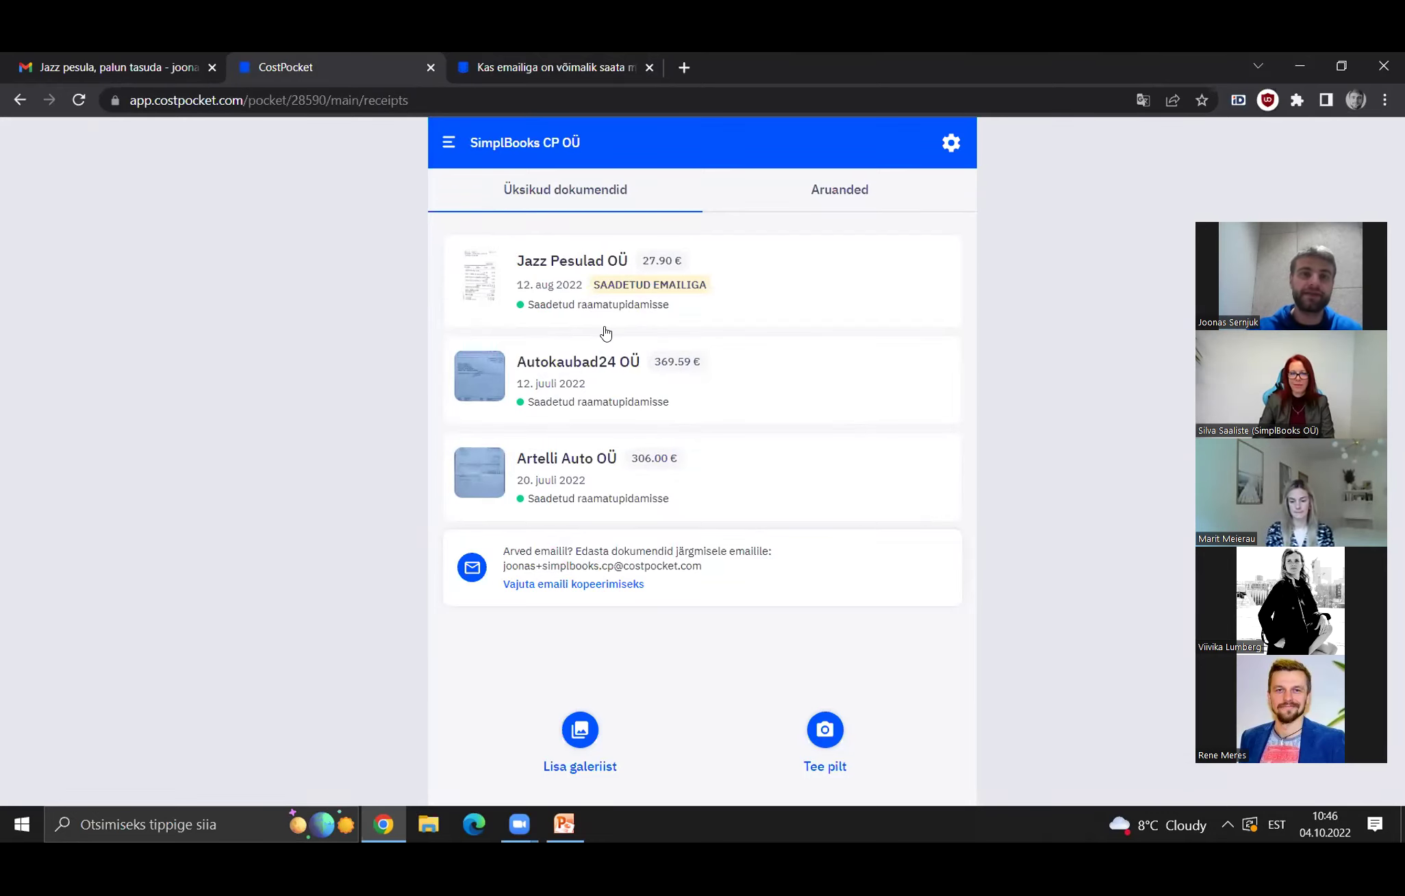
pyautogui.click(548, 296)
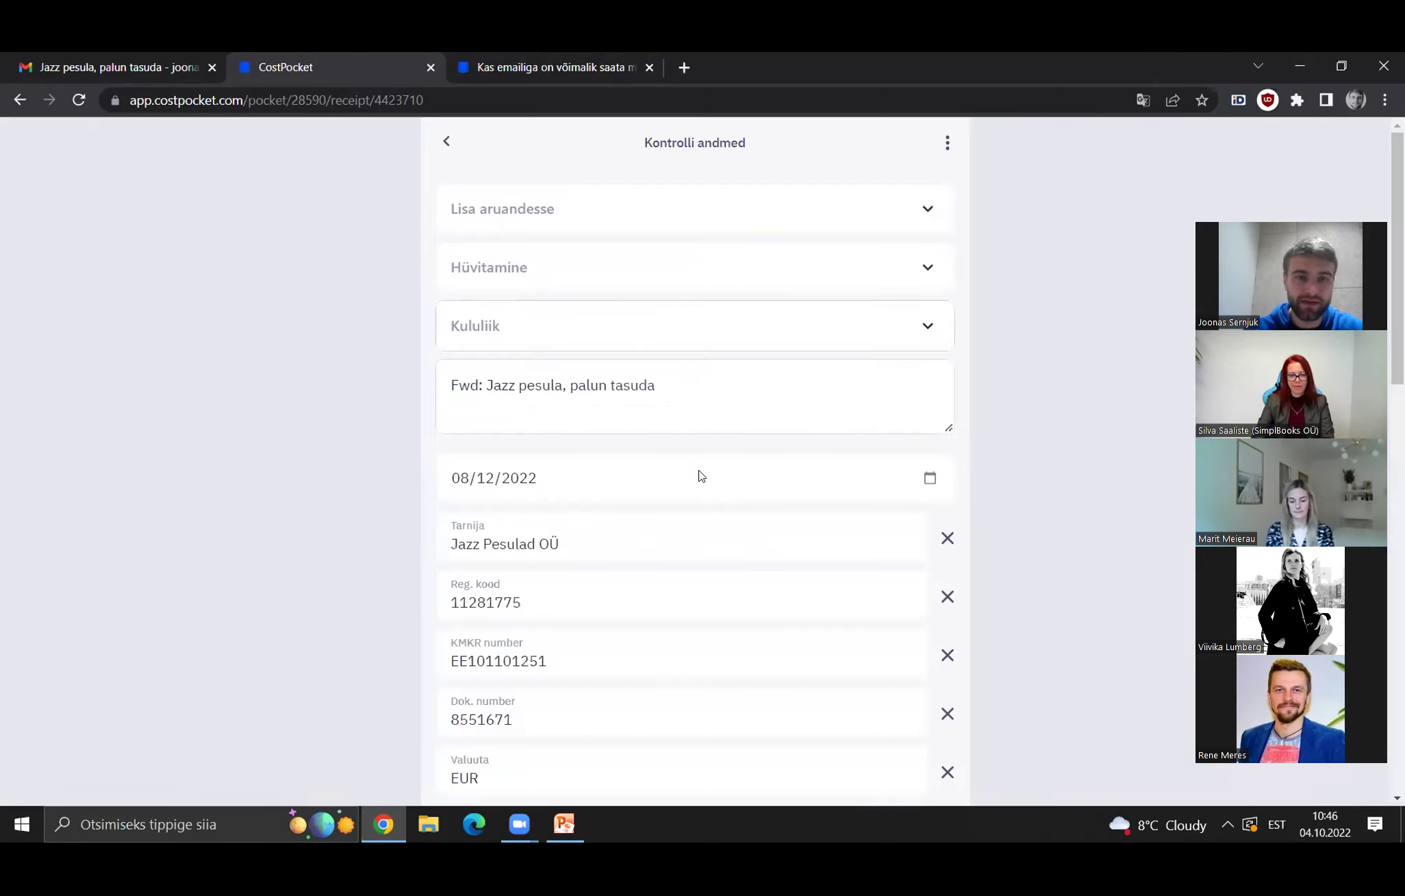
pyautogui.scroll(-15, 697, 480)
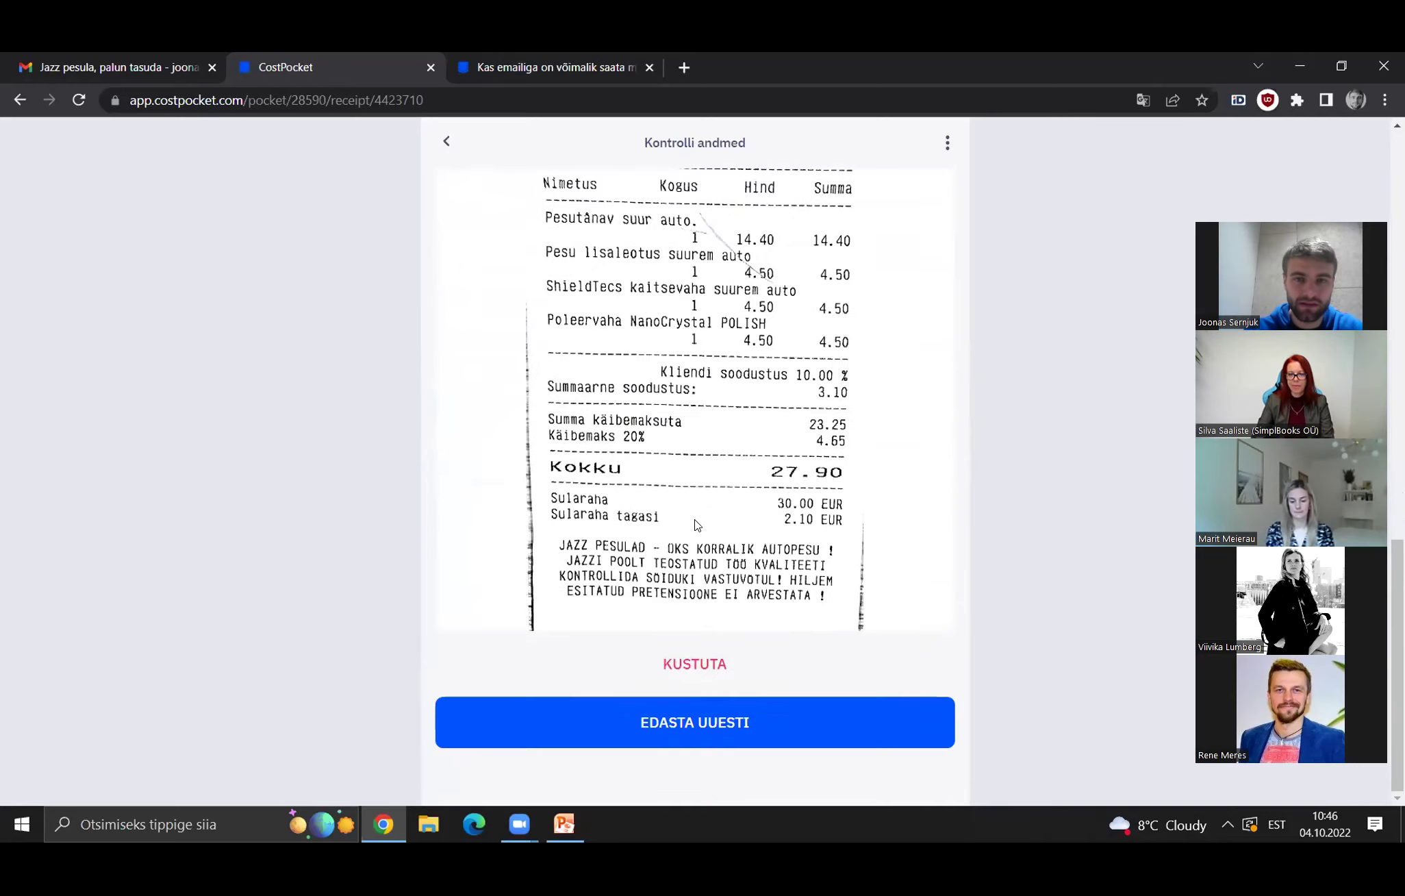
pyautogui.scroll(12, 694, 524)
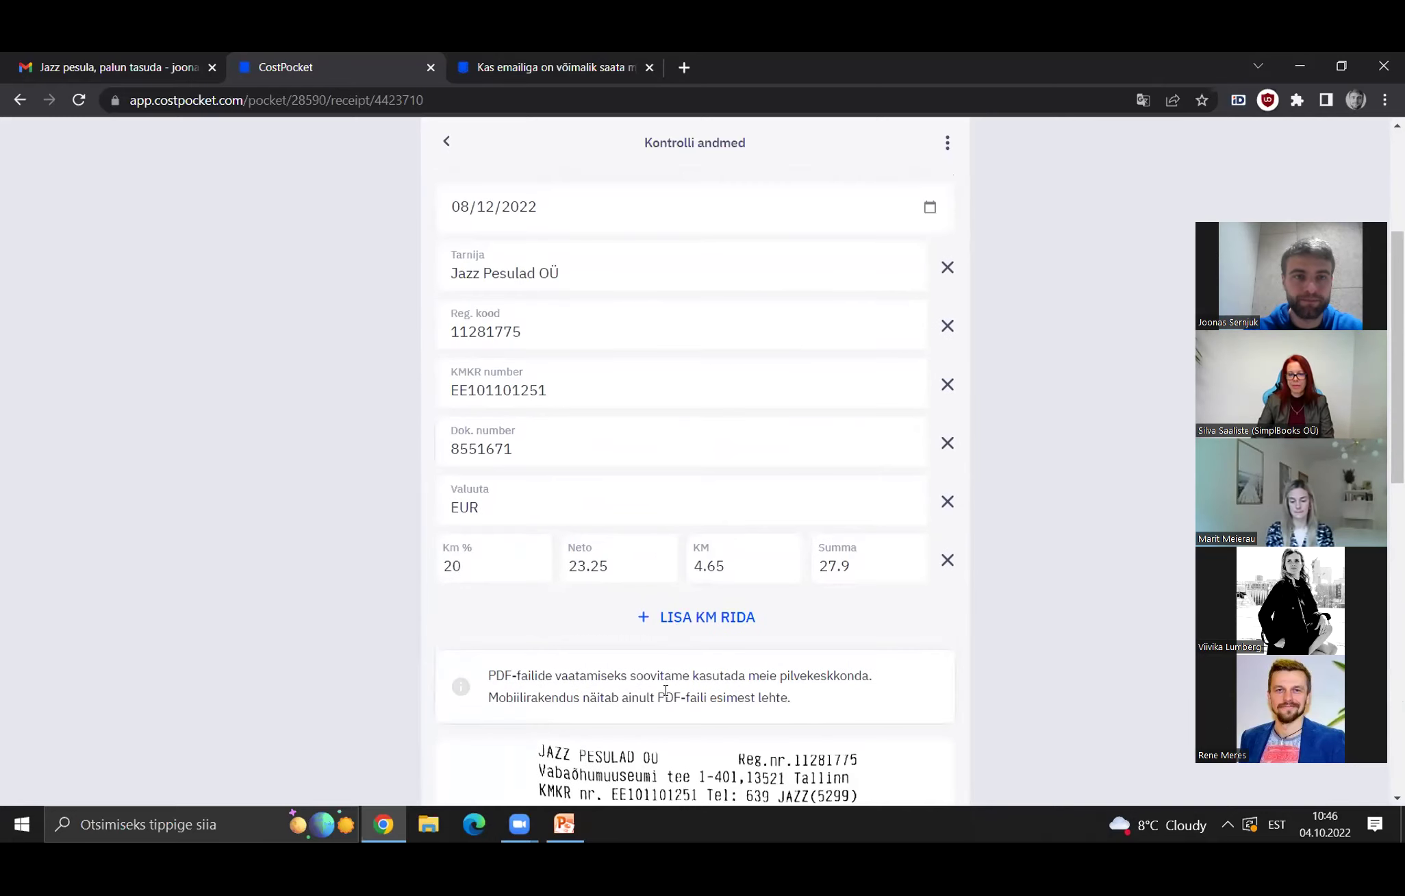
pyautogui.click(446, 141)
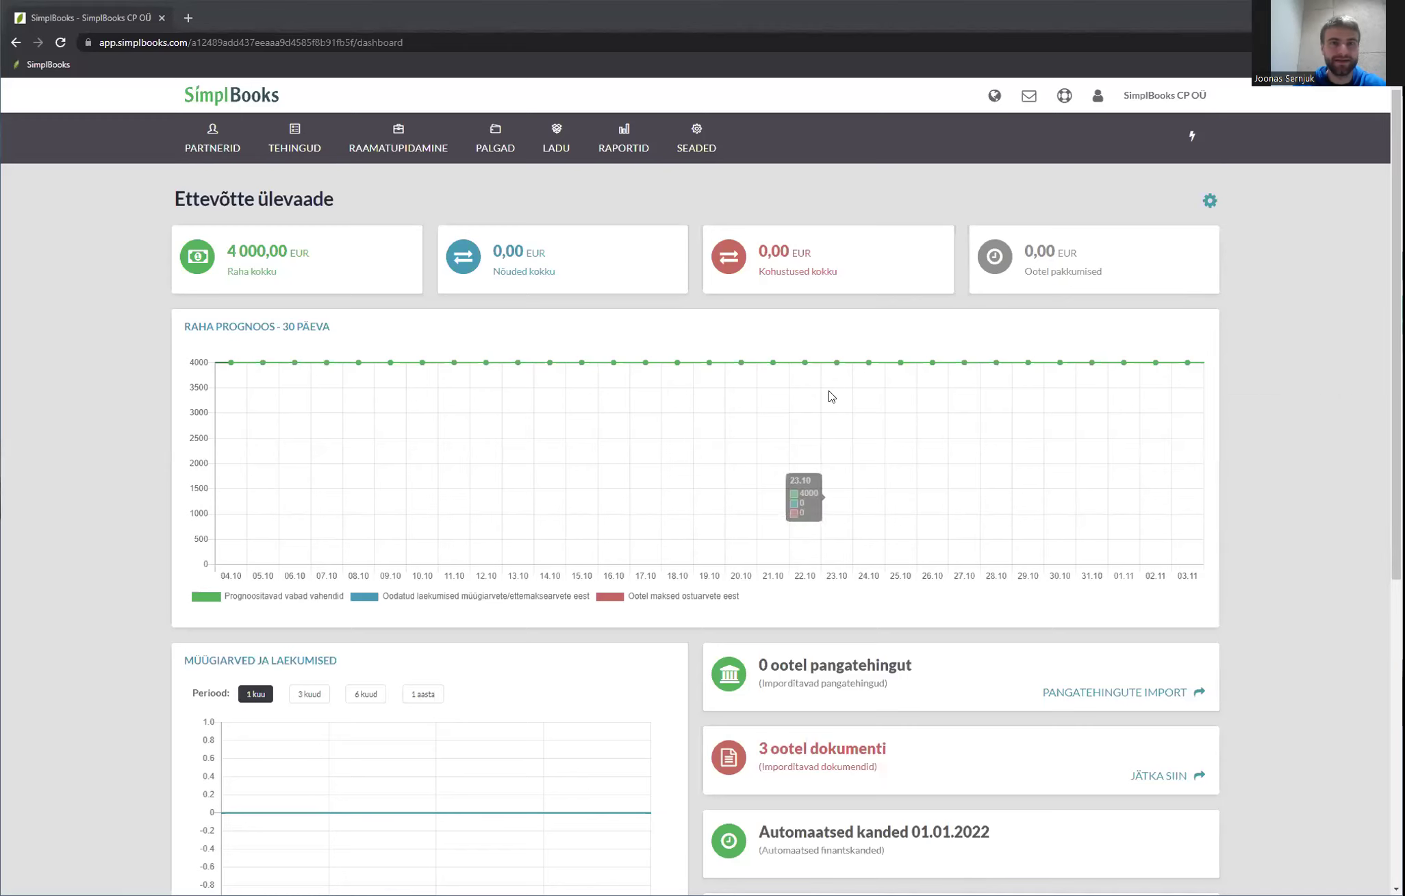
pyautogui.click(264, 142)
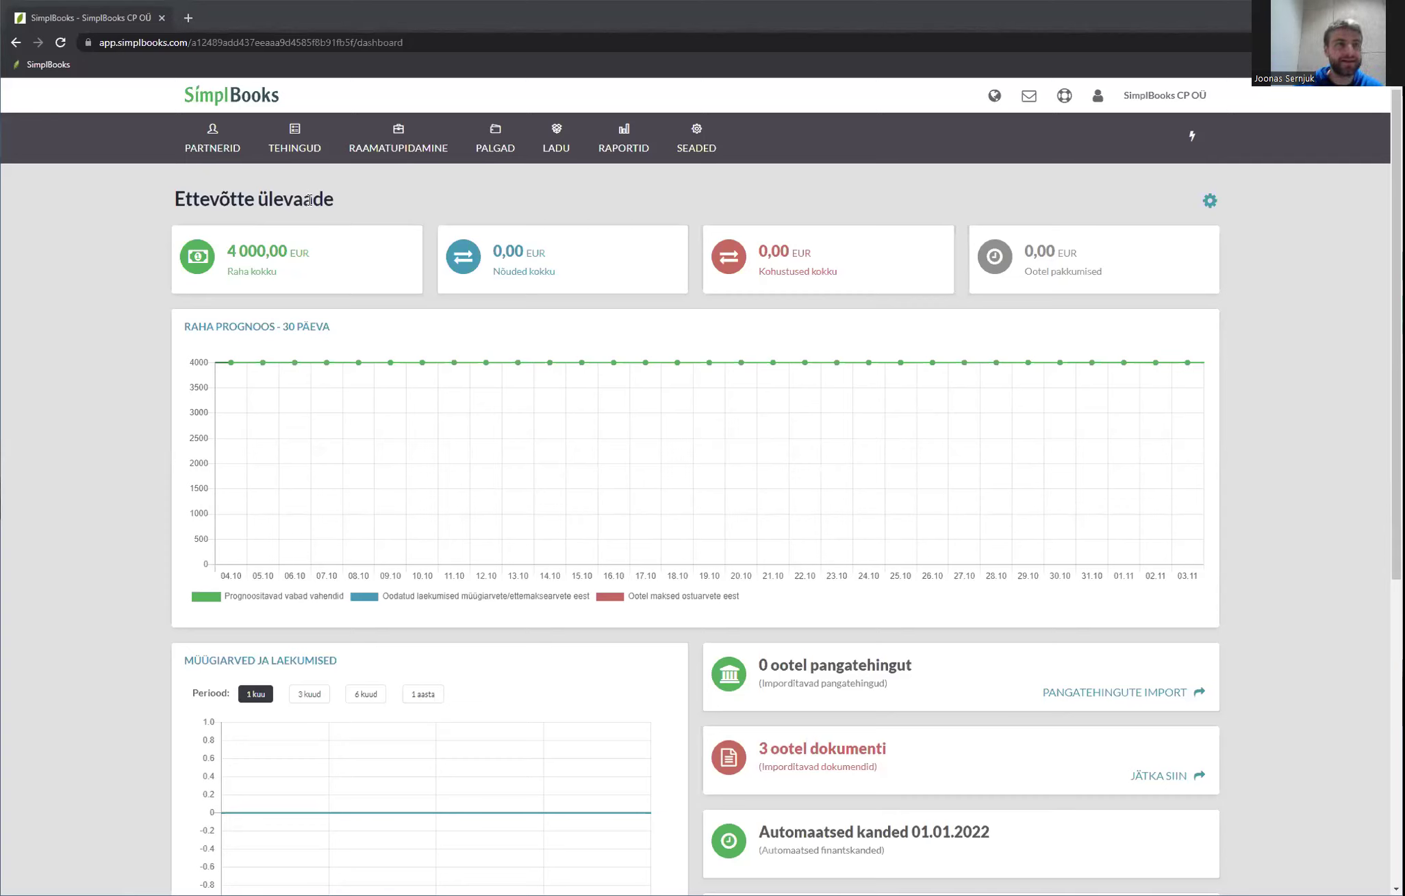
pyautogui.moveTo(517, 152)
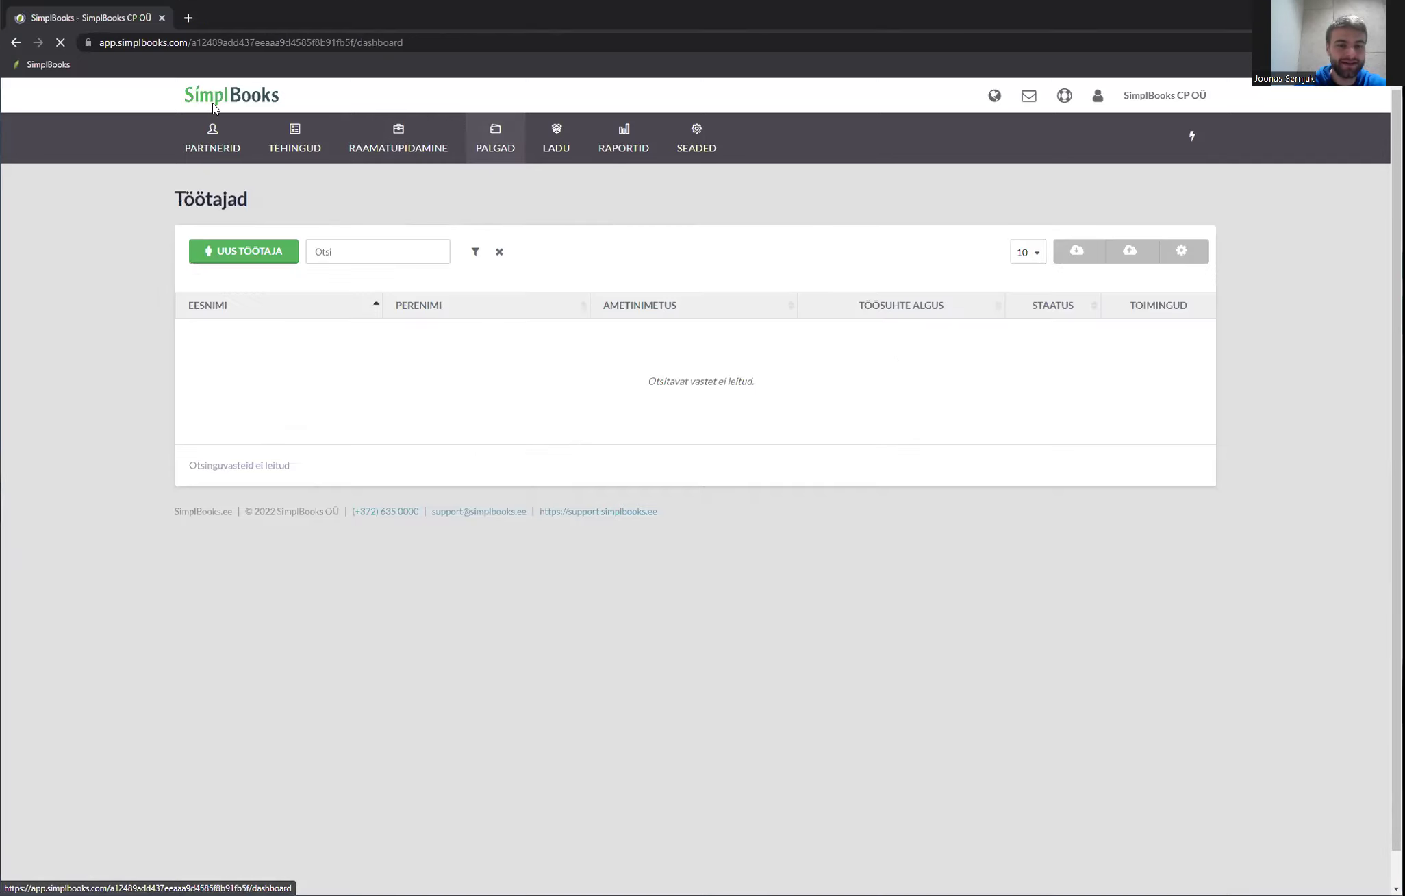
pyautogui.click(214, 108)
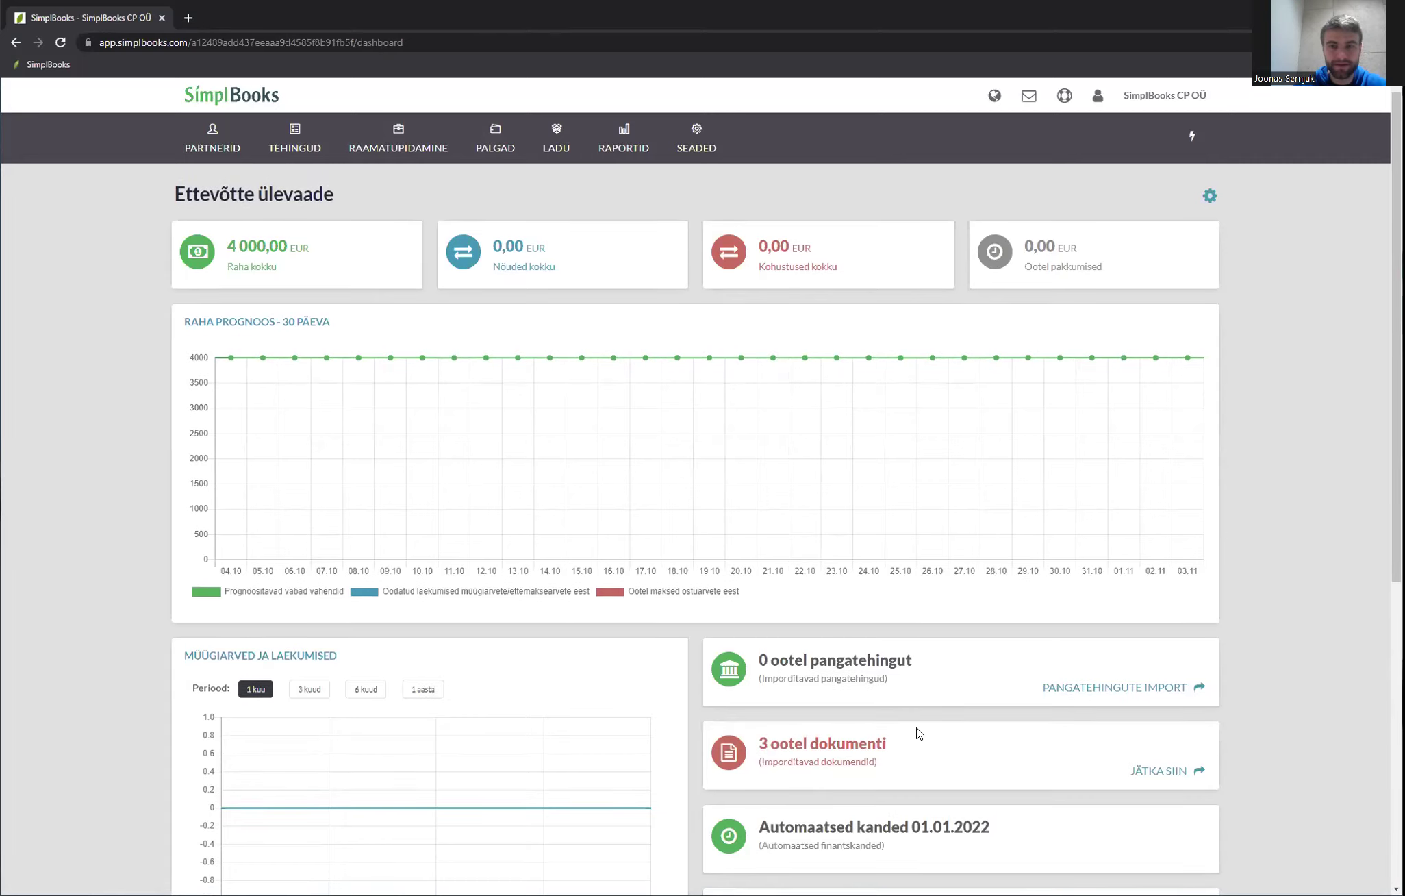
pyautogui.scroll(-3, 919, 732)
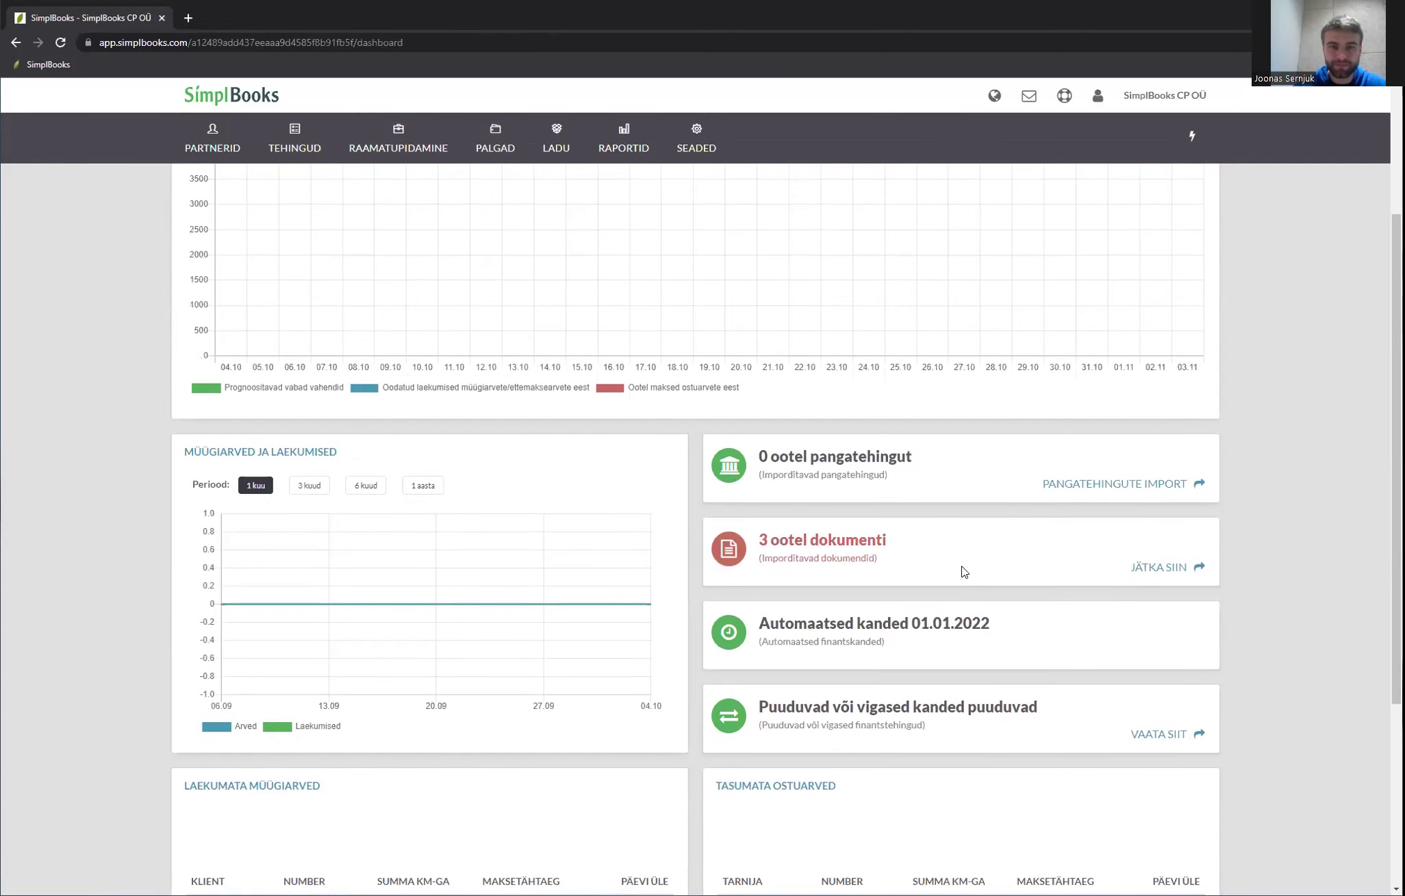
pyautogui.scroll(-3, 765, 700)
pyautogui.scroll(-2, 765, 701)
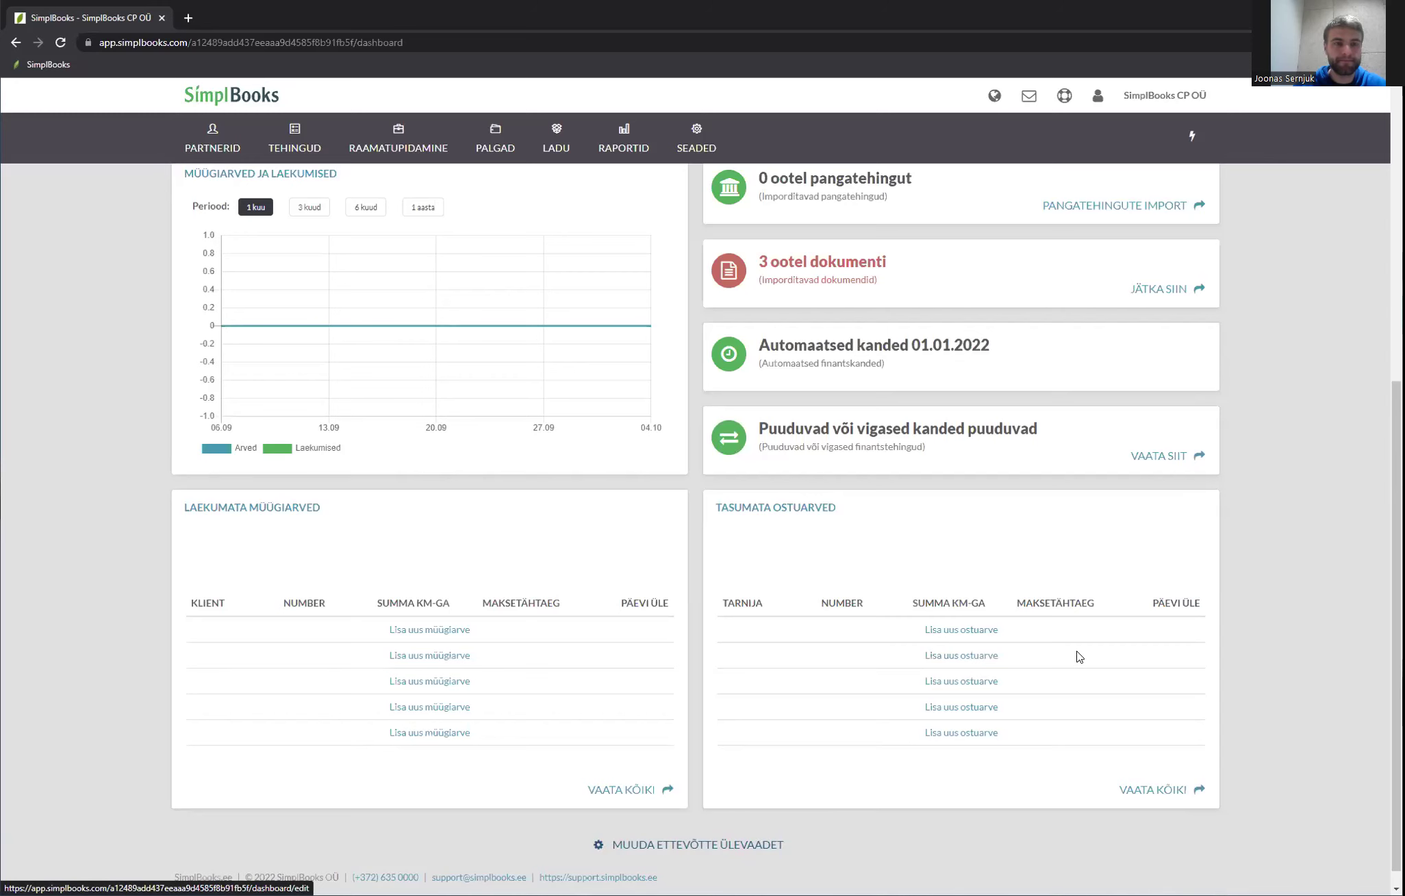
pyautogui.scroll(5, 1076, 656)
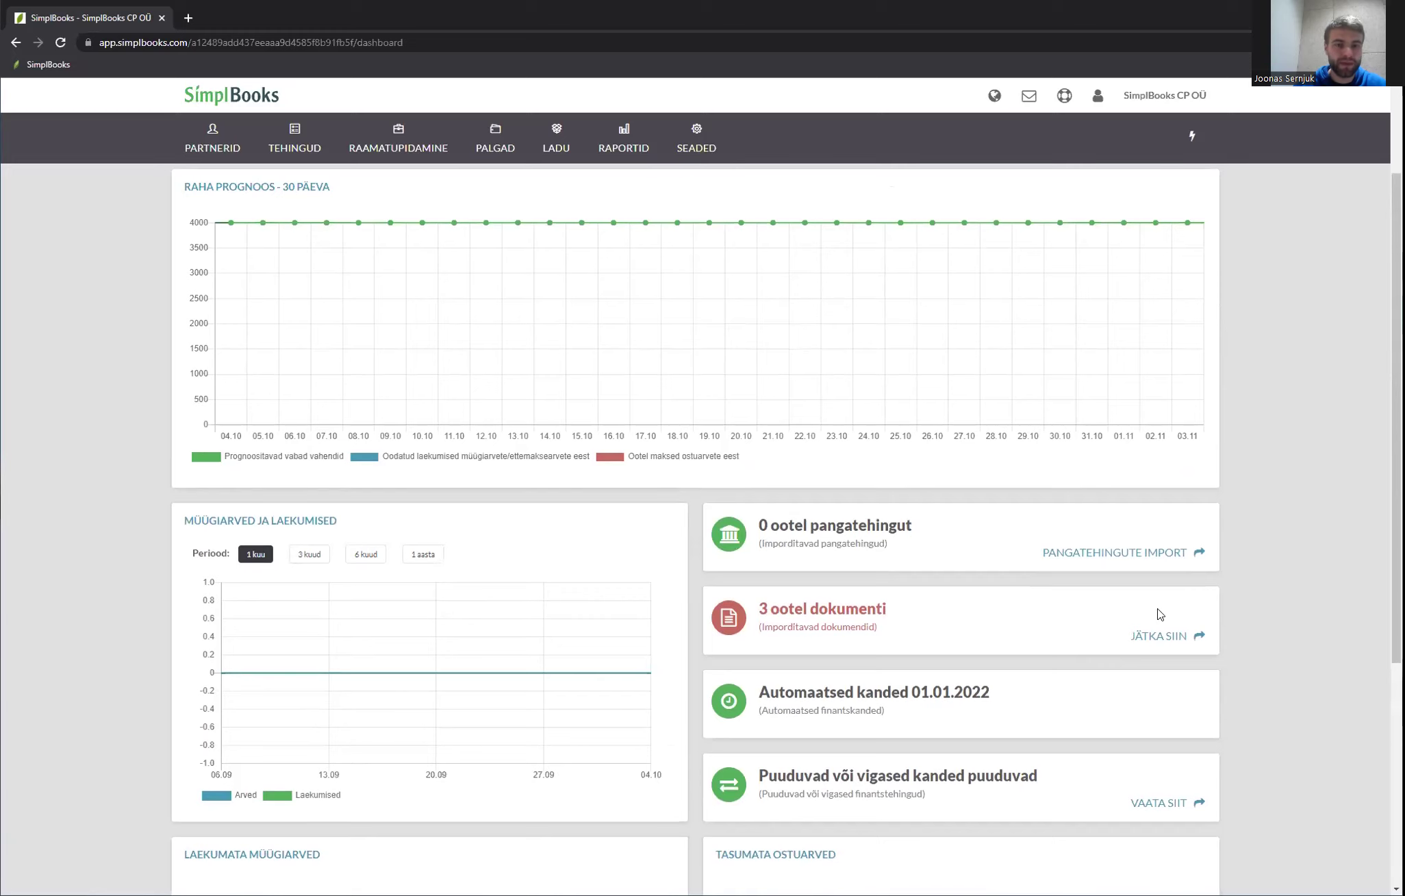
# Select the imported Artelli Auto OÜ and Autokaubad24 OÜ documents and create an expense report from them
pyautogui.click(1155, 644)
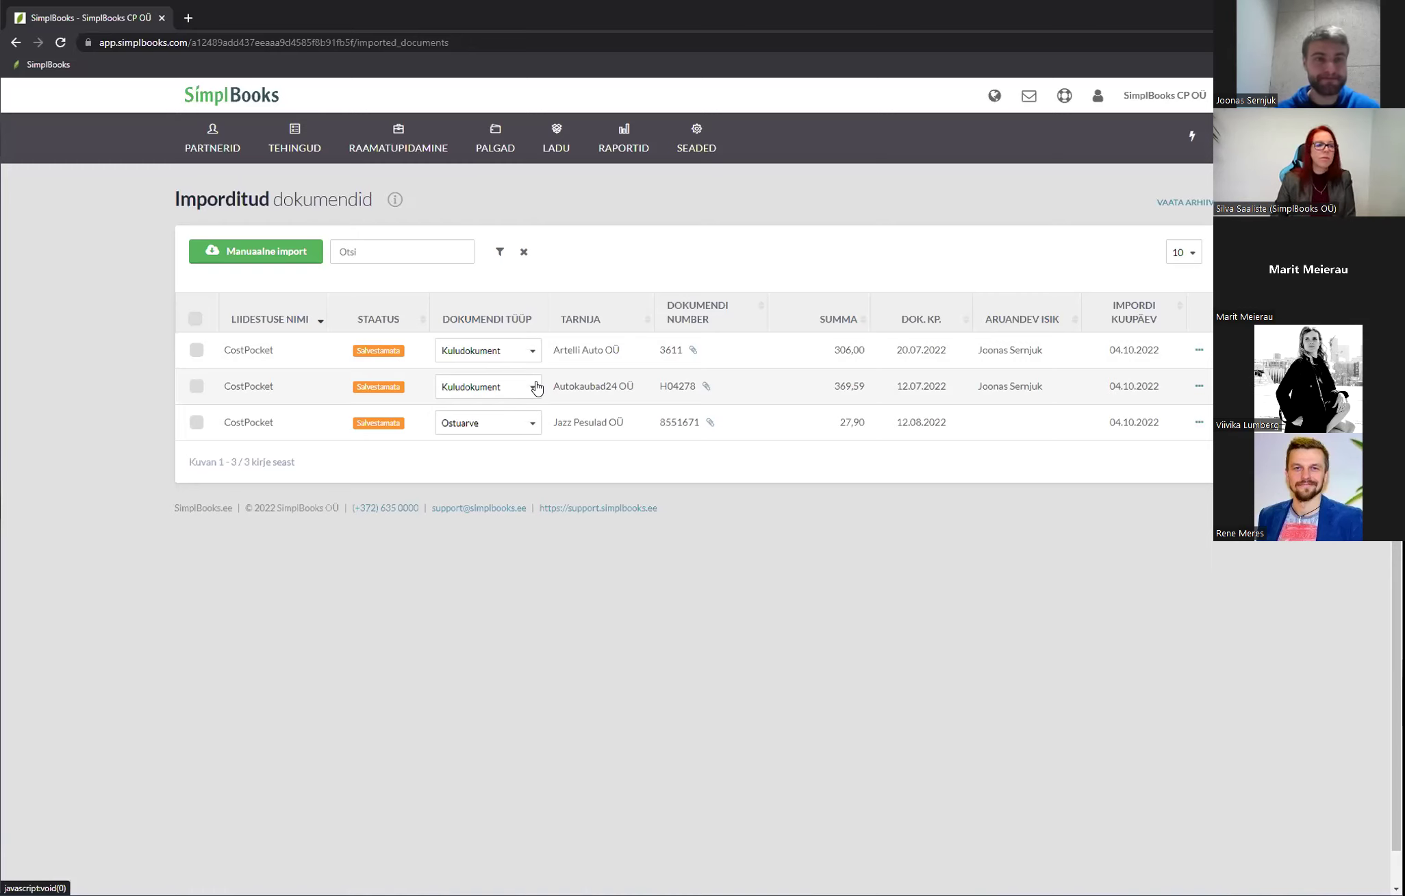
pyautogui.click(196, 387)
pyautogui.click(197, 350)
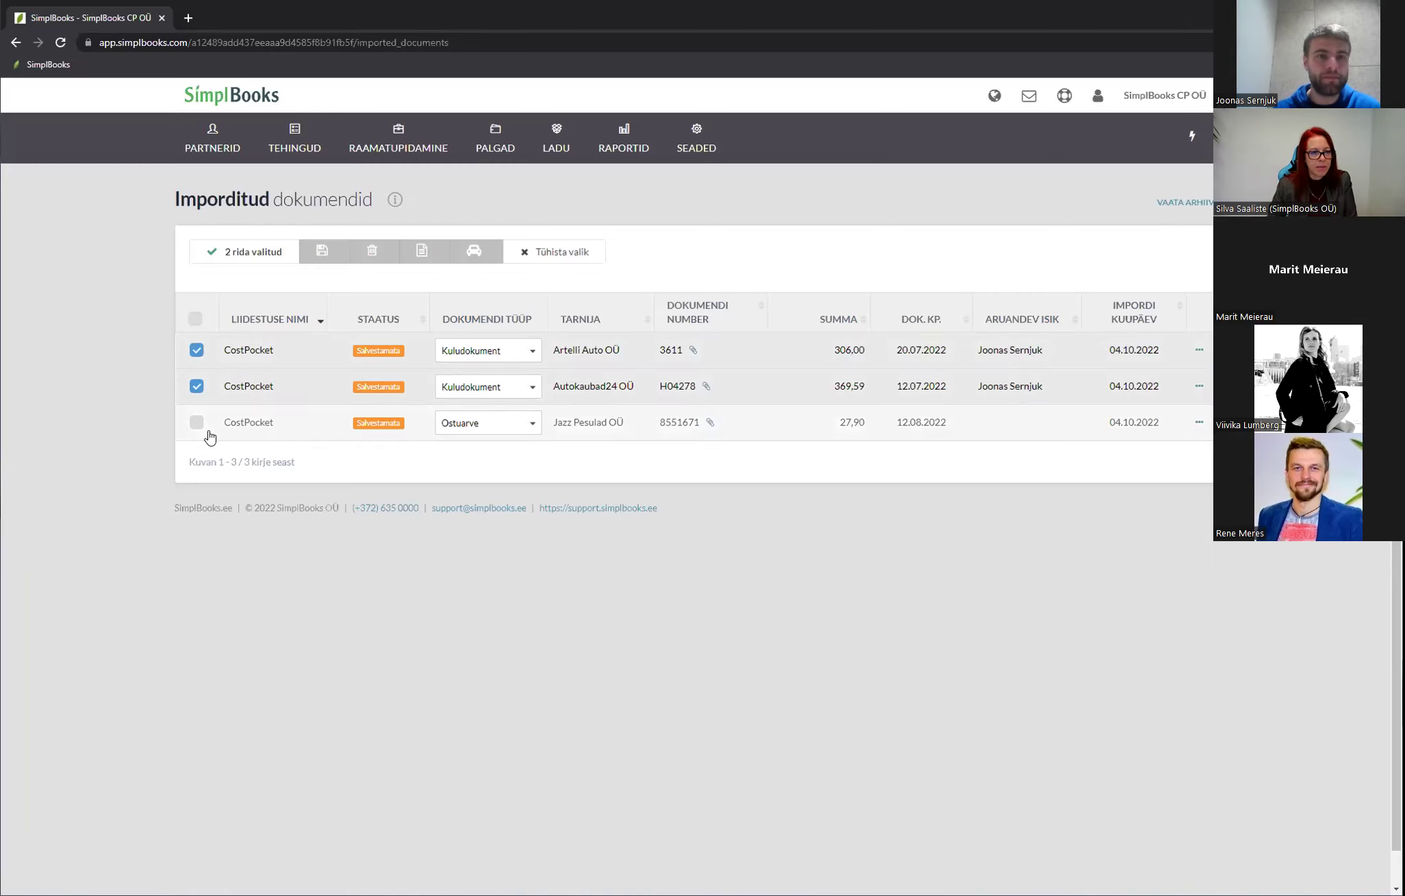
pyautogui.click(434, 254)
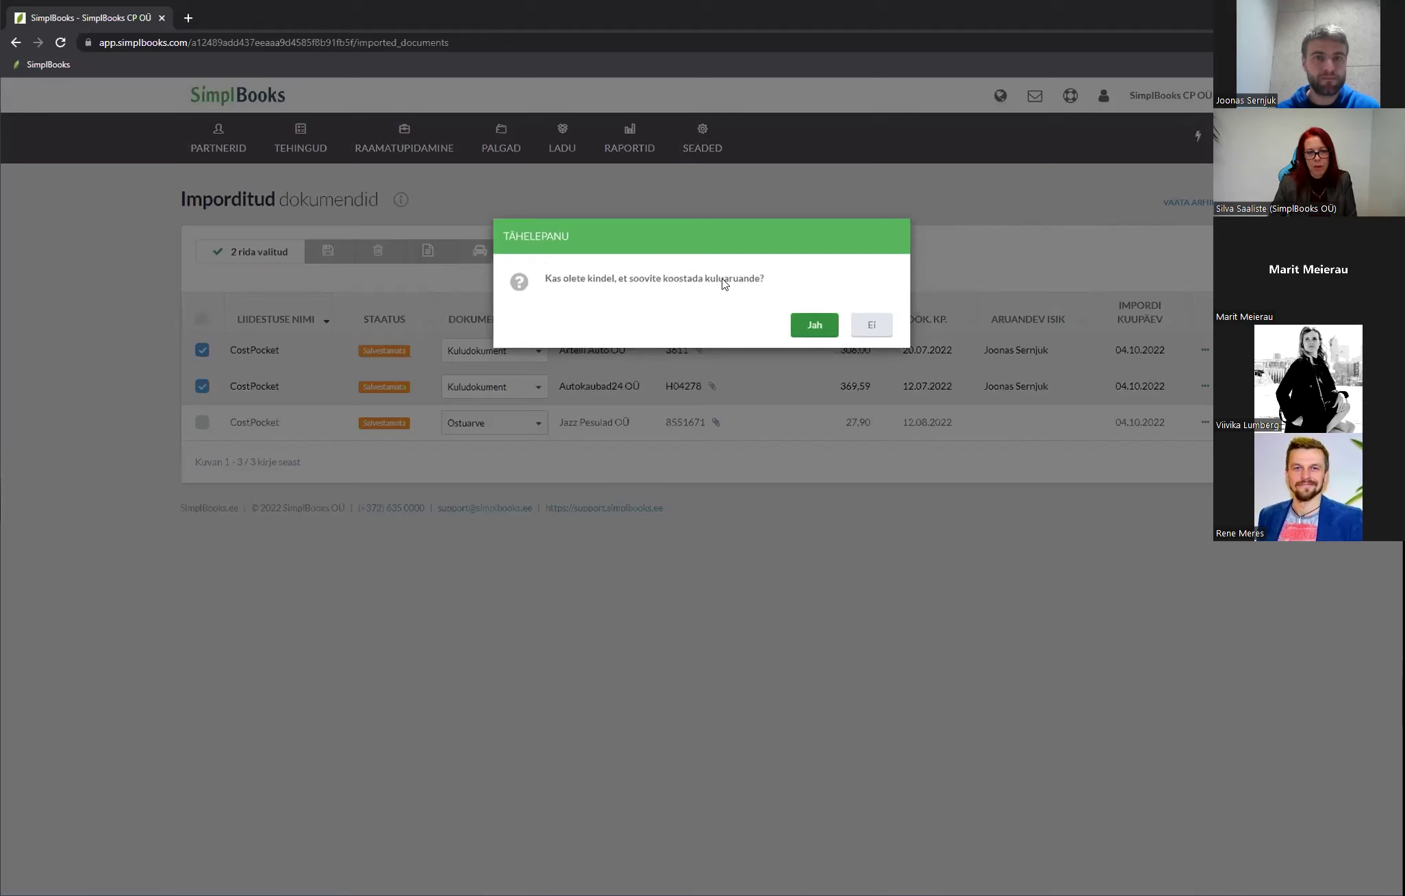
pyautogui.click(813, 326)
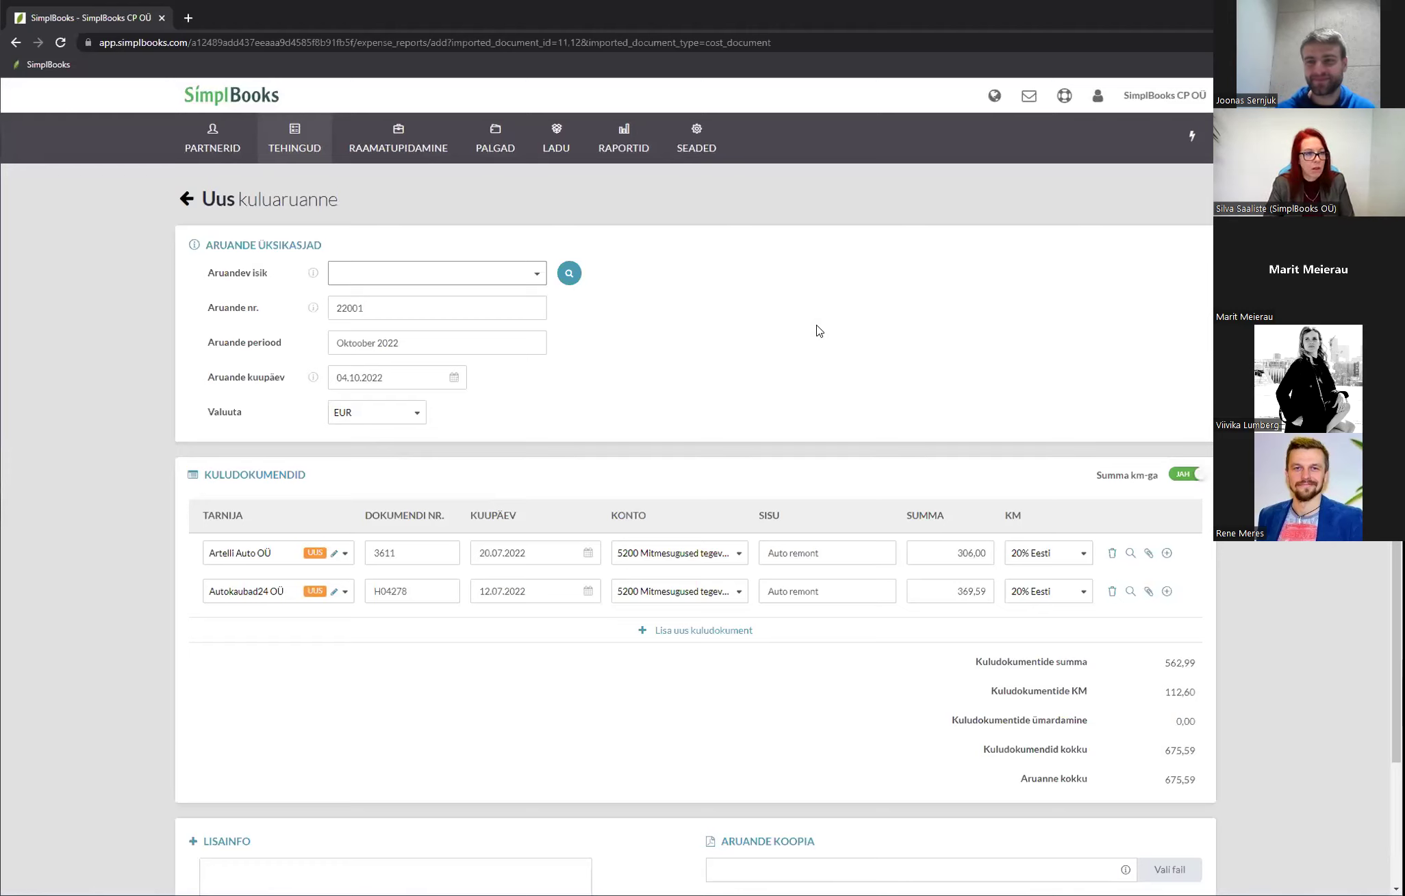
# Add a new reporting person with their full name, IBAN field and country Eesti
pyautogui.click(373, 276)
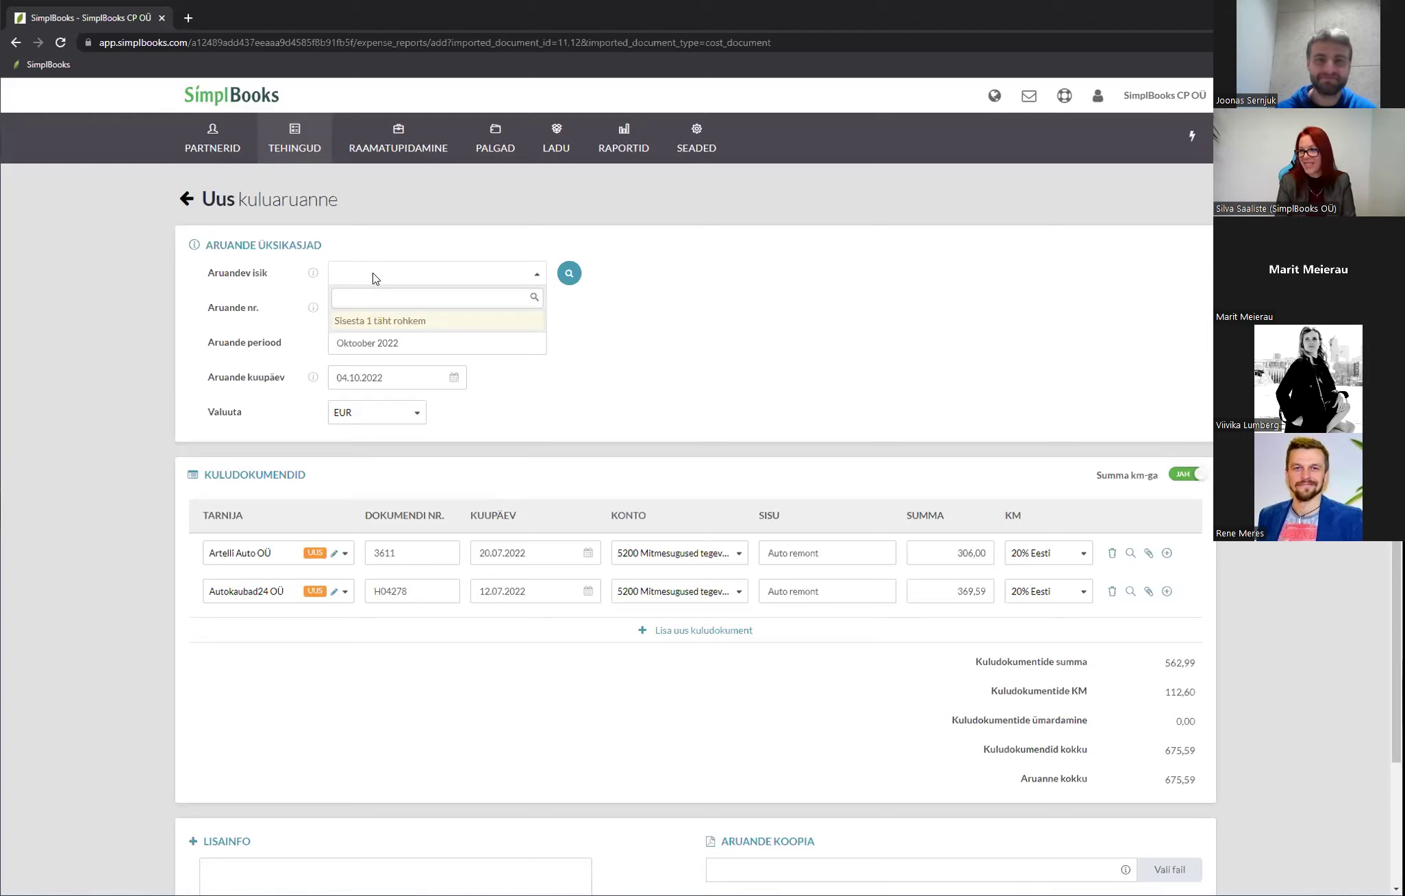
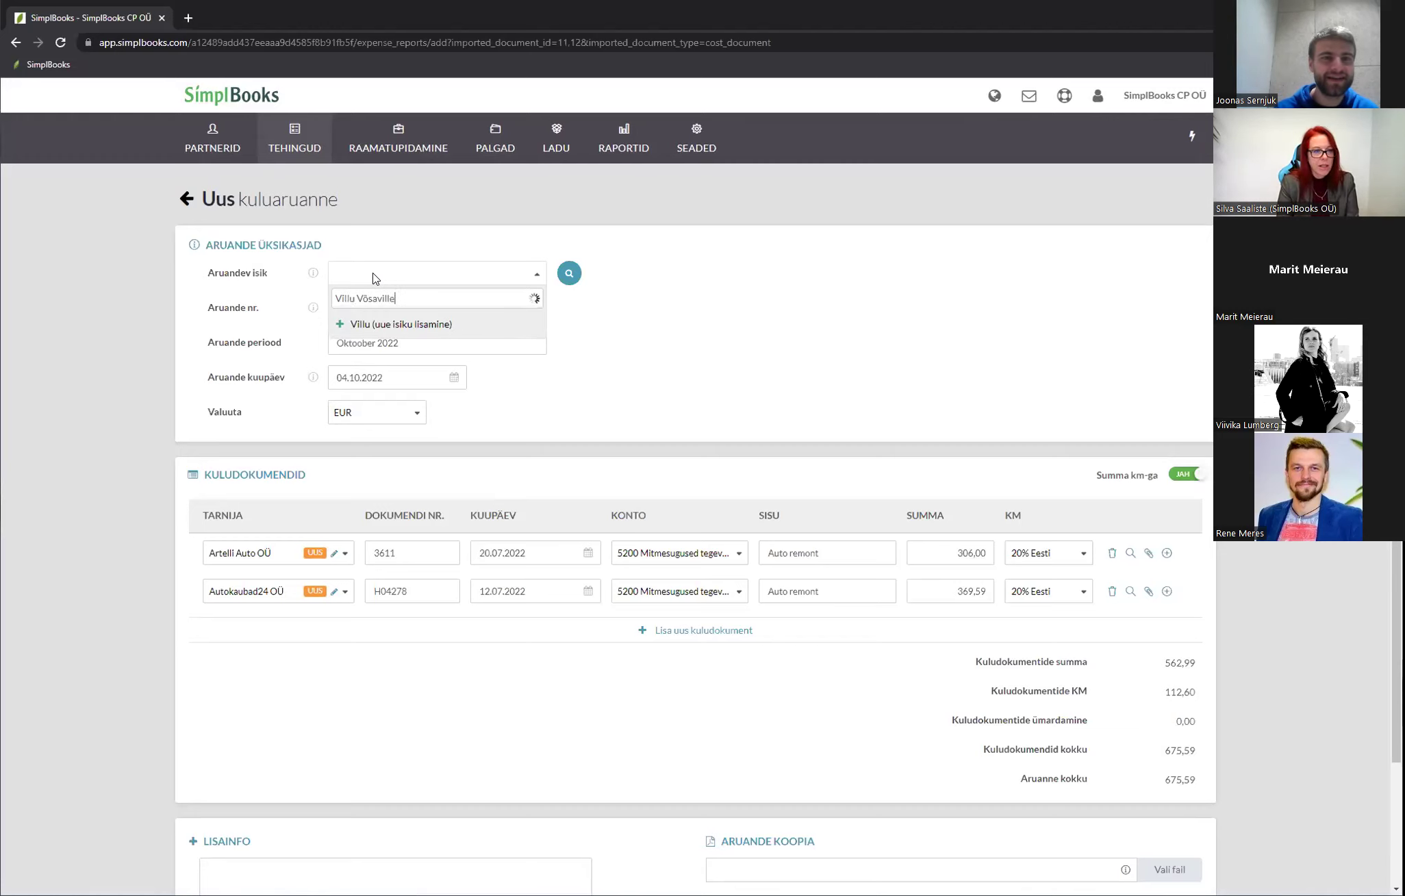
pyautogui.click(512, 326)
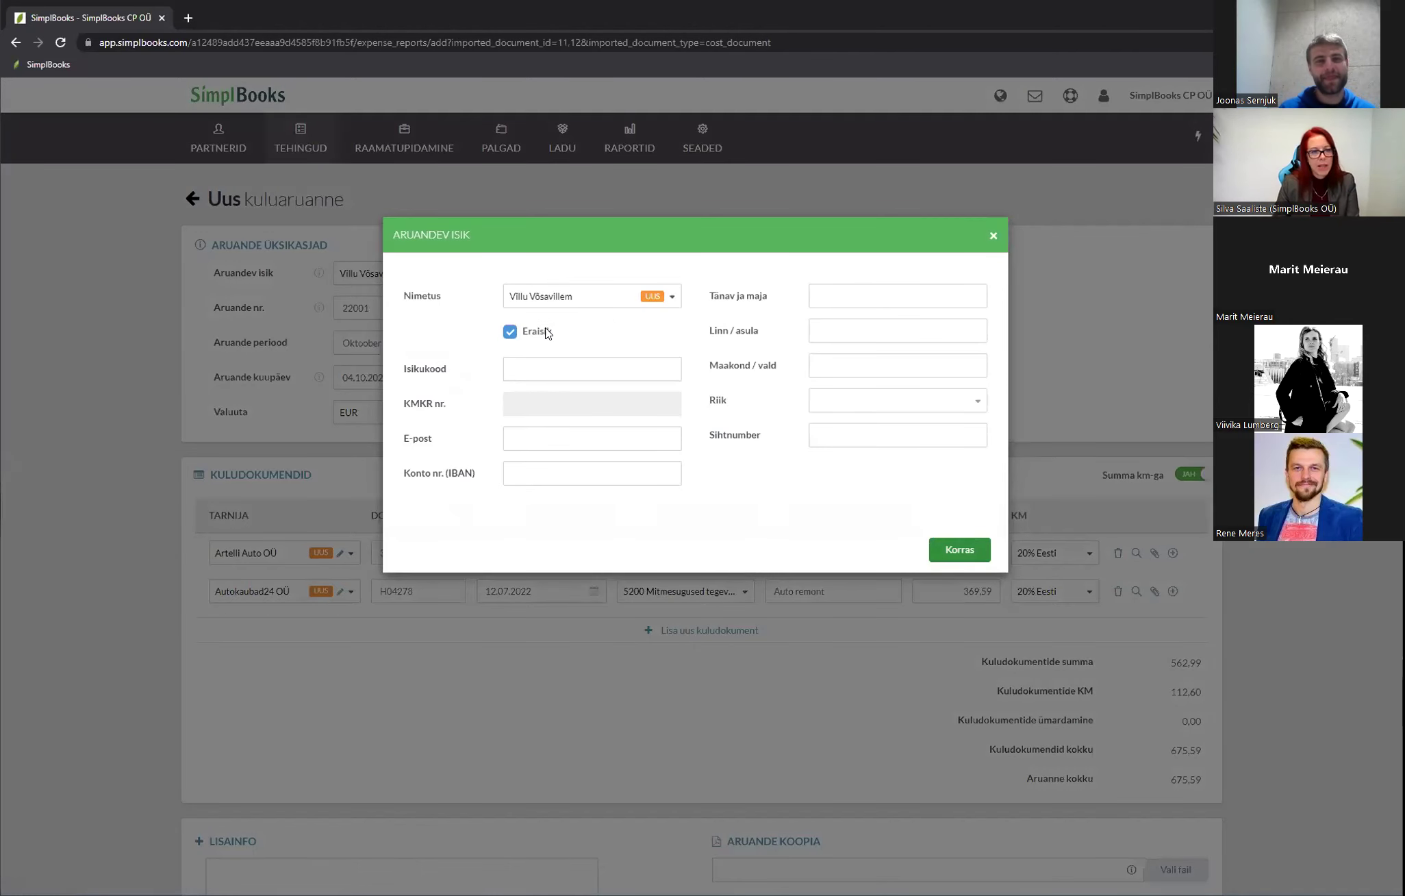
pyautogui.click(526, 473)
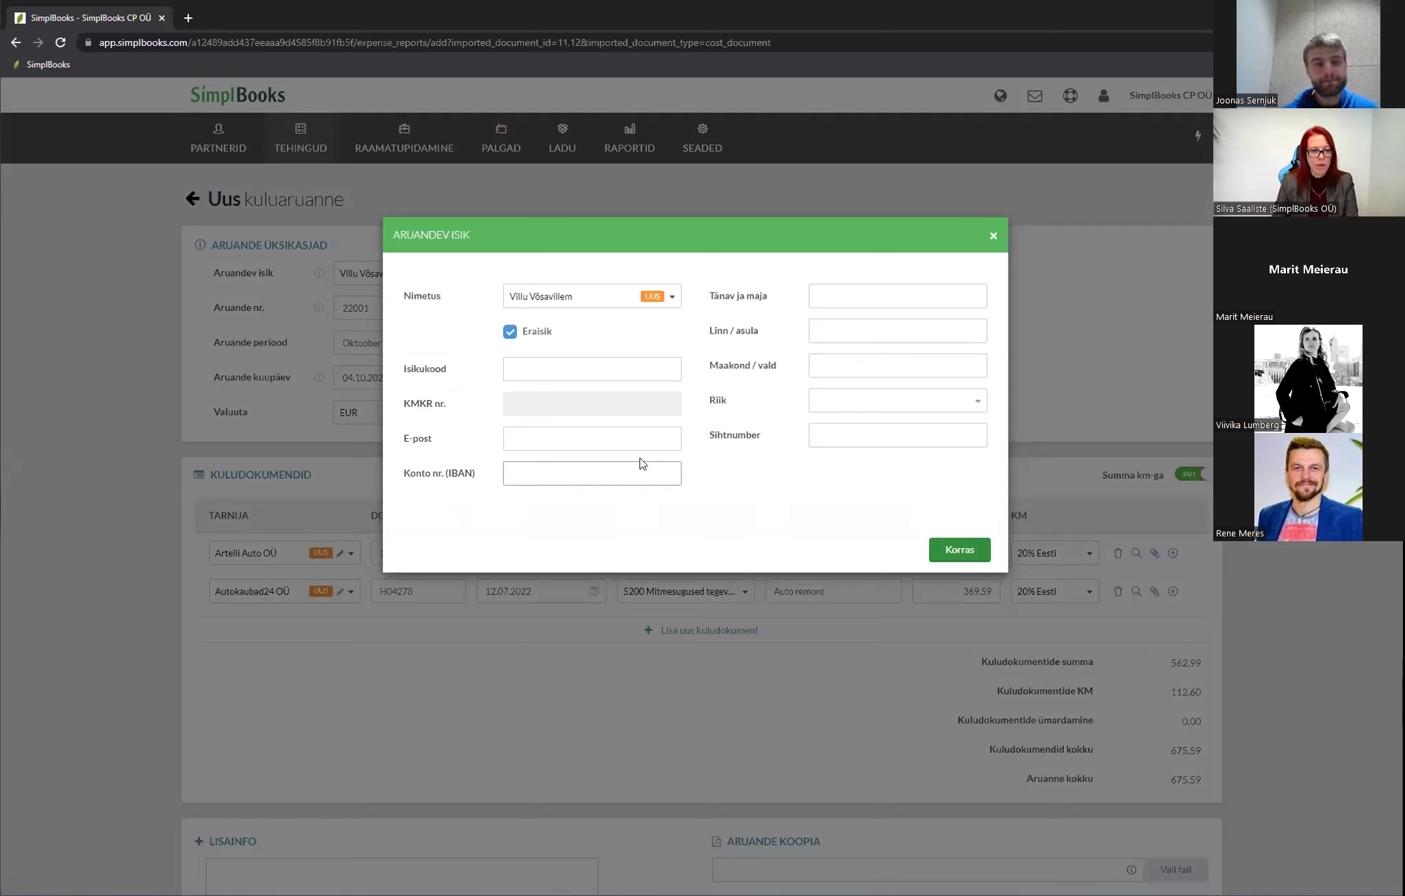
pyautogui.click(877, 401)
pyautogui.click(845, 452)
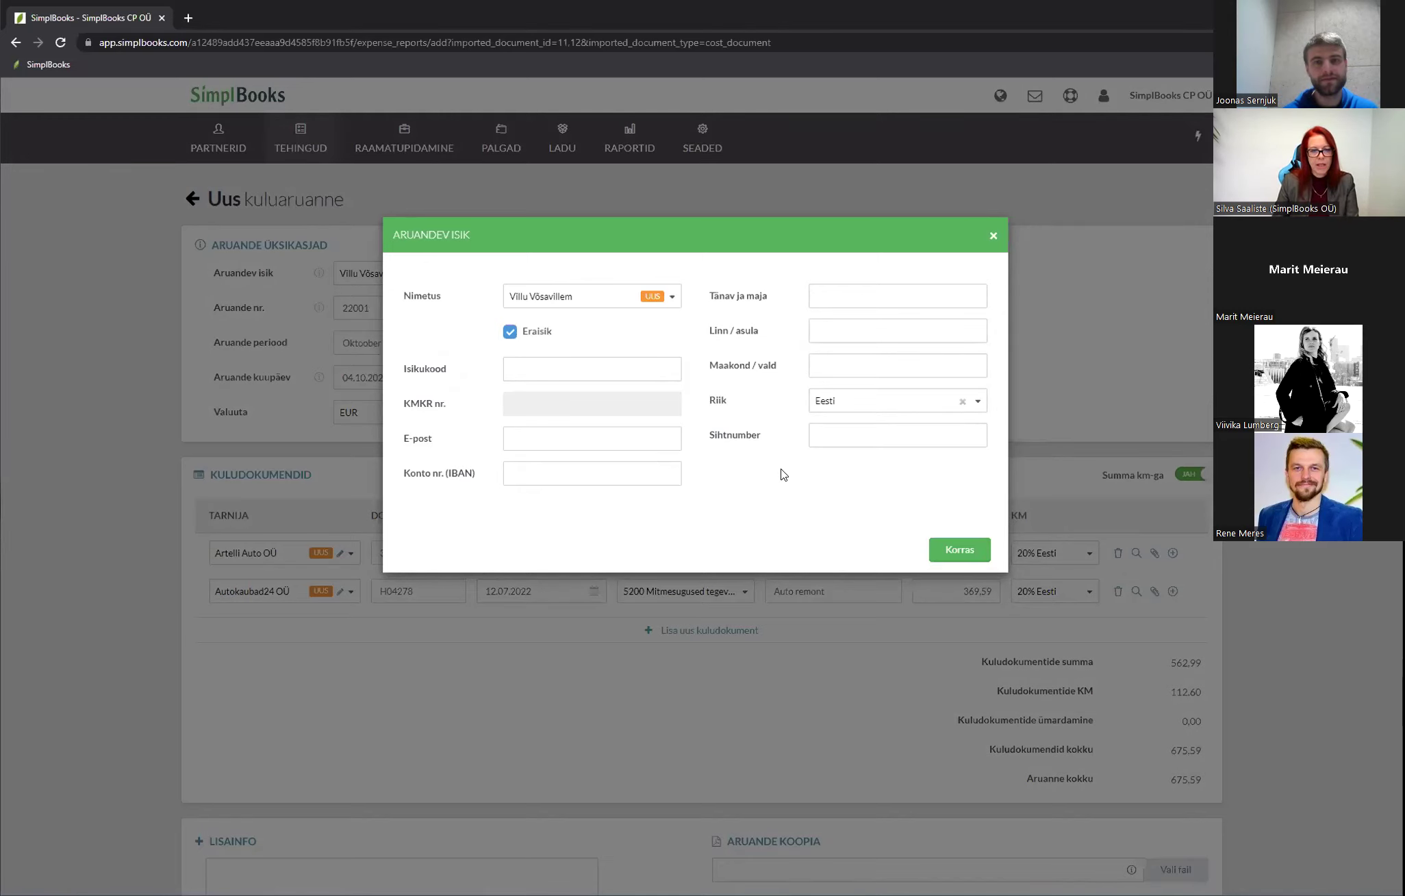
pyautogui.click(970, 548)
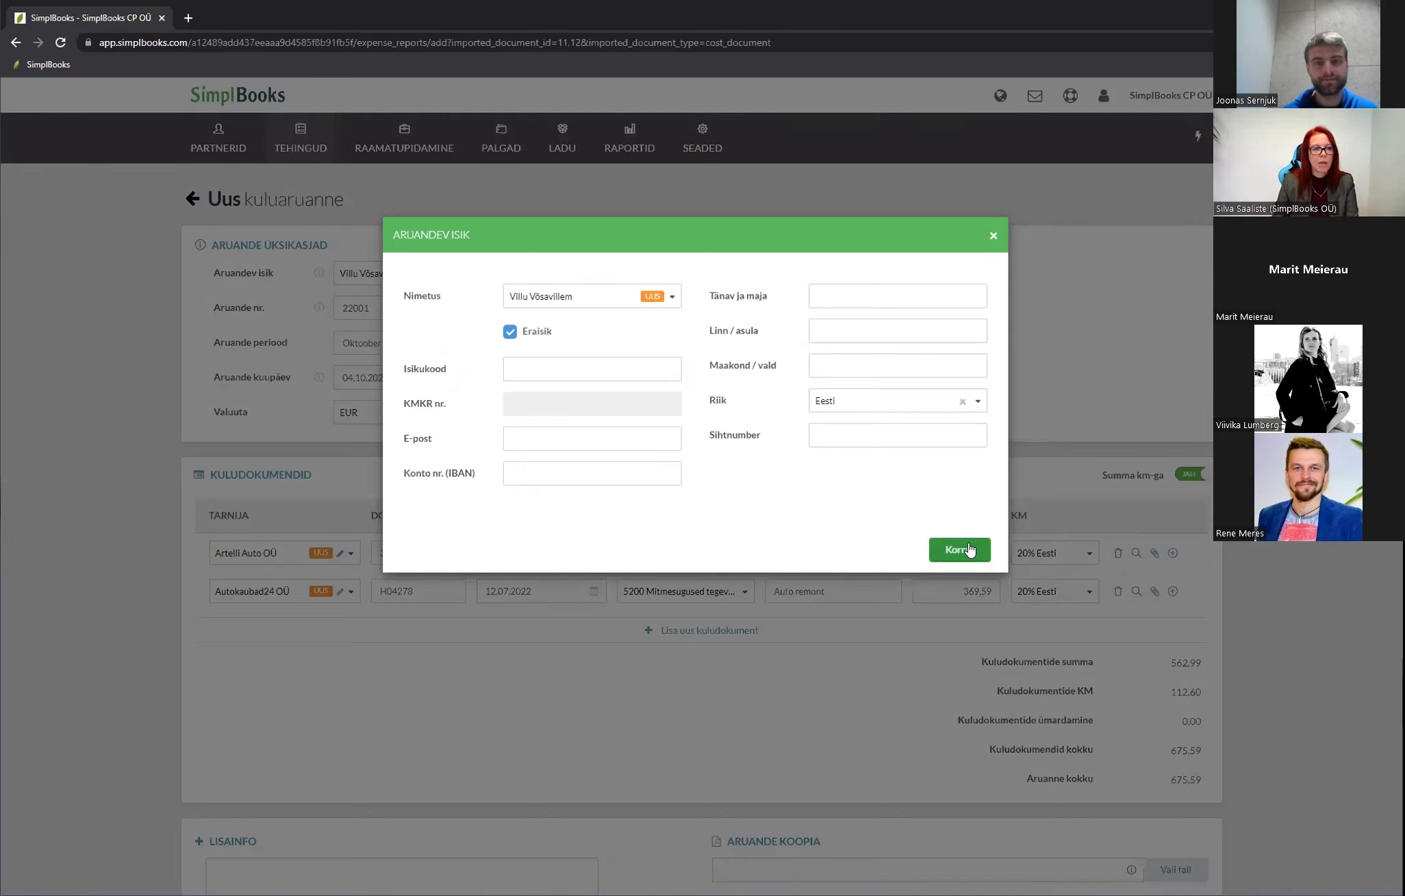
pyautogui.click(970, 549)
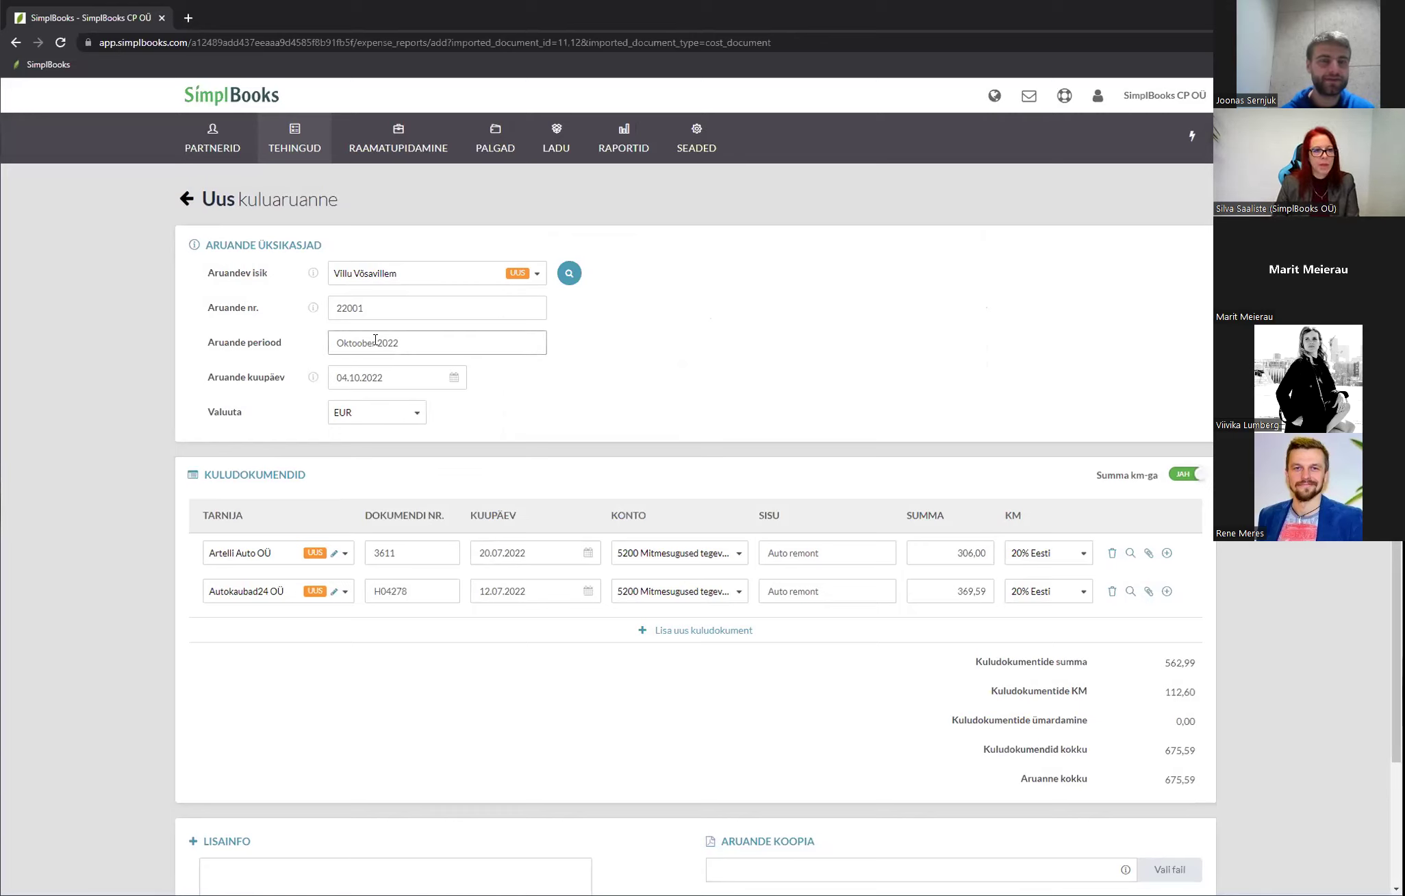
# Set the report period to September and the report date to 30.09.2022
pyautogui.doubleClick(376, 340)
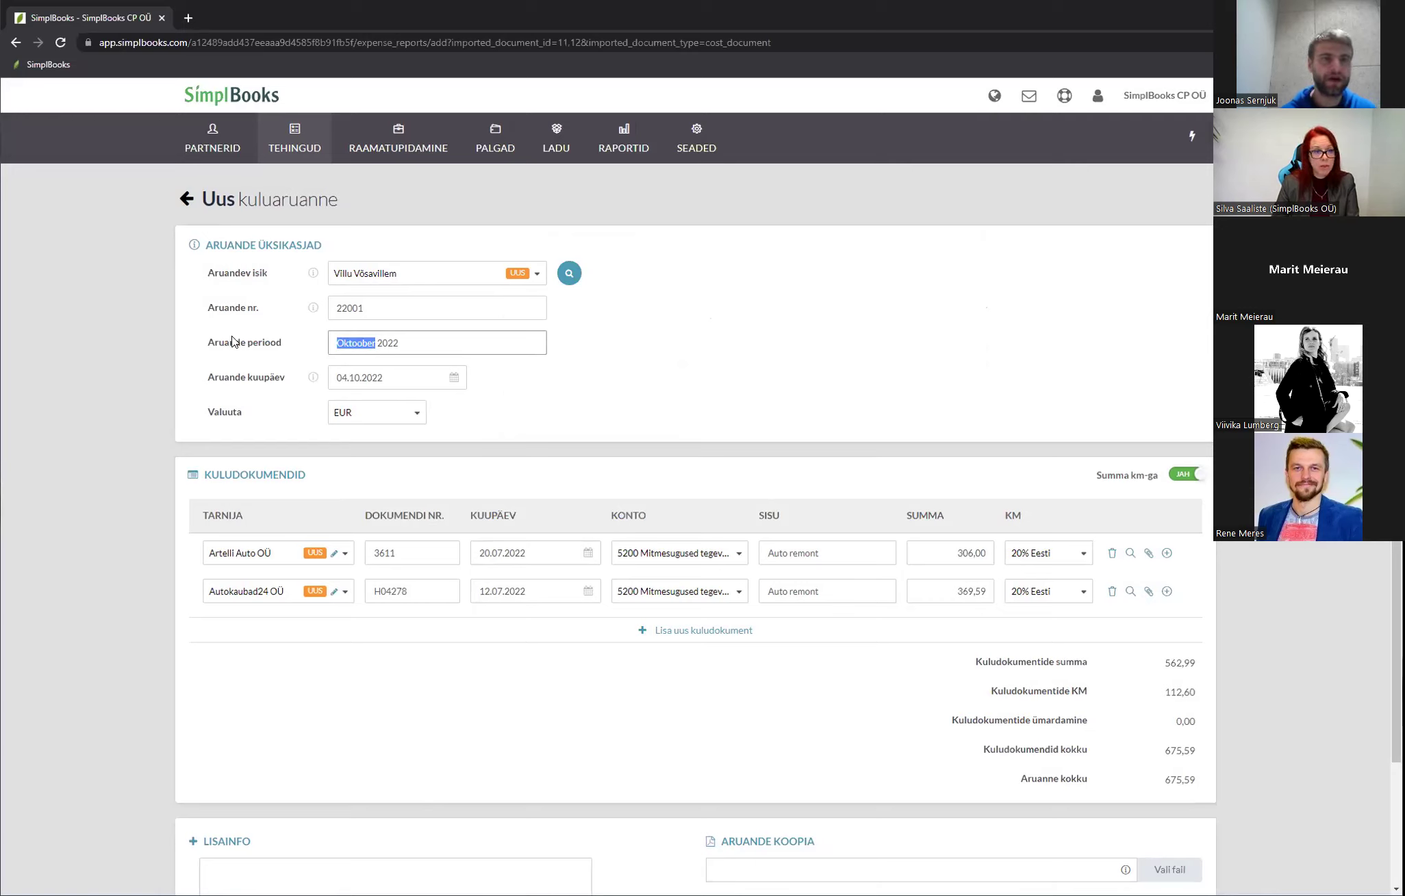
pyautogui.write('Sep')
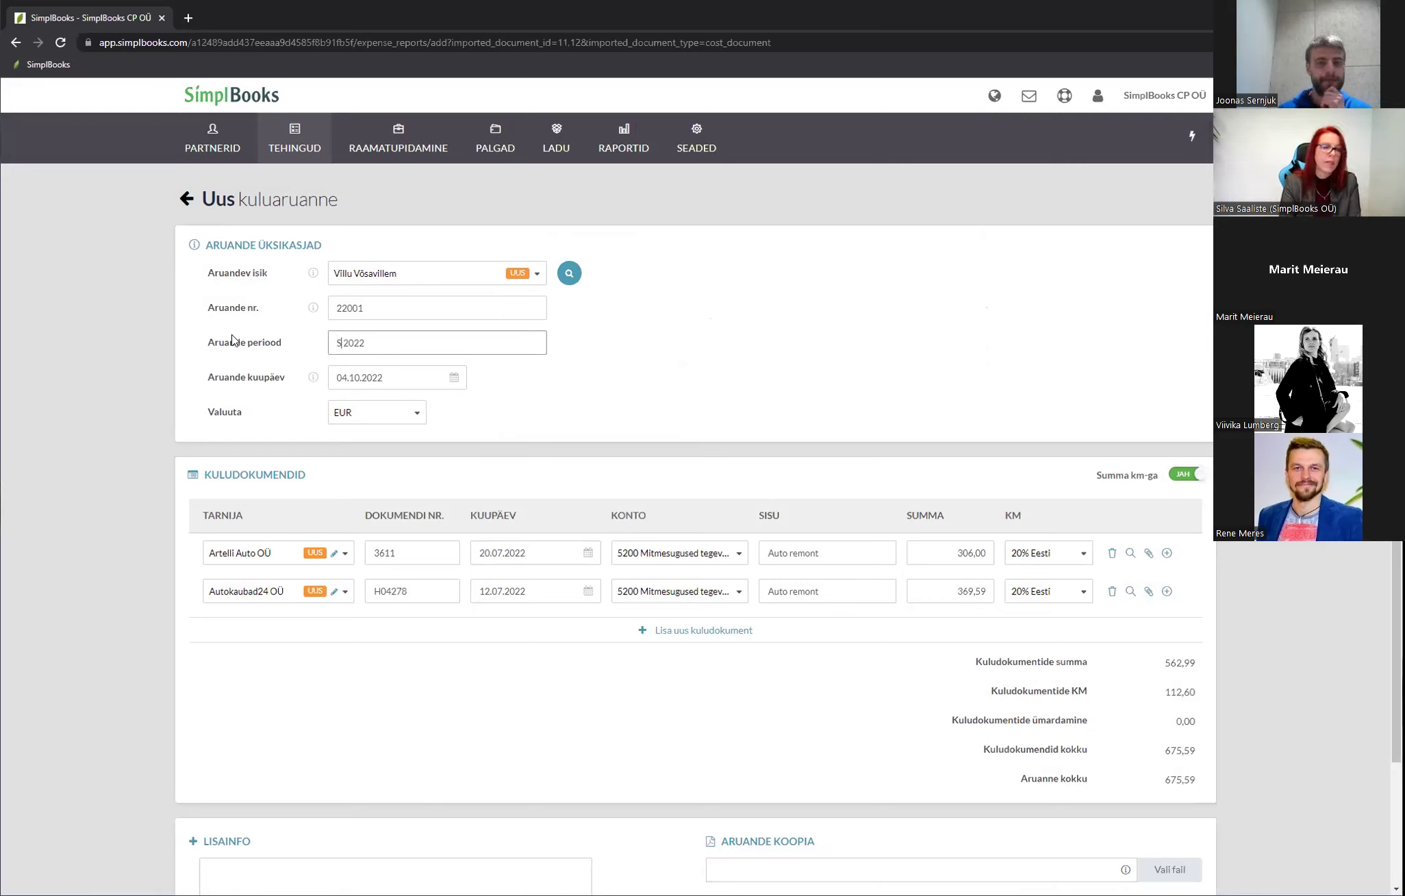
pyautogui.write('tember')
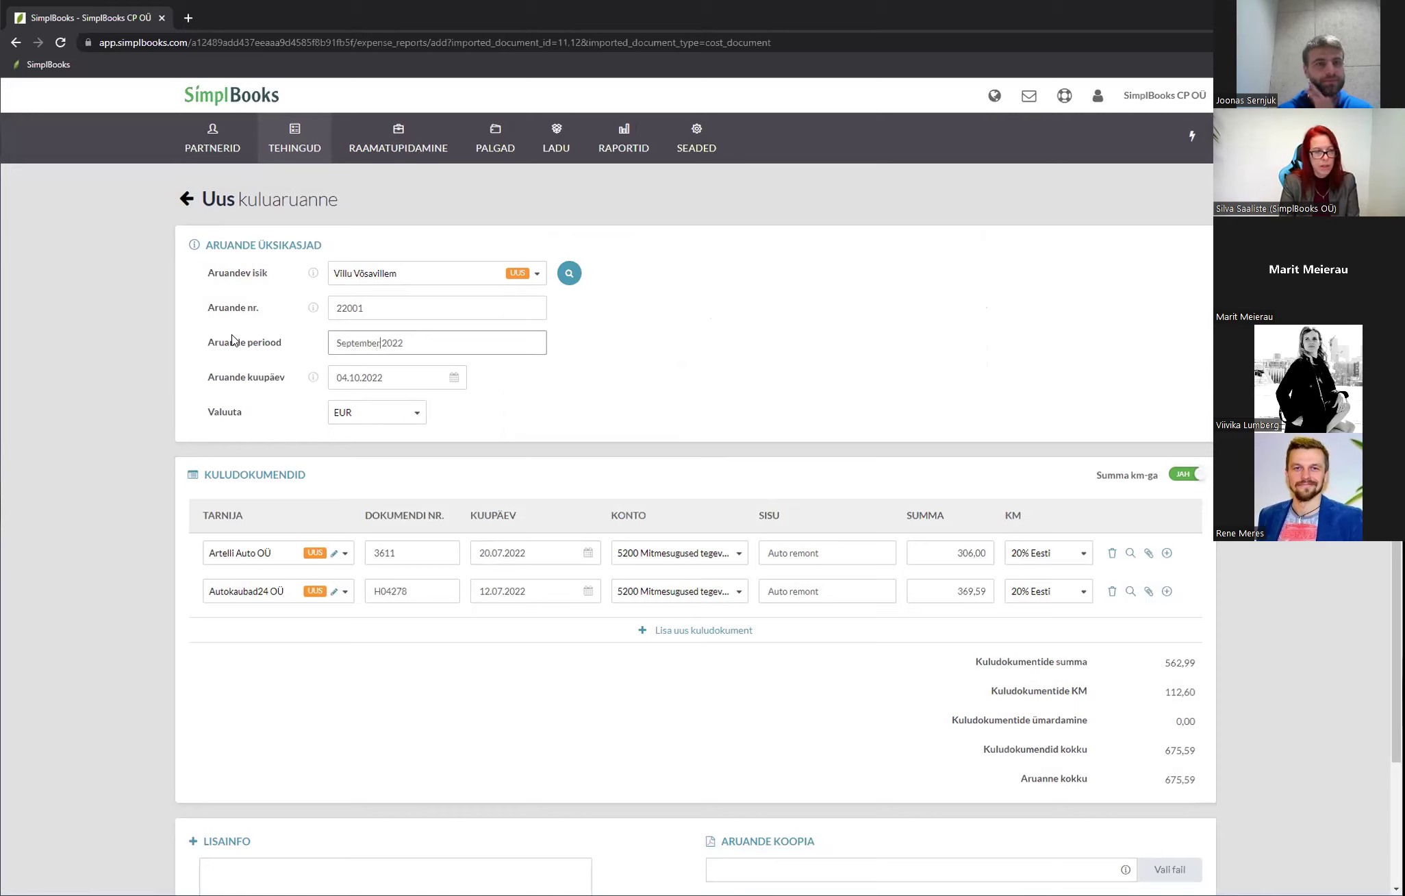
pyautogui.click(365, 377)
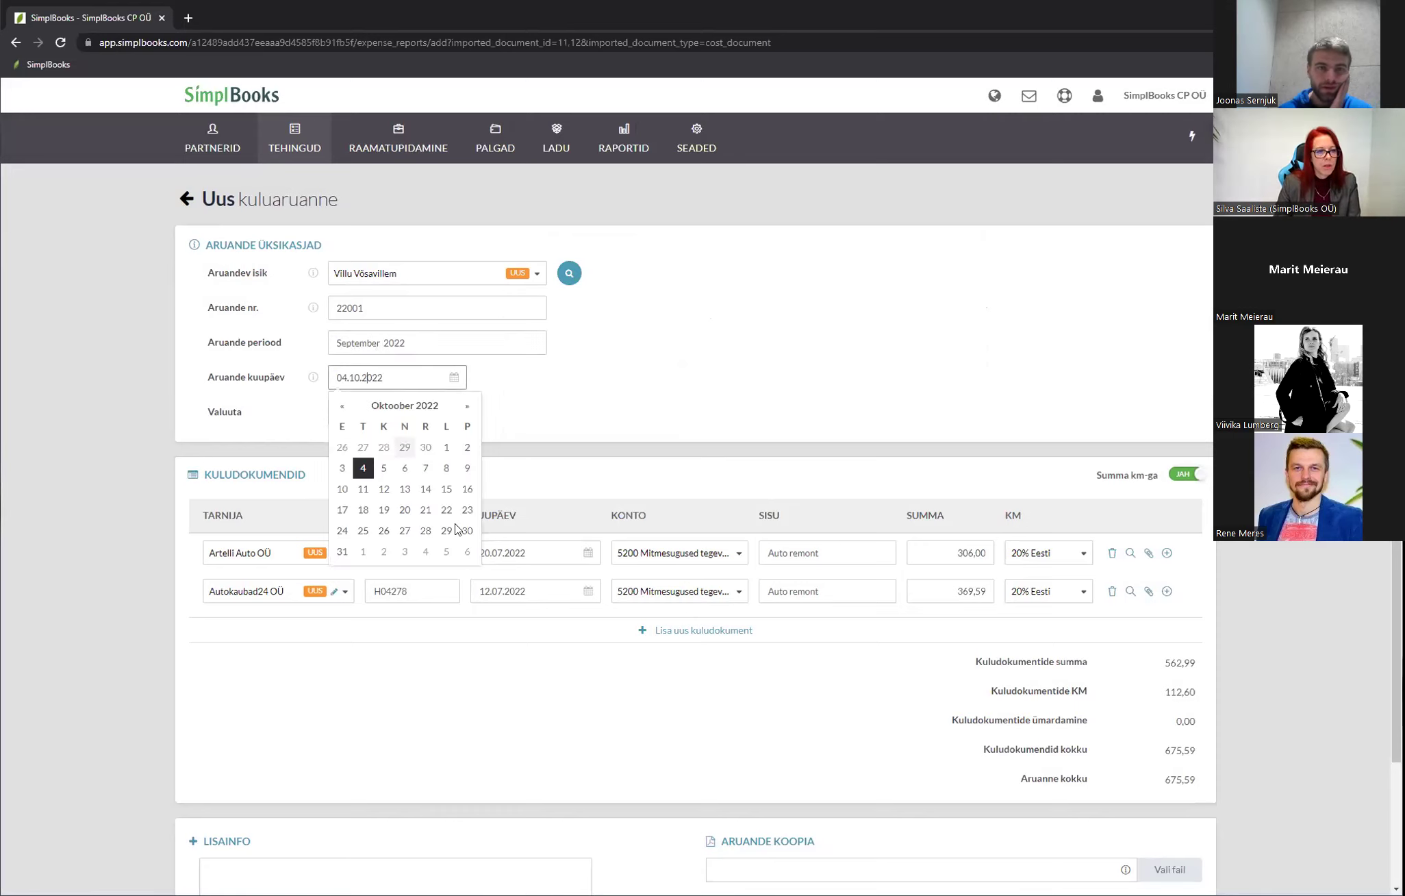
pyautogui.click(429, 446)
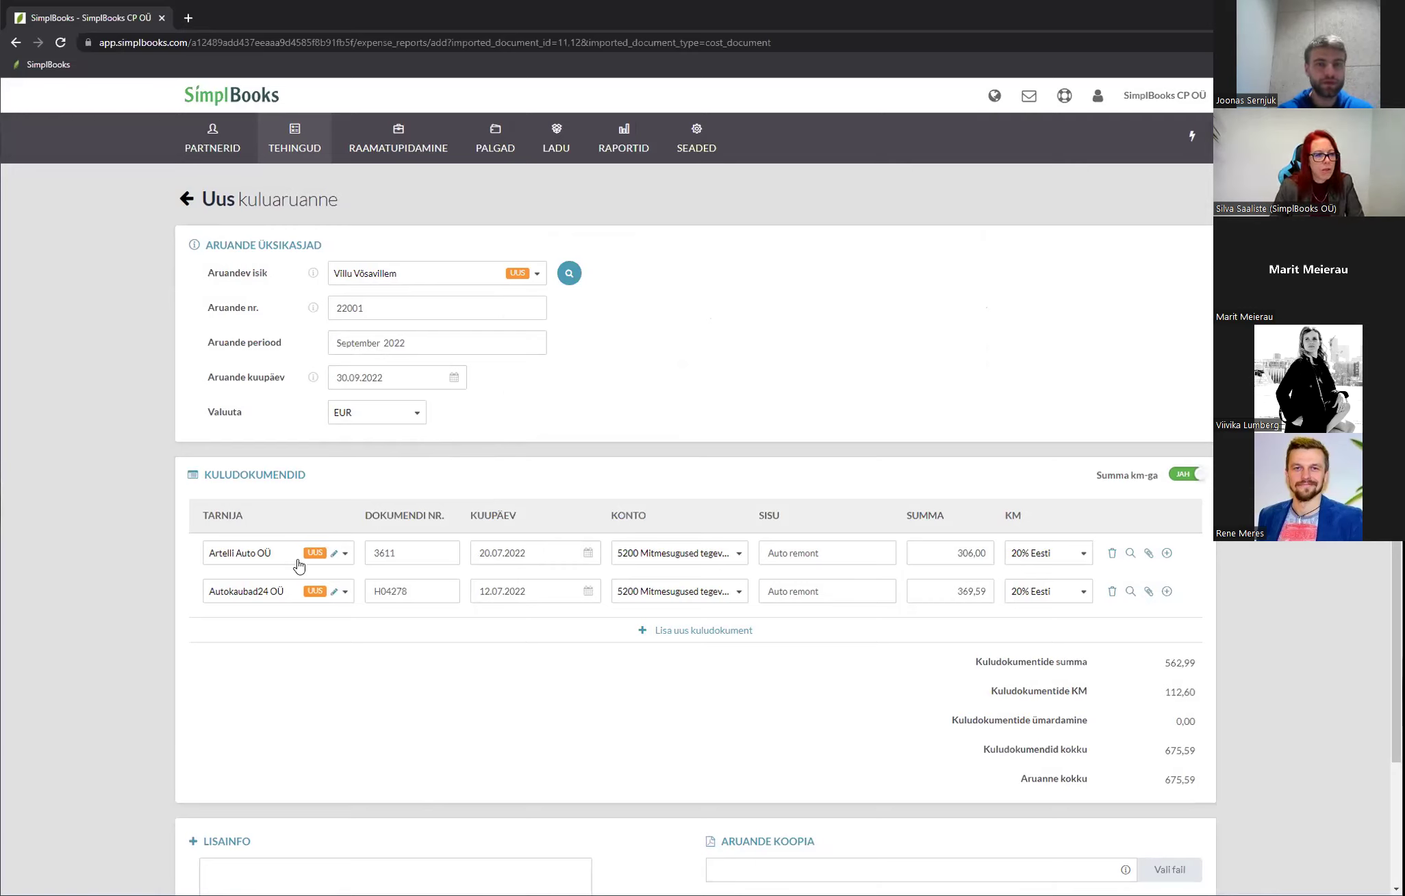
pyautogui.click(770, 561)
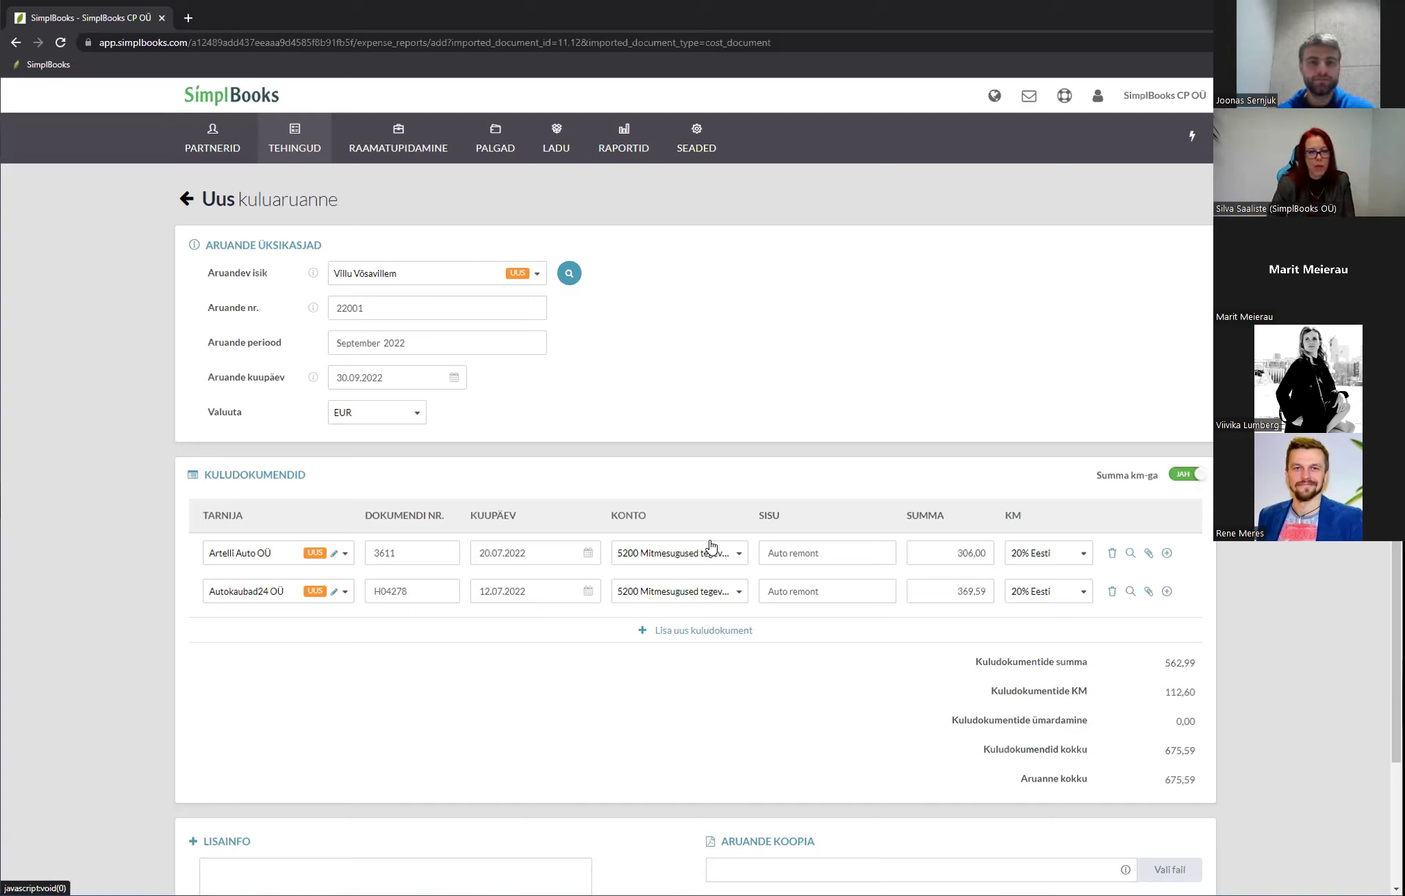
# Book both cost documents to account 5420 Auto hooldus ja remont
pyautogui.click(716, 555)
pyautogui.write('auto')
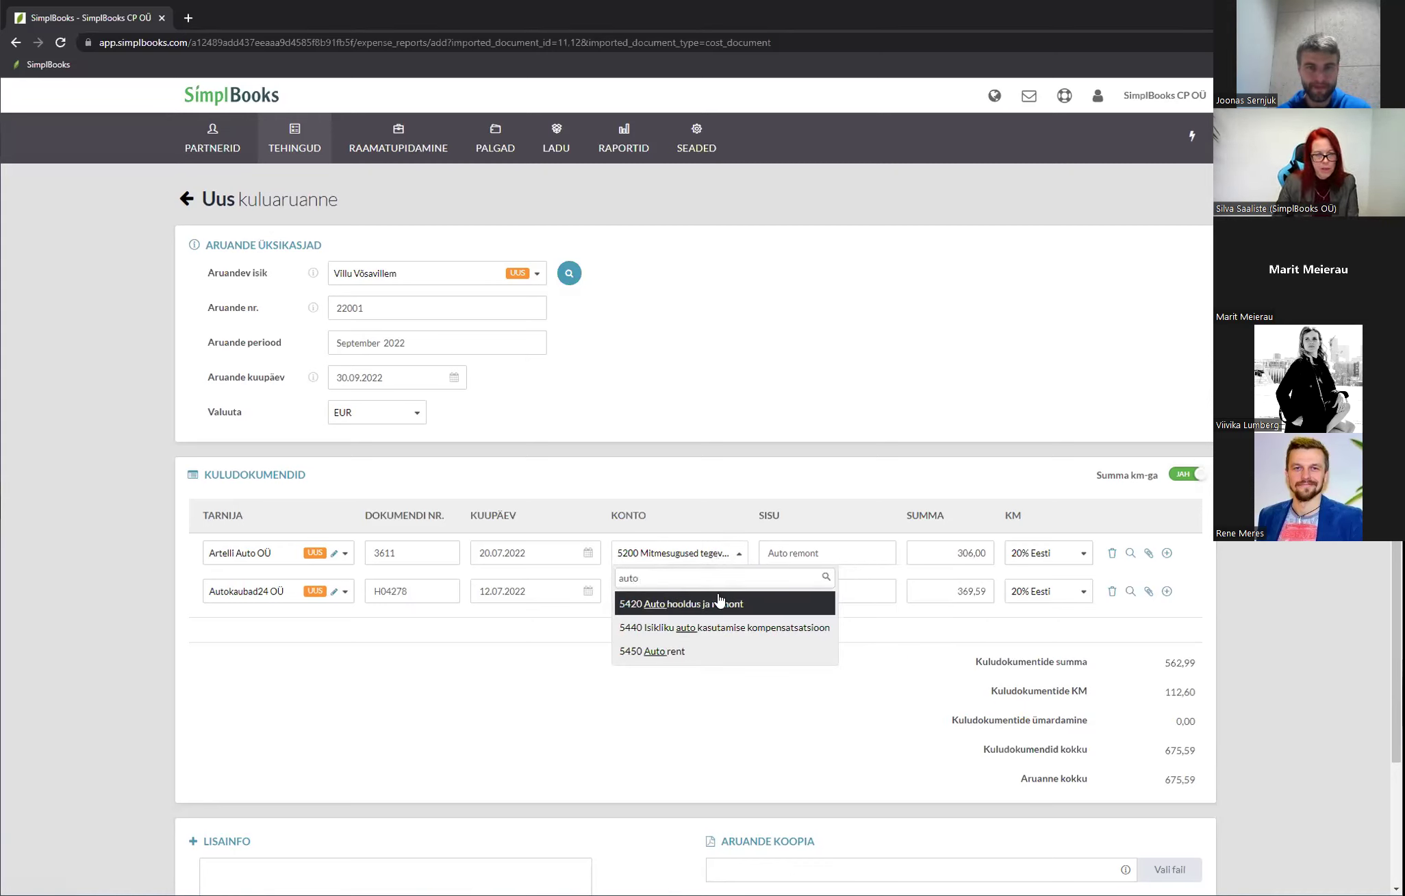
pyautogui.click(714, 606)
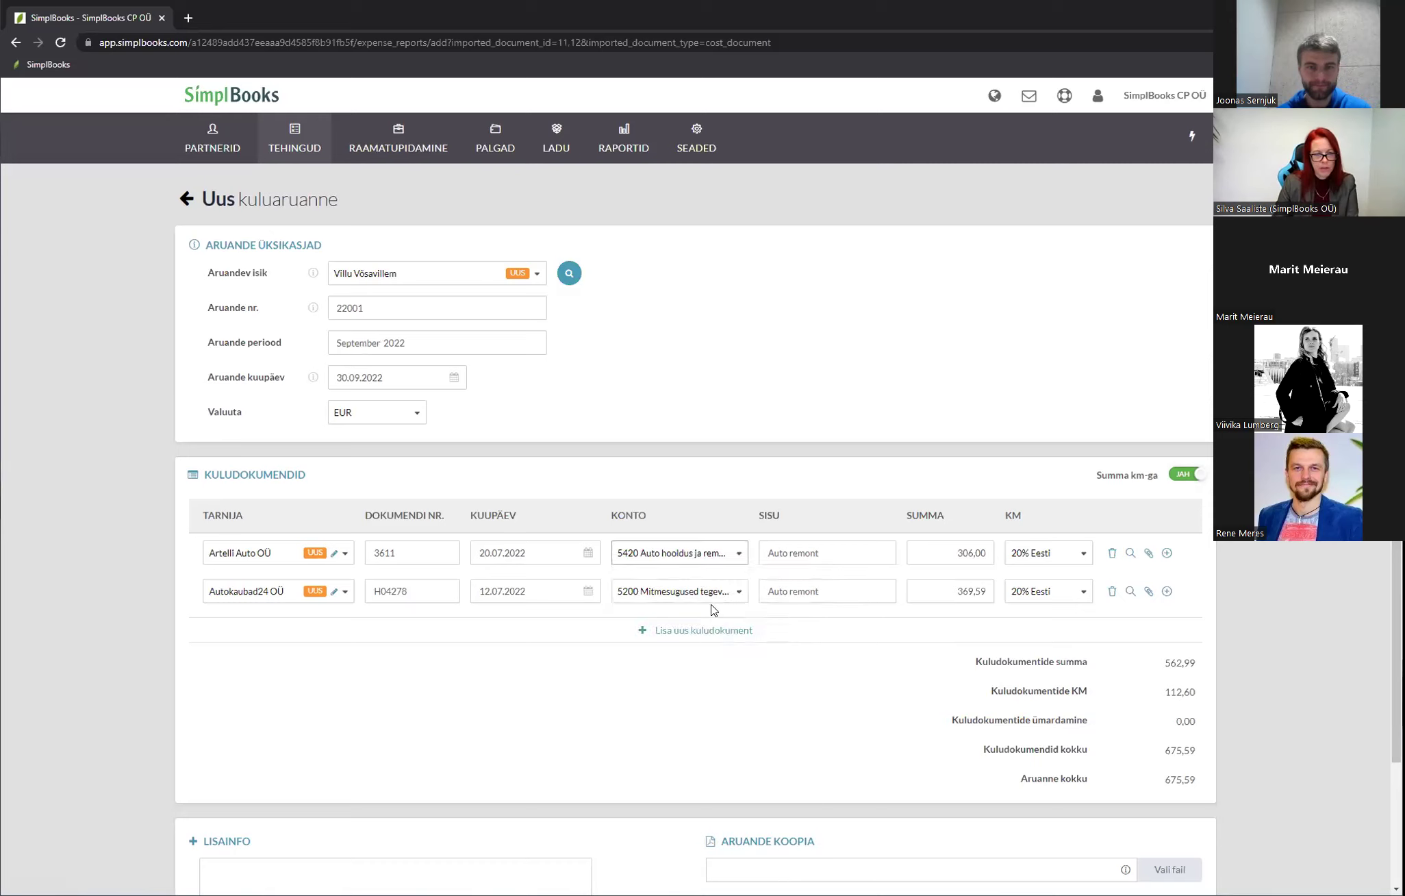
pyautogui.click(651, 593)
pyautogui.write('auto')
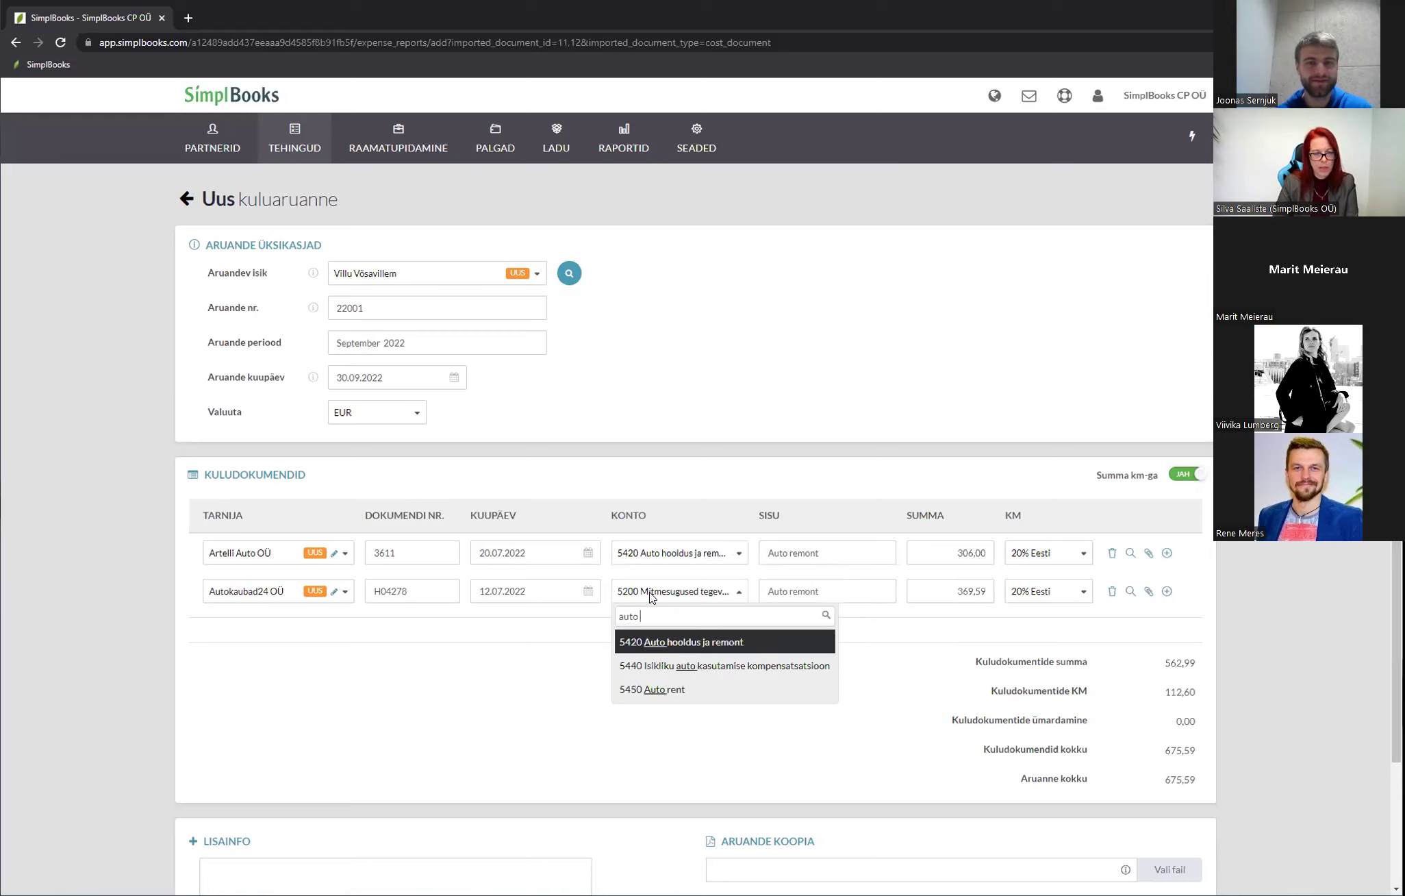
pyautogui.click(718, 644)
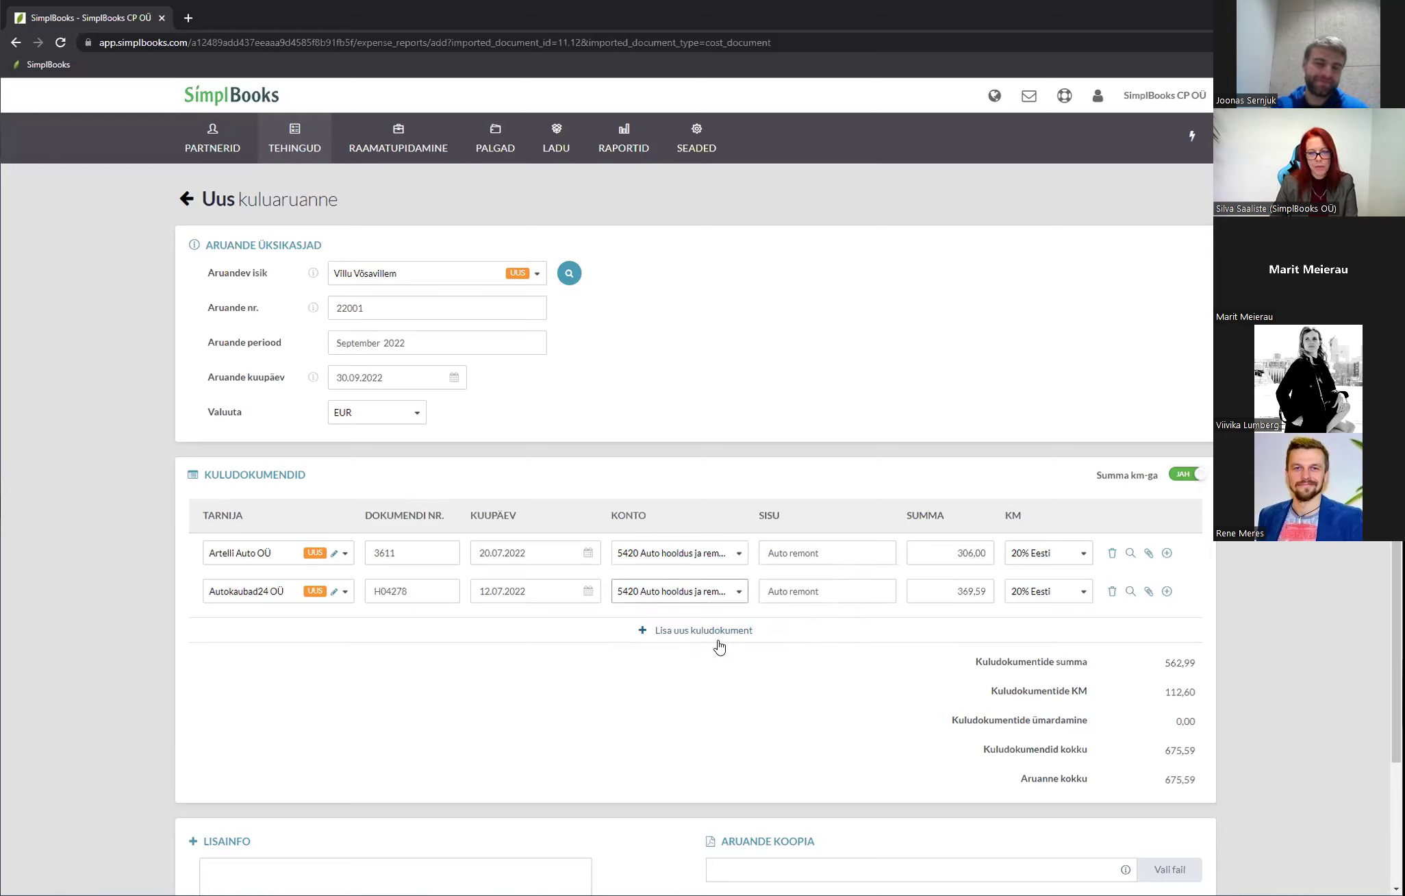
# Apply the 20% Autokulud (100% ettevõtluseks kasutatav) VAT rate to both documents
pyautogui.click(1063, 552)
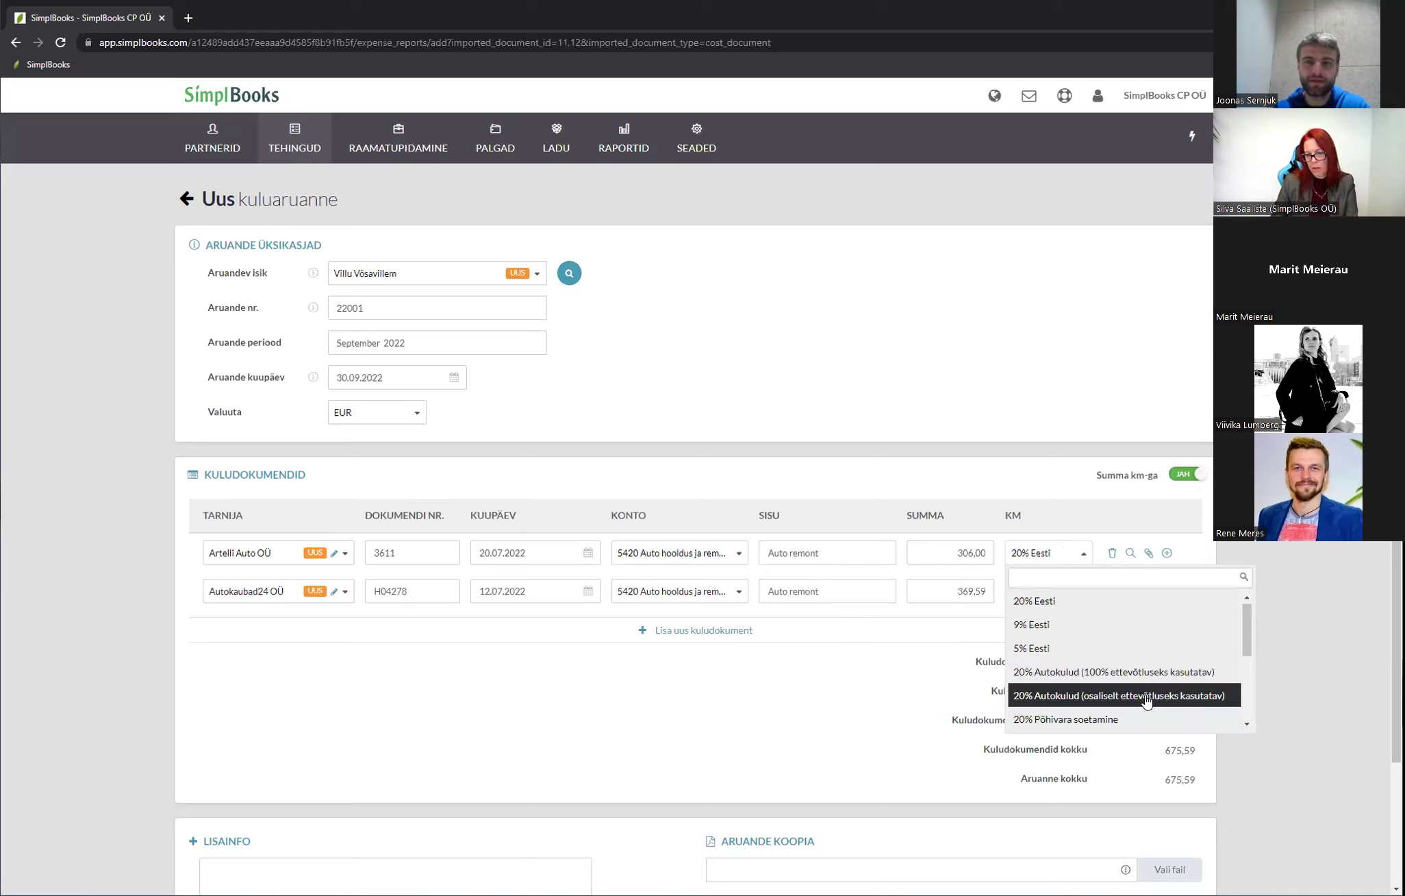
pyautogui.click(1115, 670)
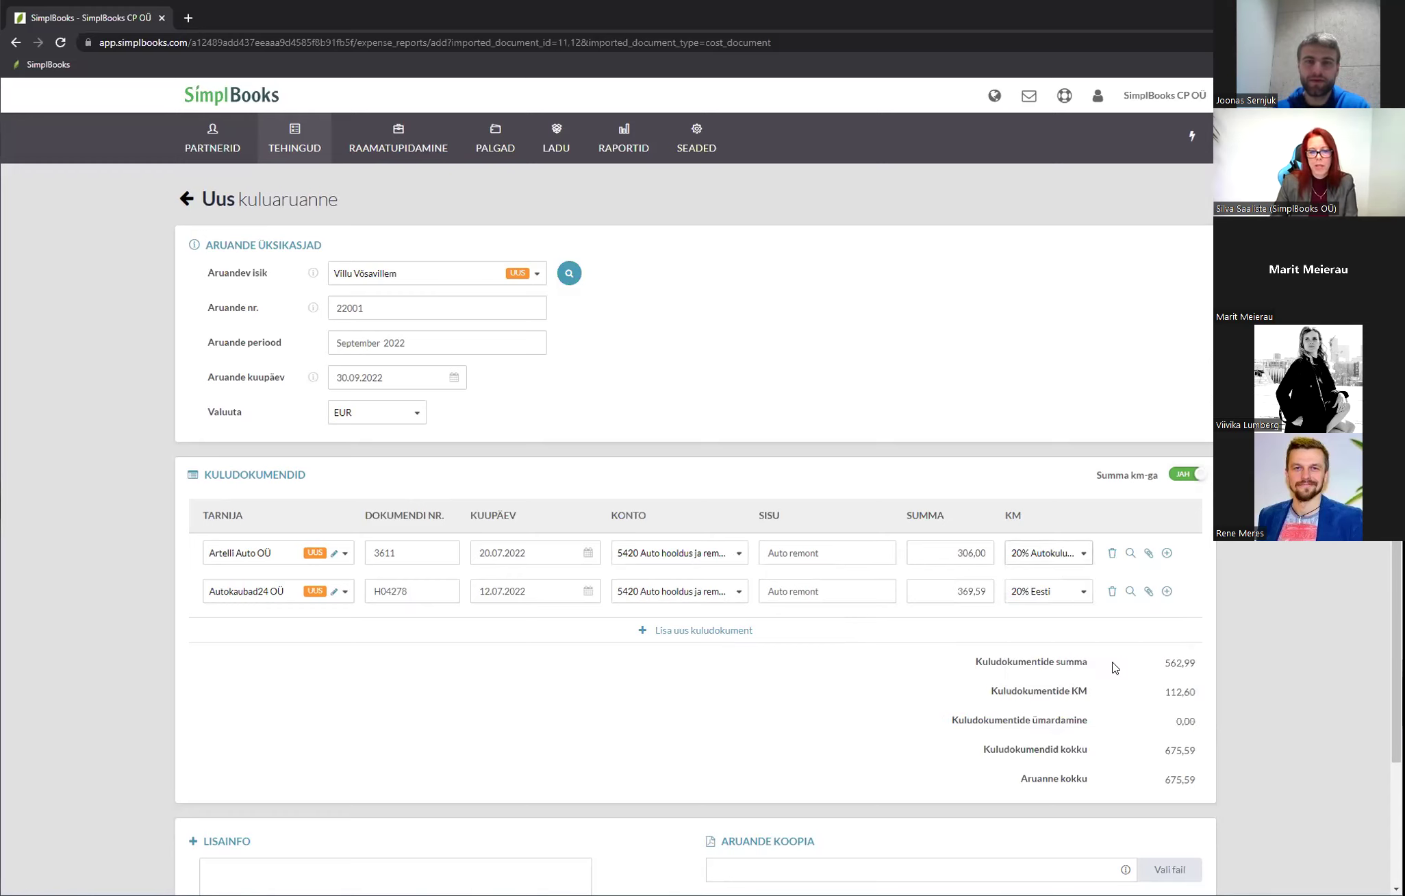
pyautogui.click(1058, 597)
pyautogui.click(1052, 708)
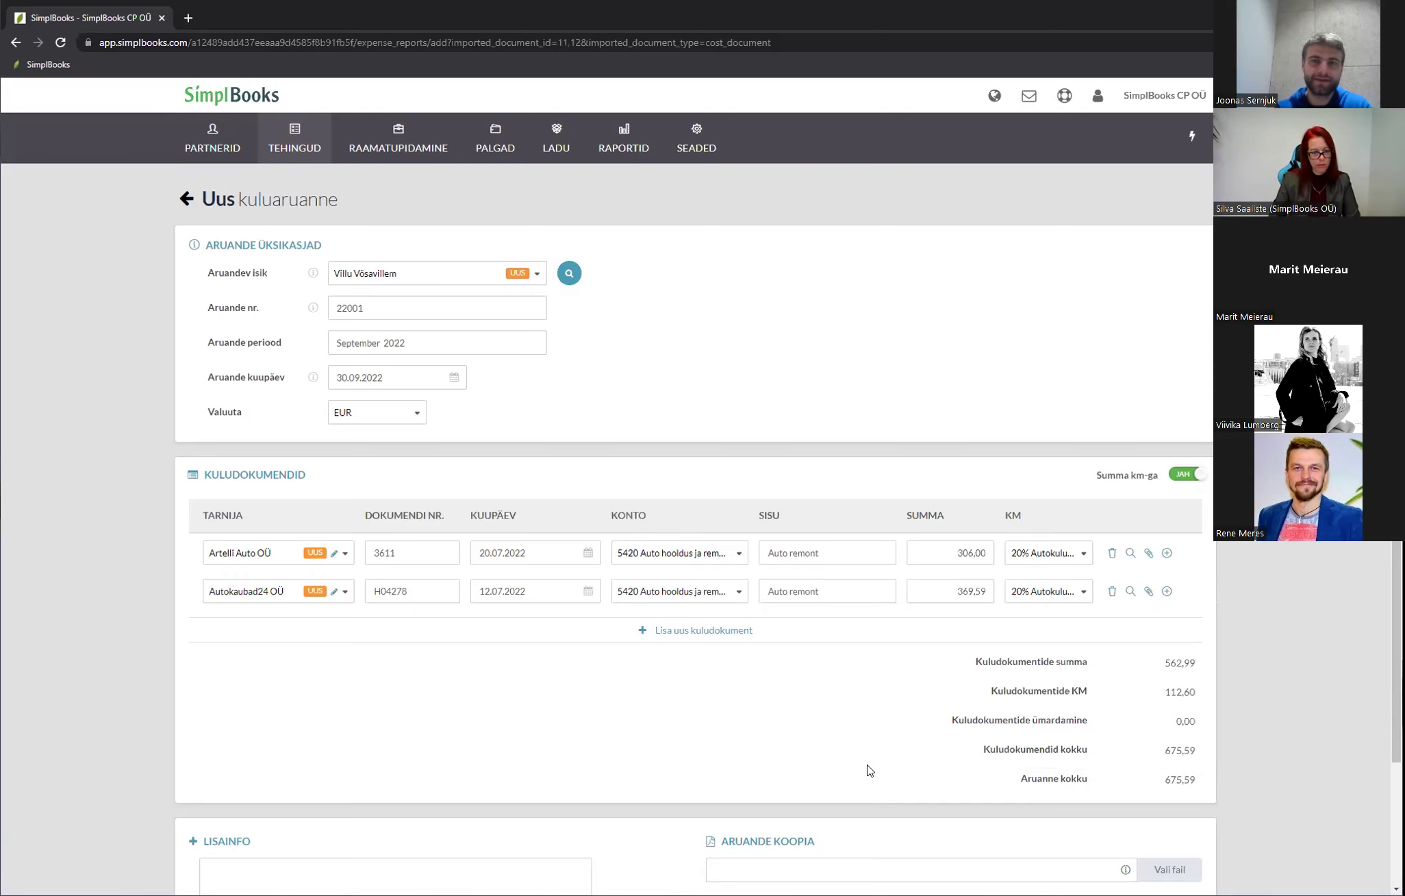
pyautogui.scroll(-2, 869, 765)
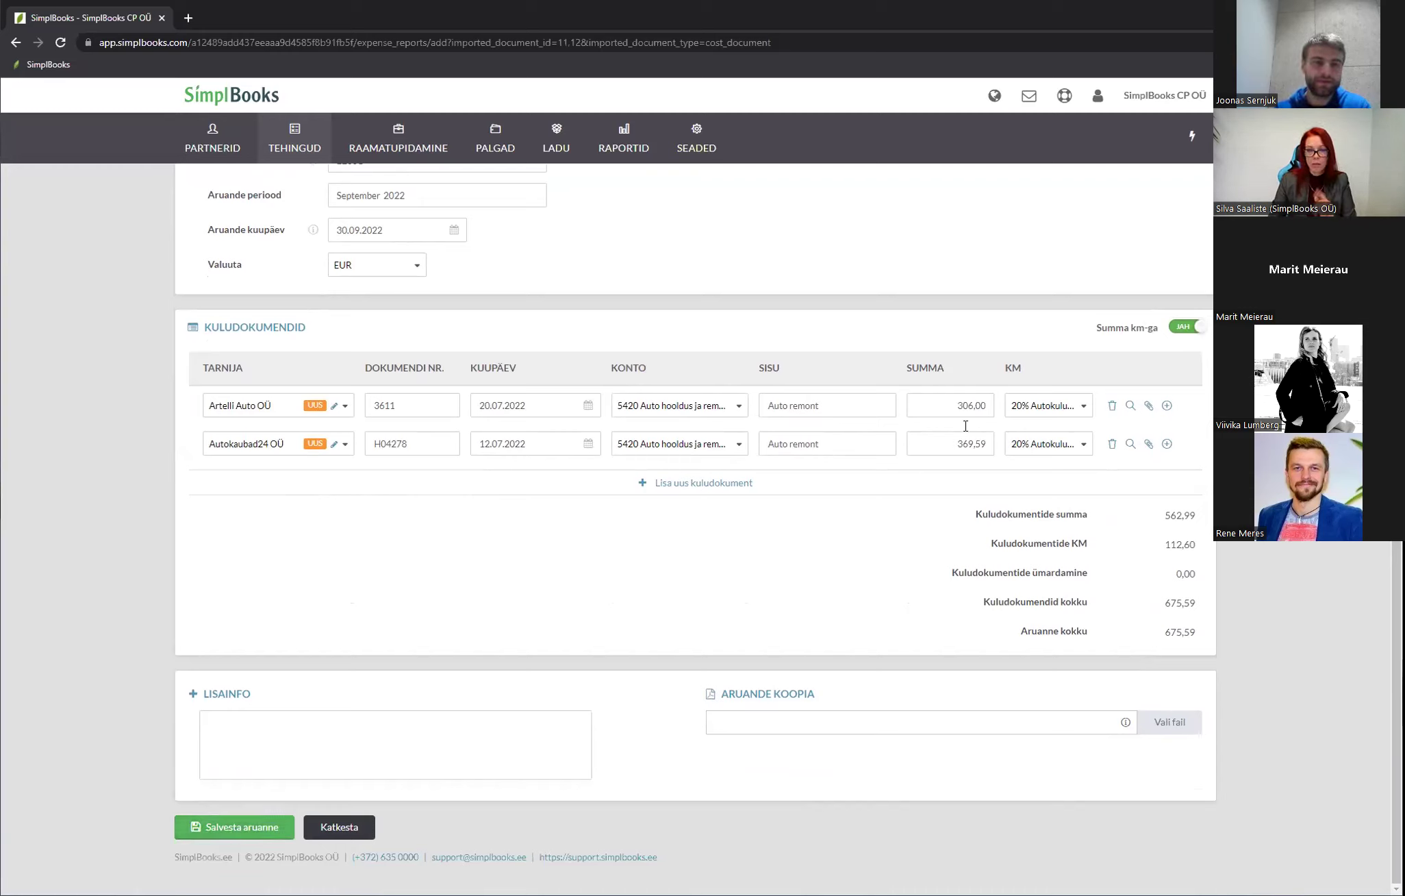
# Expand the net and VAT totals of both documents, then save expense report 22001
pyautogui.click(1130, 406)
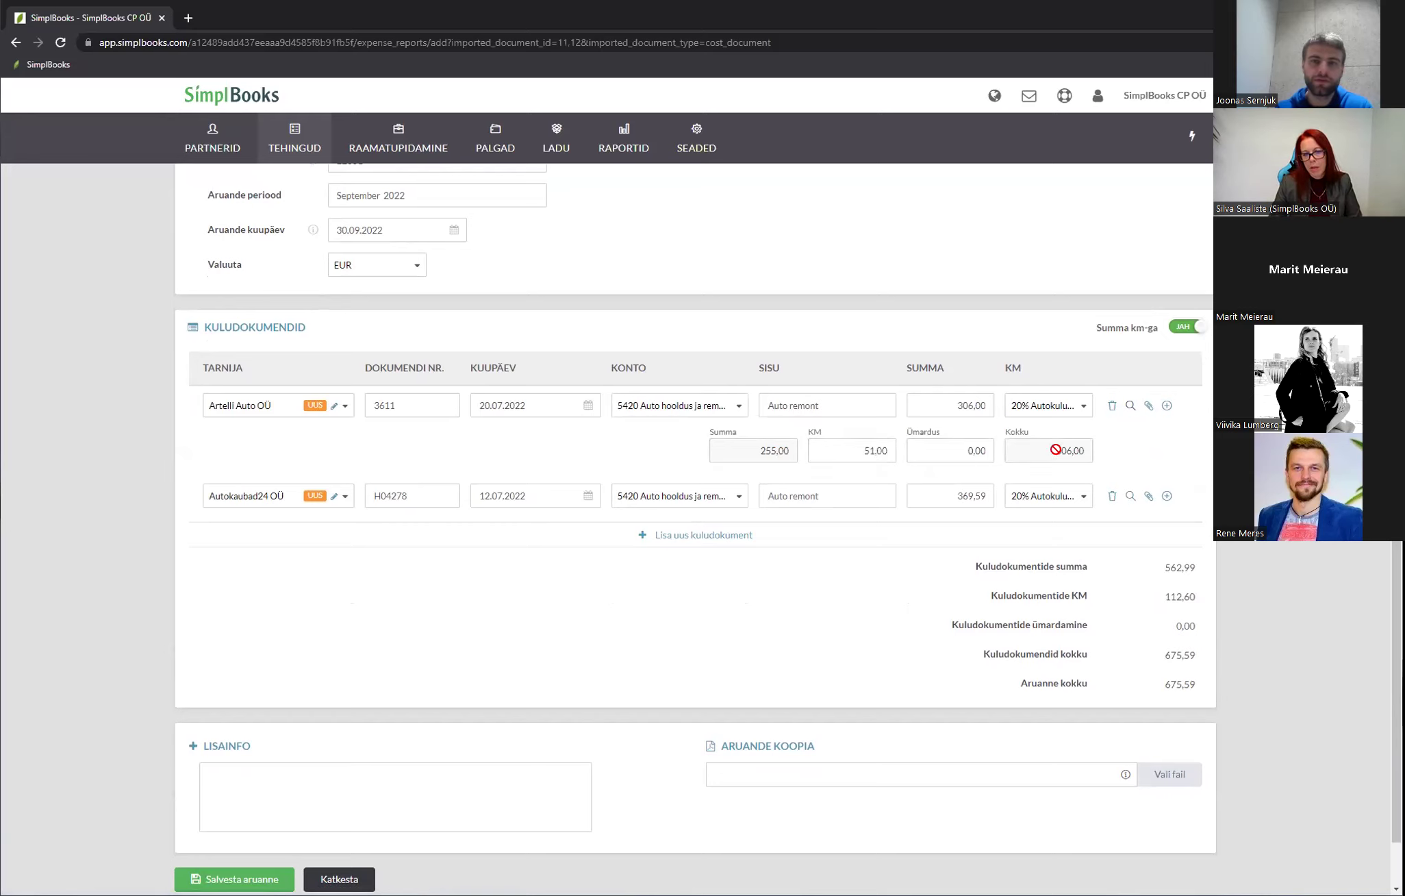
pyautogui.click(1131, 497)
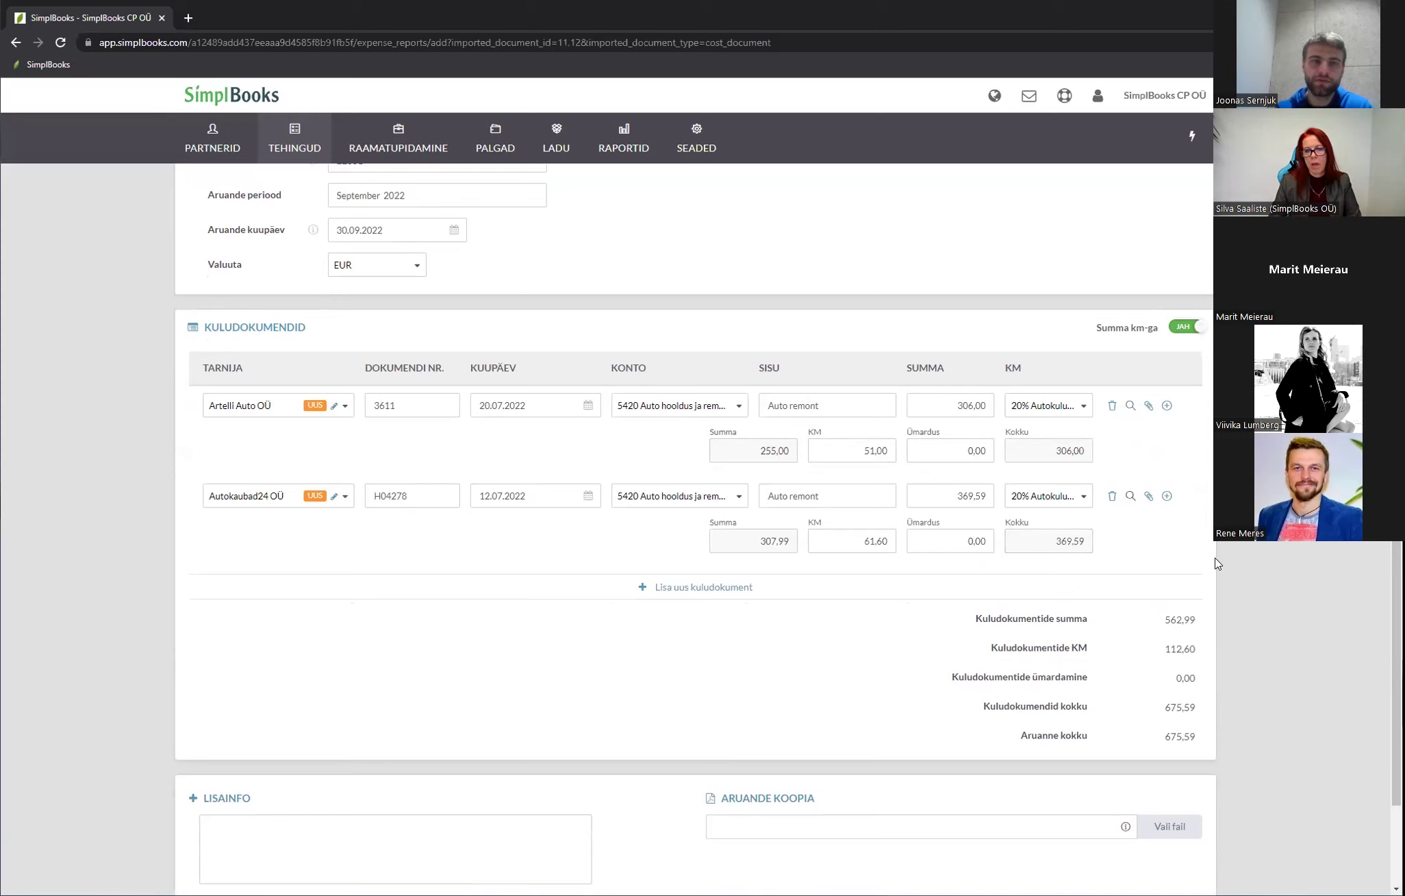
pyautogui.scroll(-2, 1095, 538)
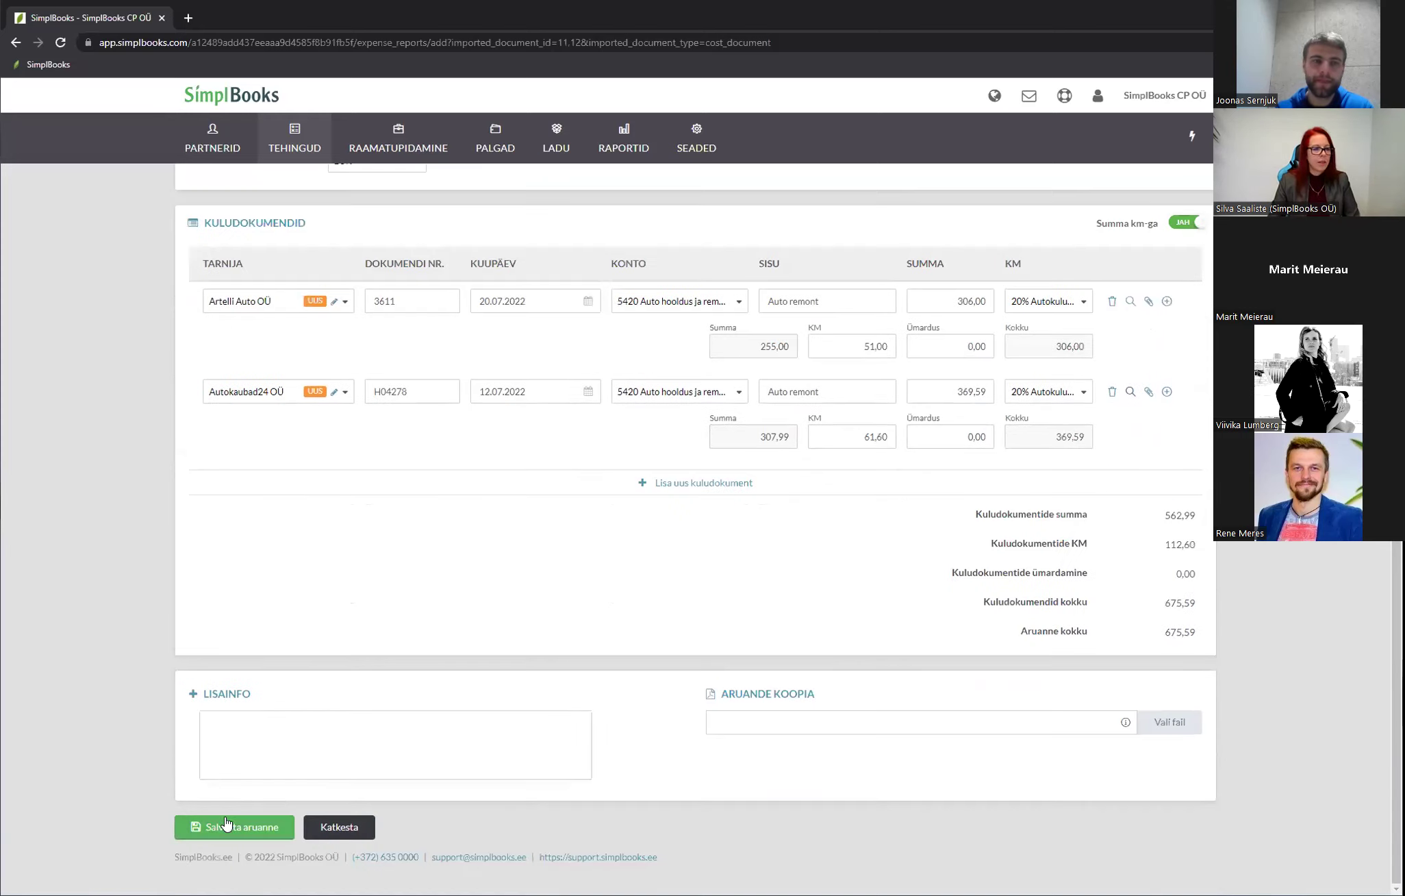
pyautogui.click(231, 818)
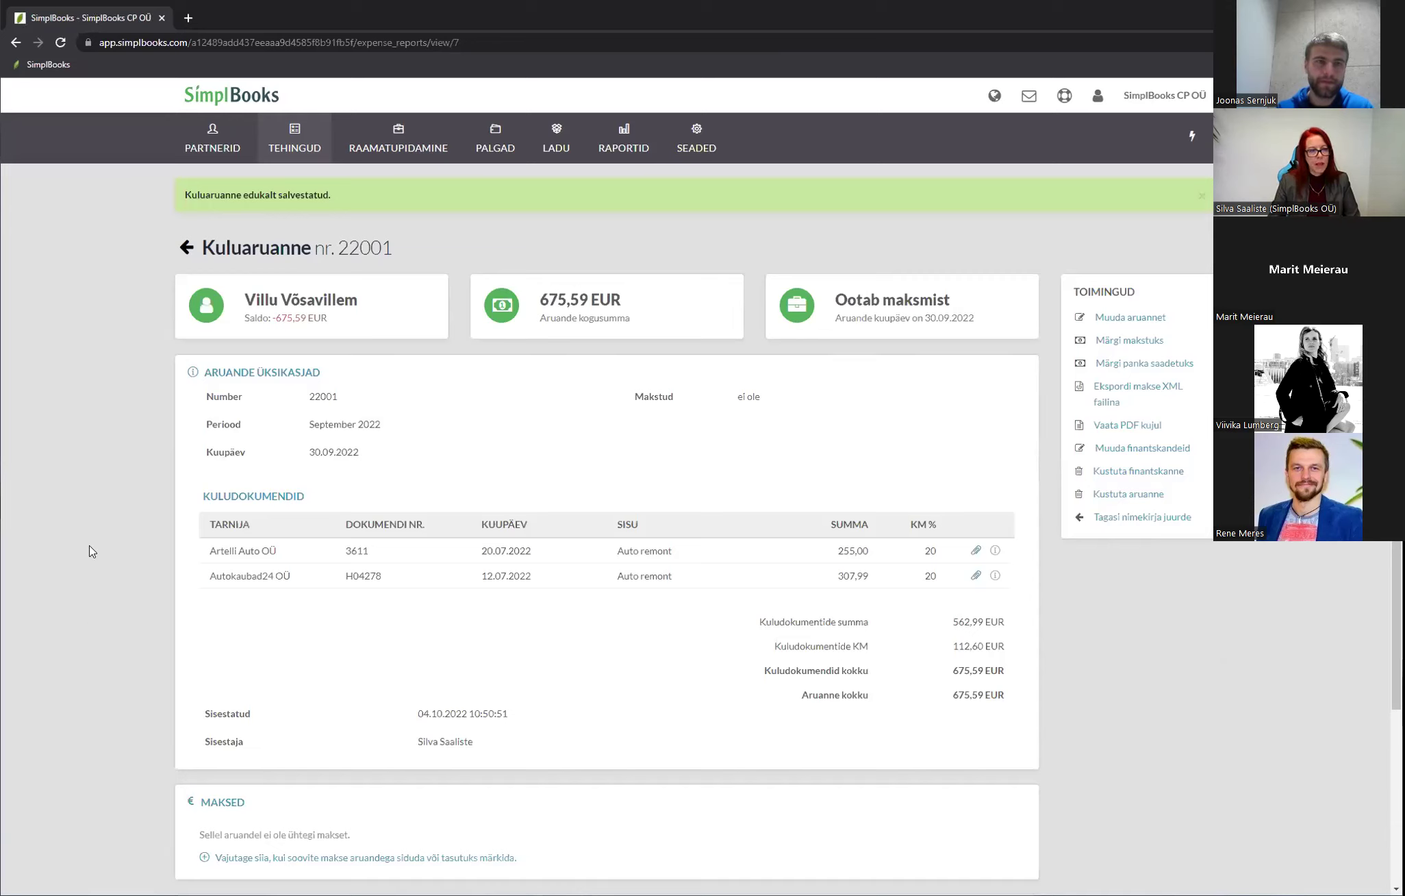
# Download expense report 22001 as kuluaruanne 22001.pdf
pyautogui.click(1142, 434)
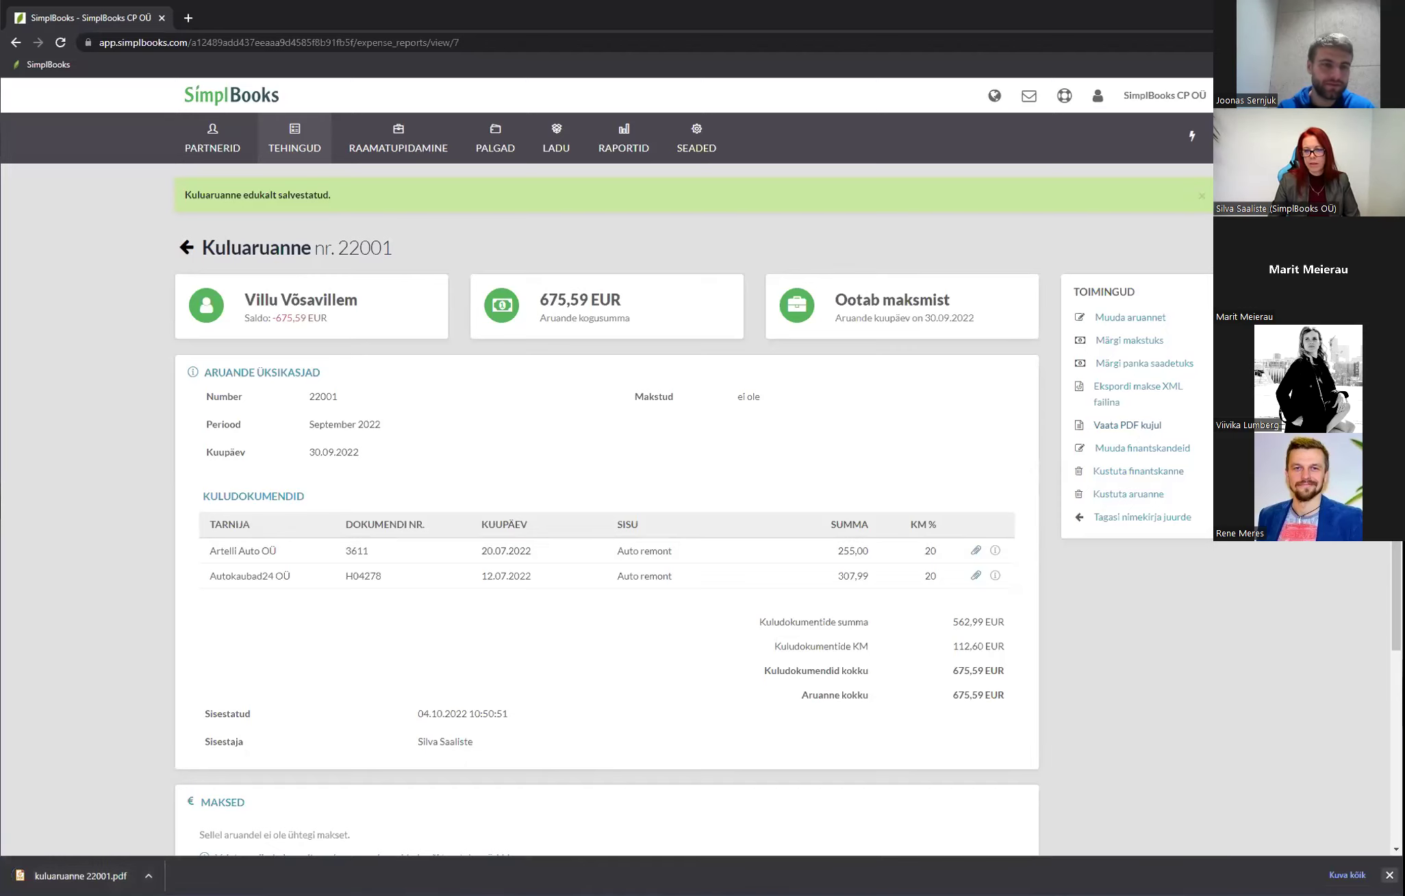
pyautogui.click(1390, 874)
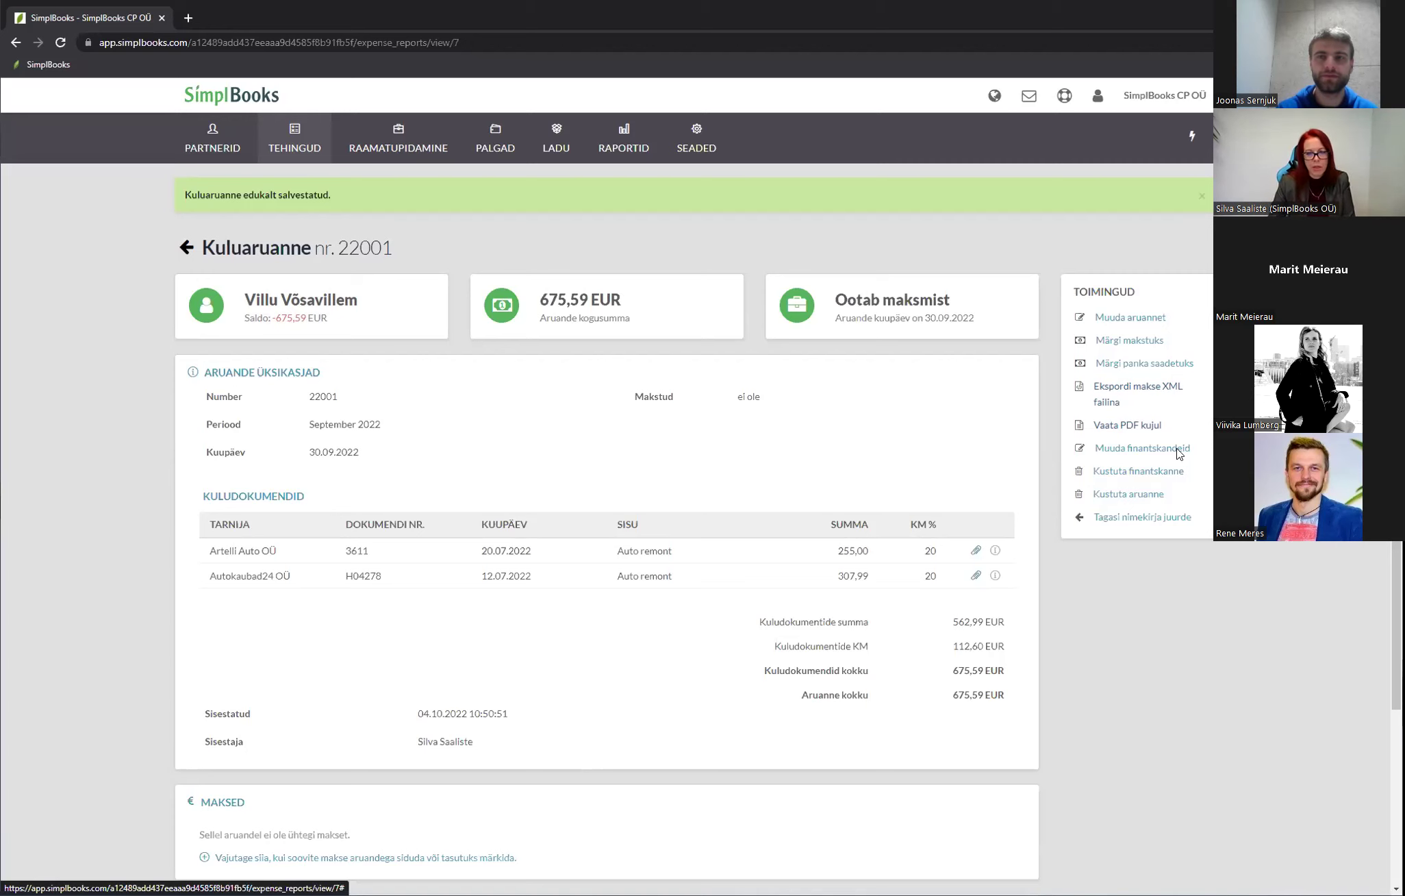
# Review the financial entry, then go to the Ostuarved purchase invoices list
pyautogui.scroll(-3, 1155, 562)
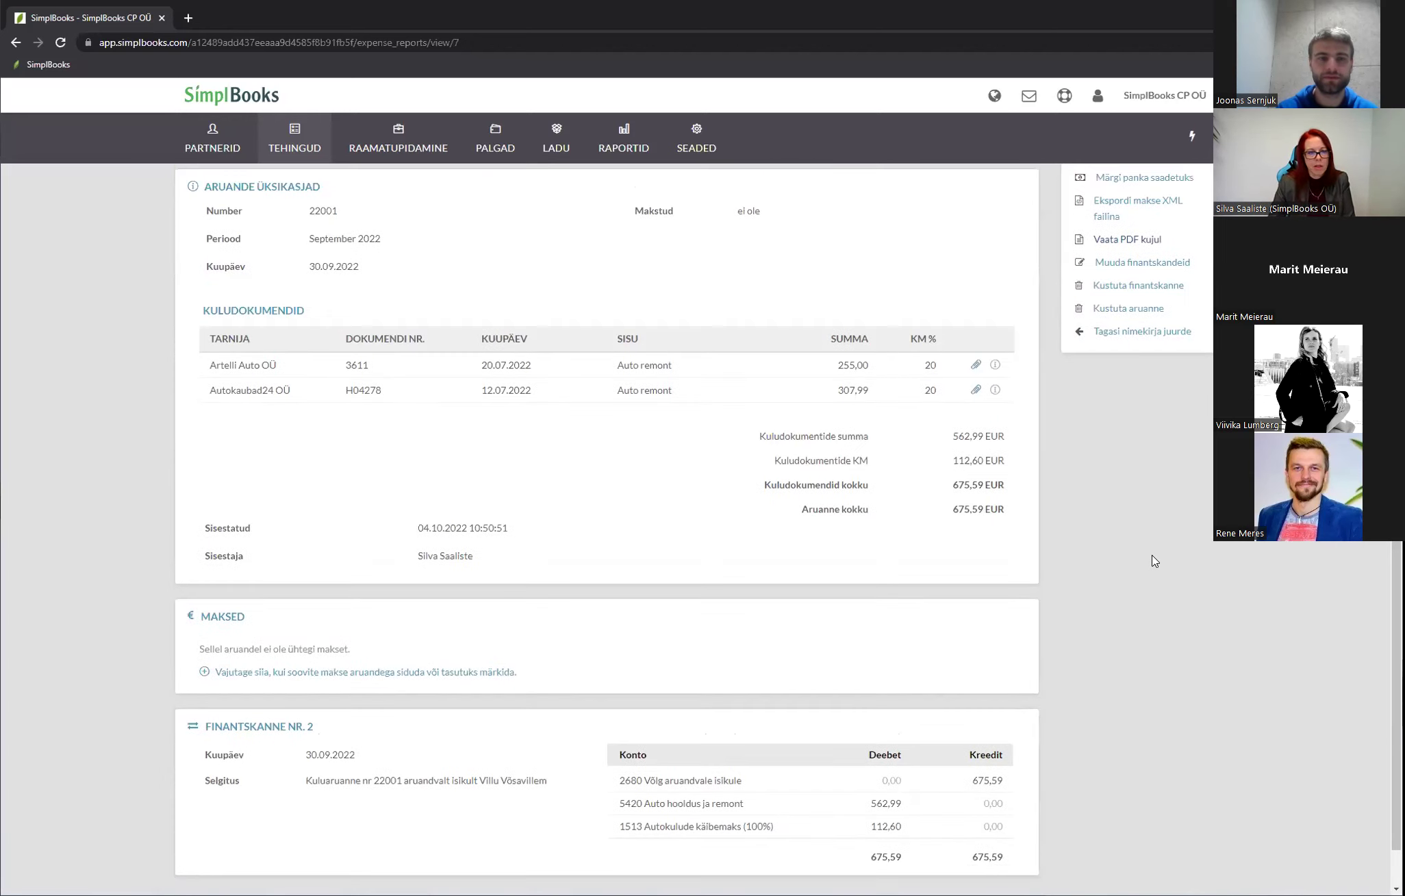
pyautogui.scroll(3, 1154, 561)
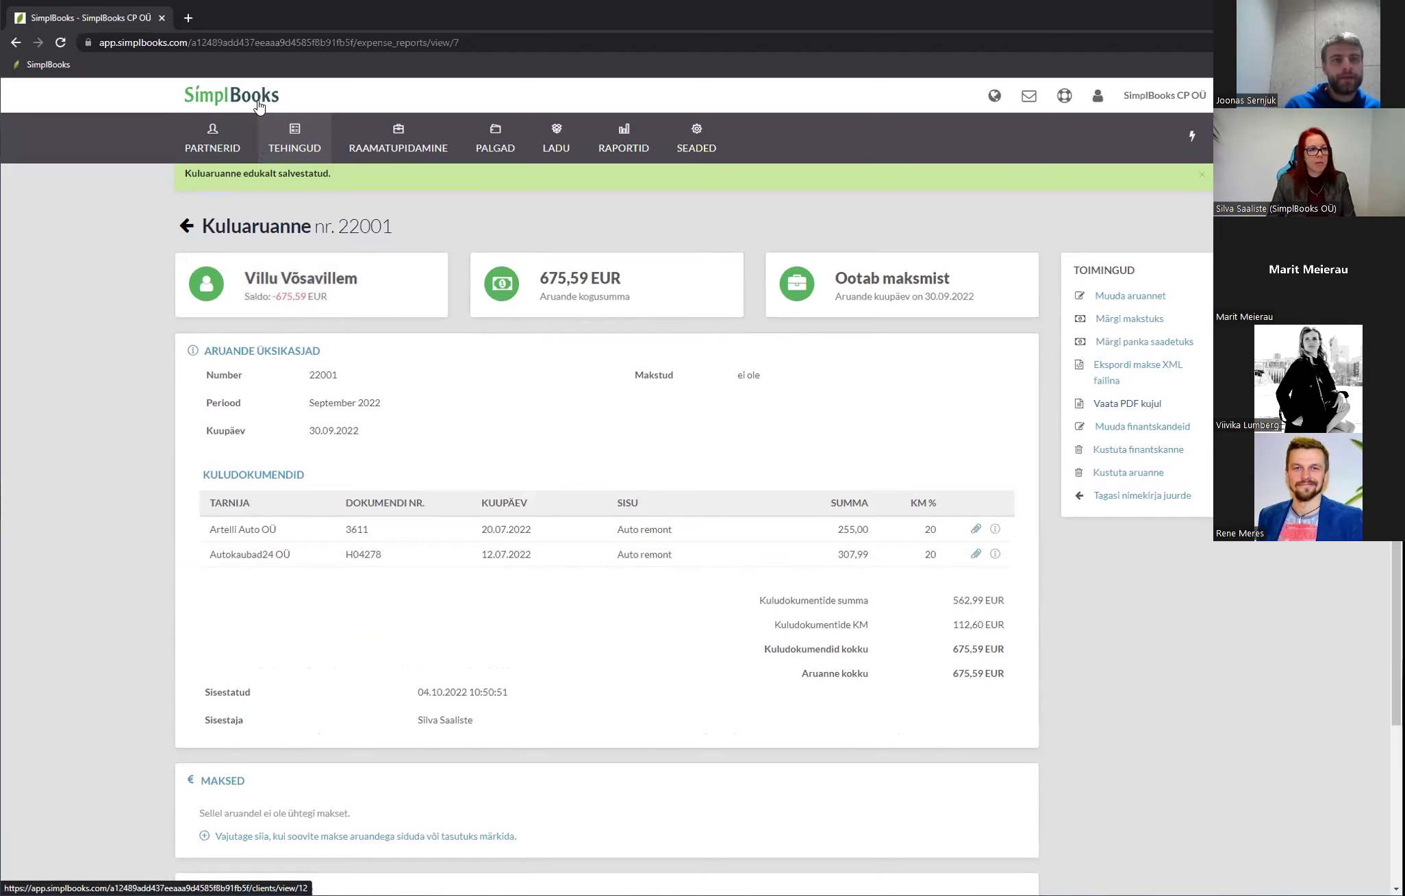
pyautogui.click(299, 296)
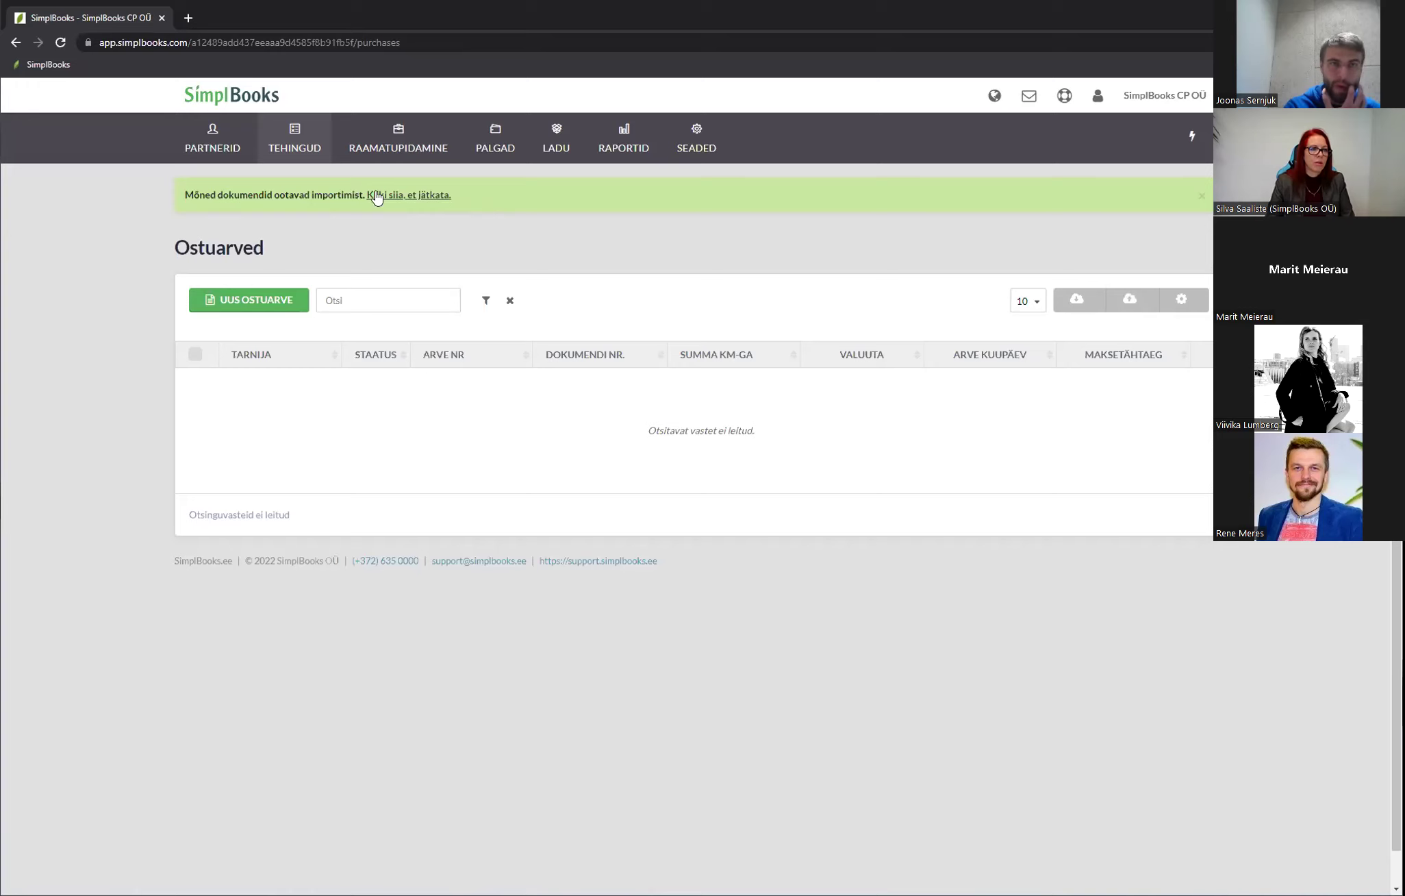
# Open the imported Jazz Pesulad OÜ CostPocket receipt as a new purchase invoice
pyautogui.click(440, 199)
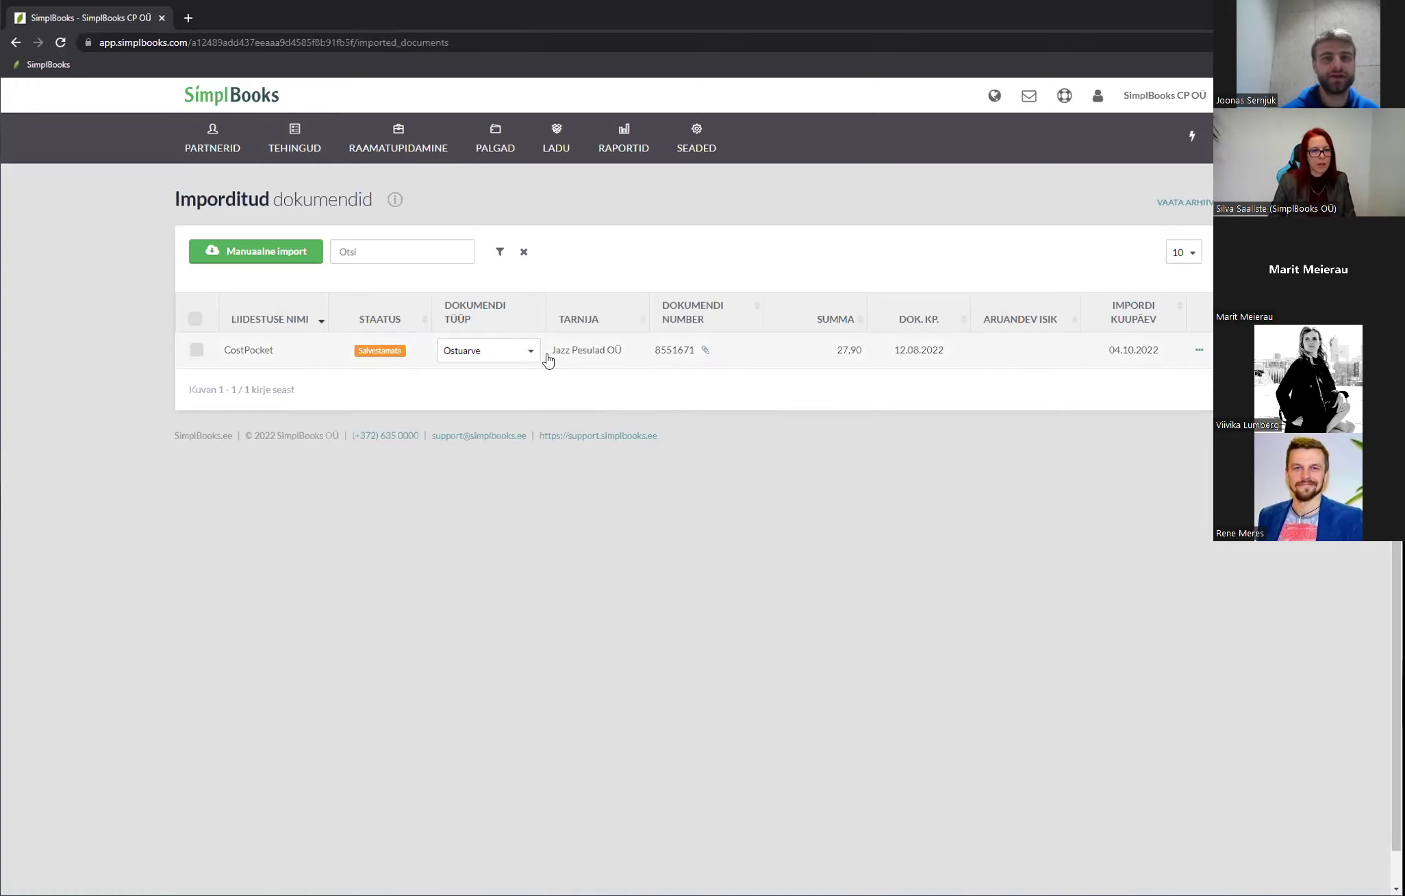
pyautogui.click(584, 357)
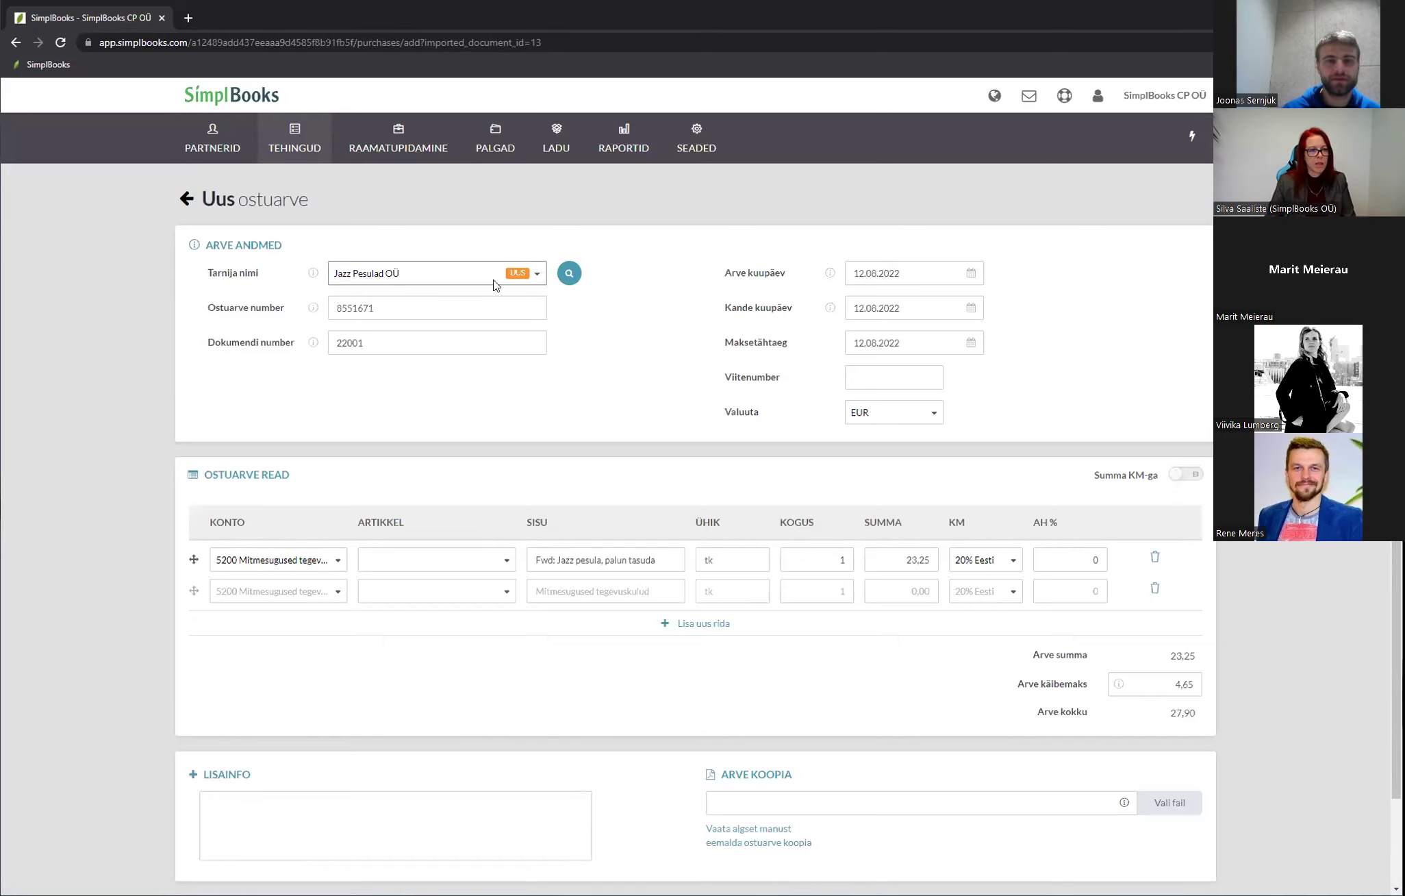
pyautogui.scroll(-2, 1051, 433)
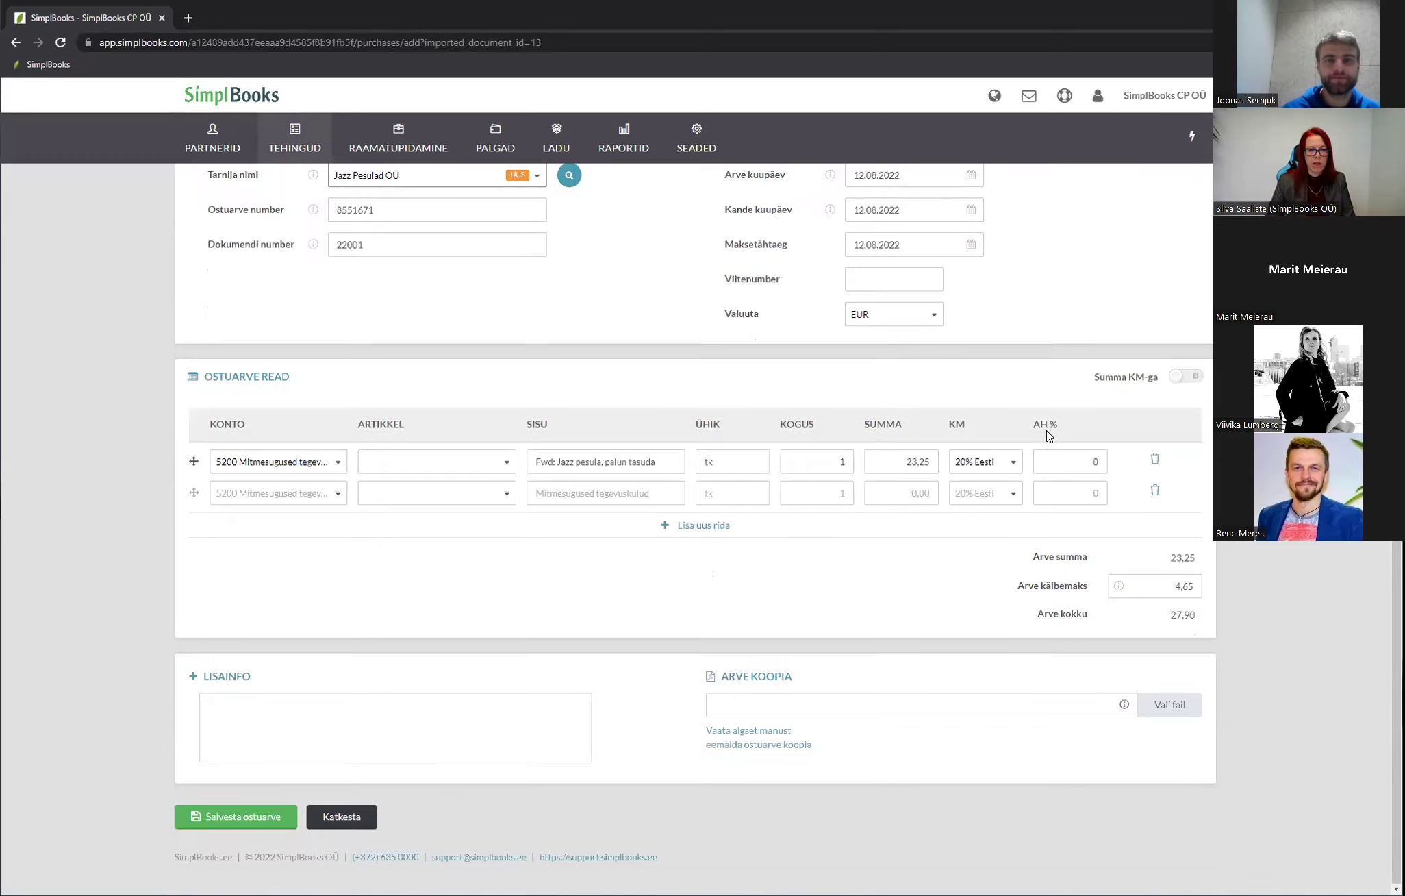
# Book the invoice line to 5420 with 20% Autokulud (100%) VAT and save the invoice
pyautogui.click(276, 464)
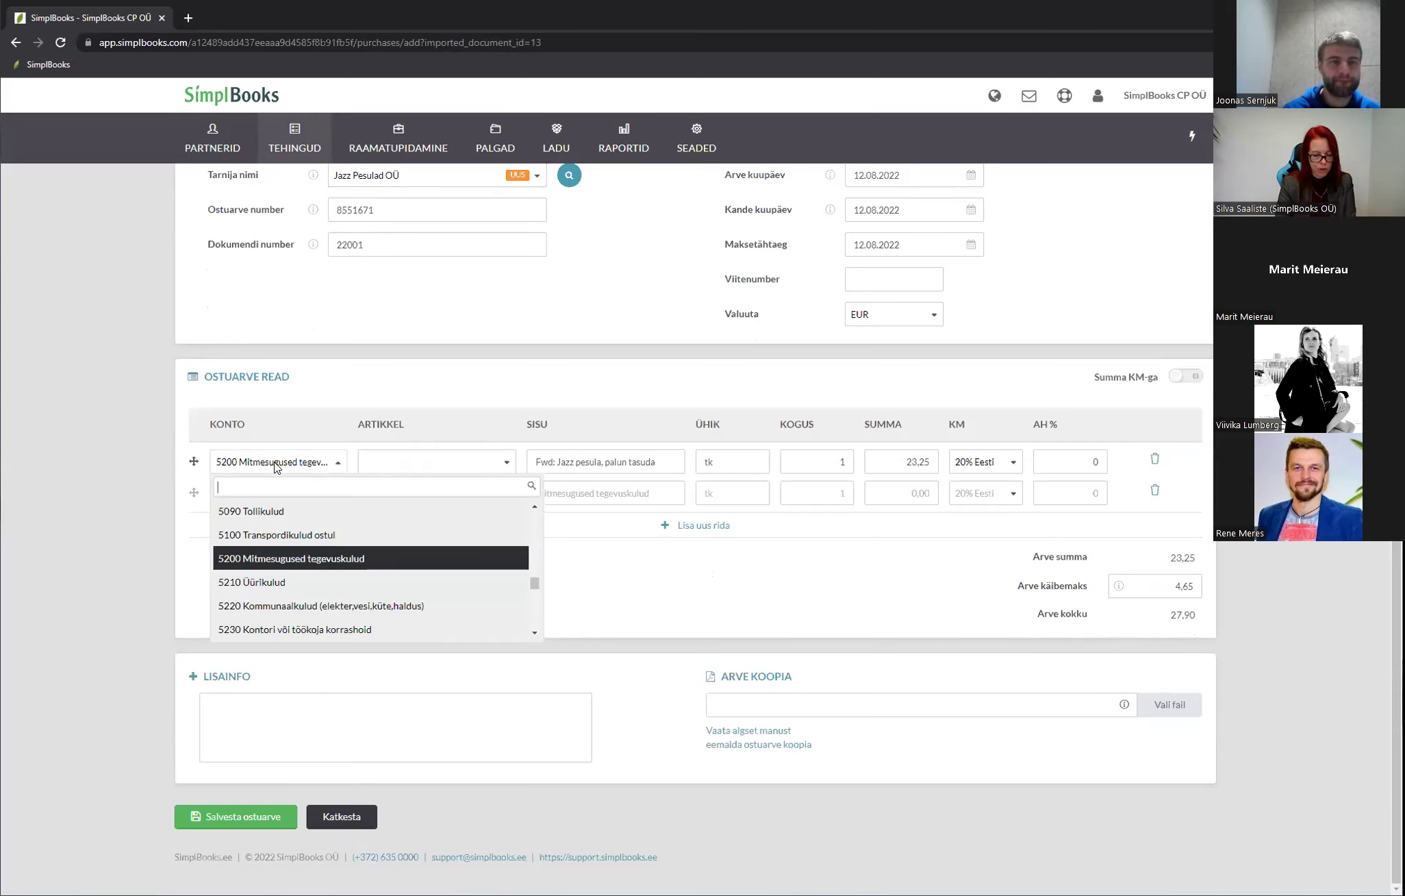
pyautogui.write('auto')
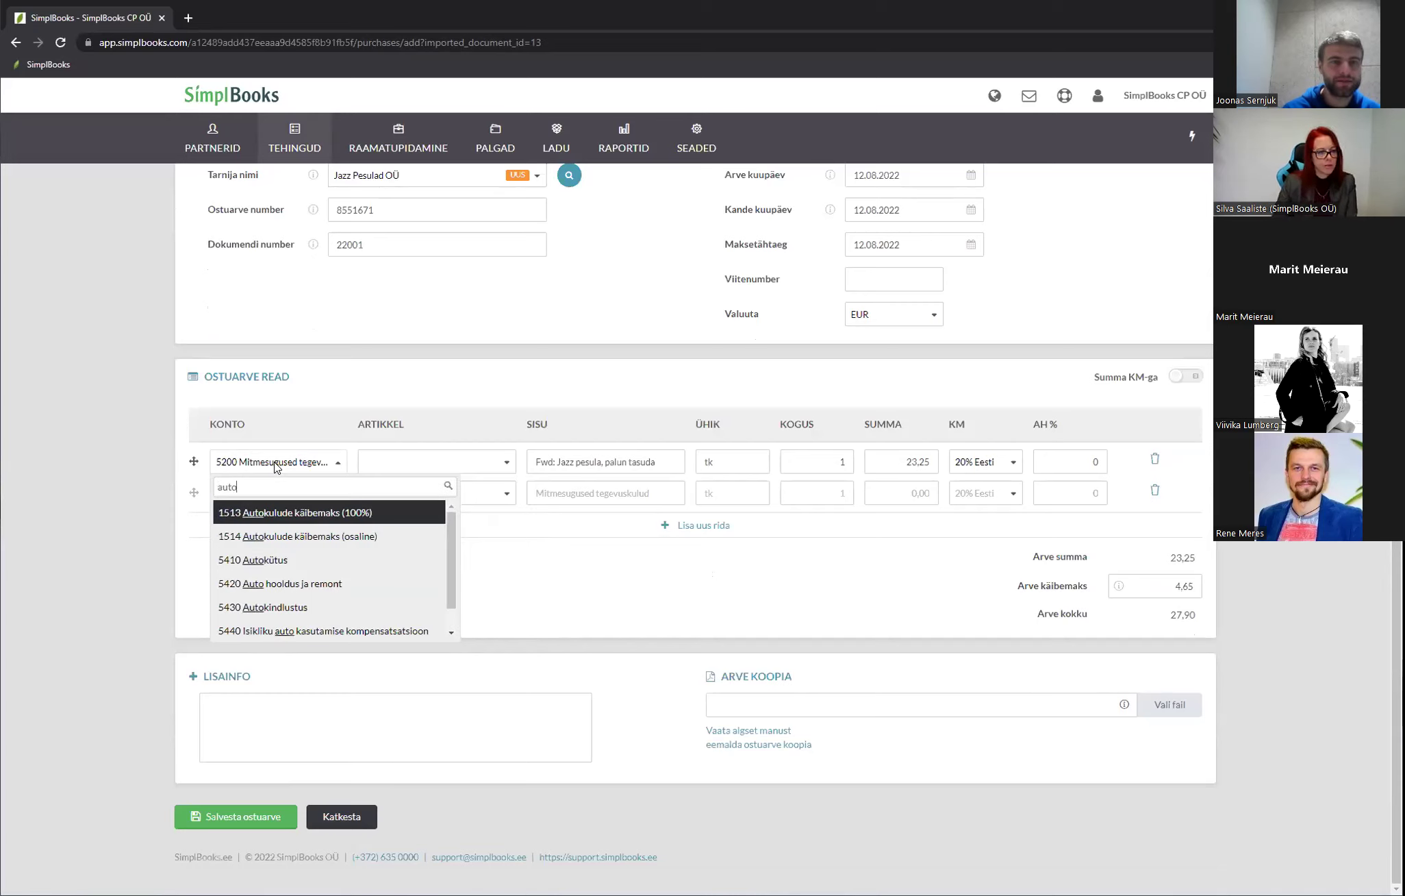
pyautogui.click(322, 585)
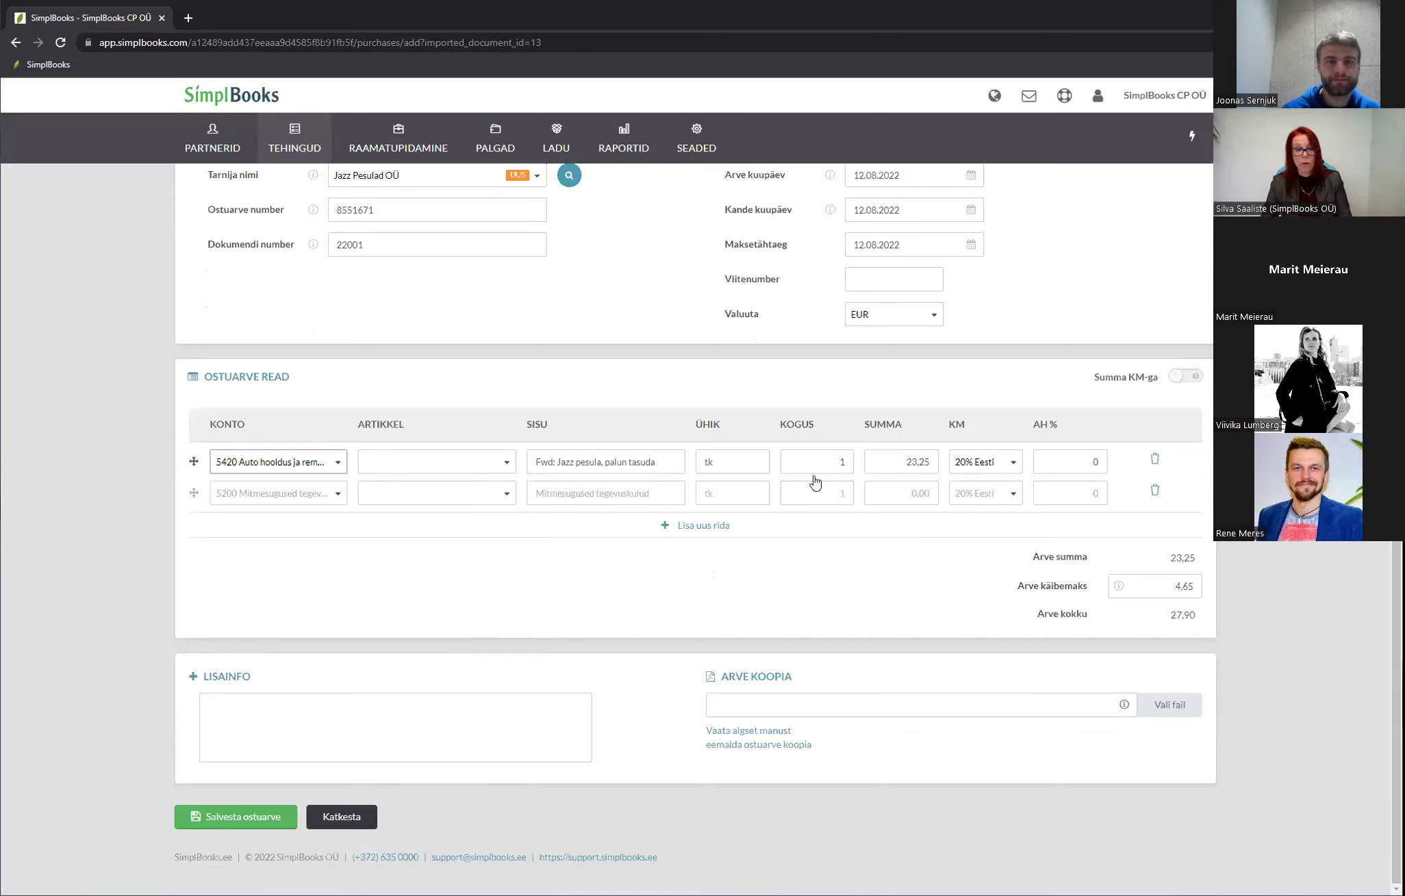
pyautogui.click(973, 466)
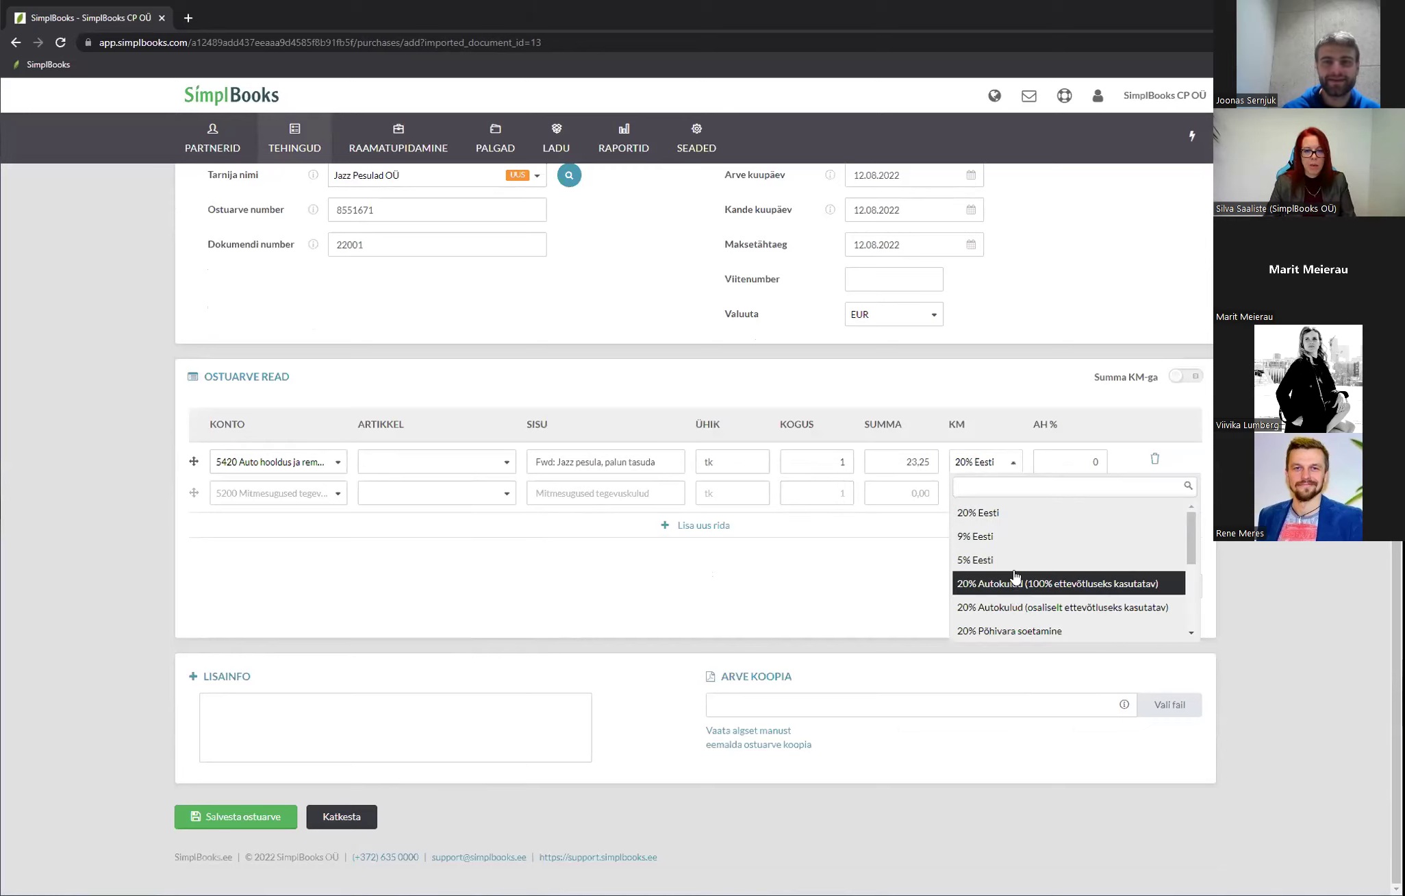
pyautogui.click(1016, 583)
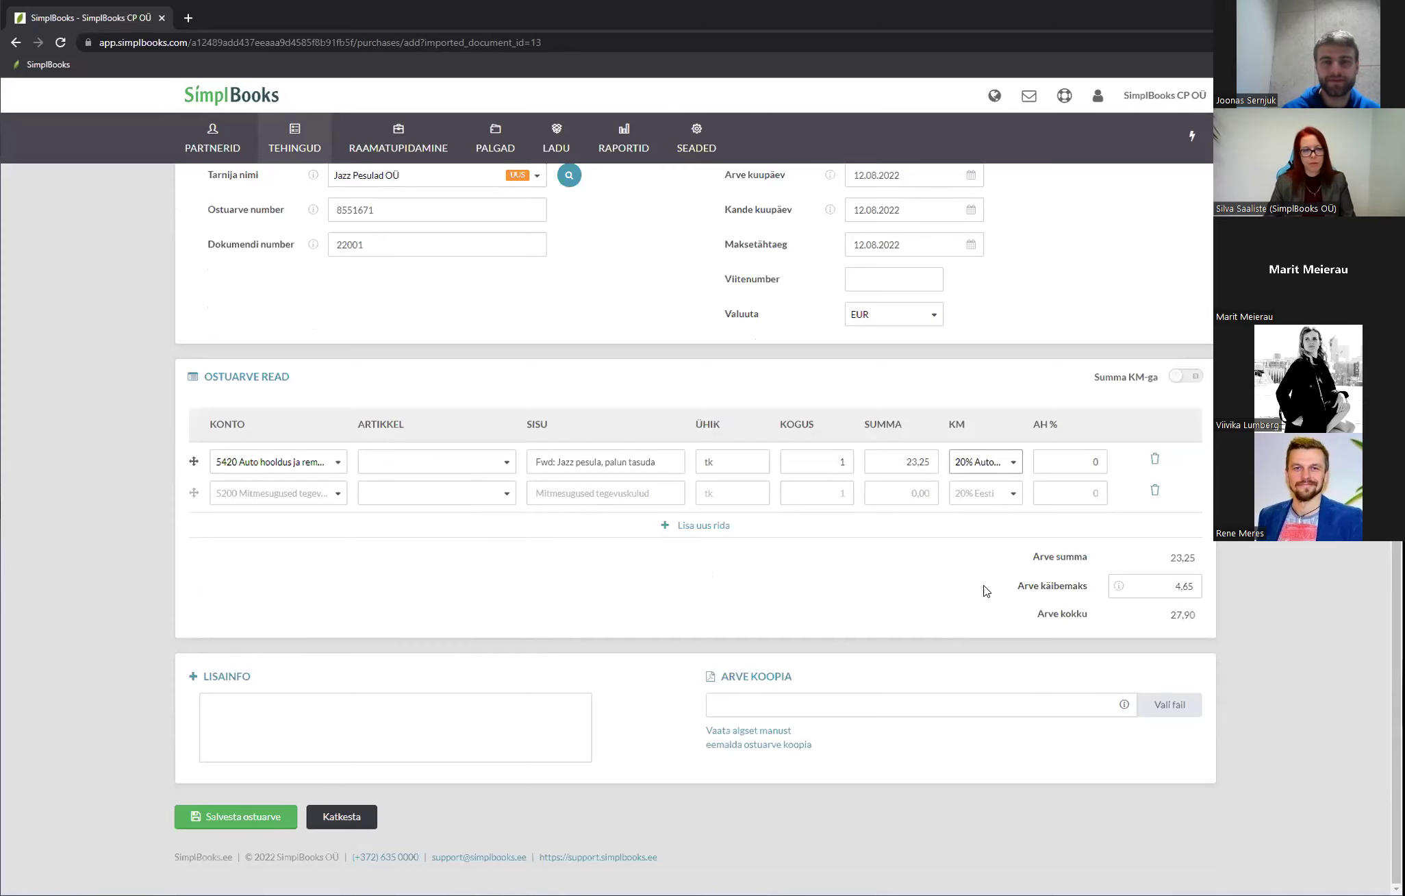
pyautogui.scroll(1, 963, 589)
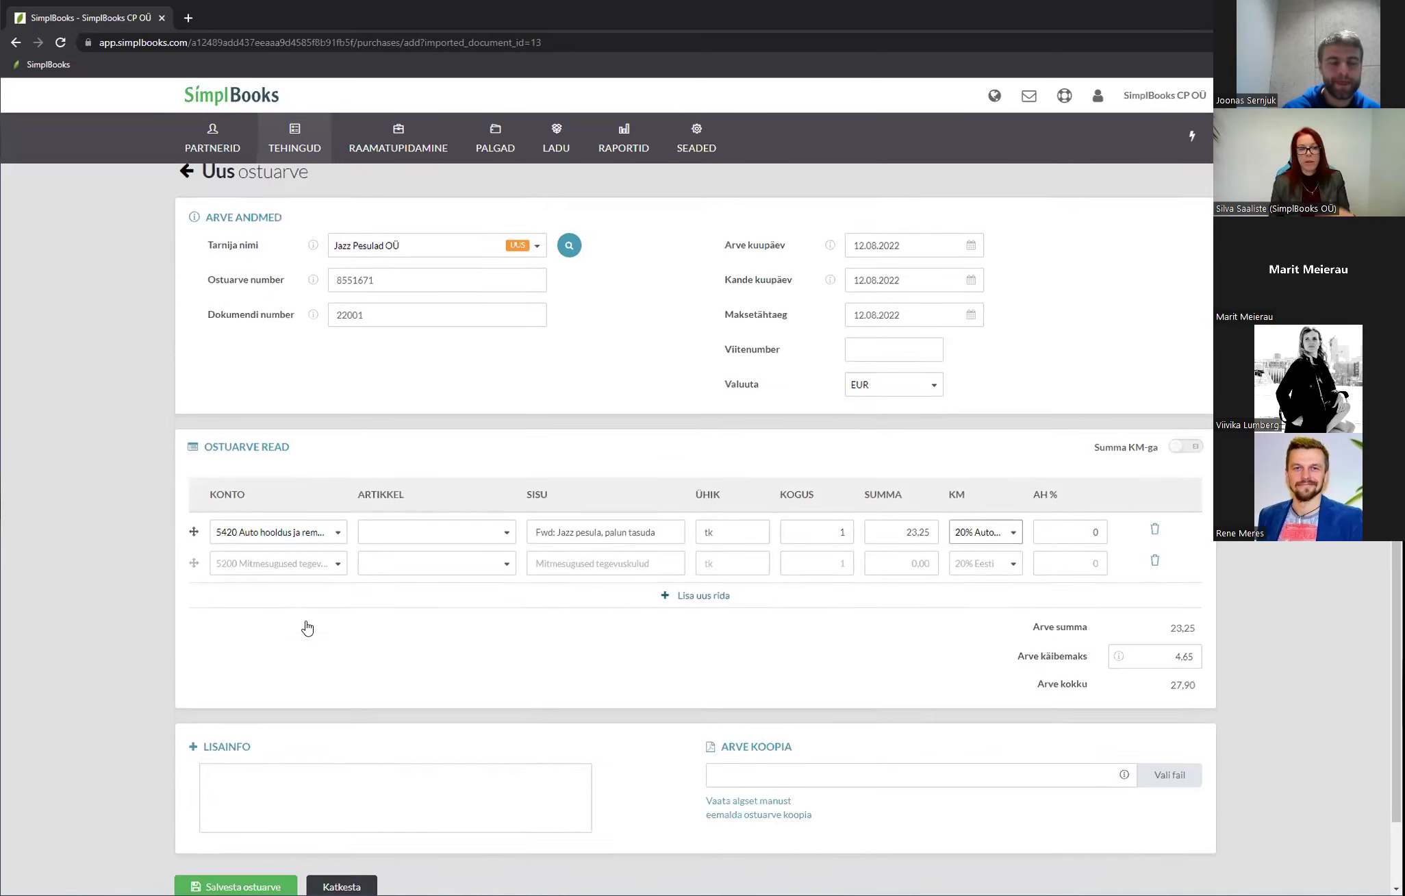
pyautogui.scroll(-1, 306, 628)
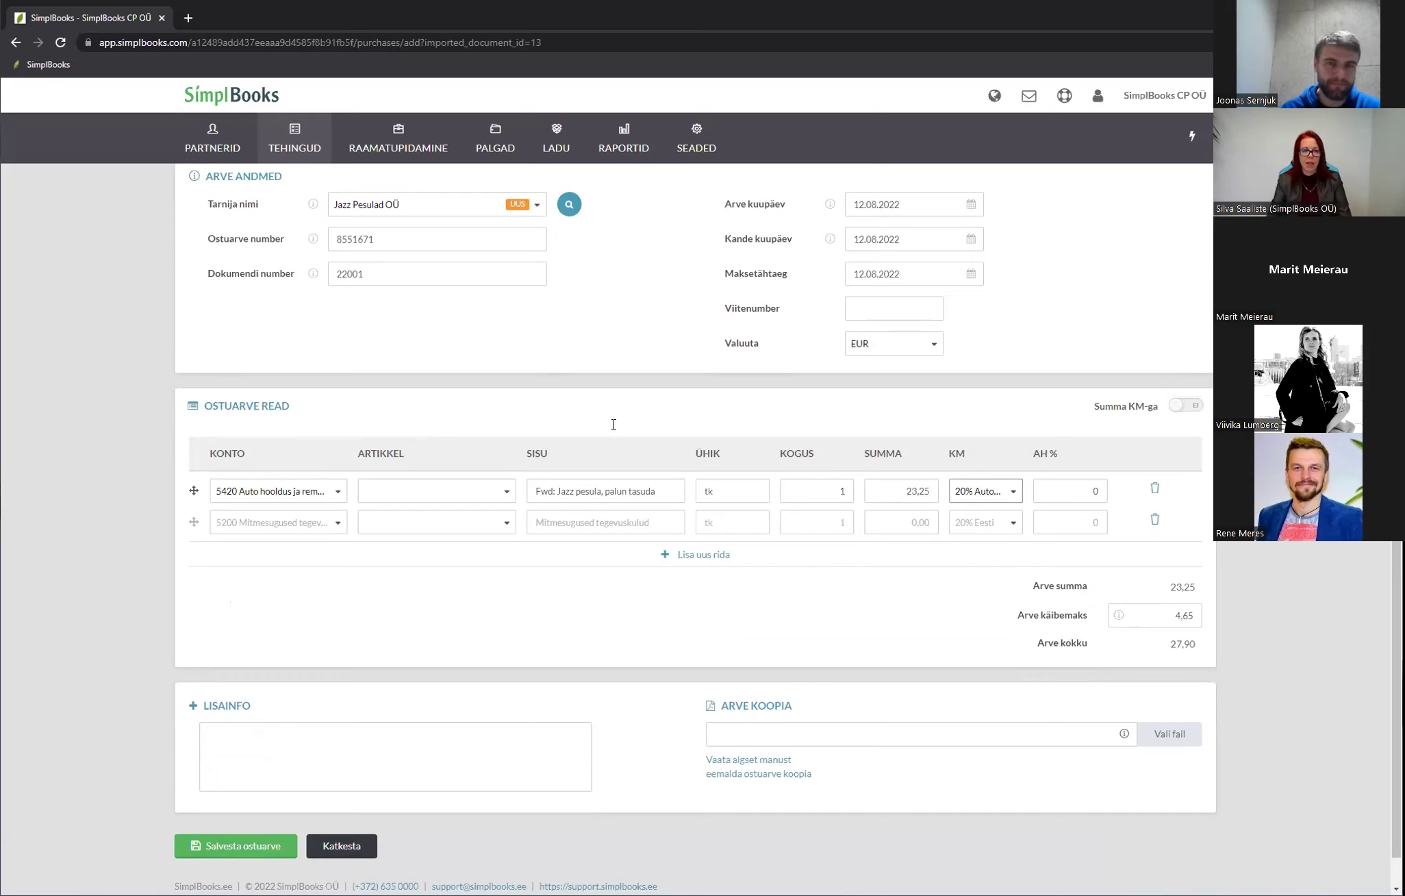
pyautogui.click(252, 846)
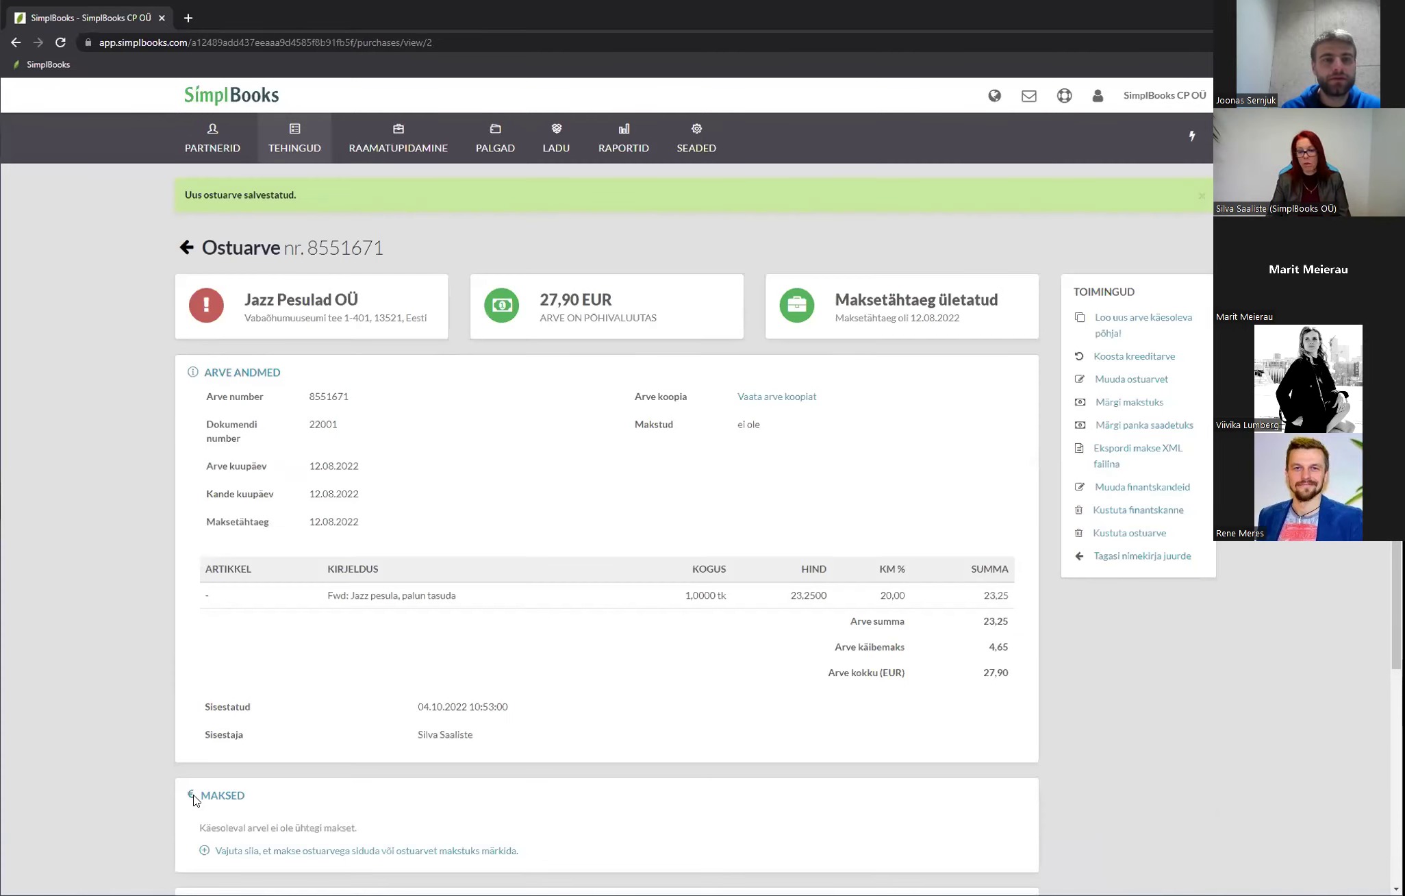
# Mark invoice 8551671 as sent to the bank and return to the Ostuarved list
pyautogui.click(1166, 432)
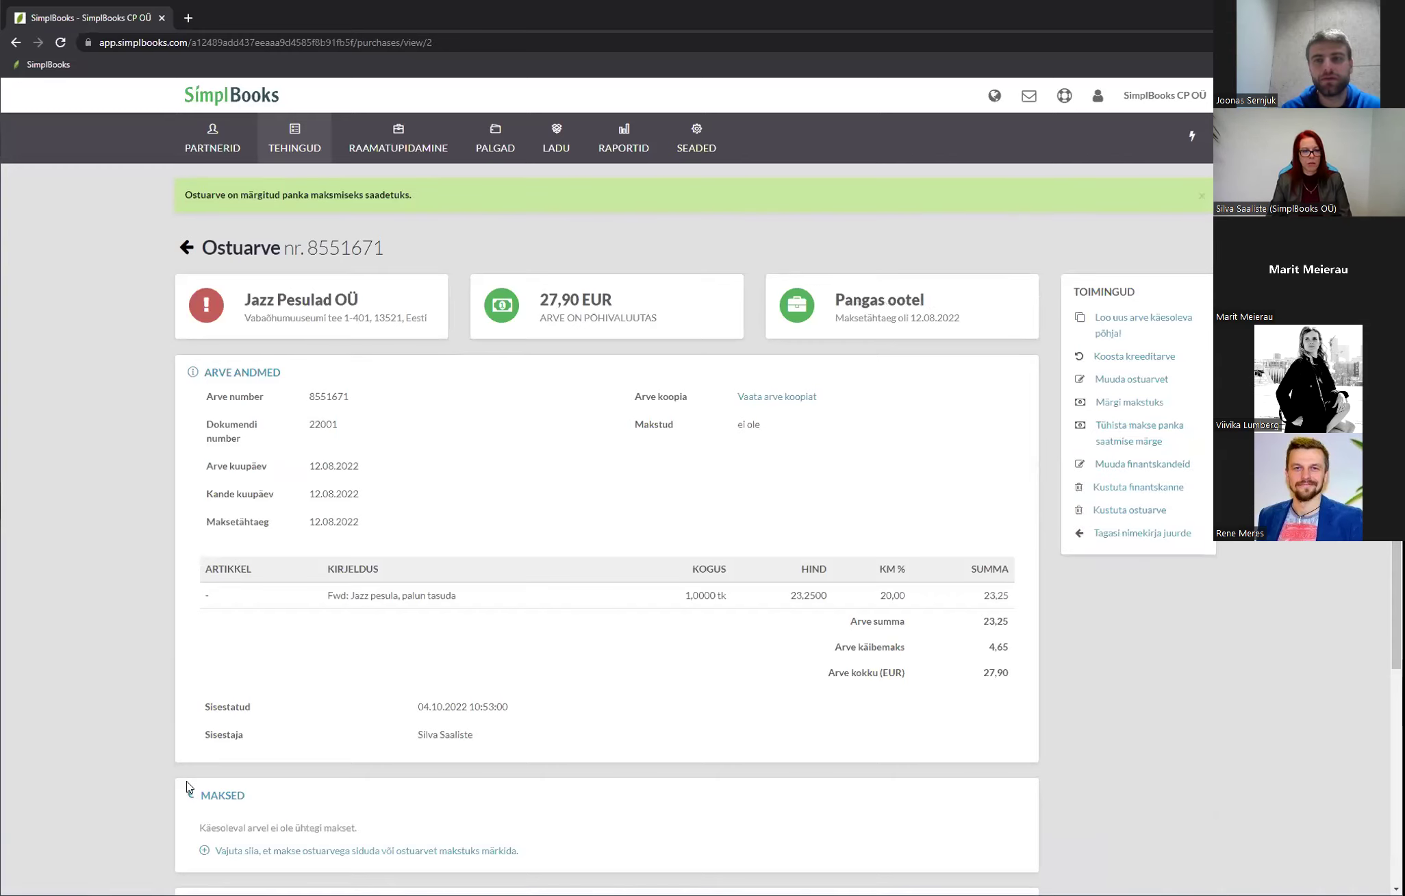
pyautogui.click(186, 248)
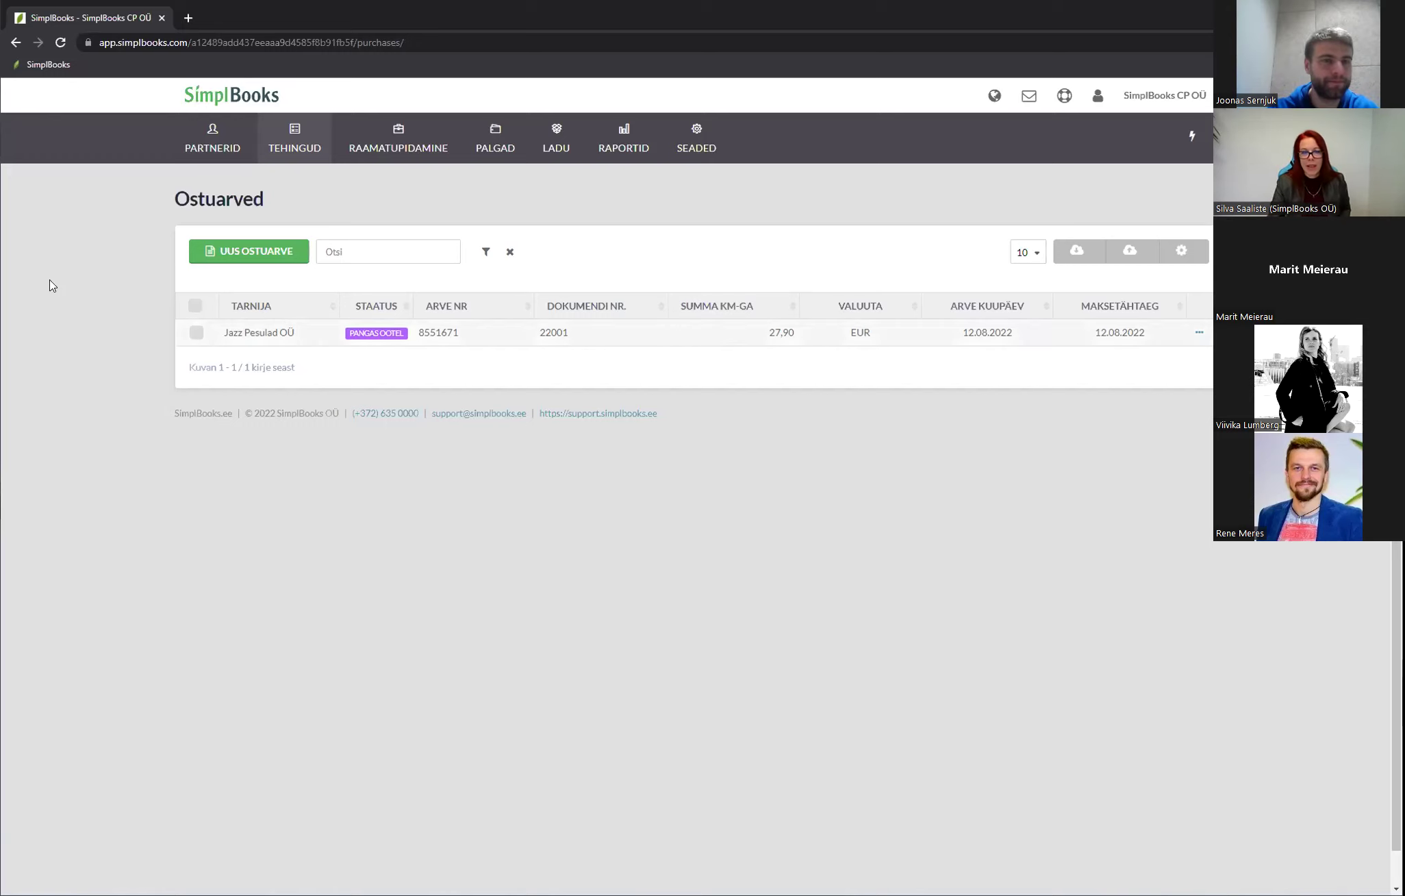
# Bring up the Dokumentide import window on the SimplBooks purchase invoices page, then close it
pyautogui.click(398, 144)
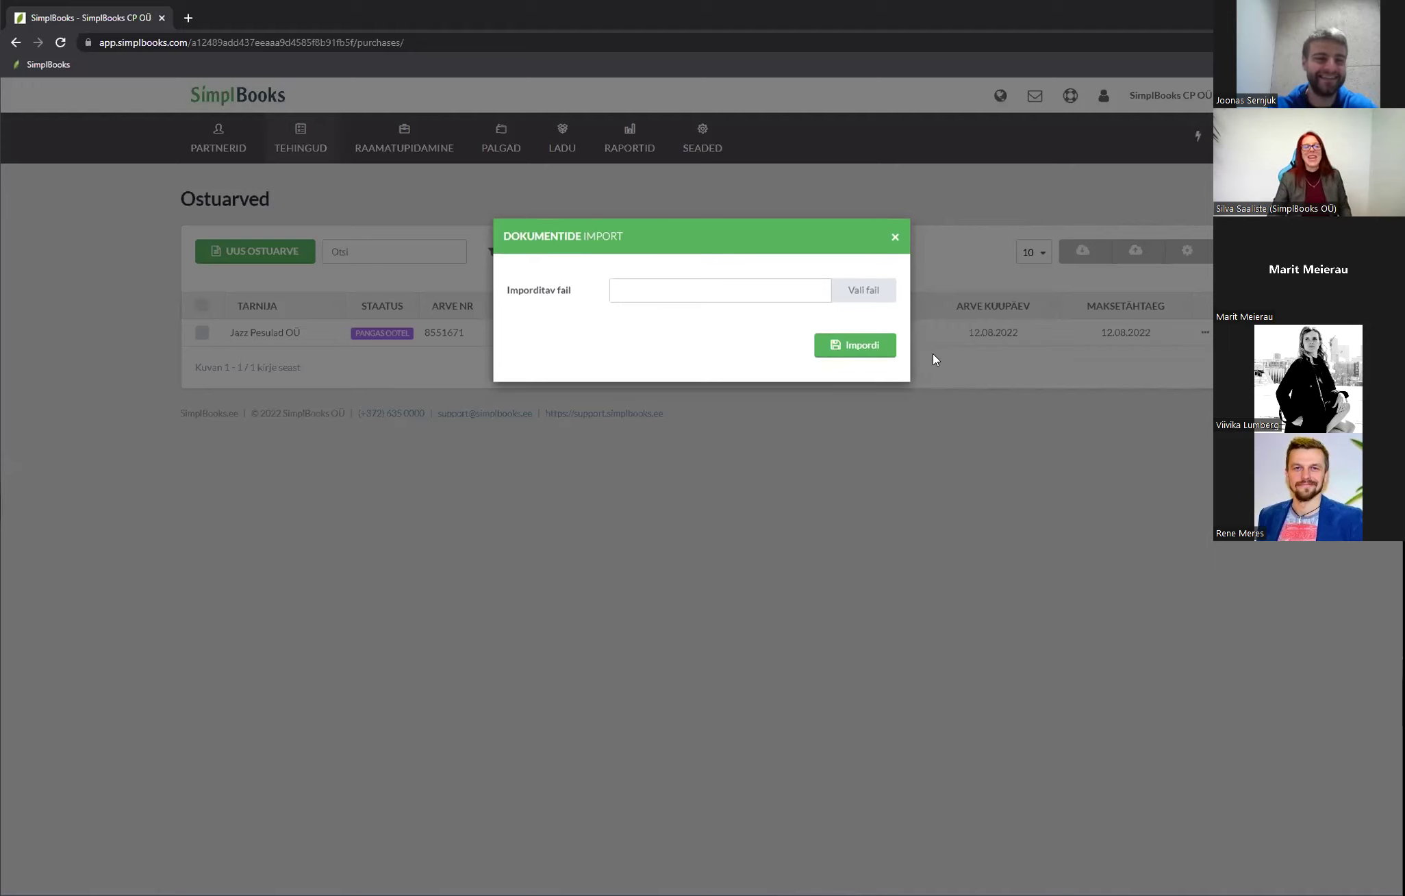
pyautogui.click(892, 353)
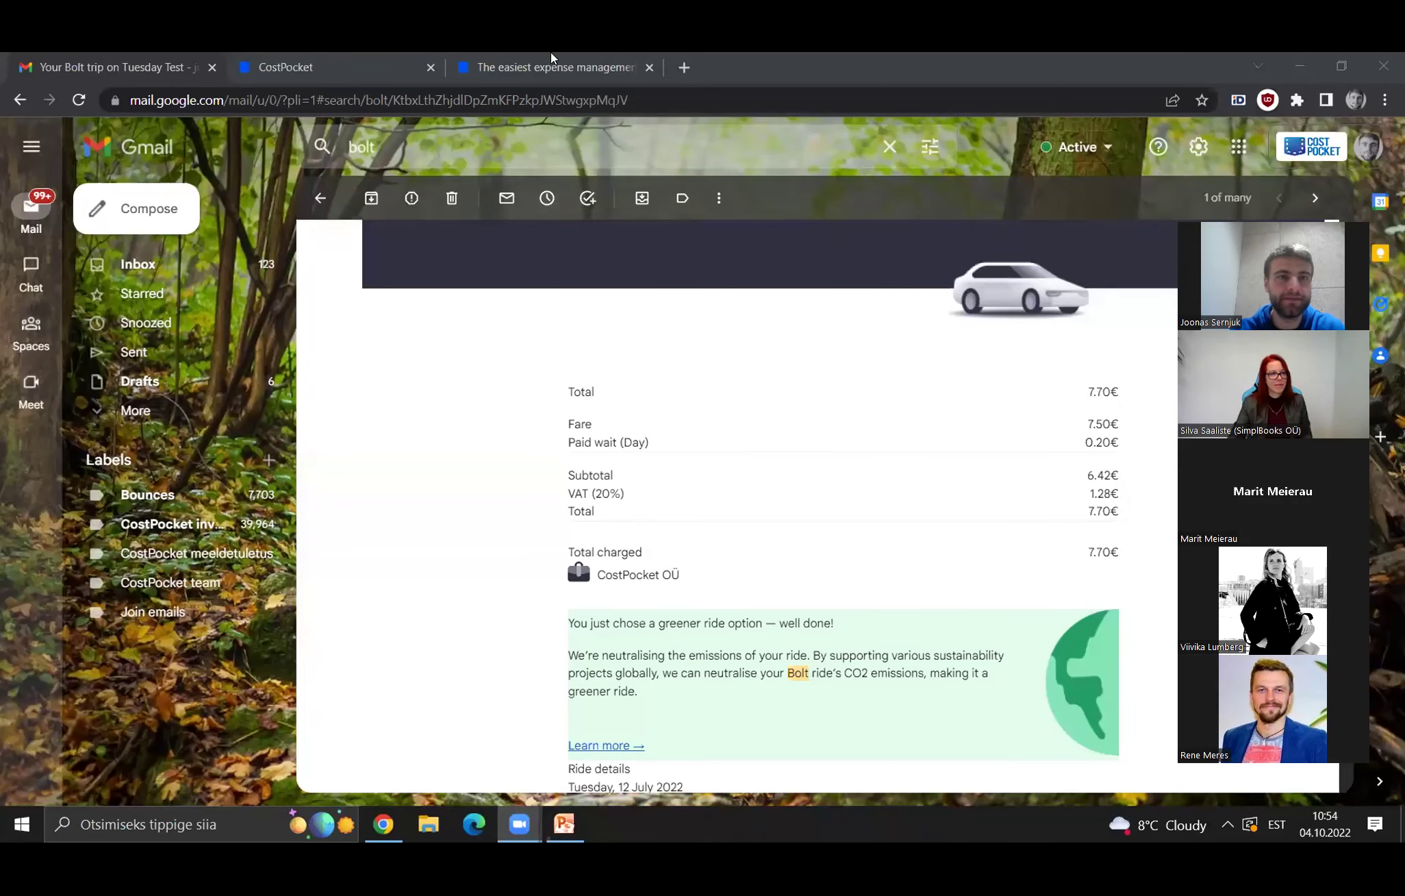
# Leave the Bolt receipt e-mail for the CostPocket receipts list
pyautogui.click(321, 66)
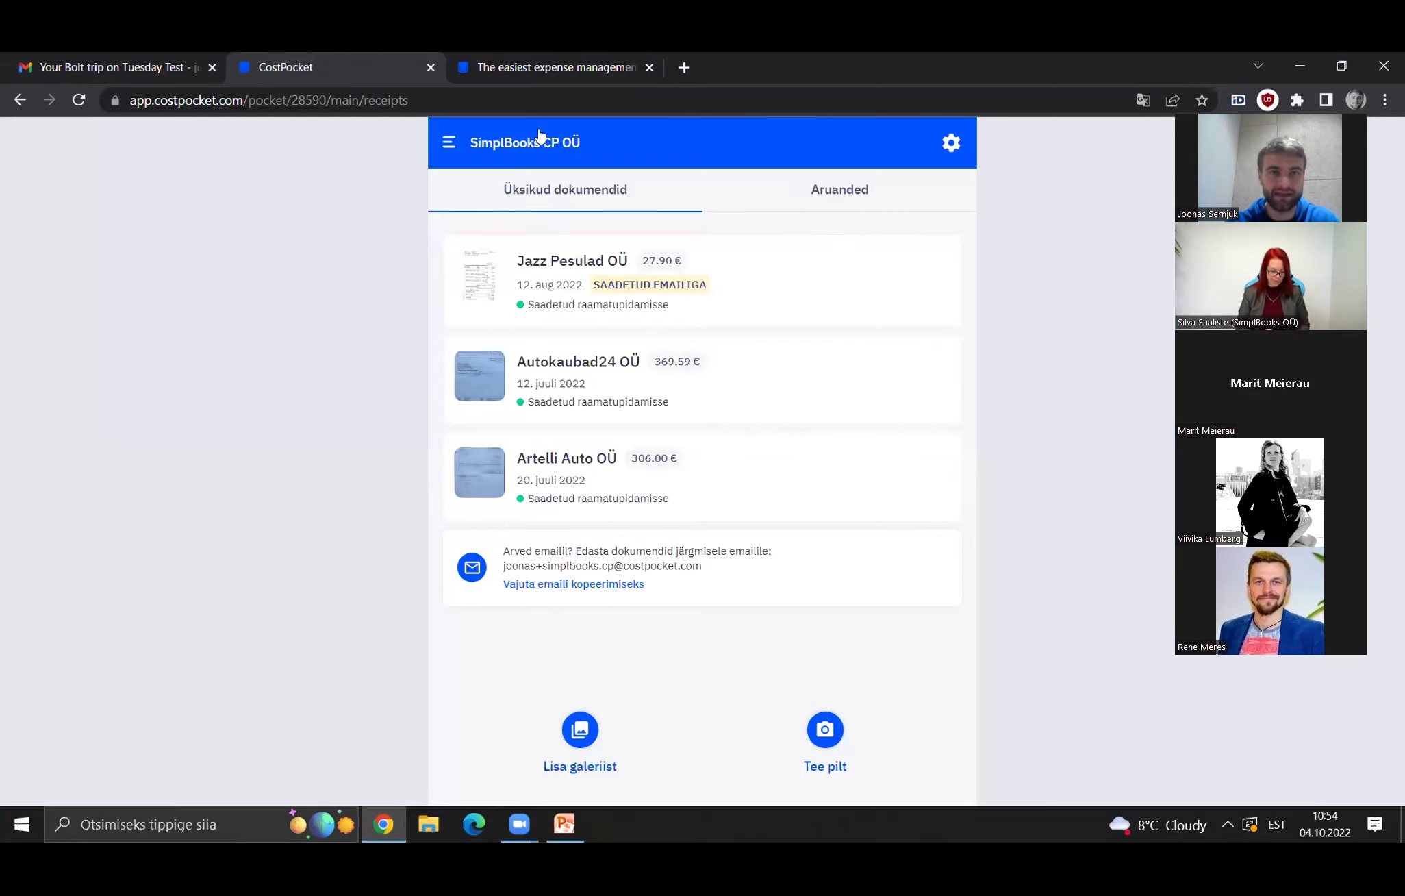
# Start a new Lähetusaruanne to Läti running 26–29 September 2022
pyautogui.click(808, 188)
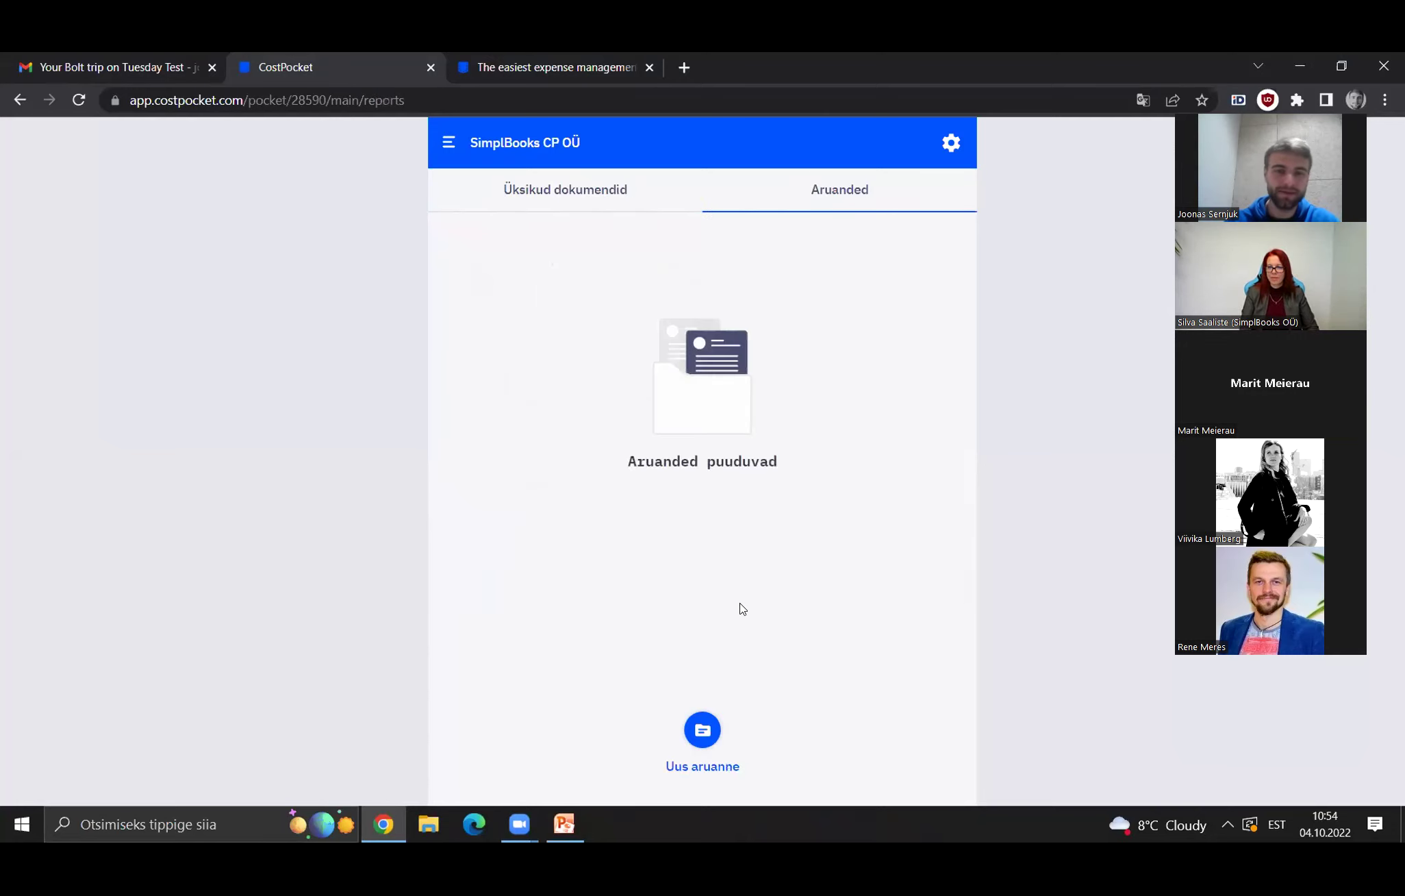
pyautogui.click(697, 731)
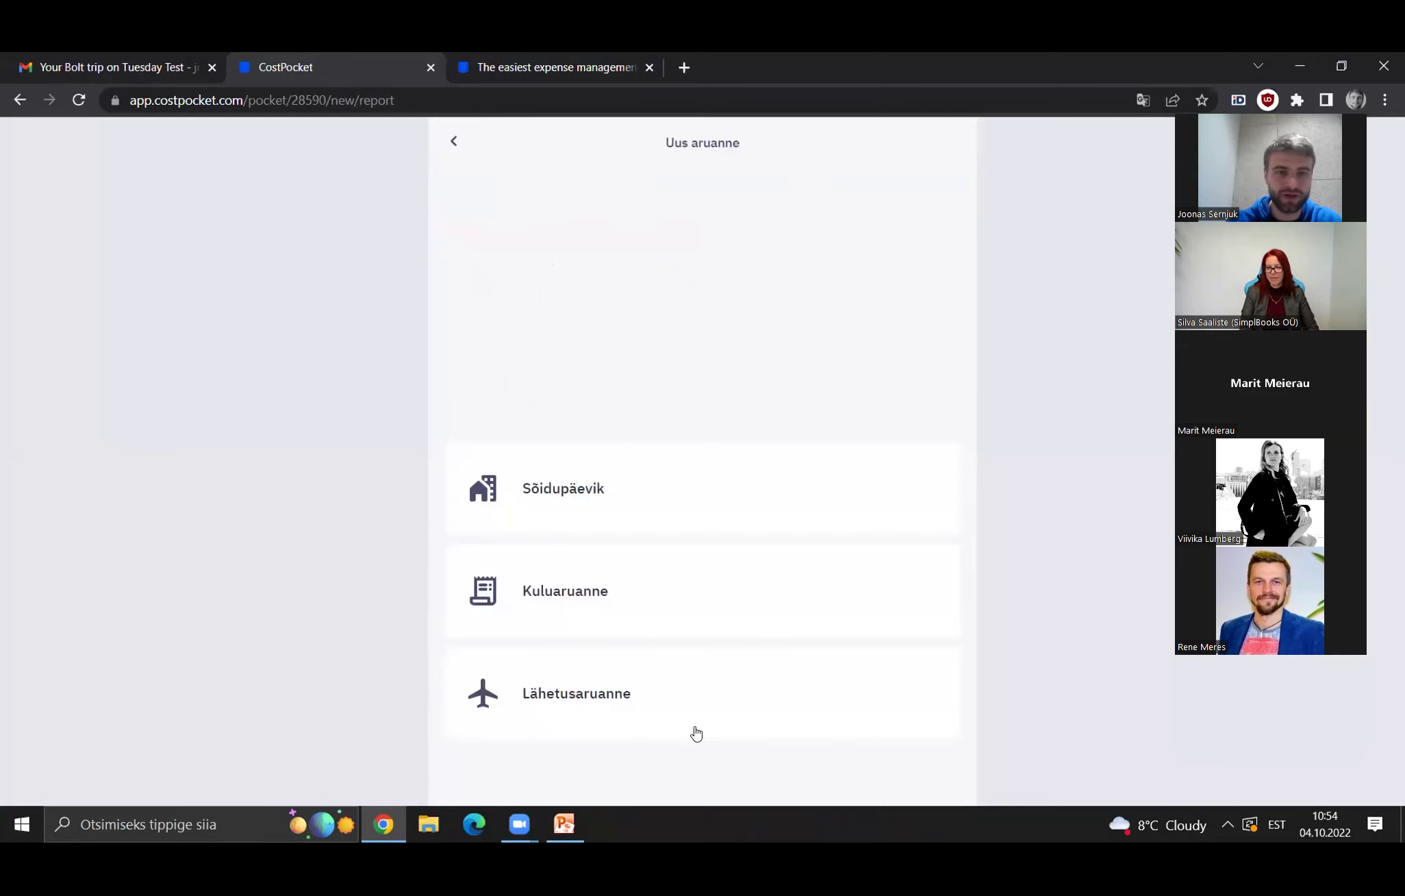
pyautogui.click(593, 697)
pyautogui.click(936, 209)
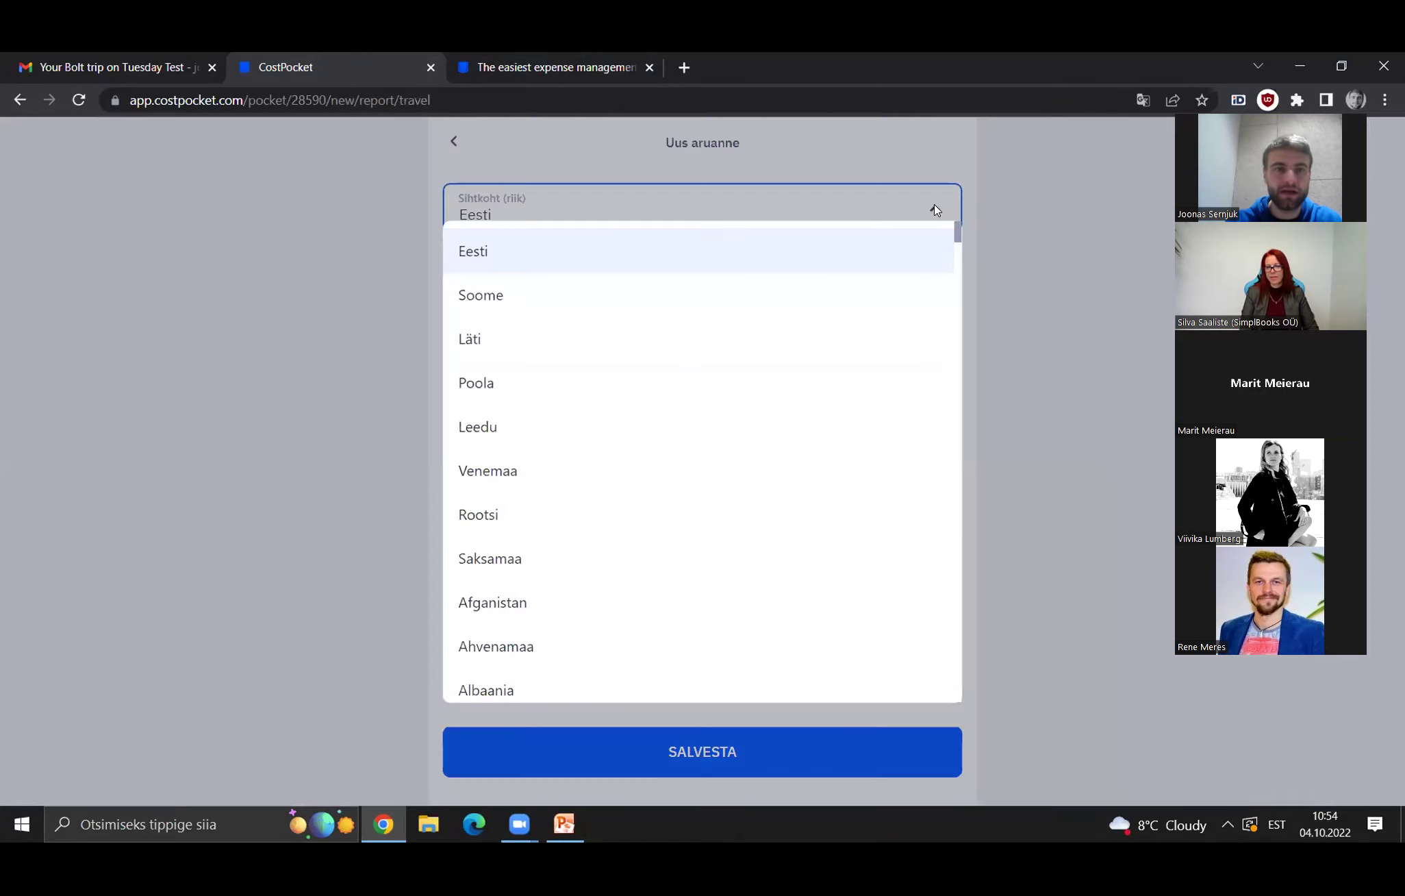
pyautogui.click(585, 335)
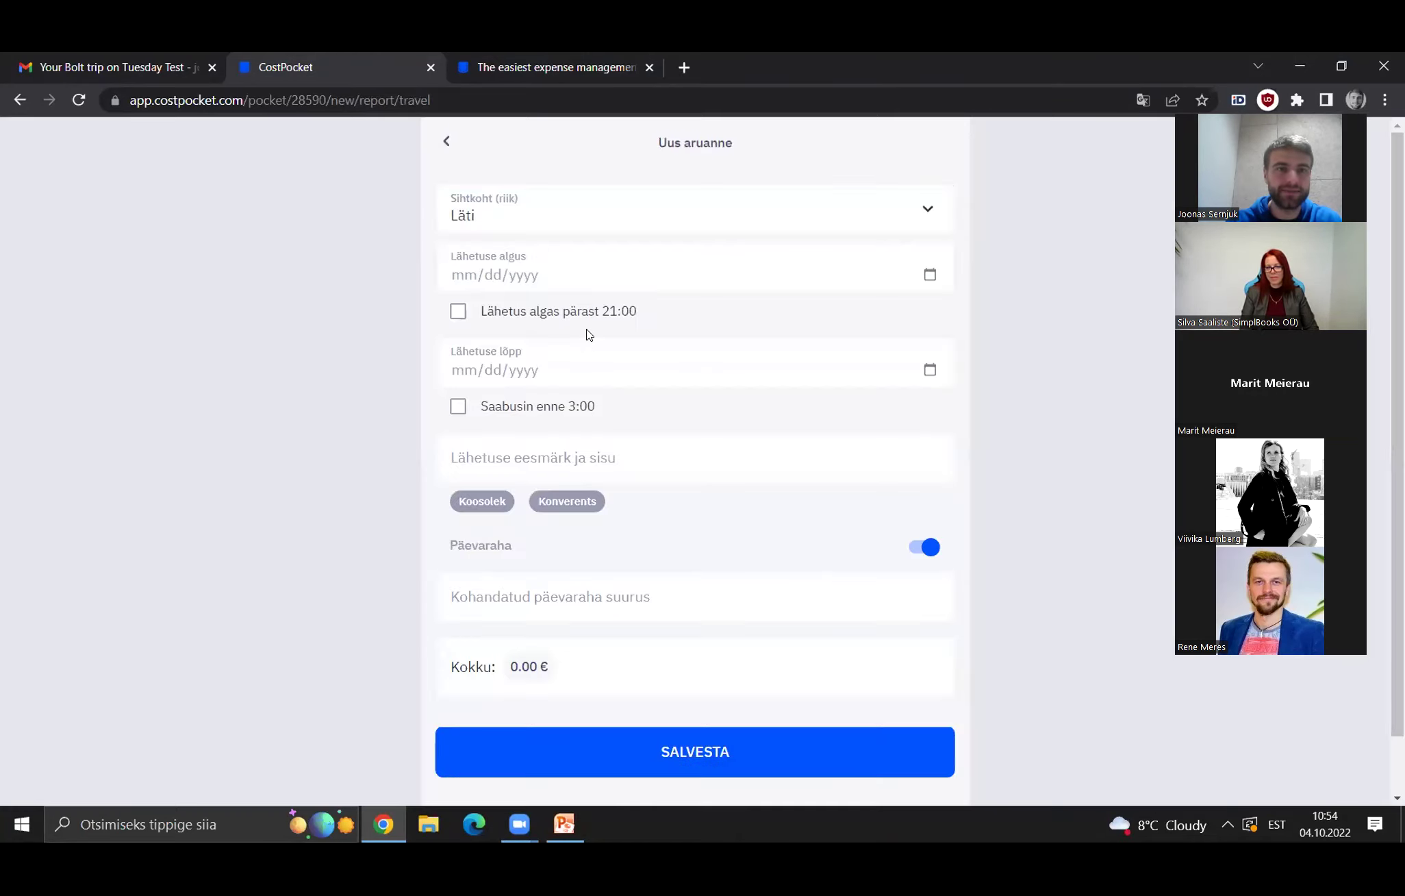
pyautogui.click(929, 276)
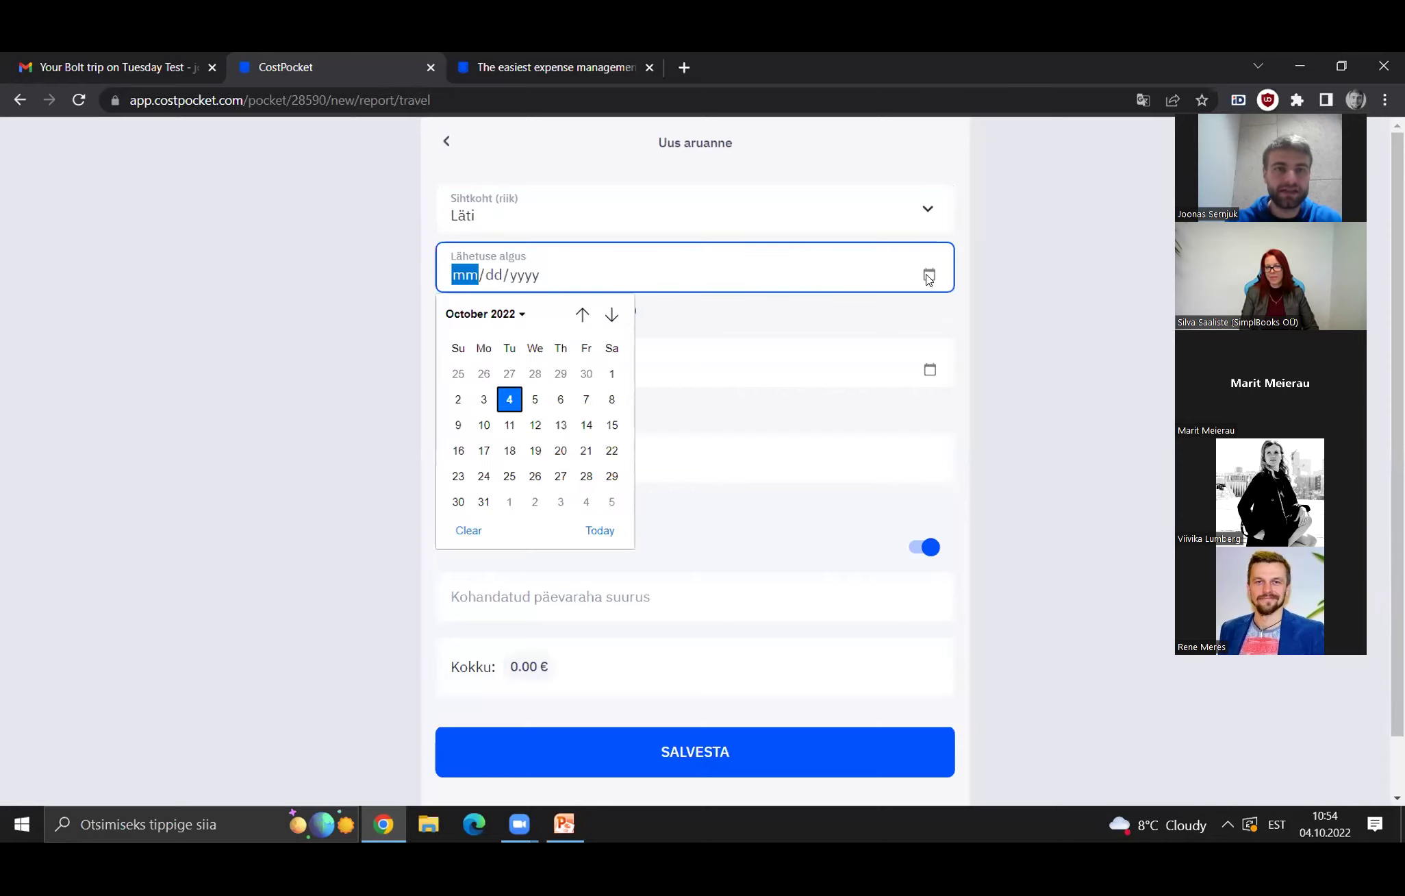
pyautogui.click(484, 376)
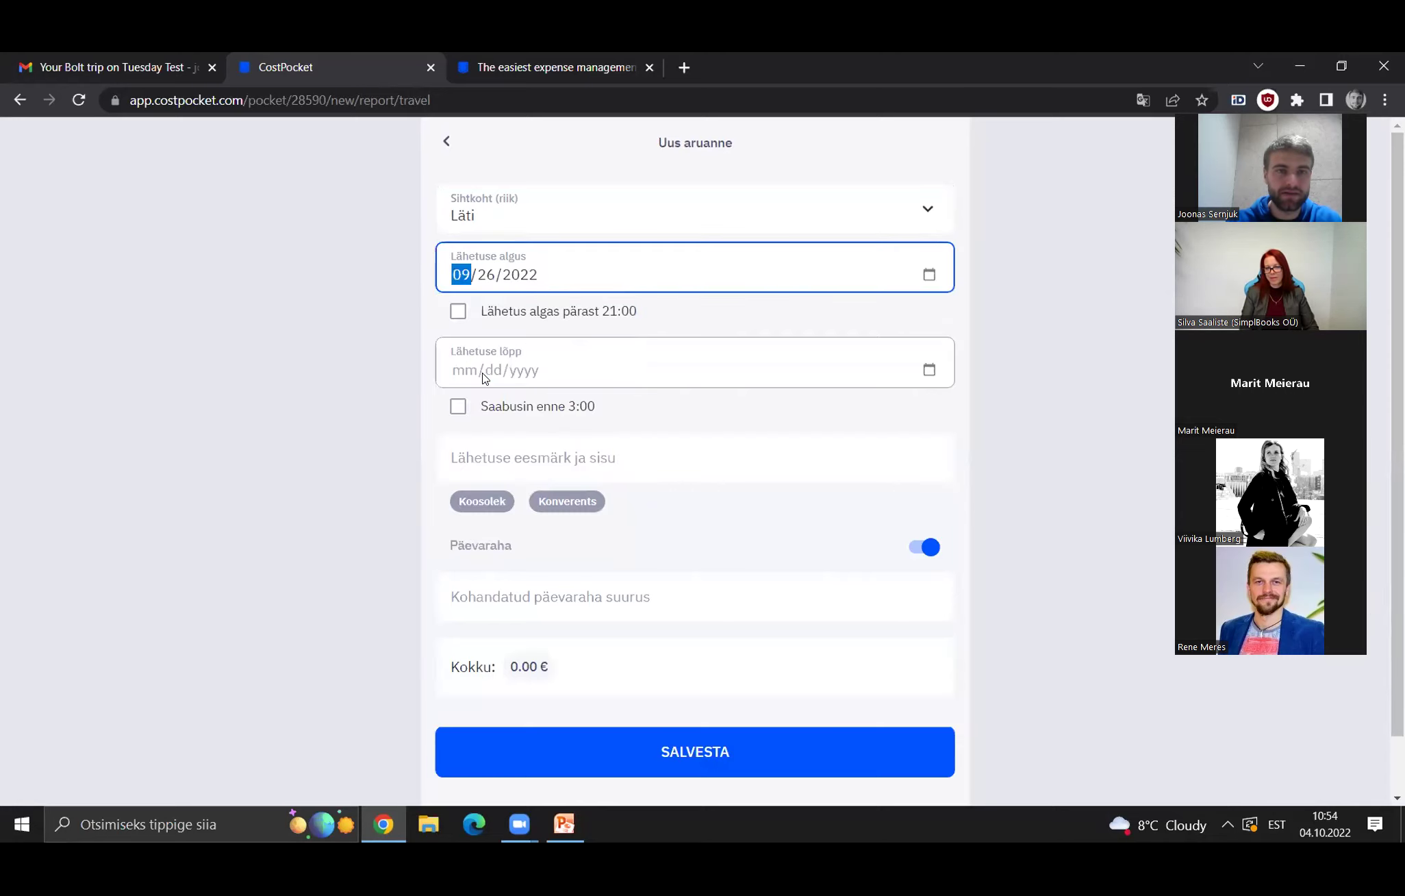
pyautogui.click(929, 370)
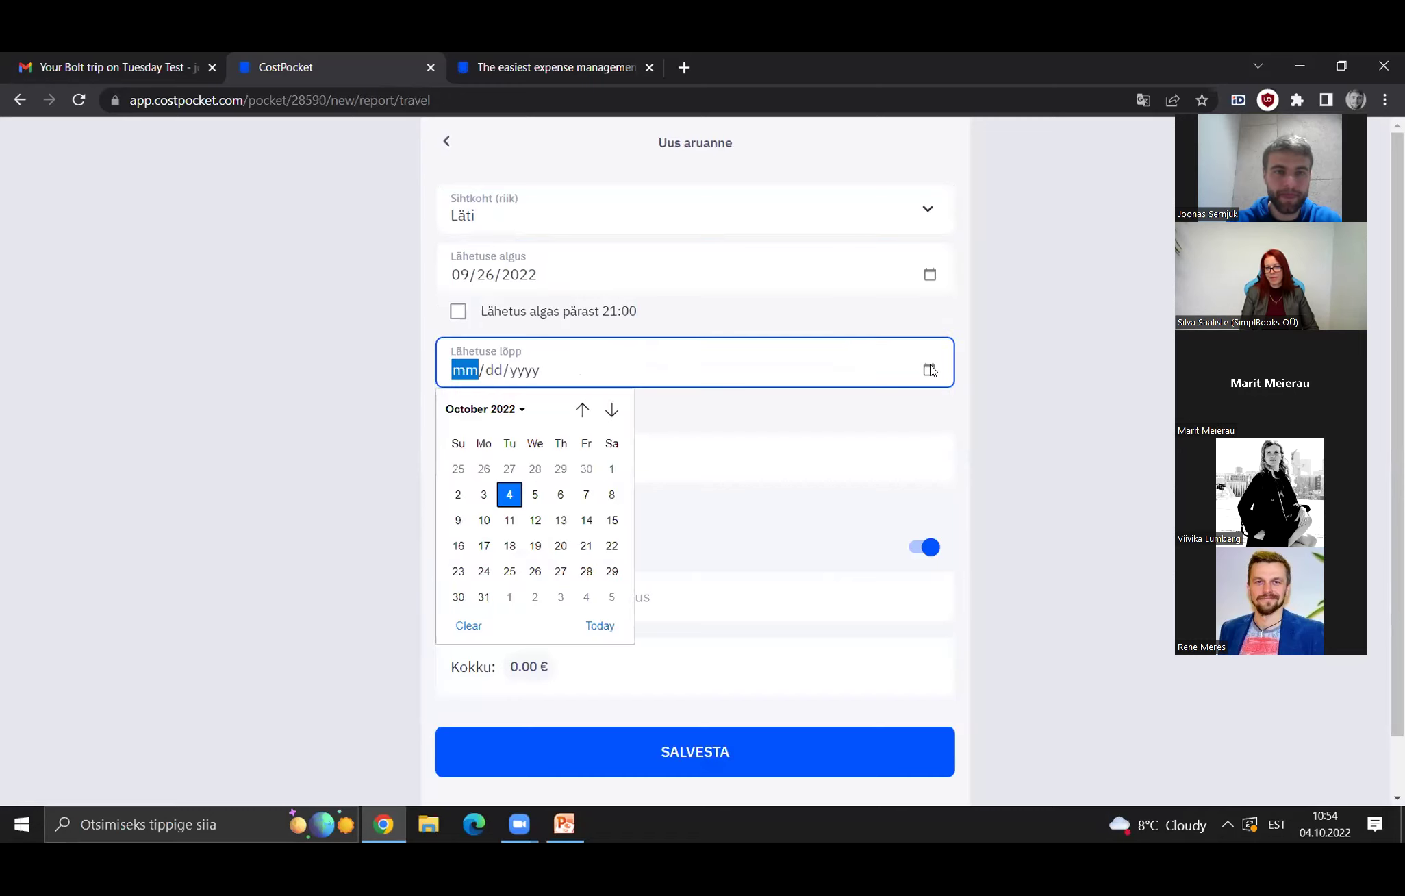
pyautogui.click(561, 468)
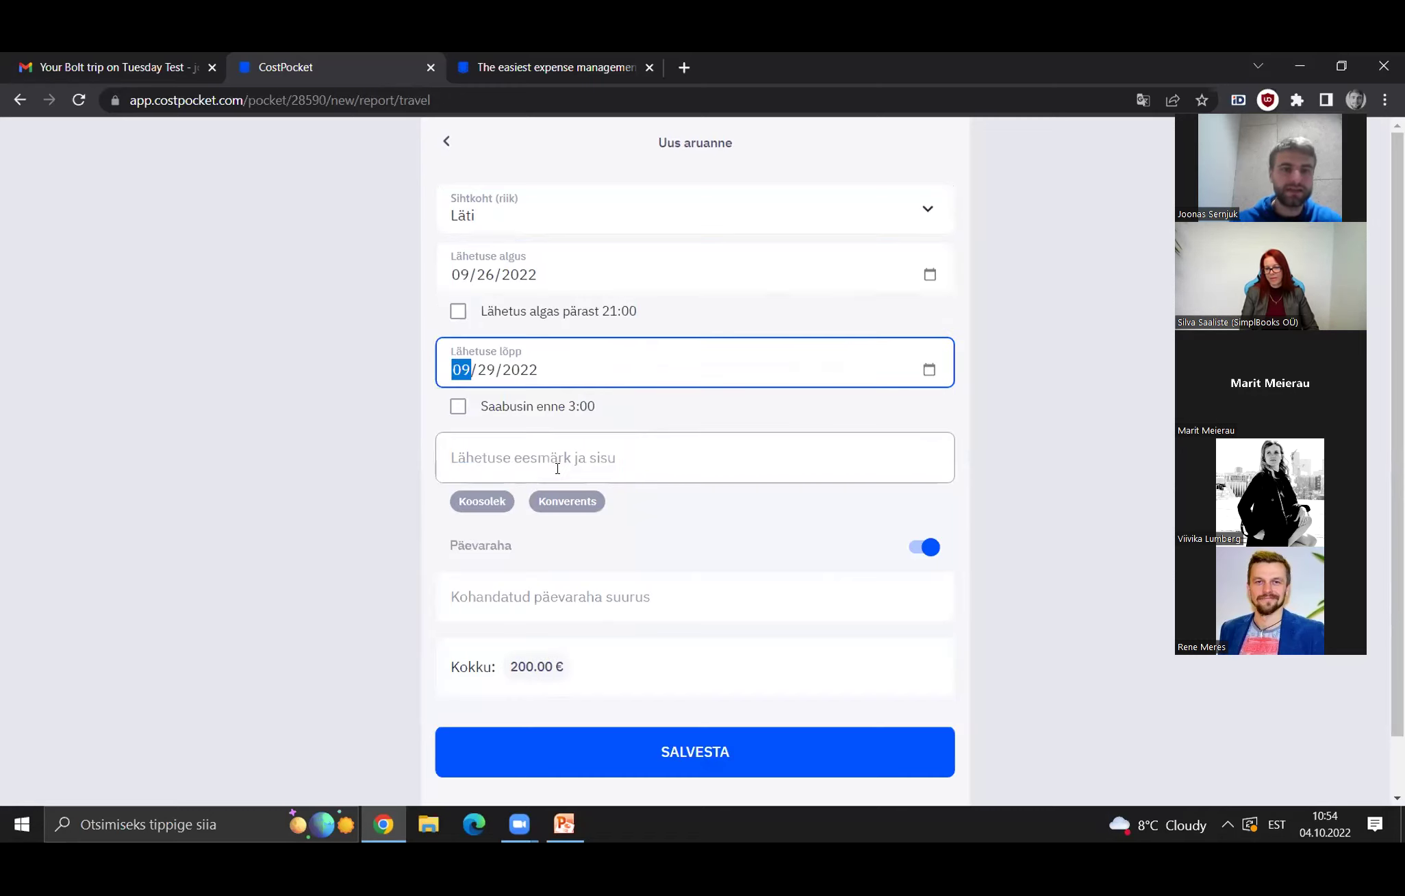
# Set the trip purpose to Koosolek, leaving after-21:00 start off for a 200.00 € total
pyautogui.click(500, 463)
pyautogui.write('hj')
pyautogui.press('BackSpace')
pyautogui.press('BackSpace')
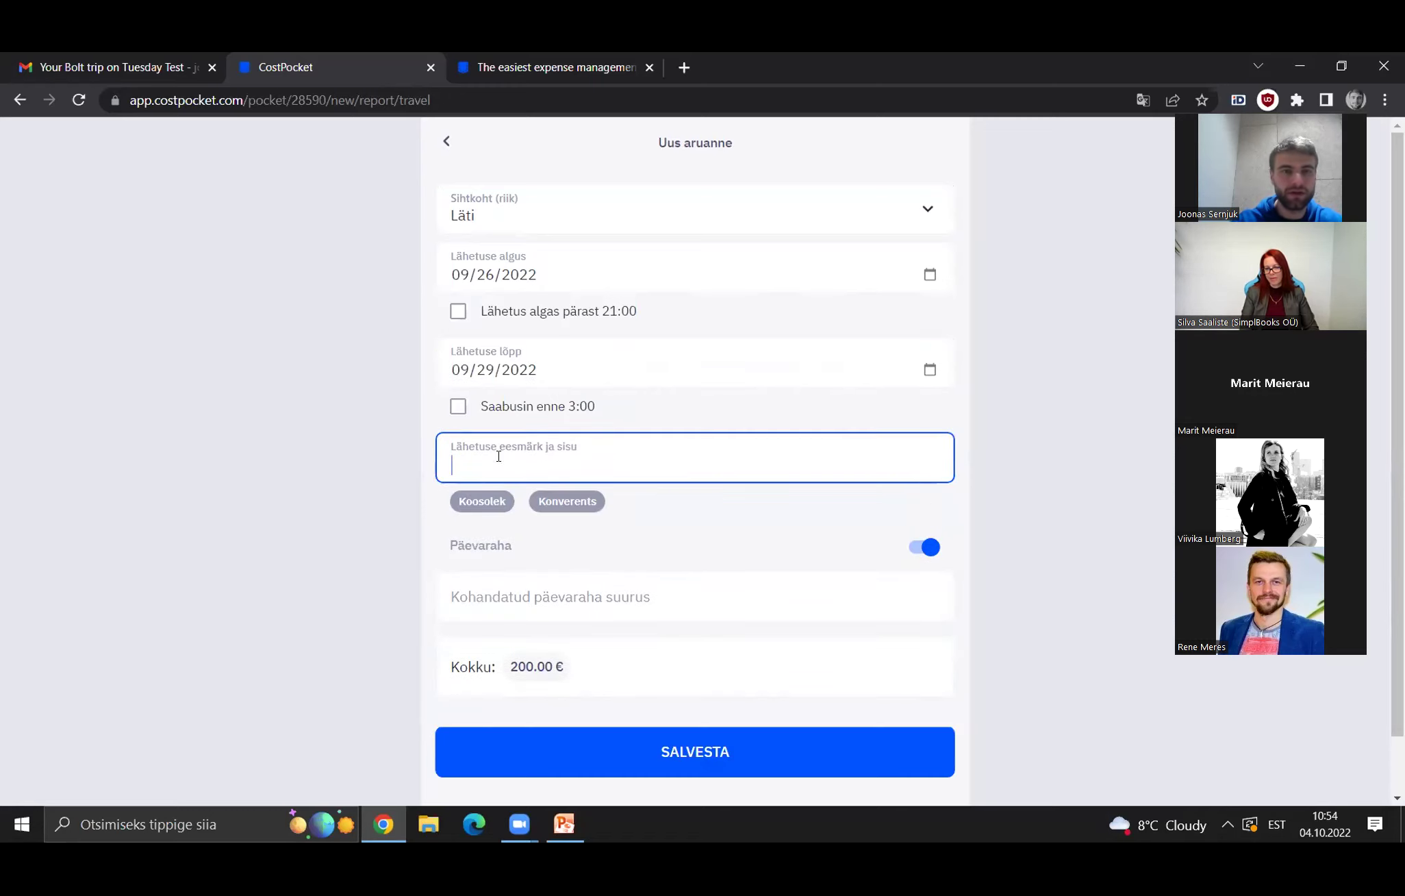
pyautogui.click(467, 505)
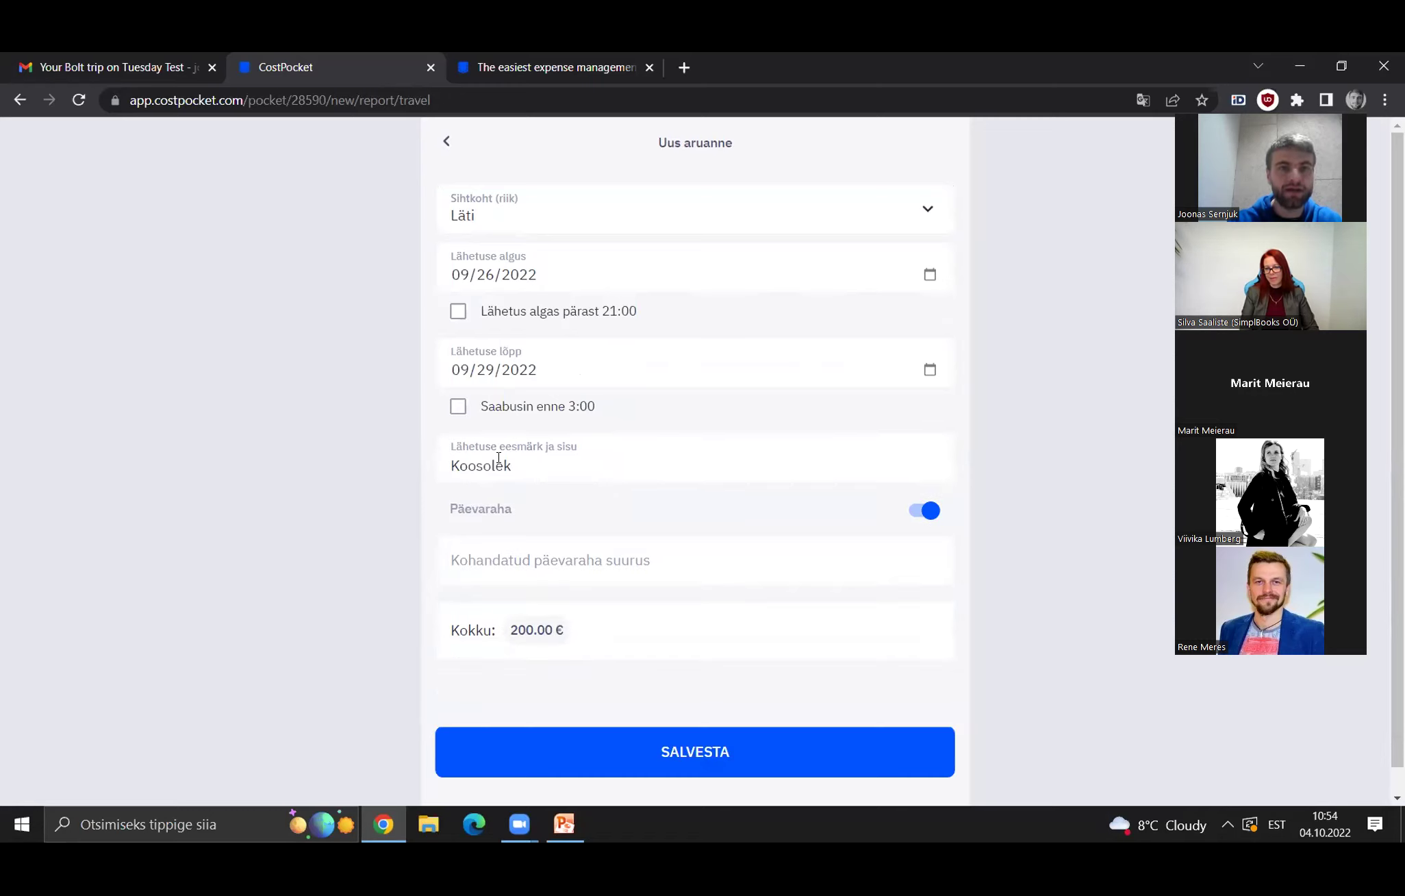
pyautogui.click(456, 315)
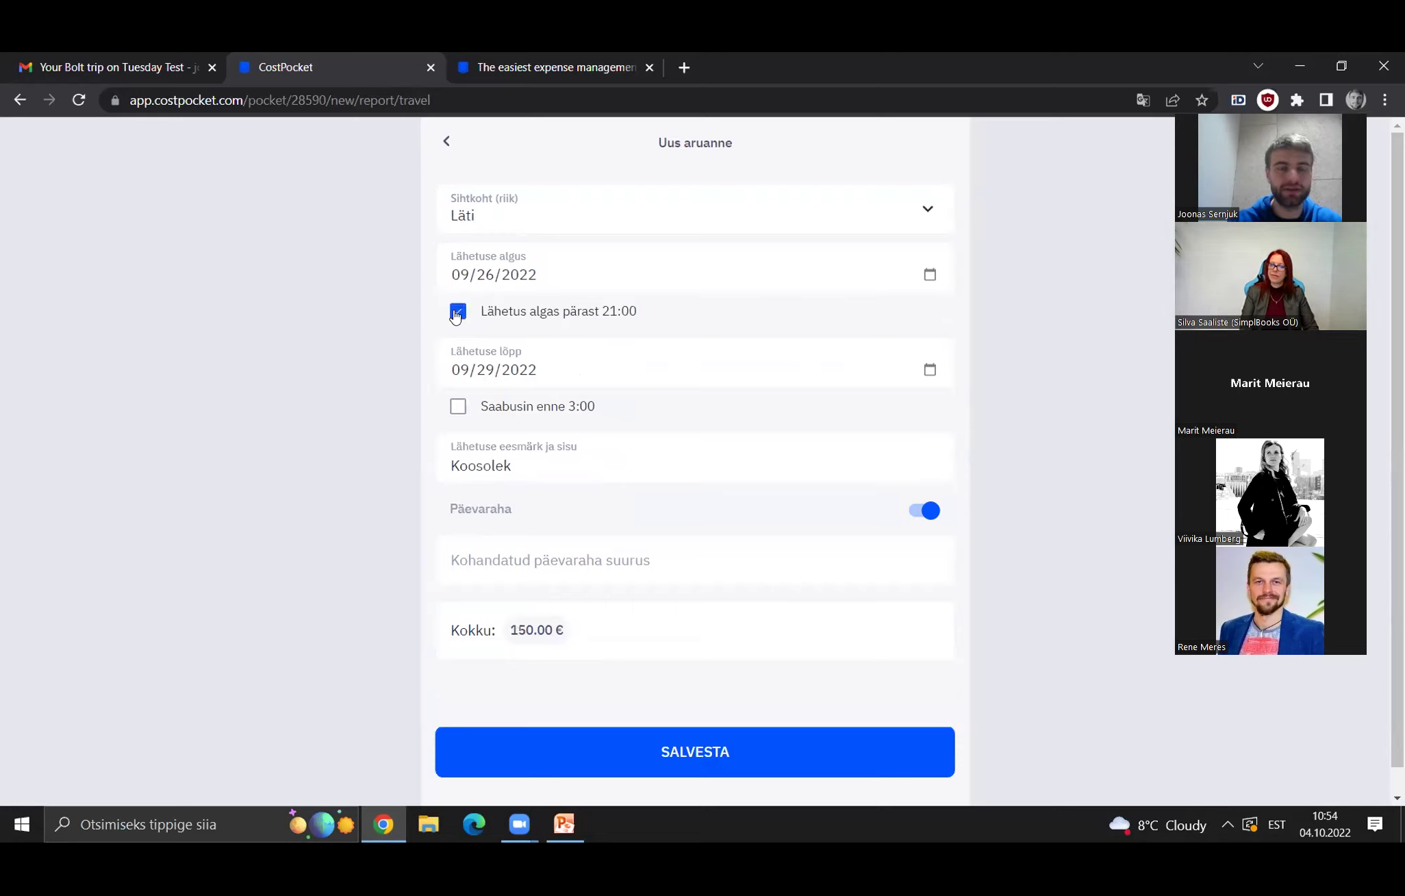
pyautogui.click(456, 314)
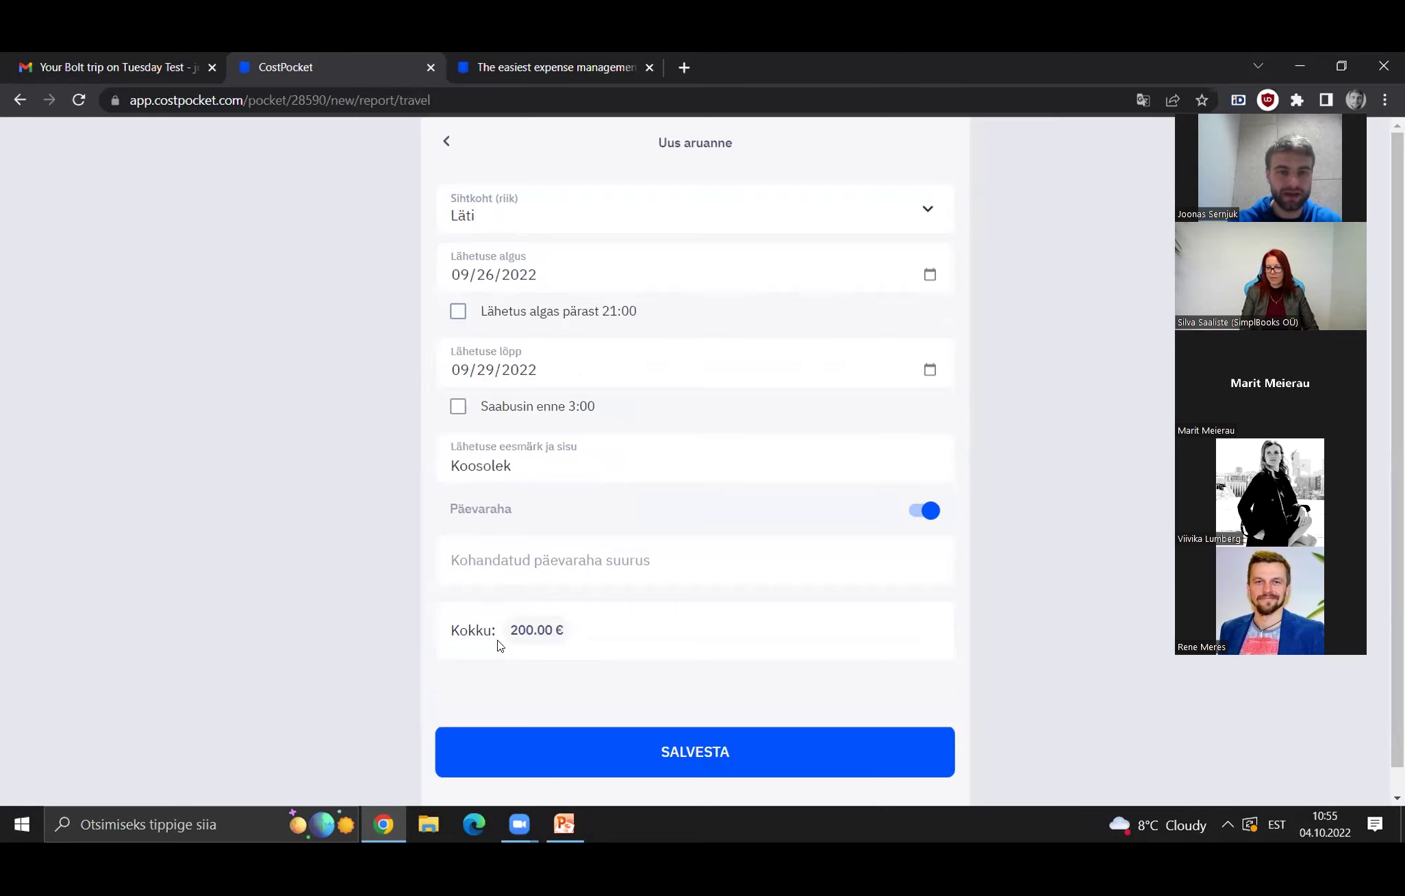
pyautogui.click(457, 313)
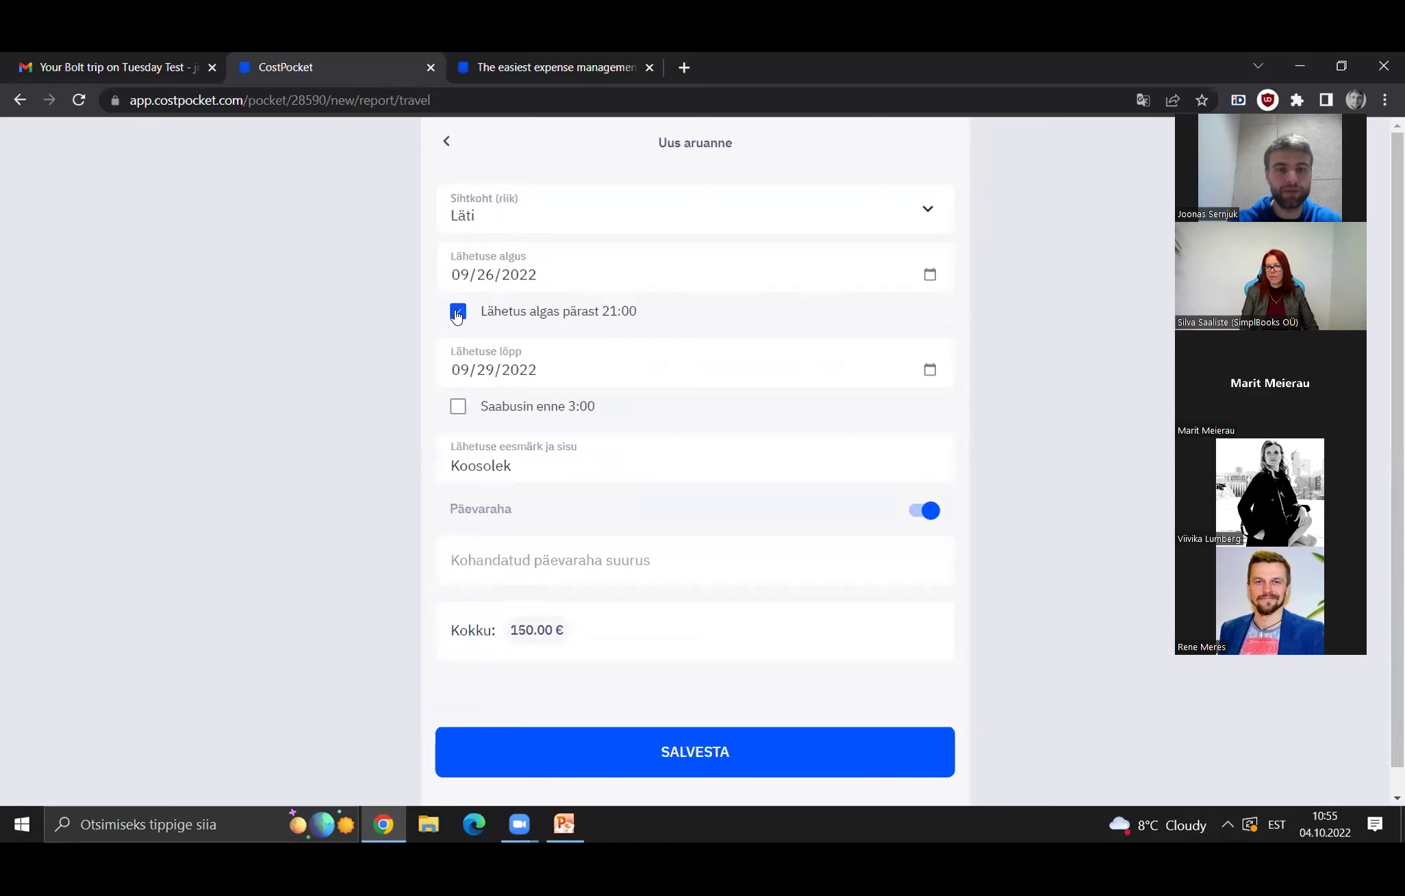
pyautogui.click(457, 314)
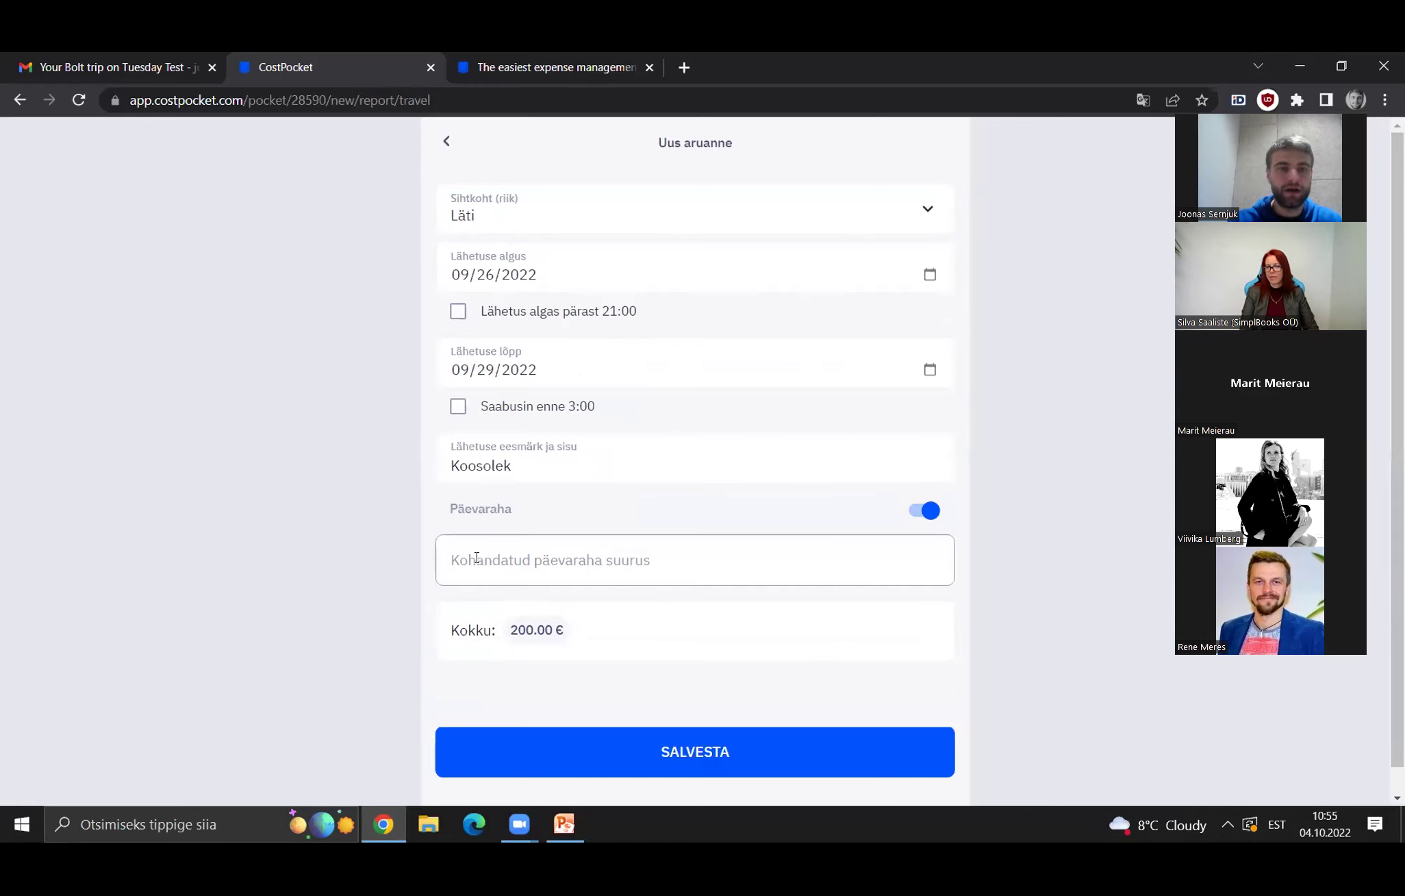
pyautogui.click(928, 510)
pyautogui.click(930, 511)
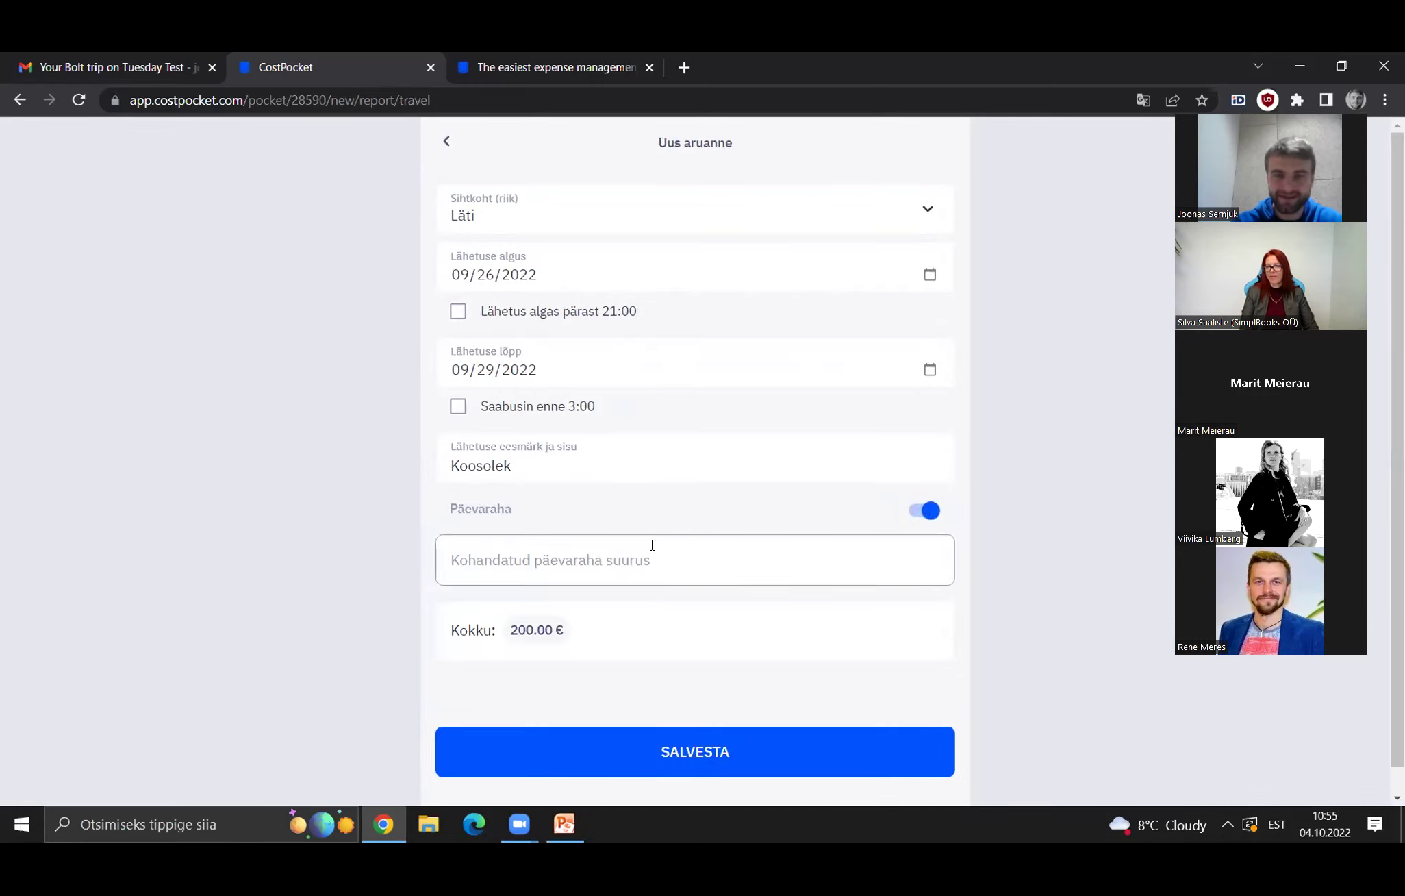
pyautogui.click(608, 552)
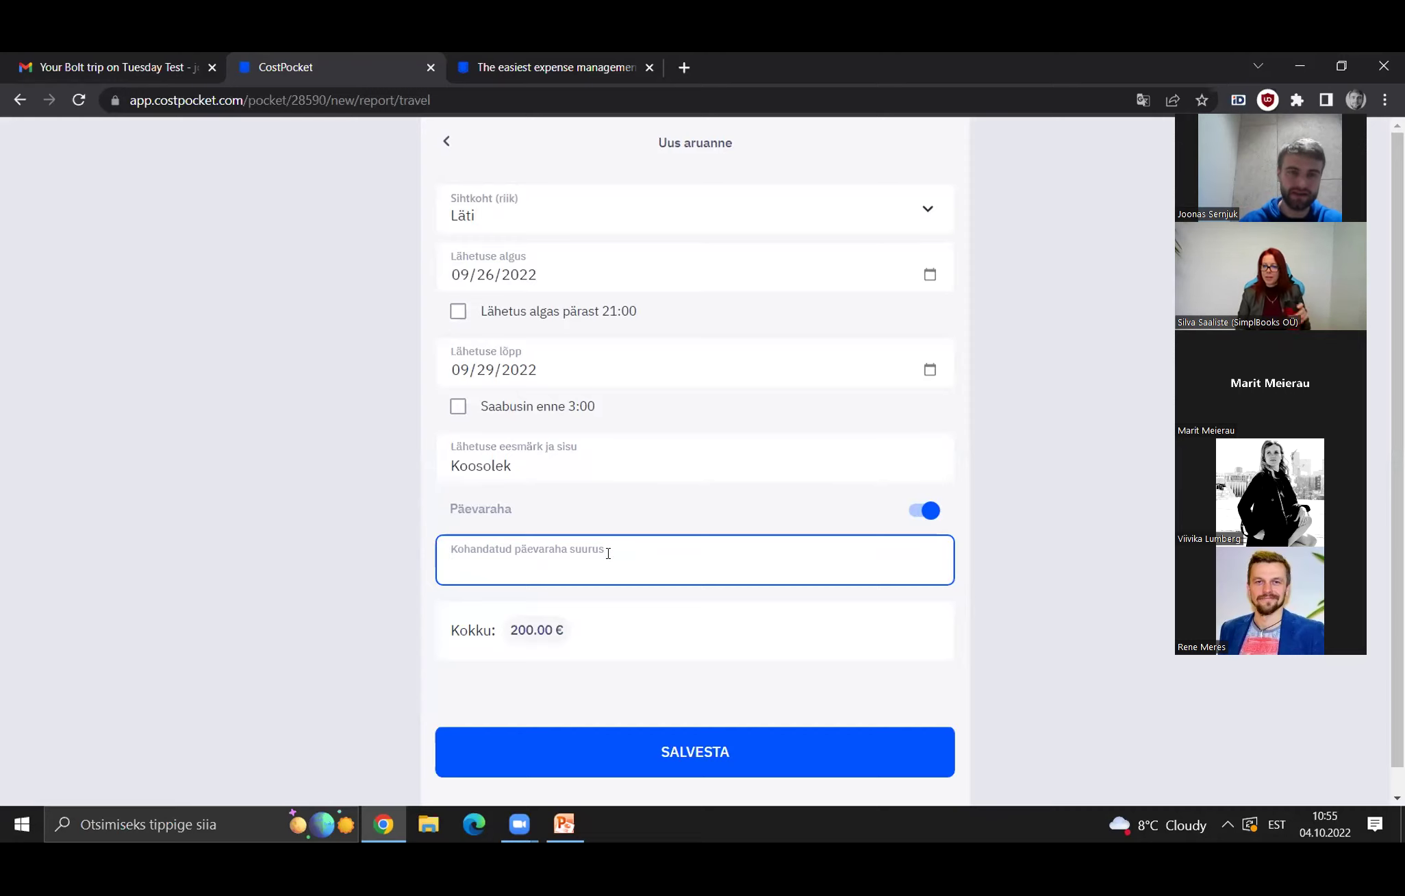
pyautogui.write('32')
pyautogui.click(430, 509)
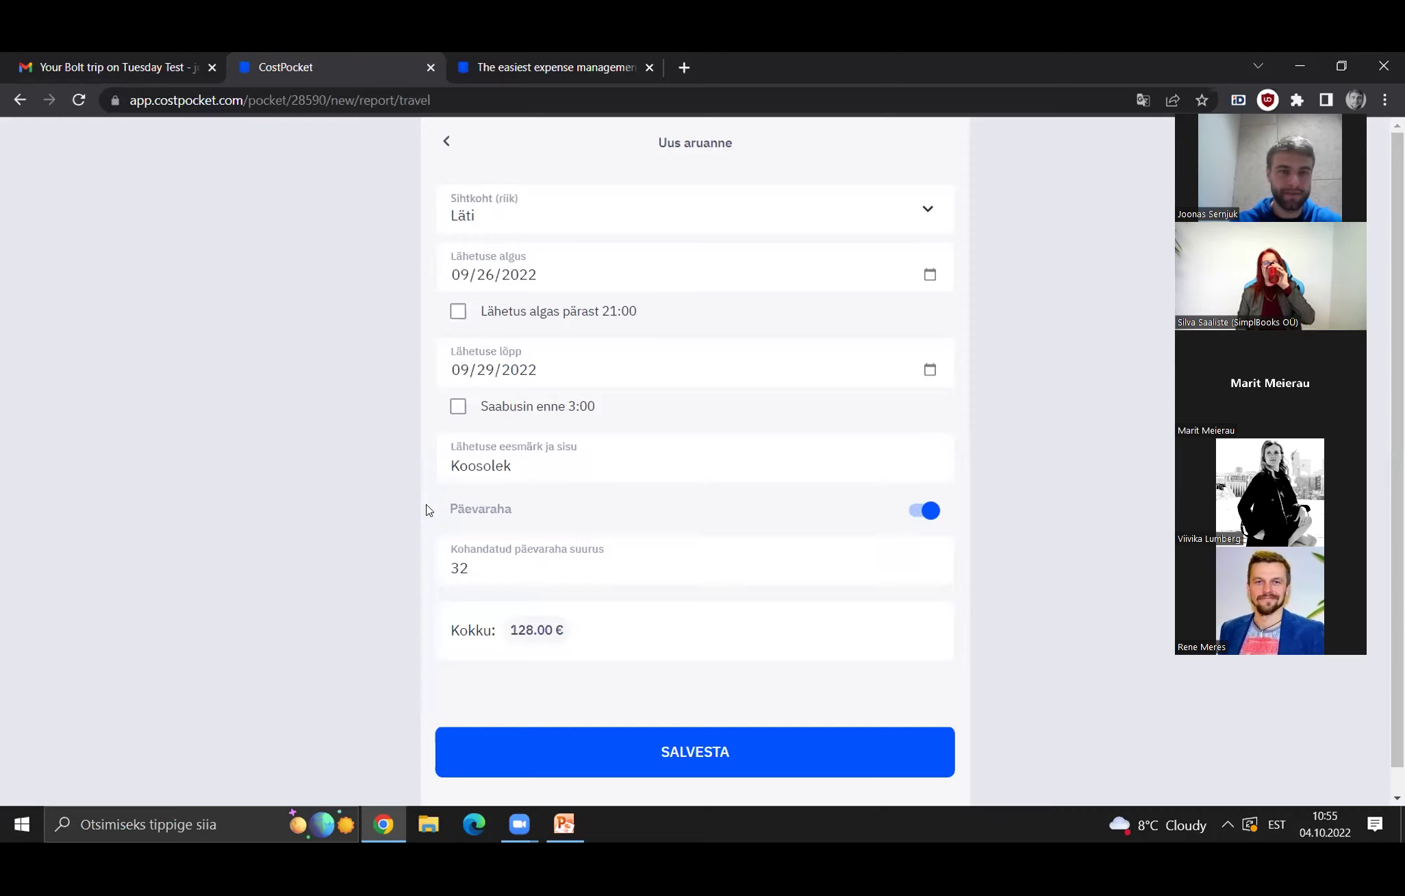
pyautogui.click(484, 569)
pyautogui.doubleClick(483, 570)
pyautogui.press('BackSpace')
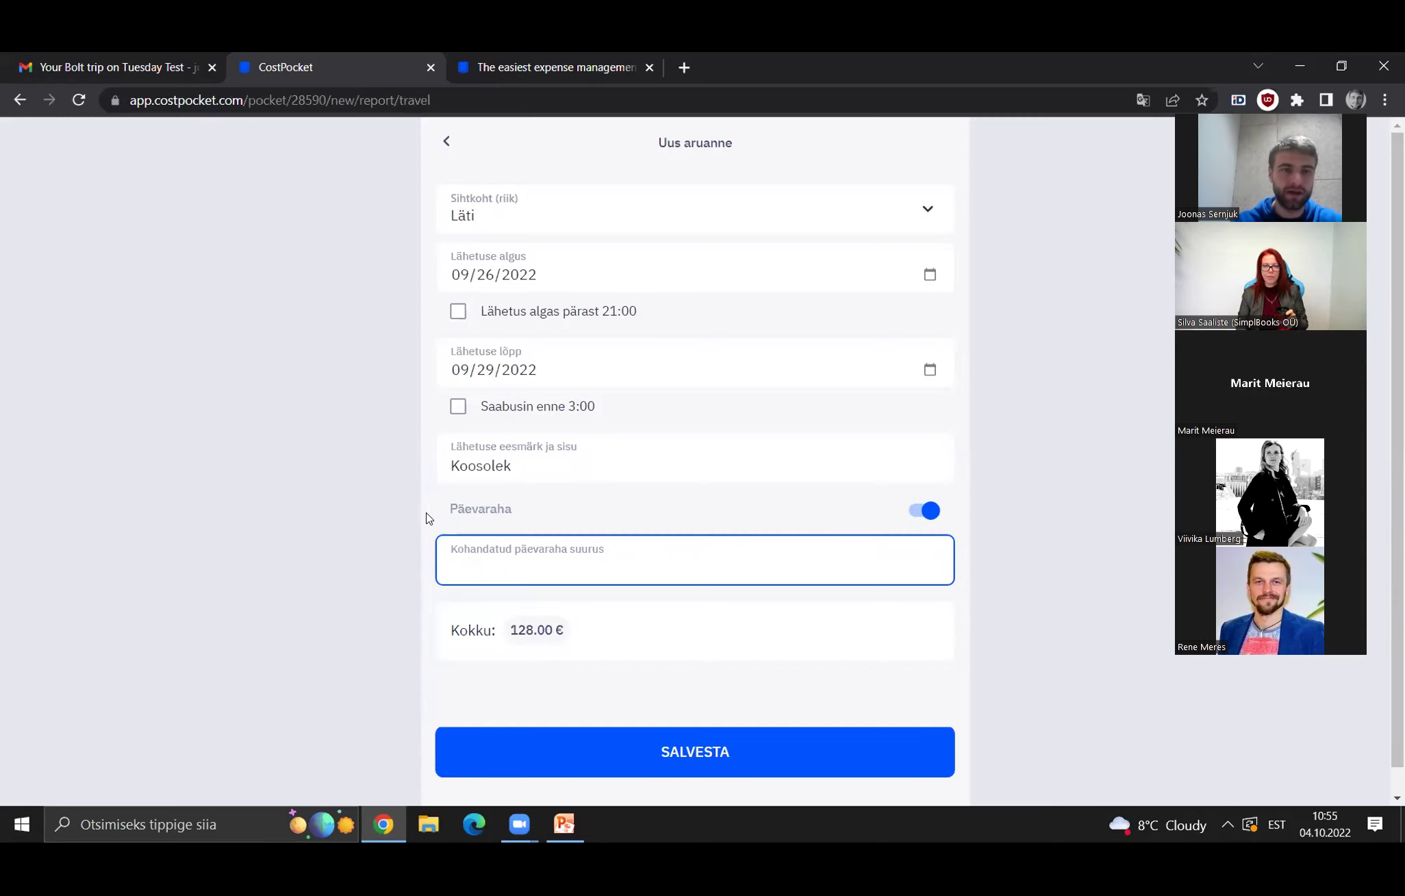
pyautogui.click(432, 513)
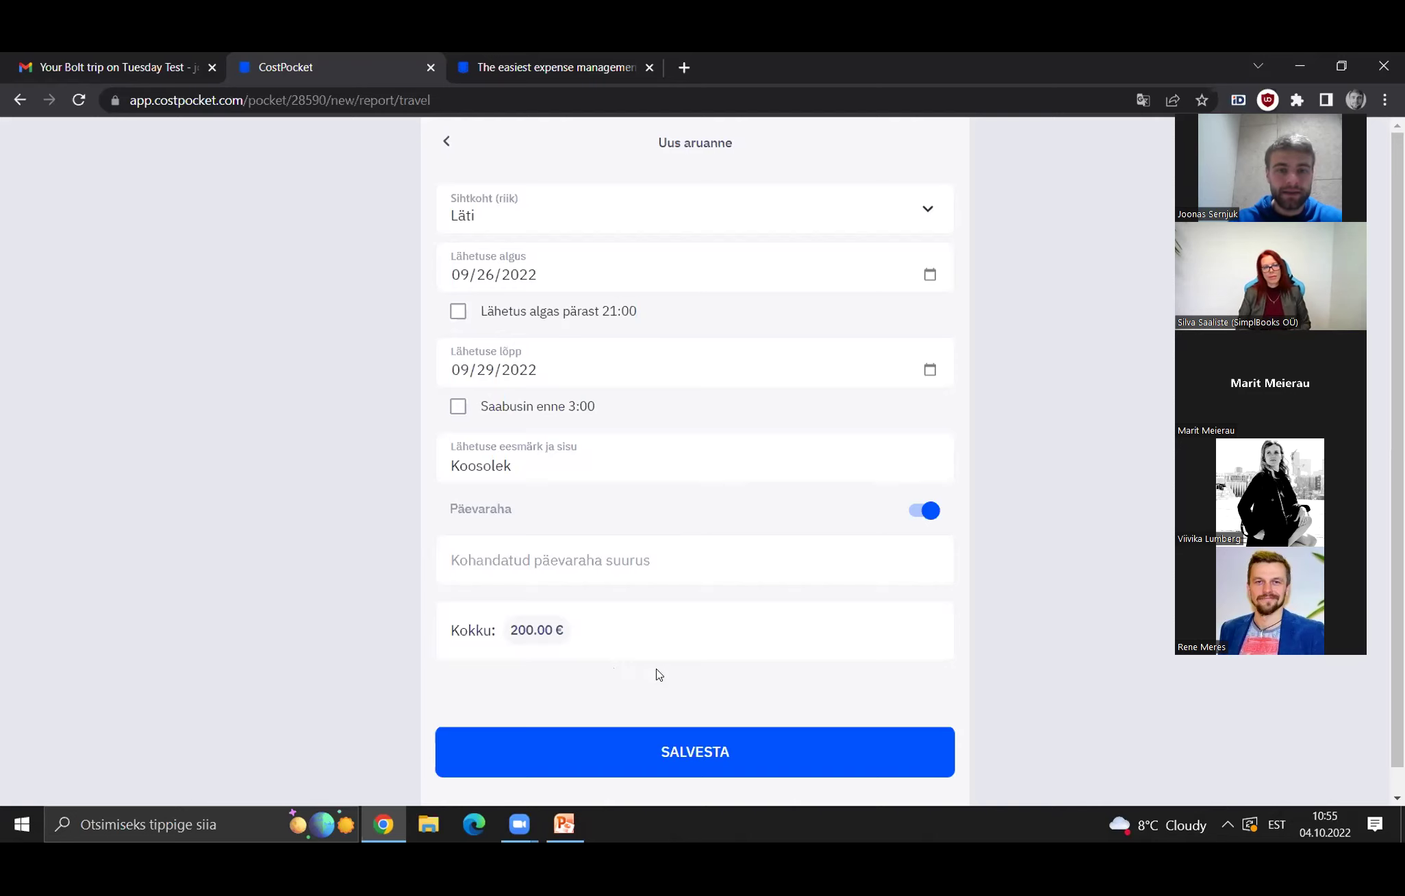
# Save the Läti travel report and copy its document-forwarding e-mail address
pyautogui.click(676, 741)
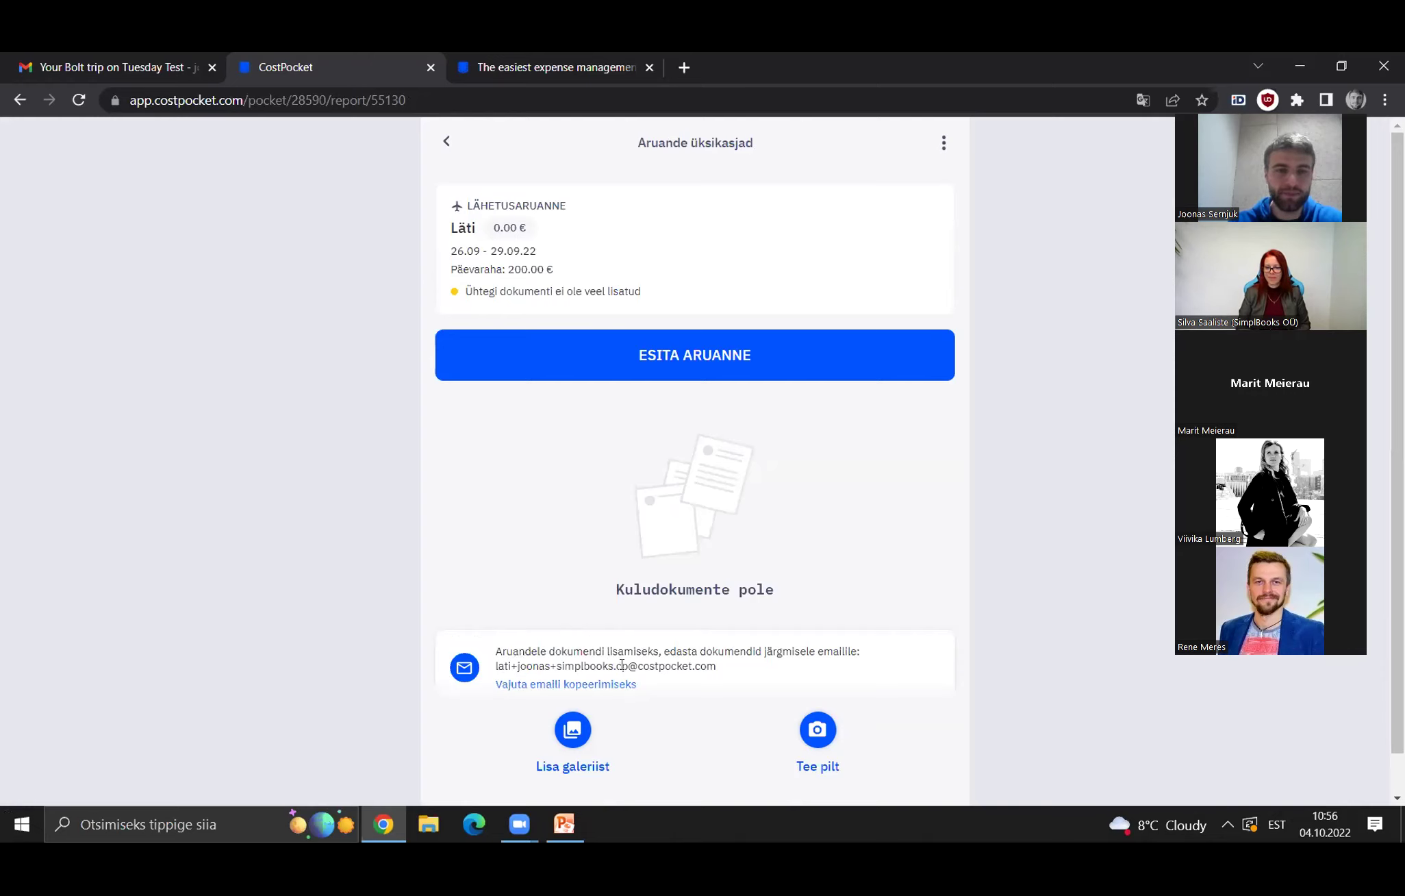
pyautogui.click(621, 664)
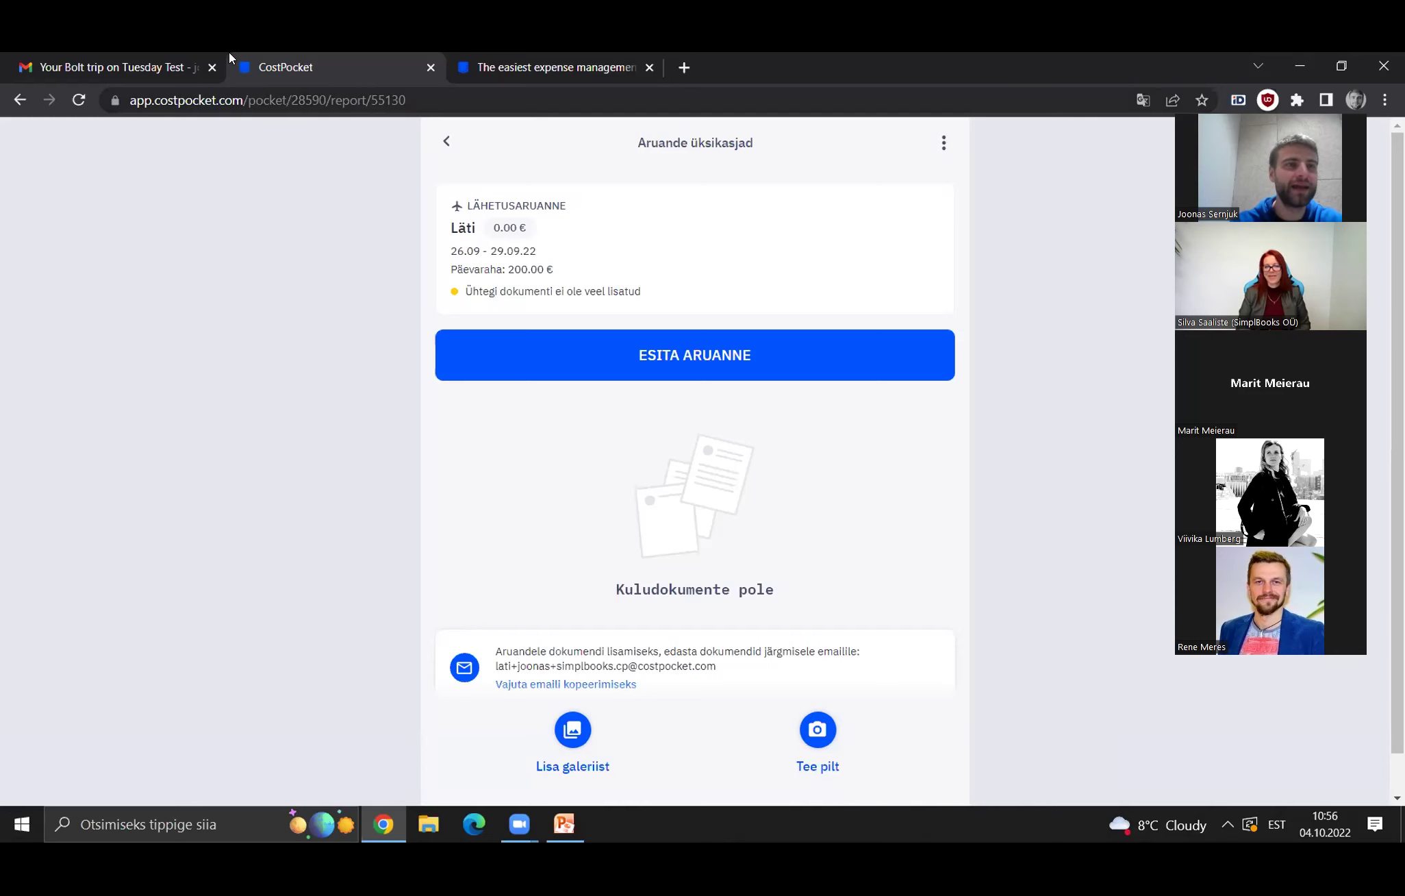
# Forward the Bolt receipt e-mail to the Läti report's pasted CostPocket address
pyautogui.click(115, 60)
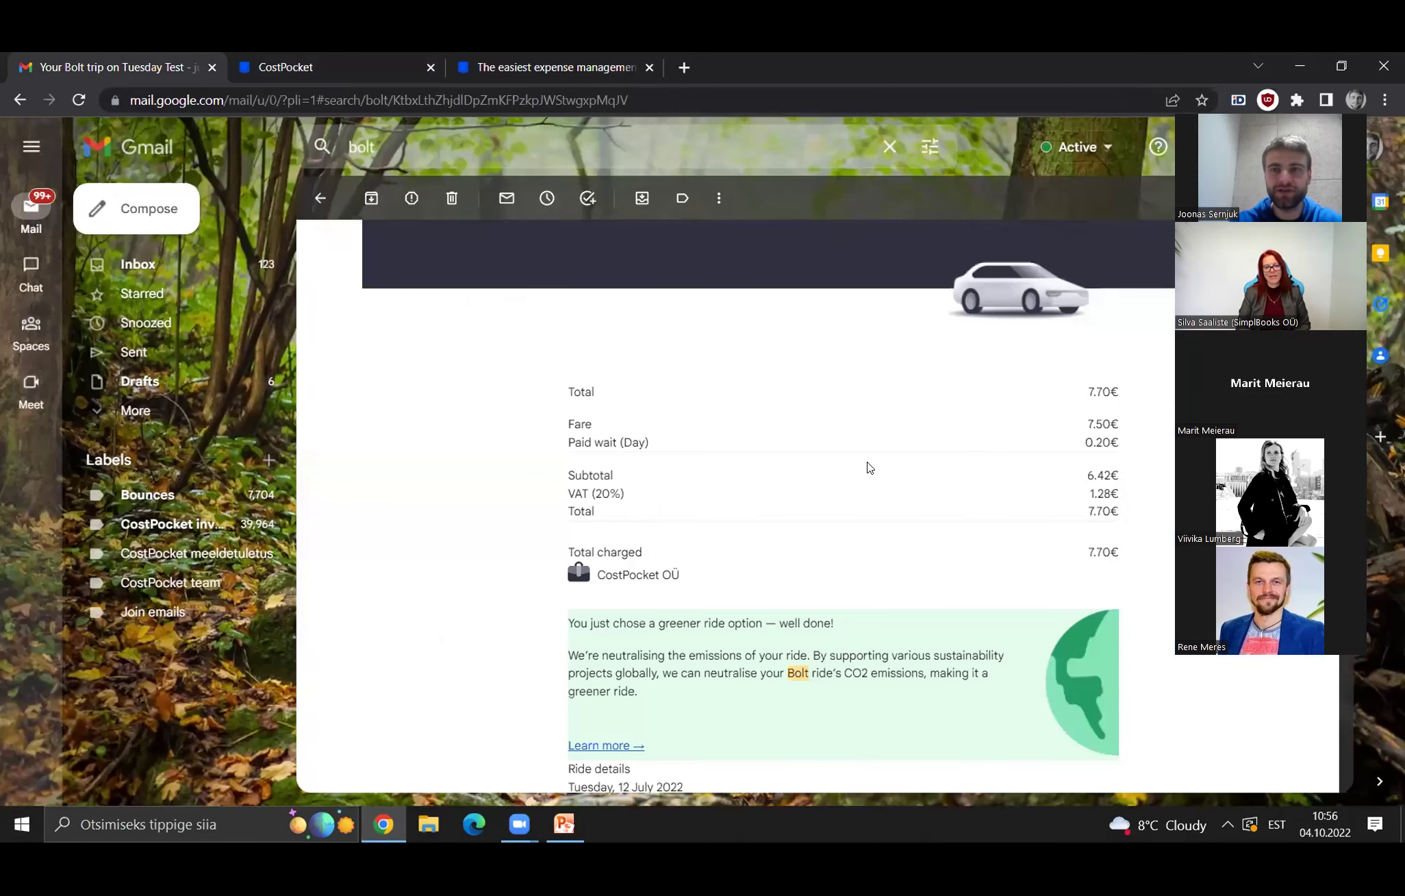
pyautogui.scroll(-7, 868, 467)
pyautogui.scroll(-4, 868, 468)
pyautogui.scroll(15, 868, 468)
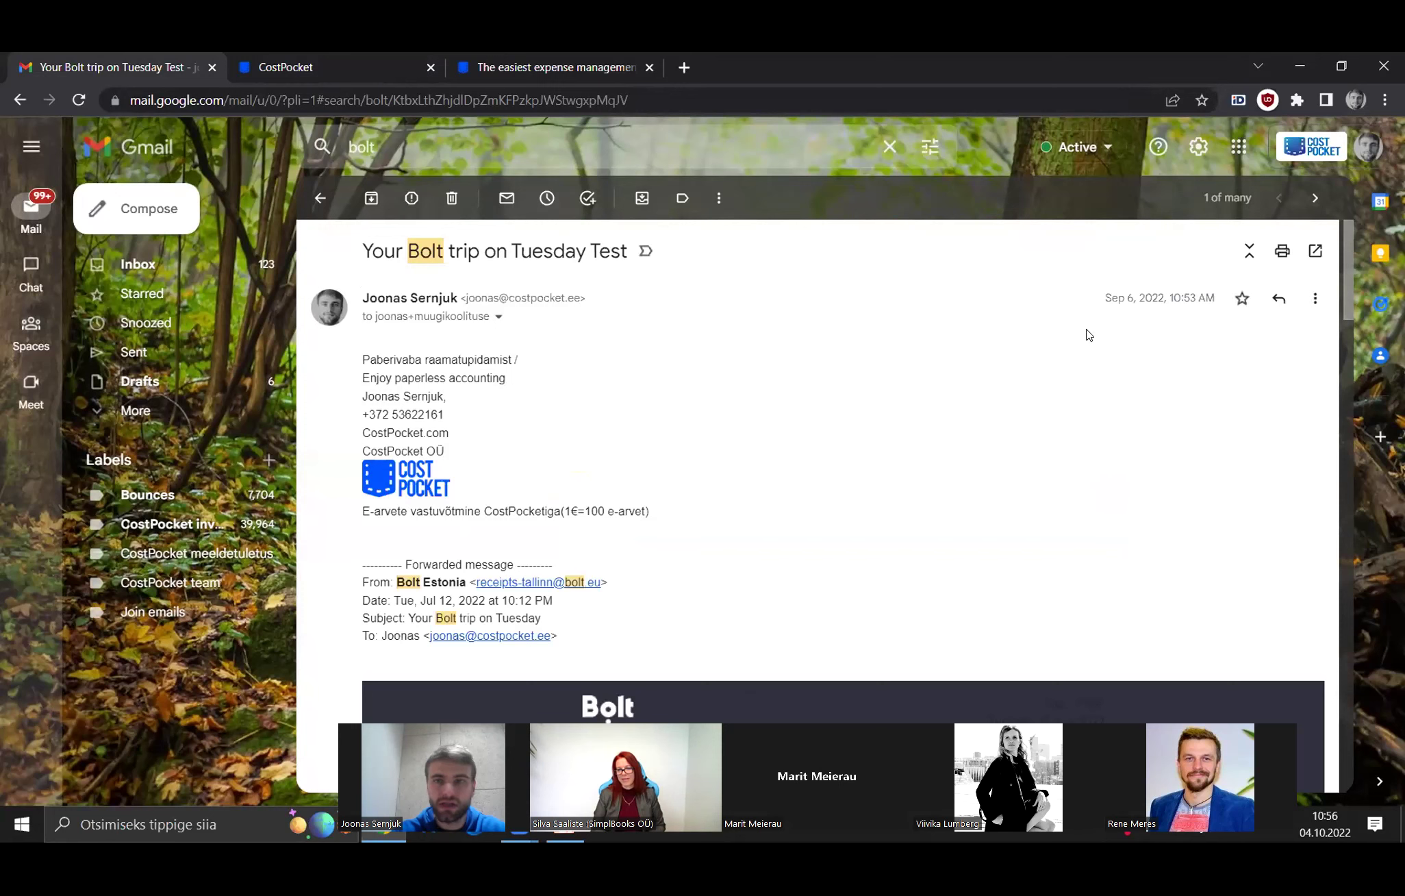
pyautogui.click(1314, 300)
pyautogui.click(1198, 355)
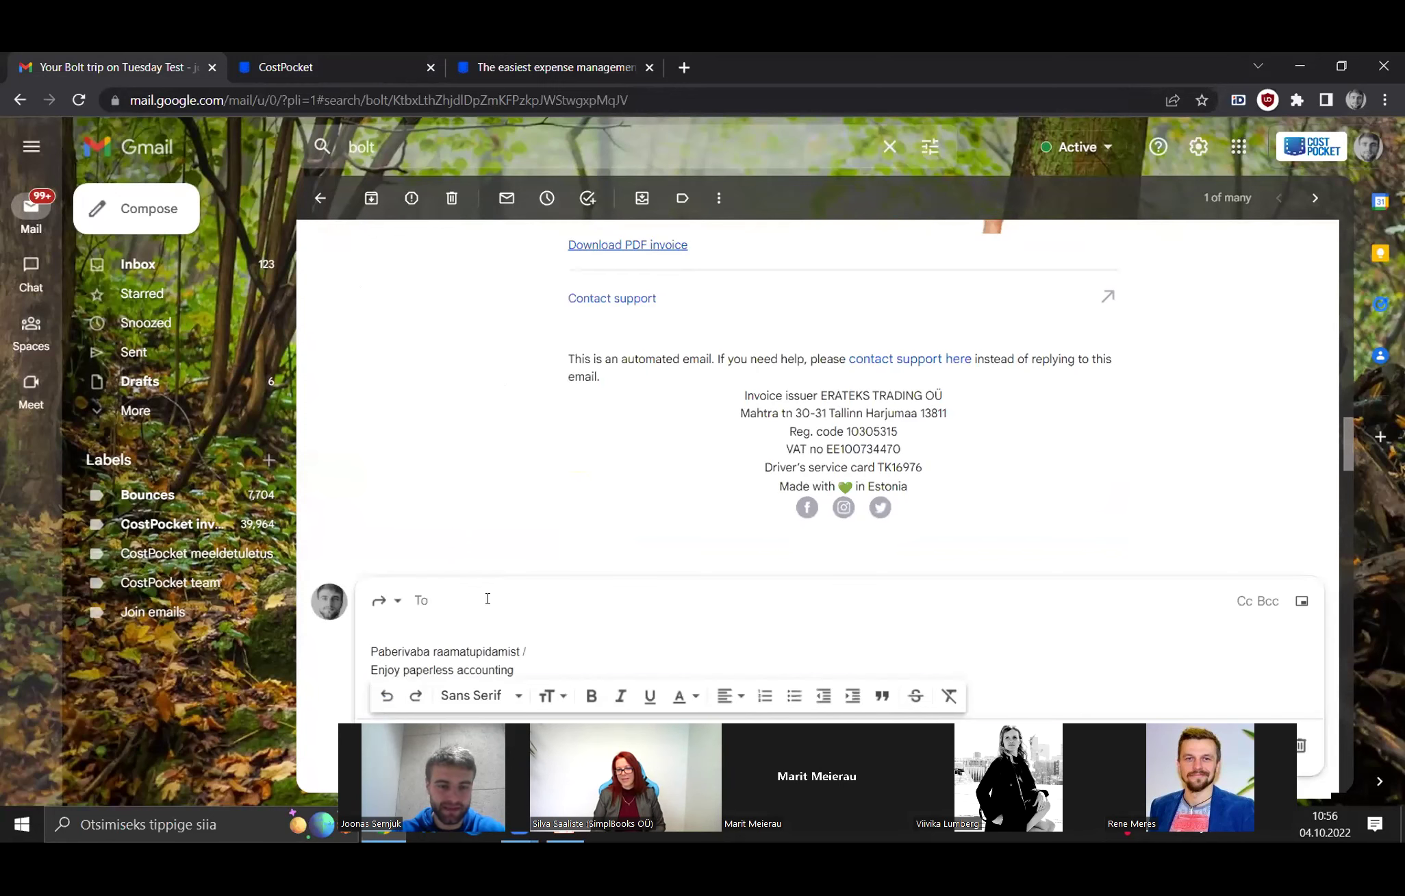
pyautogui.hotkey('ctrl', 'v')
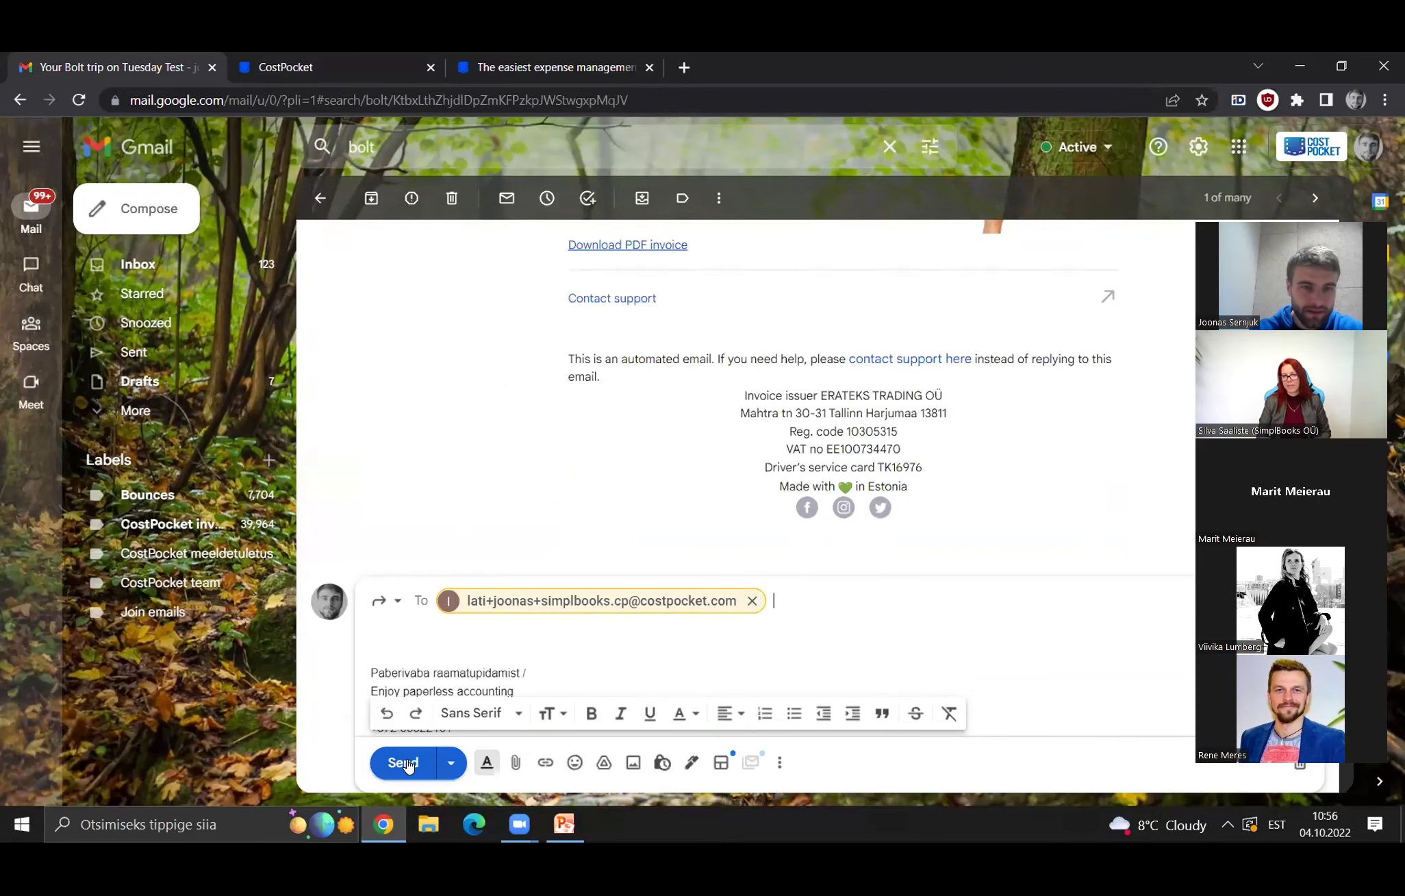
pyautogui.click(406, 763)
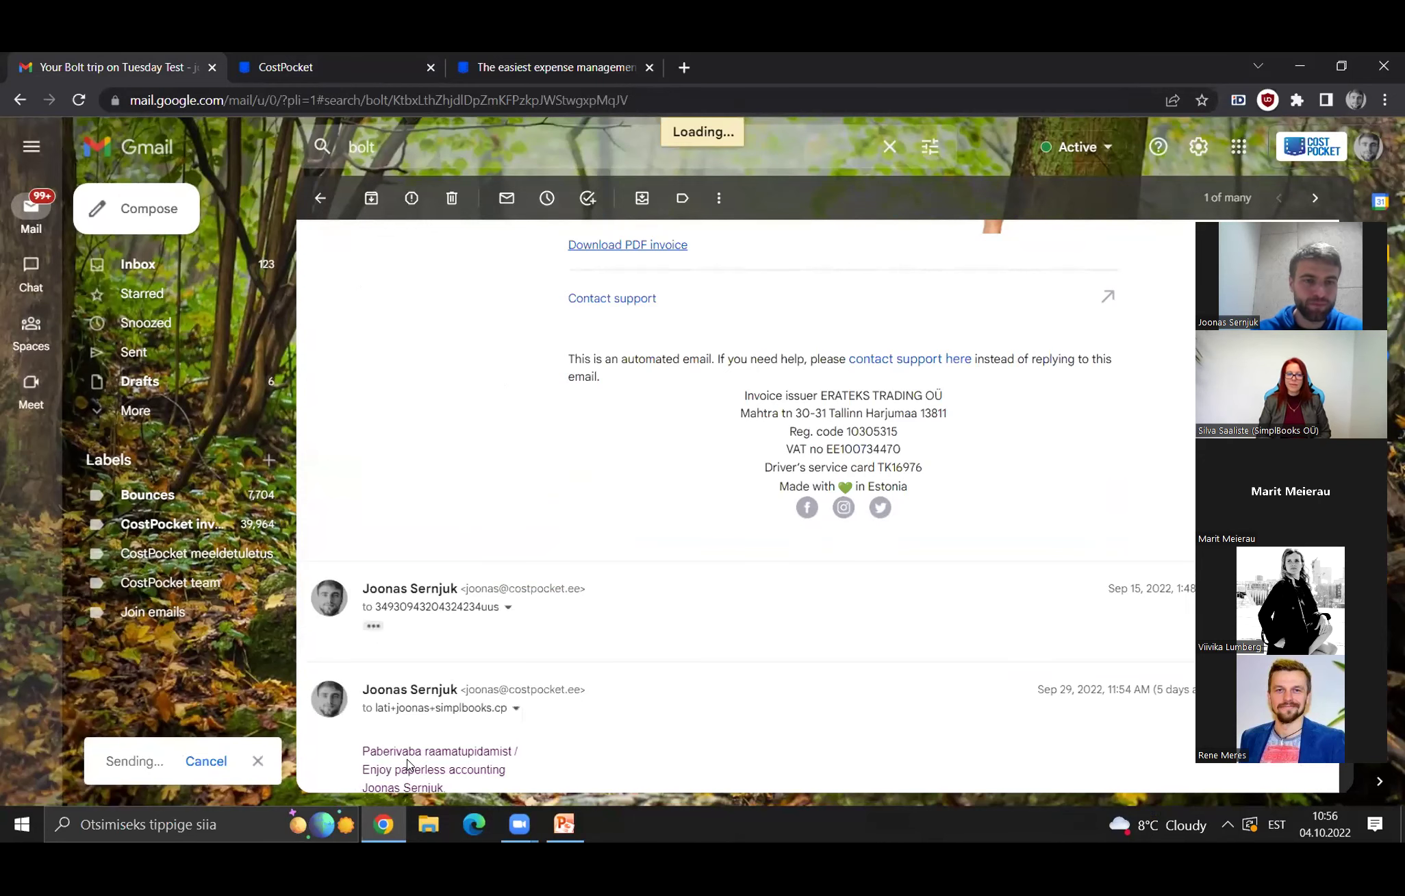
# Scroll through the Bolt e-mail to review the fare breakdown
pyautogui.scroll(3, 533, 544)
pyautogui.scroll(15, 533, 544)
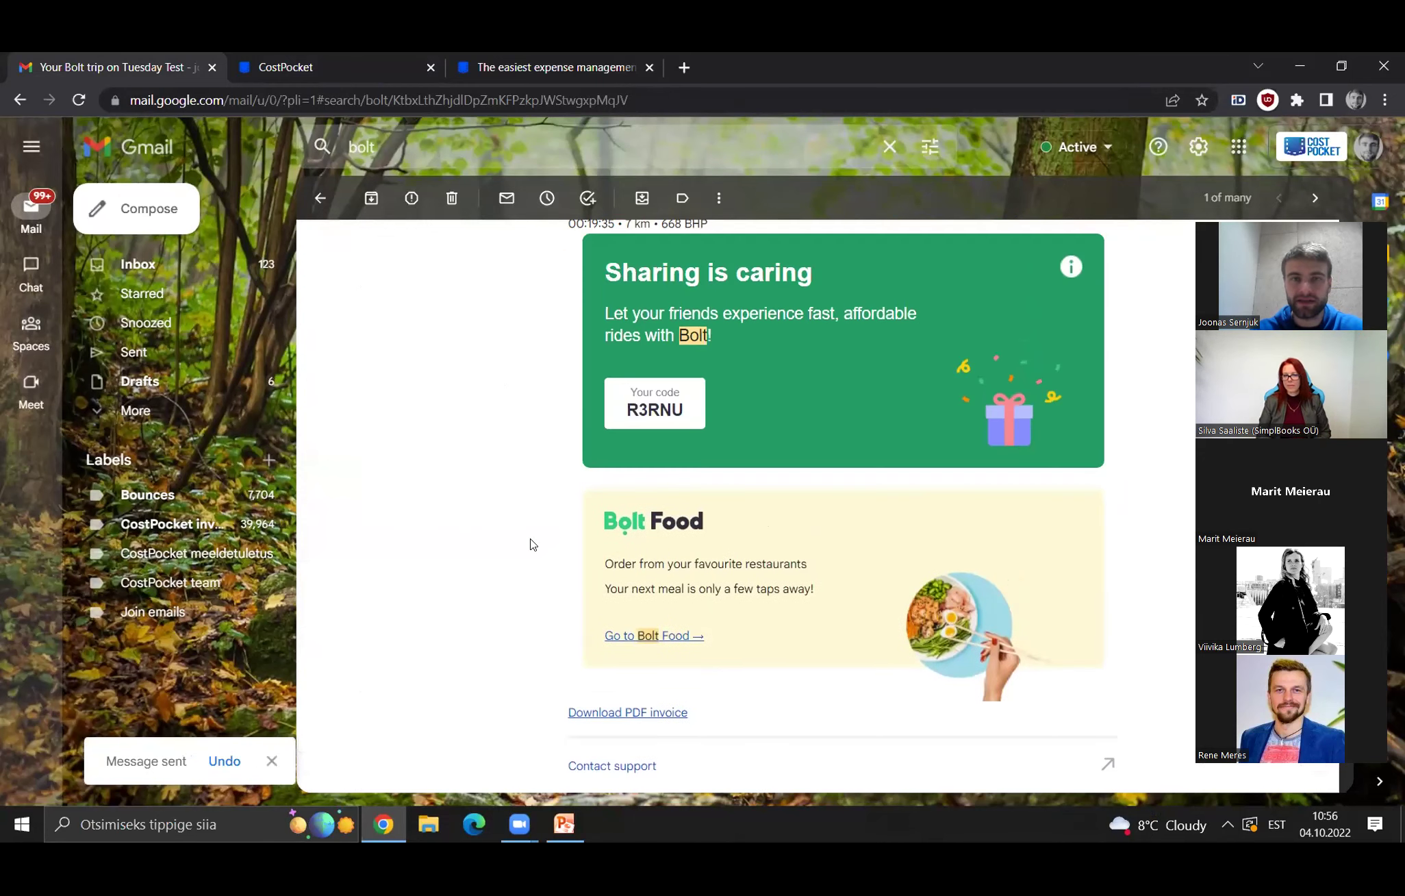
pyautogui.scroll(5, 533, 545)
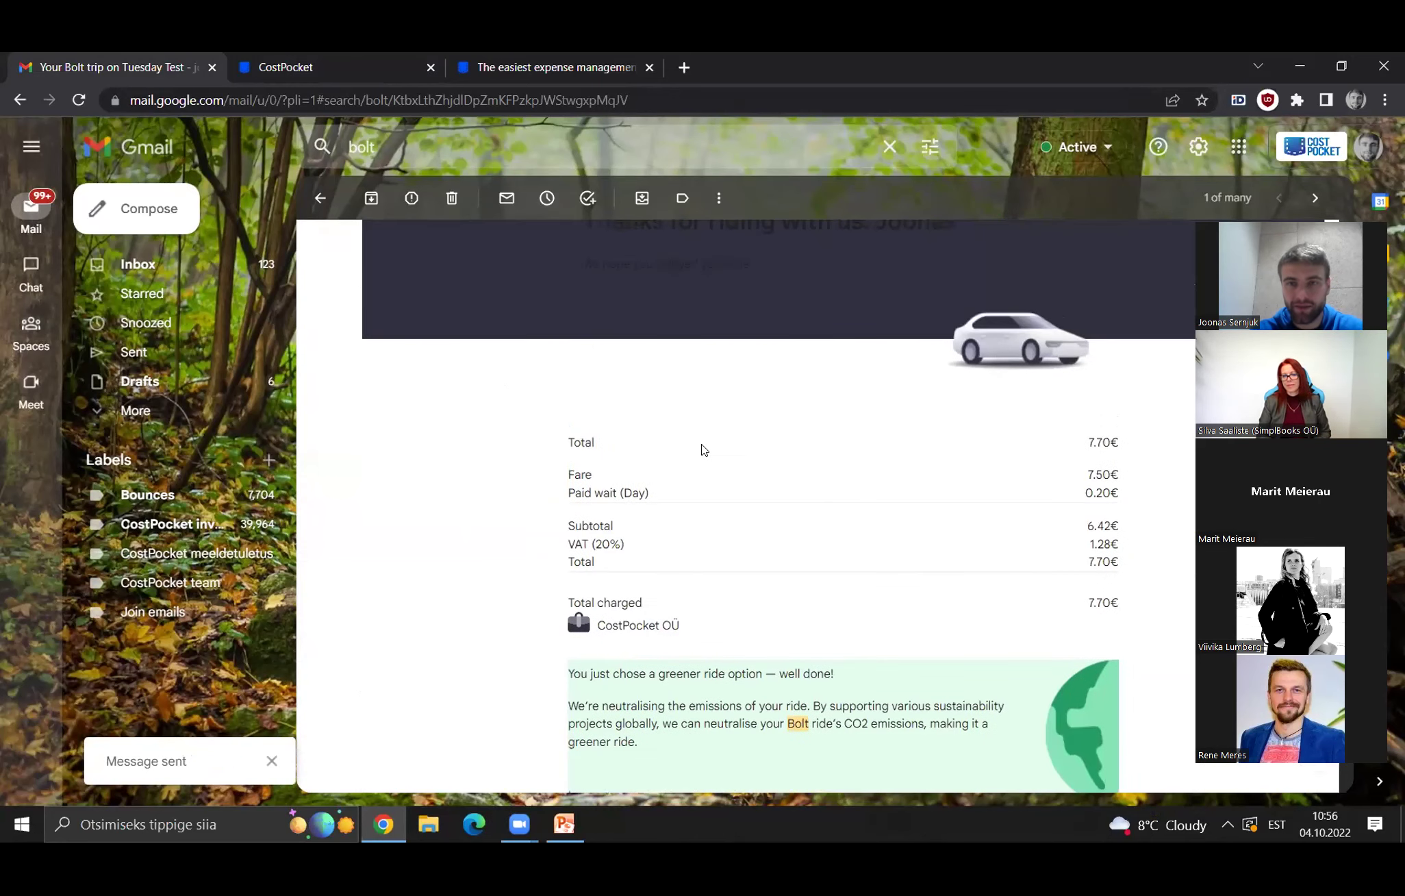
pyautogui.scroll(-15, 702, 450)
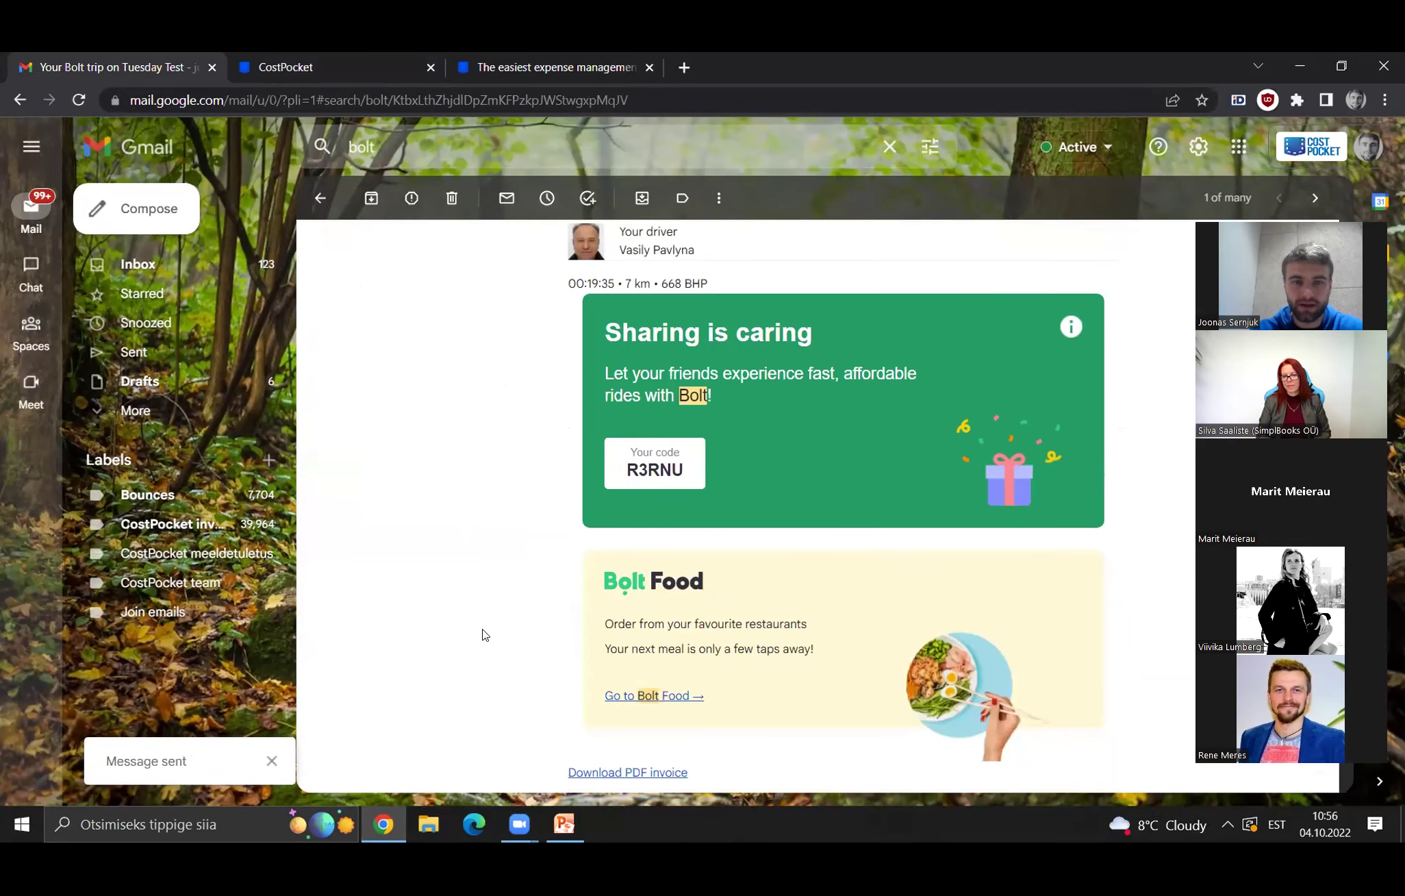
pyautogui.scroll(-3, 482, 635)
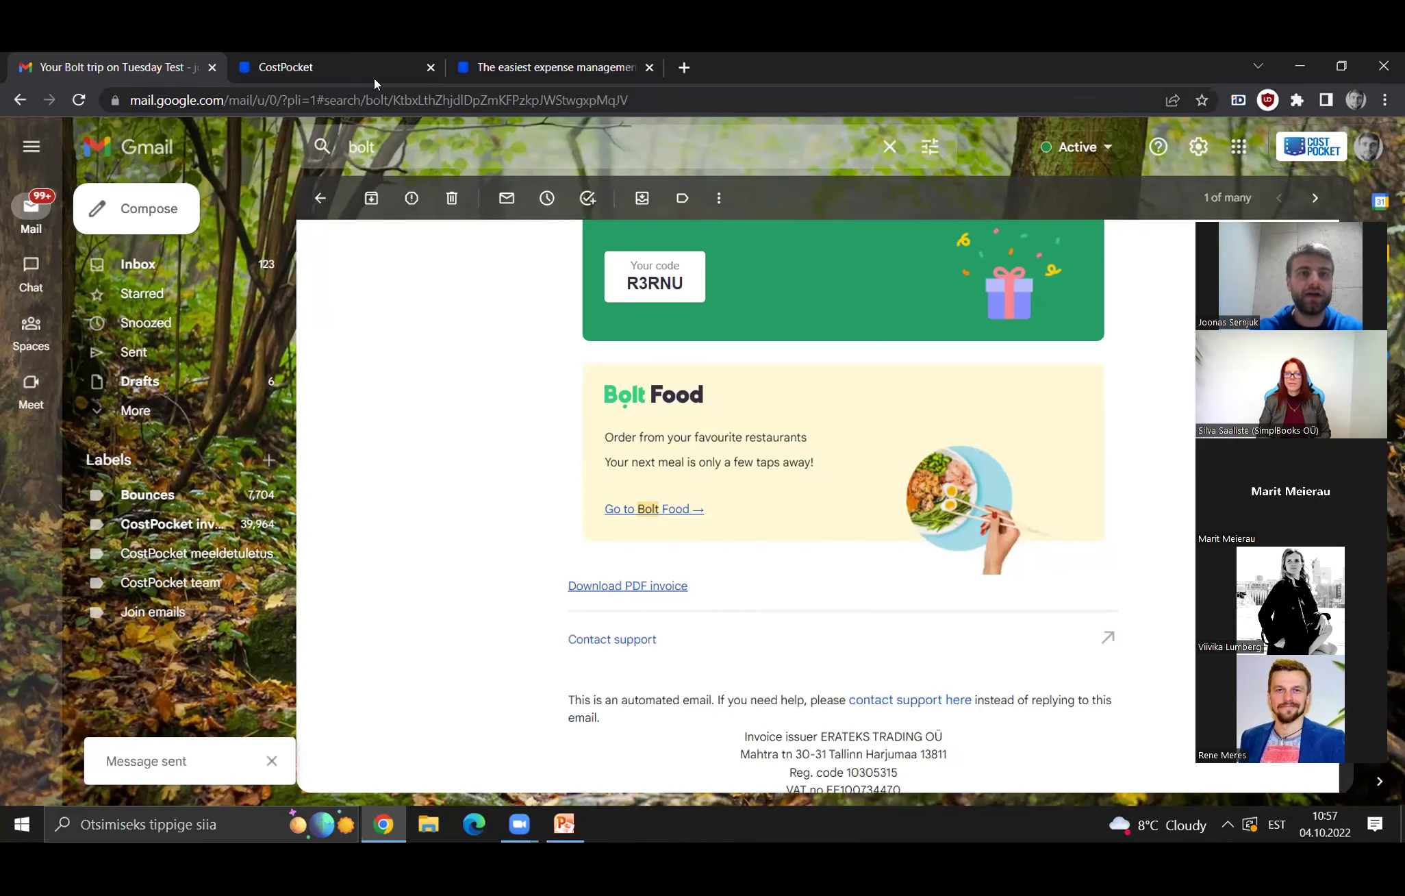
# Add the 03 Espak.jpeg receipt image to the Läti report from the gallery
pyautogui.click(360, 62)
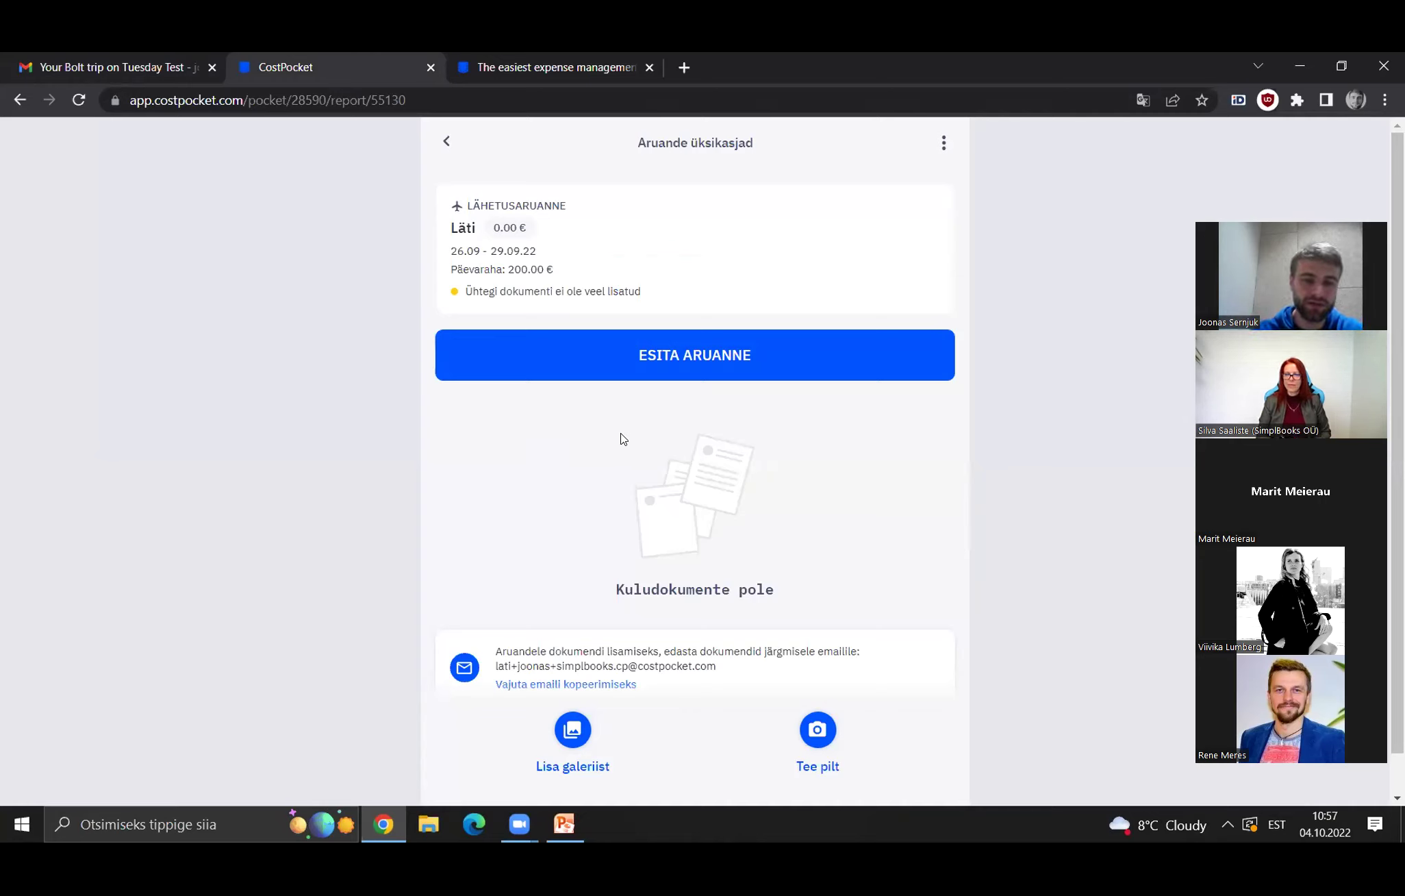
pyautogui.click(566, 730)
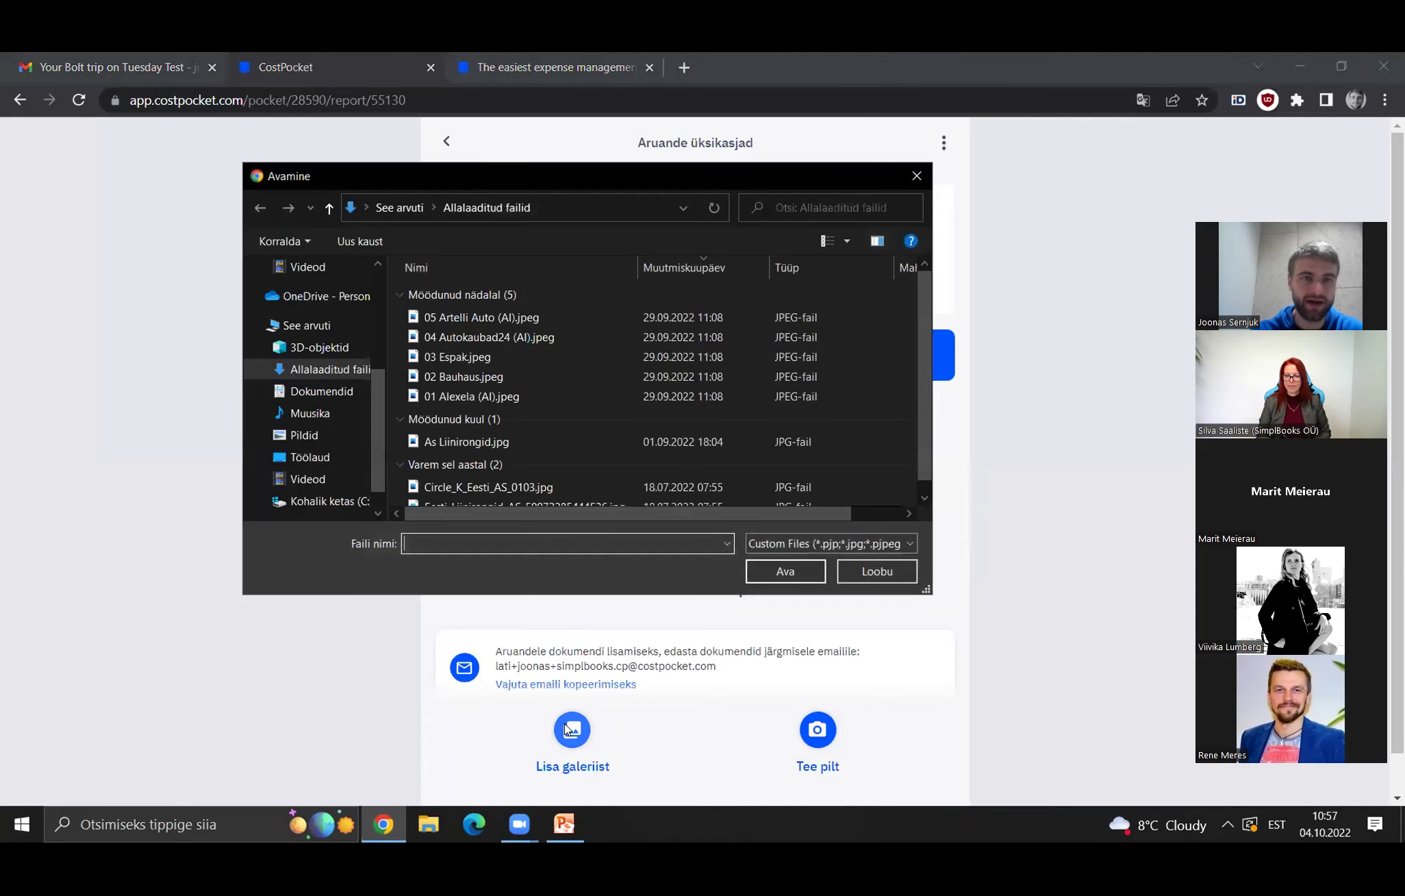
pyautogui.click(478, 359)
pyautogui.click(781, 573)
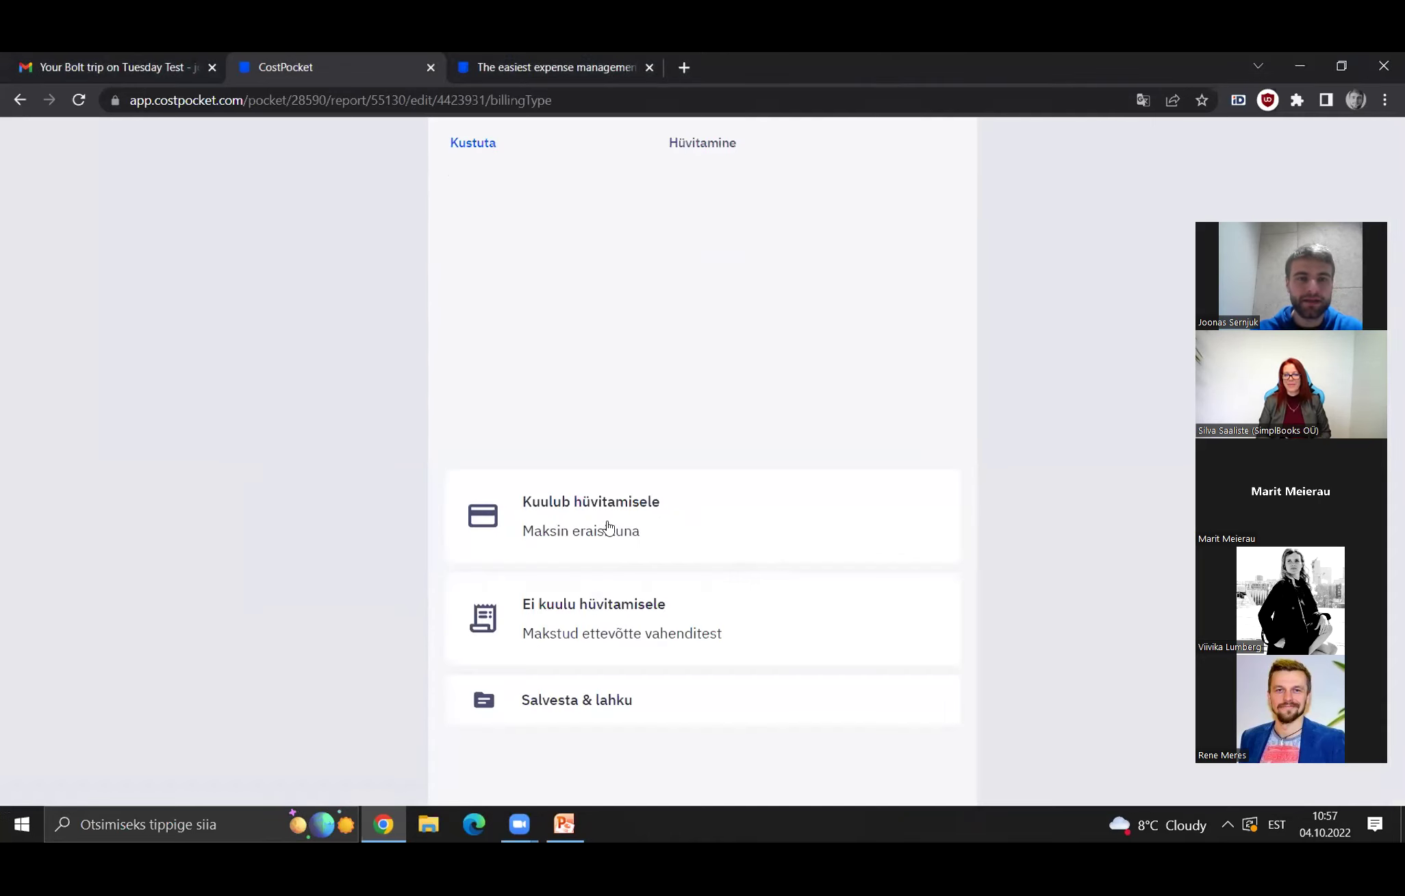
# Mark the ESPAK AS receipt reimbursable as Majanduskulu, save and submit it
pyautogui.click(596, 522)
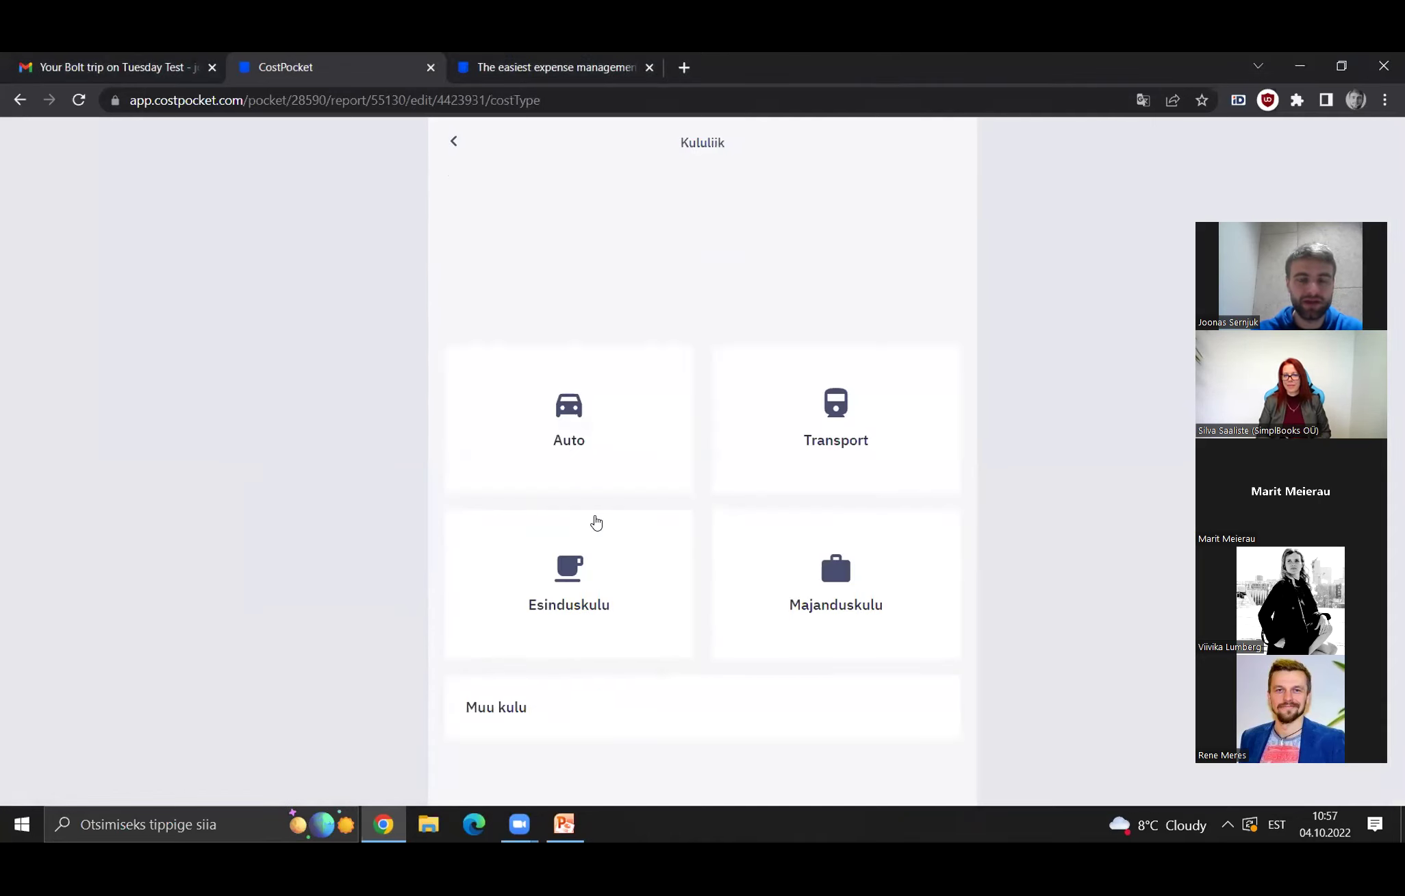
pyautogui.click(816, 593)
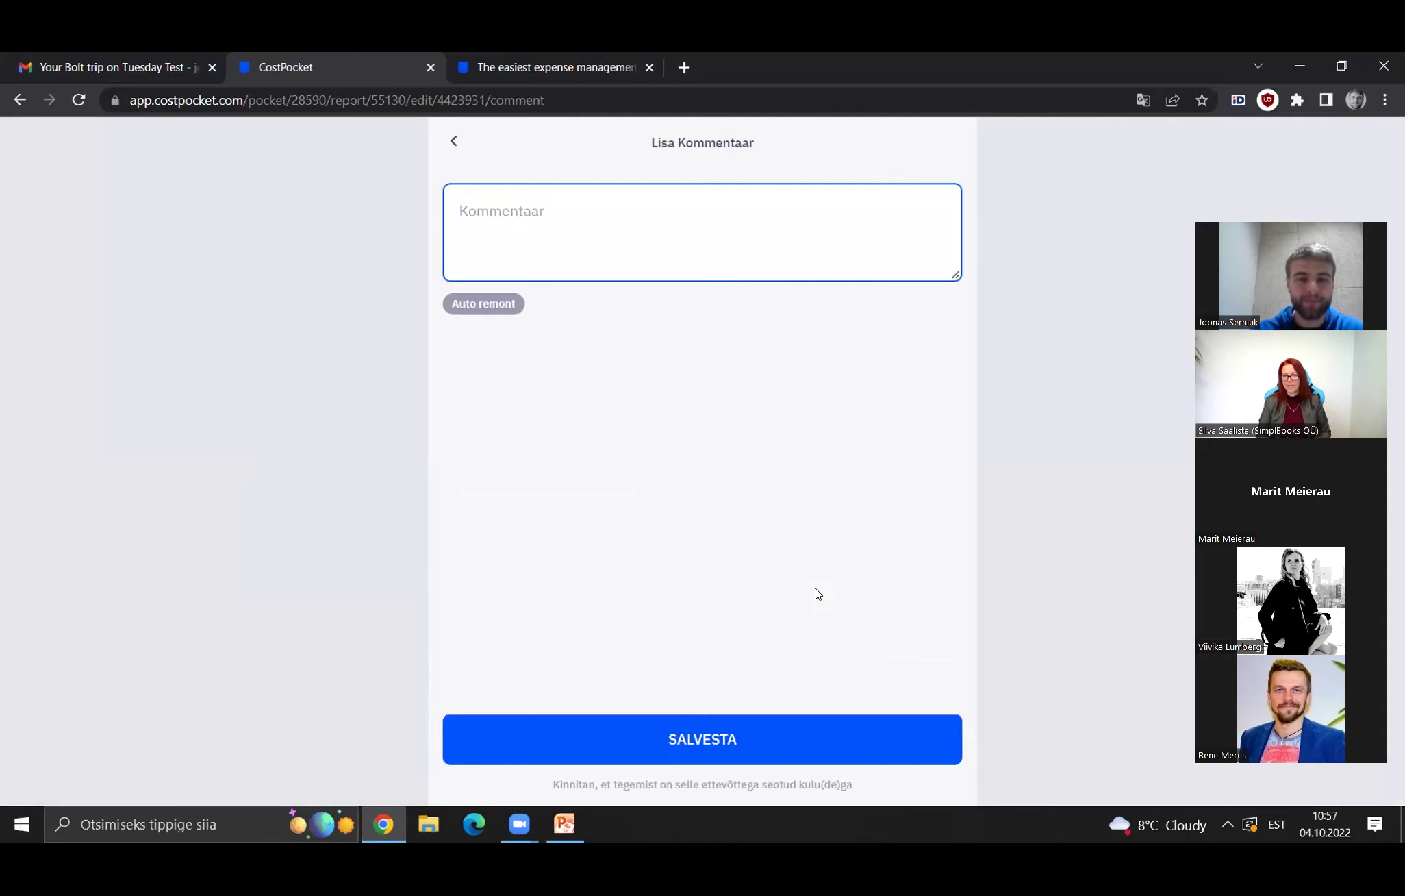
pyautogui.click(691, 745)
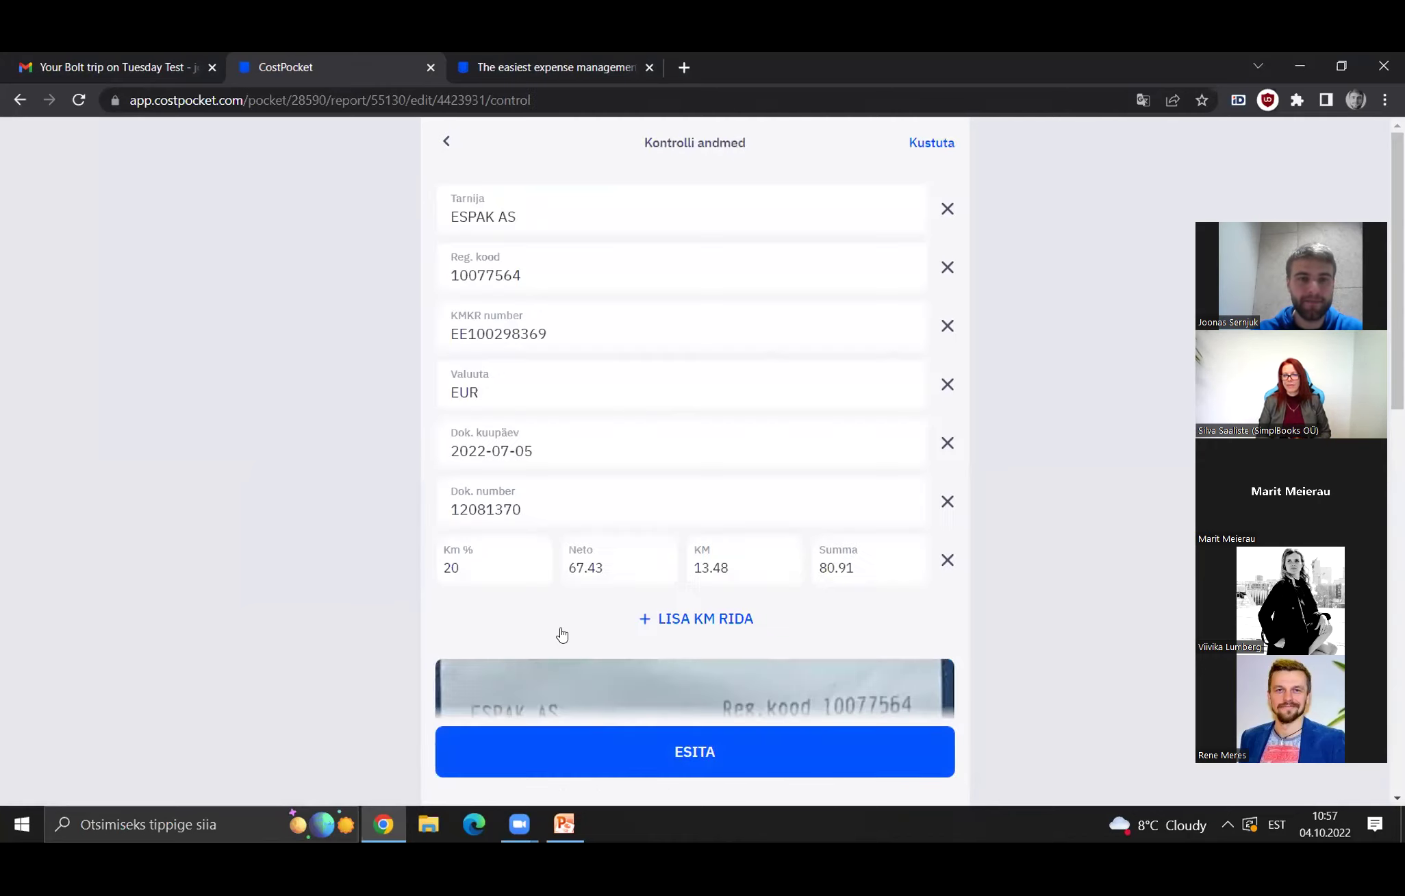
pyautogui.scroll(-7, 529, 483)
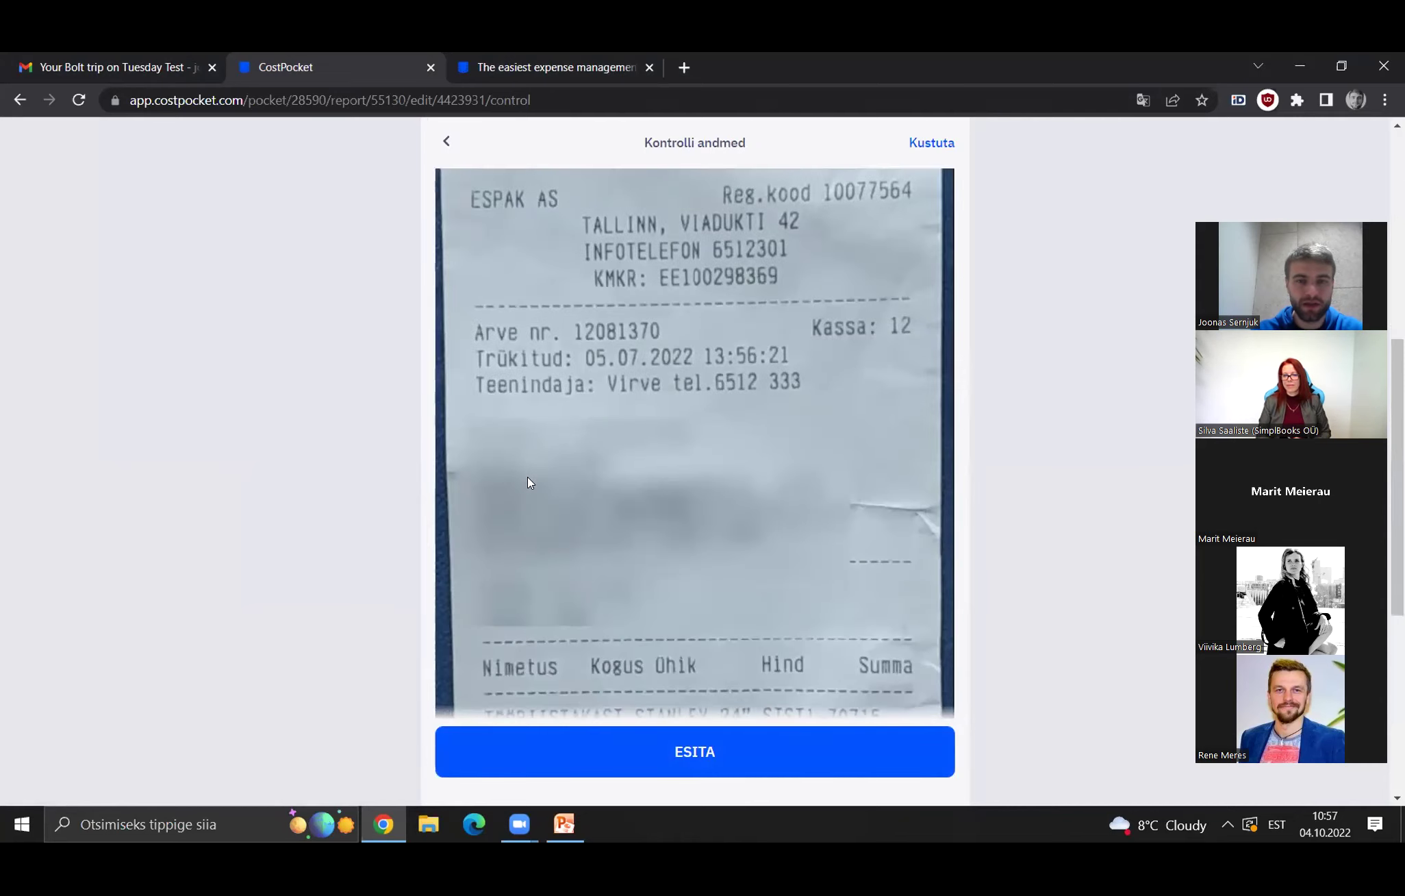
pyautogui.scroll(-3, 529, 483)
pyautogui.scroll(10, 529, 482)
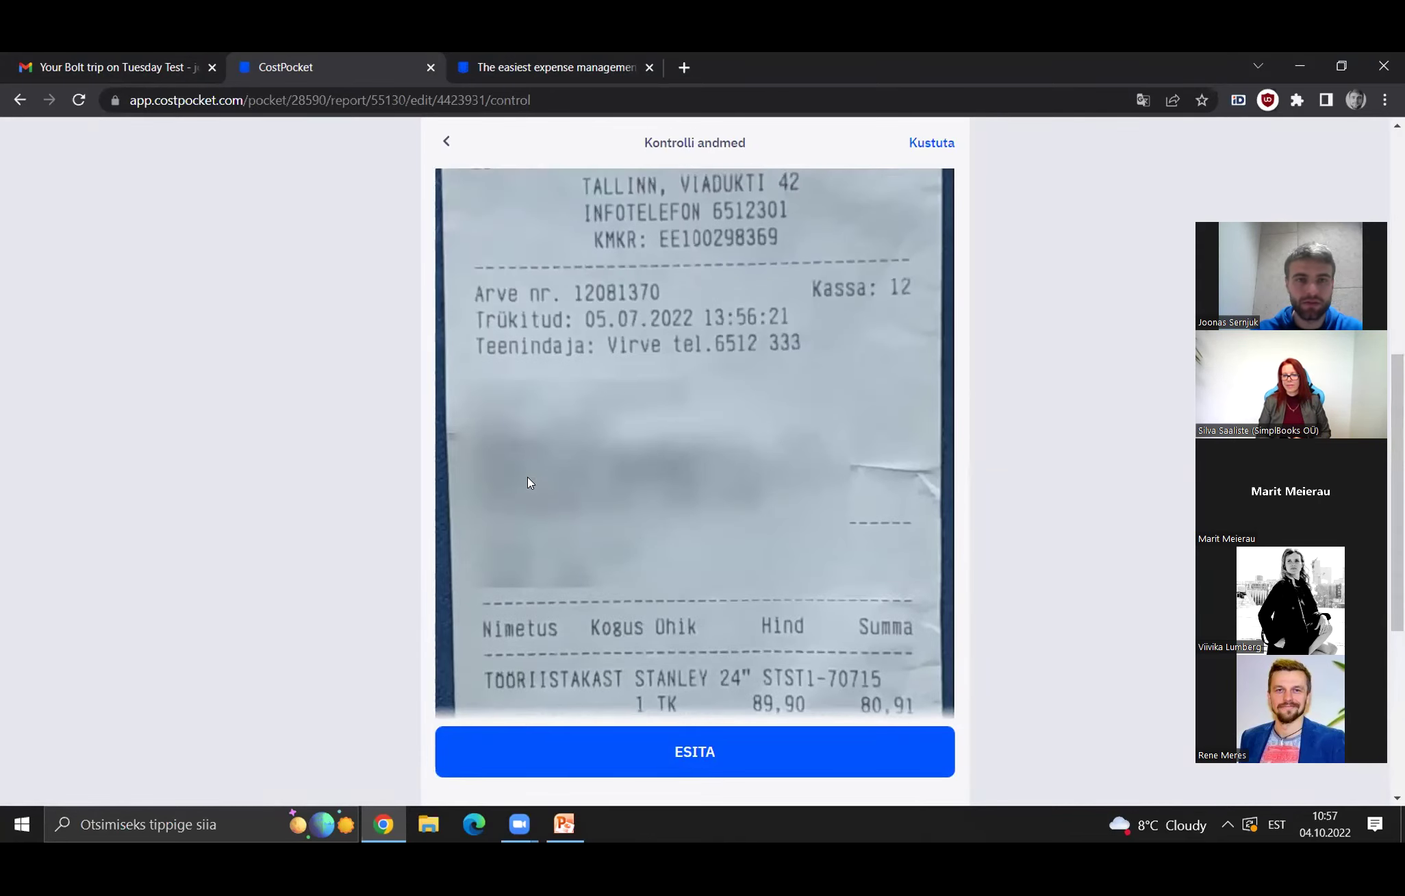
pyautogui.click(666, 751)
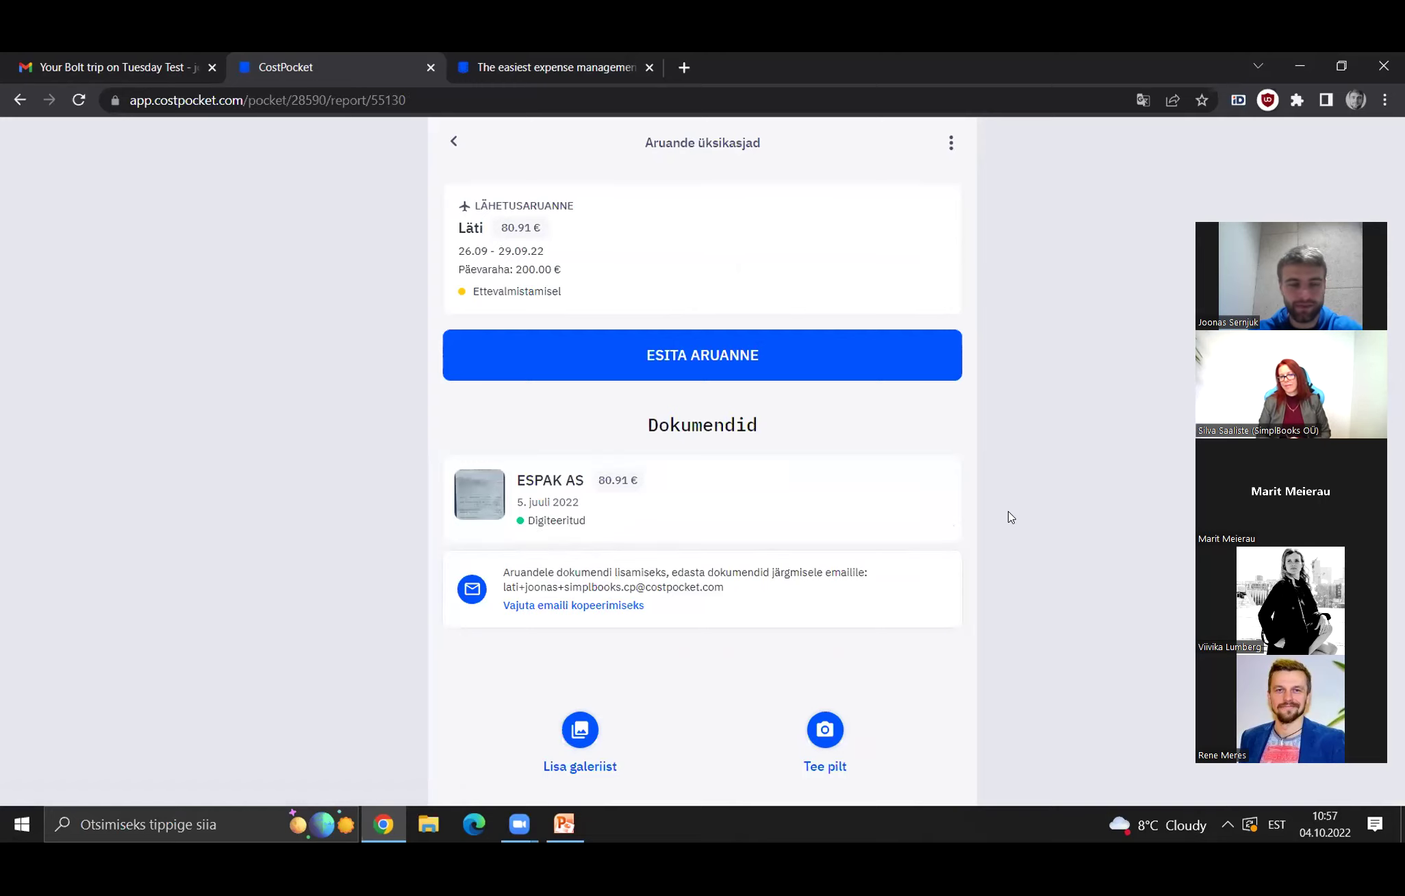
# Reload the report until the Bolt receipt shows as Erateks Trading OÜ, 7.70 €, digitised
pyautogui.press('F5')
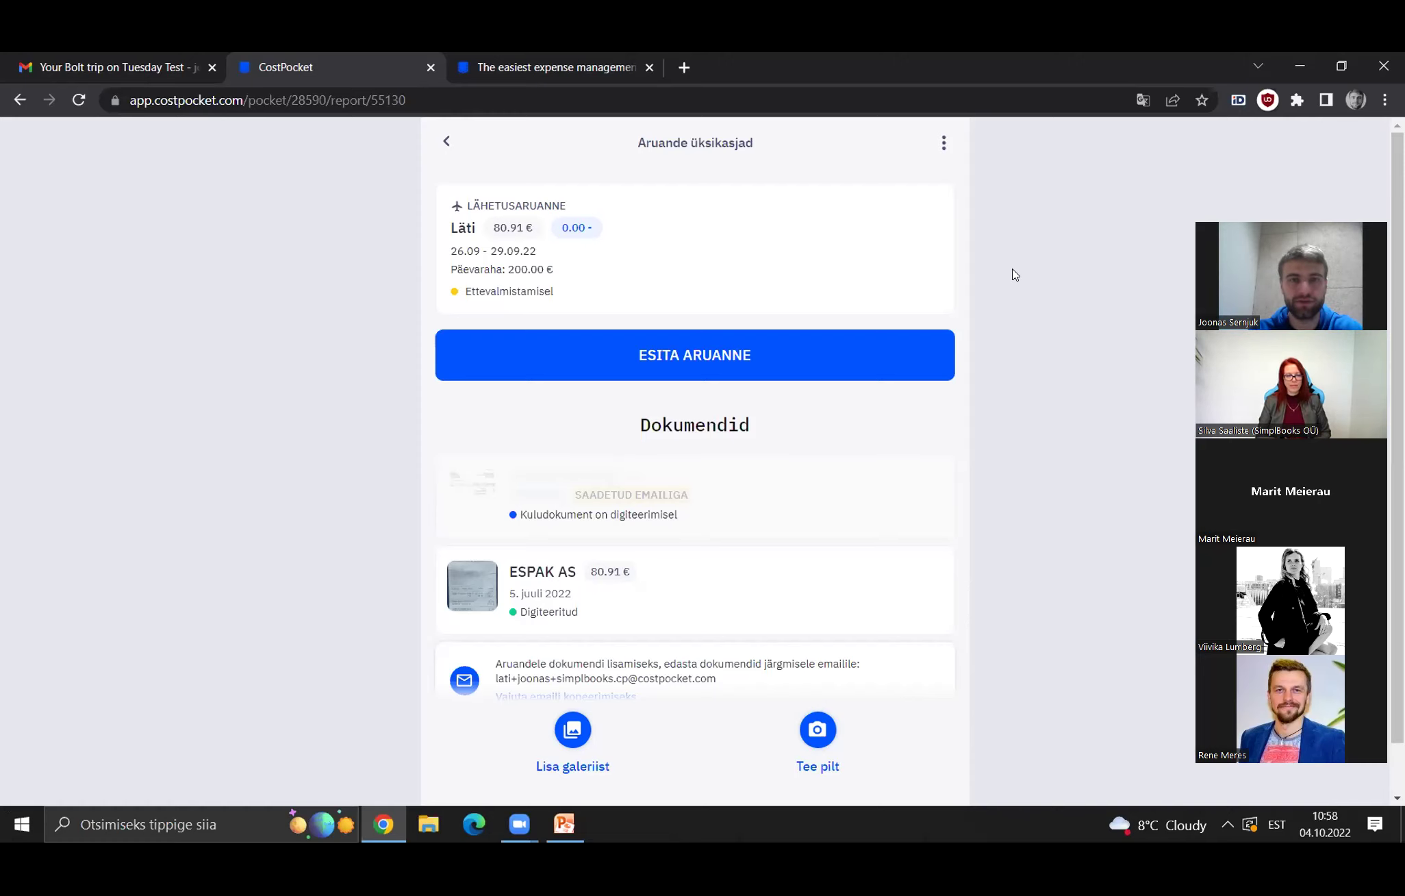
pyautogui.press('F5')
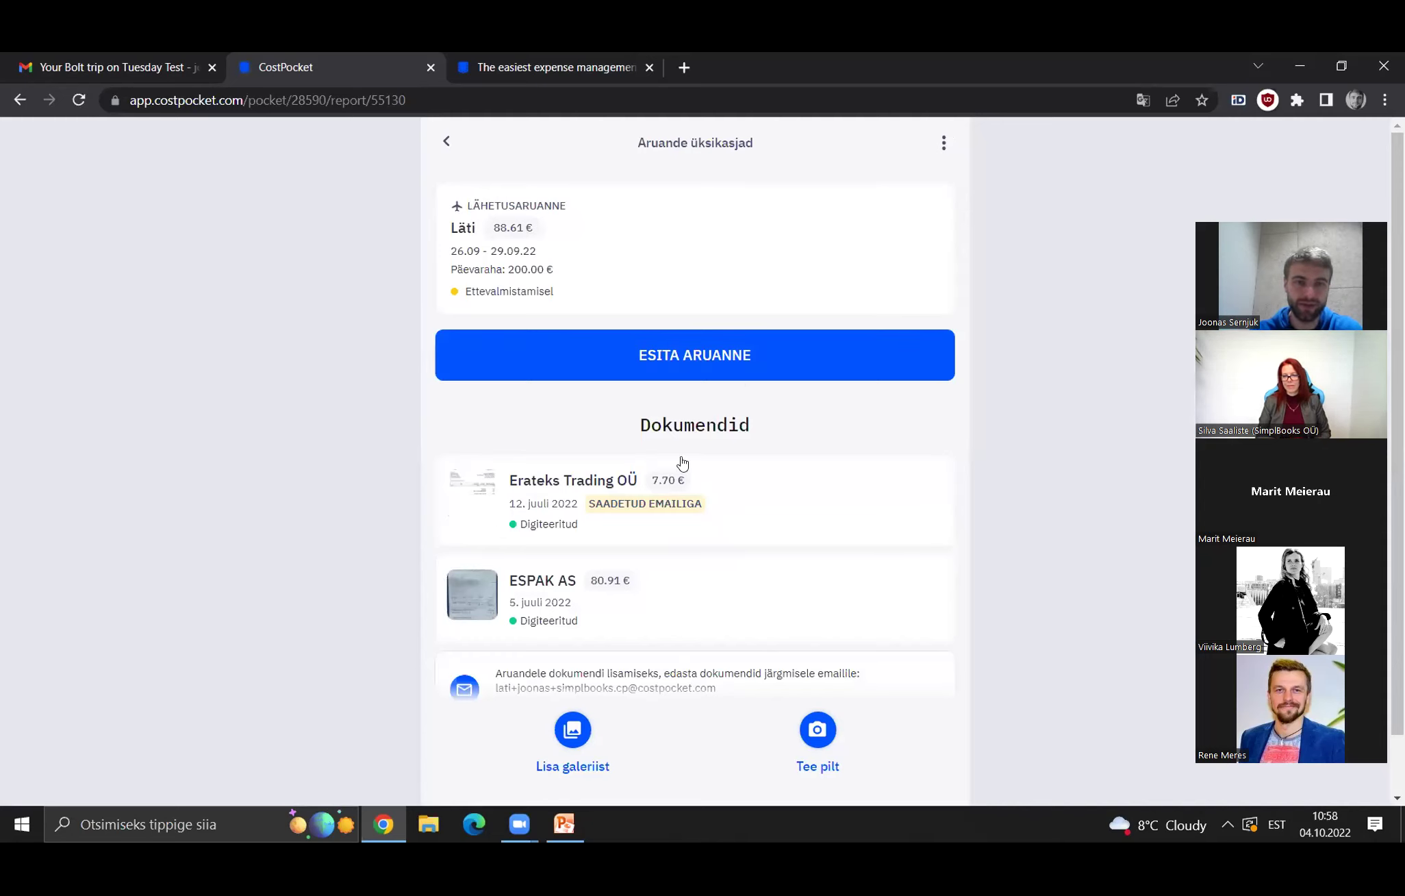
# Set the Erateks Trading OÜ expense's Hüvitamine to Maksin eraisikuna
pyautogui.click(516, 504)
pyautogui.click(535, 266)
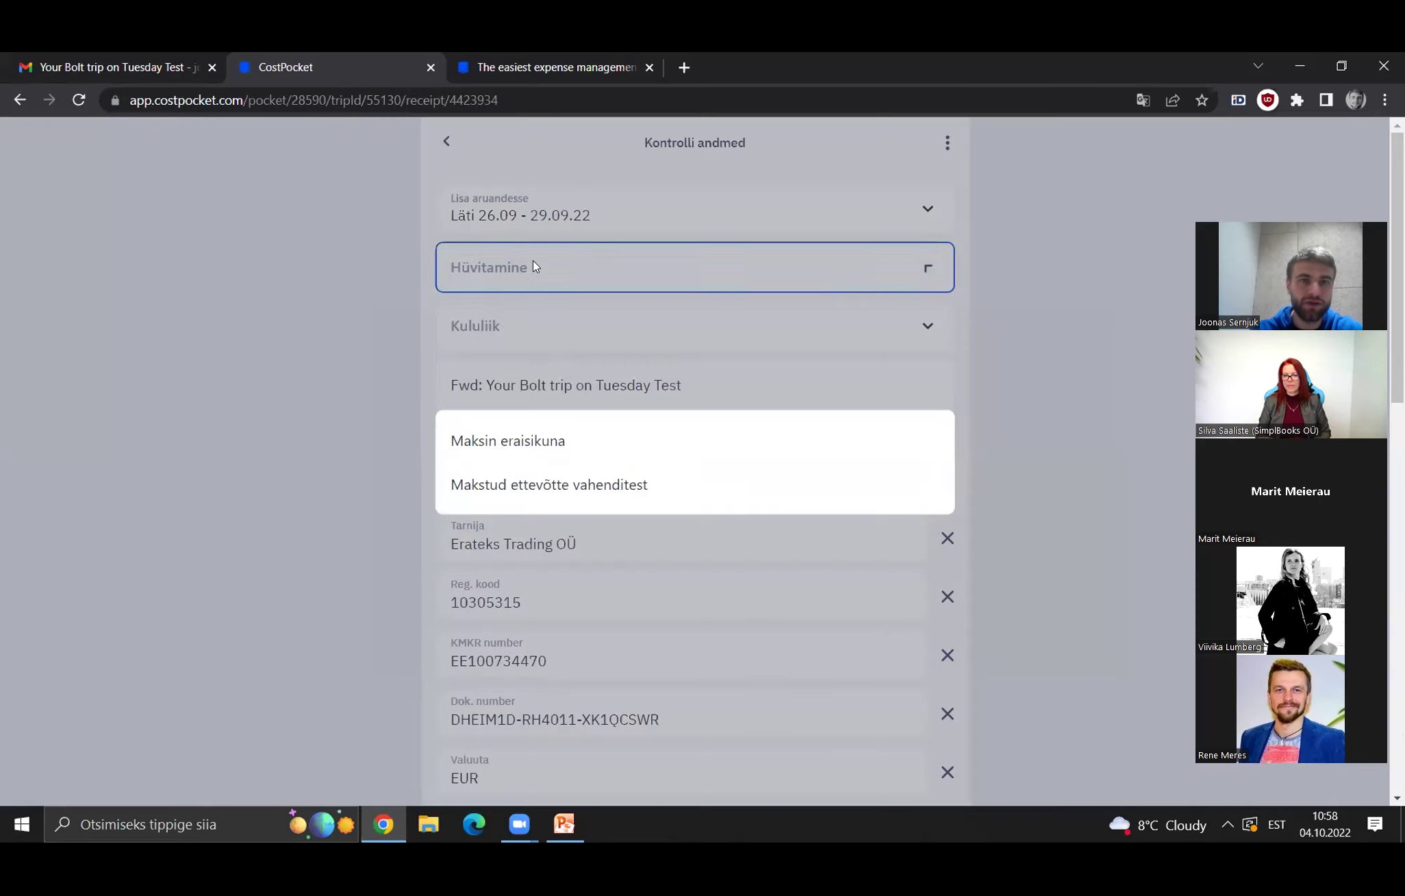
pyautogui.click(524, 441)
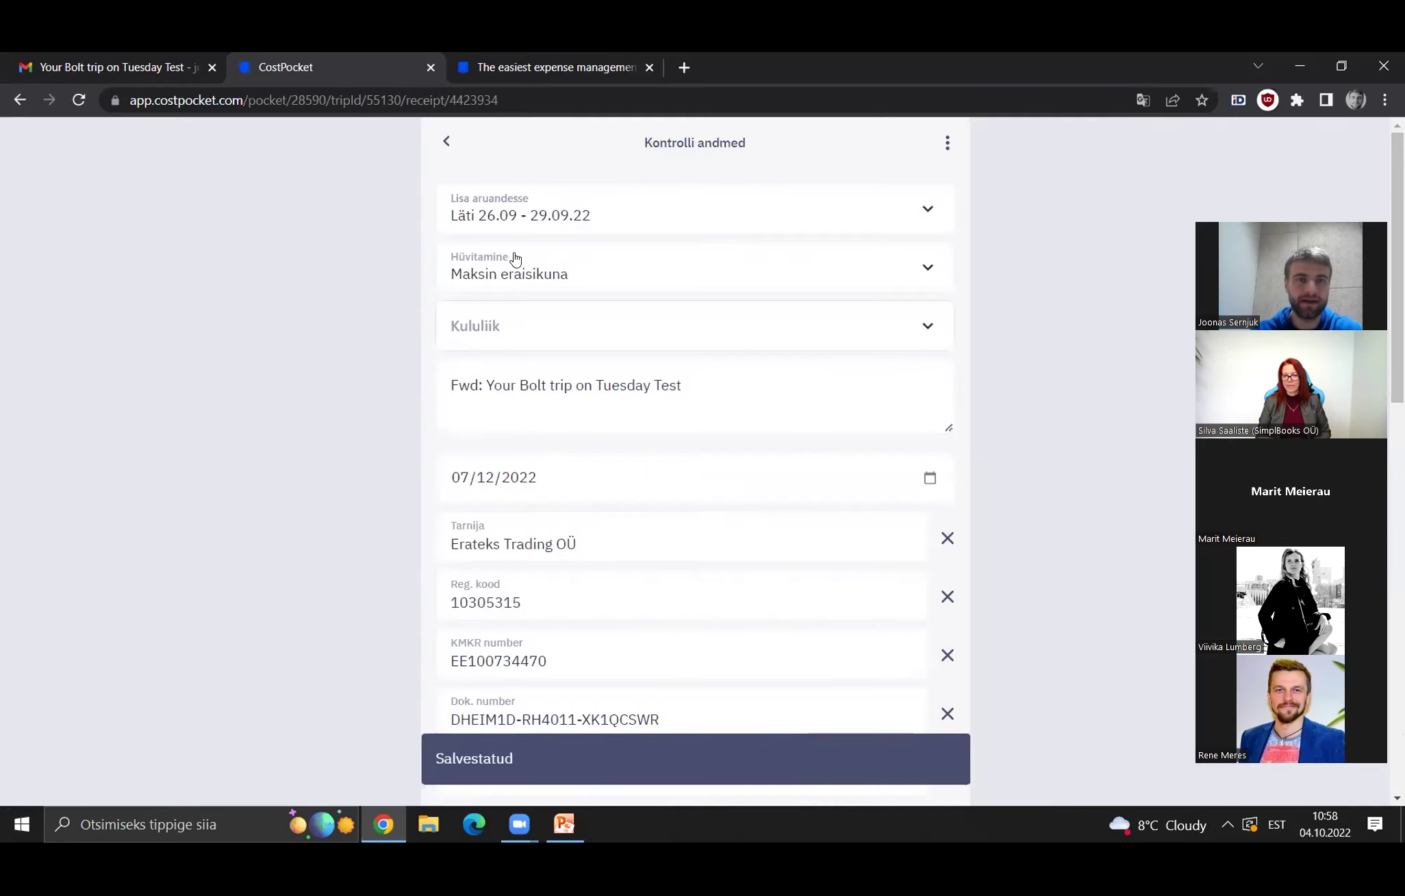
pyautogui.scroll(-5, 678, 491)
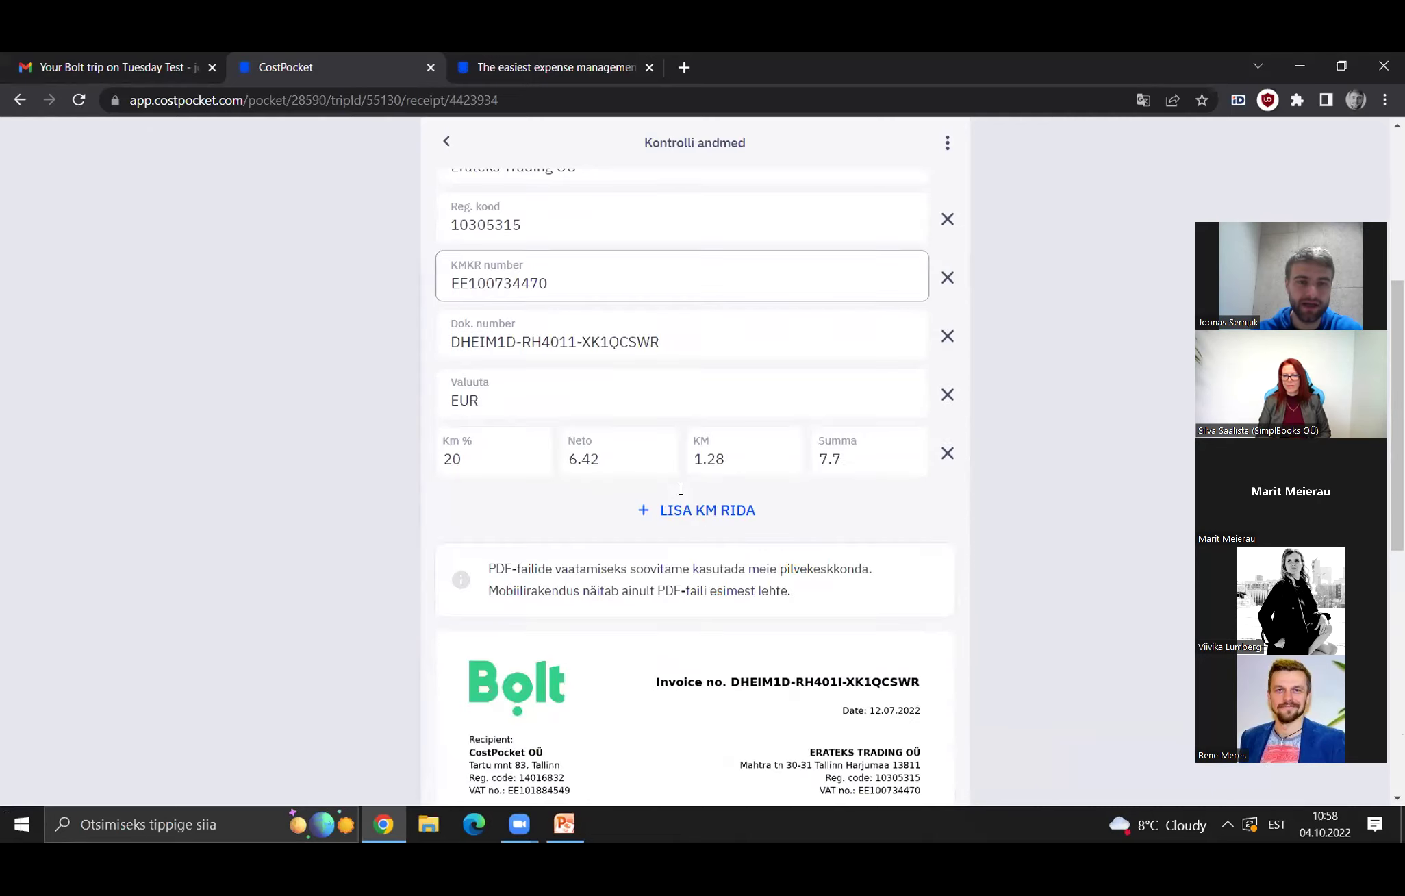
pyautogui.scroll(-6, 681, 488)
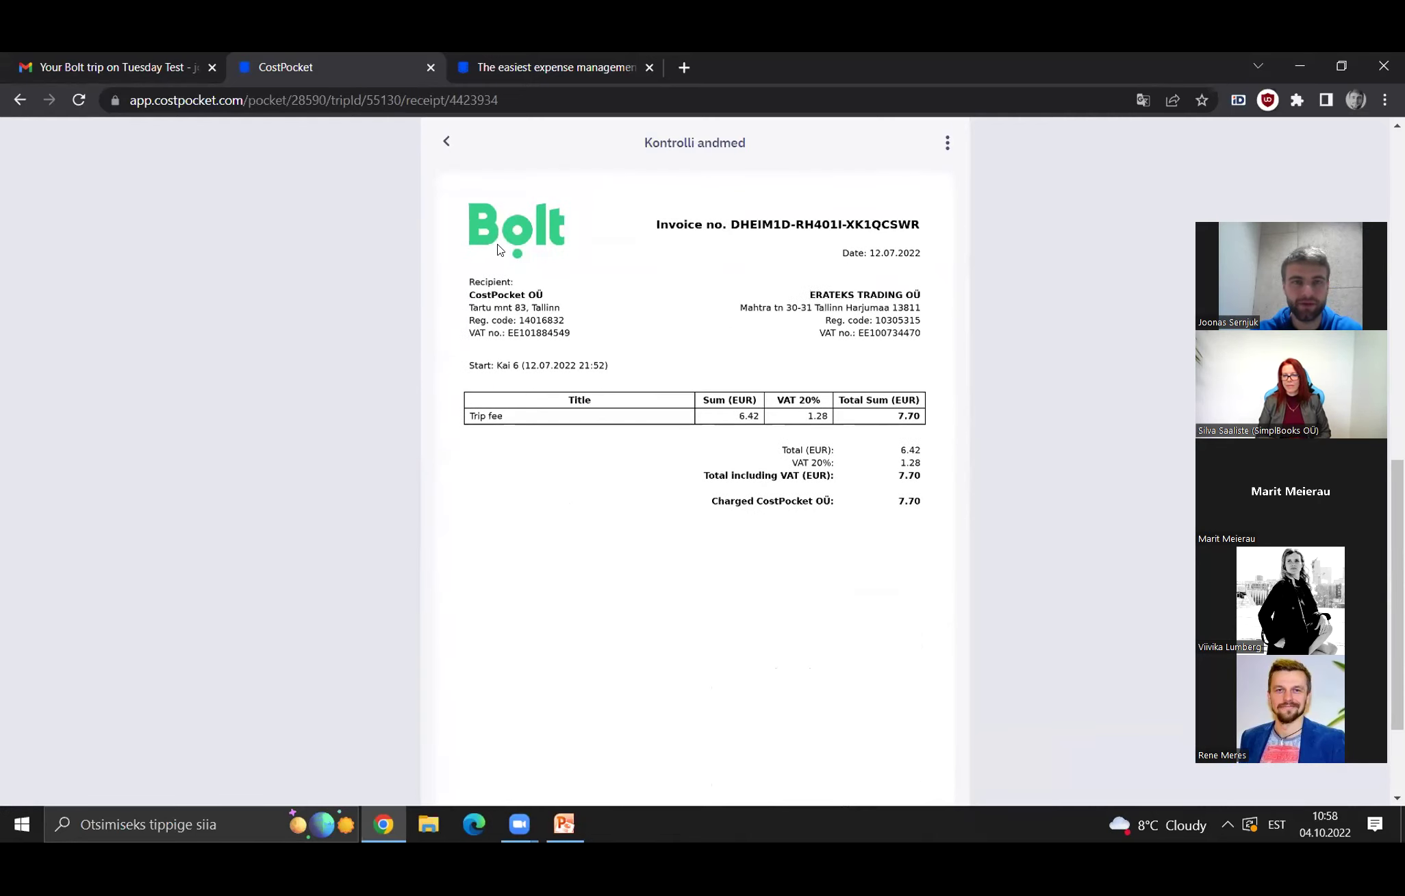
pyautogui.click(116, 67)
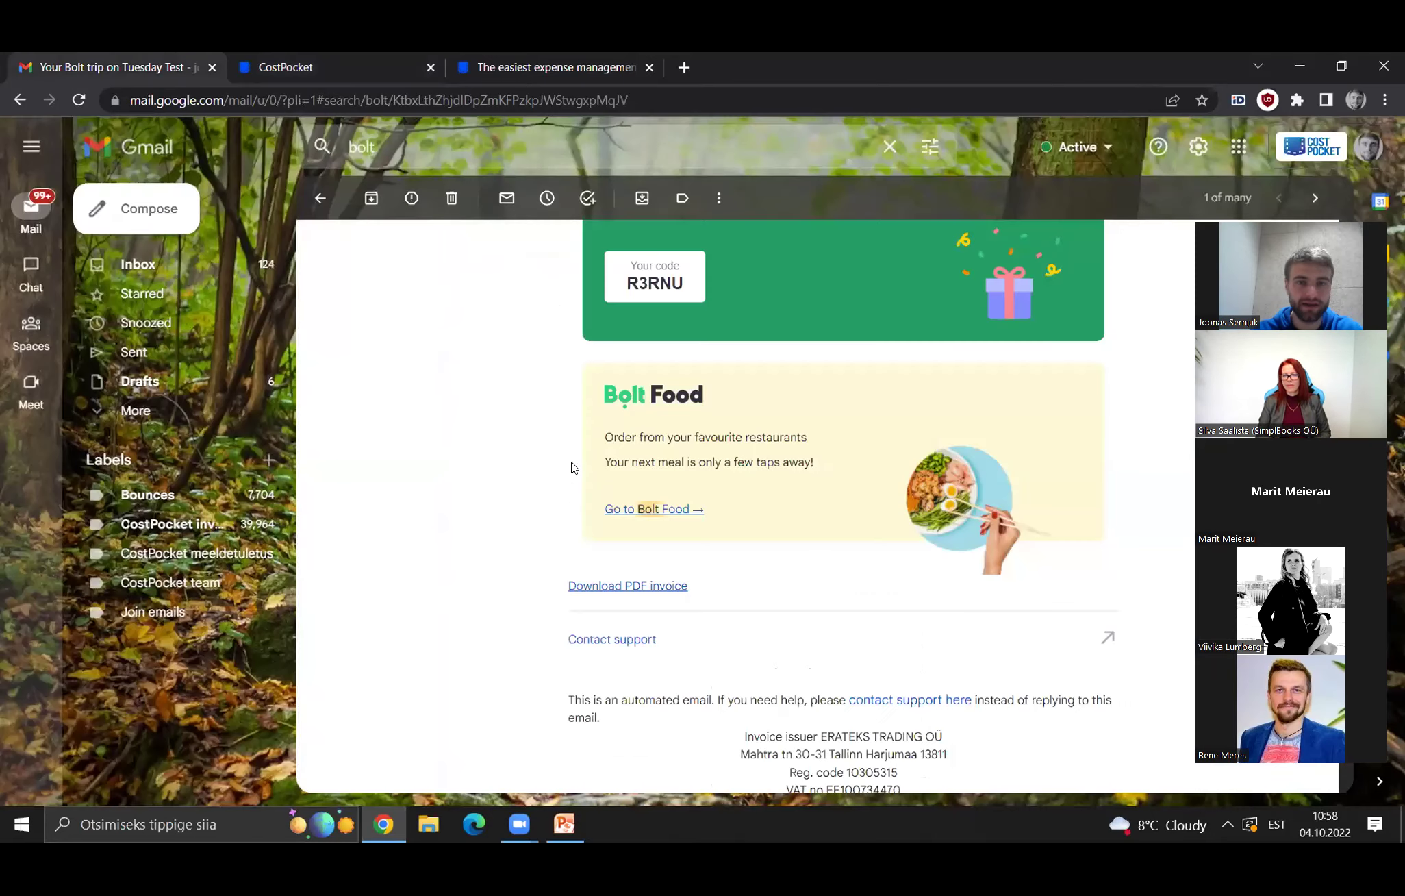
pyautogui.click(648, 509)
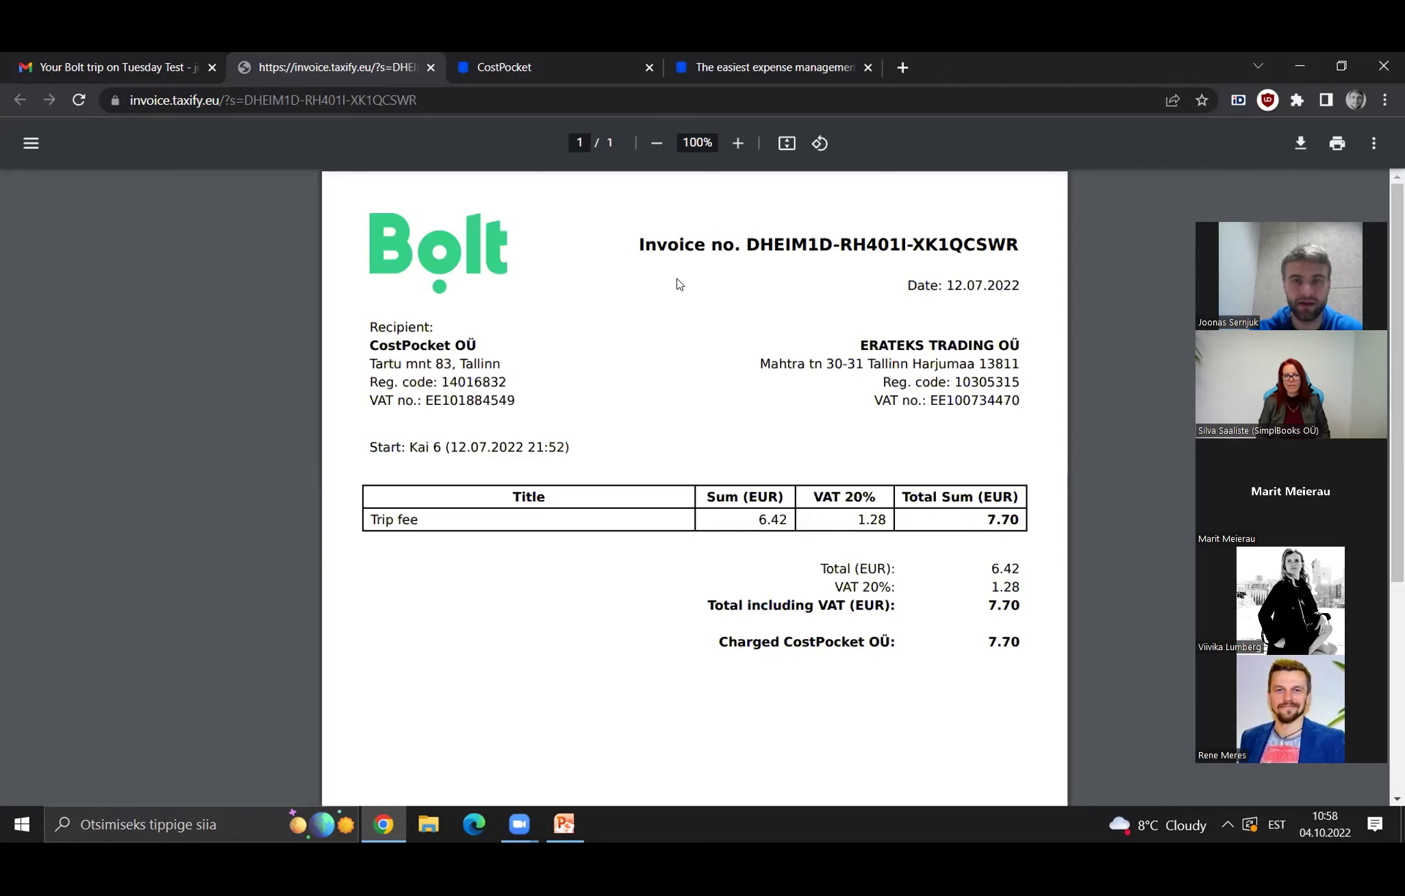
pyautogui.scroll(-3, 639, 556)
pyautogui.scroll(3, 639, 556)
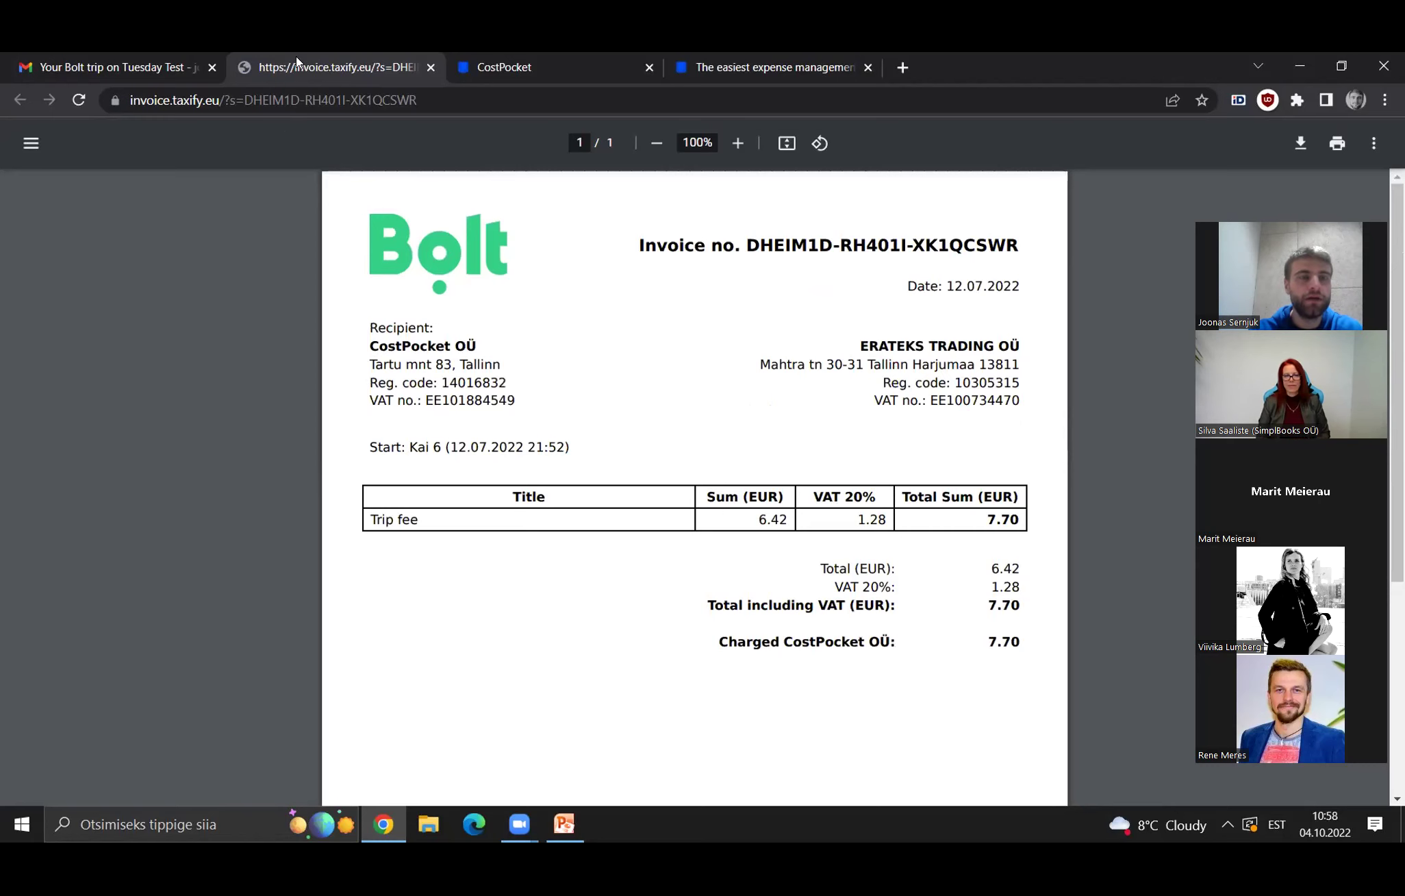
pyautogui.click(429, 67)
# Submit the 88.61 € Läti report with ESITA ARUANNE, confirming JAH
pyautogui.click(337, 62)
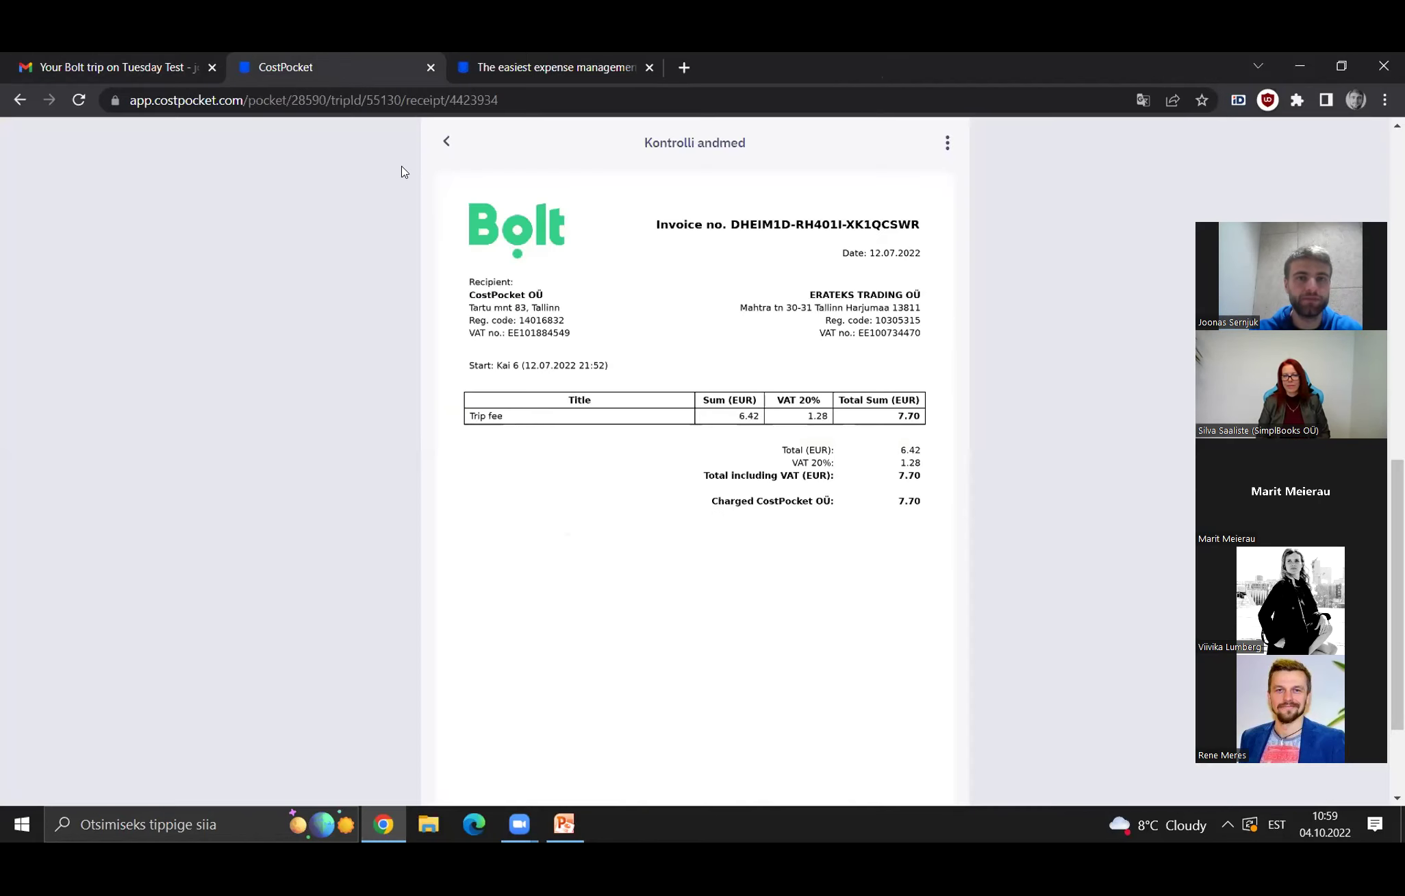
pyautogui.scroll(3, 548, 278)
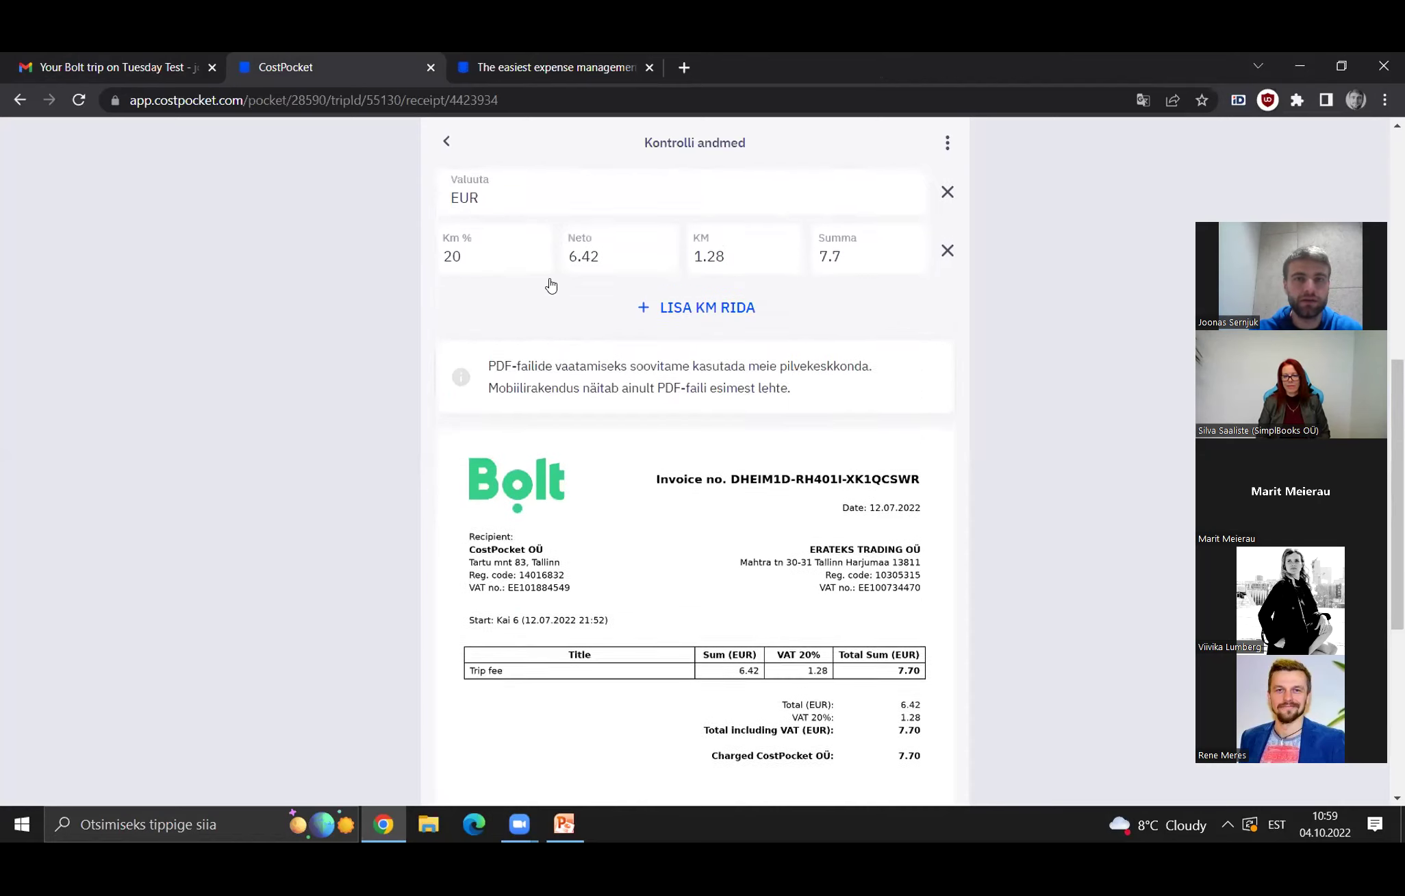
pyautogui.scroll(8, 550, 280)
pyautogui.click(446, 142)
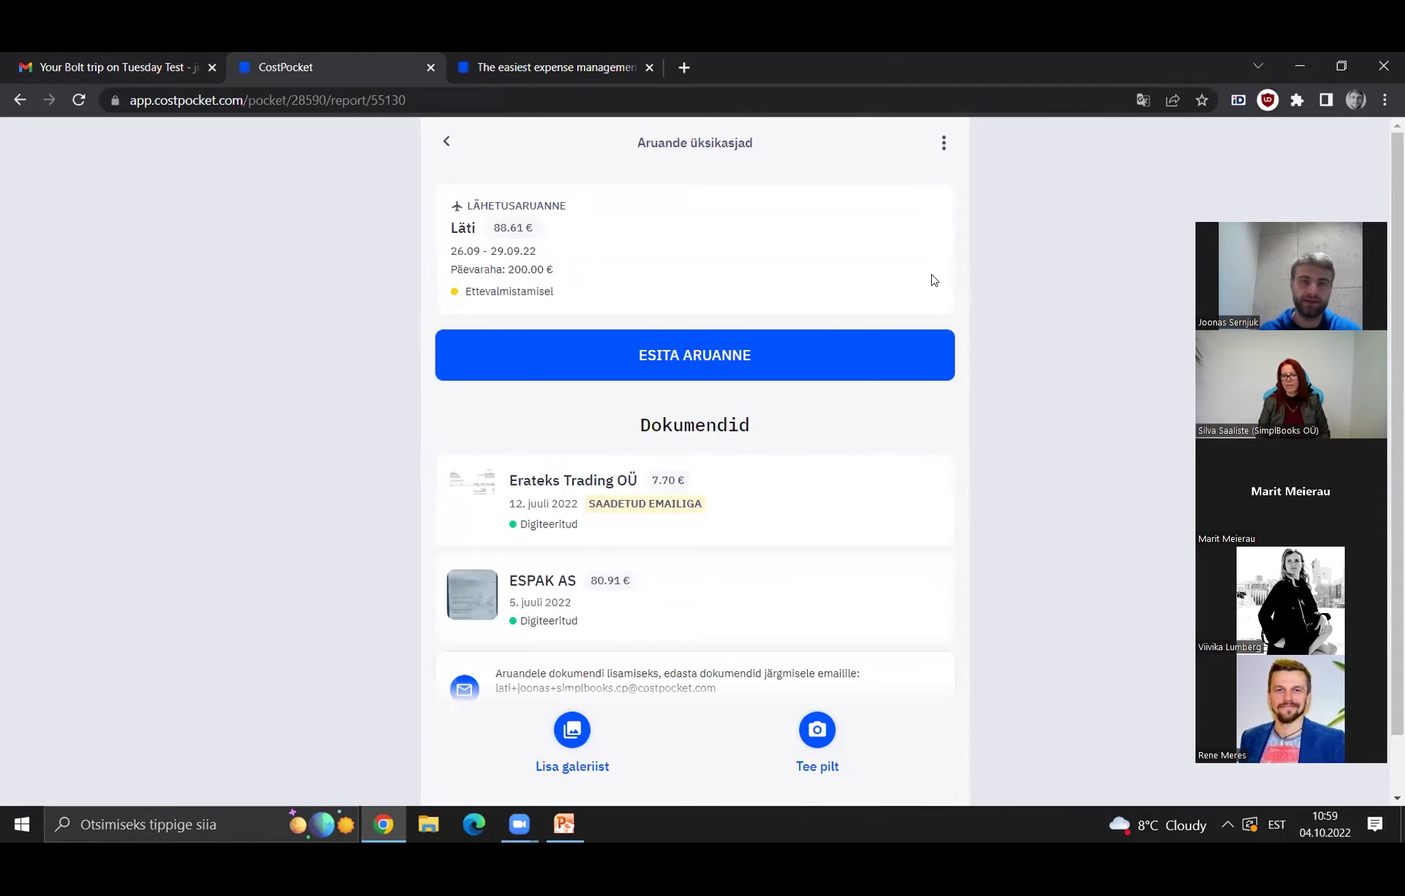
pyautogui.click(742, 356)
pyautogui.click(839, 515)
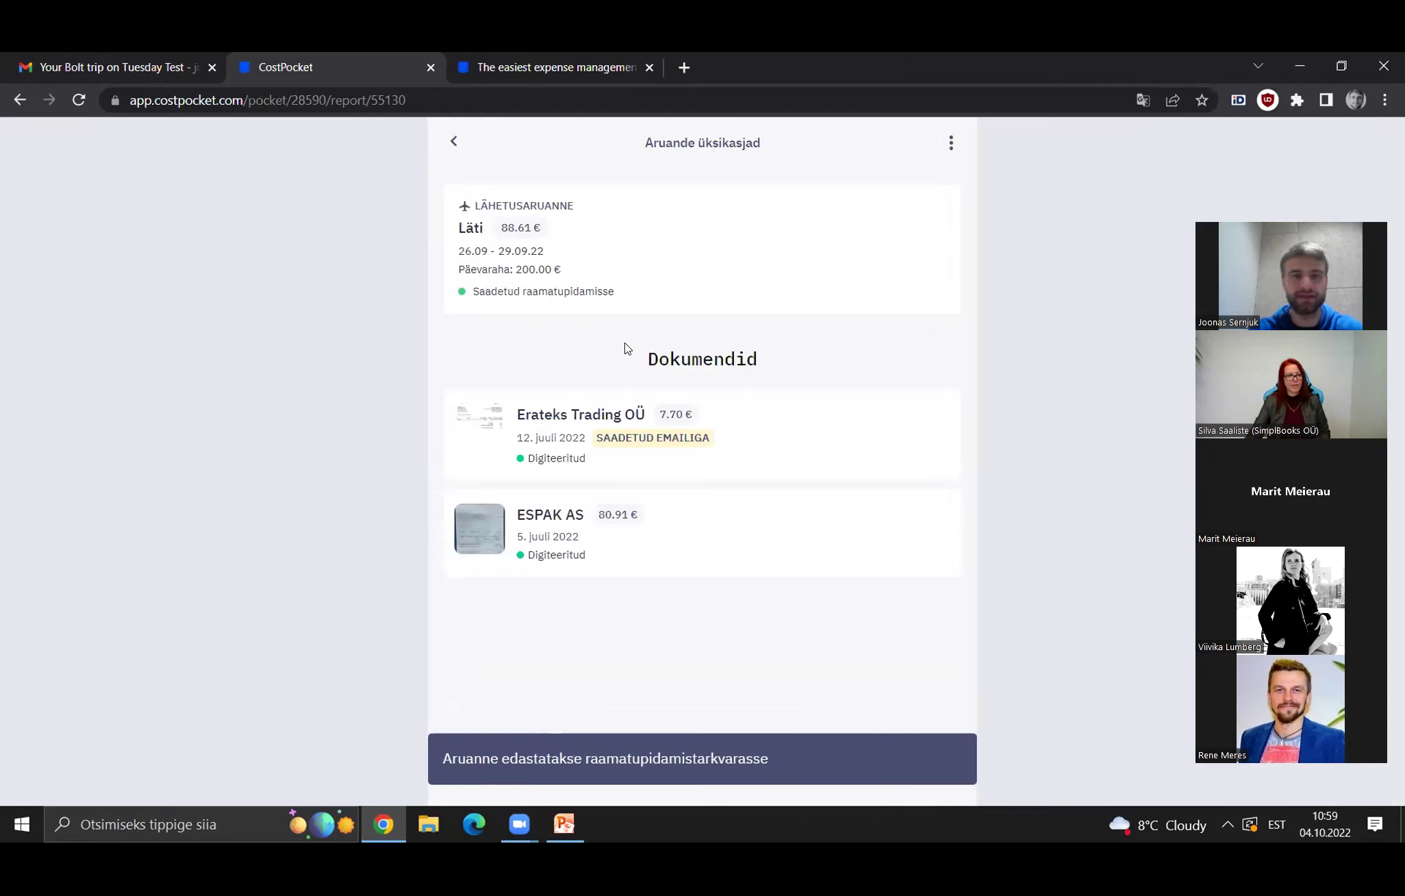
pyautogui.click(454, 141)
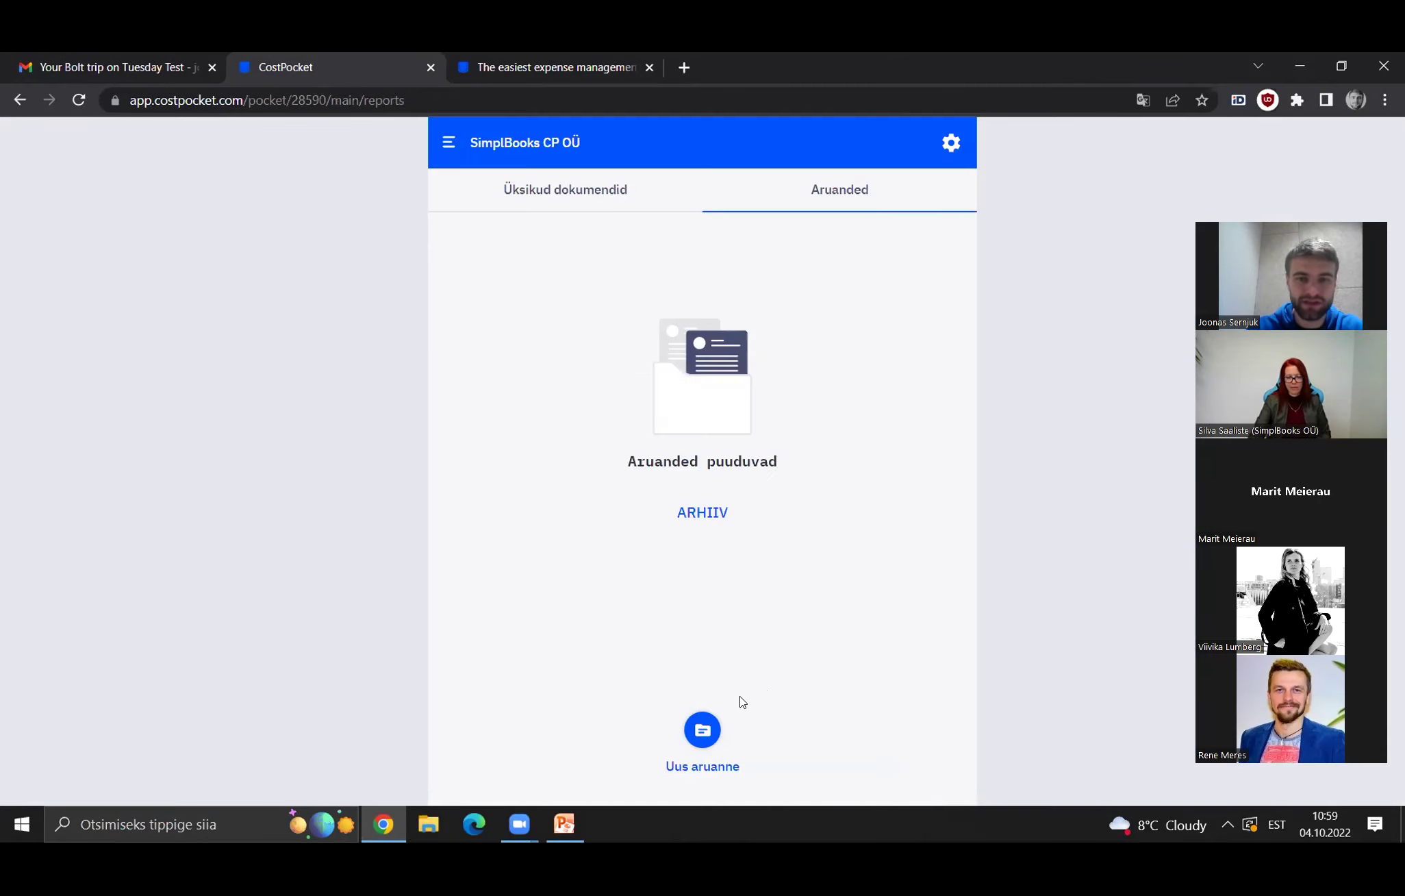
# Create and save a Sõidupäevik report named 'September, 2022'
pyautogui.click(703, 732)
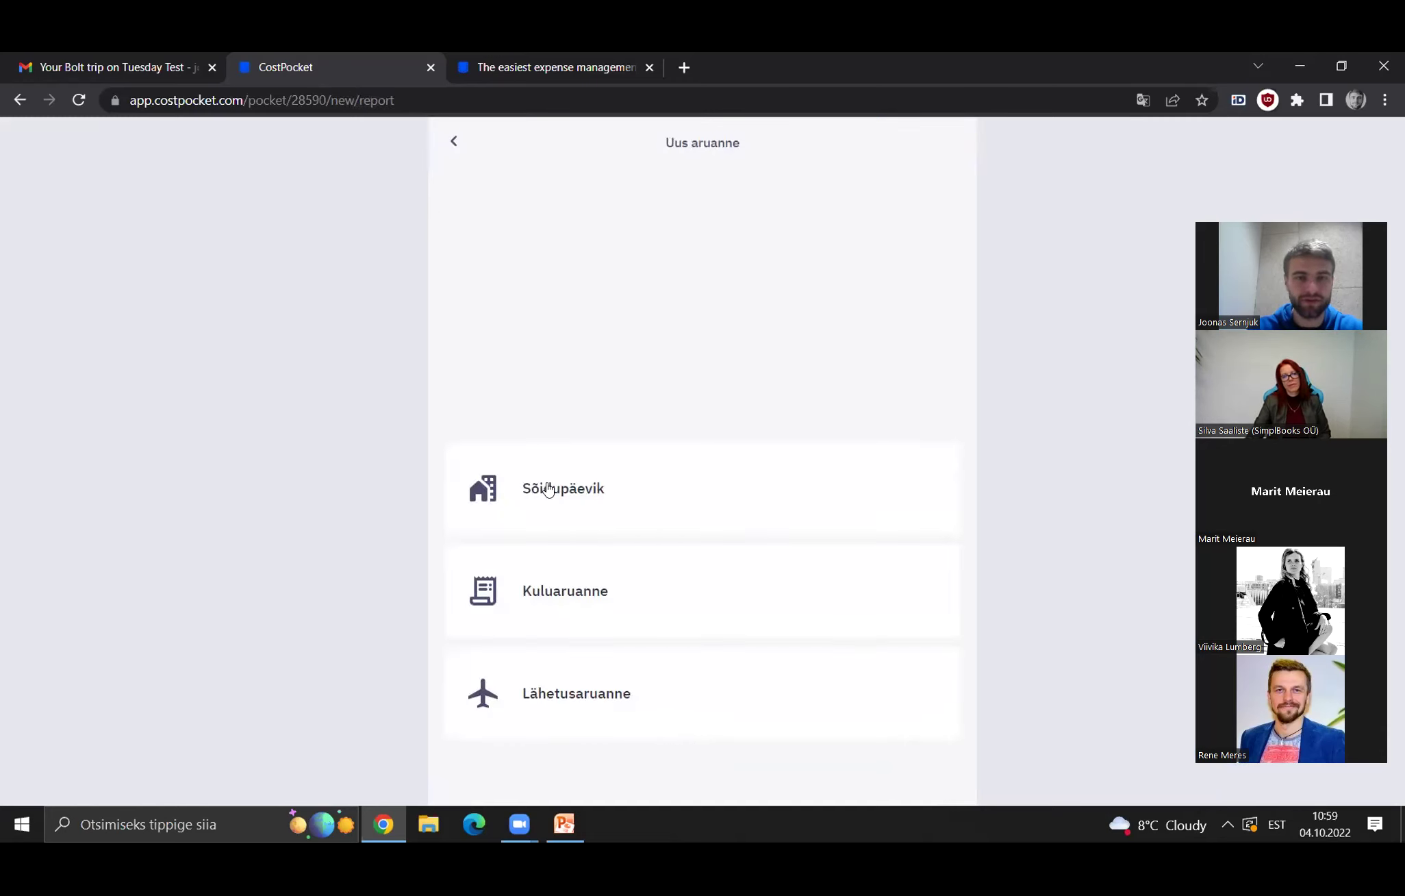
pyautogui.click(453, 143)
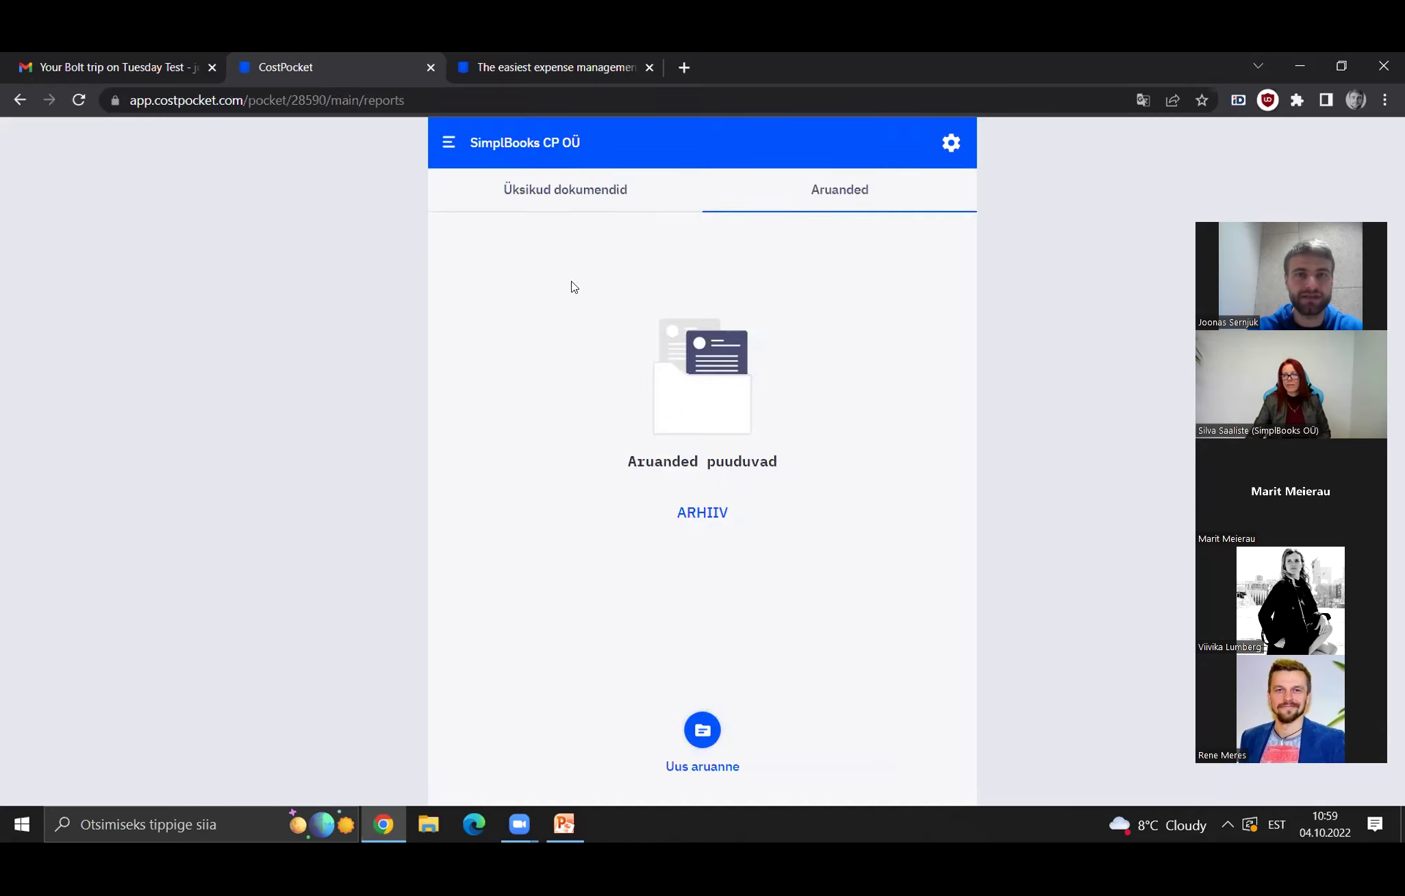
pyautogui.click(703, 730)
pyautogui.click(553, 507)
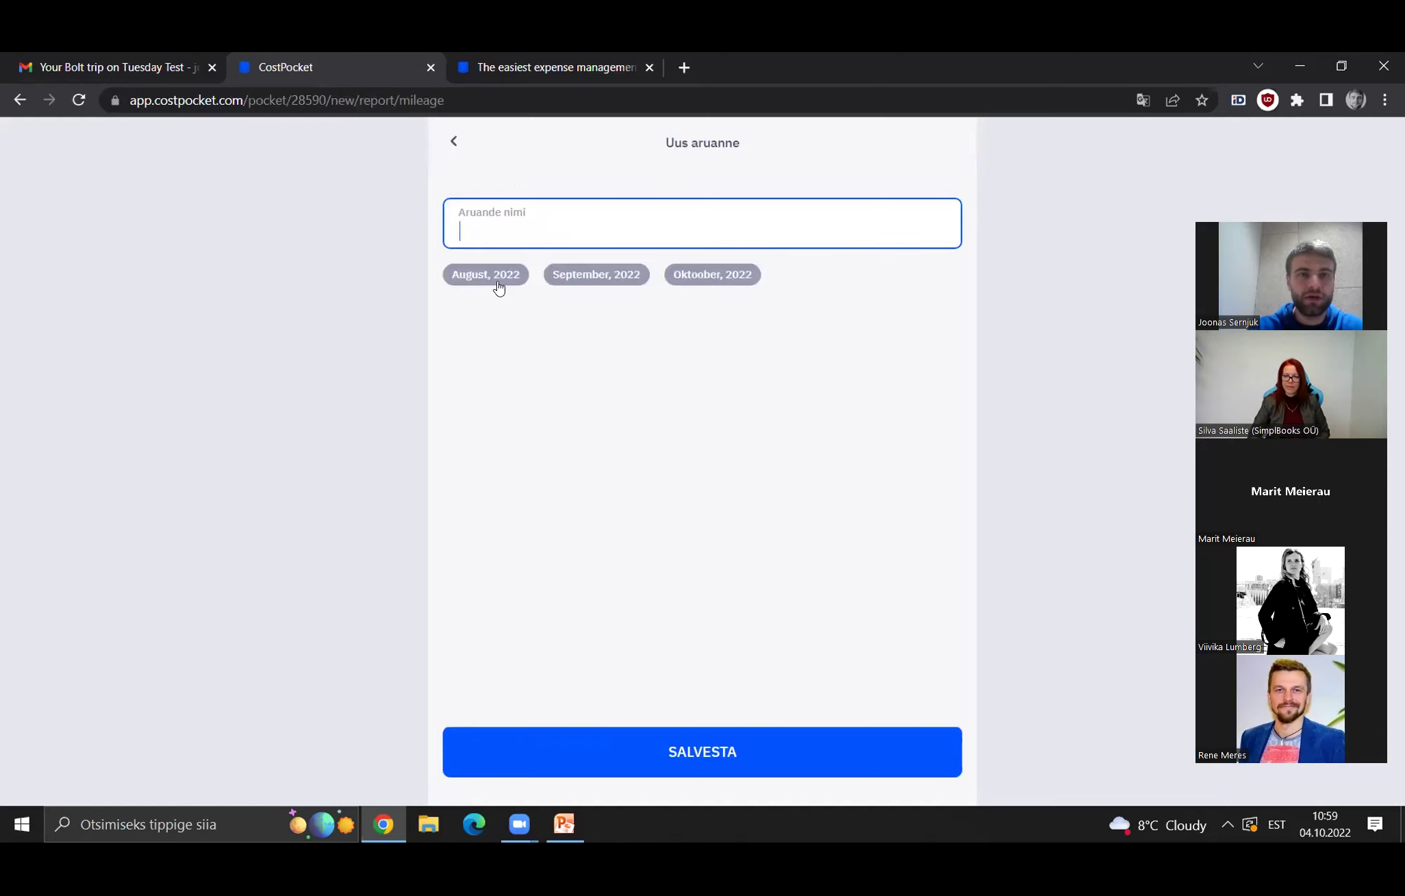
pyautogui.click(574, 276)
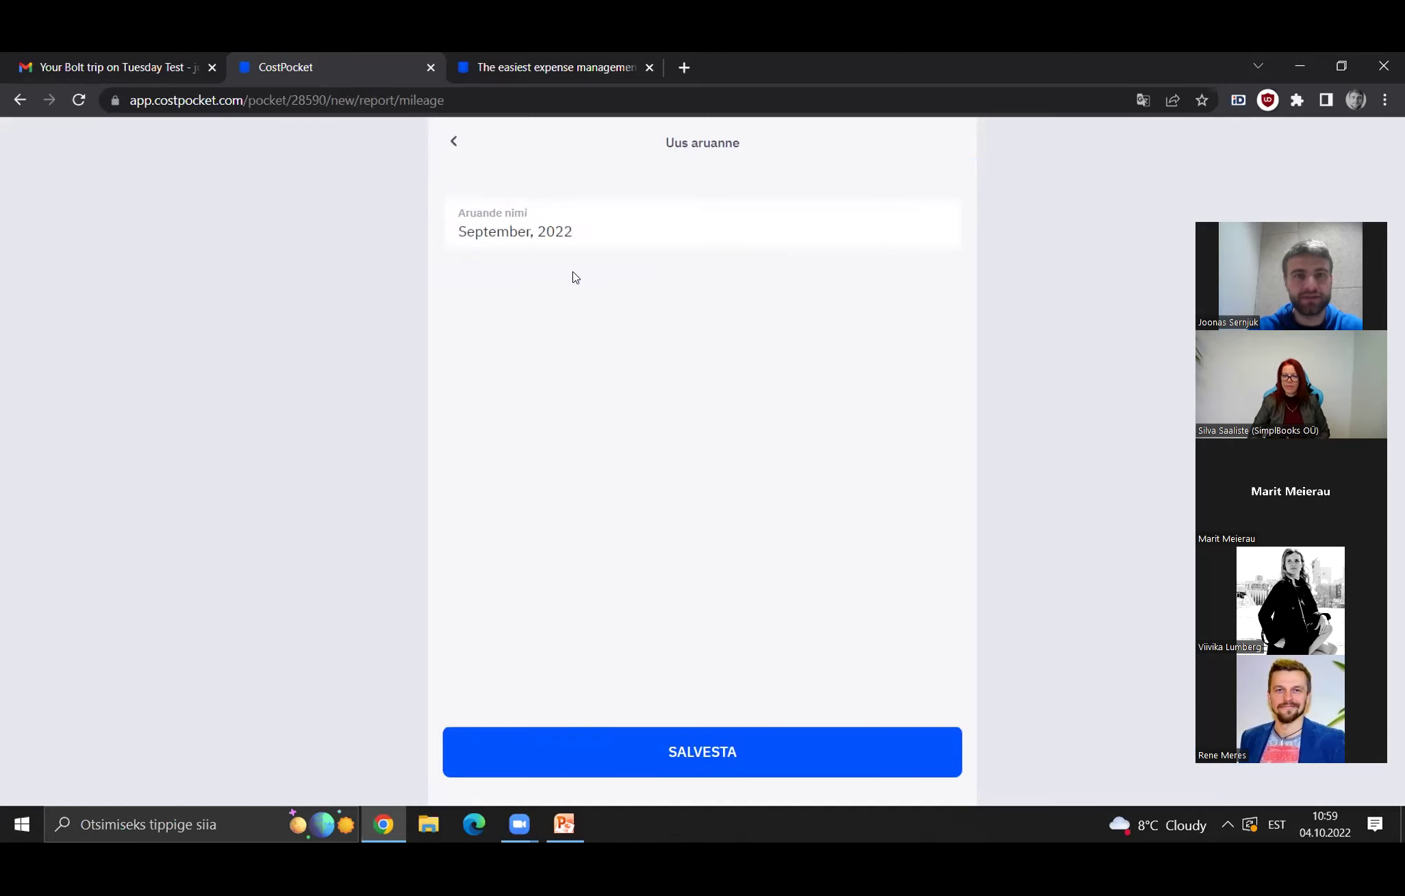
pyautogui.click(691, 751)
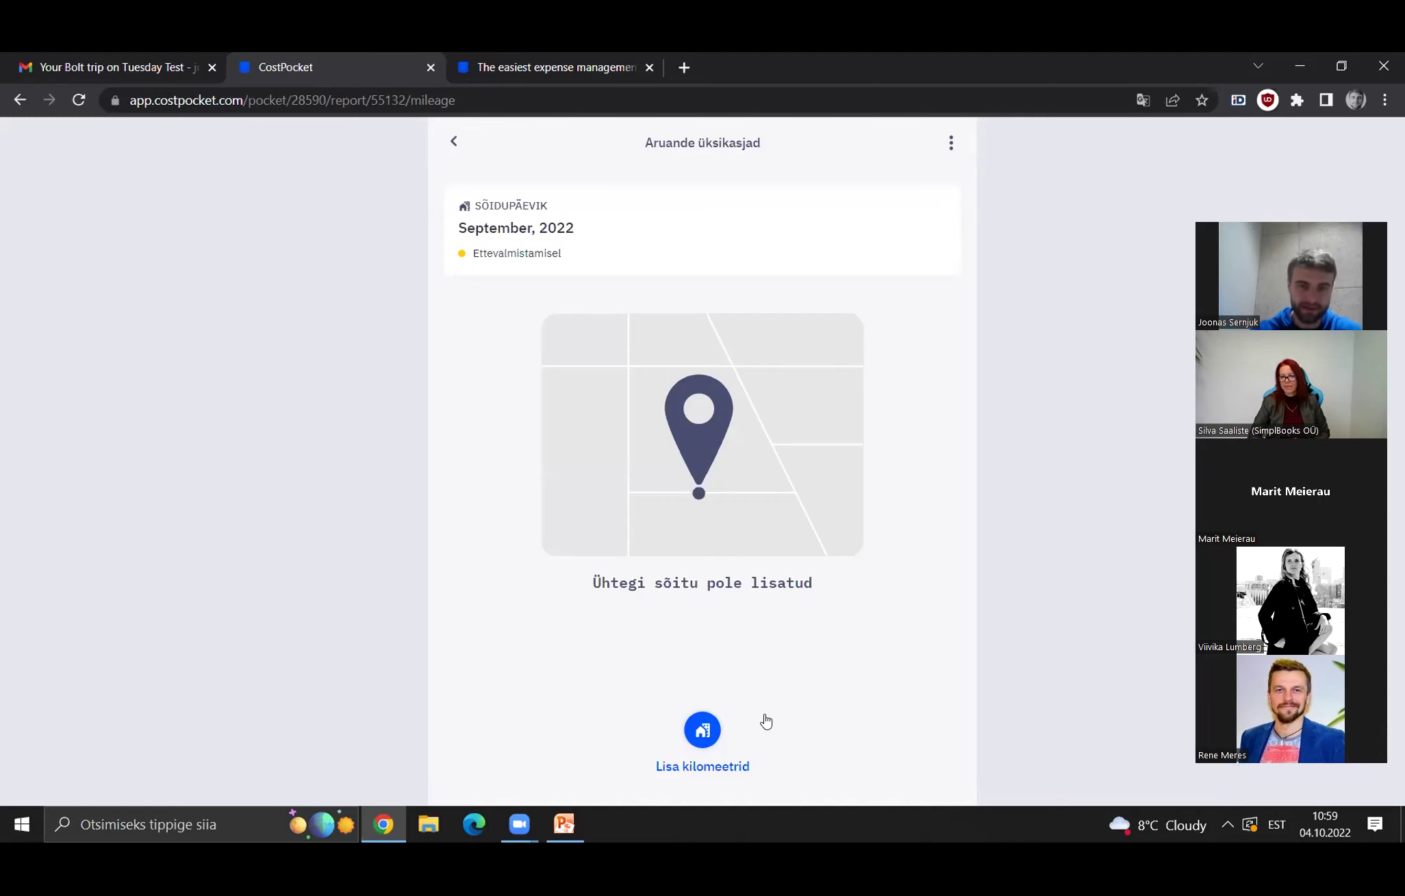
# Start a new trip dated 25 September 2022 with route 'Tallinn - Rapla - Tallinn, kliendi kohtumine'
pyautogui.click(702, 730)
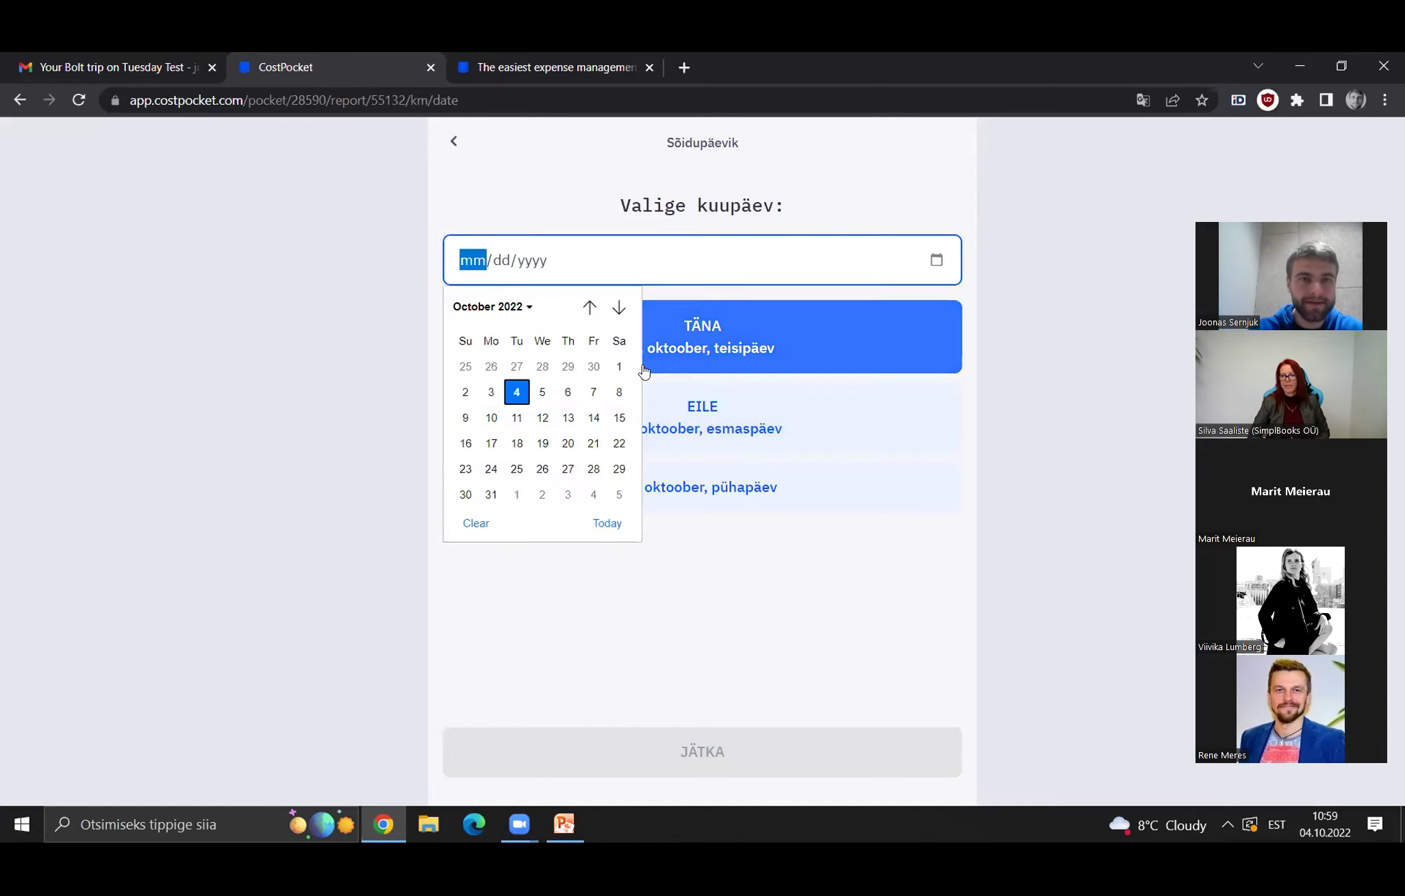
pyautogui.click(465, 367)
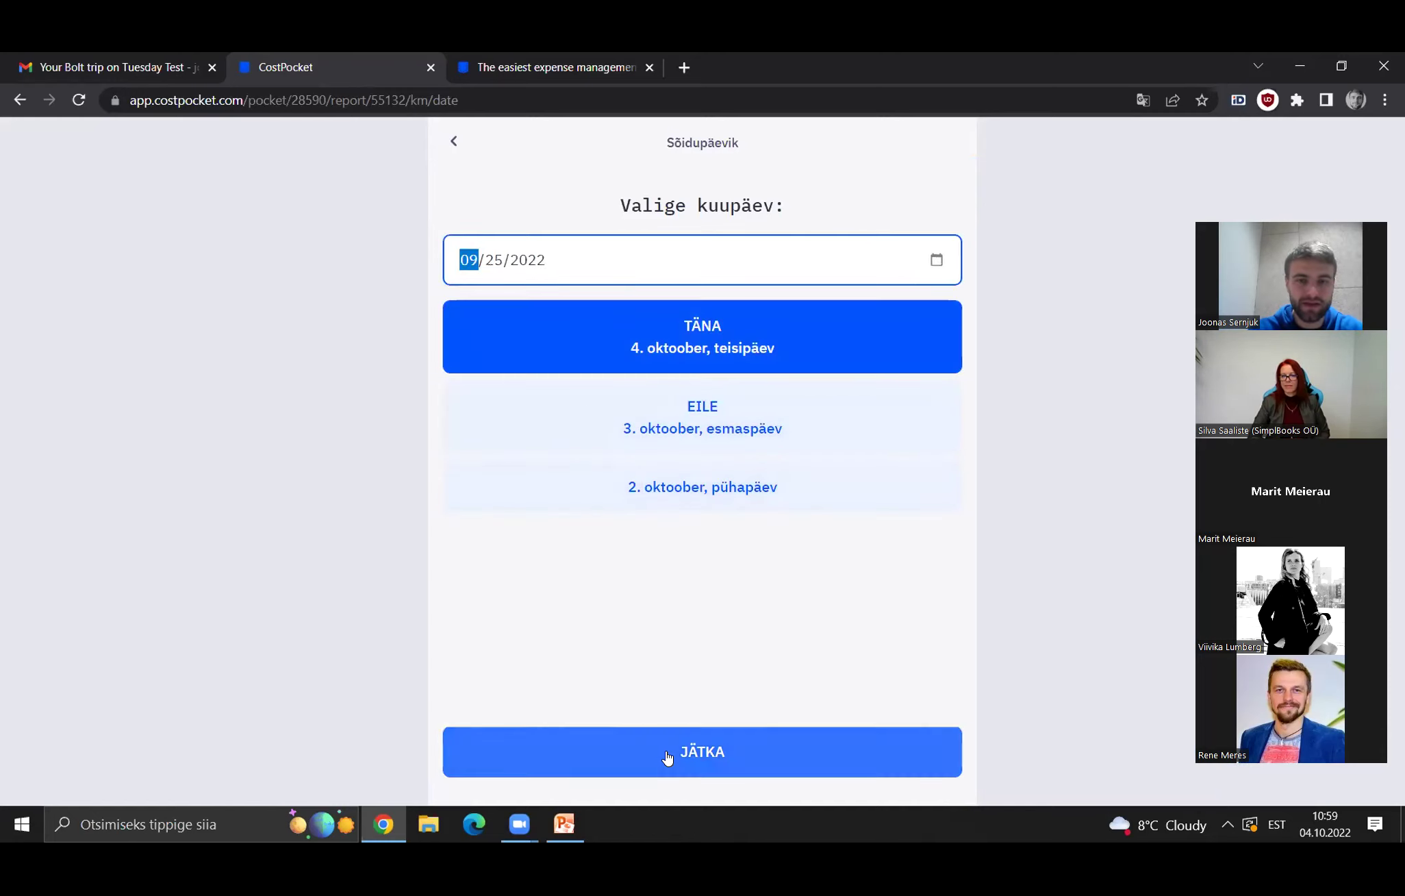
pyautogui.click(669, 756)
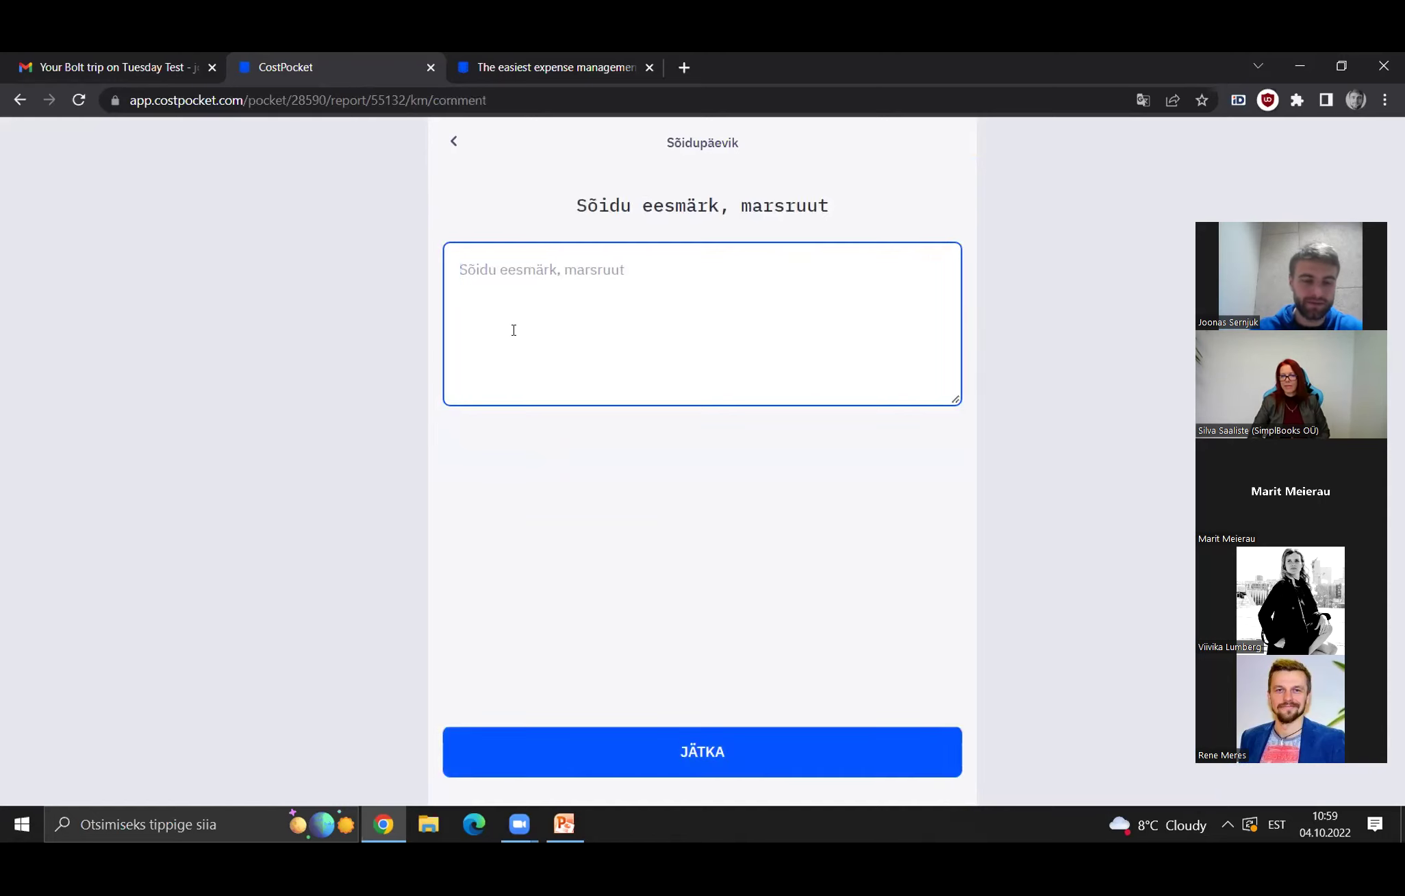
pyautogui.write('Tall')
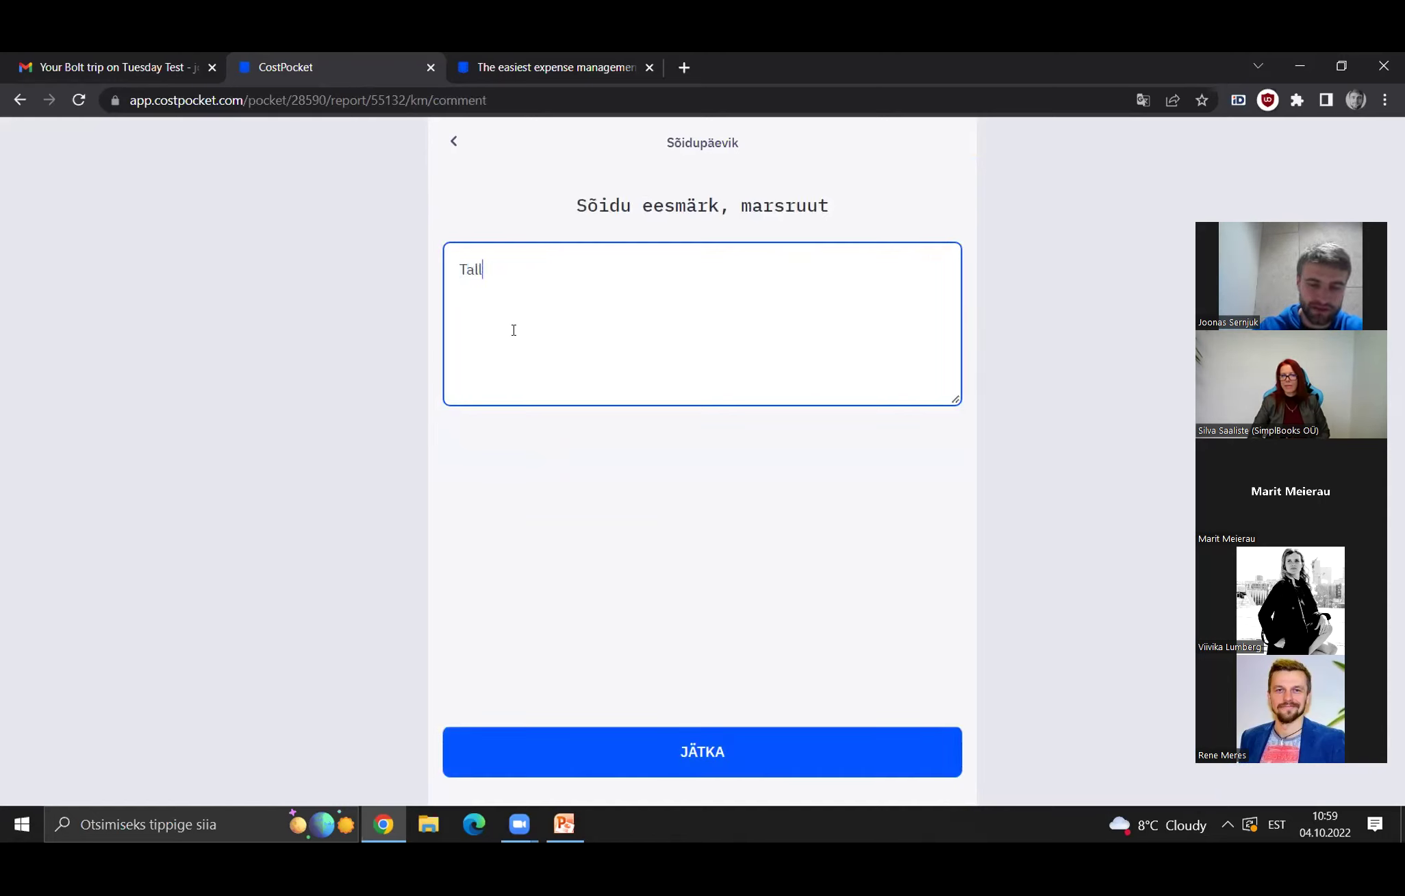
pyautogui.write('inn - Rapla - Tallinn, kliendi kohtumine')
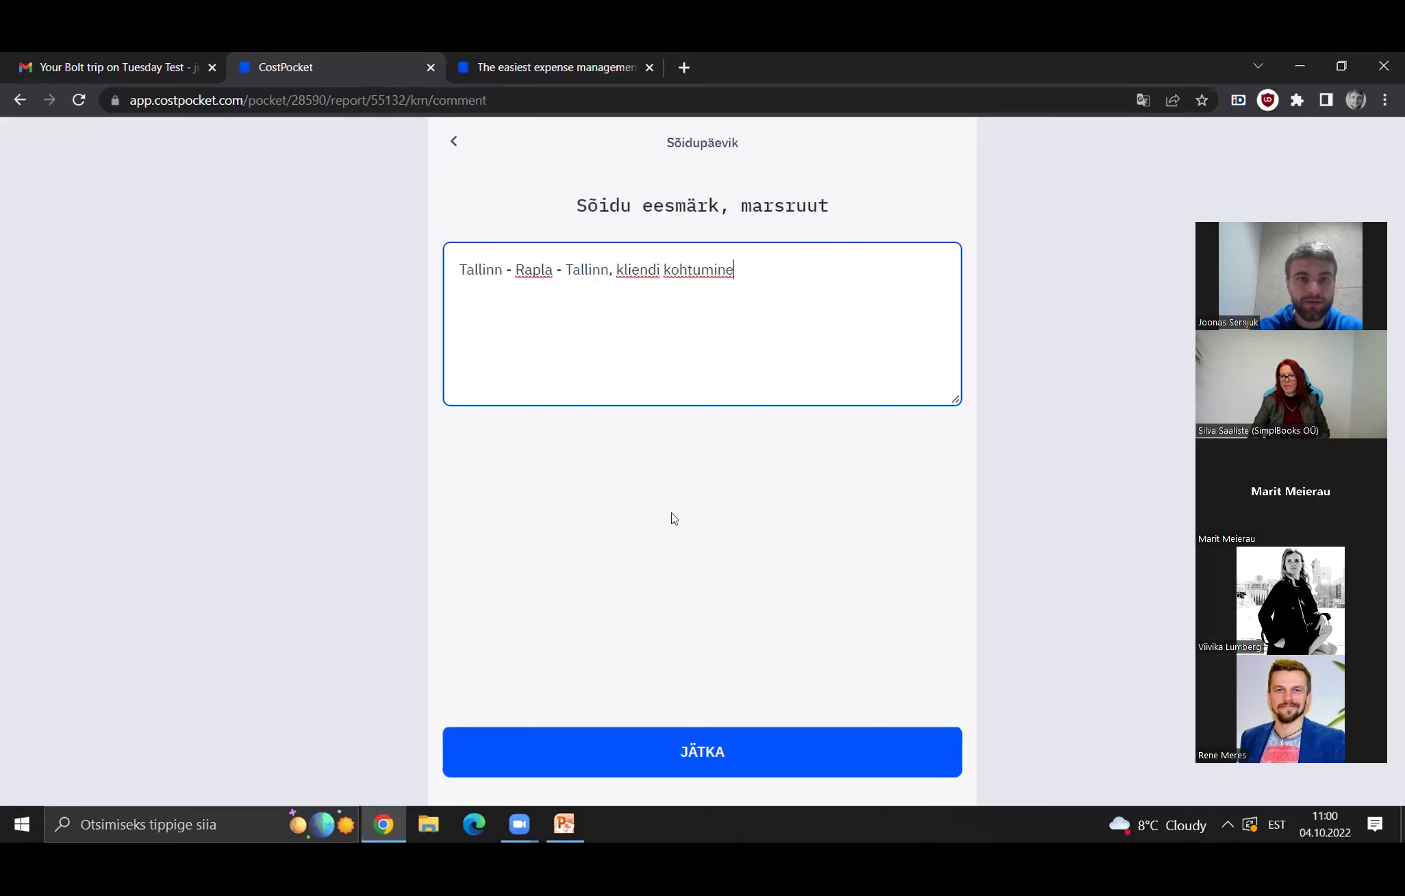
pyautogui.click(715, 758)
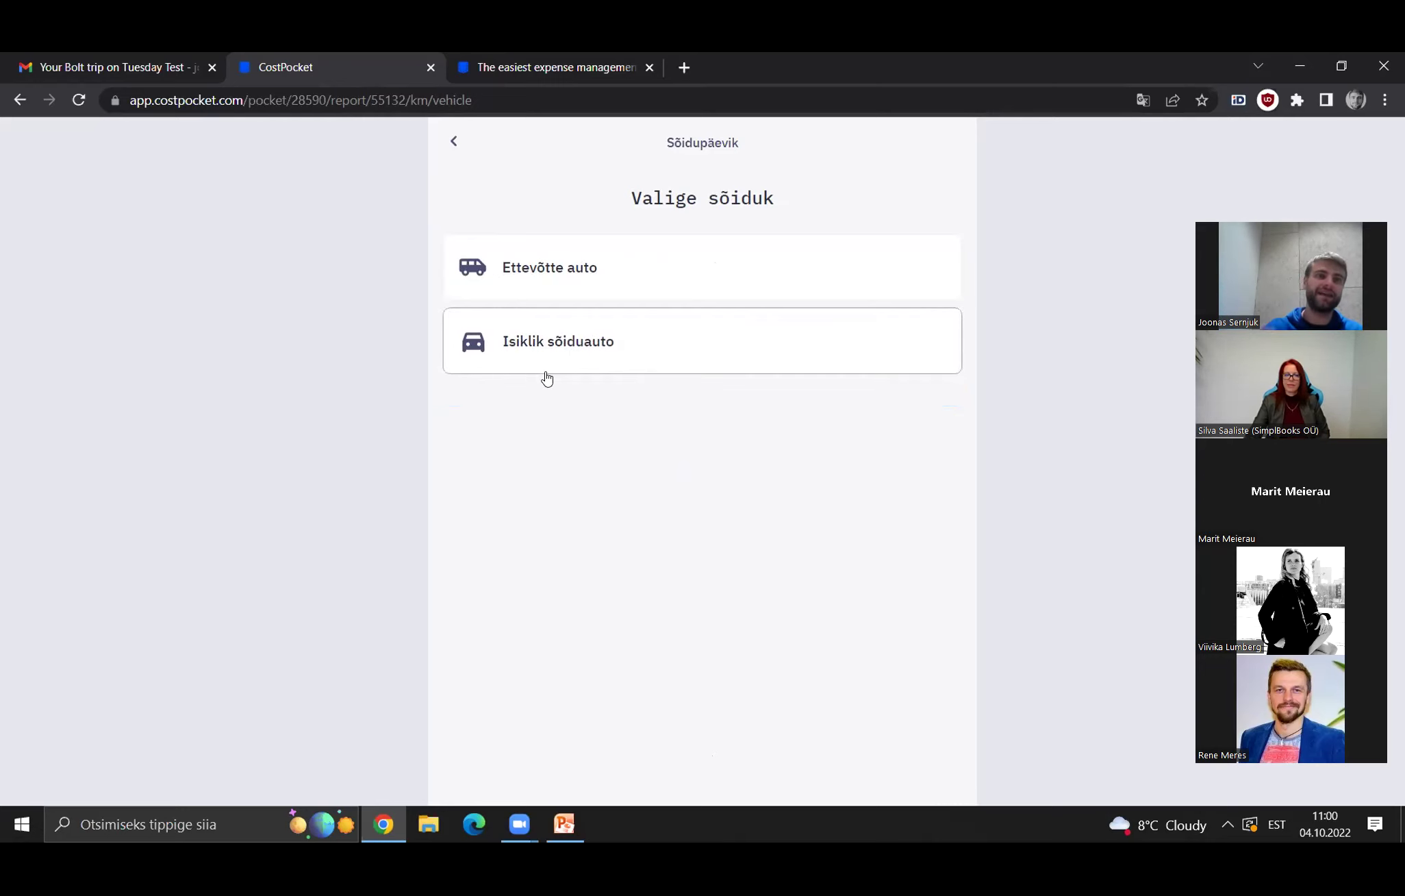
# Set the personal car with its plate number, odometer 5000 to 5150, and add the 150 km trip
pyautogui.click(580, 349)
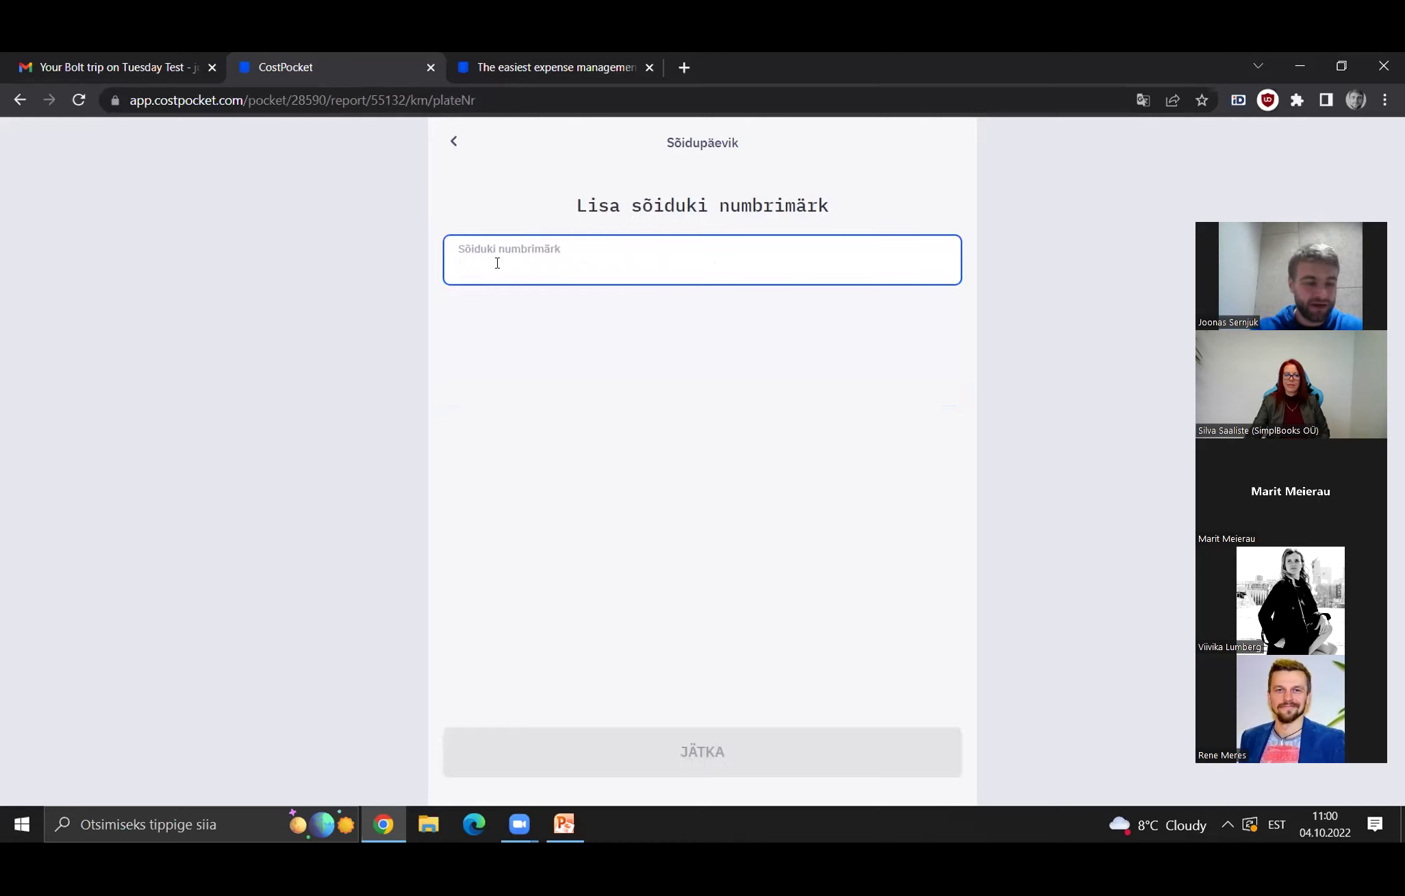
pyautogui.write('444')
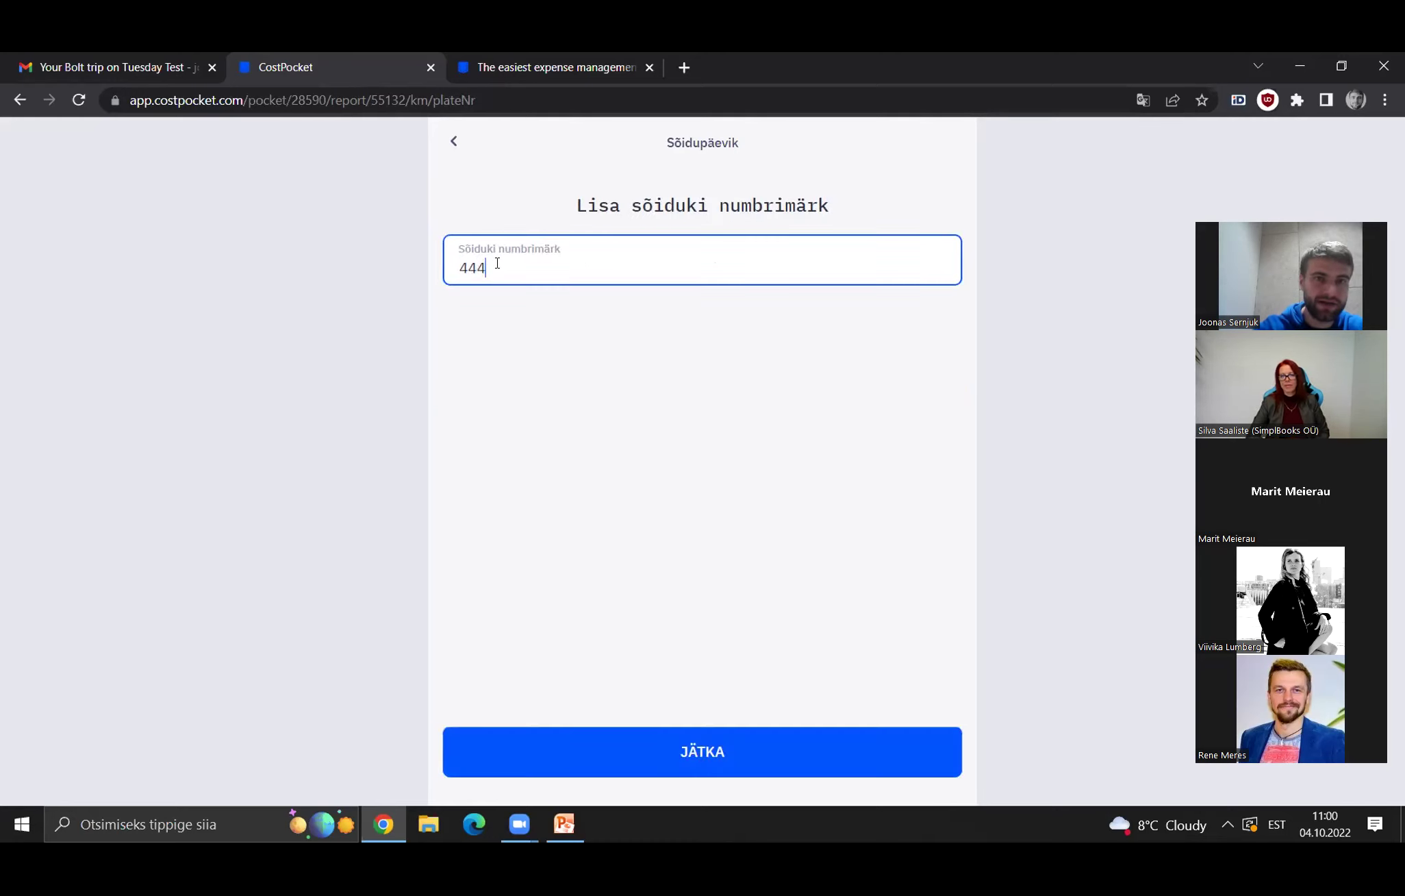
pyautogui.write('YUI')
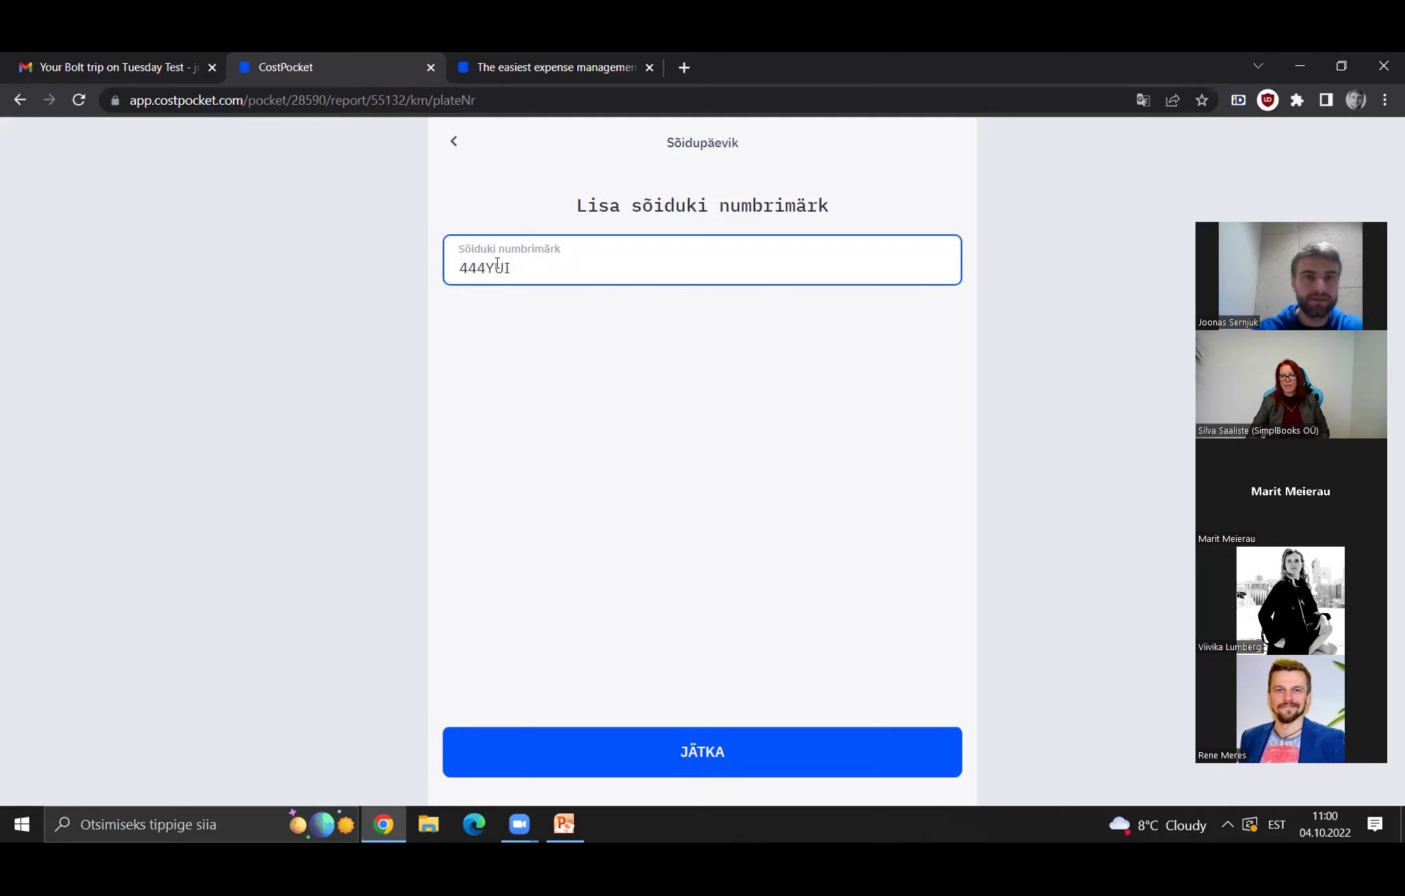
pyautogui.click(704, 751)
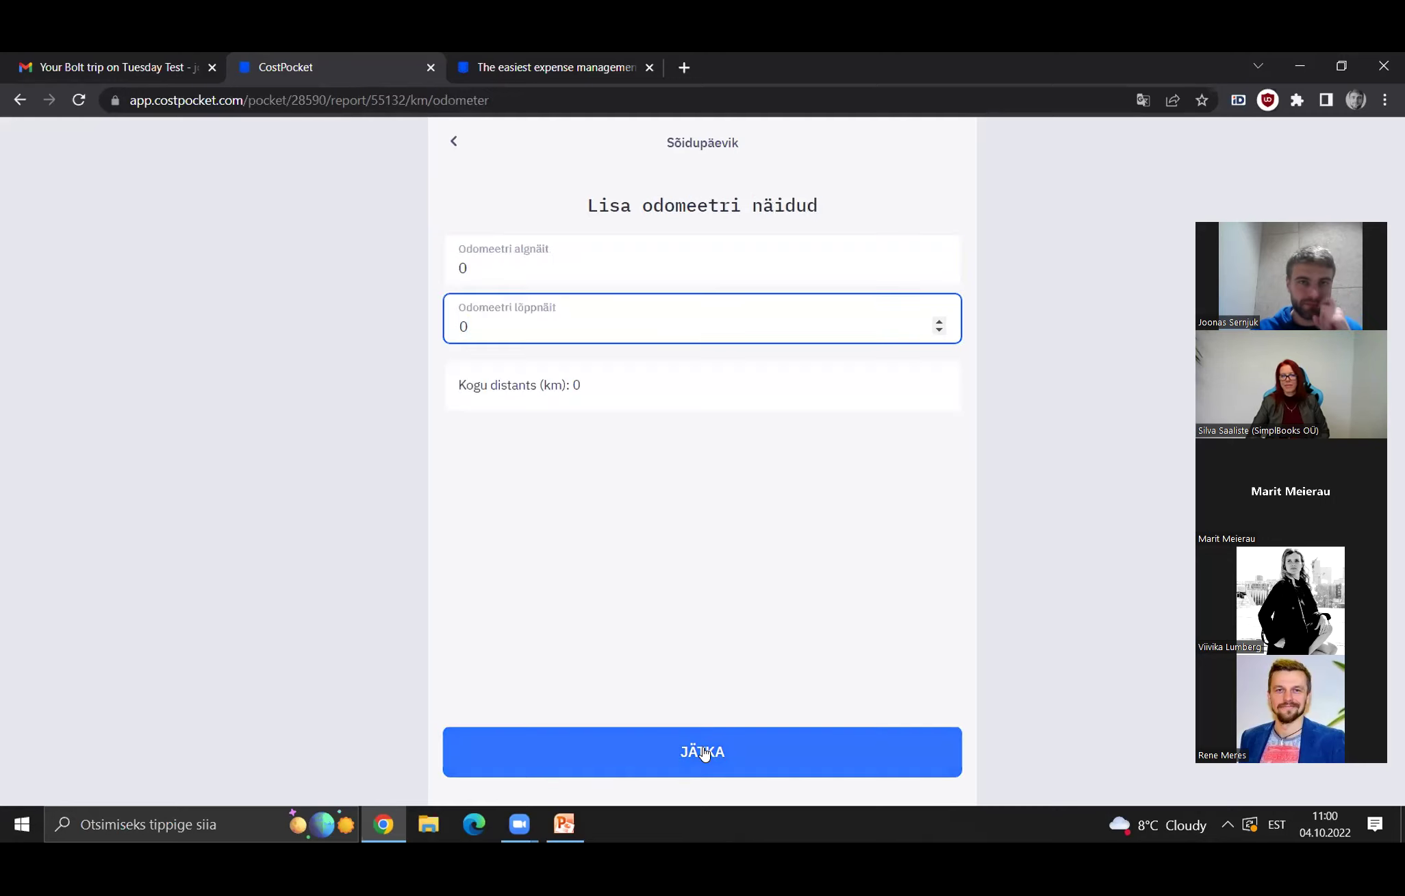
pyautogui.click(476, 265)
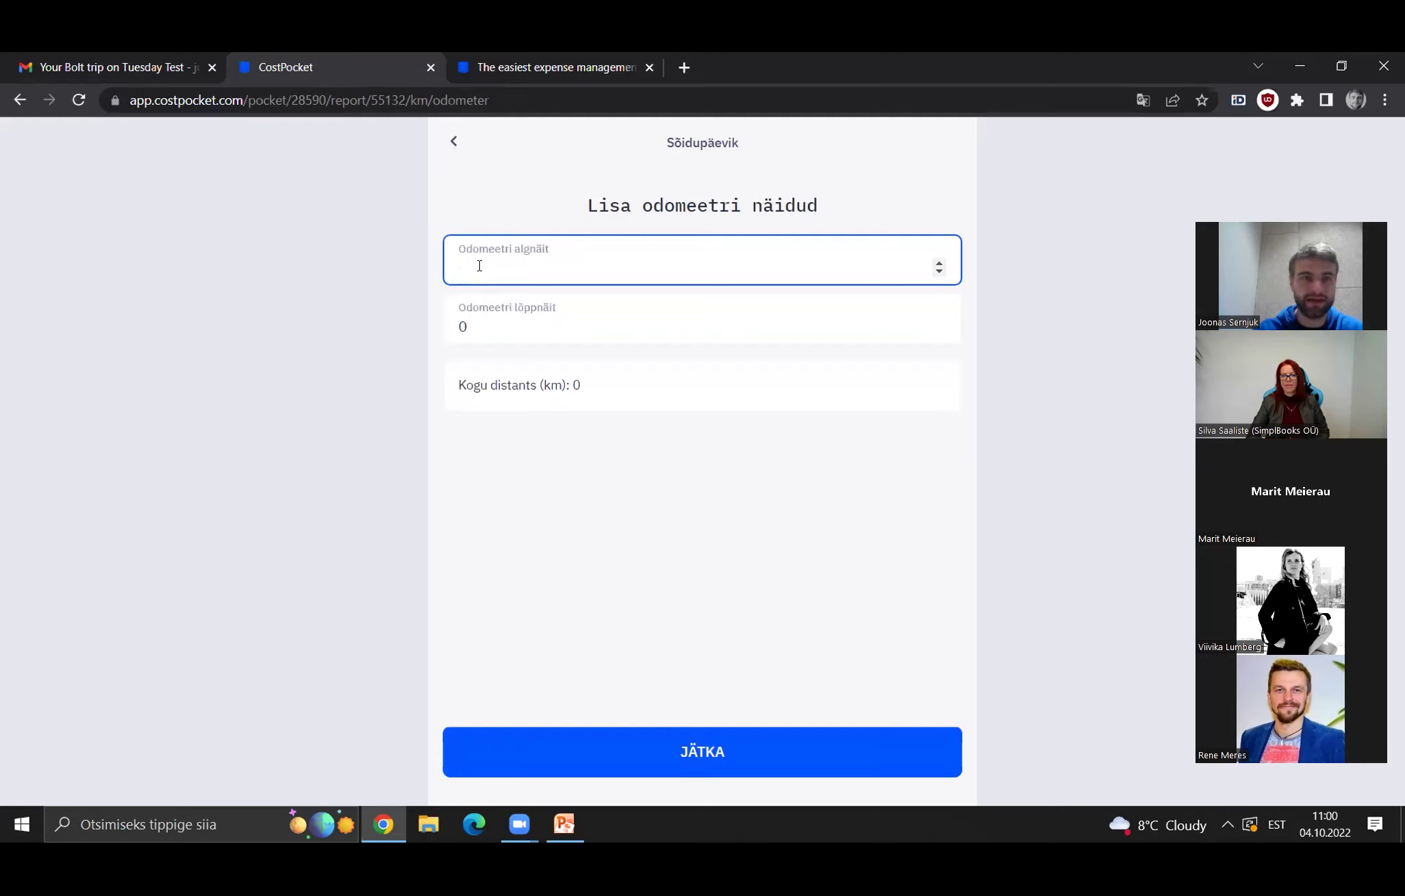
pyautogui.write('5000')
pyautogui.click(497, 321)
pyautogui.press('BackSpace')
pyautogui.write('5150')
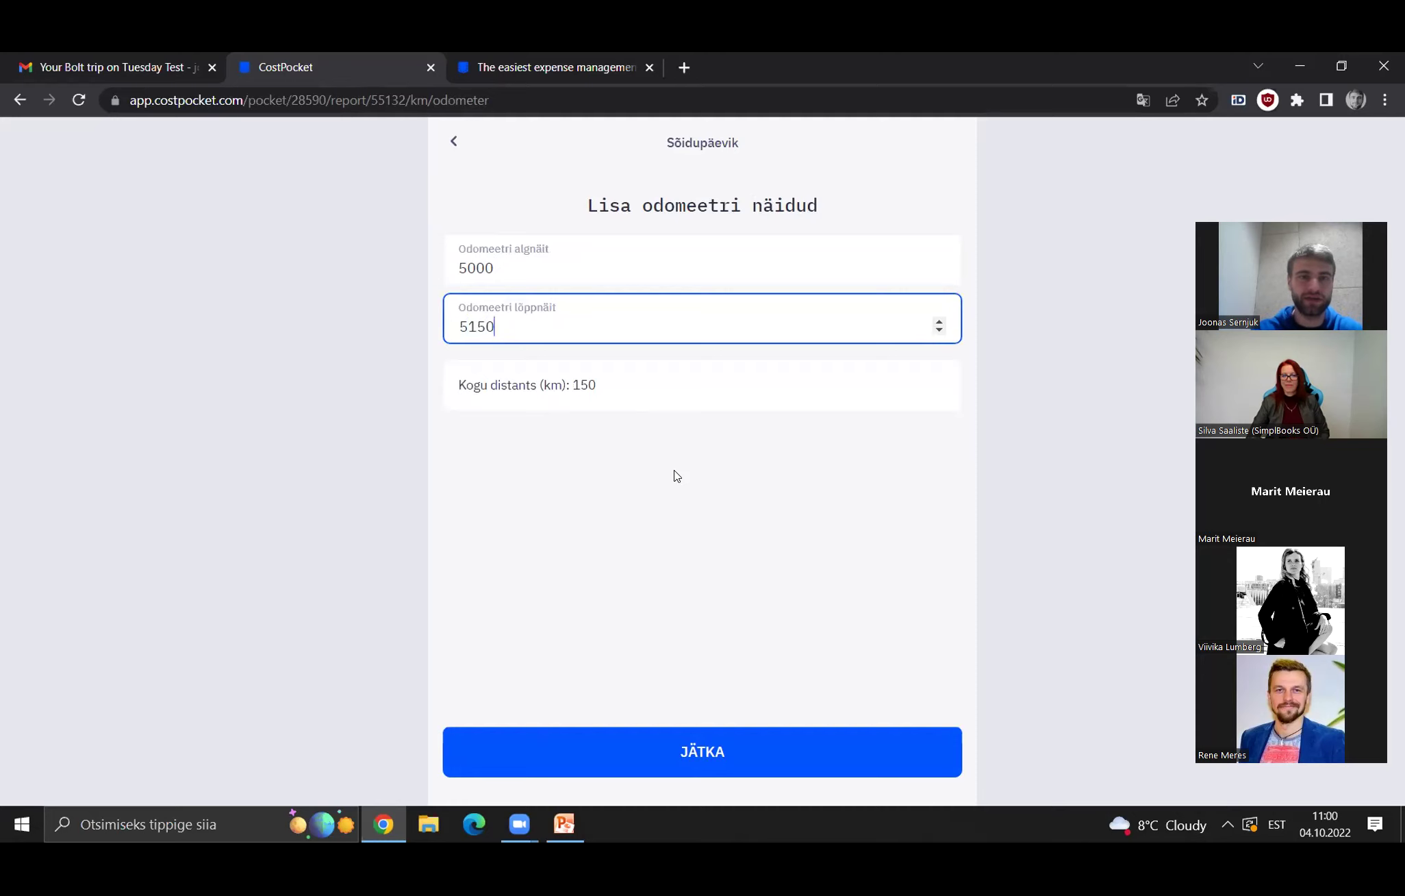
pyautogui.click(702, 751)
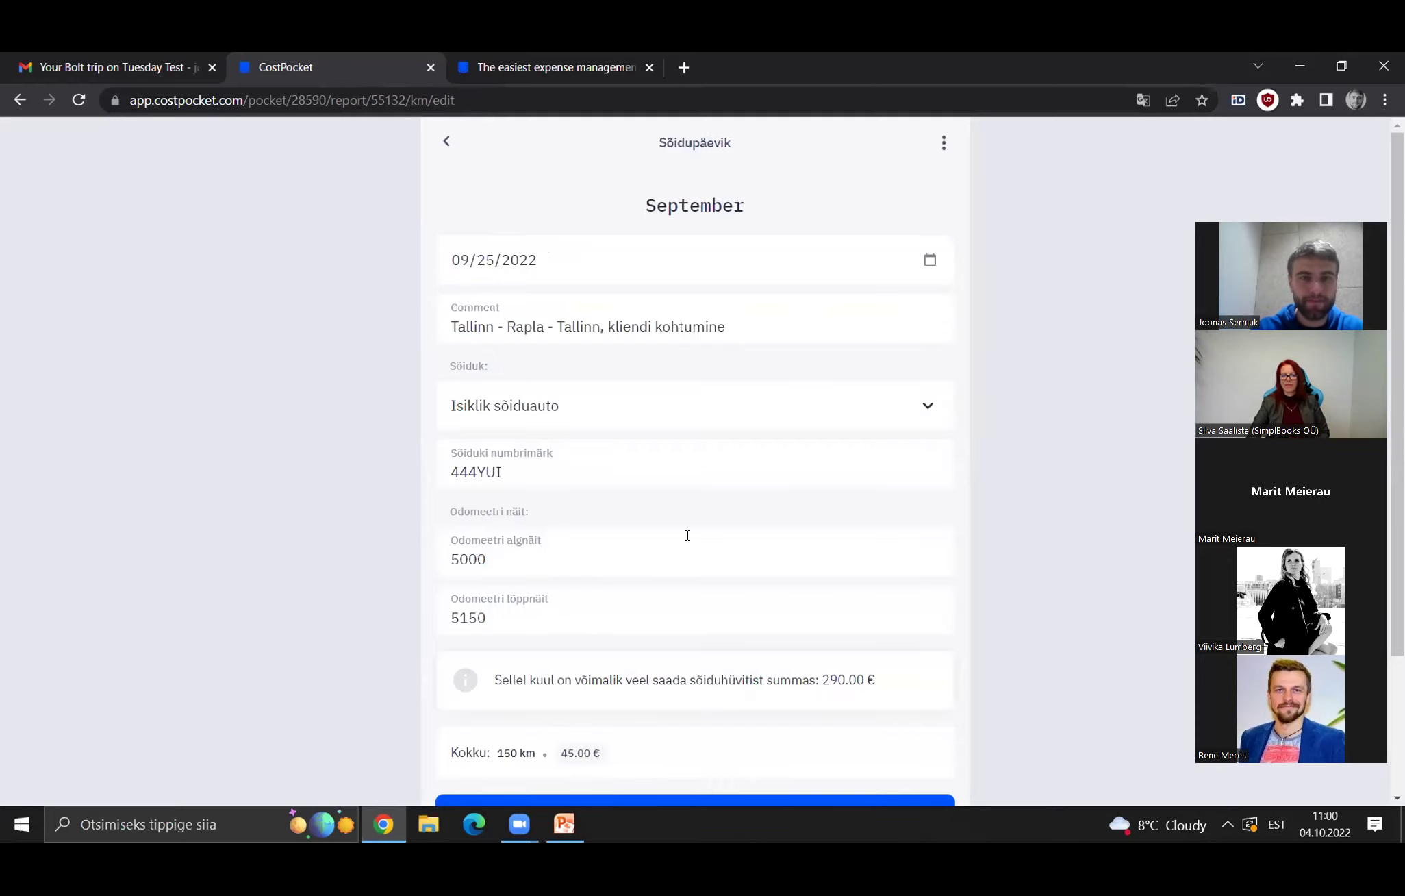
pyautogui.scroll(-2, 702, 423)
pyautogui.click(689, 676)
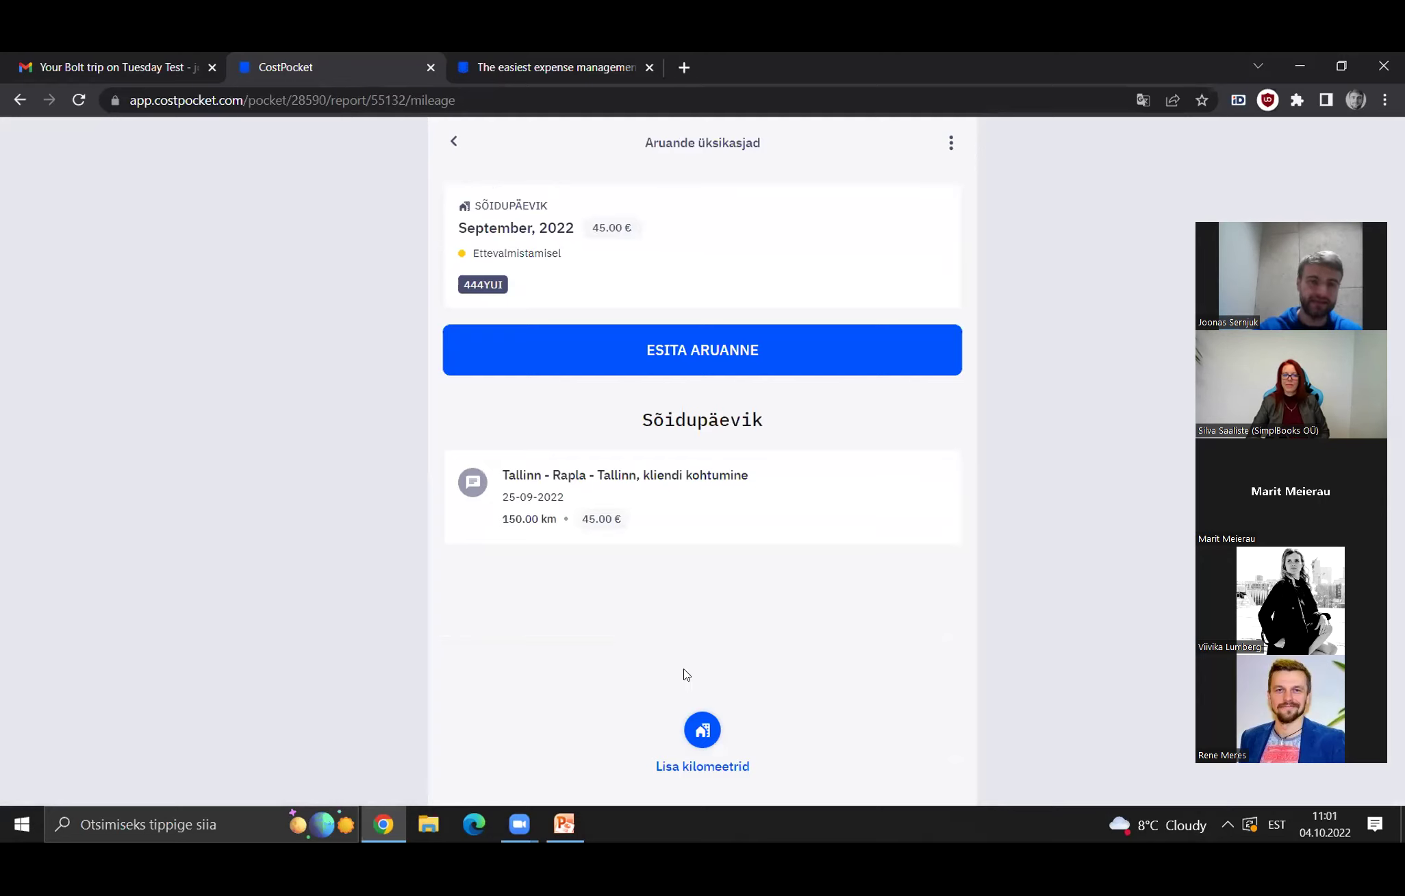
# Start a second trip dated 29 September 2022, reusing the previous Tallinn - Rapla - Tallinn route
pyautogui.click(702, 729)
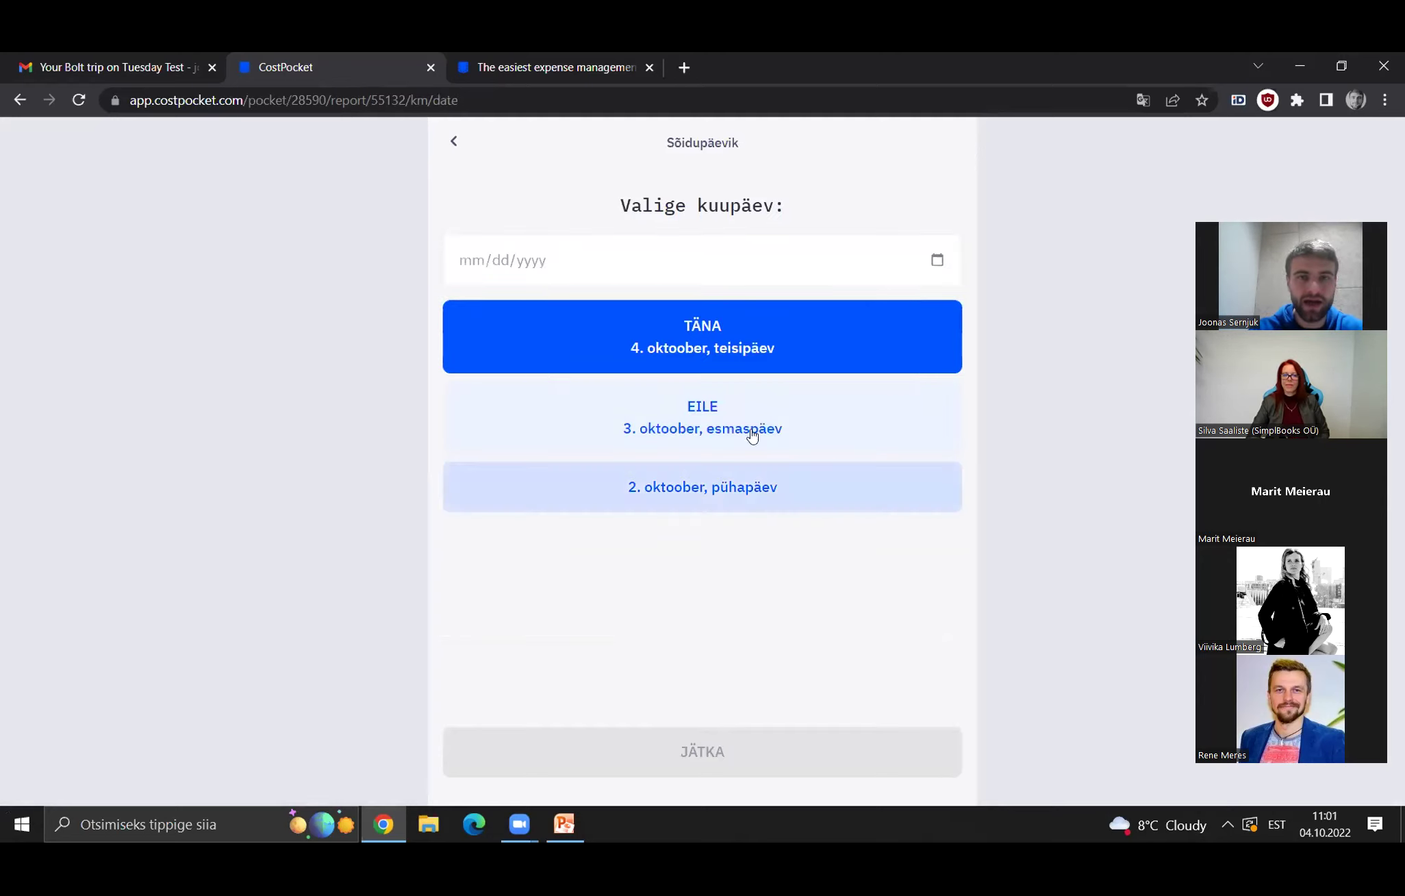
pyautogui.click(937, 261)
pyautogui.scroll(1, 581, 380)
pyautogui.click(568, 392)
pyautogui.click(664, 746)
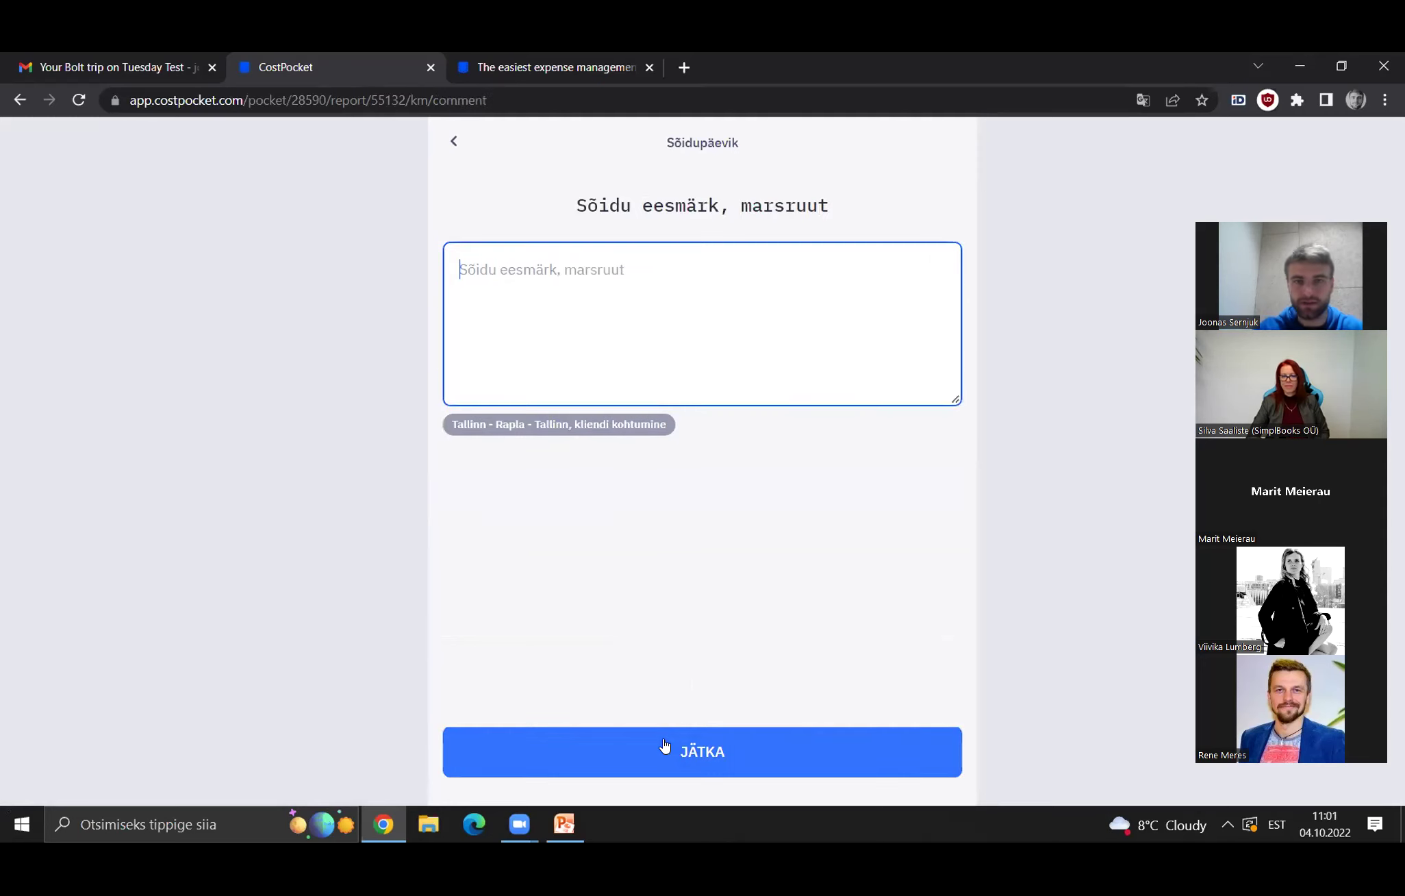
pyautogui.click(567, 424)
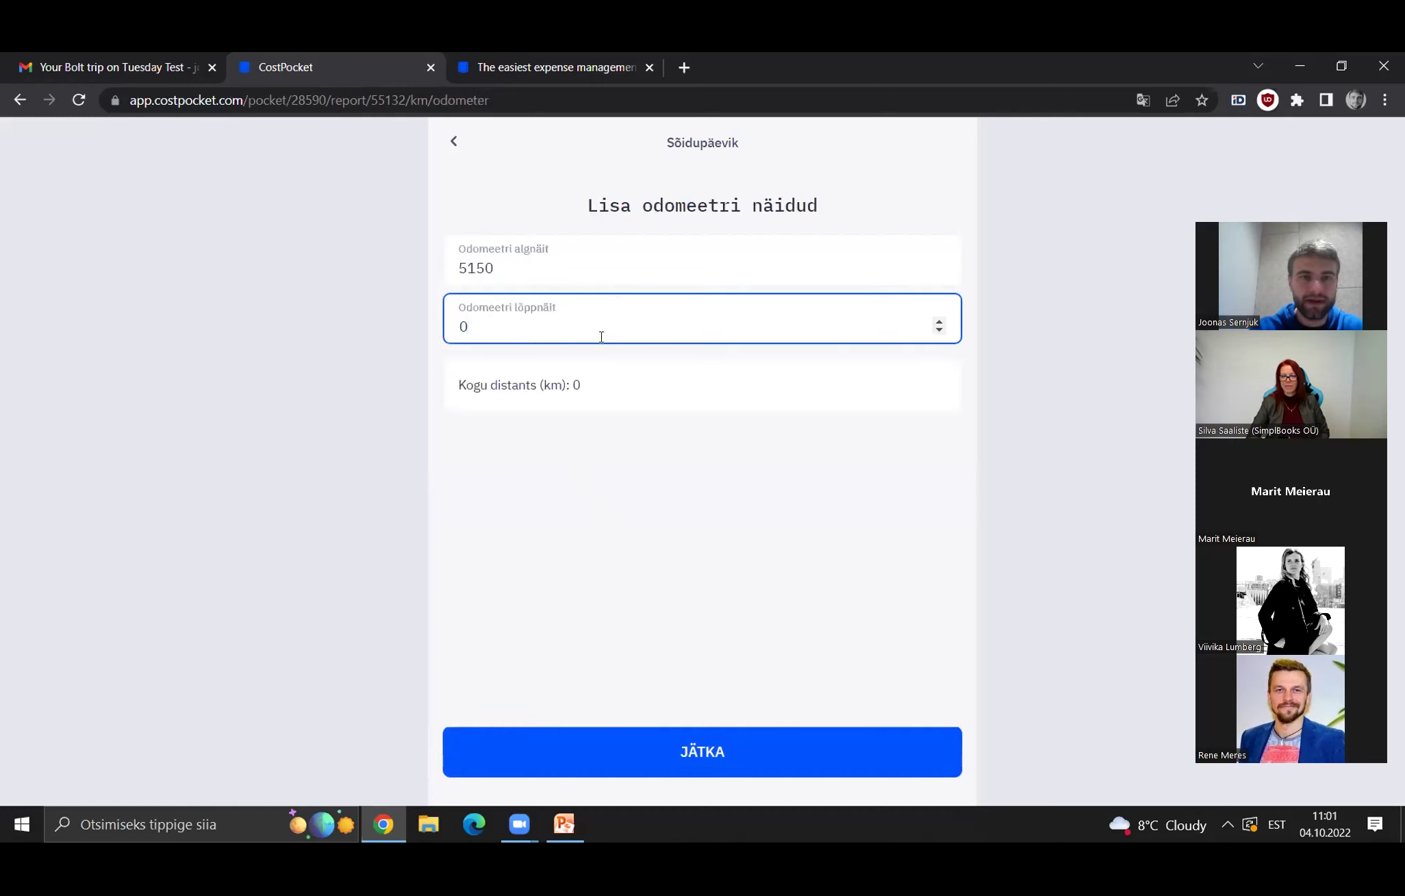
# Set the ending odometer to 5300, add the trip, and submit the September mileage report
pyautogui.press('BackSpace')
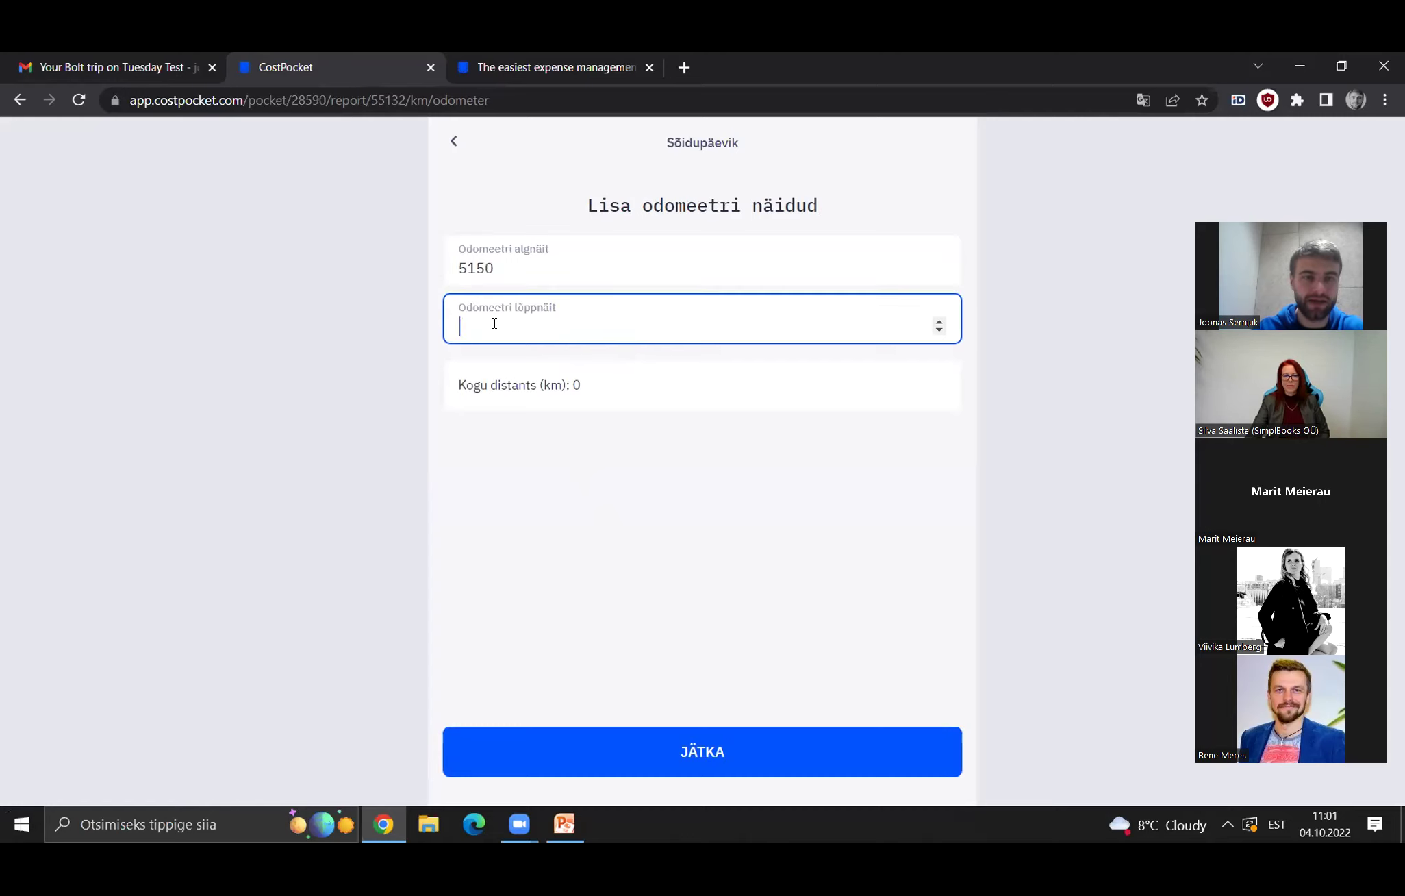
pyautogui.write('5300')
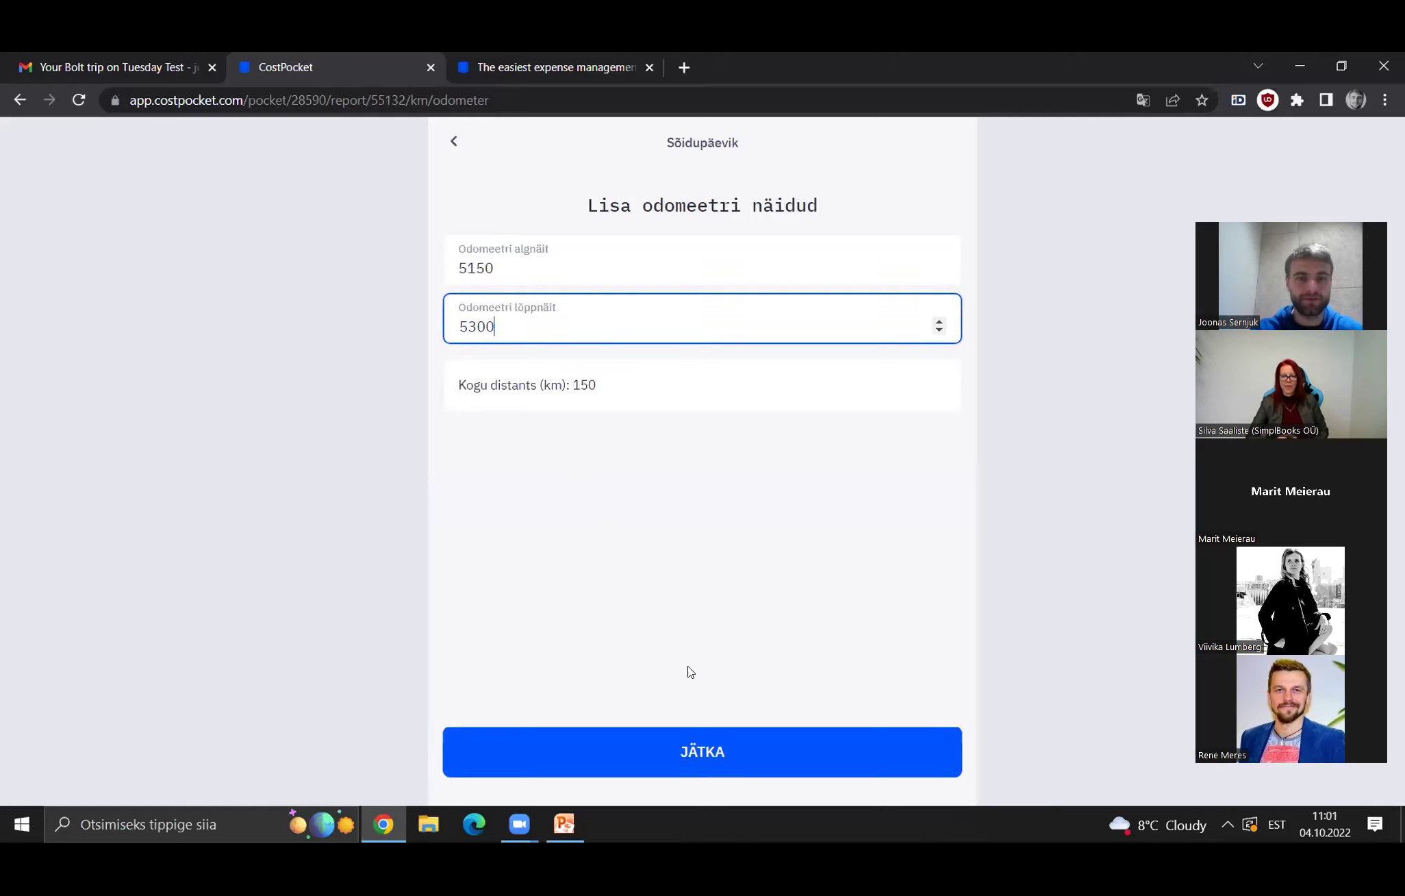
pyautogui.click(710, 750)
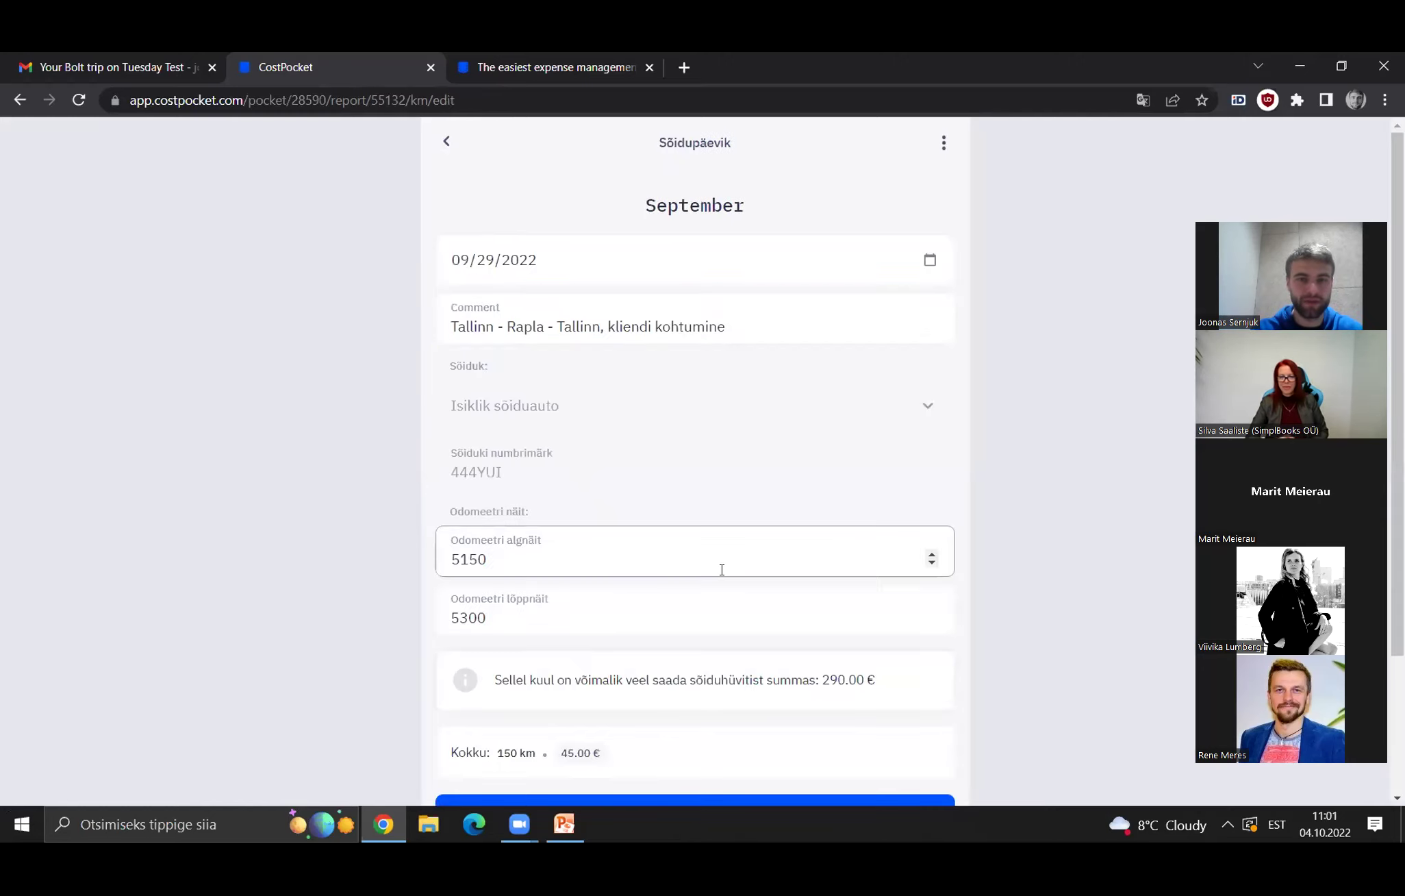
pyautogui.scroll(-3, 722, 570)
pyautogui.click(682, 667)
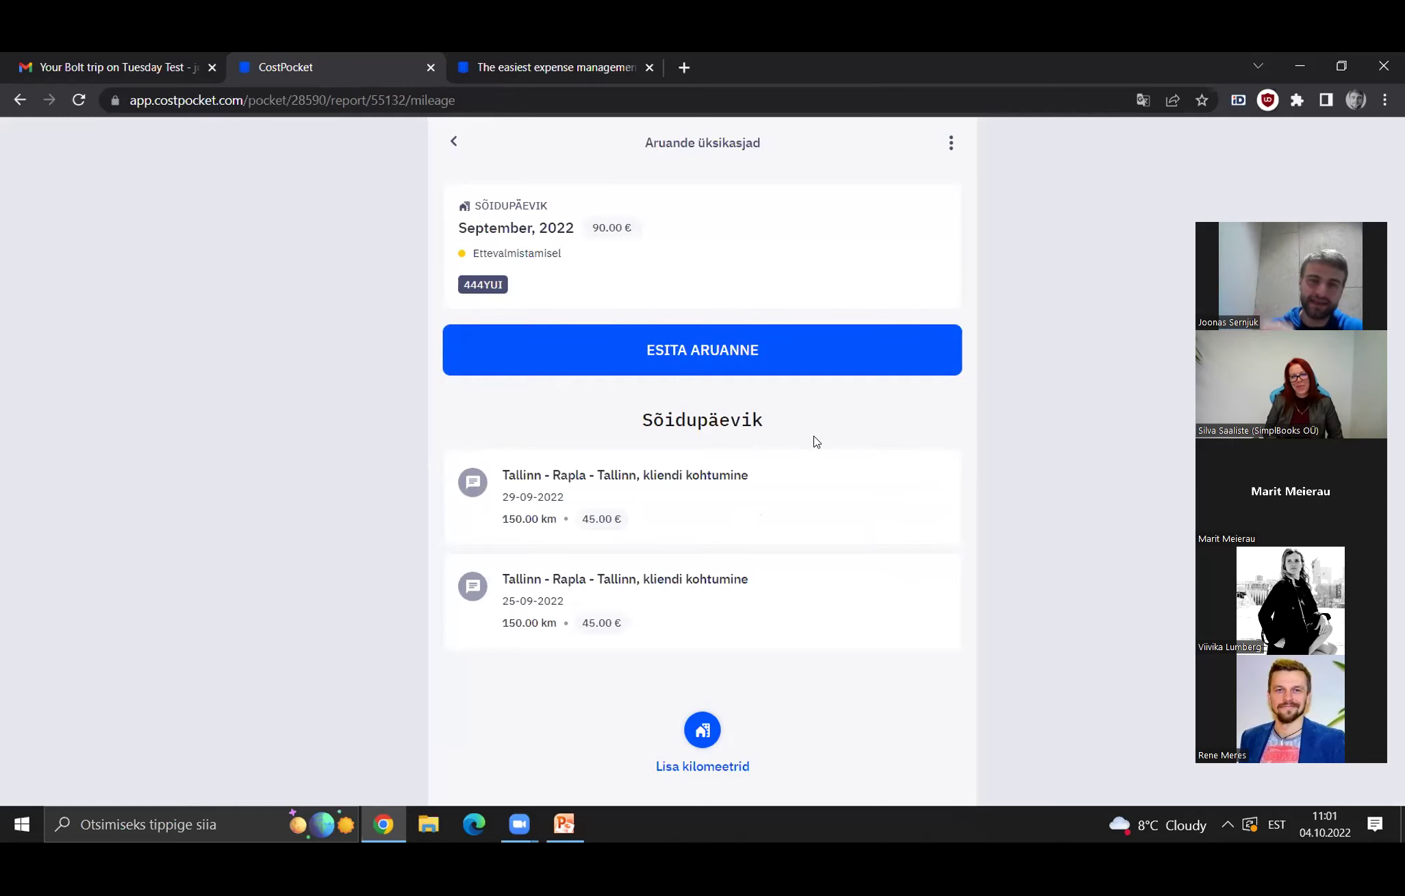
pyautogui.click(700, 353)
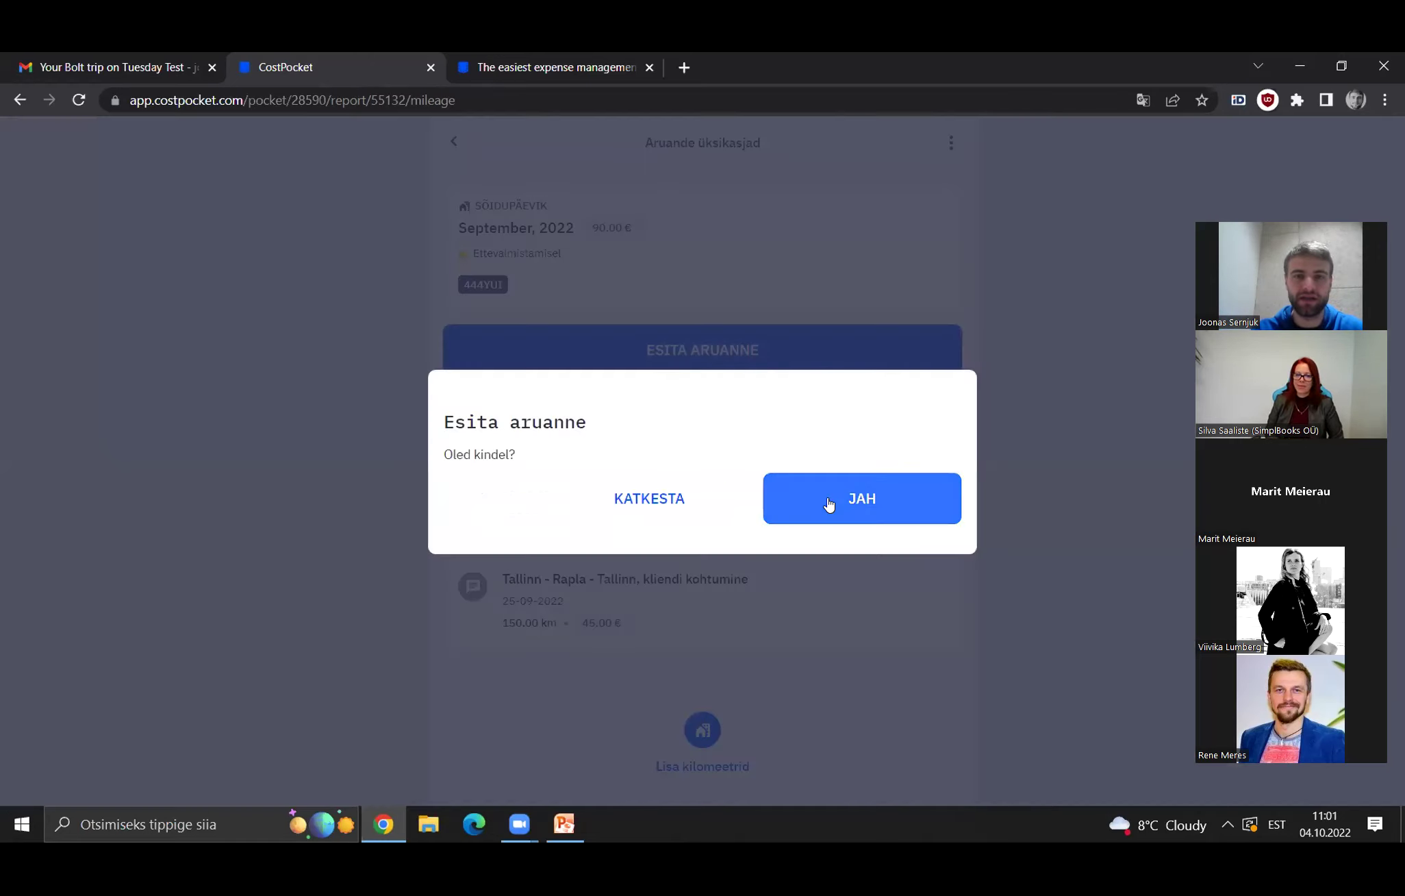
pyautogui.click(850, 503)
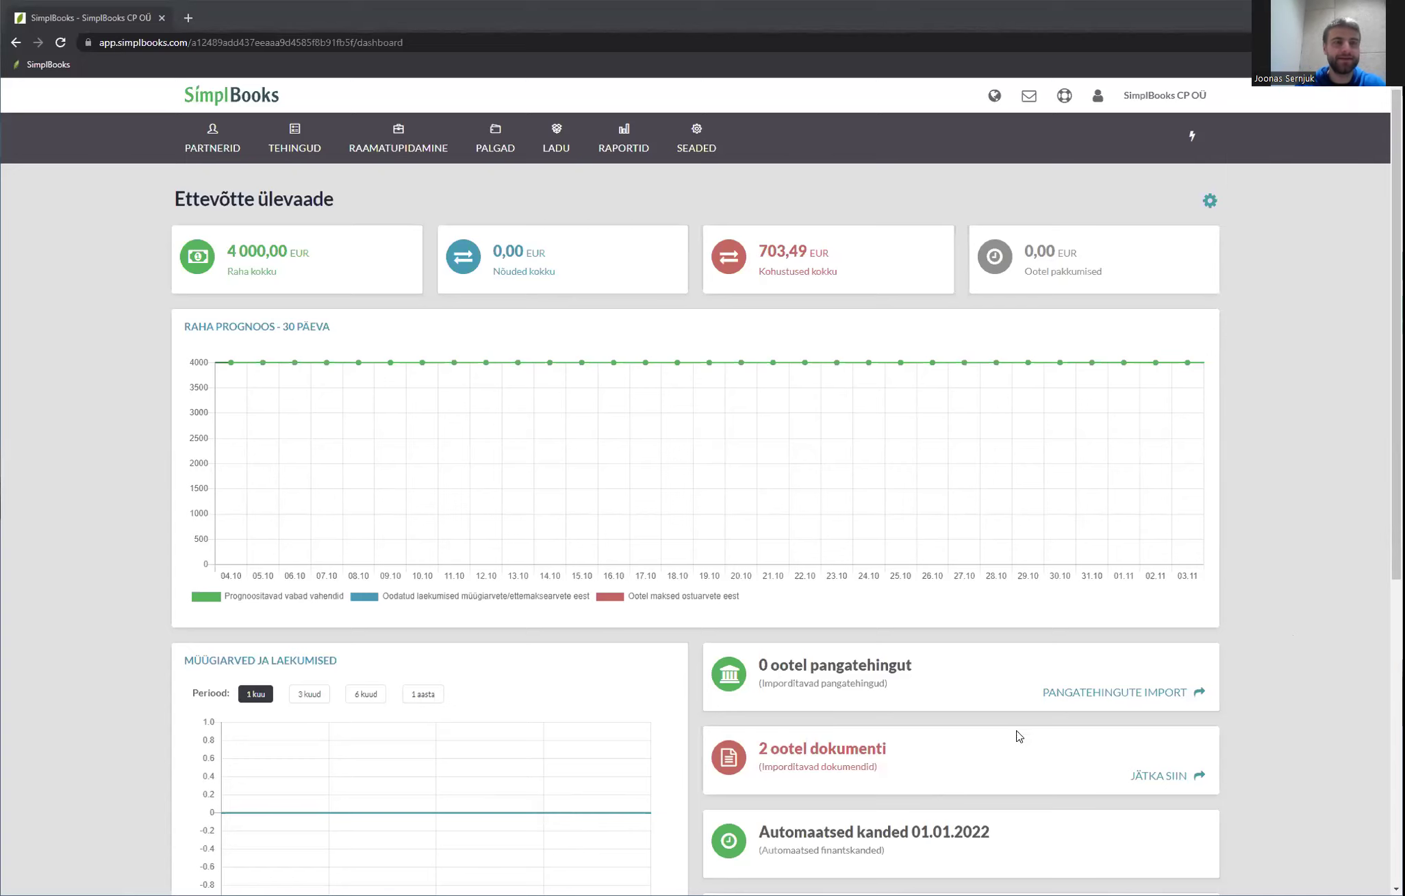
# Open the CostPocket Lähetusaruanne from the imported documents list as new travel report 22002
pyautogui.click(1158, 776)
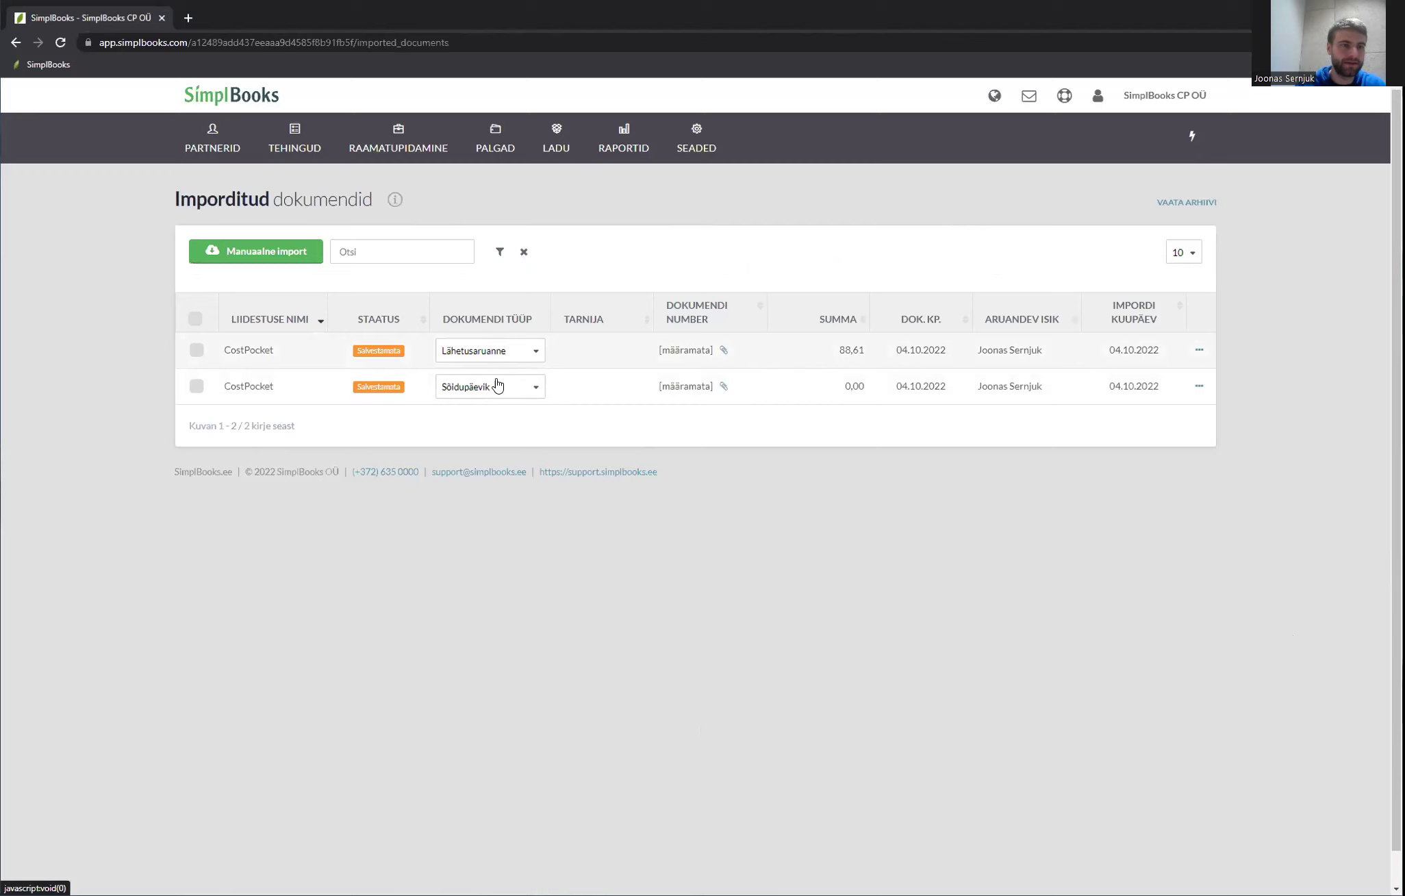
pyautogui.click(259, 357)
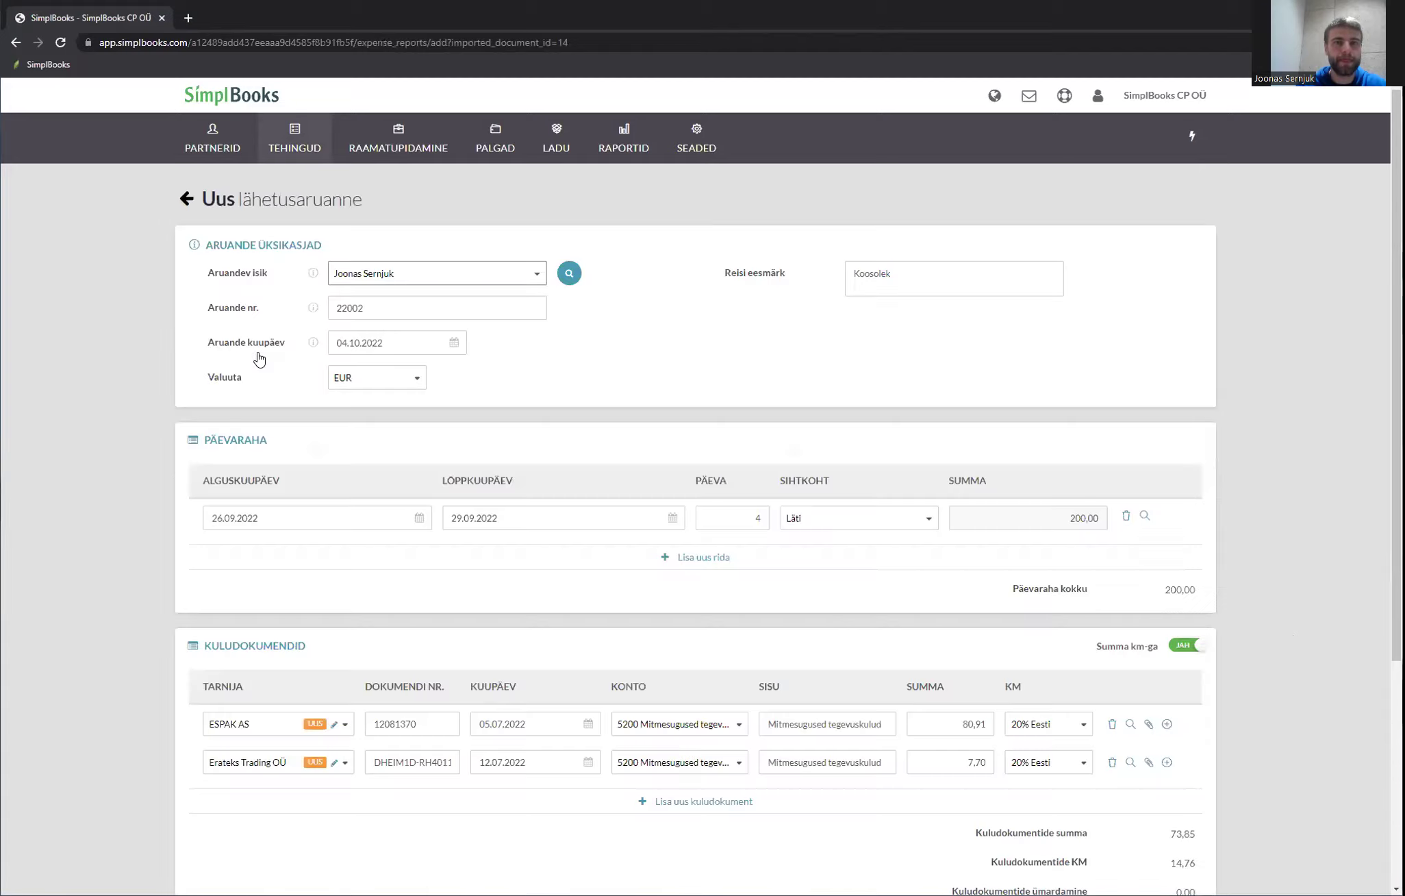
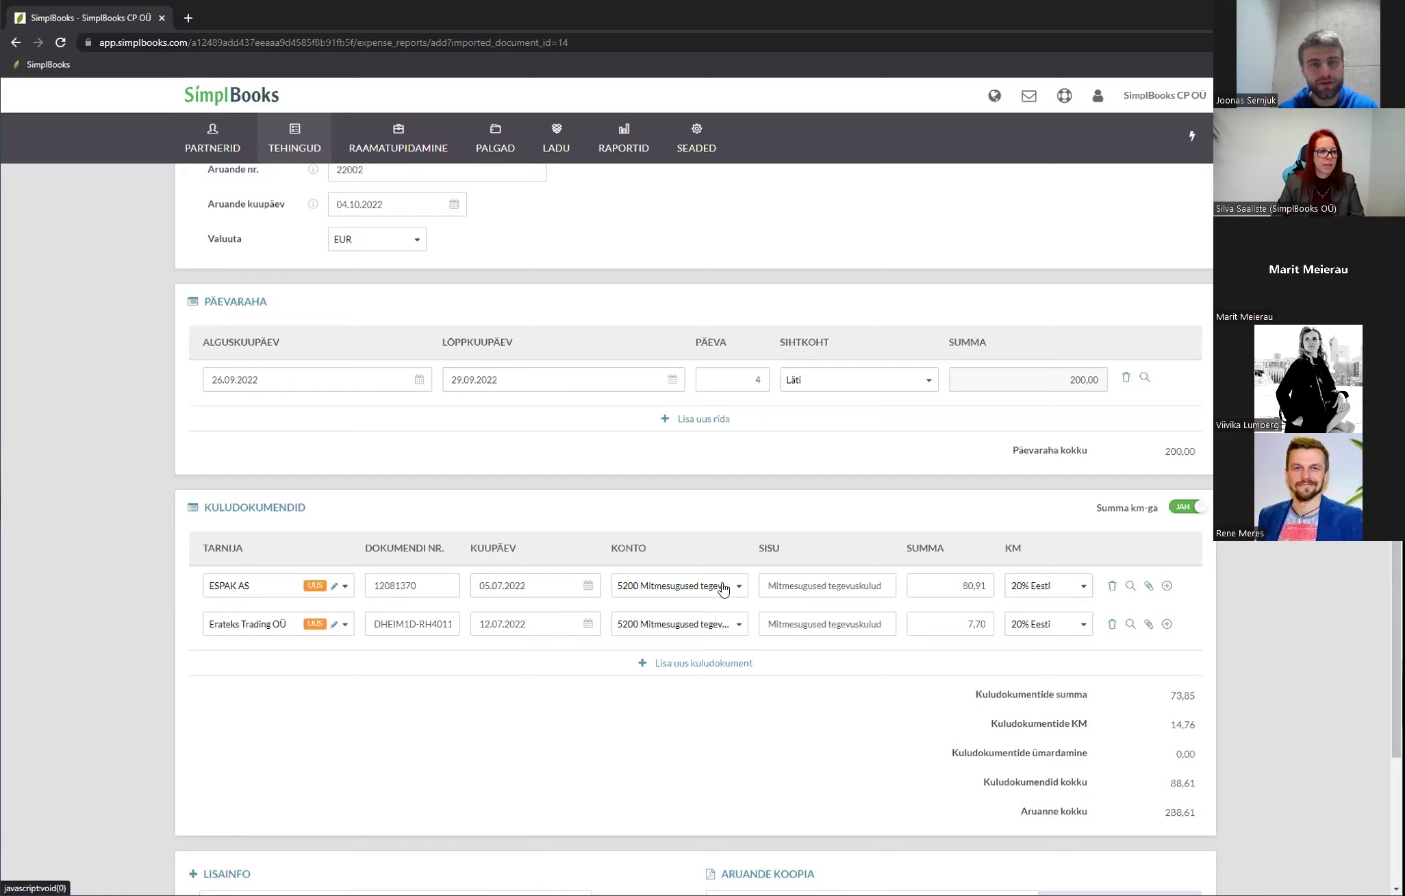
# Book the Erateks Trading OÜ line to account 5520 Transpordi- ja saatekulud müügil
pyautogui.click(723, 627)
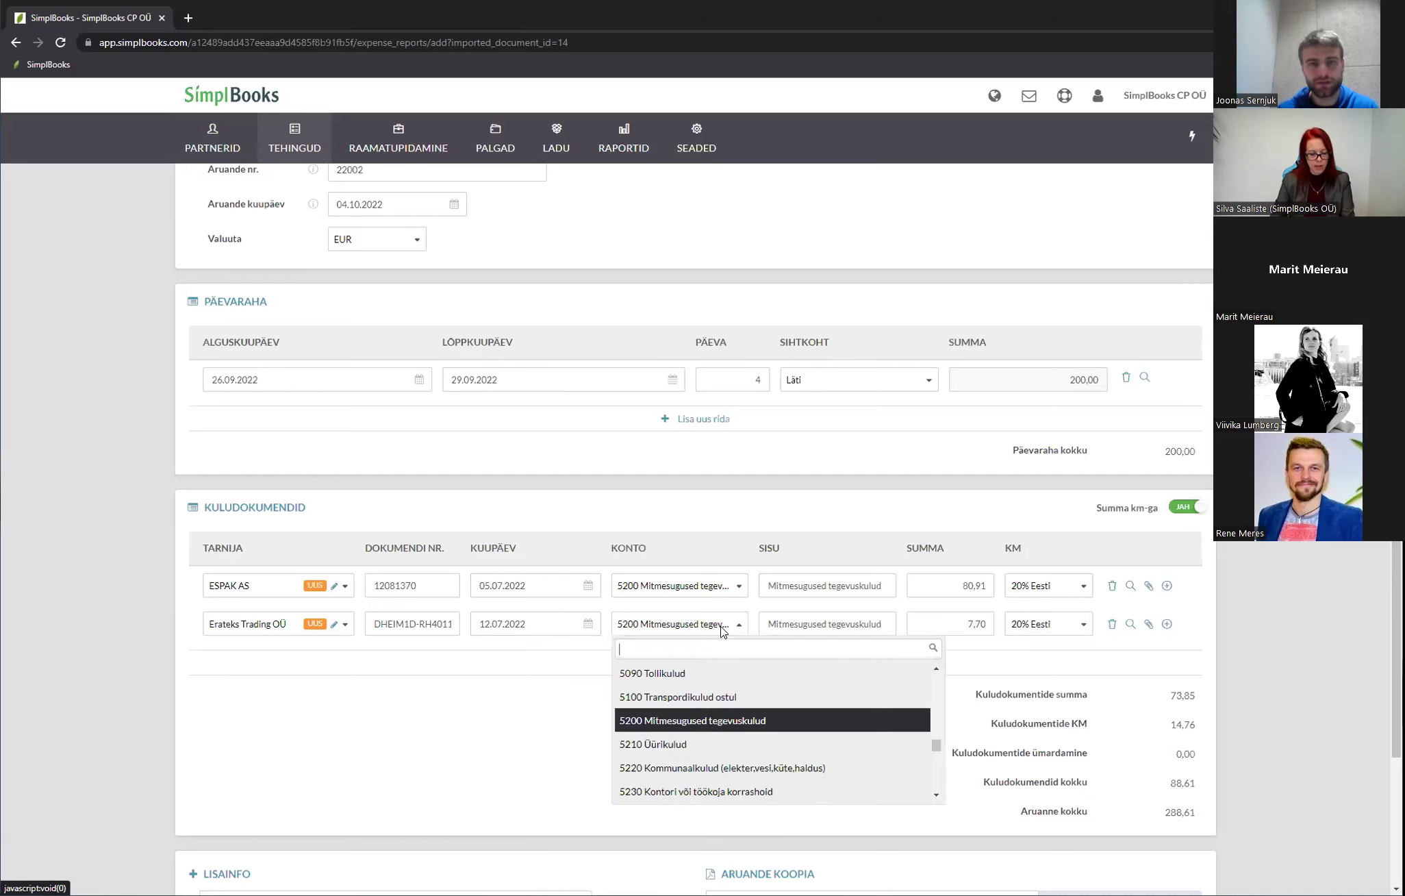
pyautogui.write('tr')
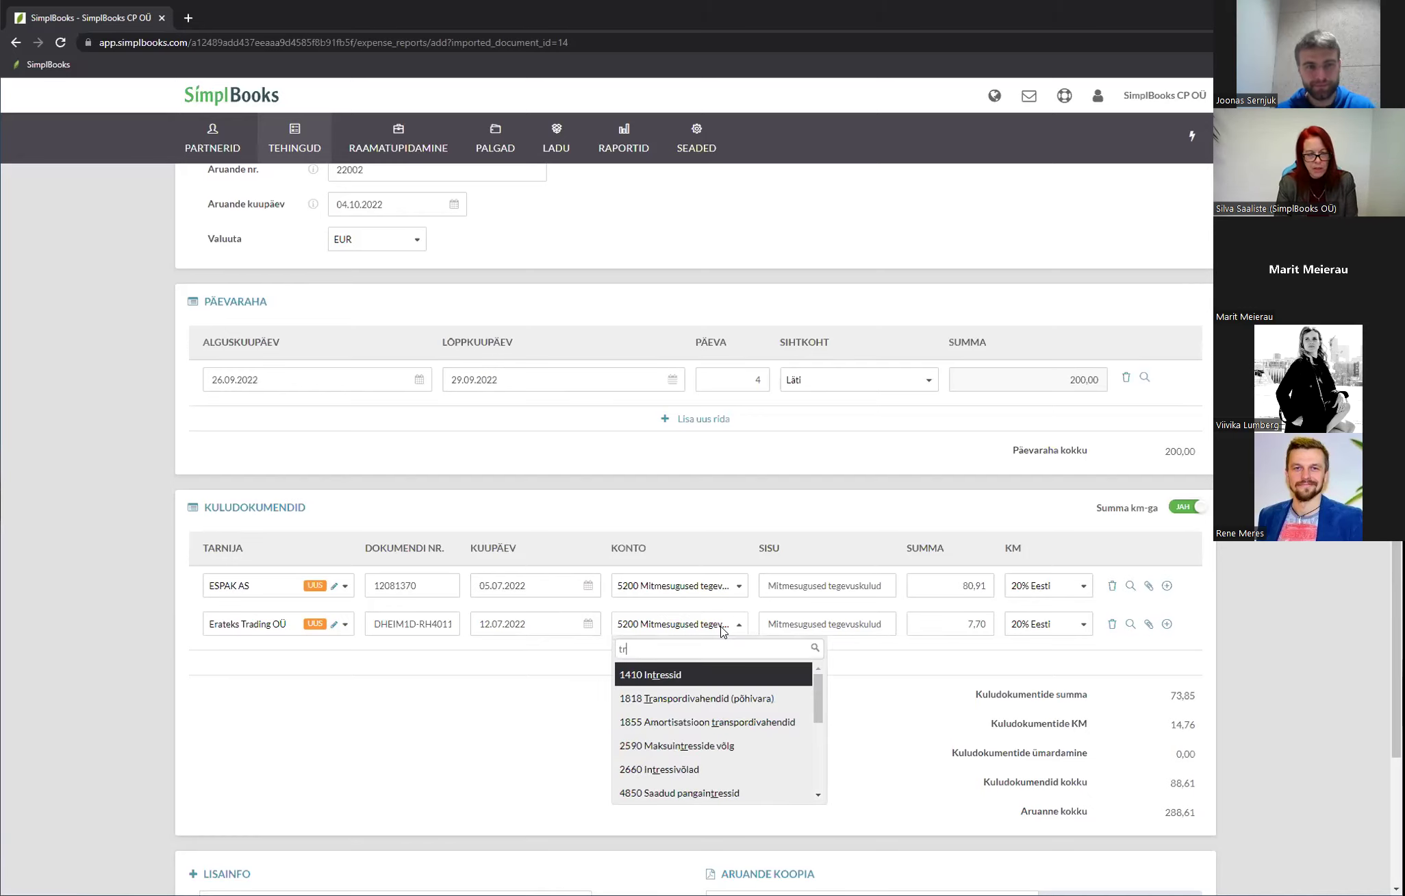
pyautogui.write('an')
pyautogui.scroll(-1, 762, 697)
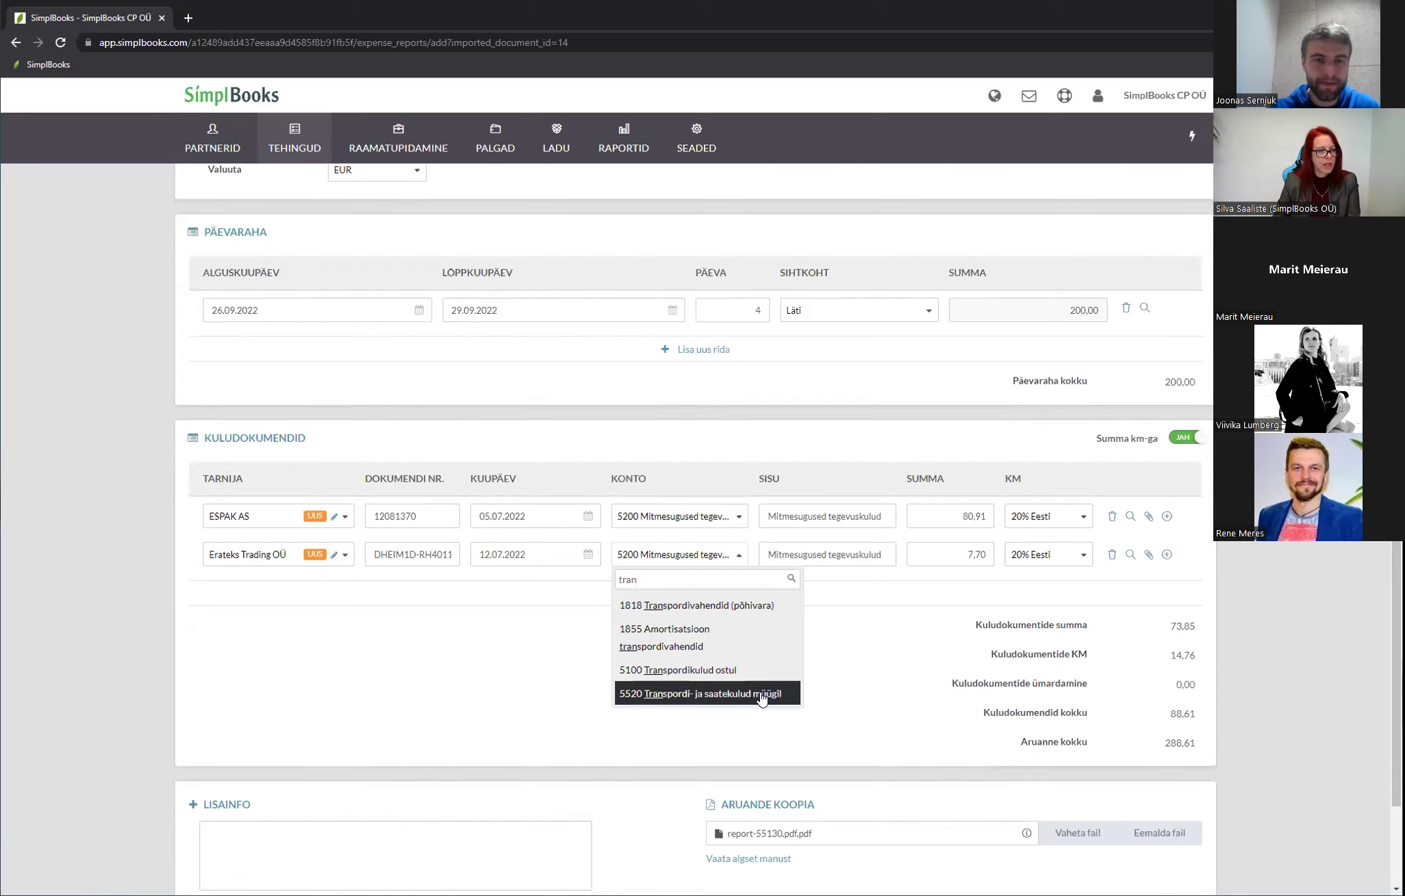
pyautogui.click(762, 696)
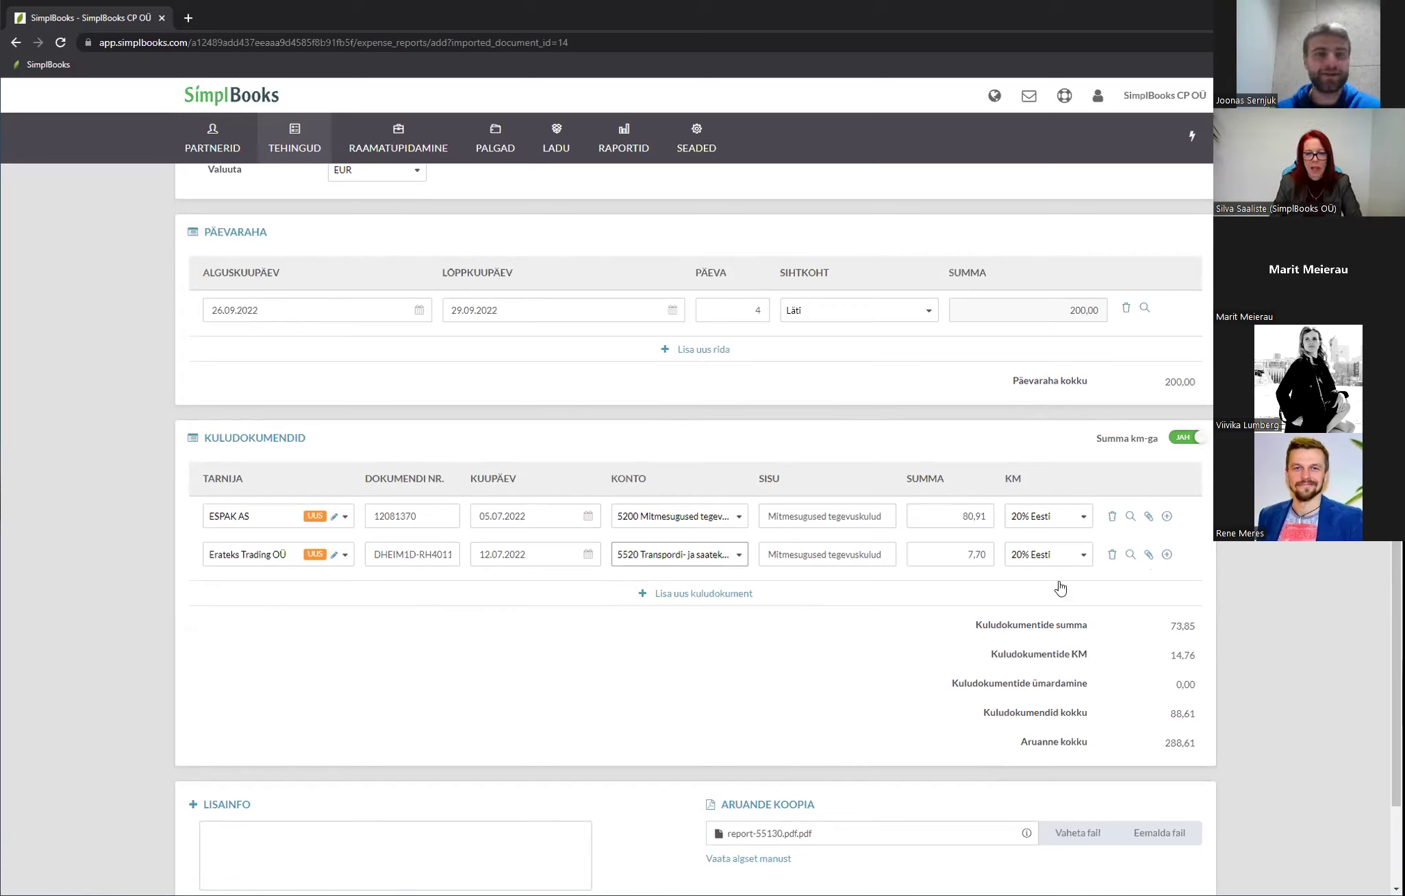
# Show the ESPAK AS and Erateks Trading OÜ VAT breakdowns and check the 288,61 report total
pyautogui.click(1131, 517)
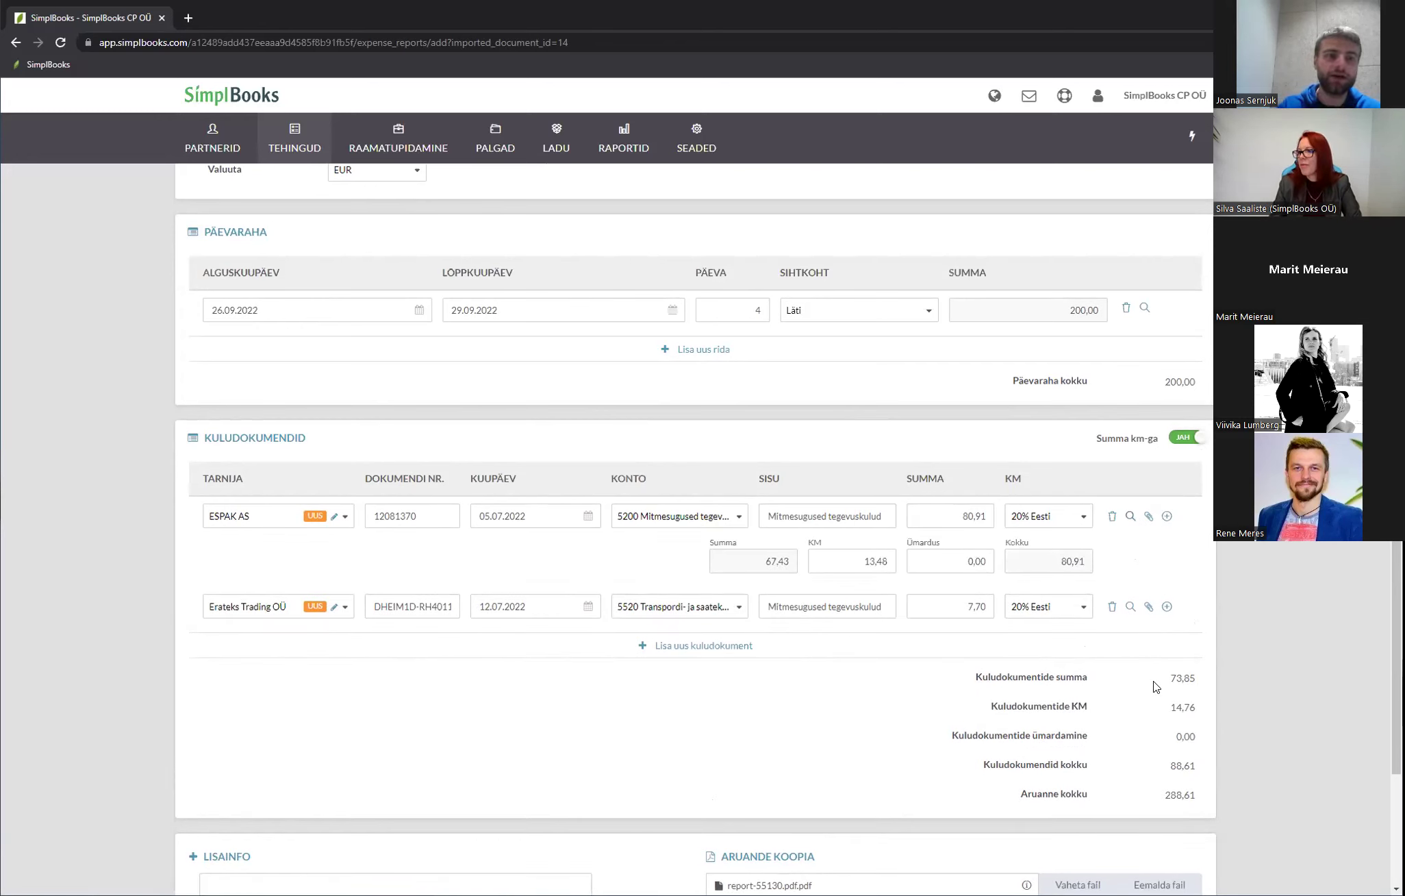
pyautogui.click(1130, 607)
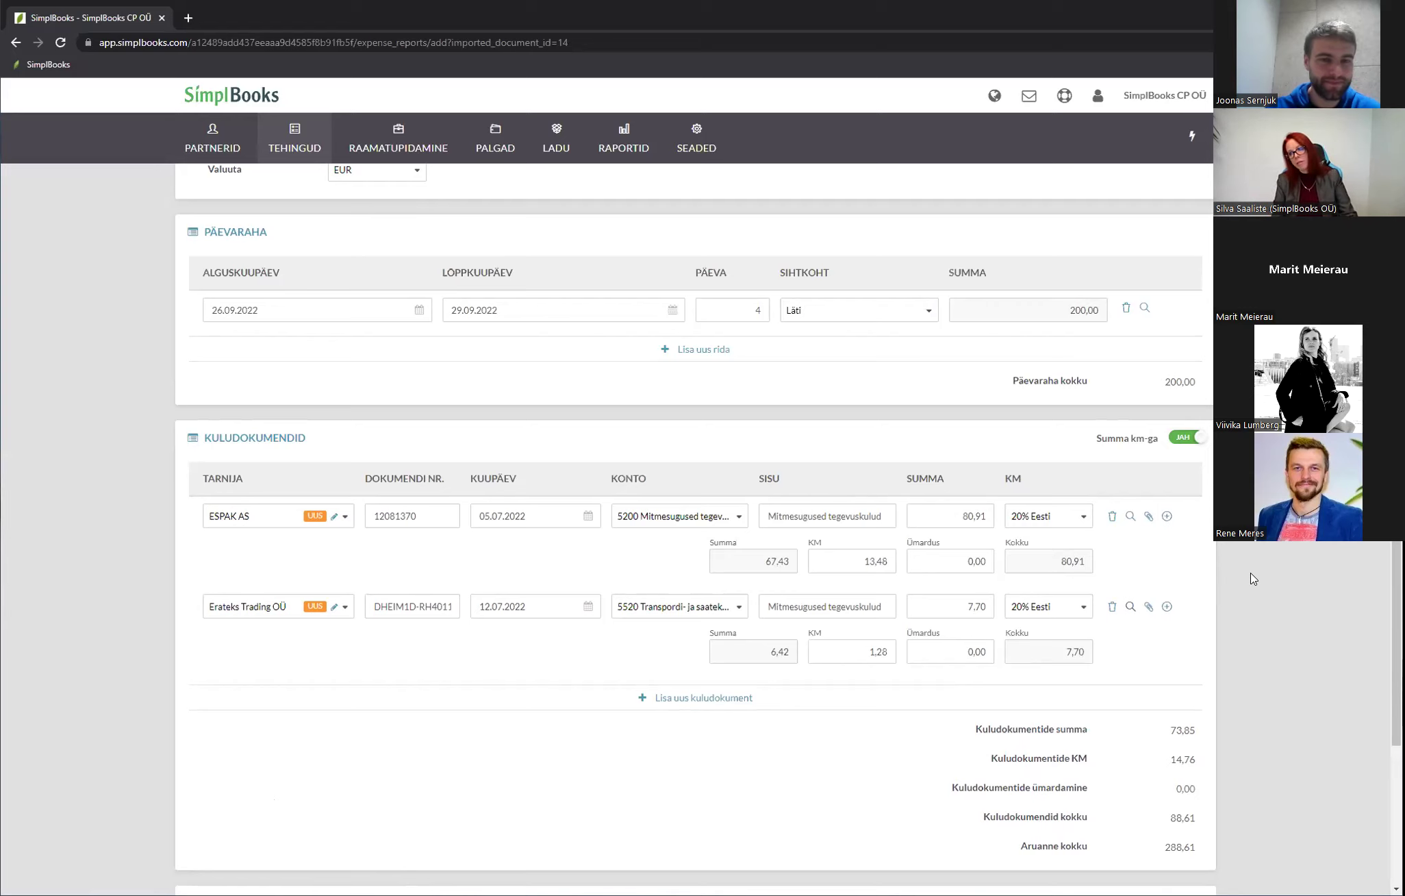
pyautogui.click(1131, 517)
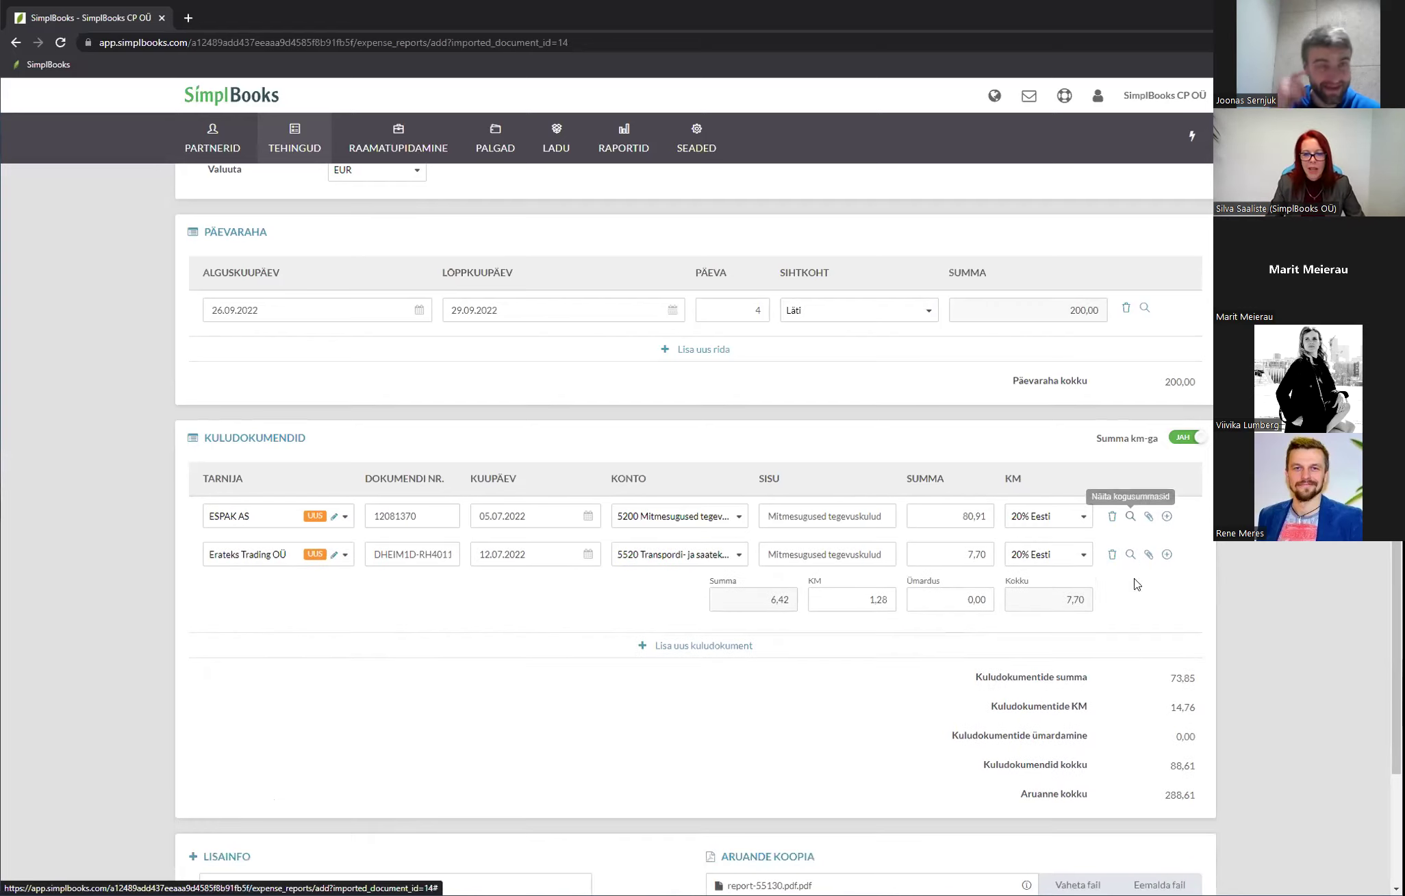
pyautogui.click(1131, 554)
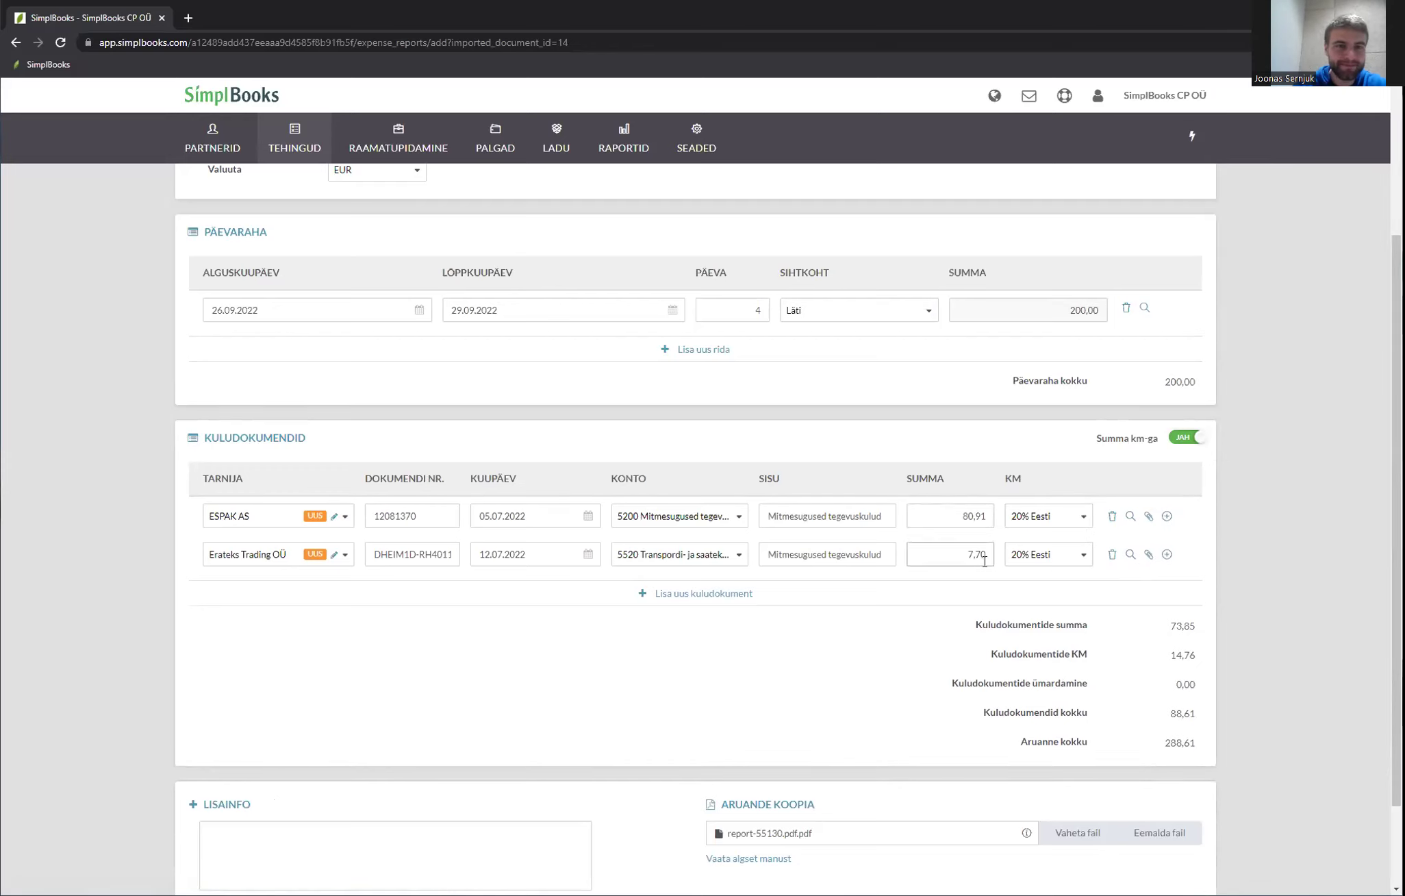
pyautogui.click(1131, 516)
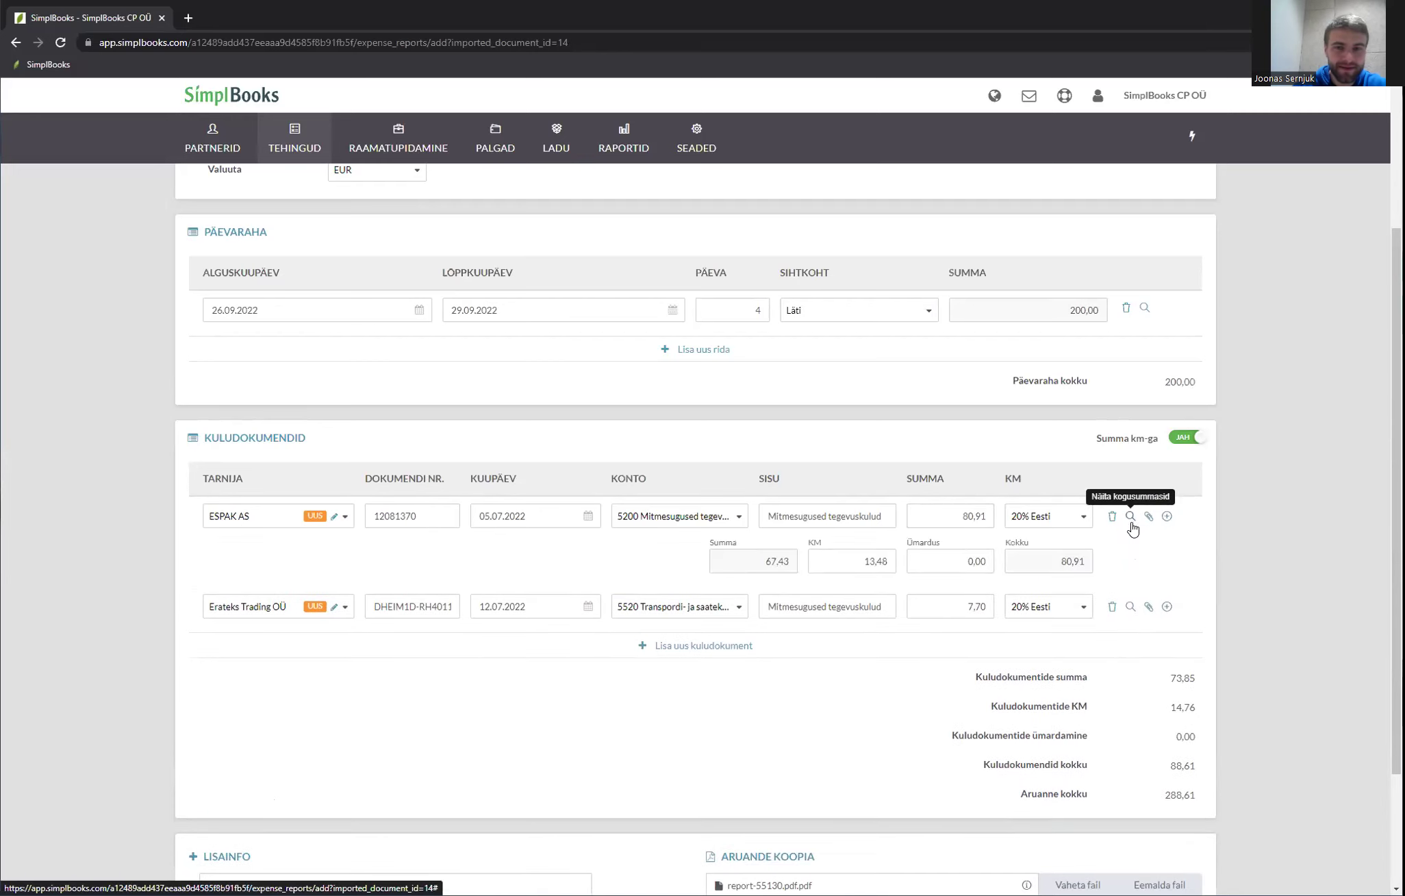
pyautogui.click(1131, 607)
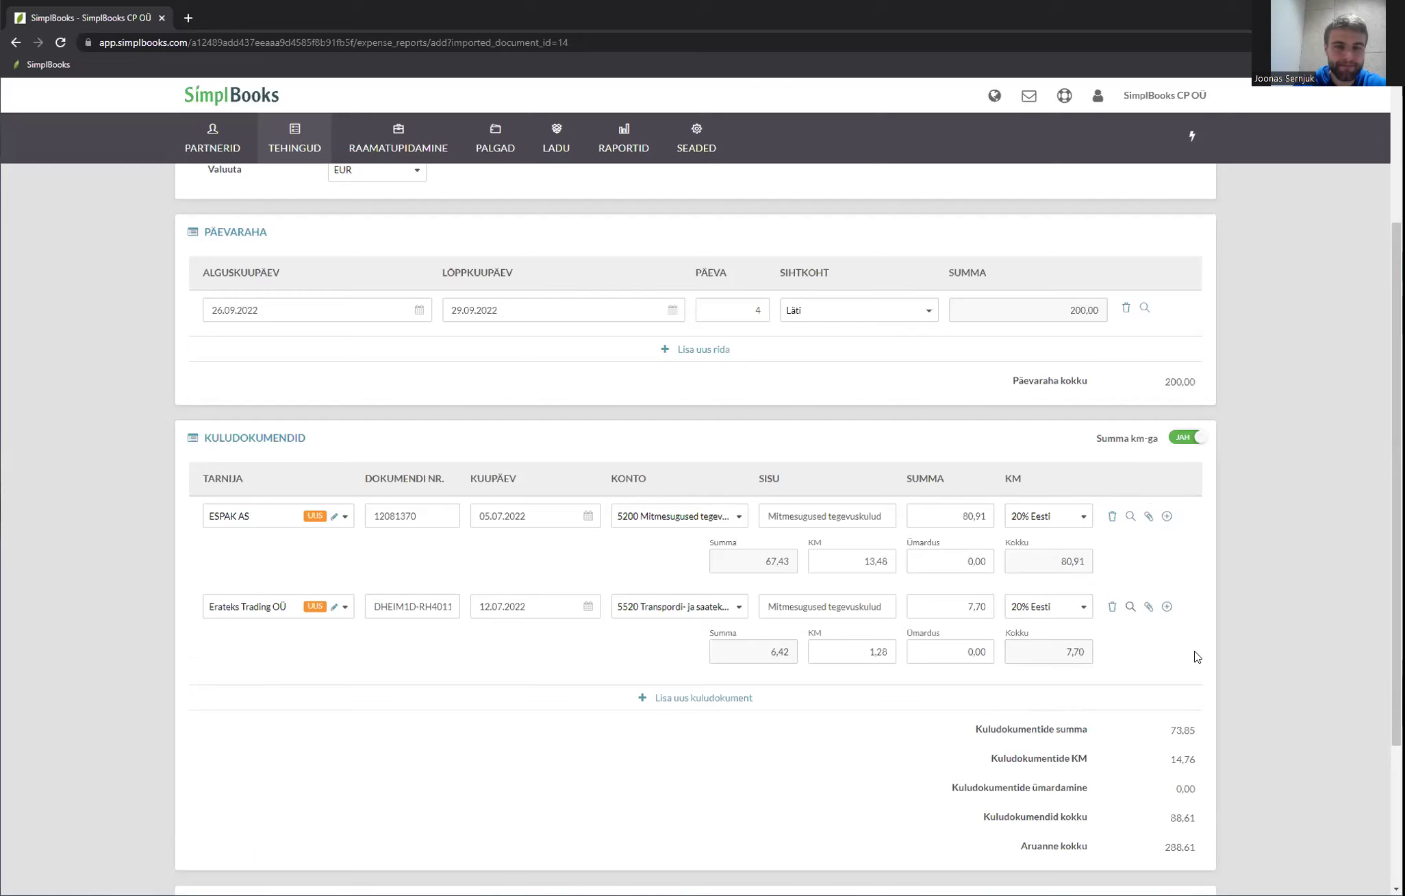
pyautogui.scroll(-3, 1191, 743)
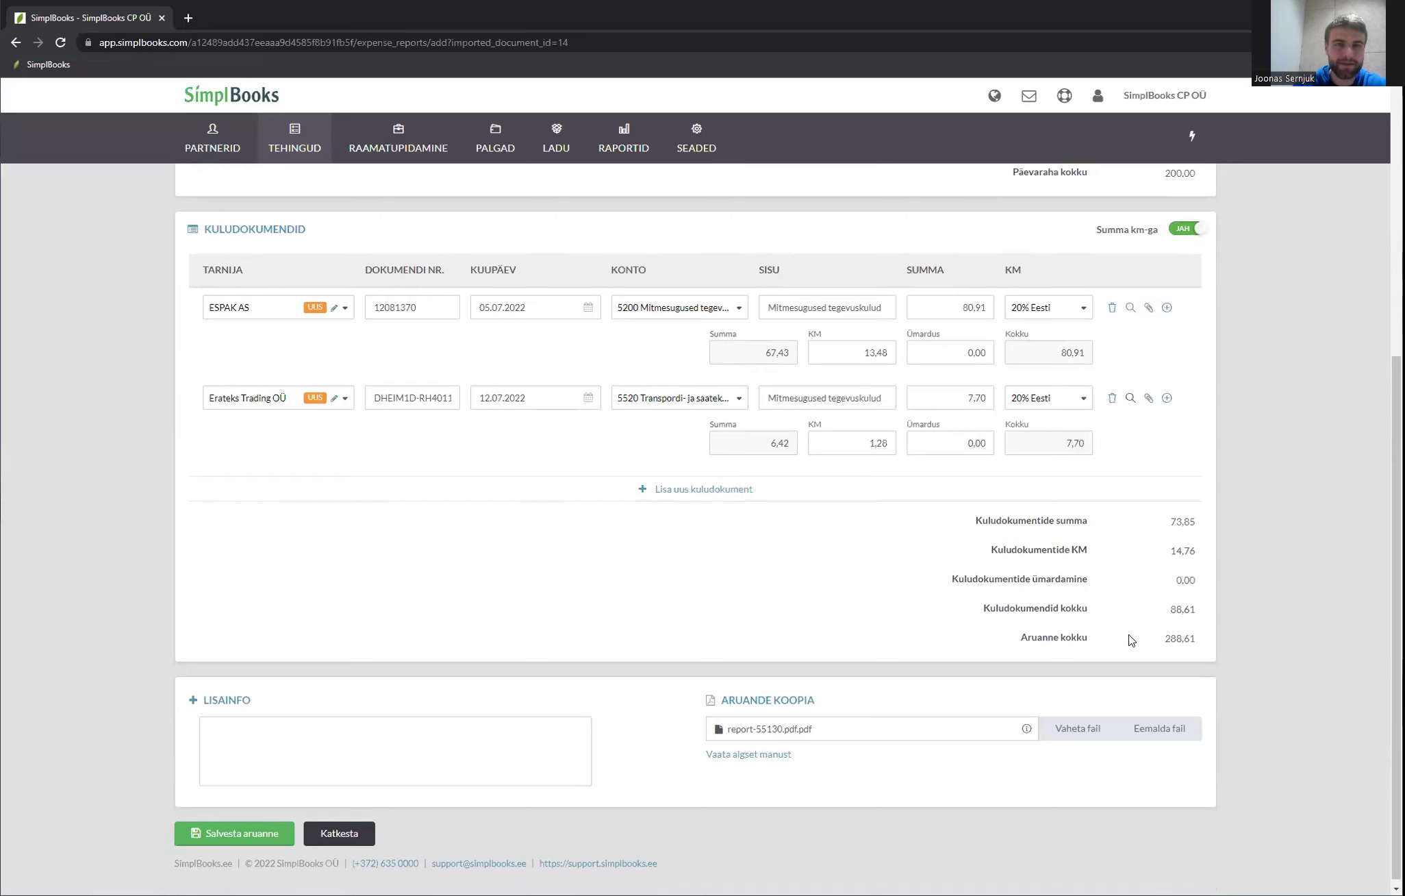
pyautogui.moveTo(1164, 637); pyautogui.dragTo(1200, 638)
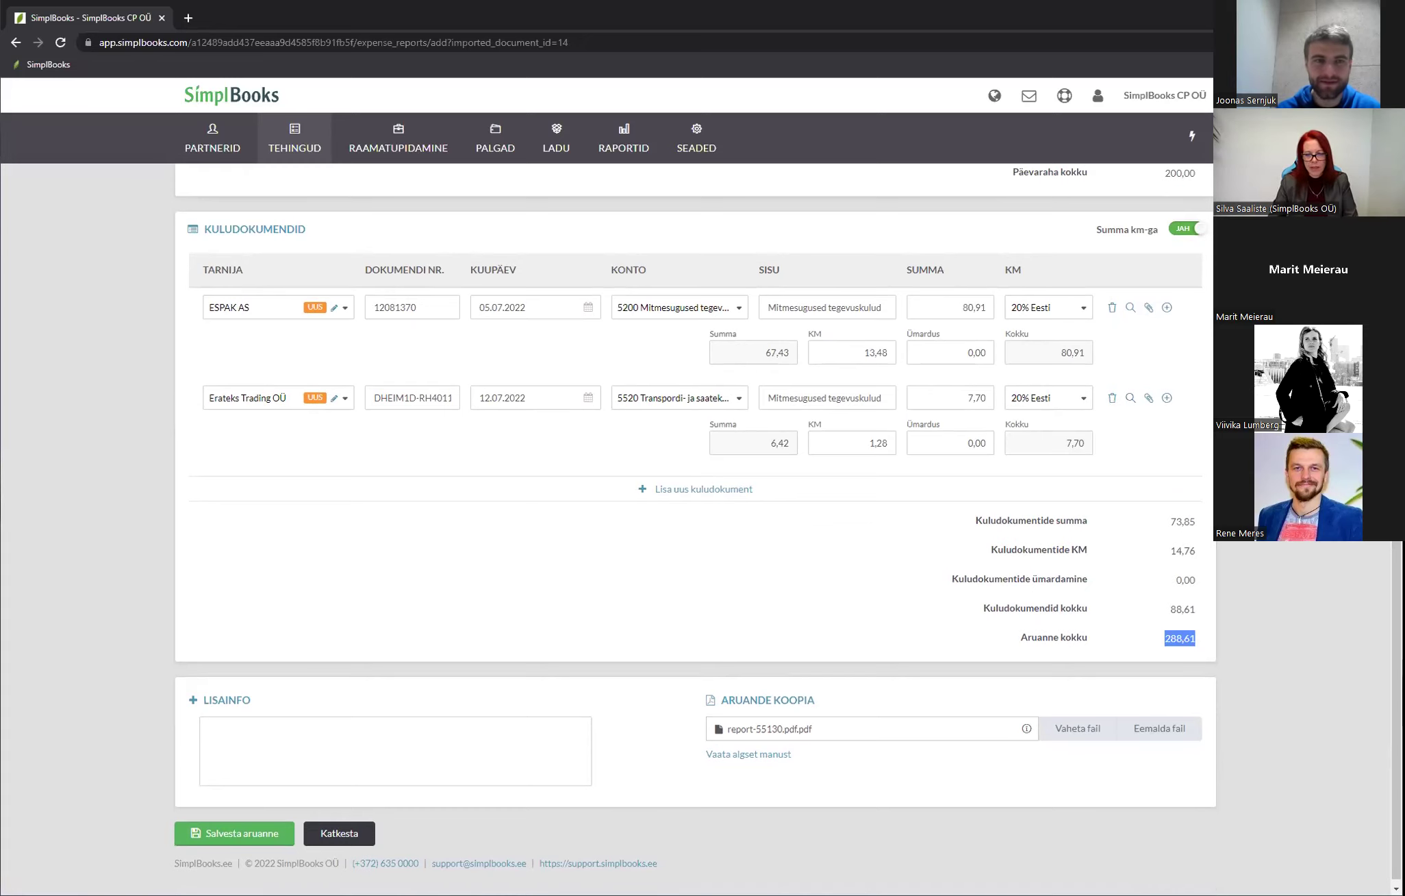
pyautogui.click(1322, 819)
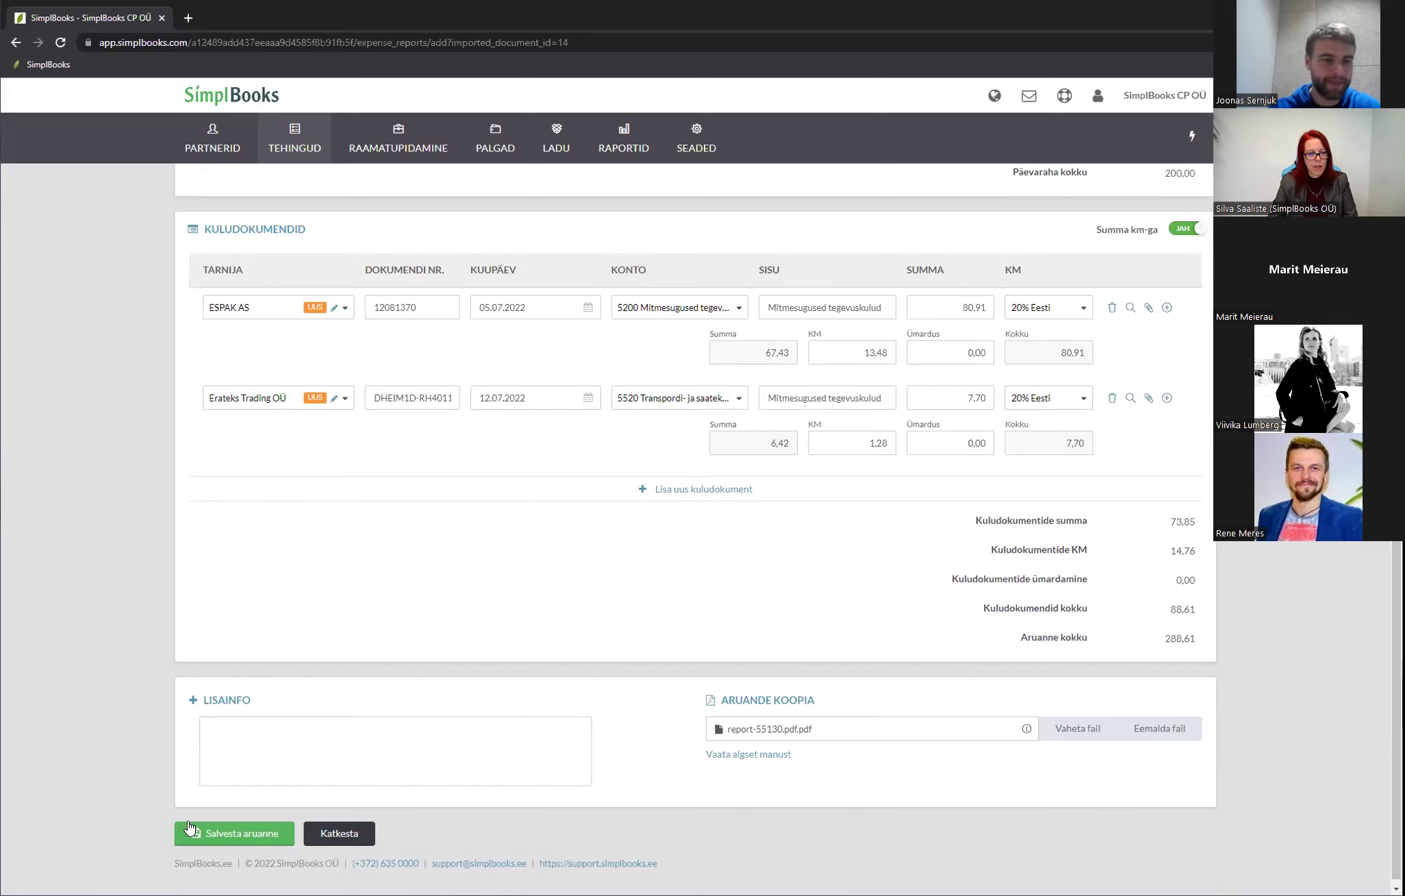
# Save travel report 22002, look over its Finantskanne posting, and return to the reports list
pyautogui.click(251, 841)
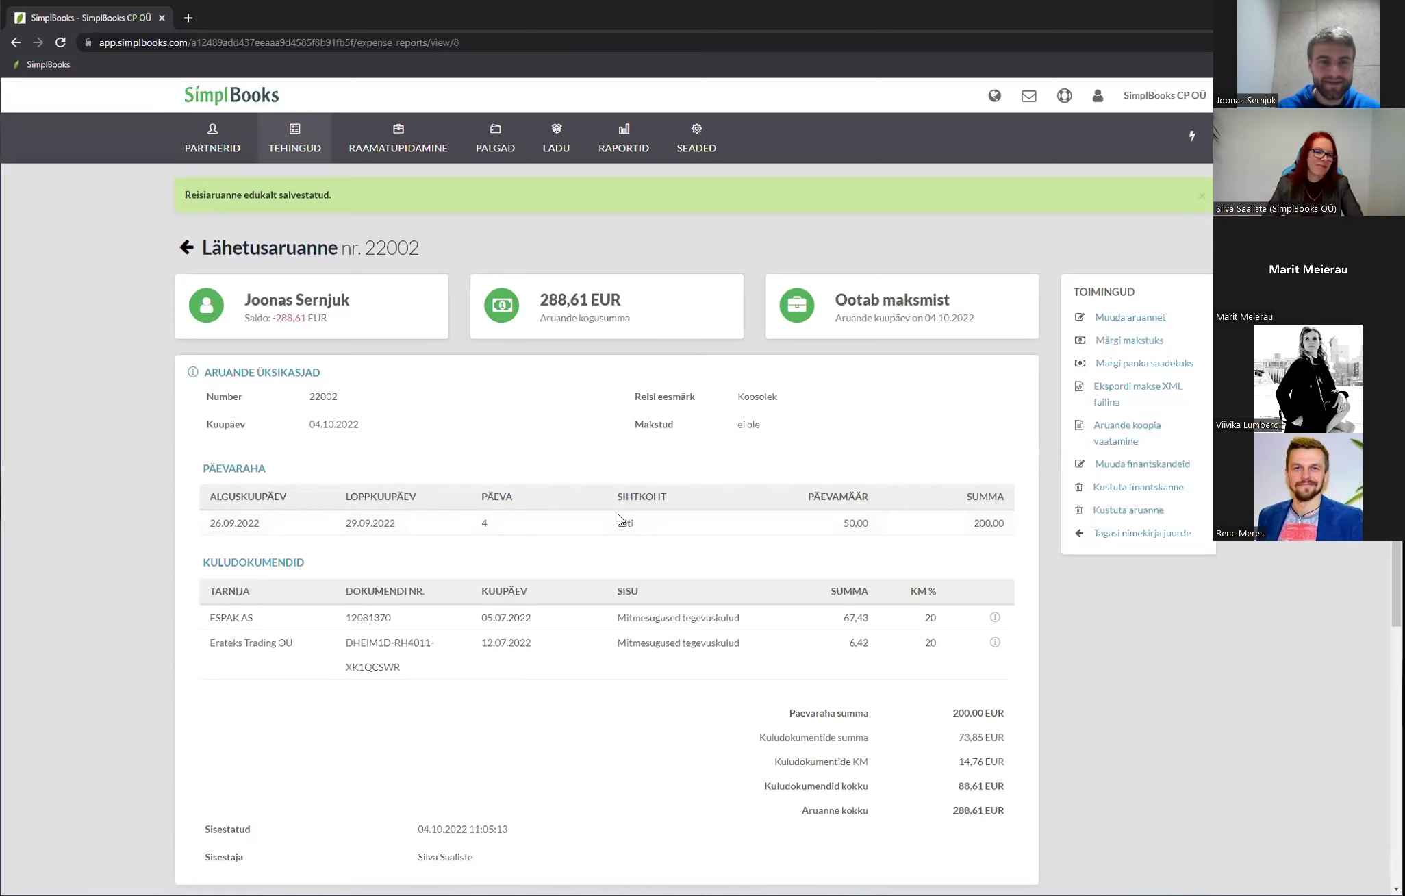
pyautogui.scroll(-3, 667, 574)
pyautogui.scroll(-3, 706, 761)
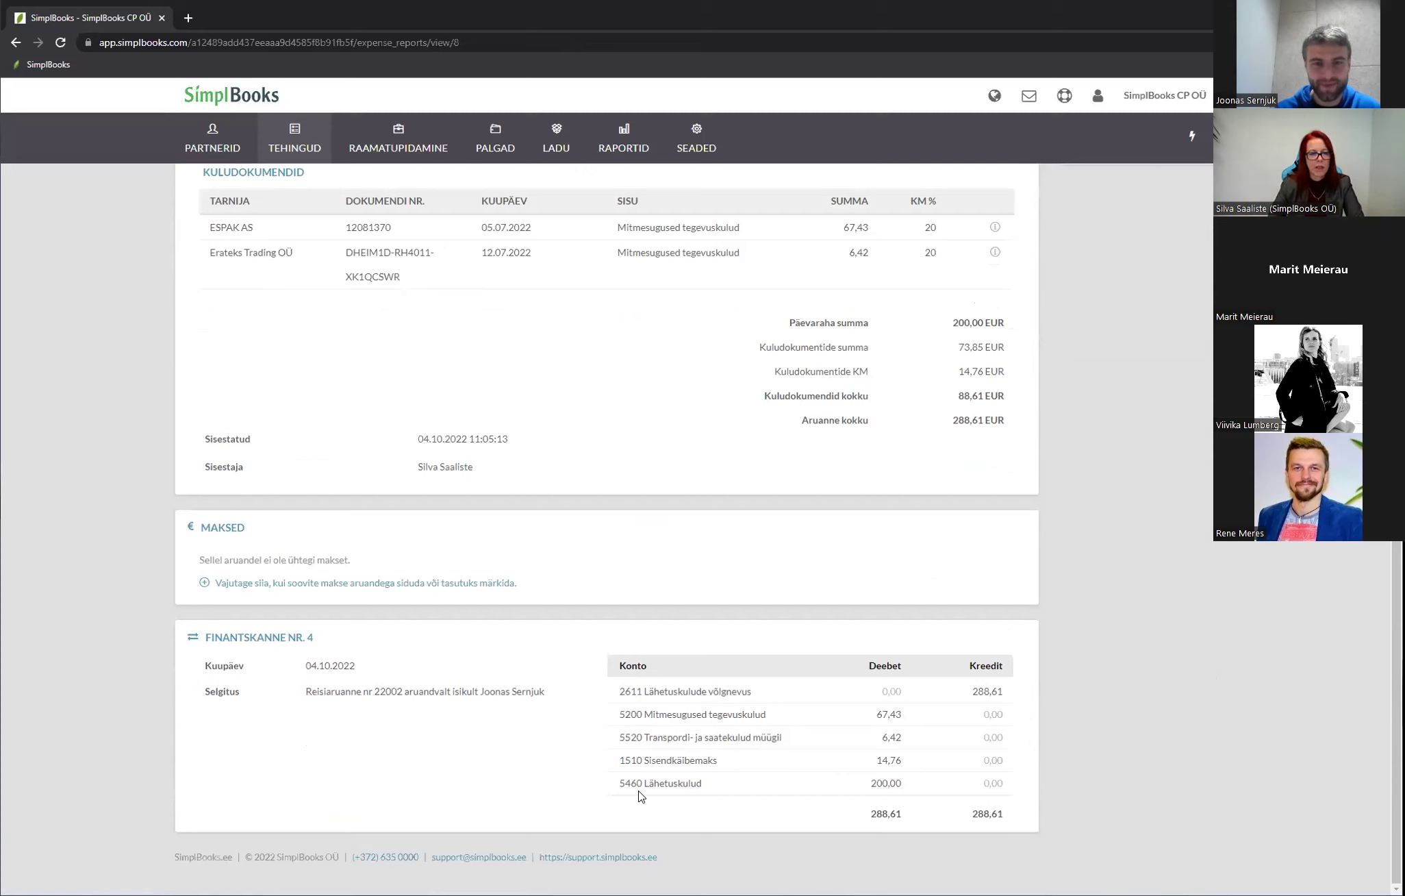
pyautogui.scroll(5, 793, 679)
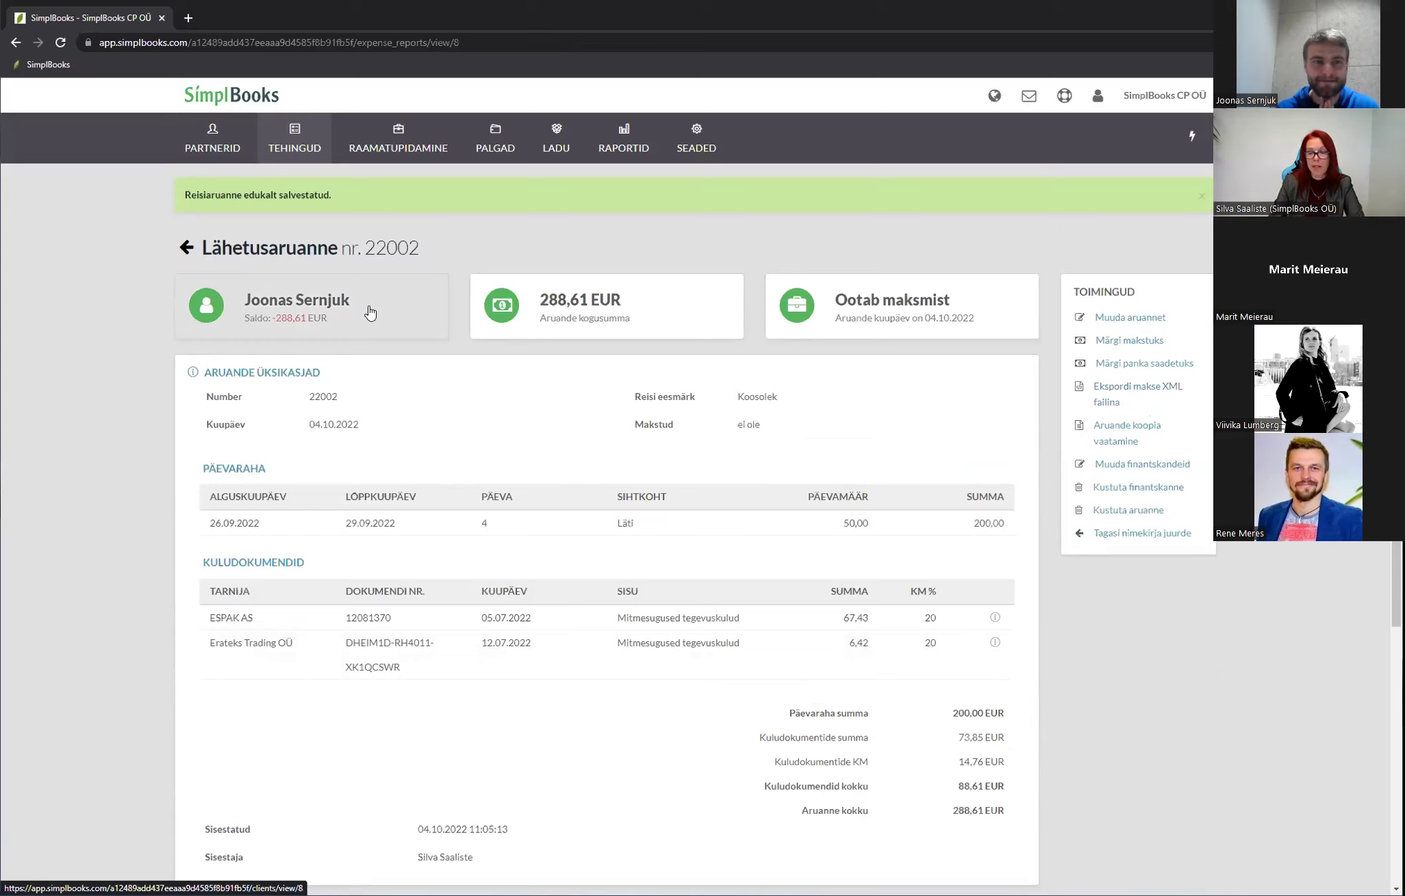
pyautogui.click(185, 249)
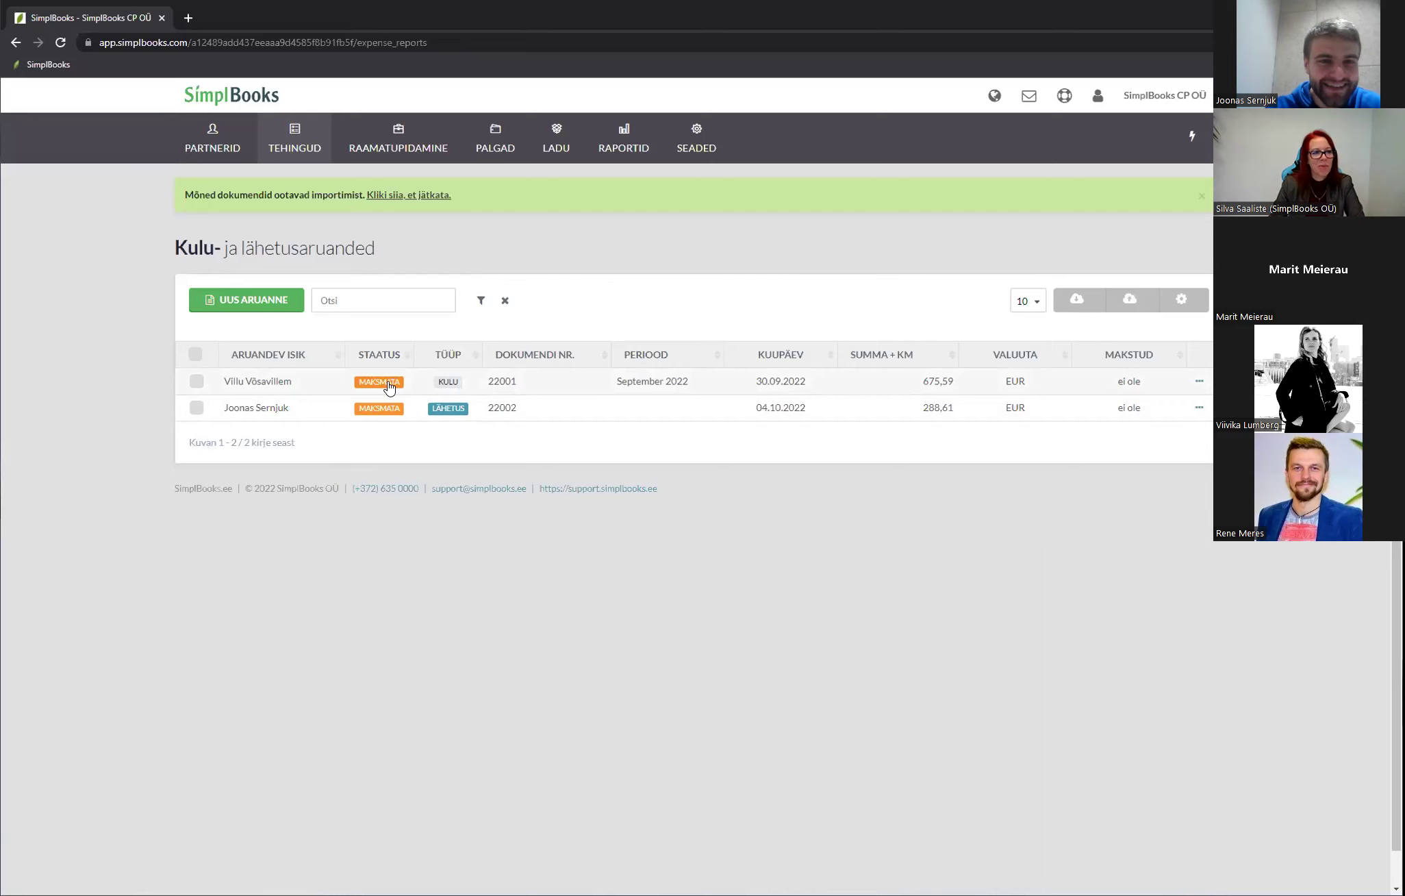
# Open the first imported CostPocket Sõidupäevik document as new mileage log 22003
pyautogui.click(429, 197)
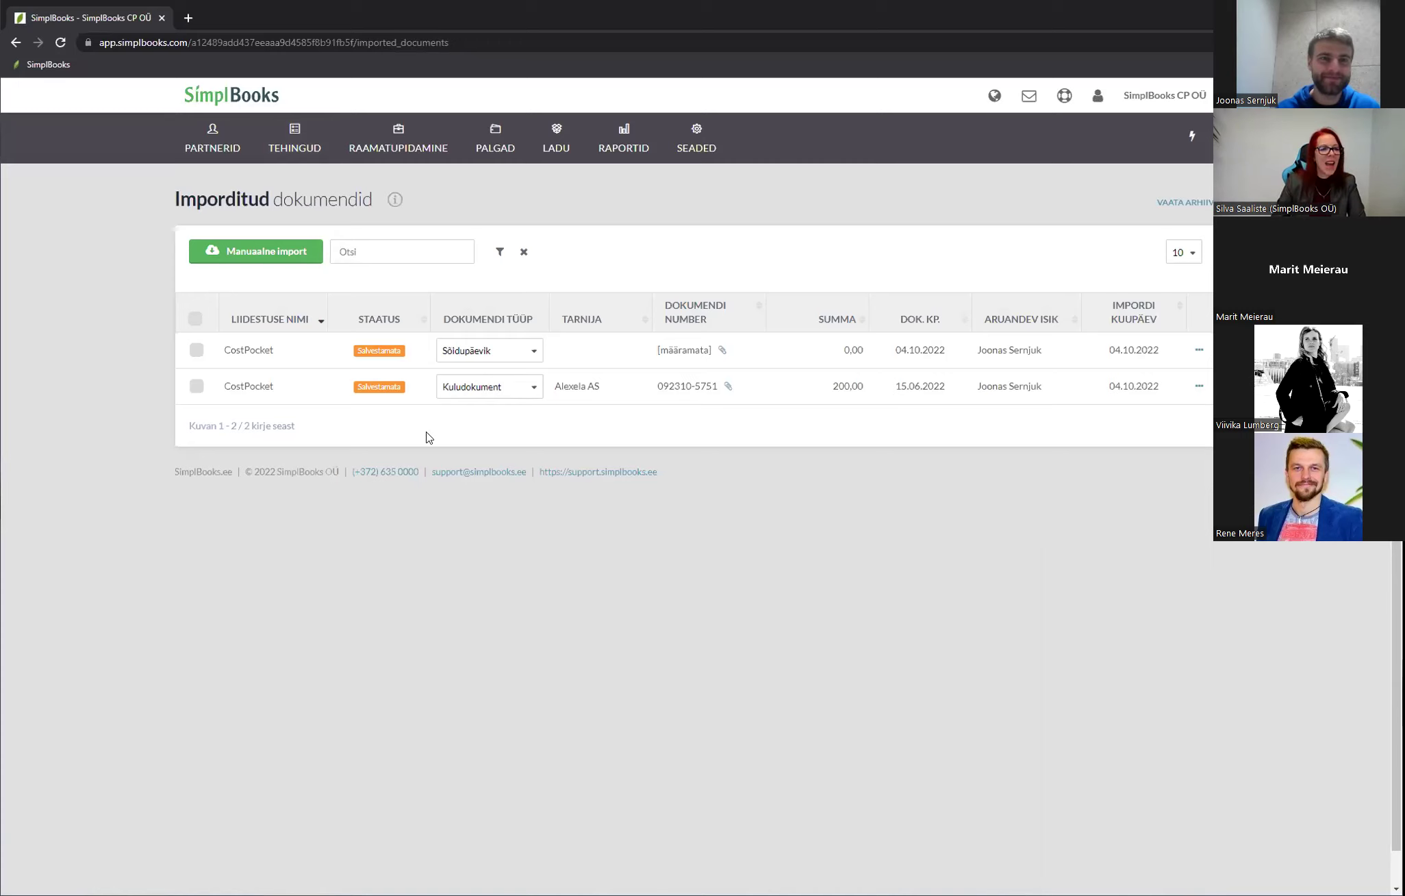
pyautogui.click(495, 356)
pyautogui.click(241, 490)
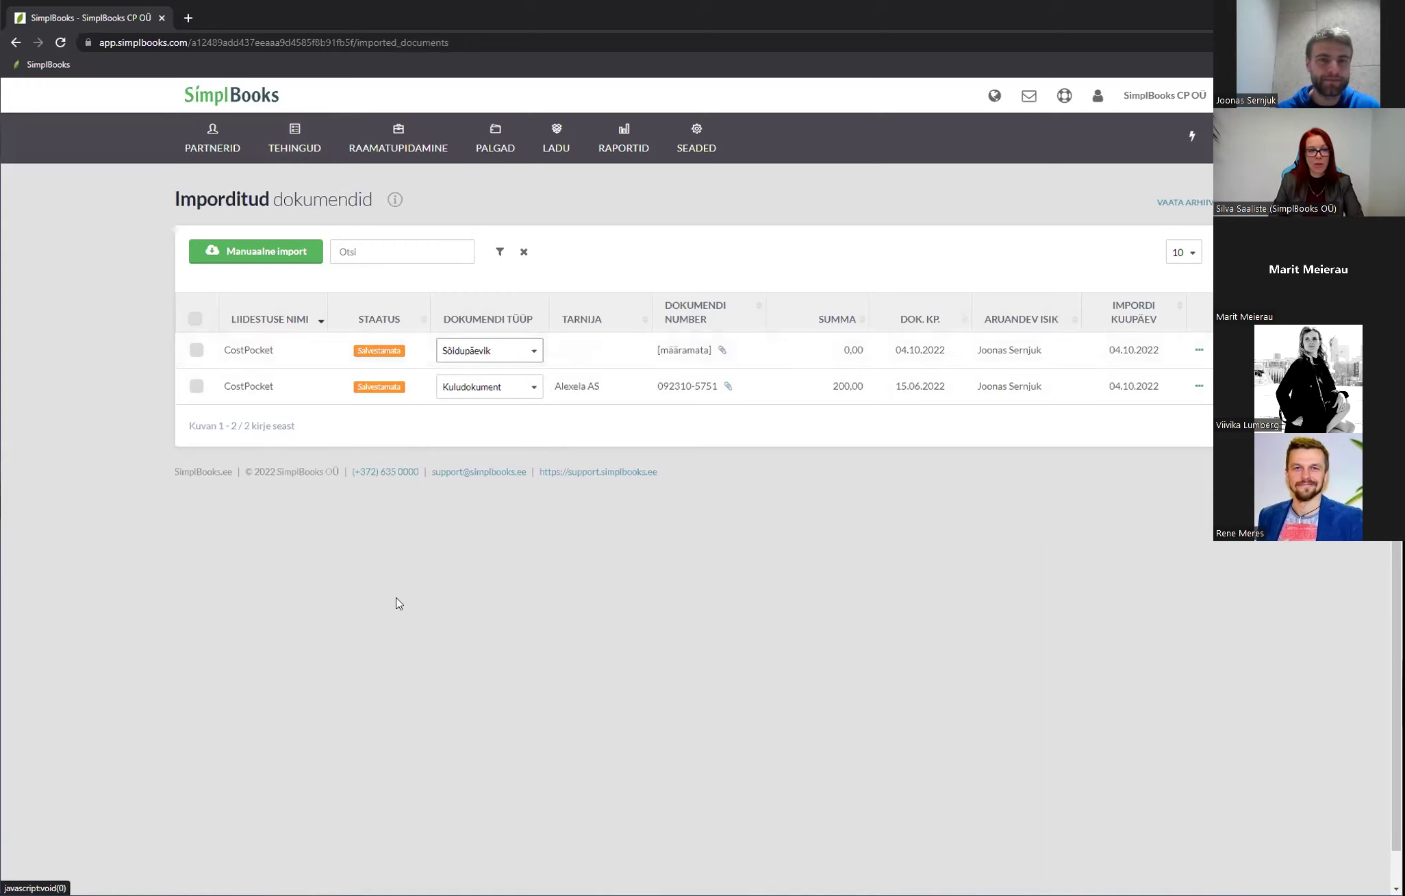
pyautogui.click(251, 352)
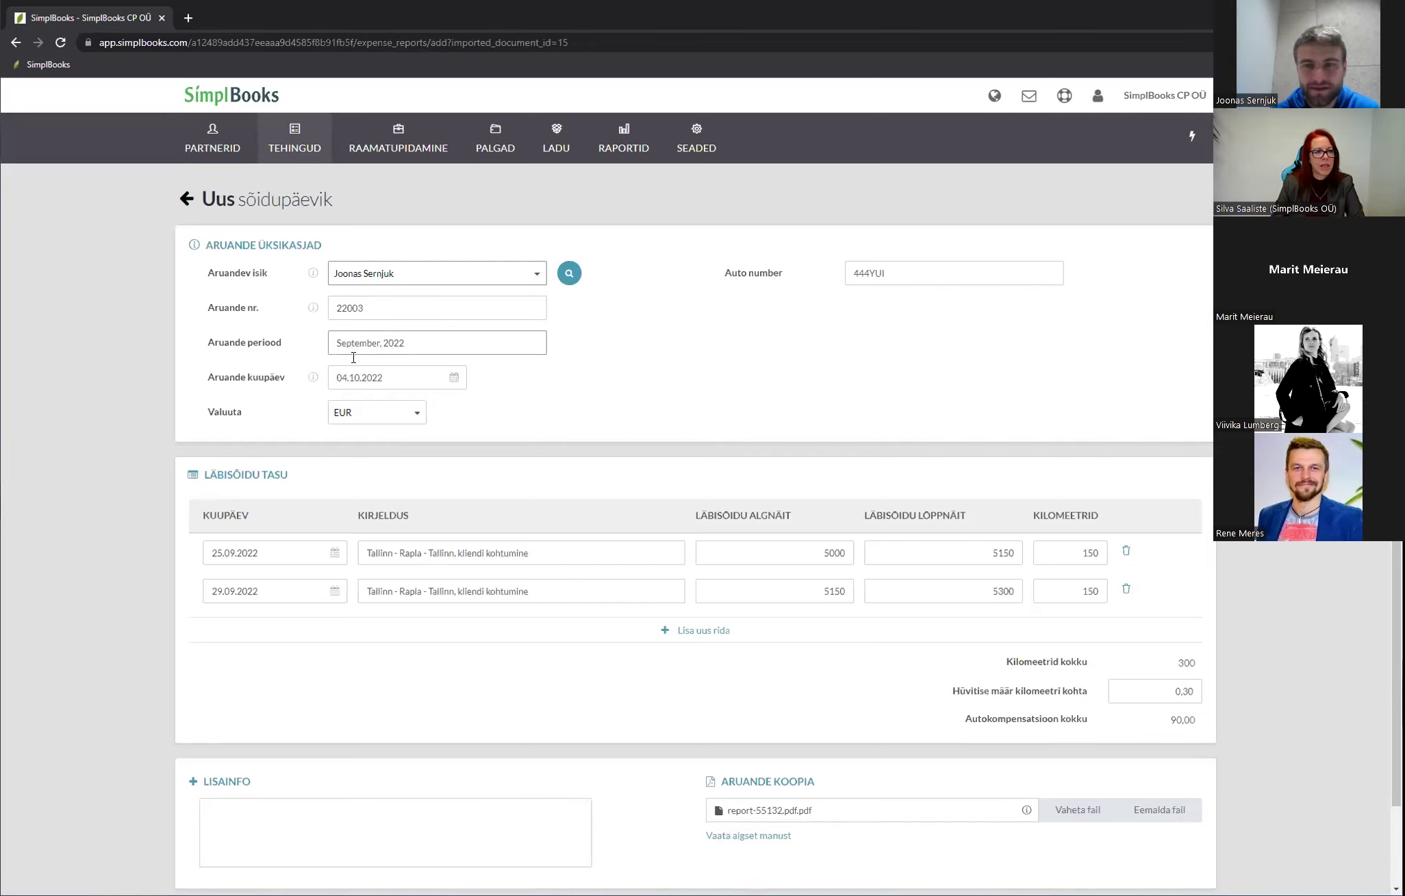
# Set the driving log's report date to 30.09.2022
pyautogui.click(423, 374)
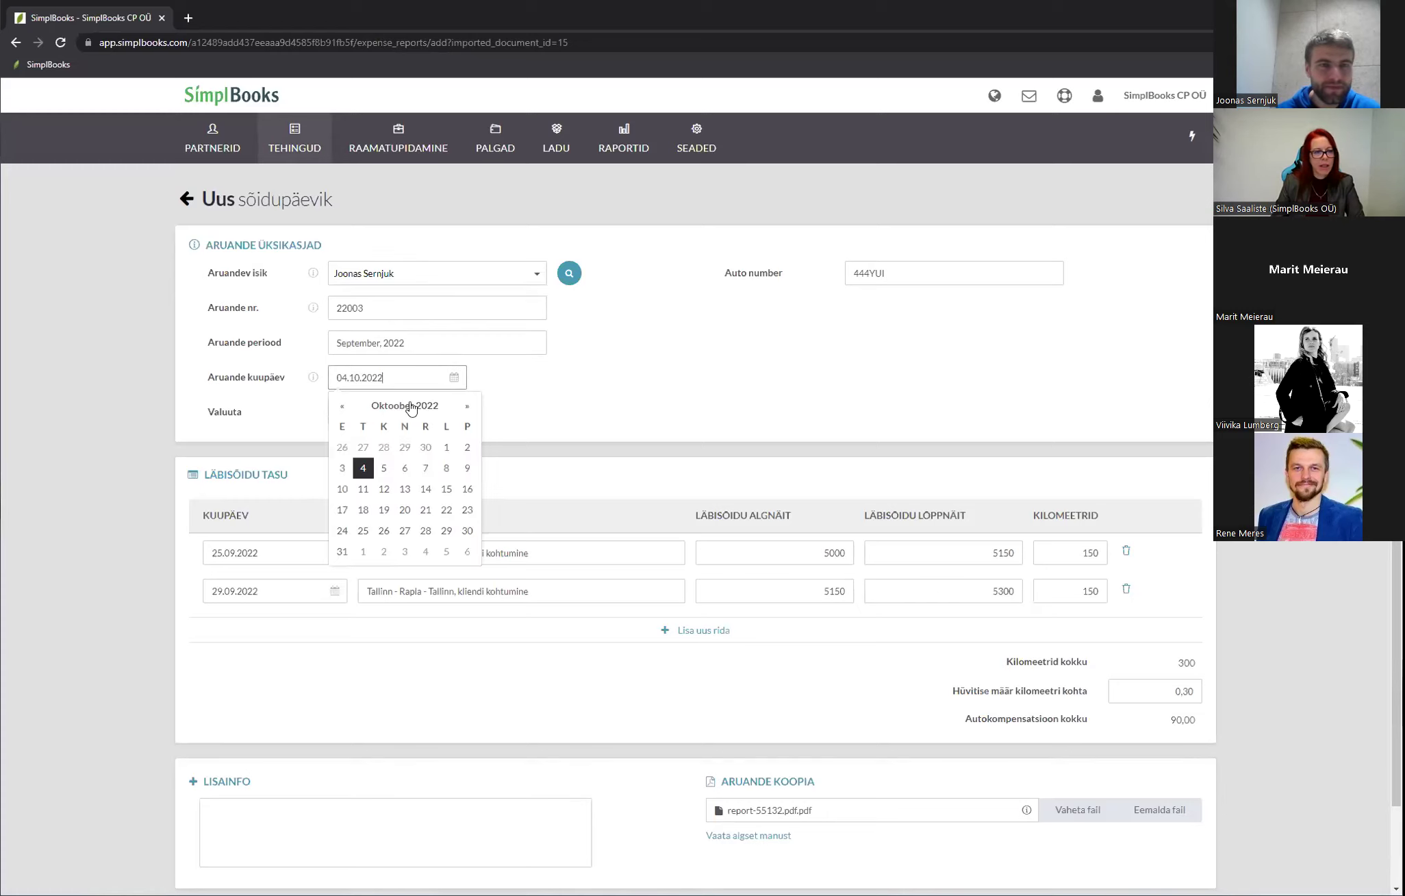
pyautogui.click(427, 452)
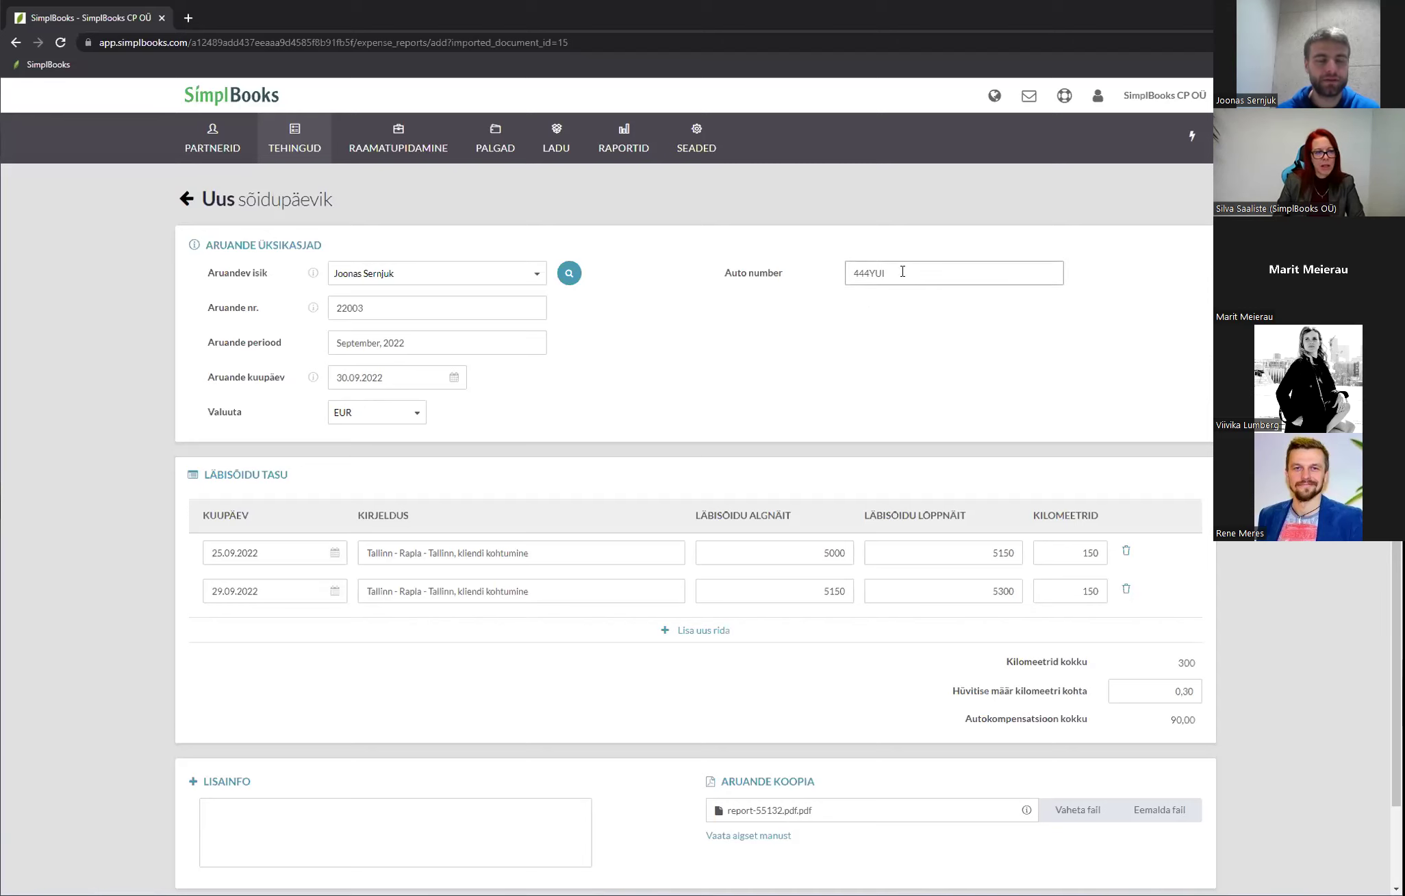
pyautogui.scroll(-2, 804, 510)
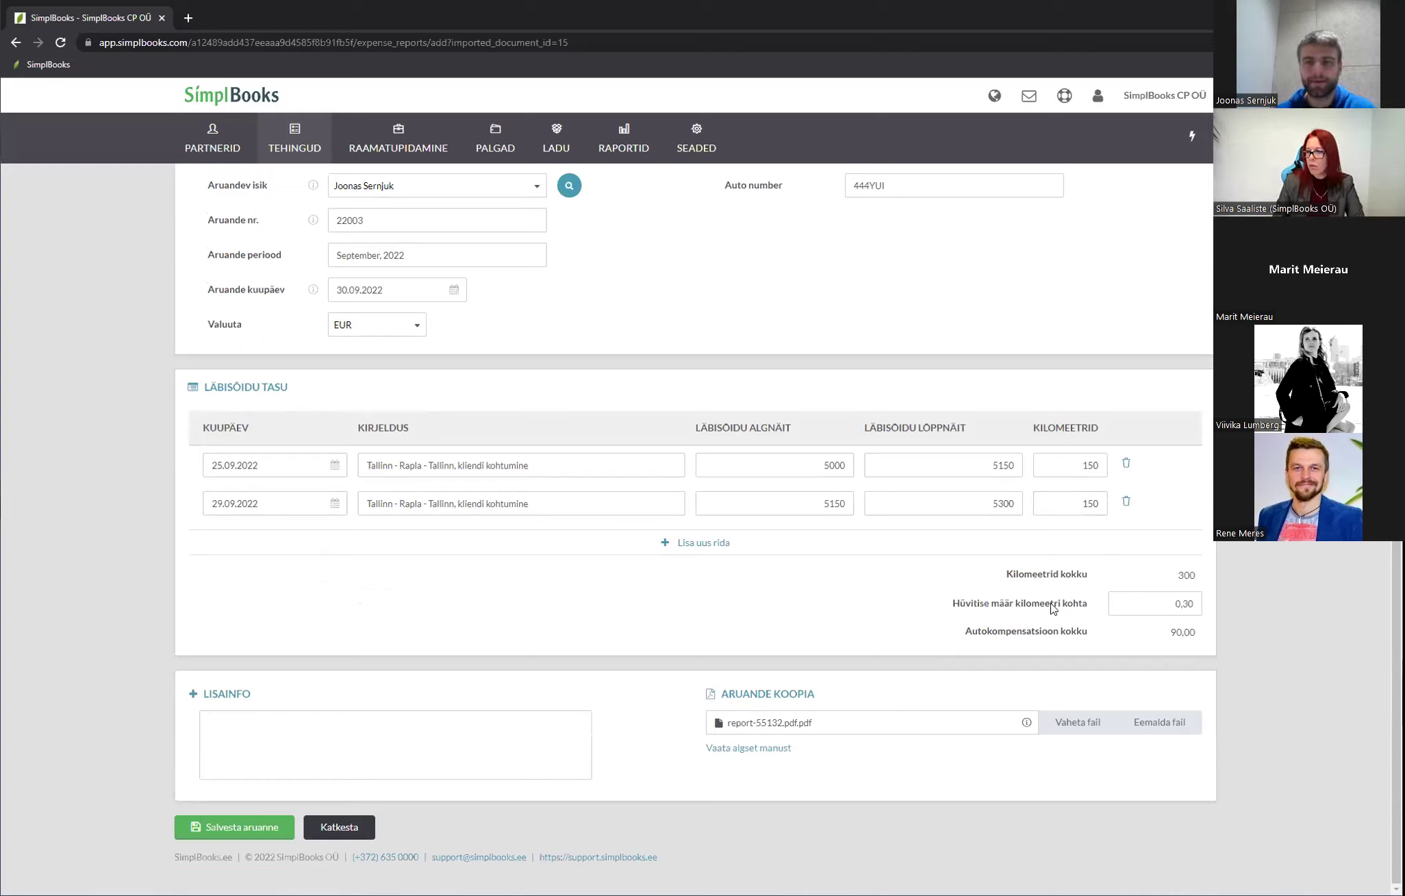
# Try a 0,40 per-kilometre rate, then restore 0,30 for 90,00 compensation
pyautogui.click(1188, 604)
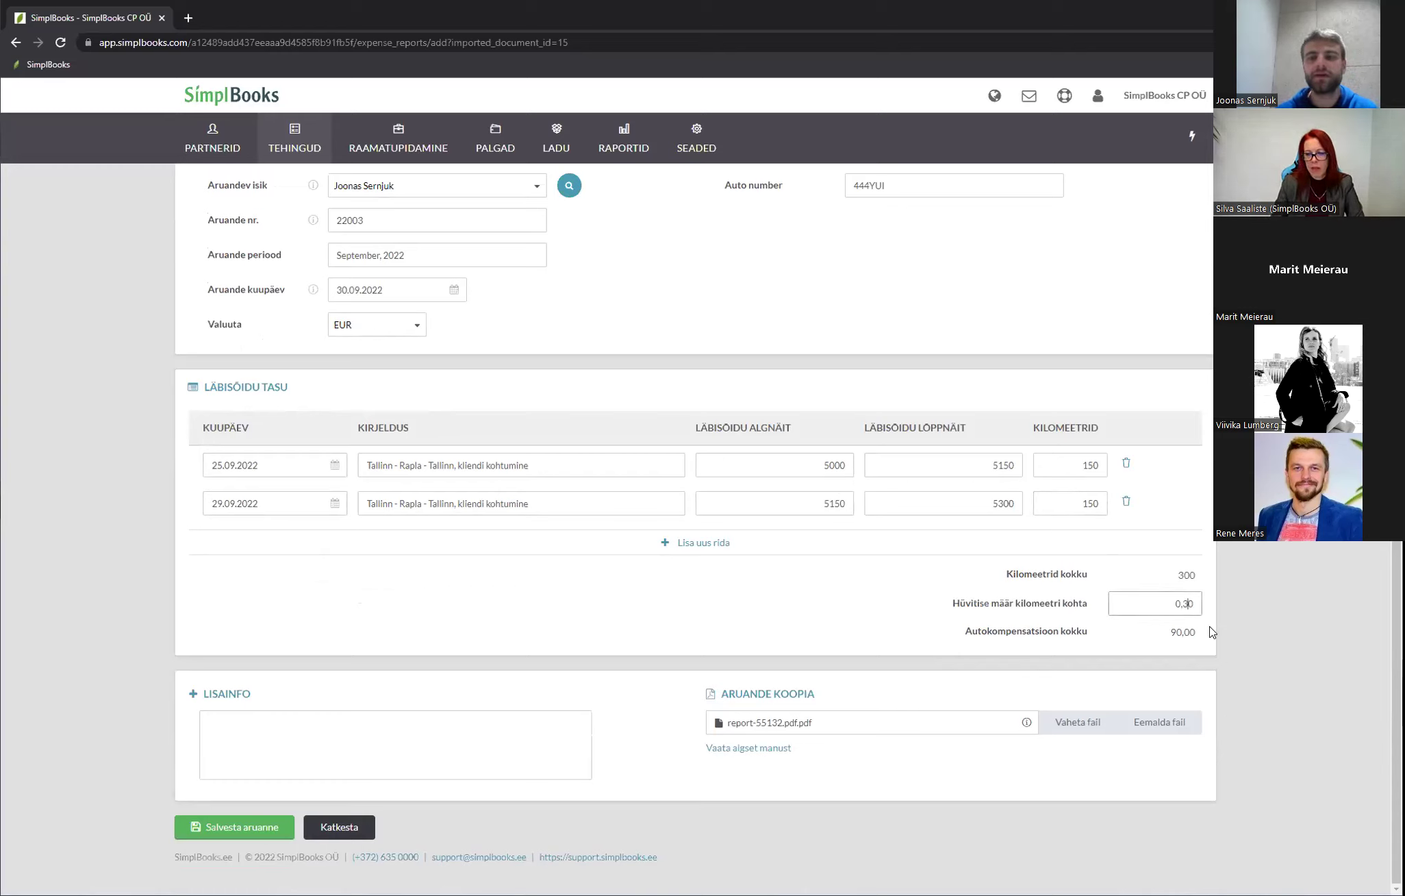
pyautogui.press('BackSpace')
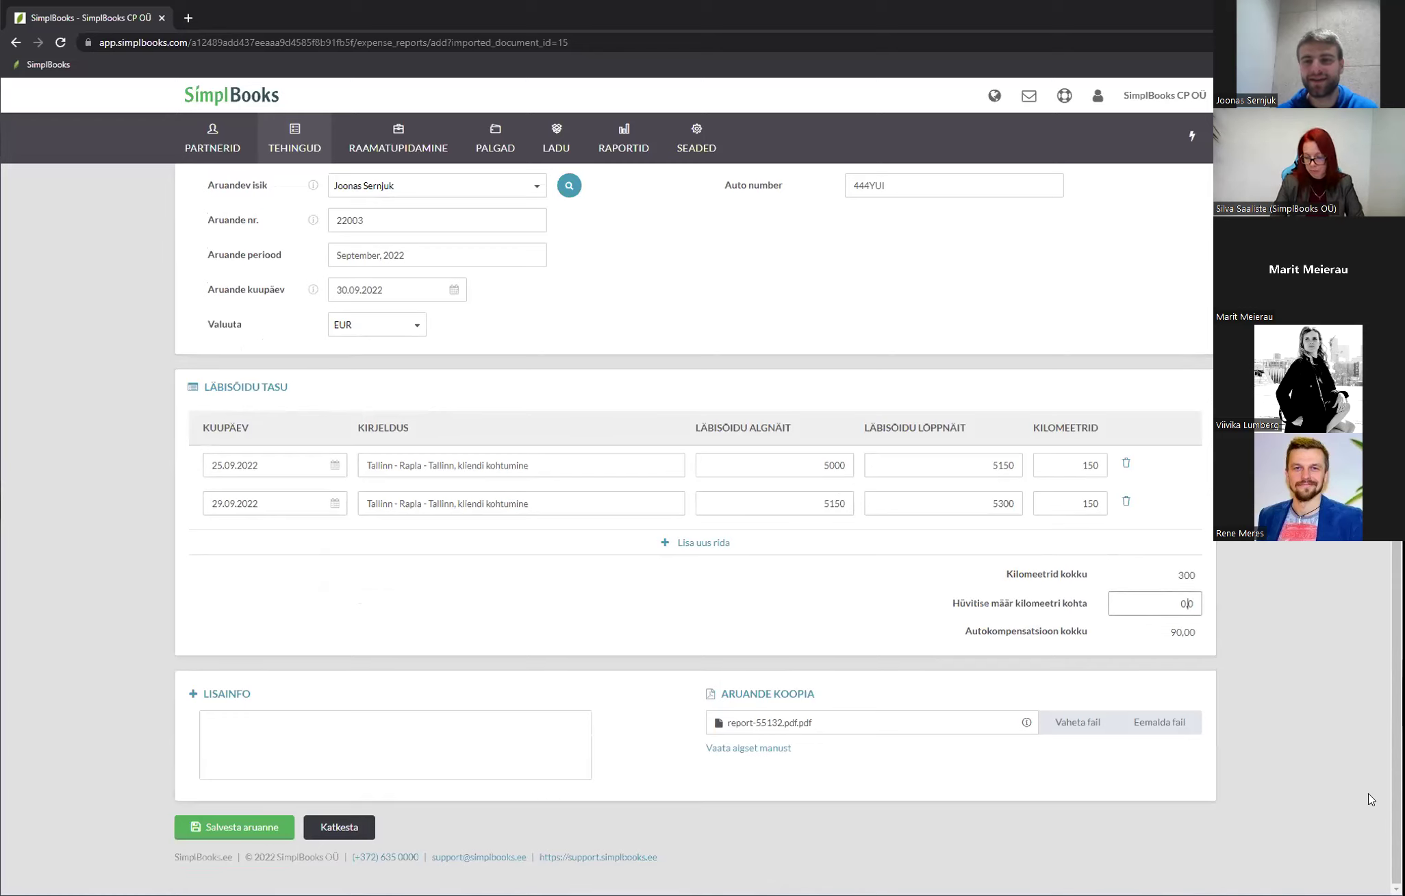
pyautogui.write('4')
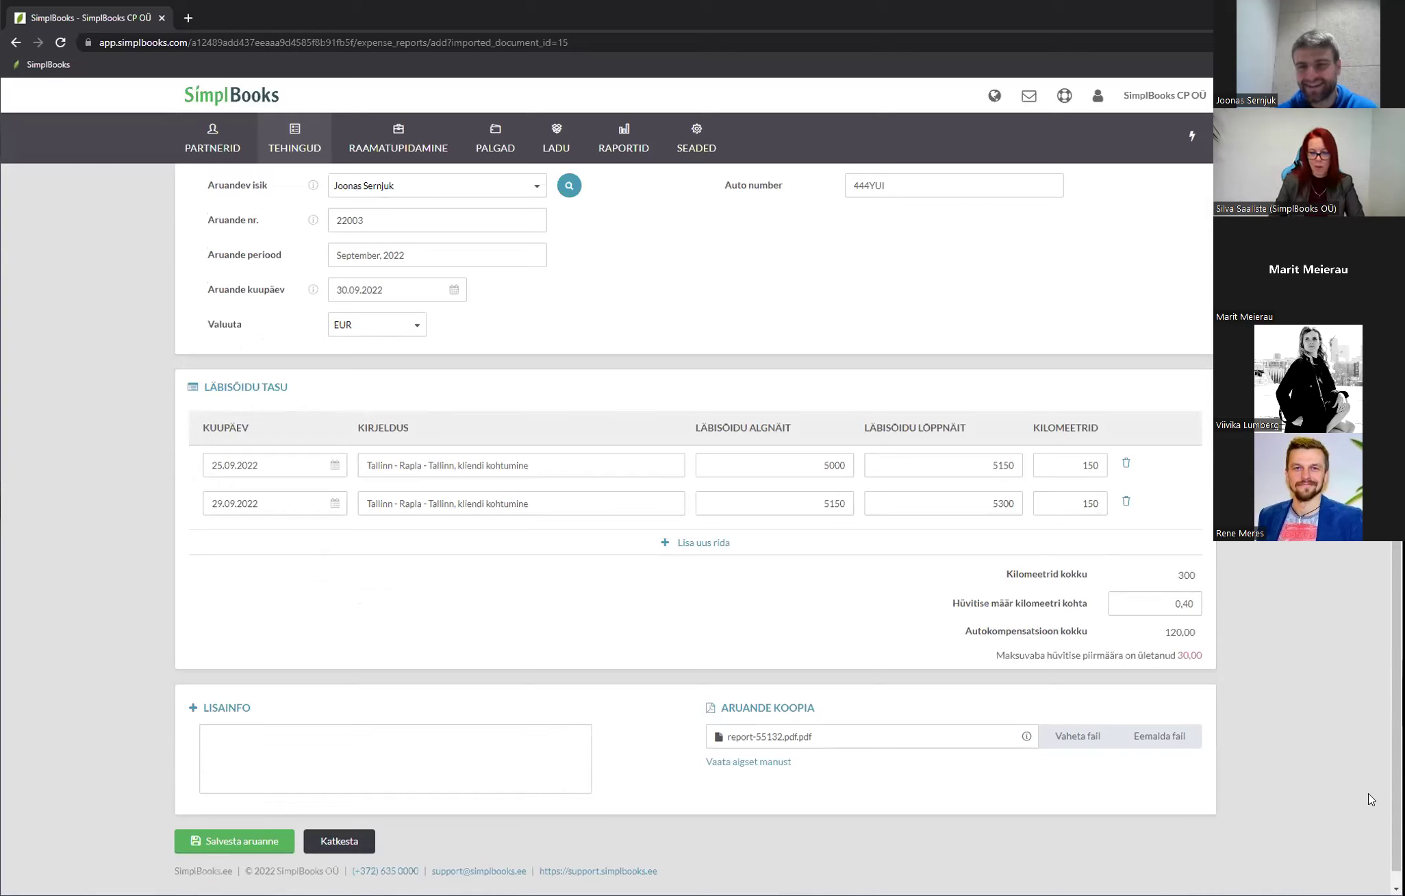
pyautogui.click(1179, 600)
pyautogui.press('BackSpace')
pyautogui.write('3')
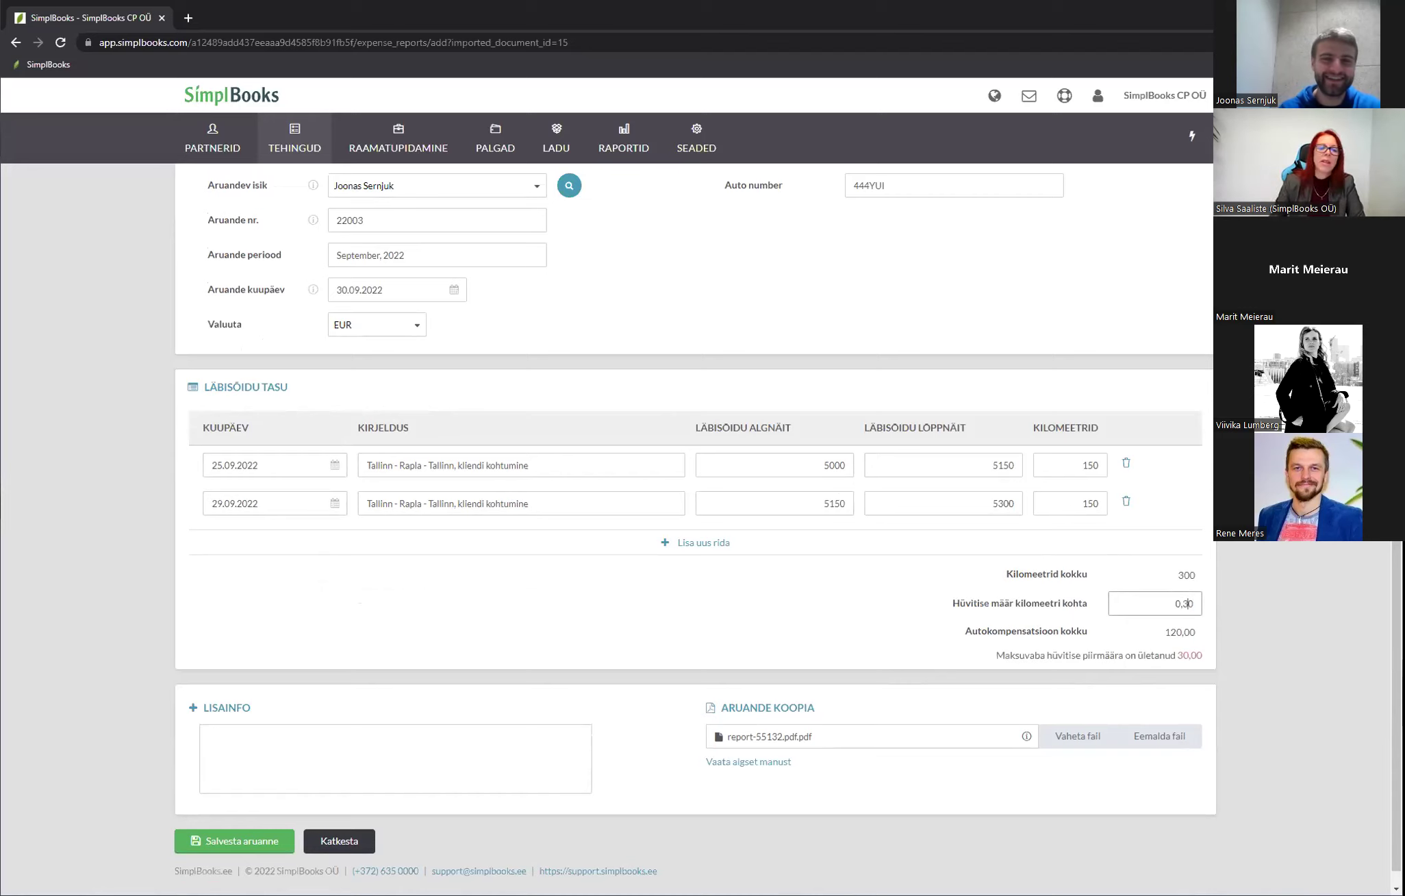
pyautogui.click(1310, 682)
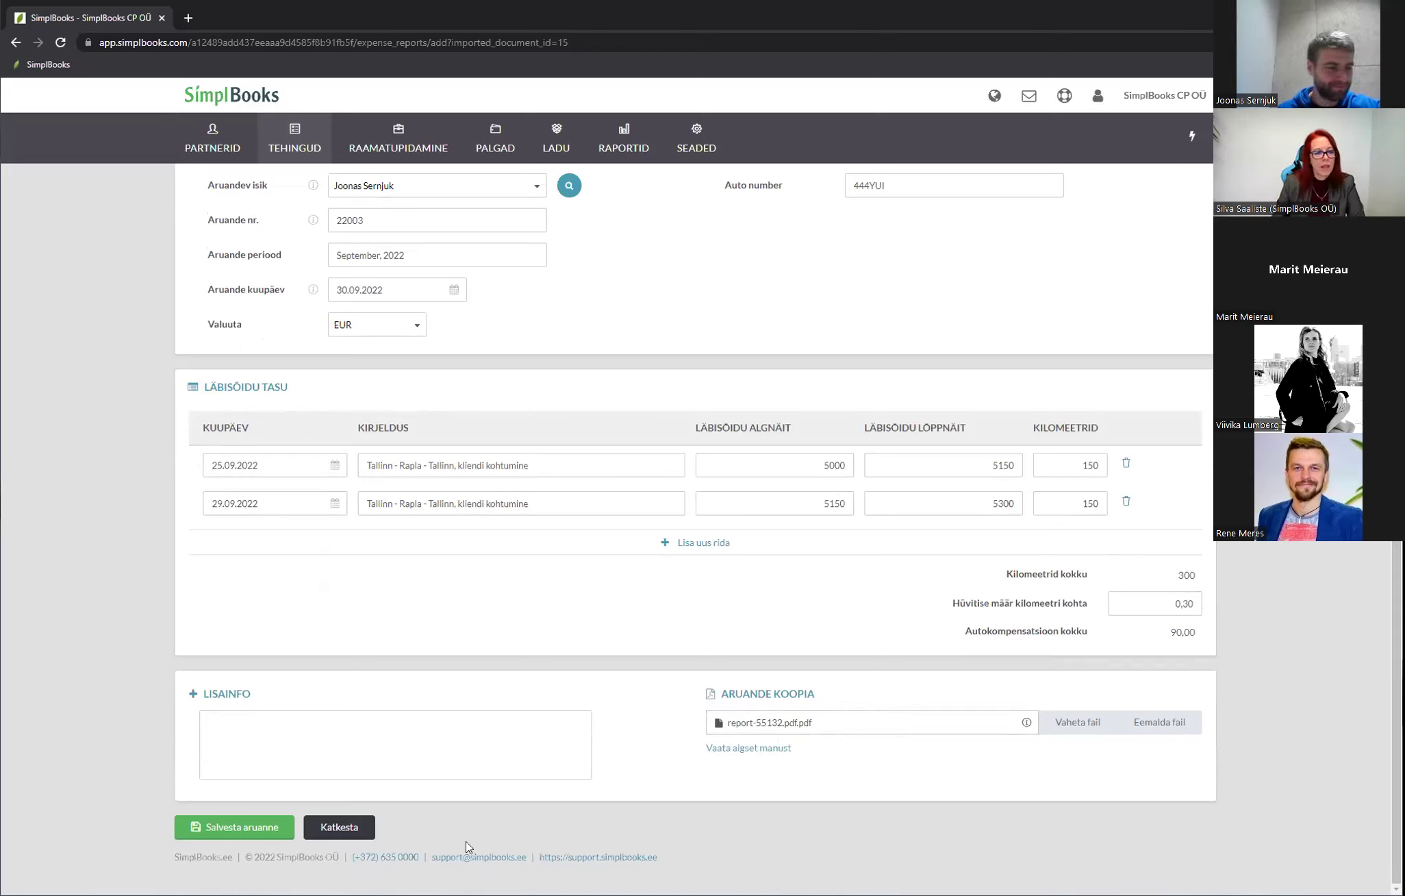
# Save mileage log 22003, return to the reports list, and choose RAPORTID > Aruandvad isikud
pyautogui.click(262, 828)
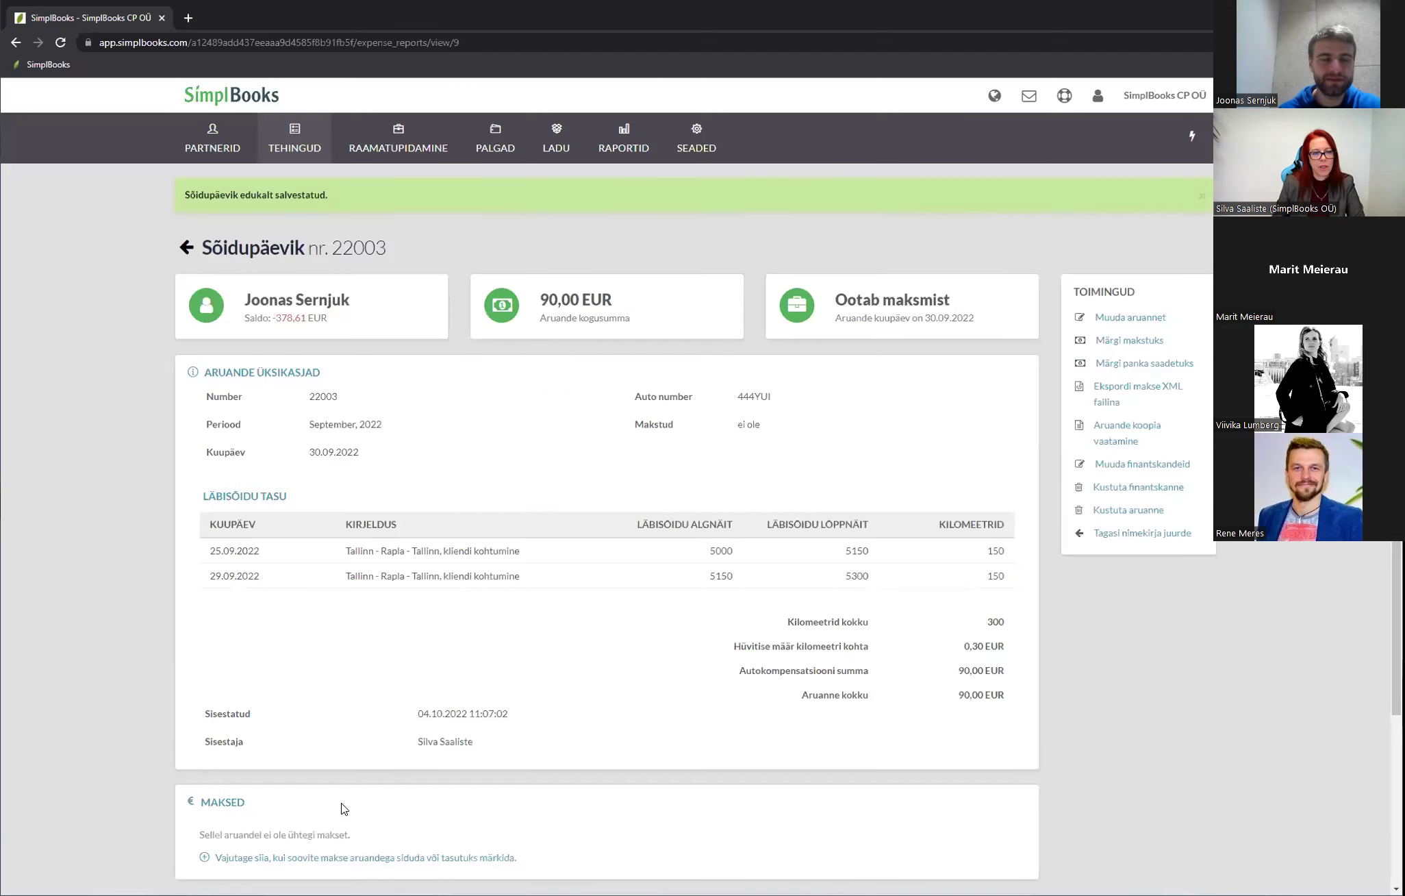
pyautogui.click(193, 265)
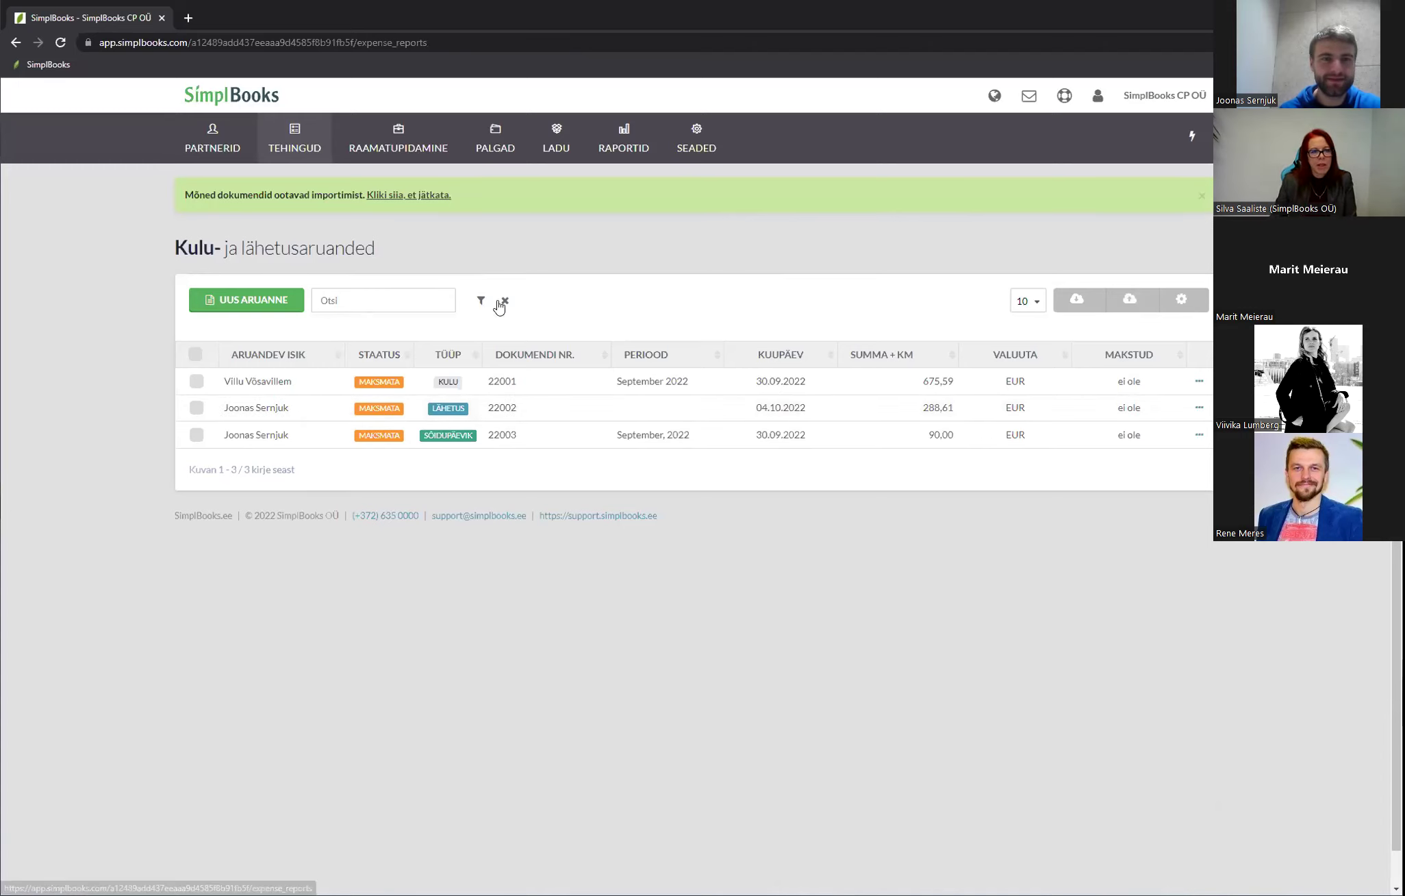
pyautogui.click(648, 148)
pyautogui.click(645, 229)
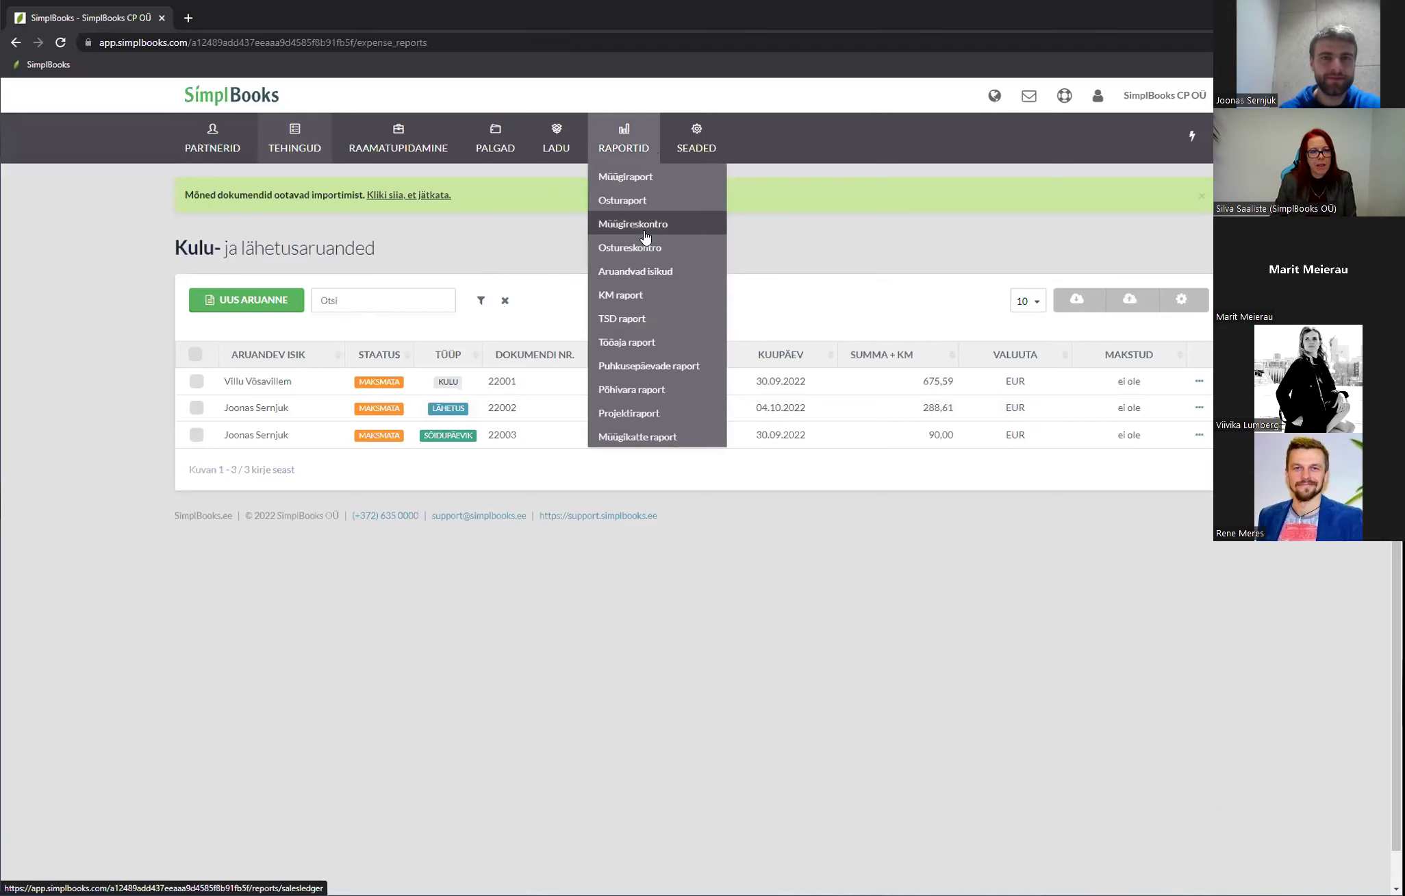
# Review the Aruandvad isikud report, then reach the imported documents awaiting processing via the dashboard
pyautogui.click(651, 274)
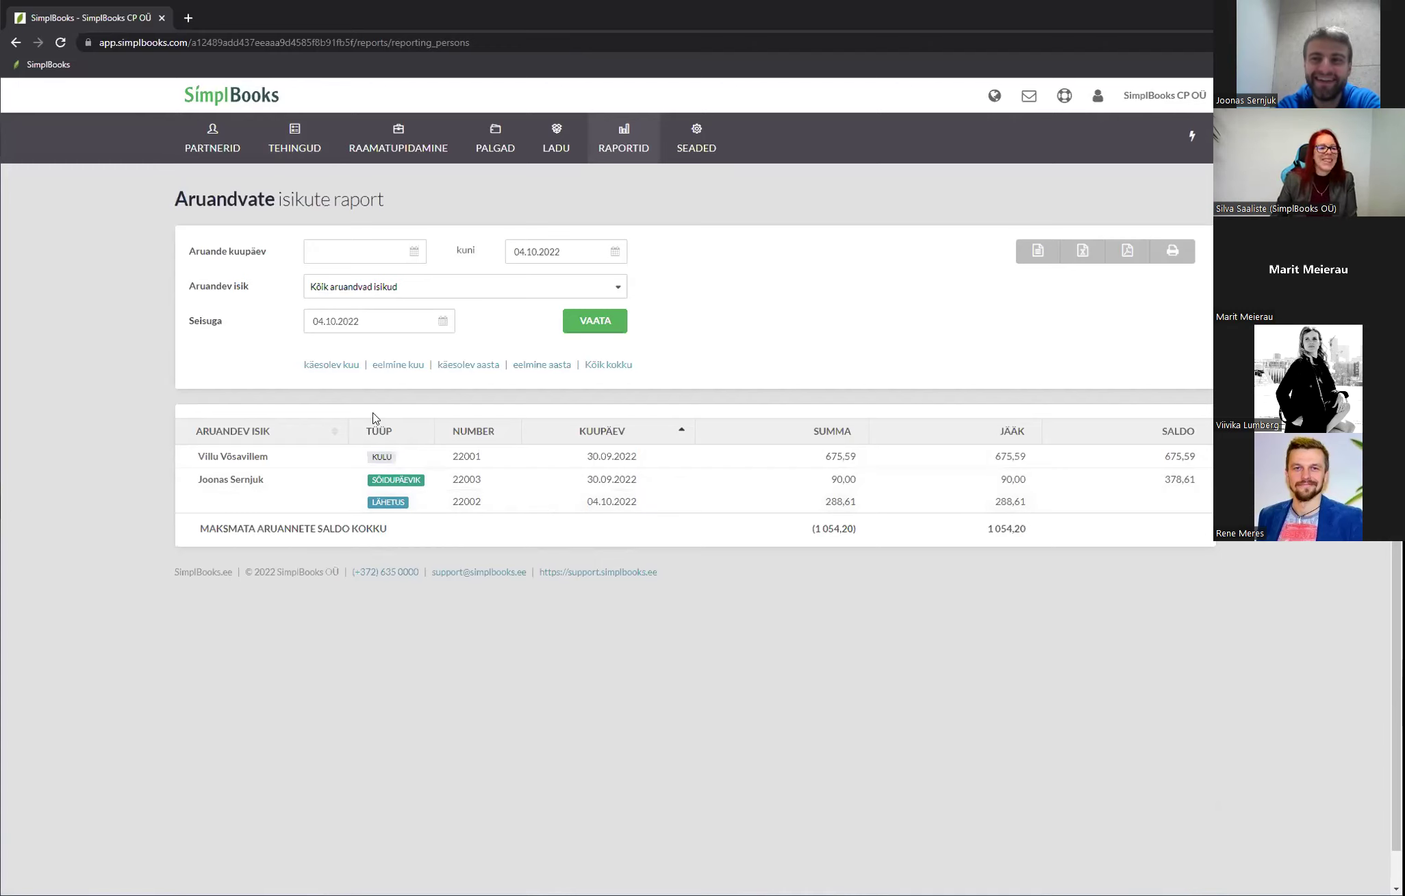
pyautogui.moveTo(341, 148)
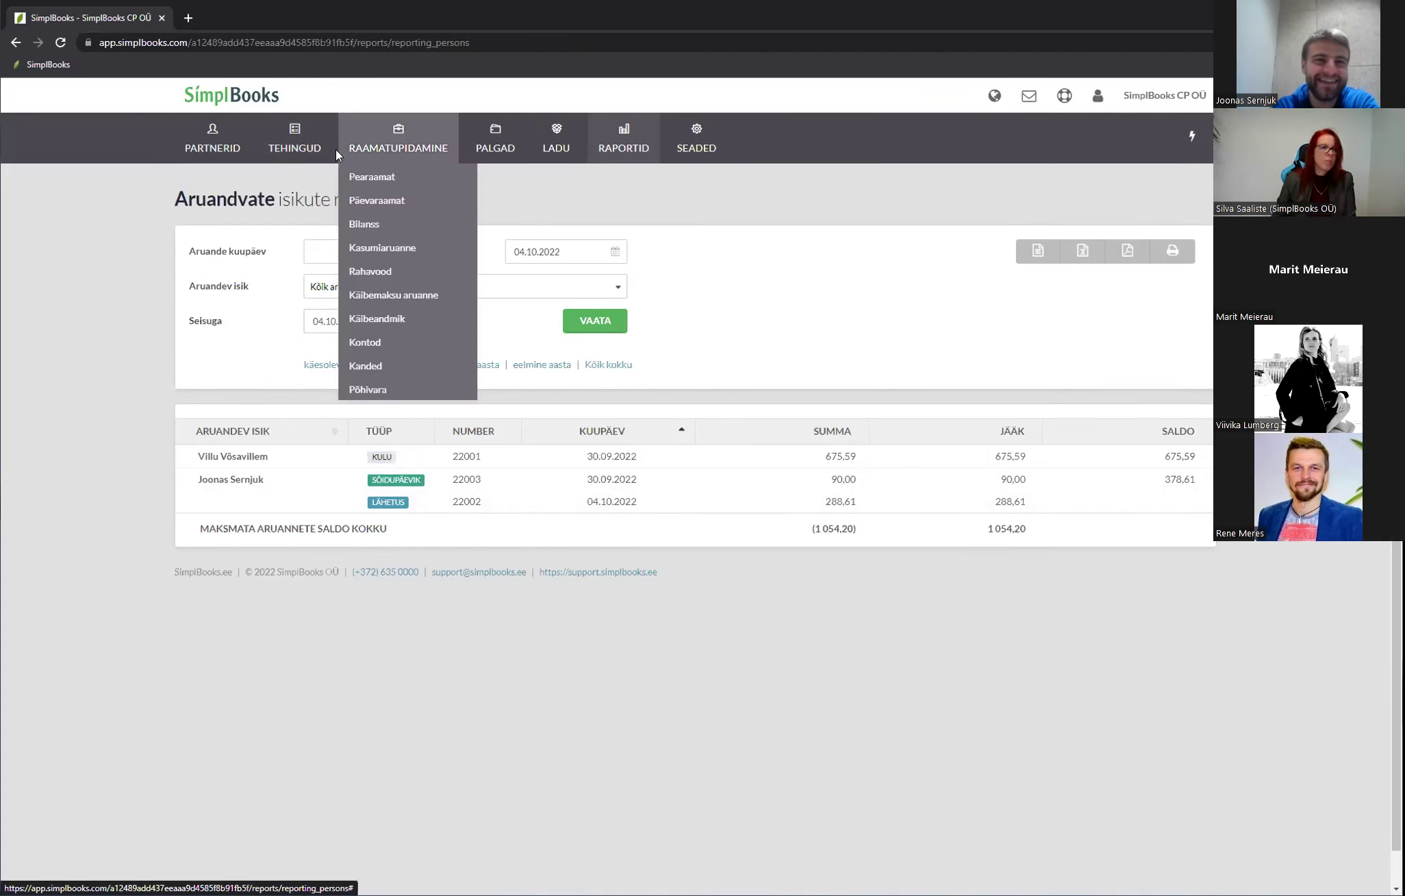
pyautogui.click(310, 295)
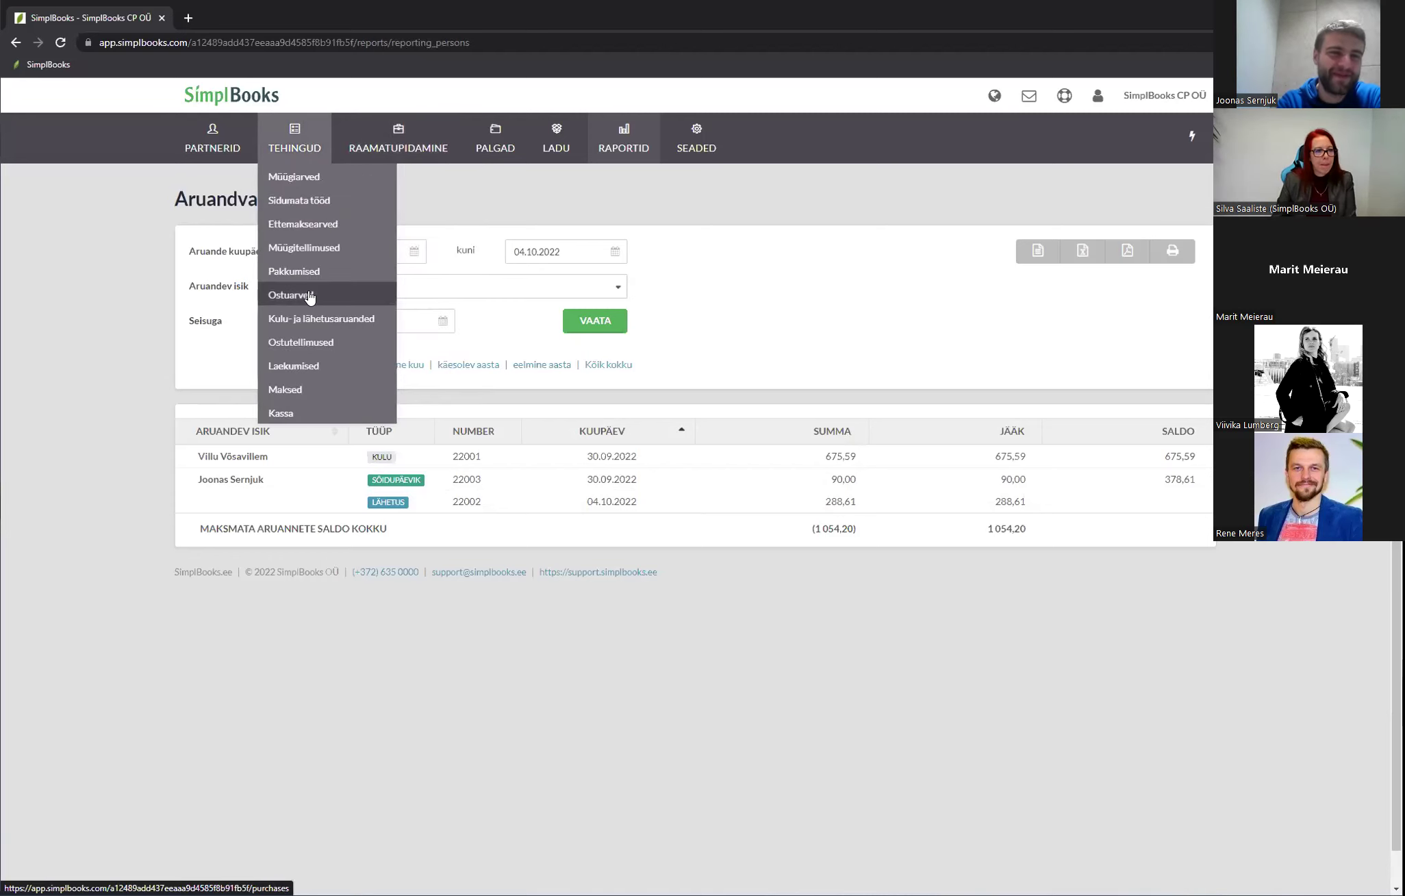
pyautogui.click(235, 96)
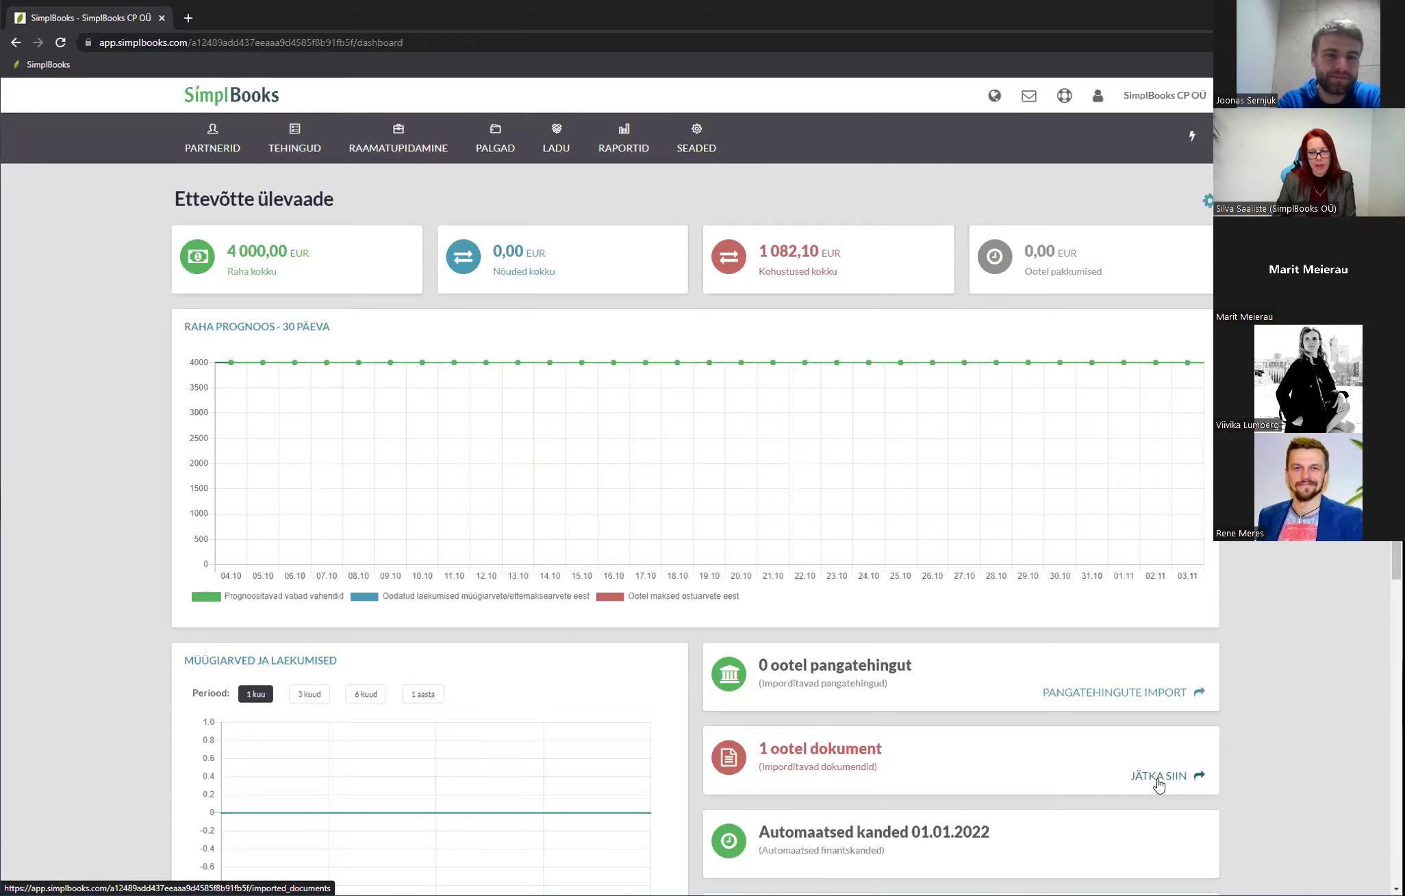
pyautogui.click(1162, 780)
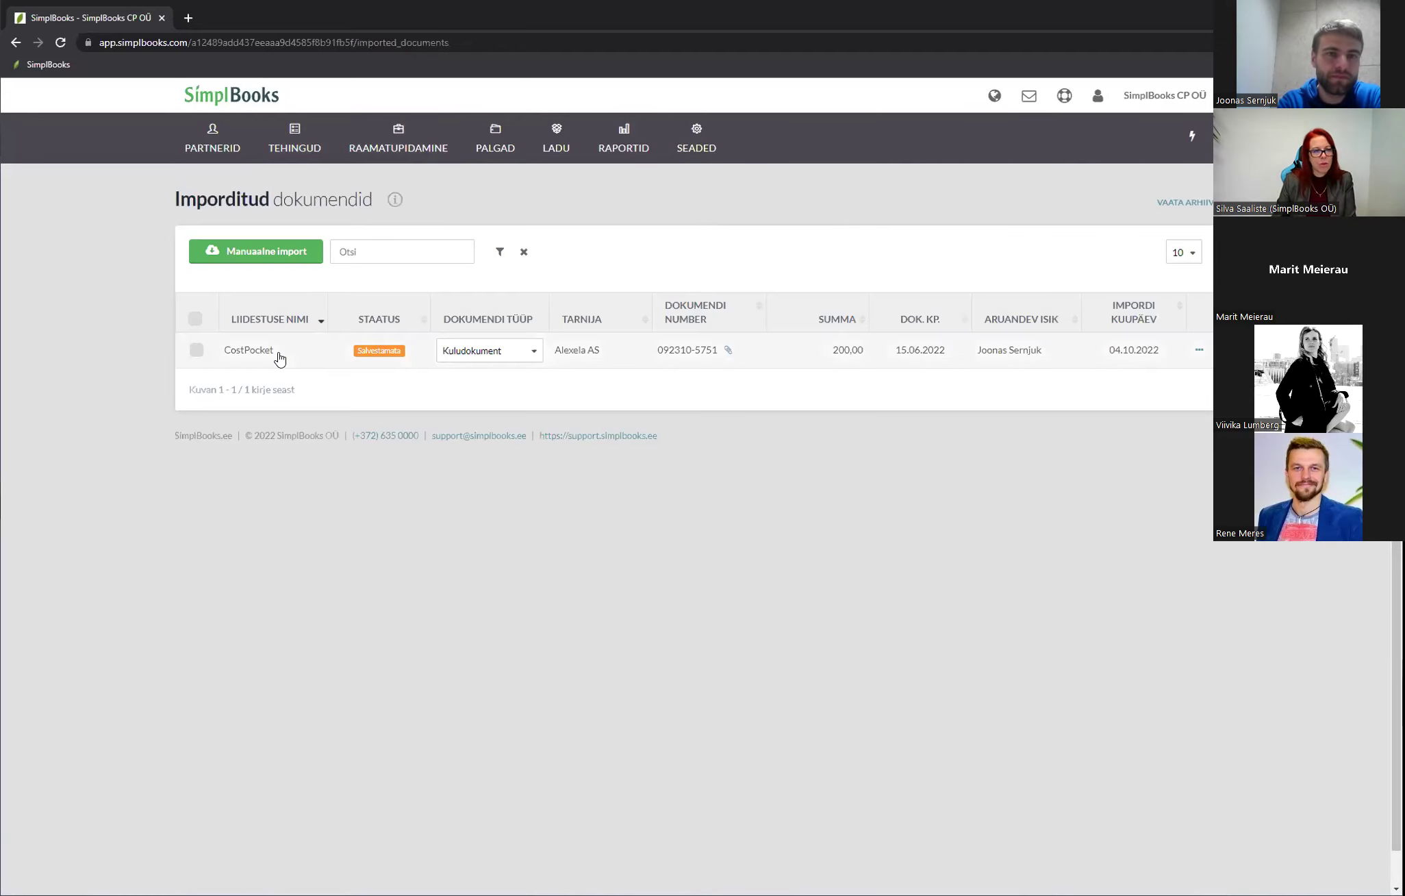
# Create an expense report from the marked CostPocket document and assign the employee as reporting person
pyautogui.click(196, 350)
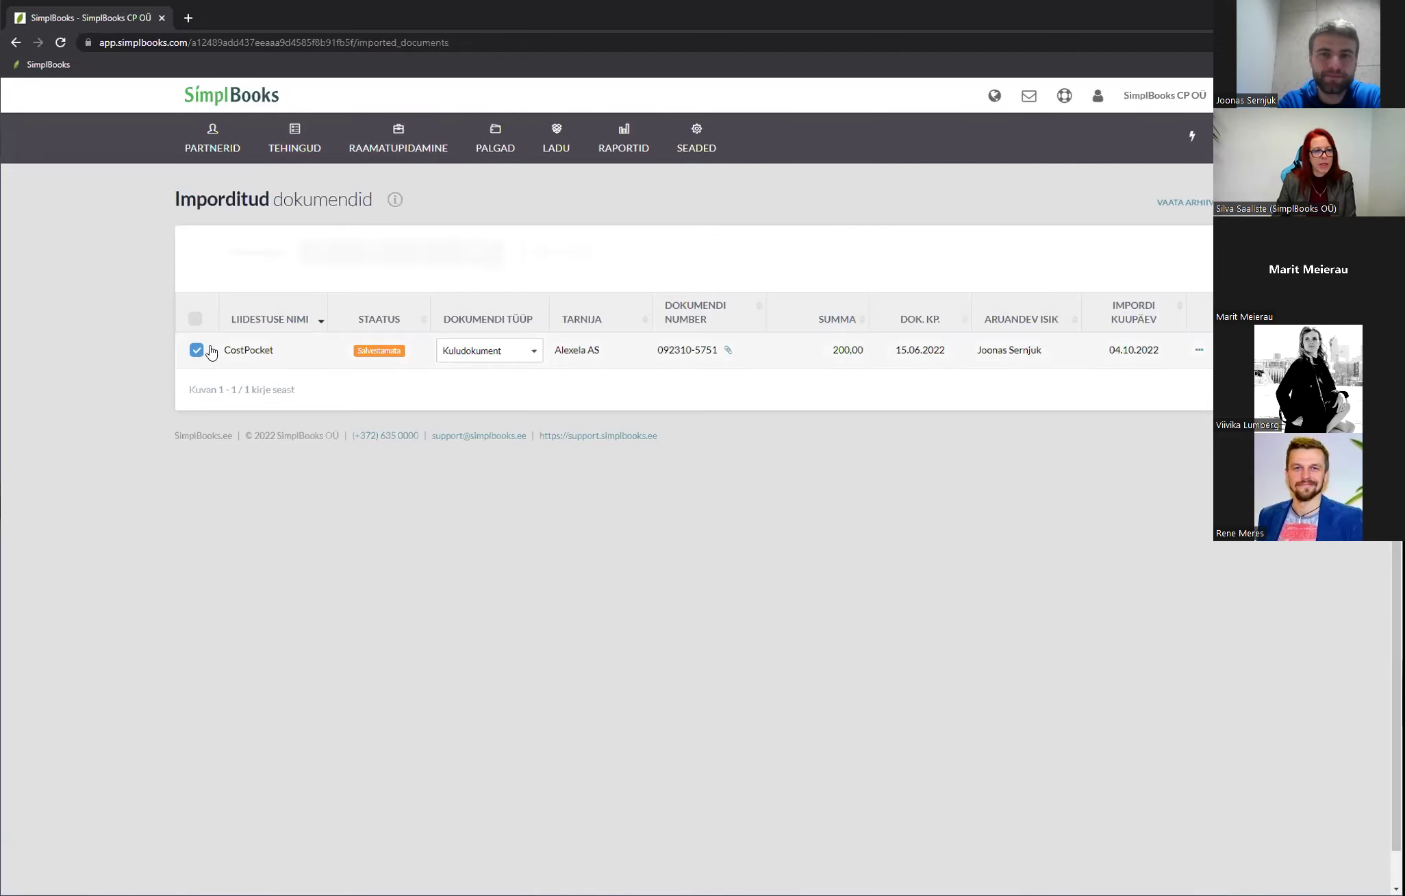
pyautogui.click(421, 252)
pyautogui.click(815, 325)
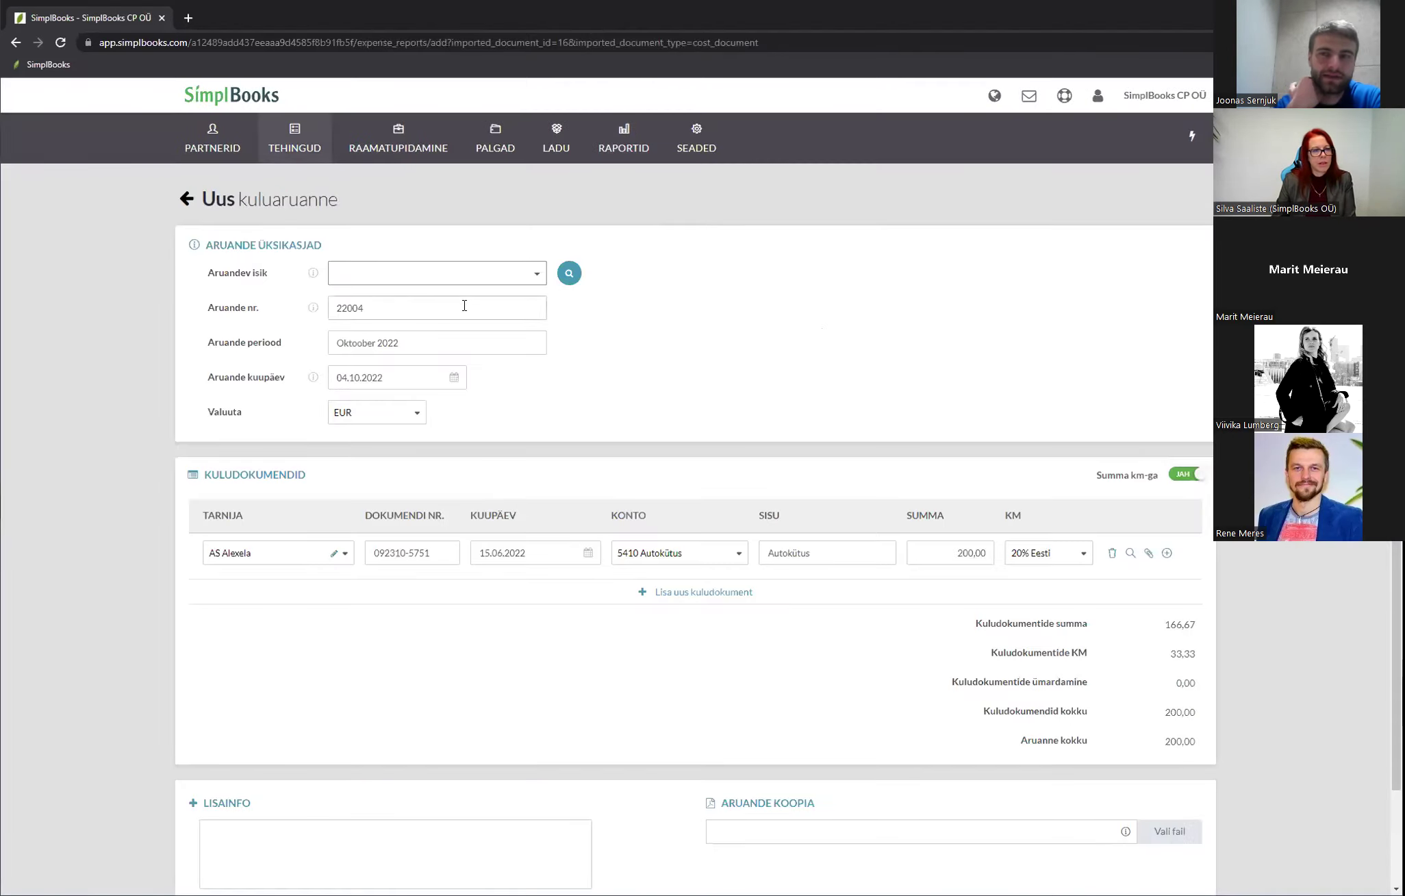
pyautogui.click(419, 279)
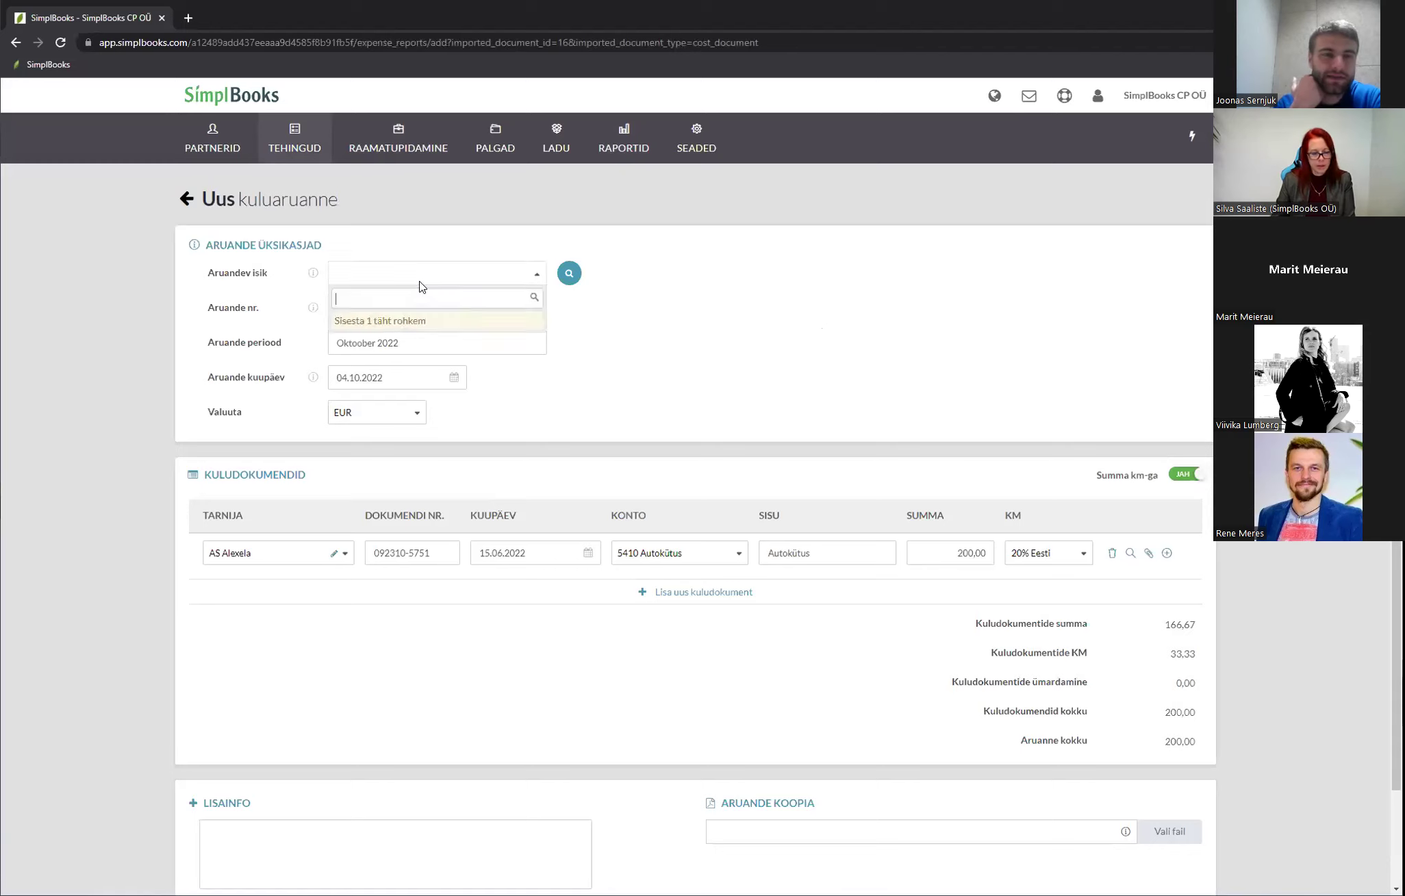
pyautogui.write('joo')
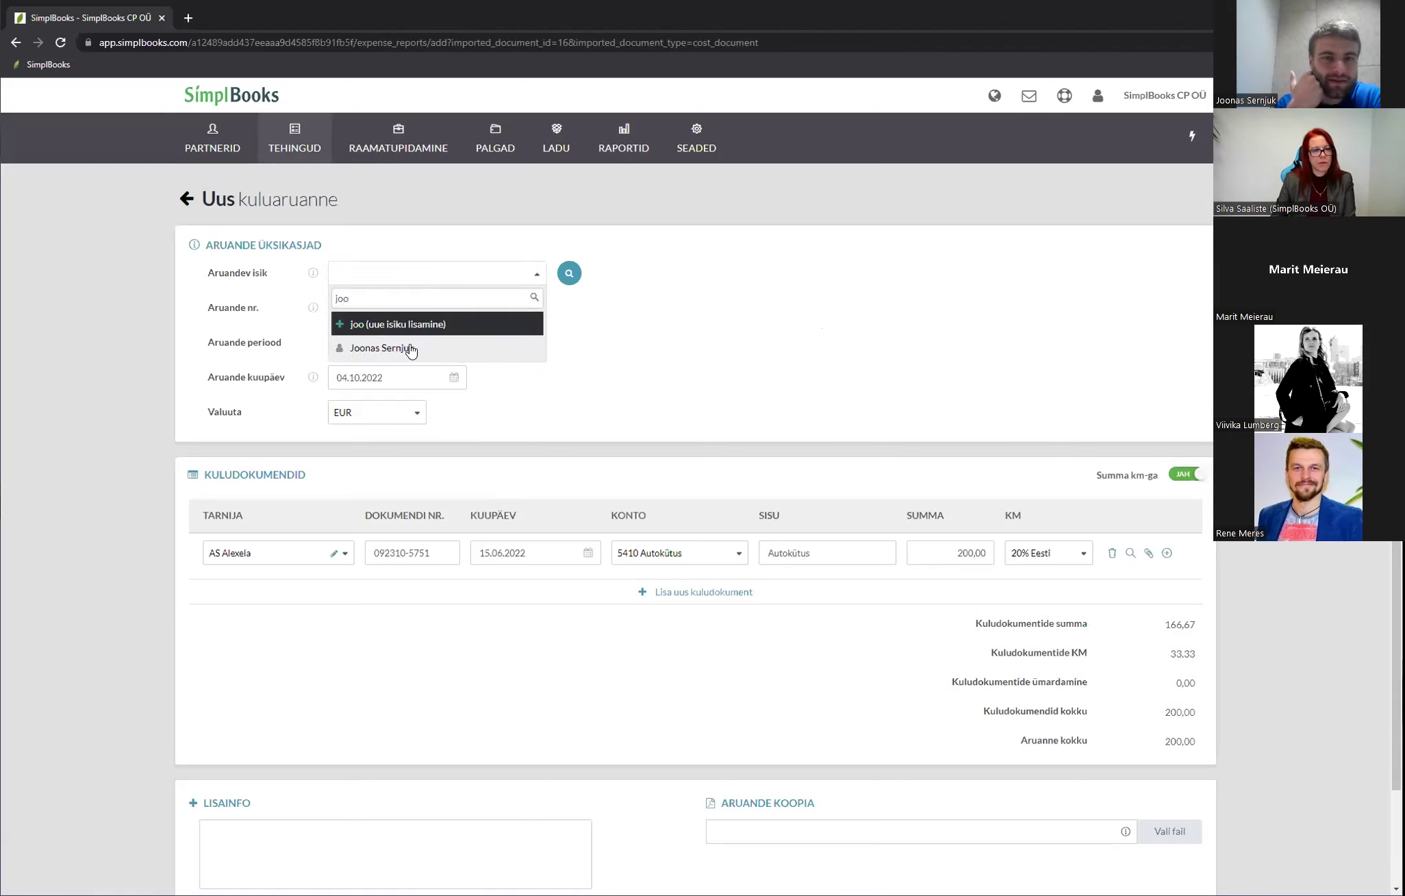
pyautogui.click(410, 348)
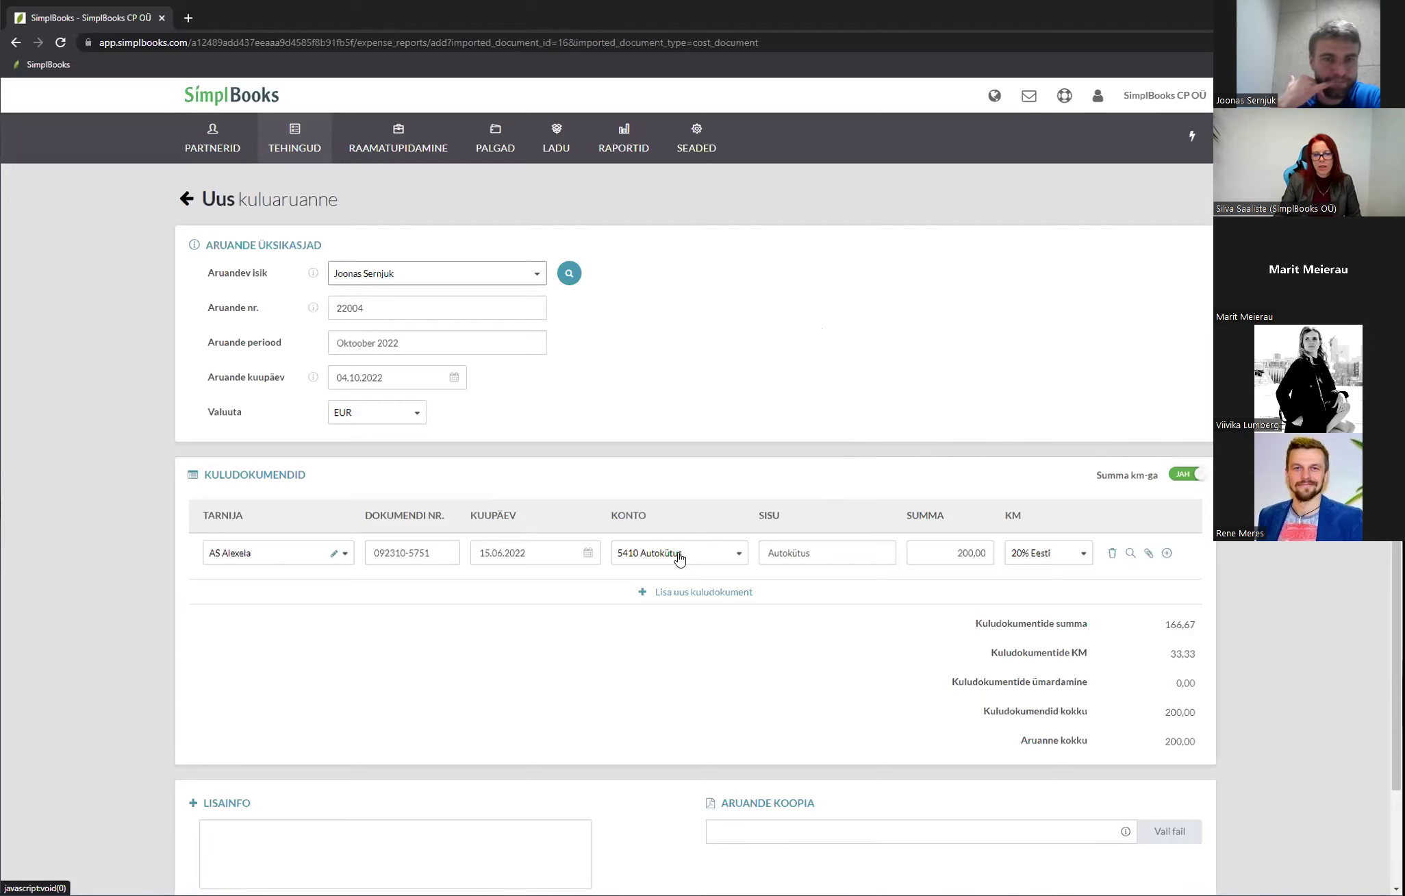
# Apply the 20% Autokulud VAT rate to the line and save expense report 22004
pyautogui.click(1044, 558)
pyautogui.click(1059, 674)
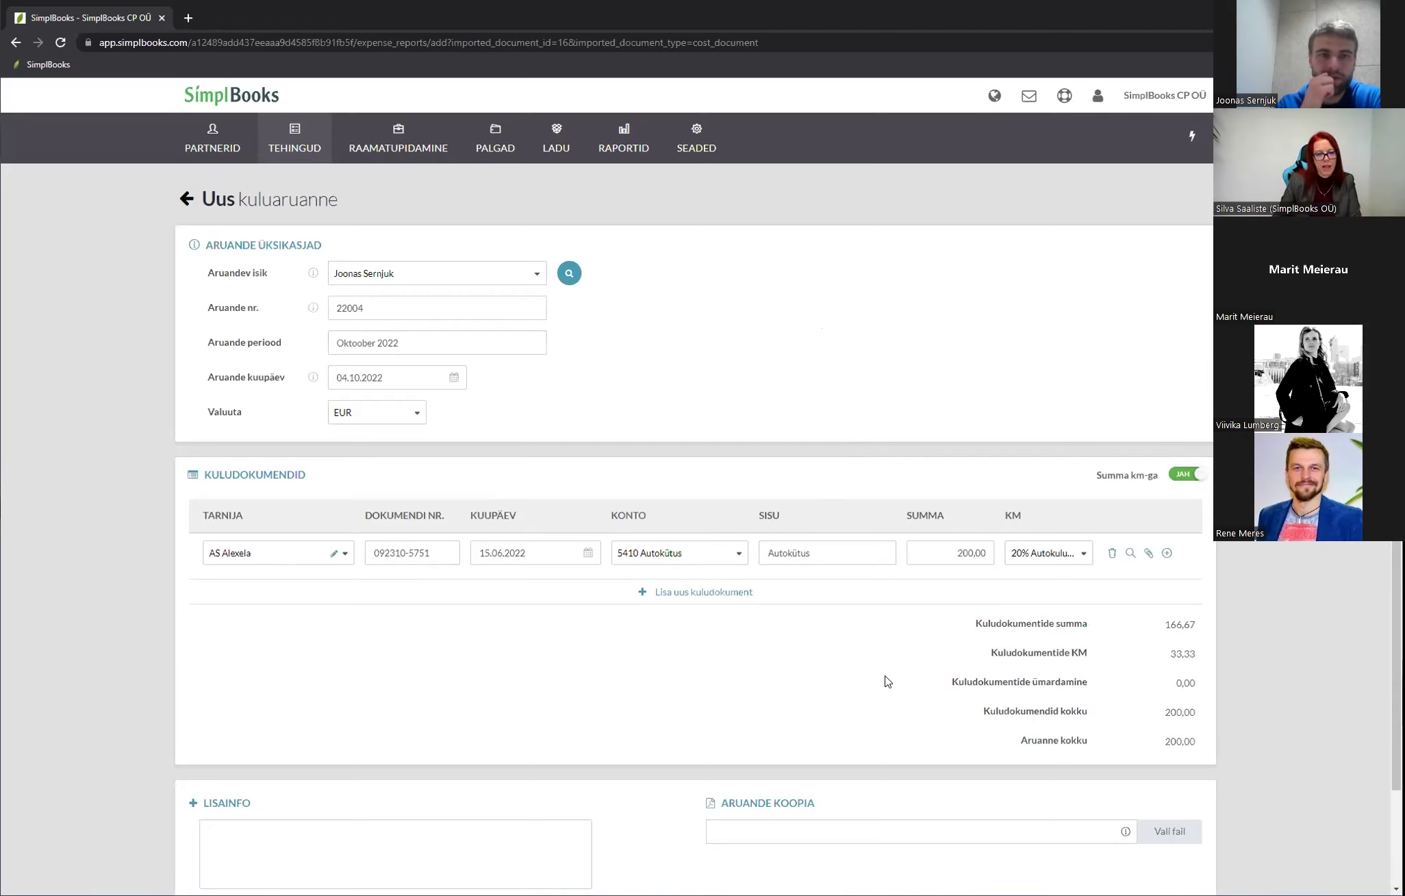
pyautogui.scroll(-2, 895, 702)
pyautogui.scroll(-1, 894, 702)
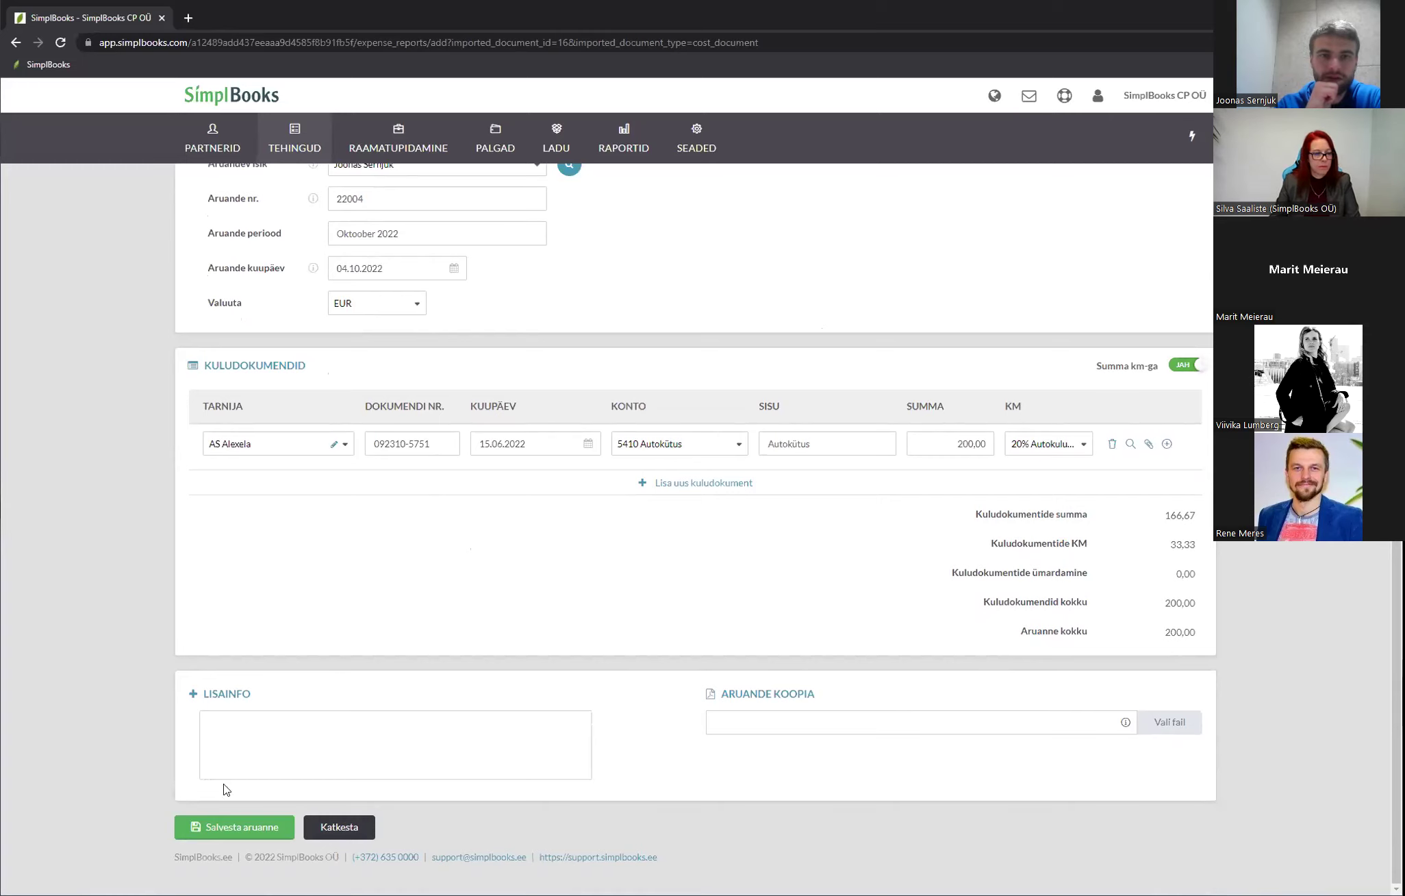
pyautogui.click(257, 827)
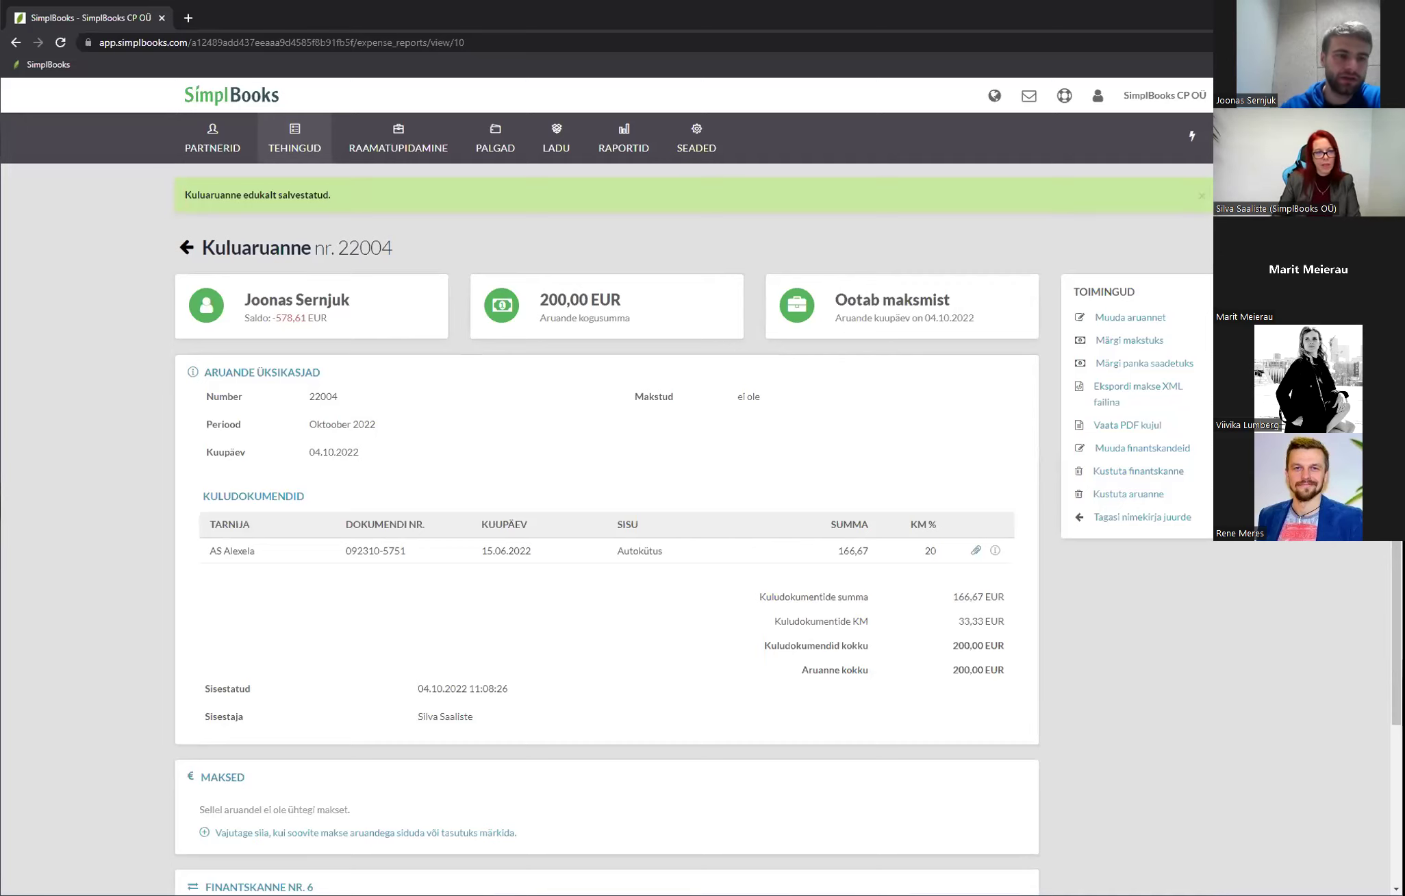
# Open RAPORTID > Aruandvad isikud to see report 22004 and the 1 254,20 unpaid total
pyautogui.moveTo(600, 150)
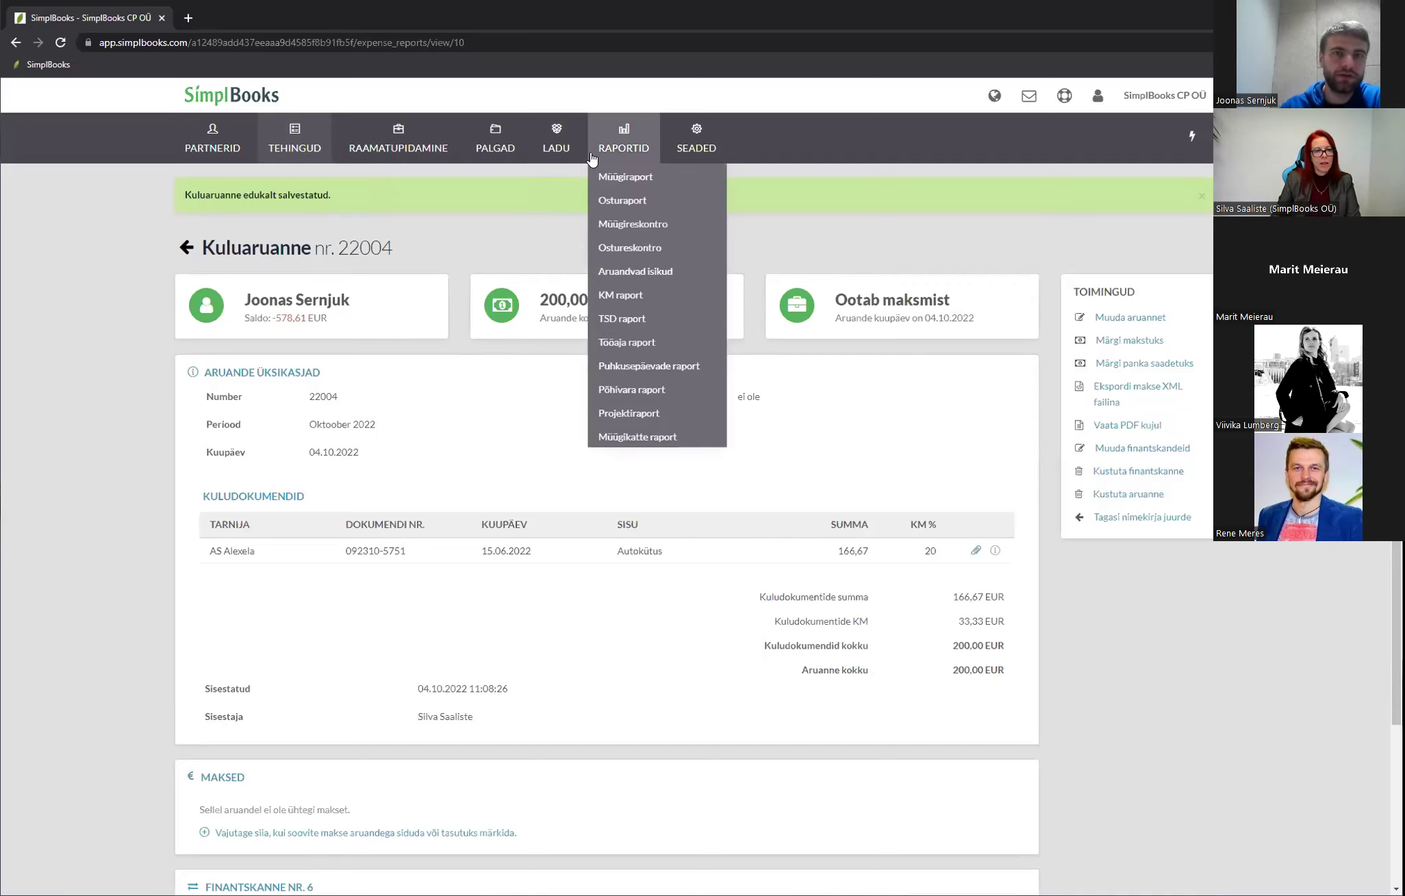
pyautogui.click(619, 274)
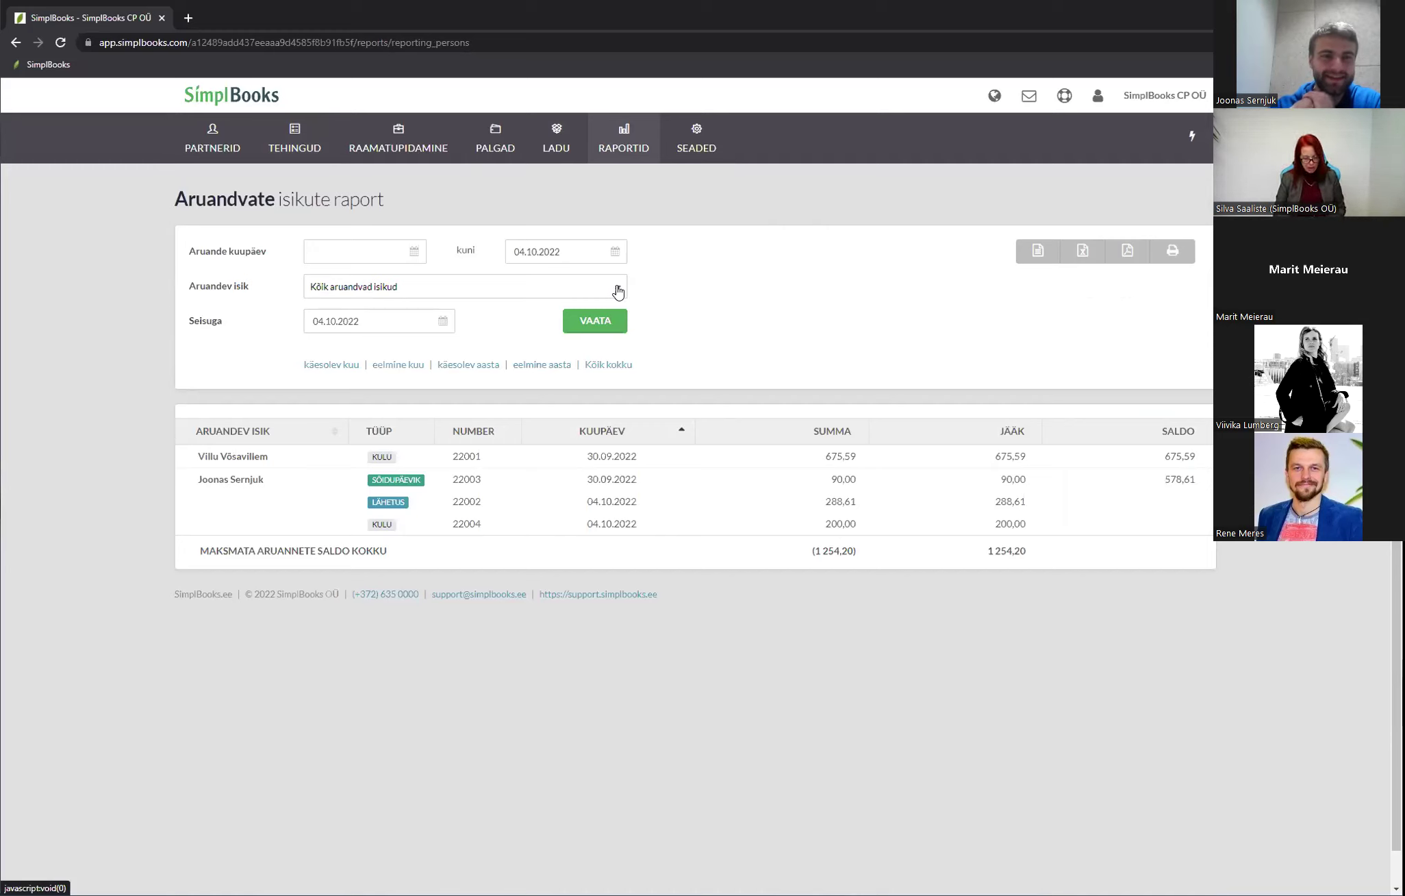
# Inspect AS Alexela's supplier settings, purchase VAT and 5410 Autokütus account, then cancel without saving
pyautogui.moveTo(213, 144)
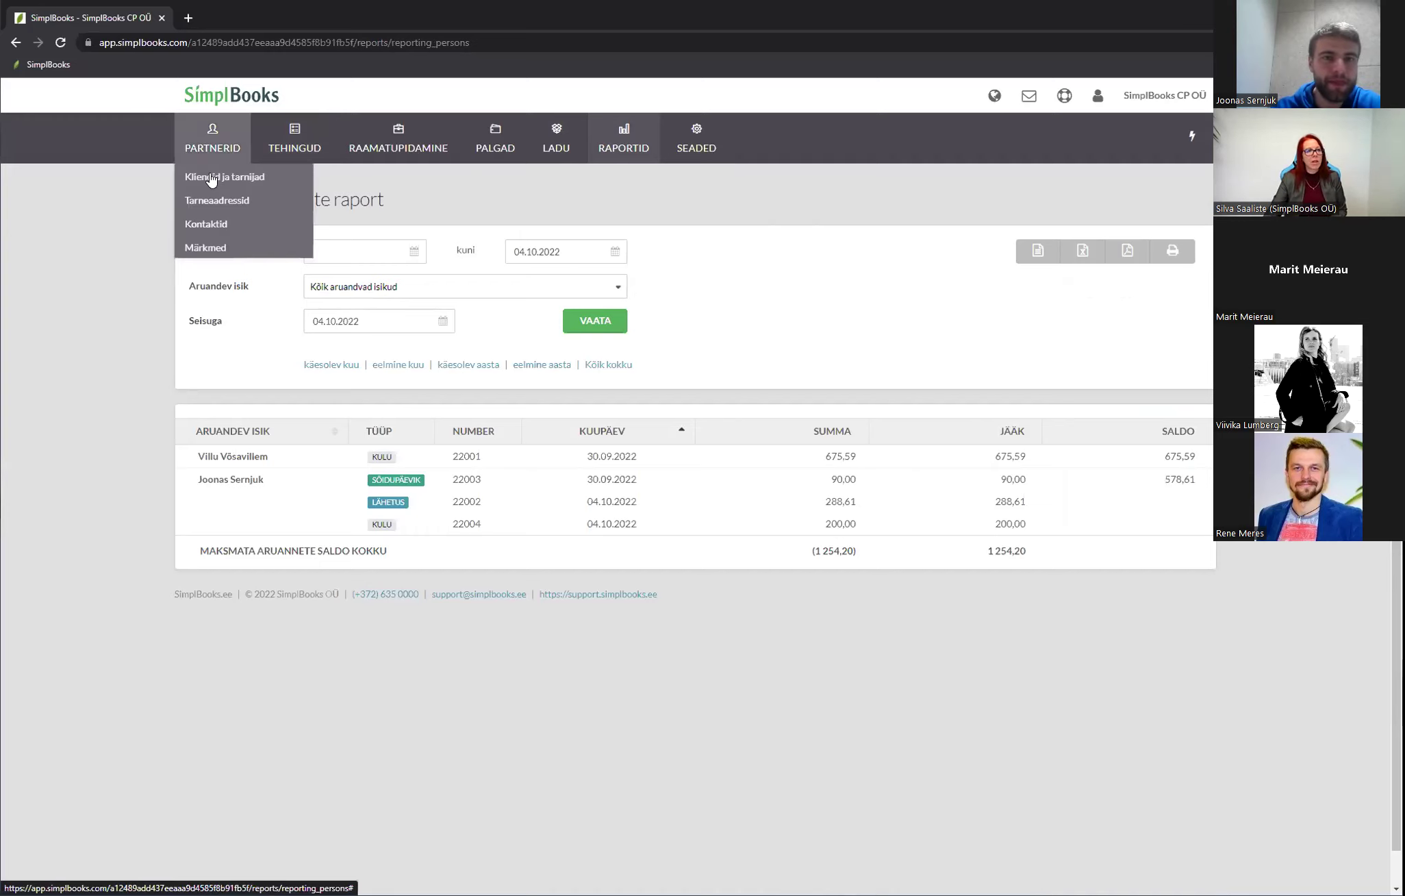
pyautogui.click(228, 179)
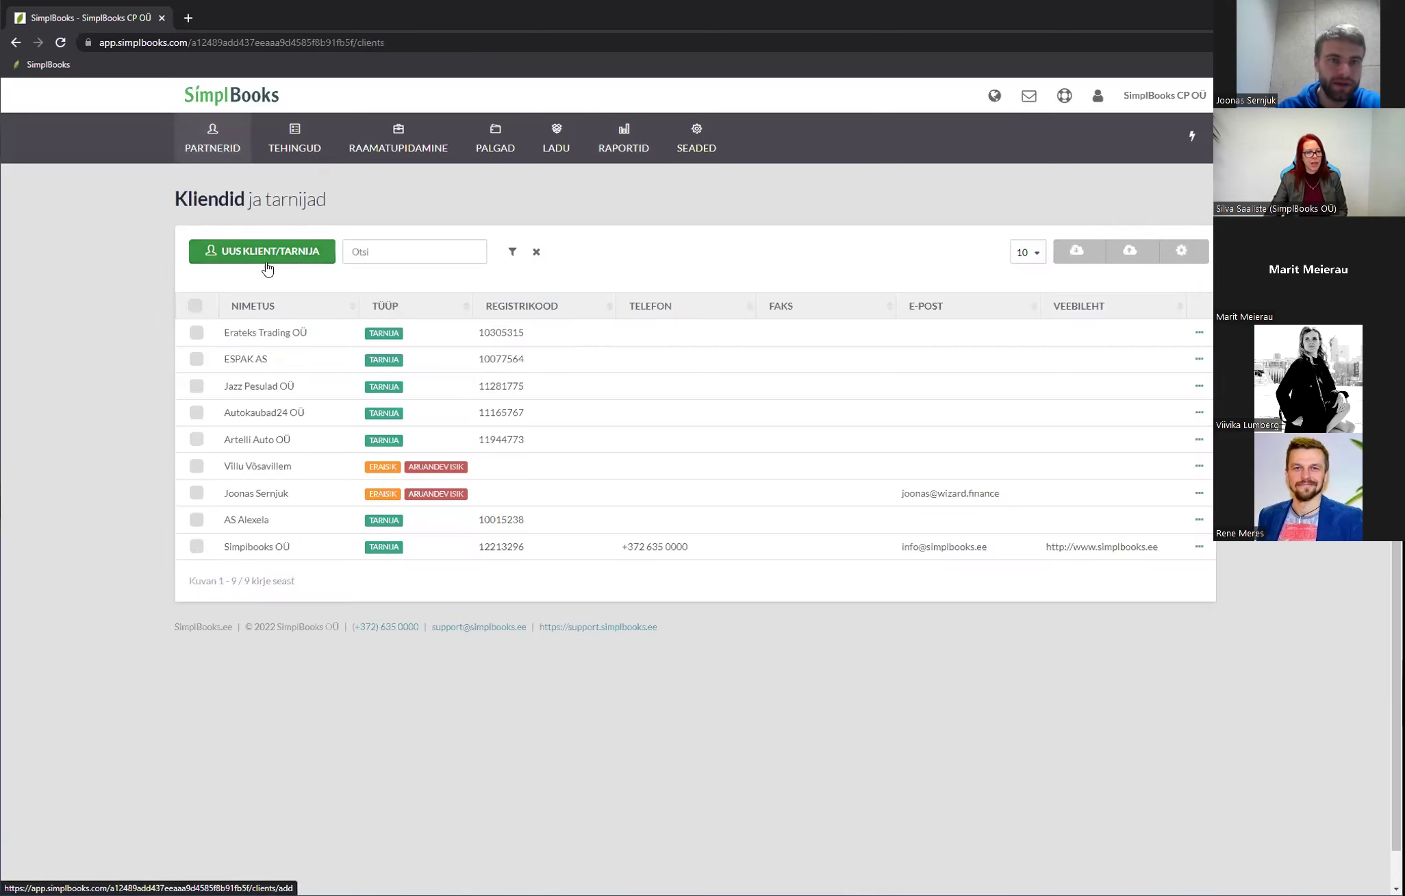
pyautogui.click(261, 521)
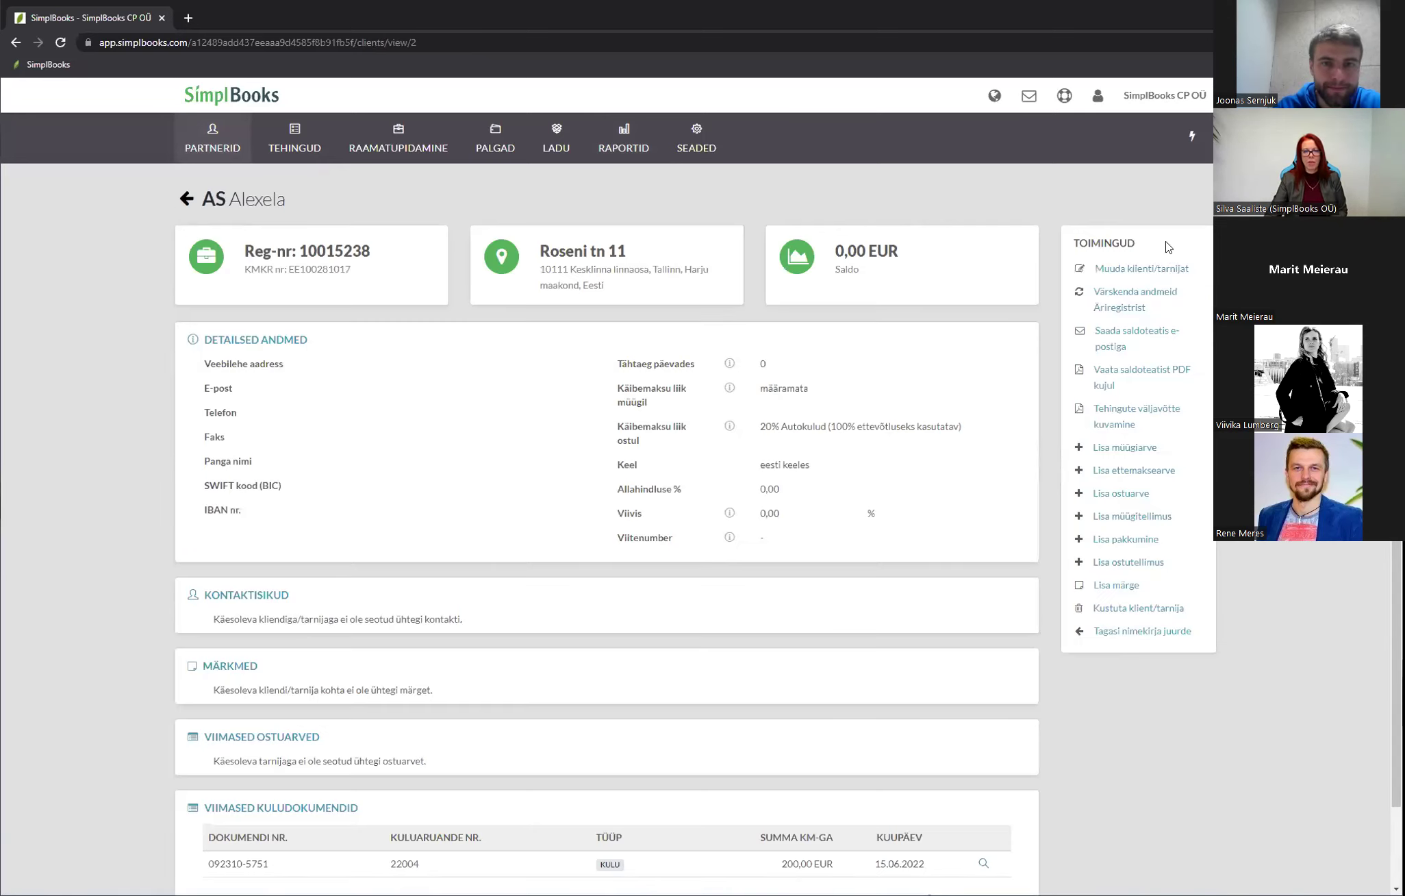
pyautogui.click(1156, 270)
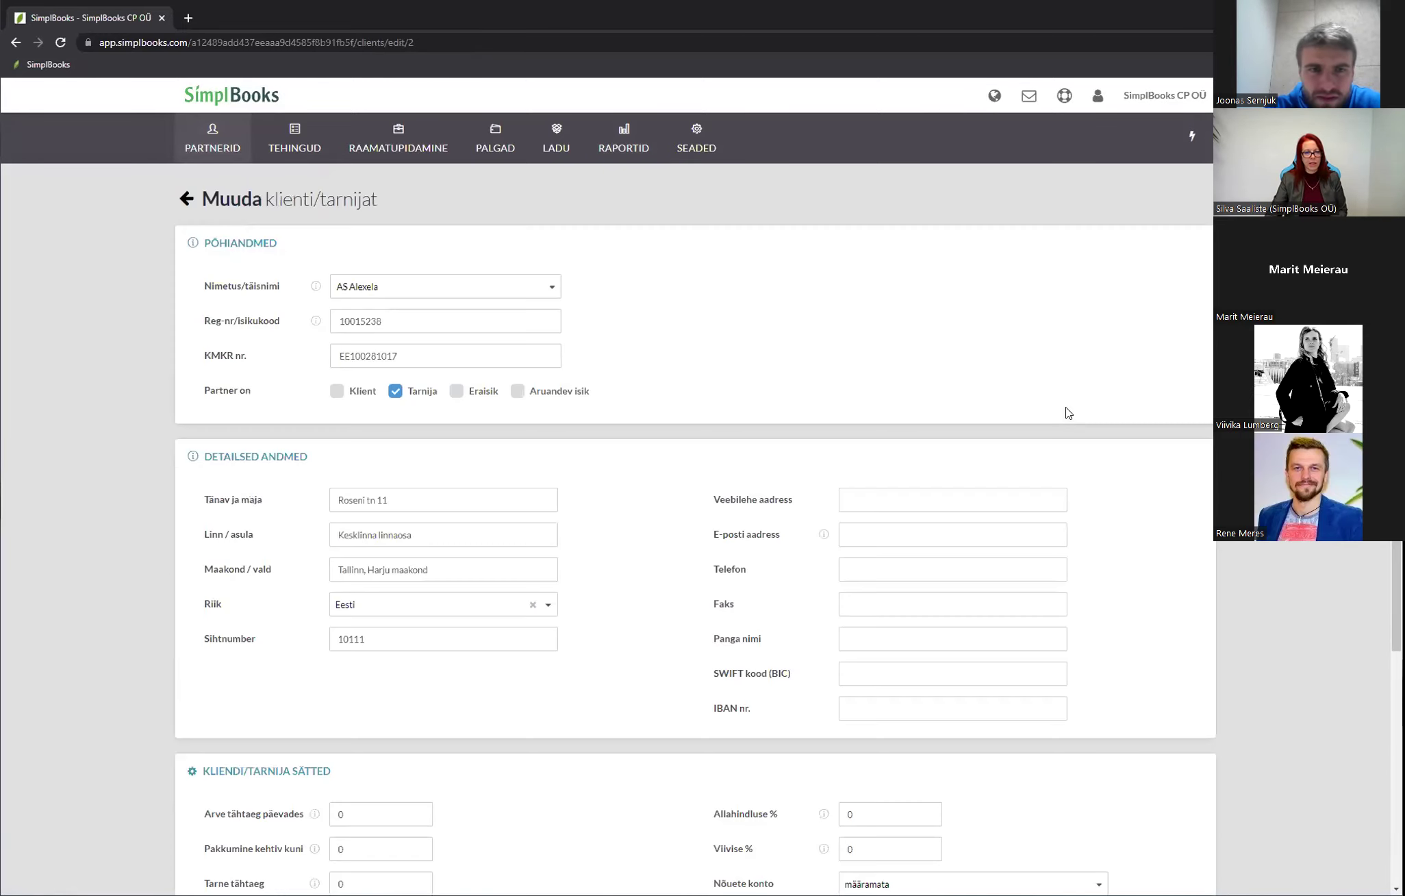
pyautogui.scroll(-5, 1065, 408)
pyautogui.scroll(-1, 1070, 402)
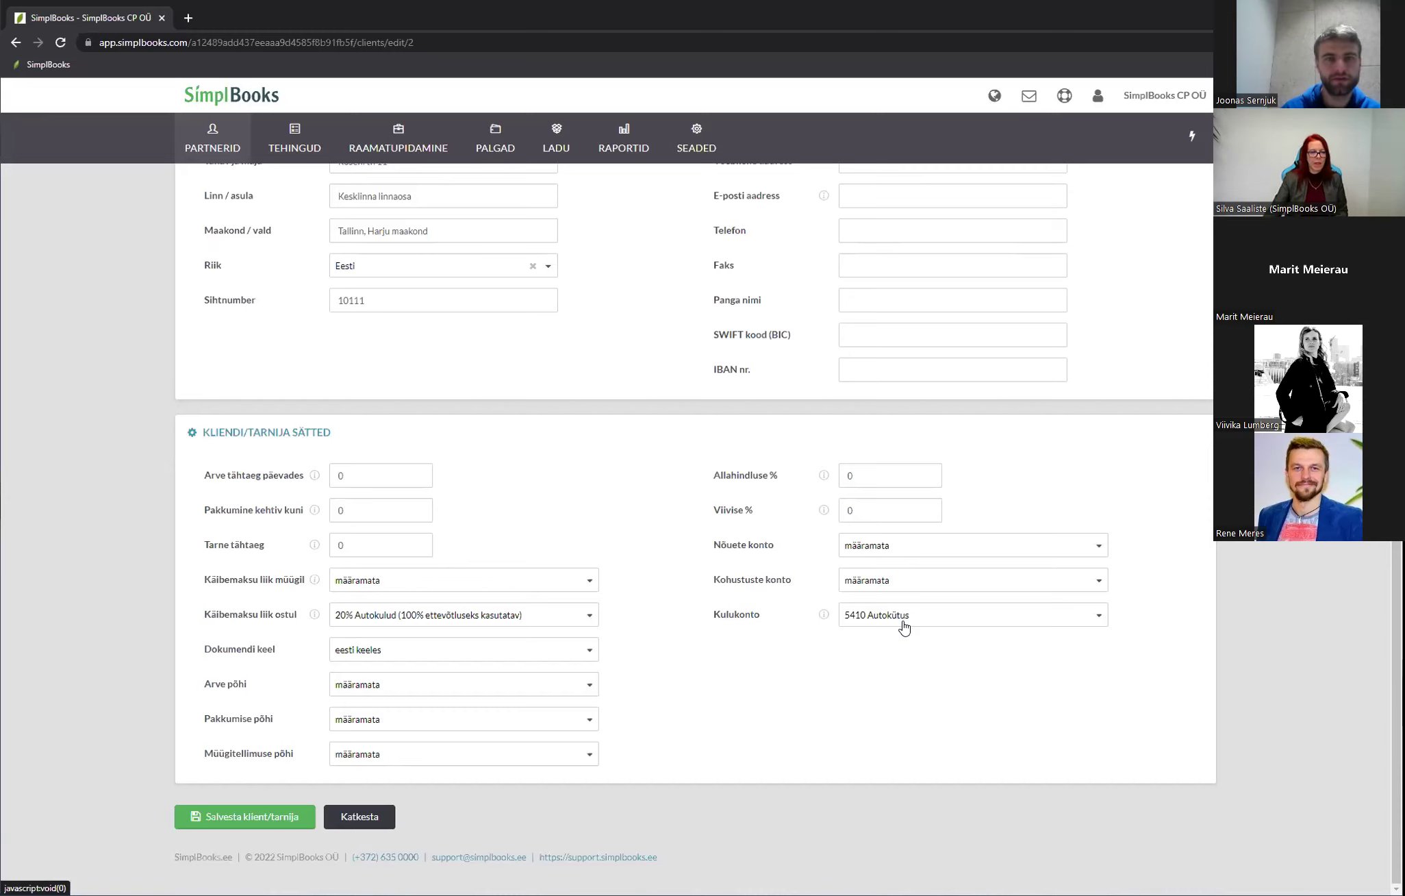
pyautogui.click(360, 817)
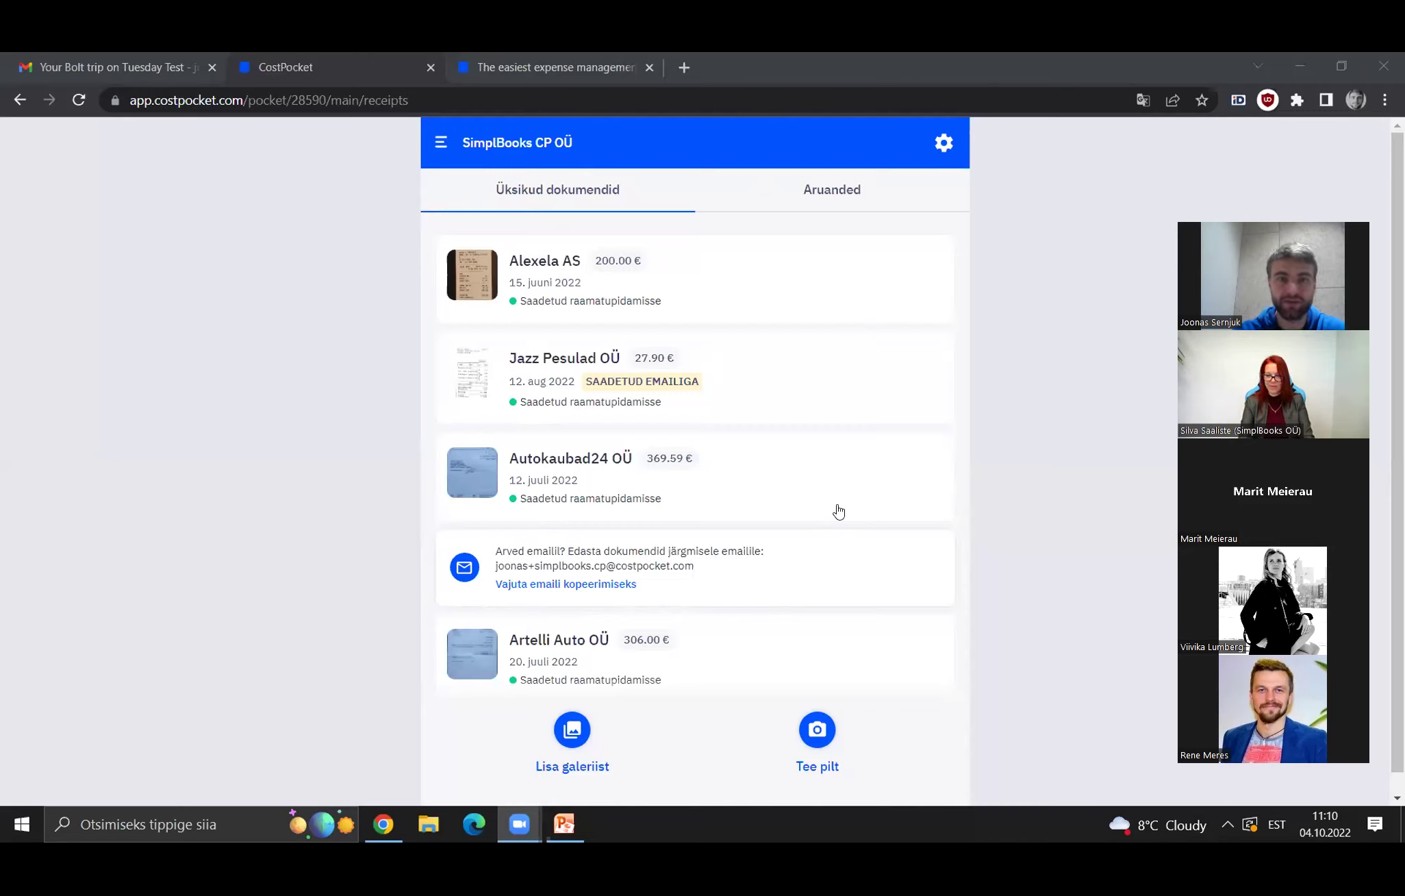
# Browse the CostPocket settings, viewing the own account details and language choices
pyautogui.click(944, 142)
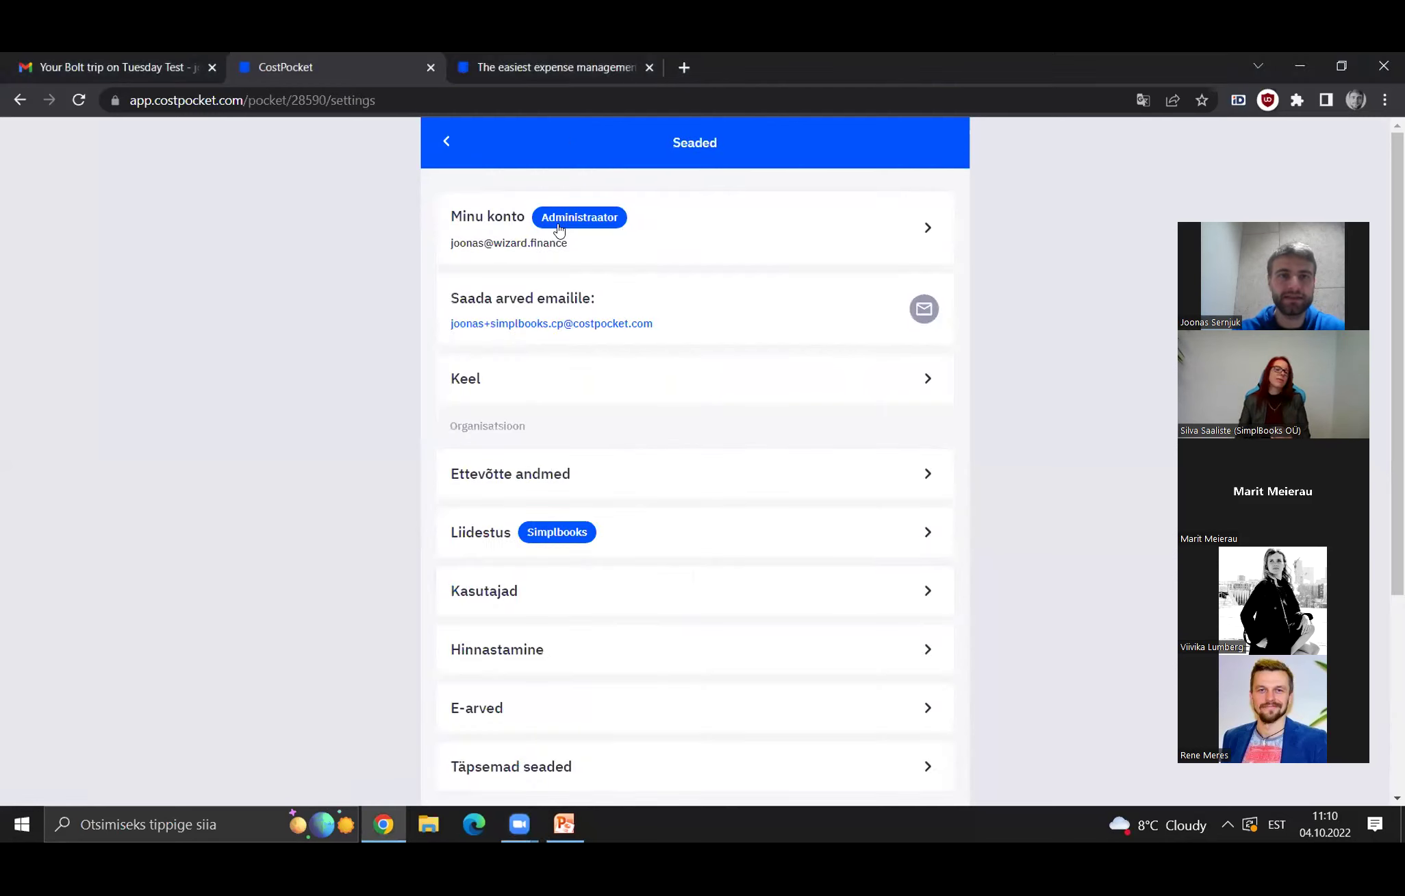
pyautogui.click(636, 224)
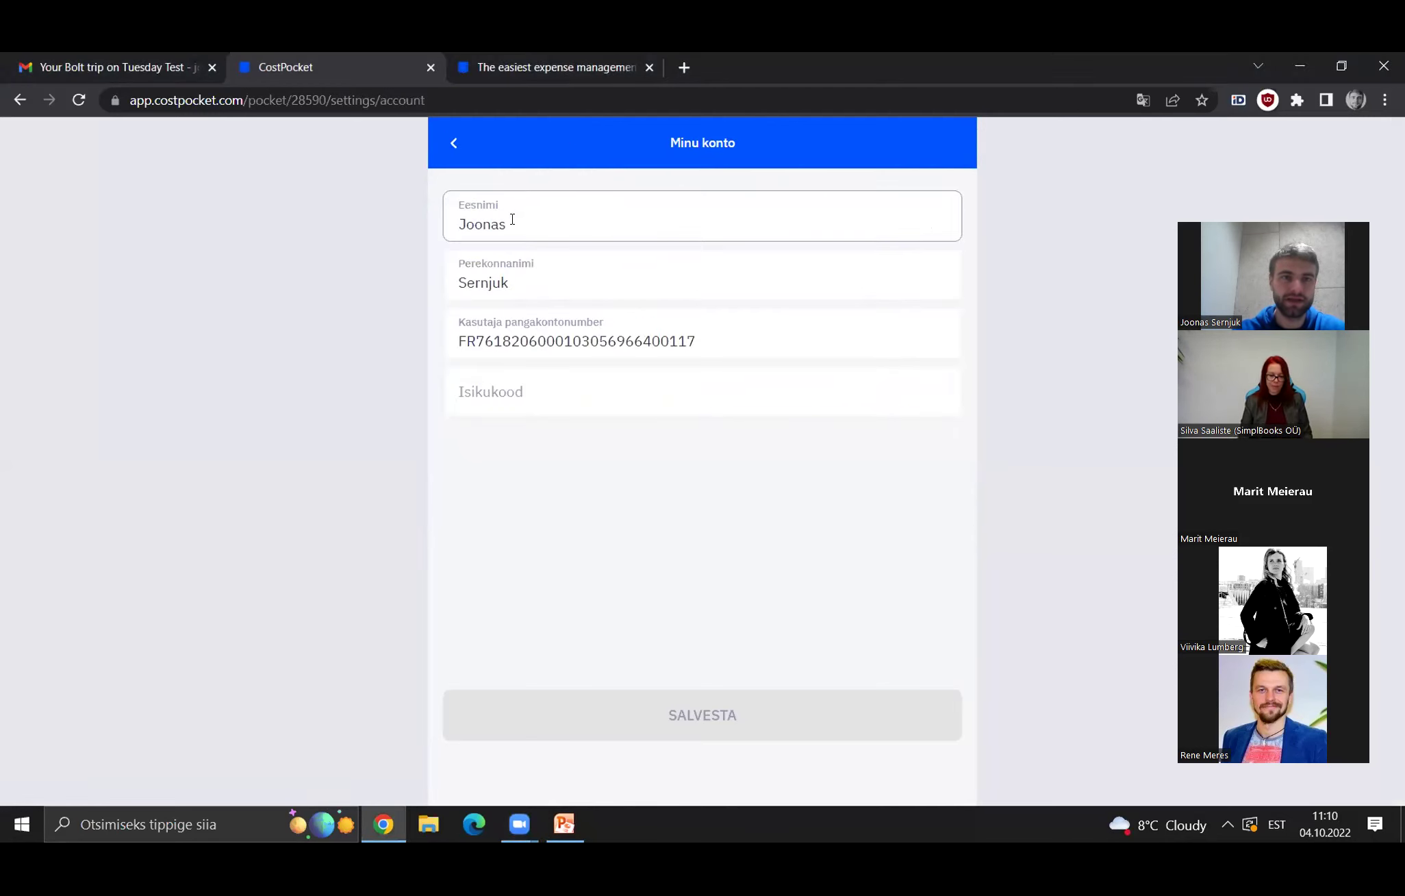
pyautogui.click(453, 144)
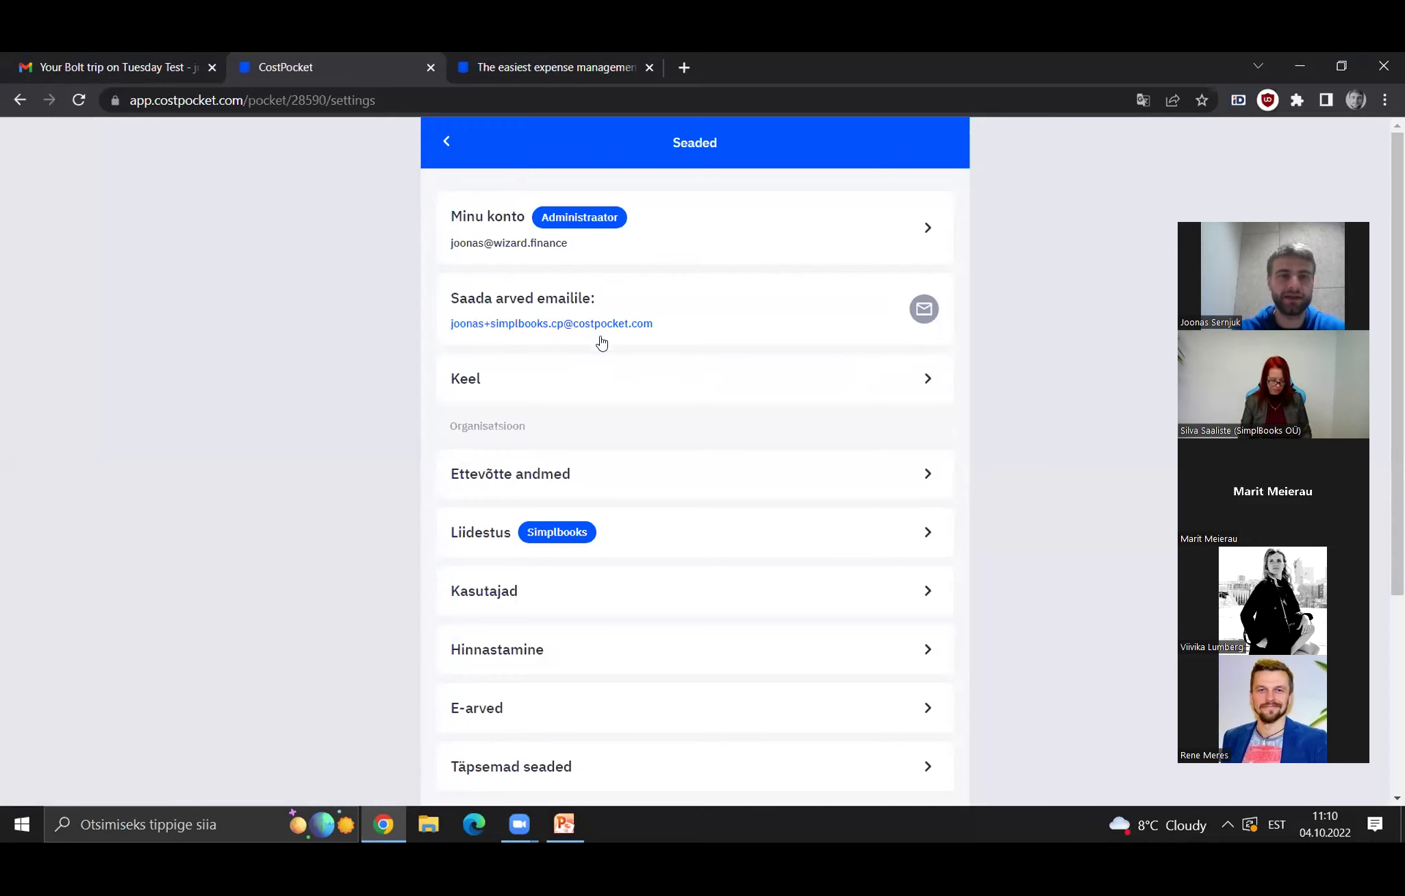
pyautogui.click(491, 374)
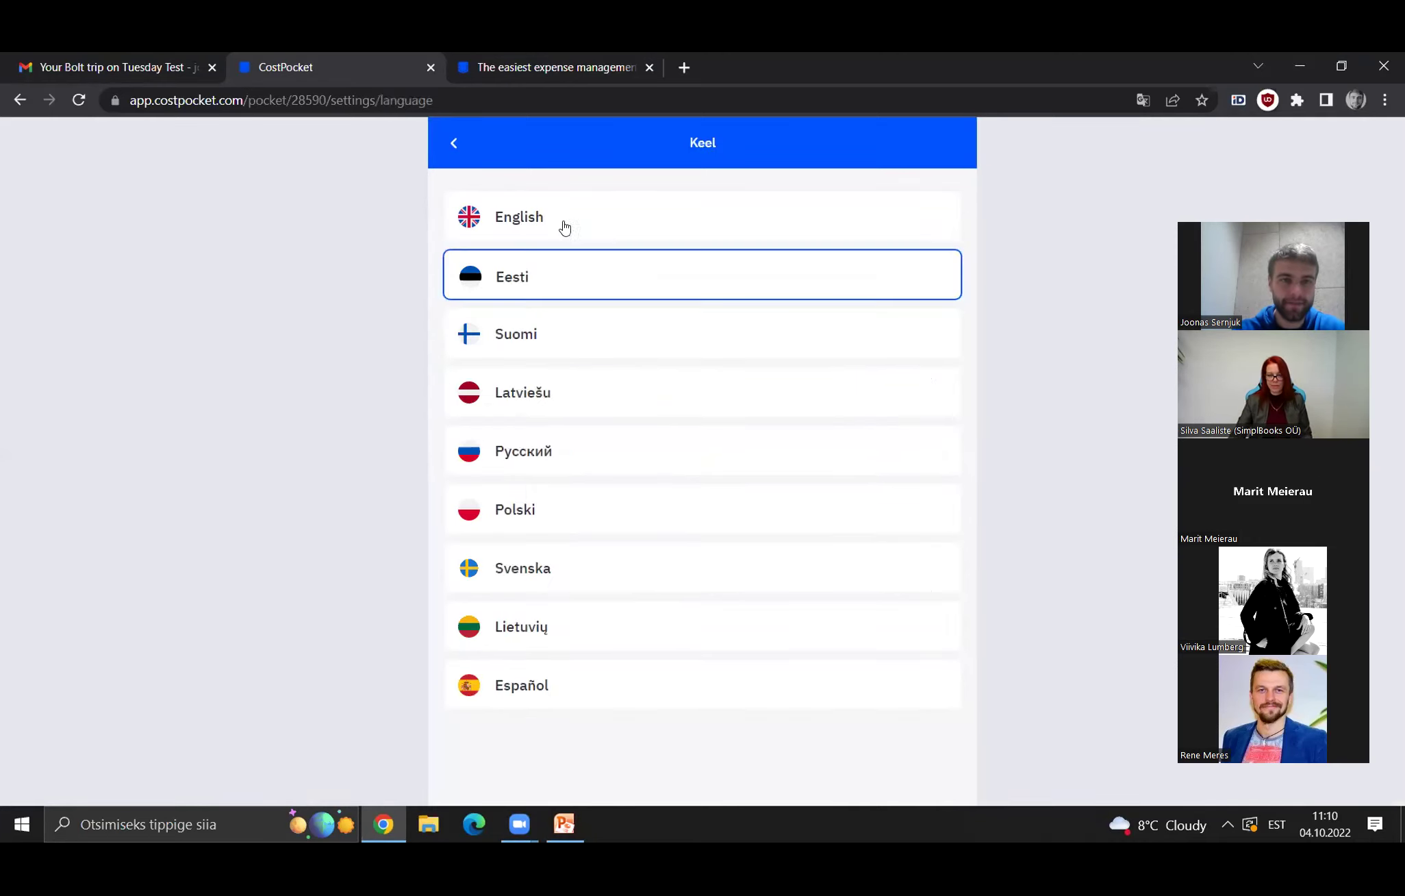
pyautogui.click(453, 144)
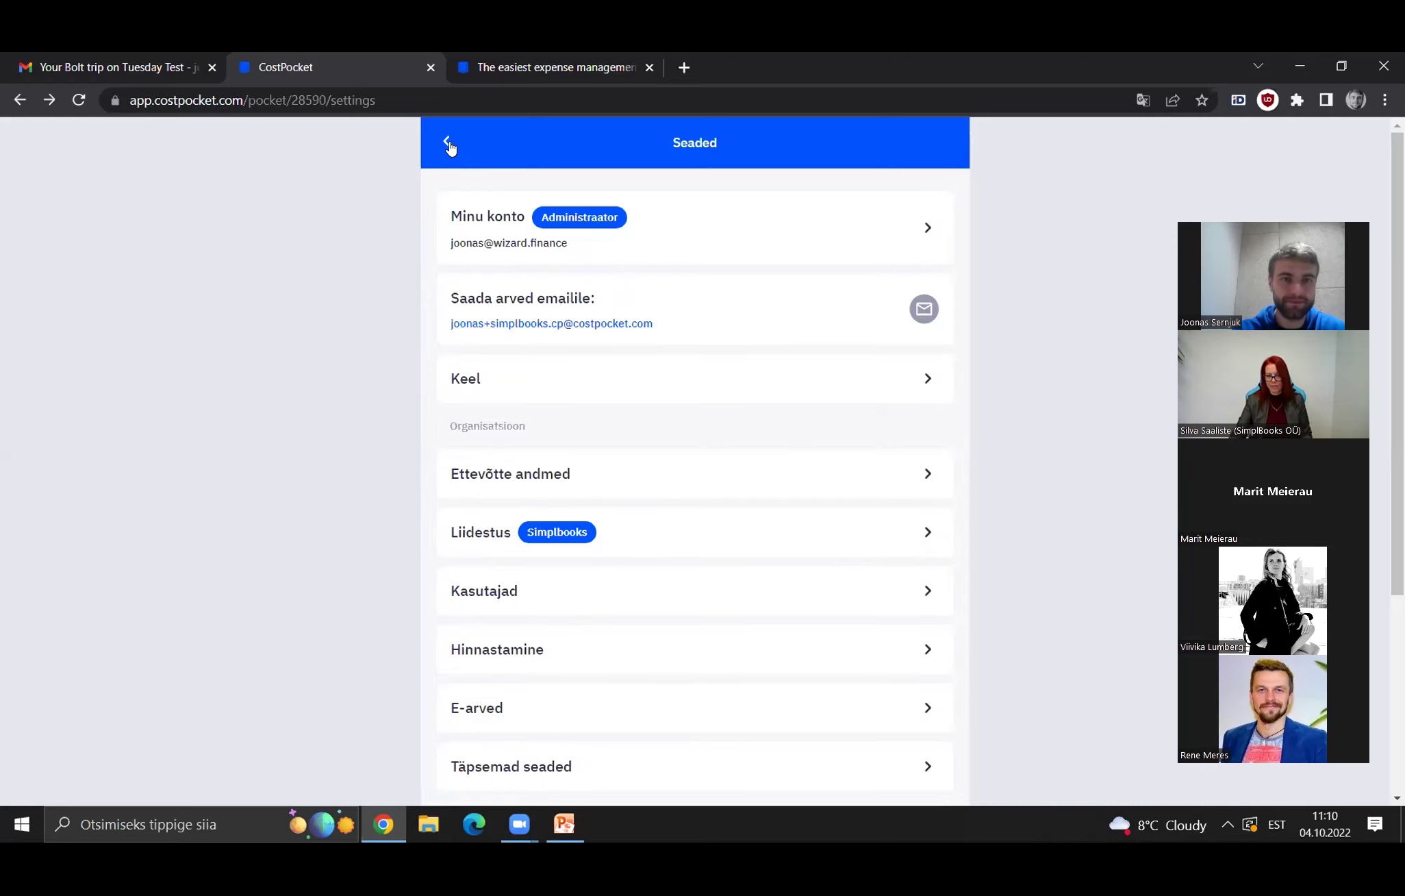
# In company details, try billing to CostPocket OÜ, switch it back off, and return to settings
pyautogui.click(568, 479)
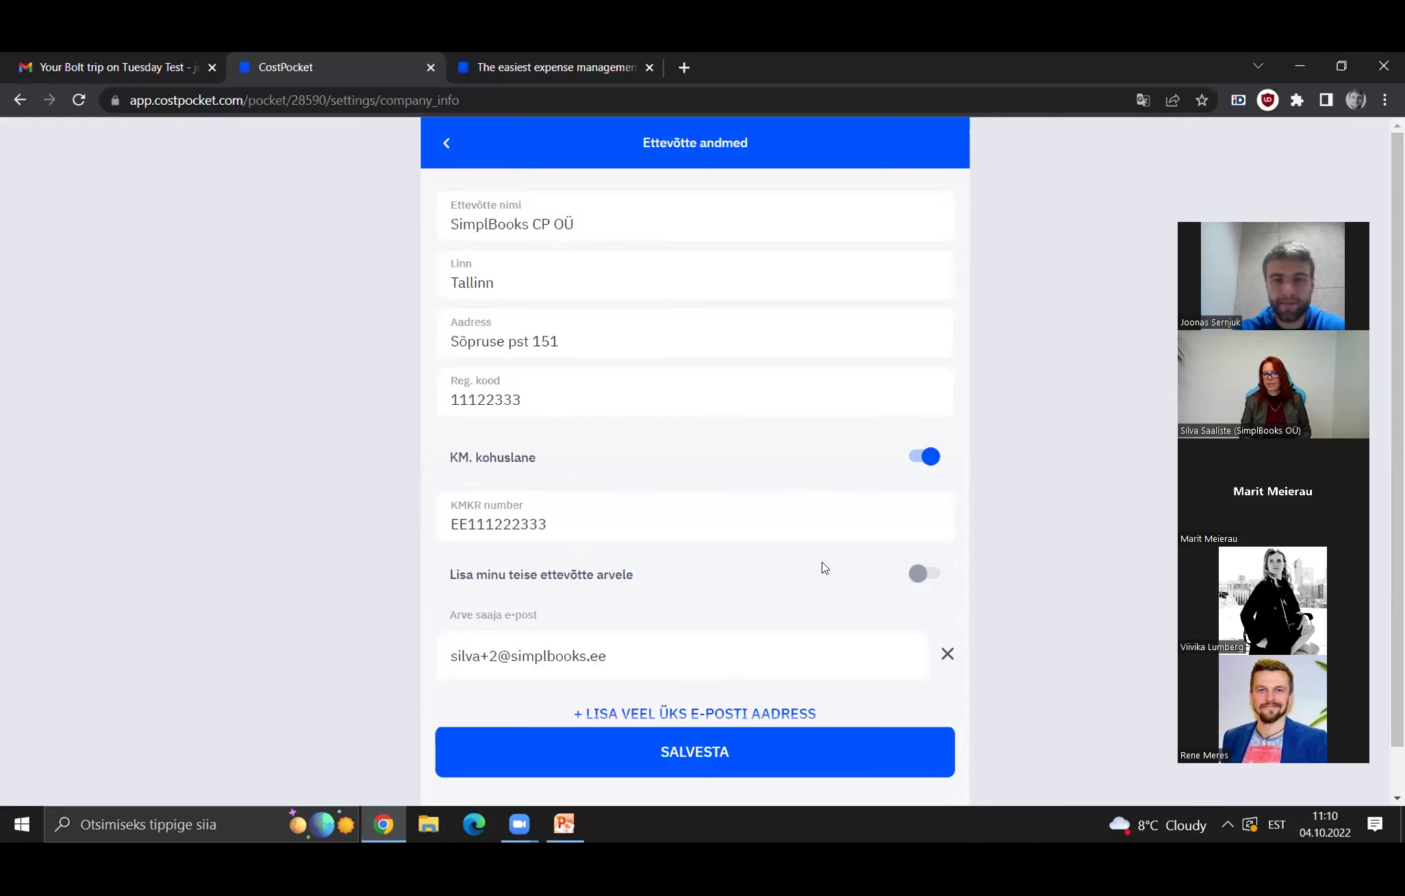
pyautogui.click(914, 581)
pyautogui.click(812, 633)
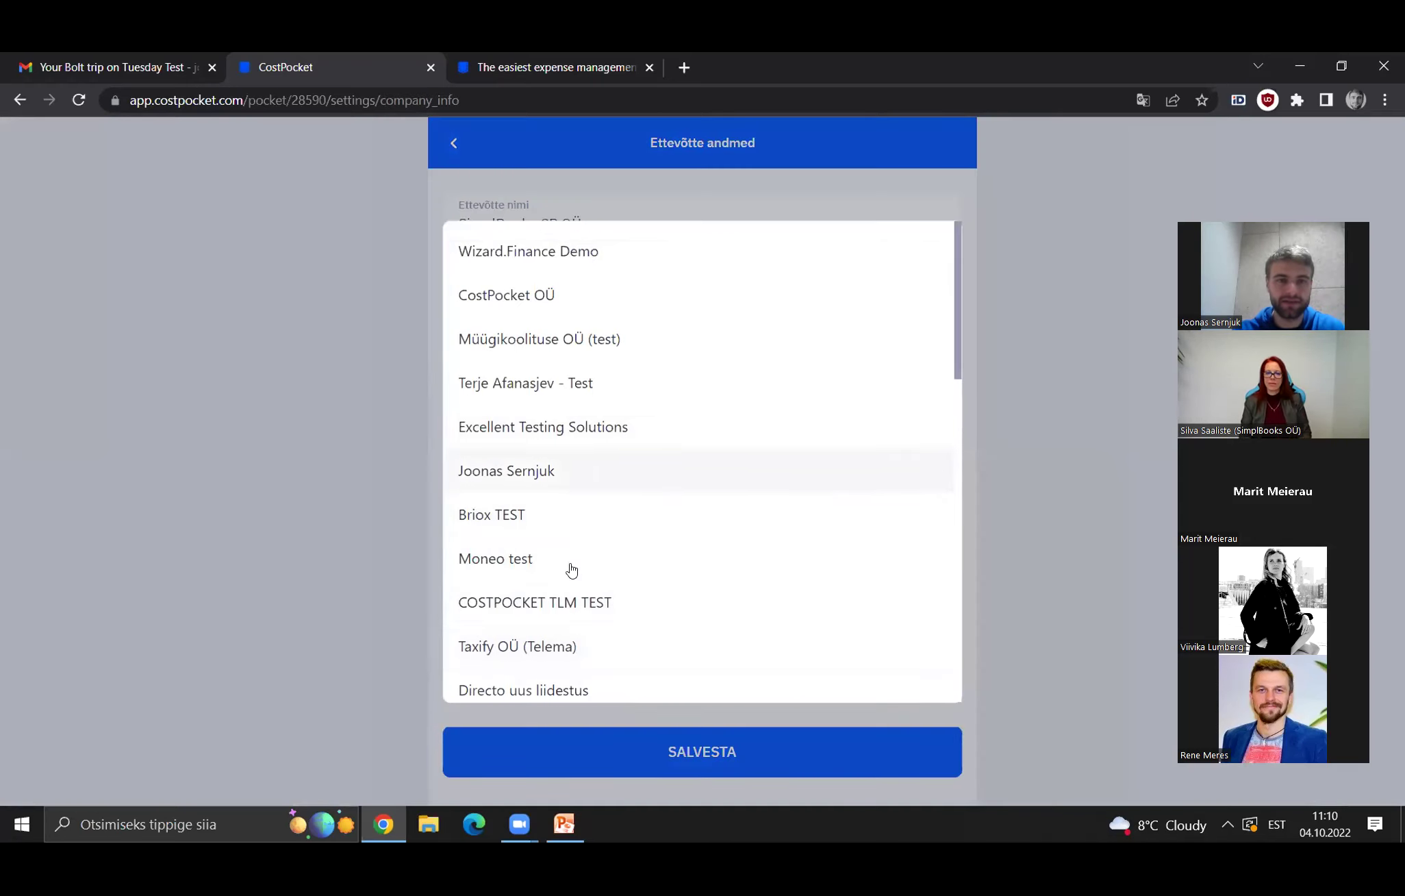
pyautogui.click(565, 296)
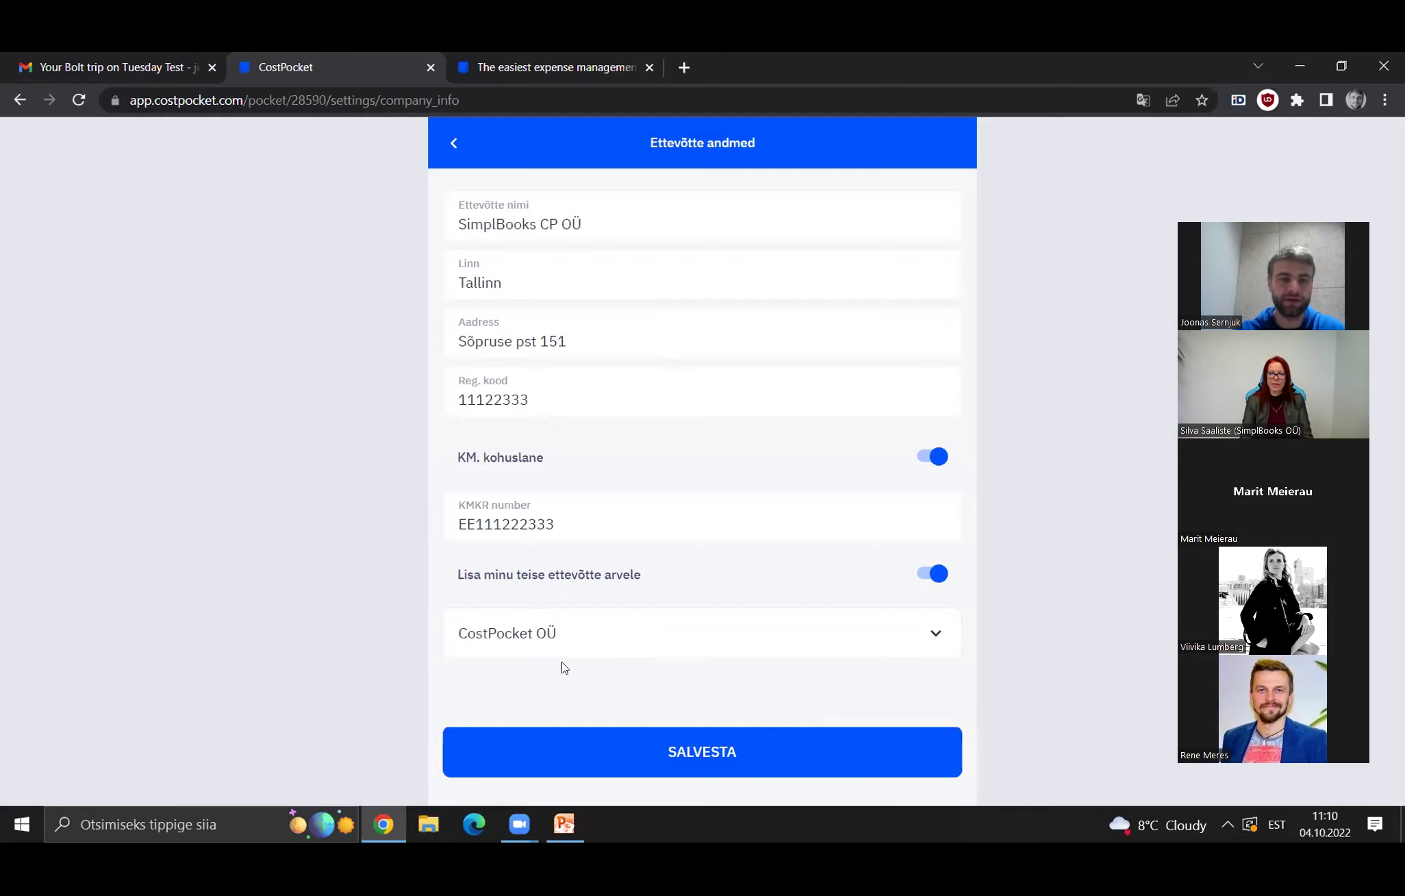
pyautogui.click(933, 574)
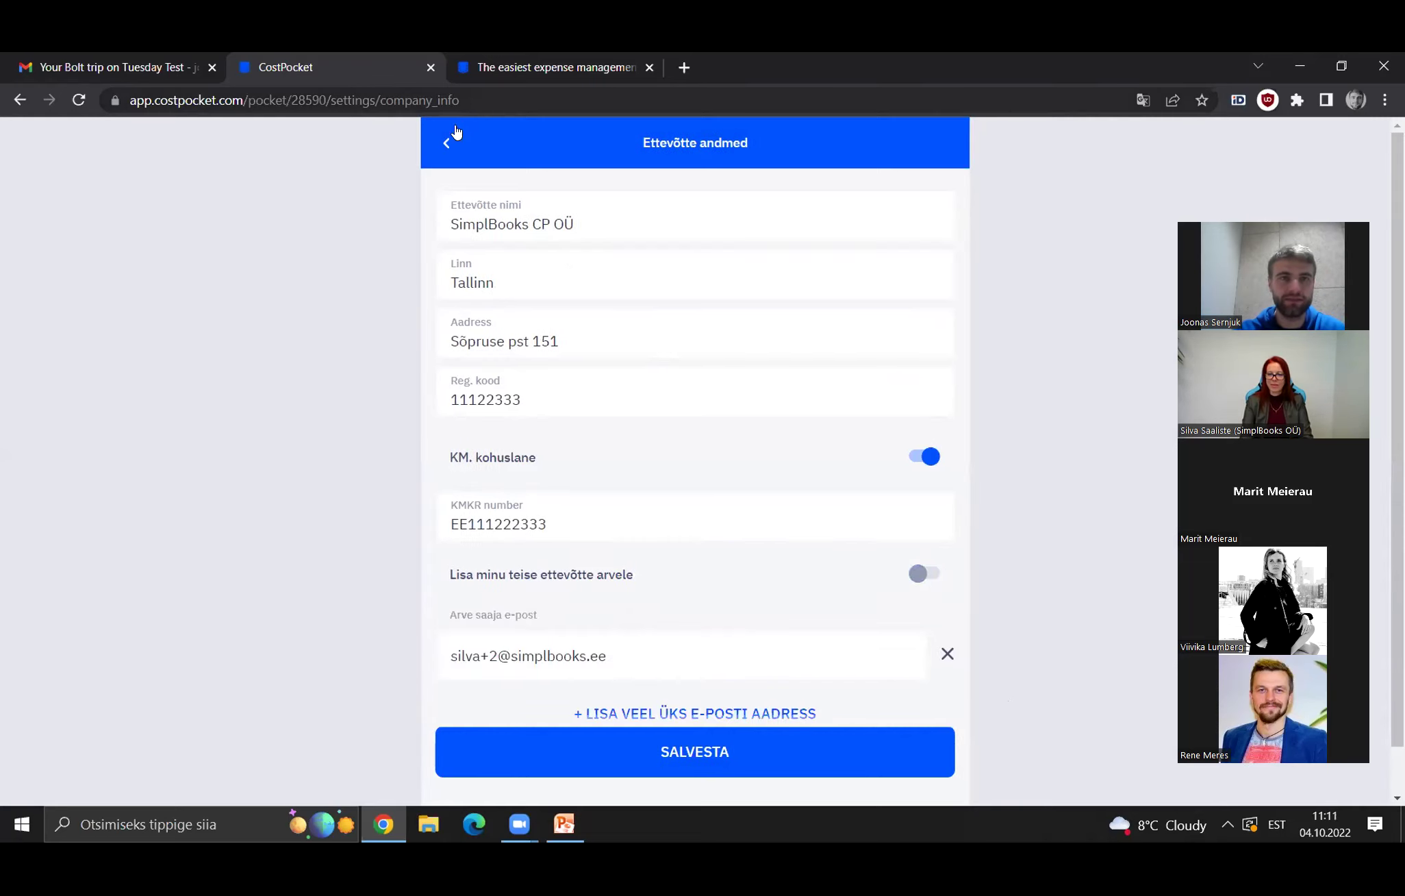
pyautogui.click(447, 142)
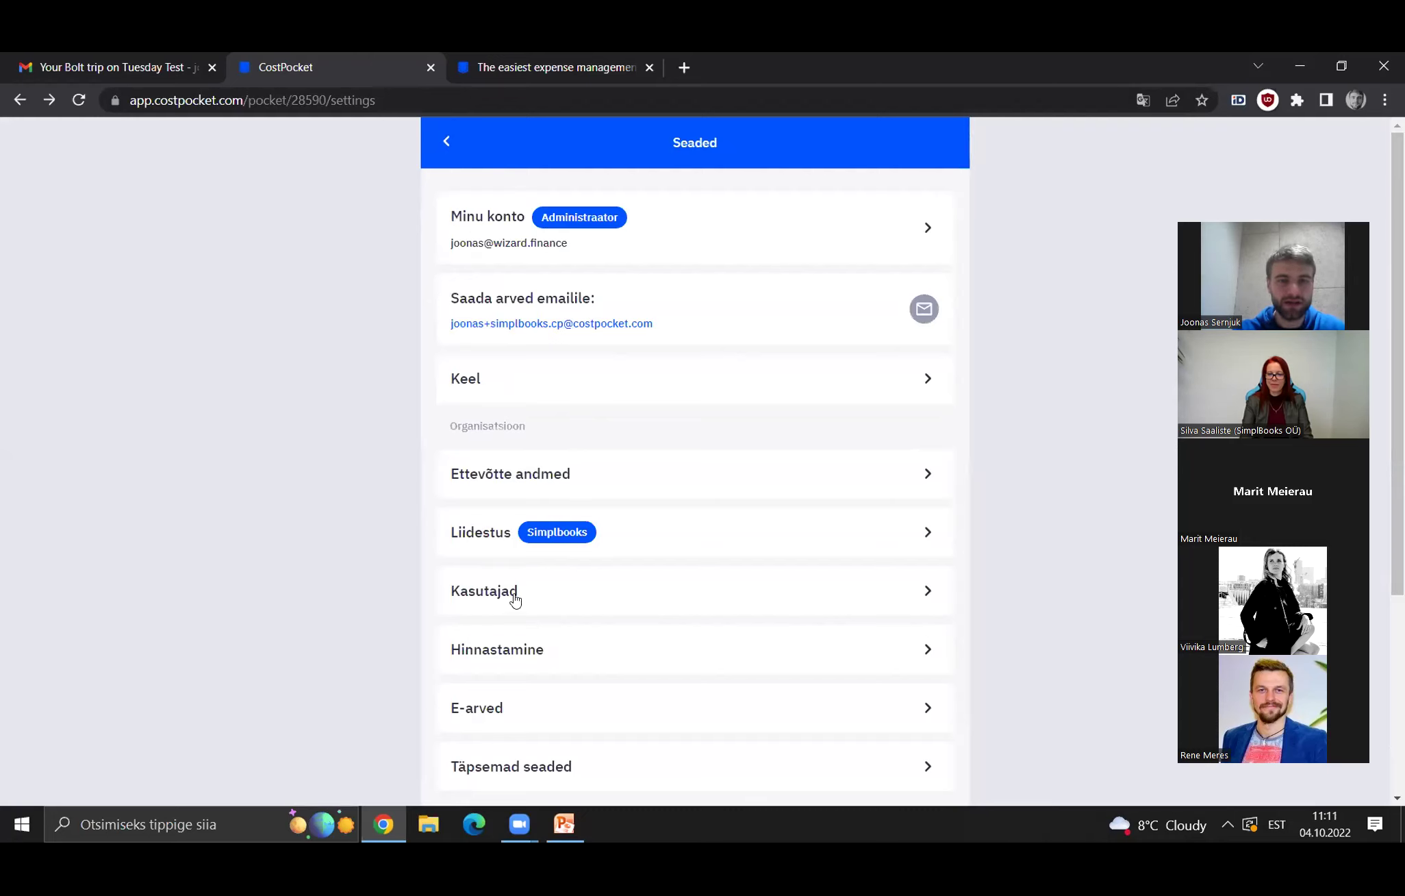
# Open the Kasutajad page and view the first administrator's options menu
pyautogui.click(541, 601)
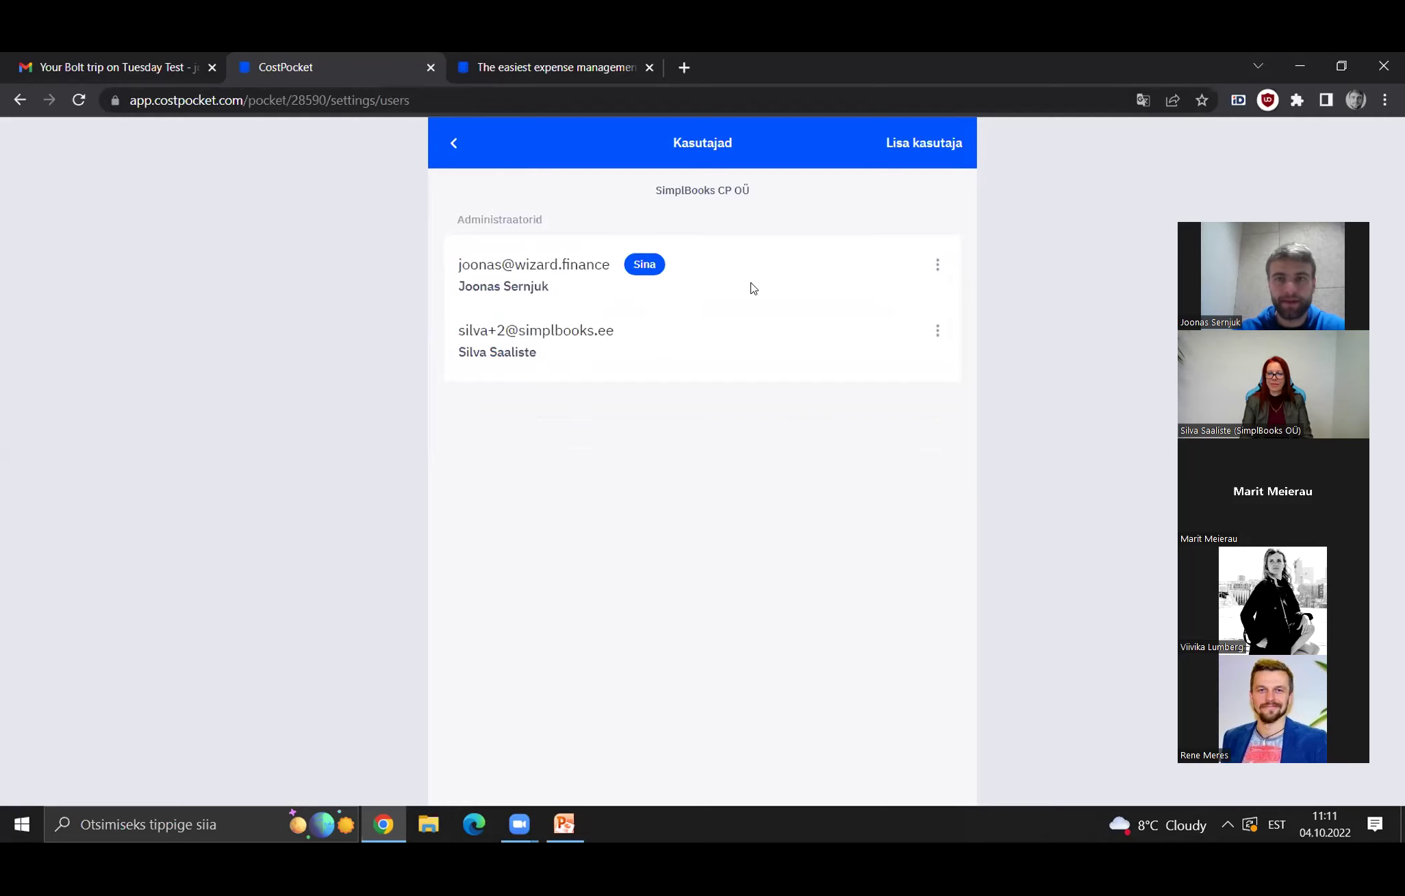
pyautogui.click(938, 266)
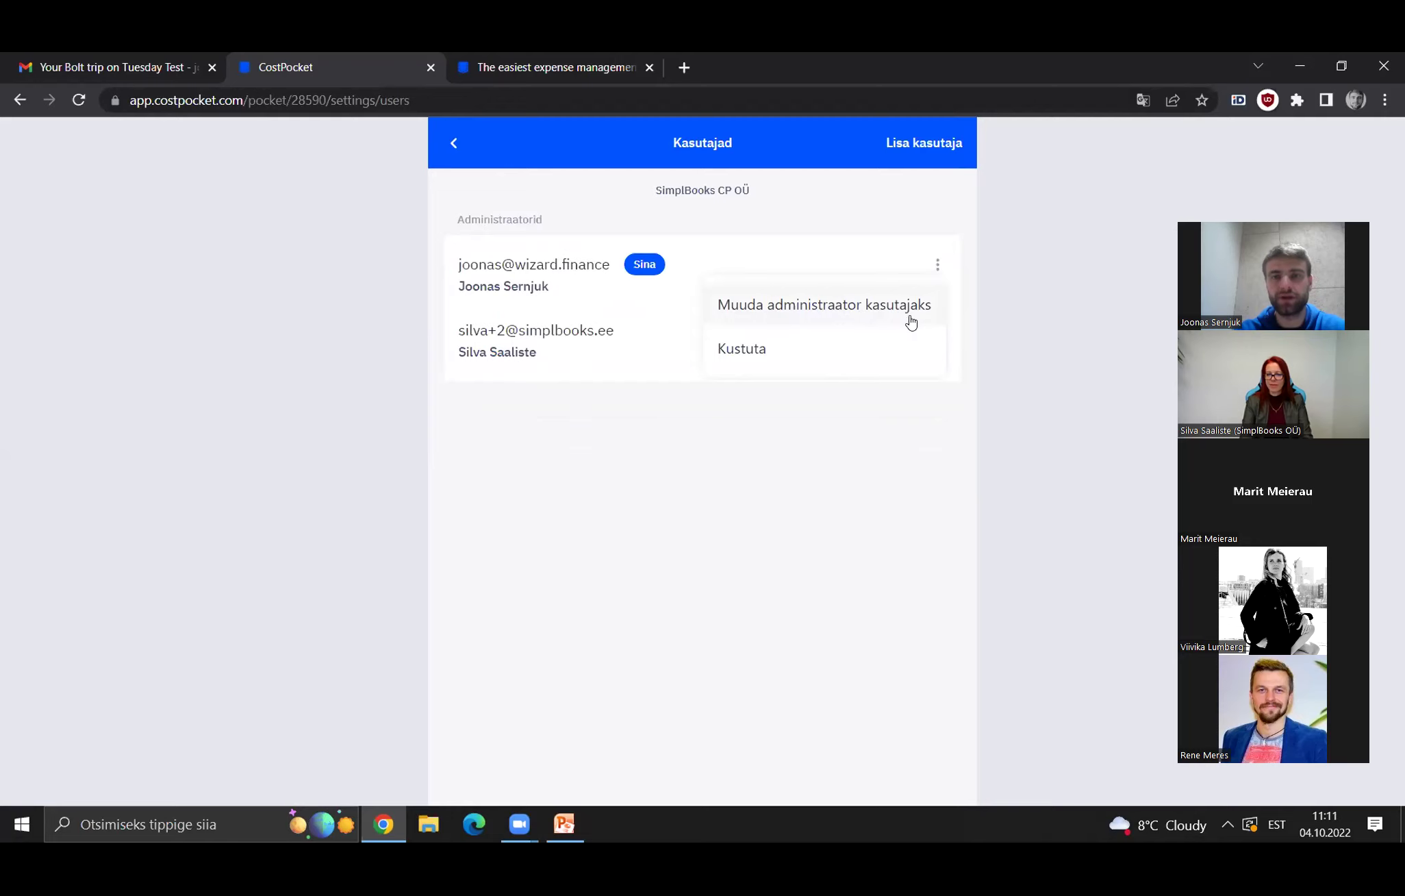
pyautogui.click(919, 144)
# Start a new user invitation in Eesti, toggle Administraator on and off, then cancel unsent
pyautogui.click(918, 144)
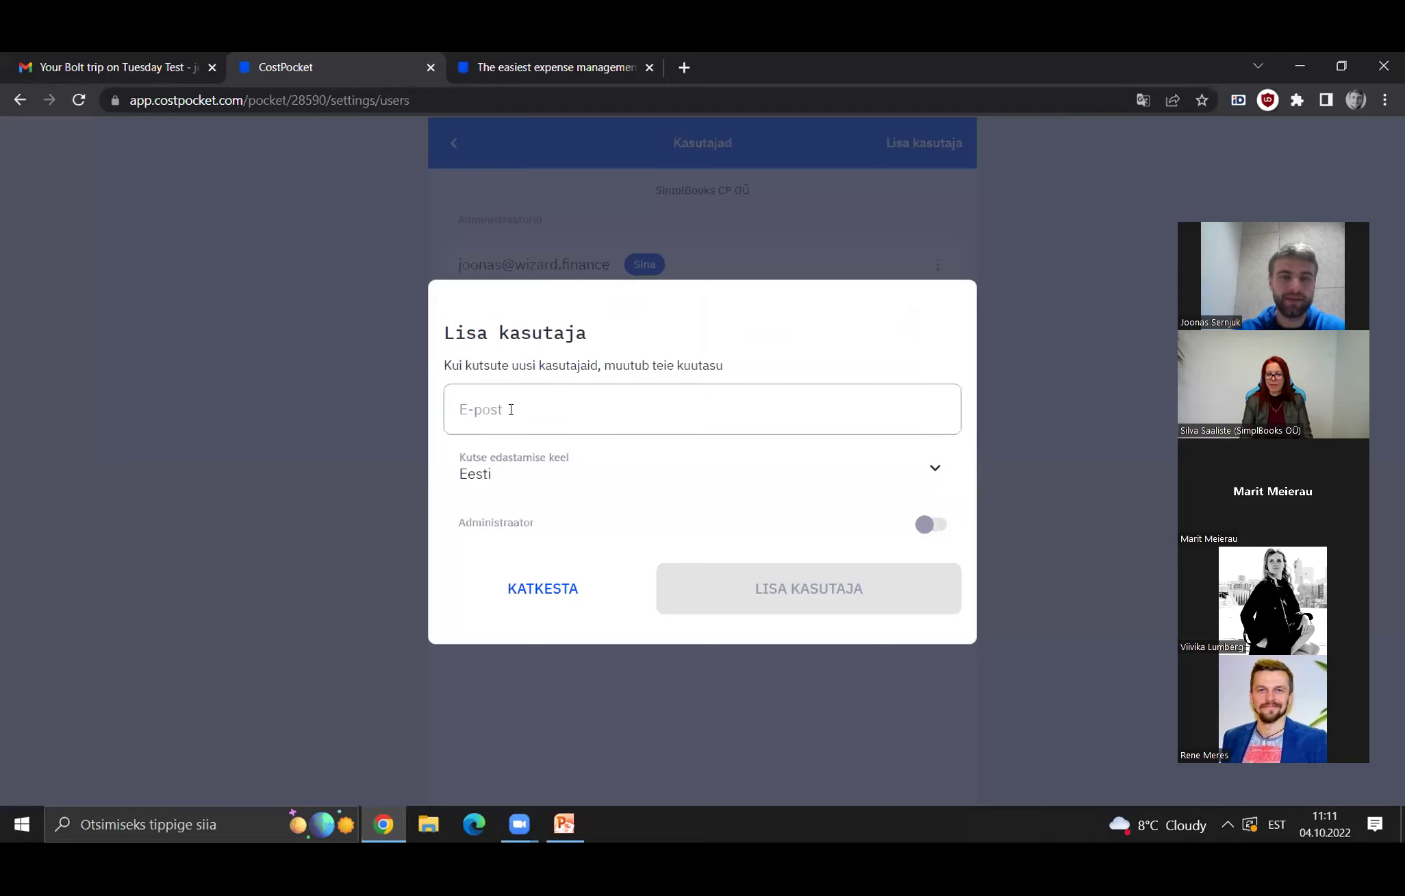
pyautogui.click(511, 476)
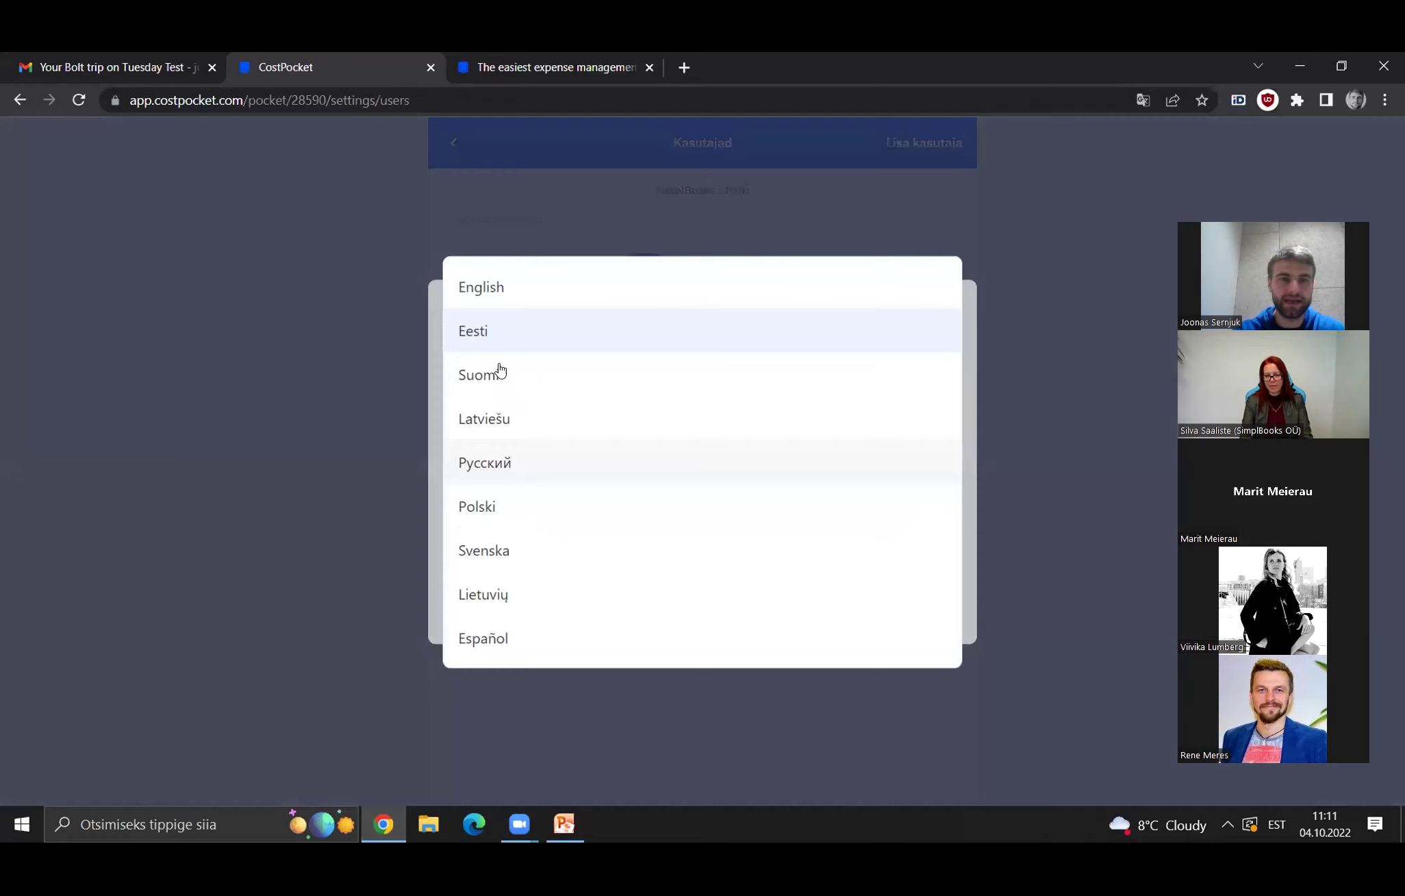
pyautogui.click(465, 332)
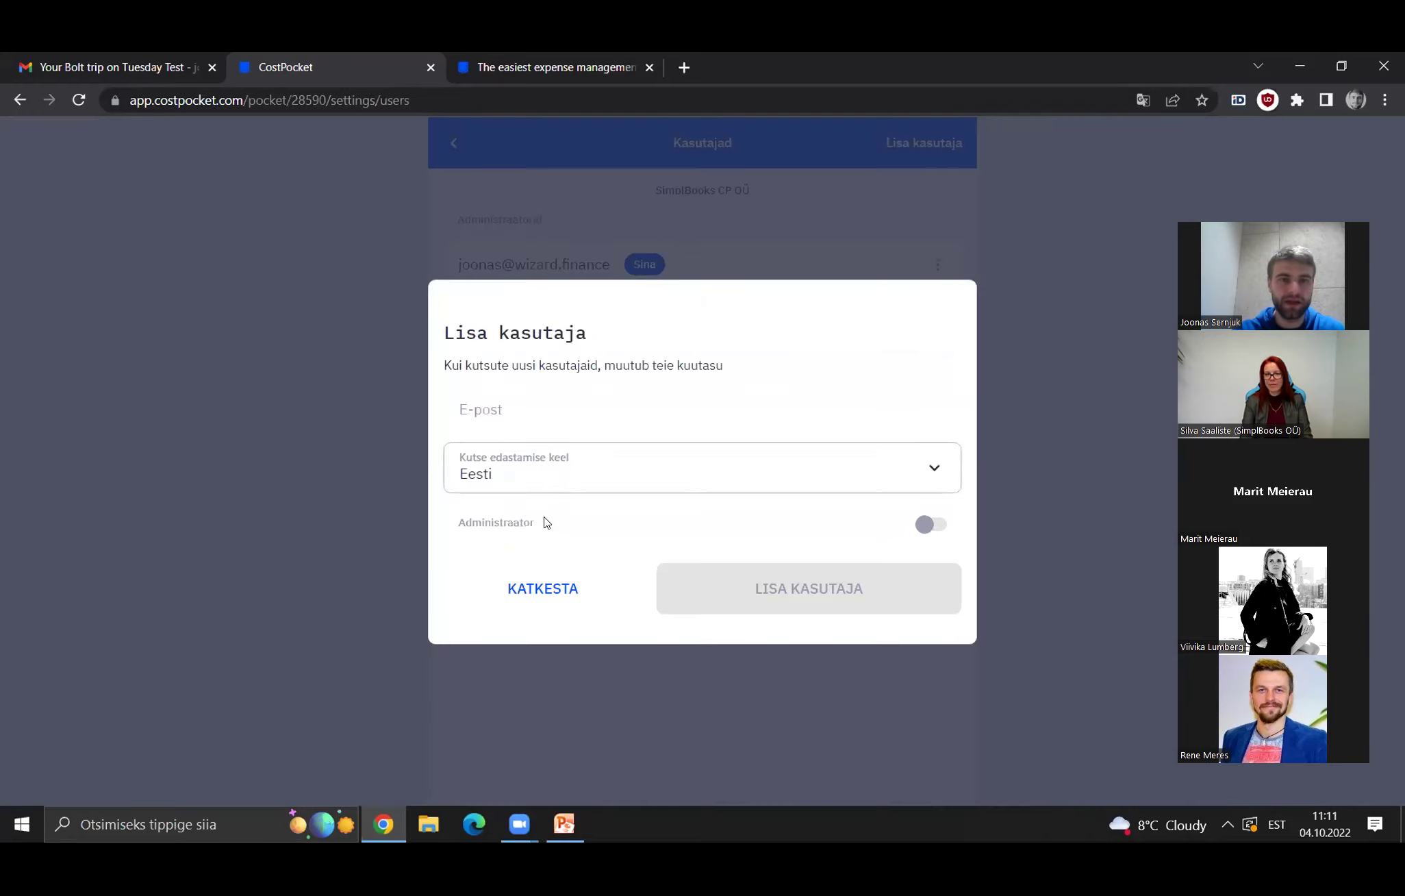
pyautogui.click(925, 525)
pyautogui.click(925, 525)
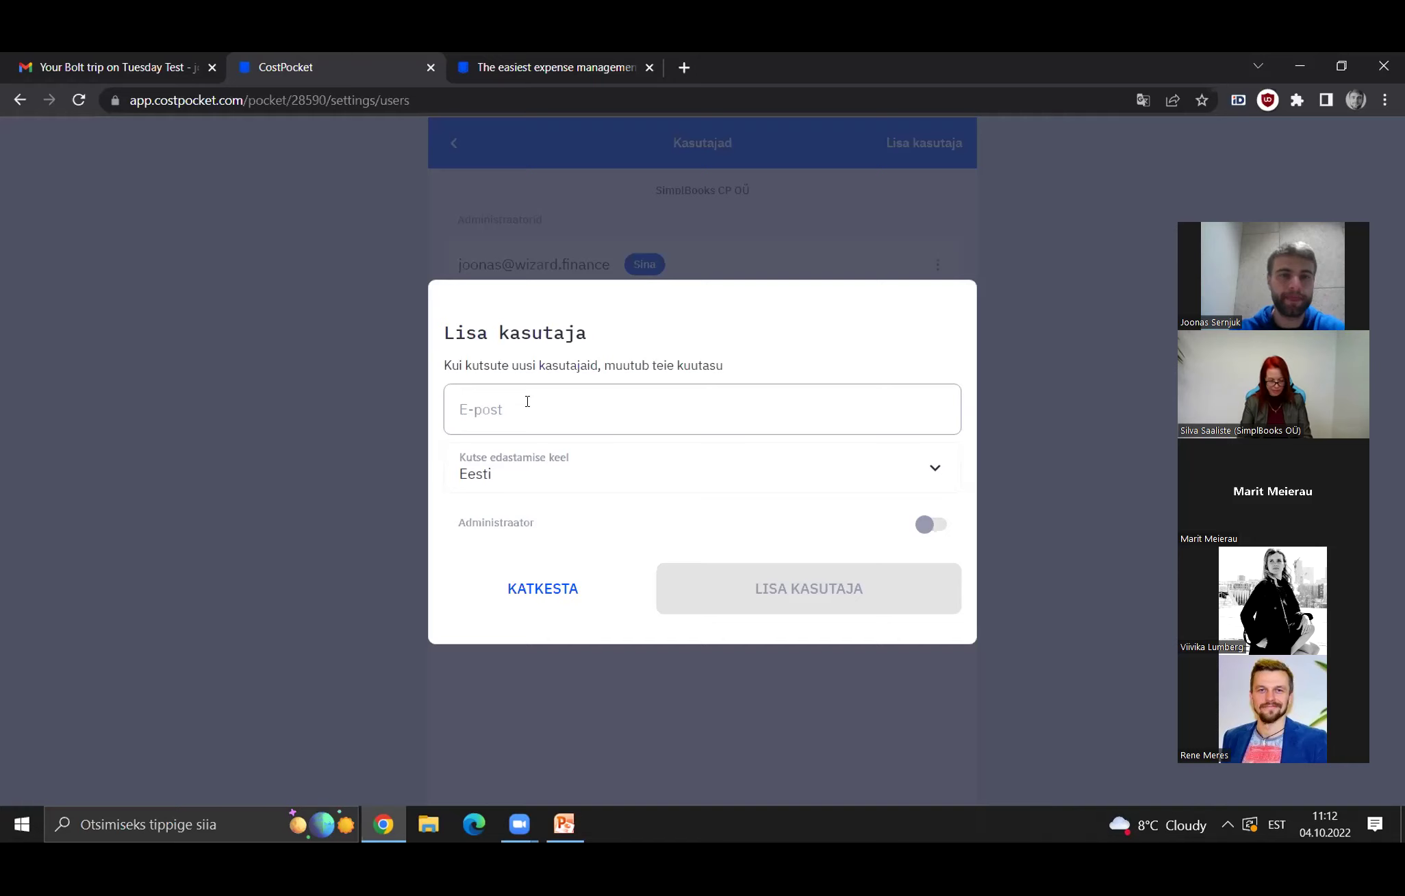
pyautogui.click(548, 589)
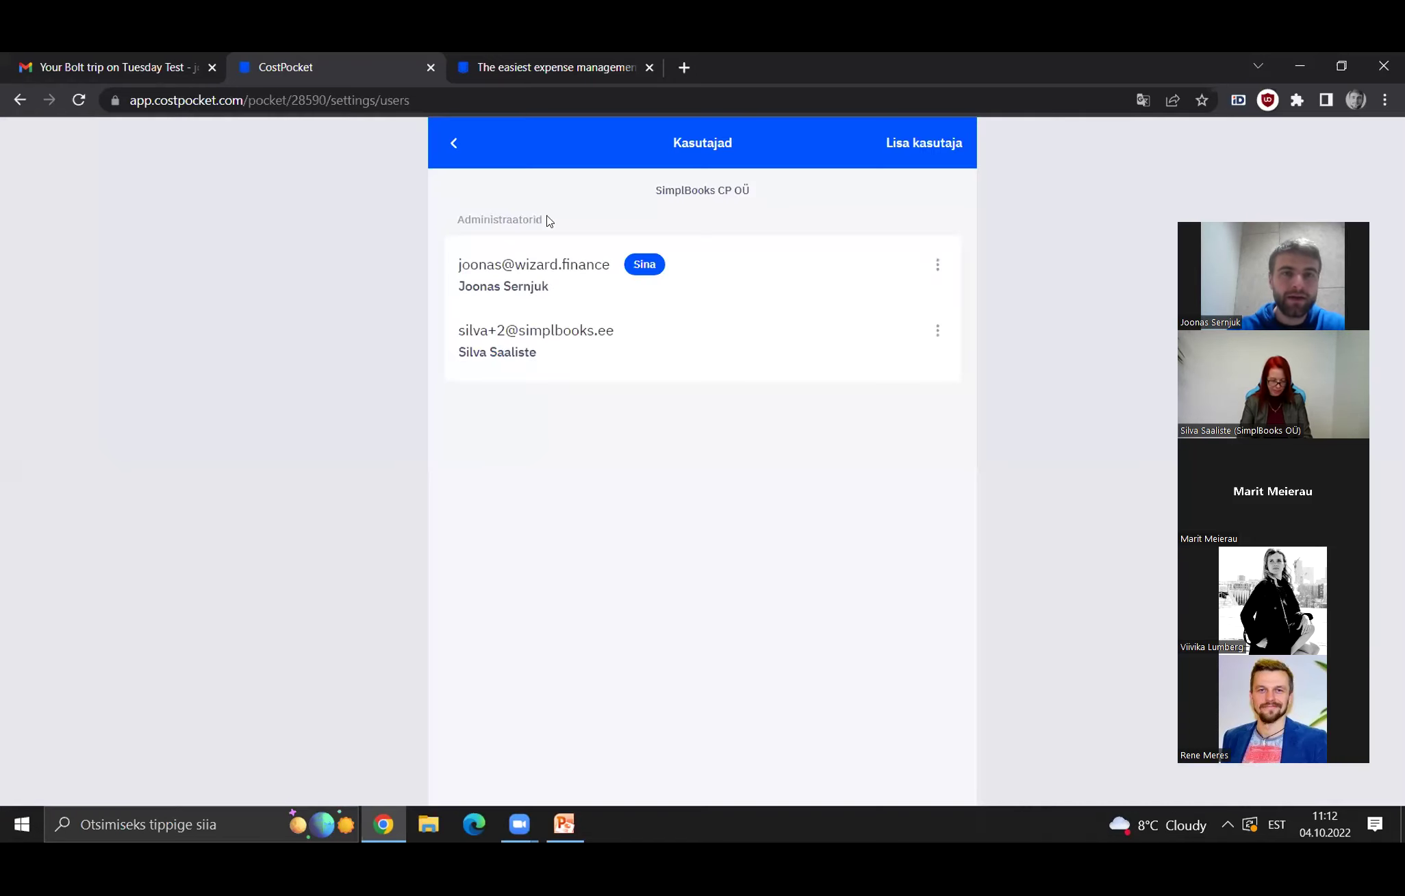
# Go back to Seaded and open the Hinnastamine pricing plans page
pyautogui.click(454, 144)
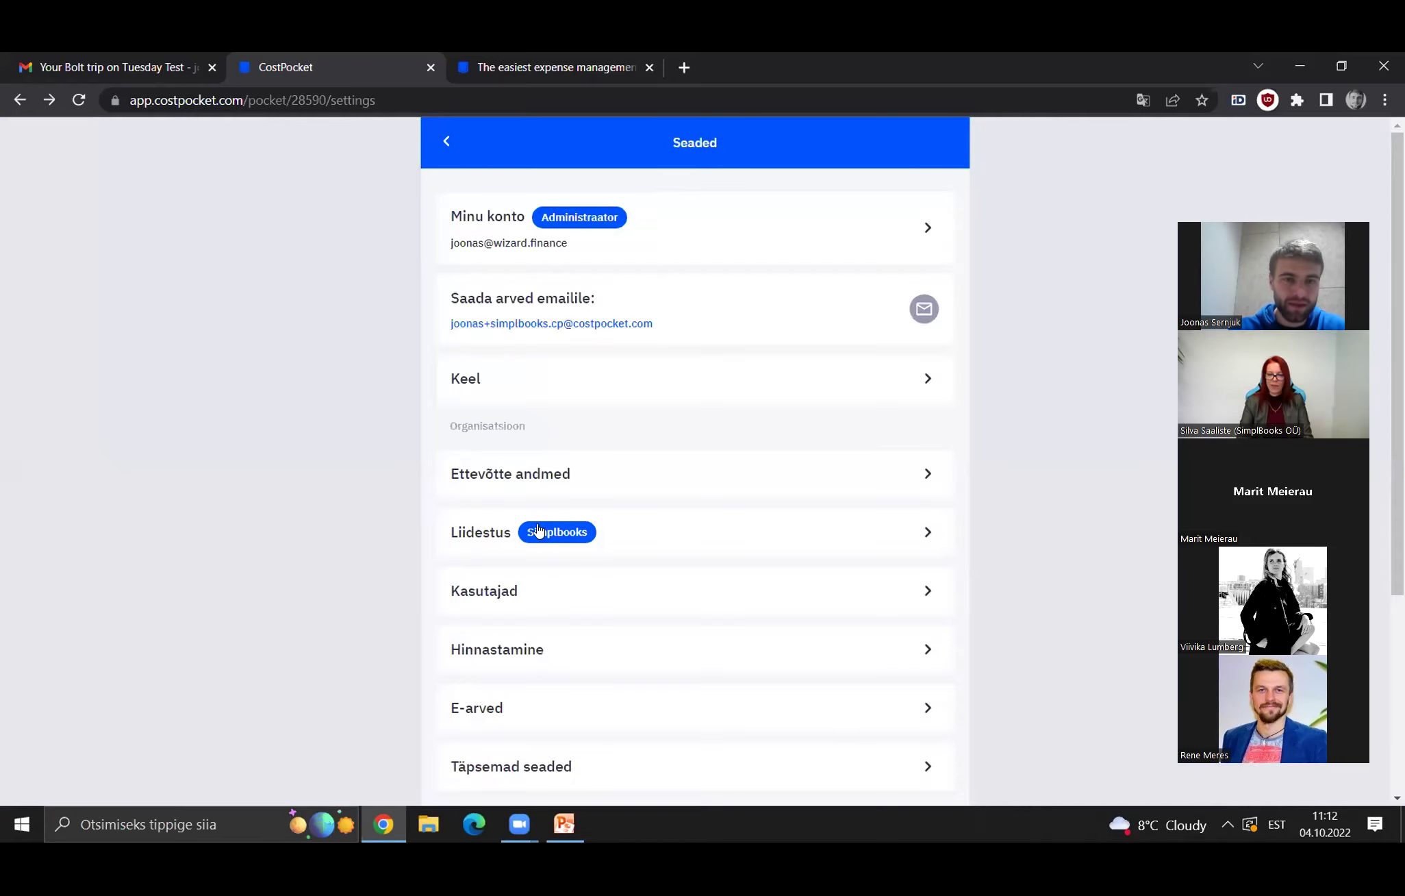
pyautogui.scroll(-2, 512, 584)
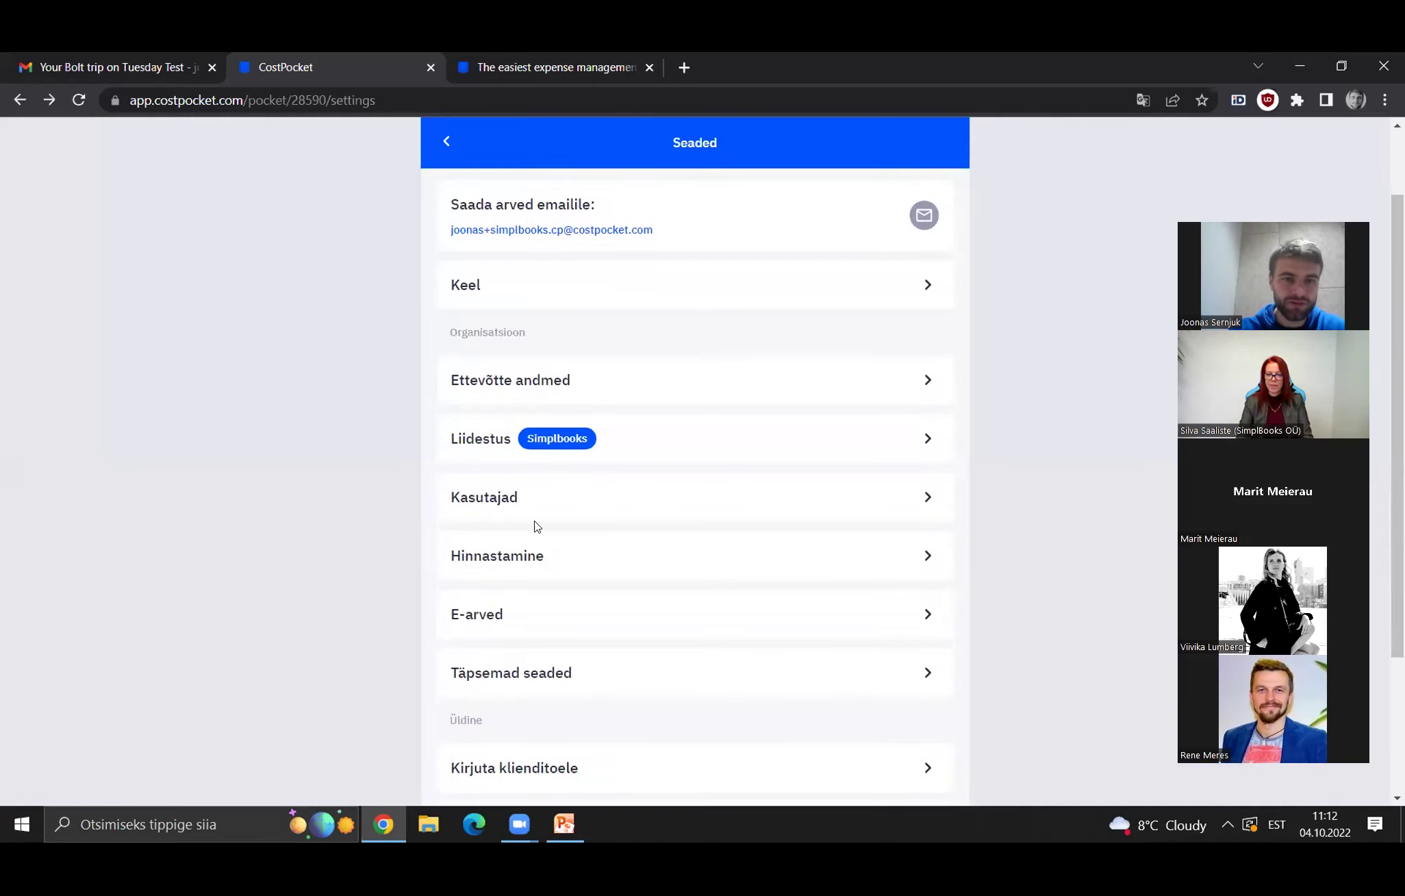
pyautogui.click(526, 554)
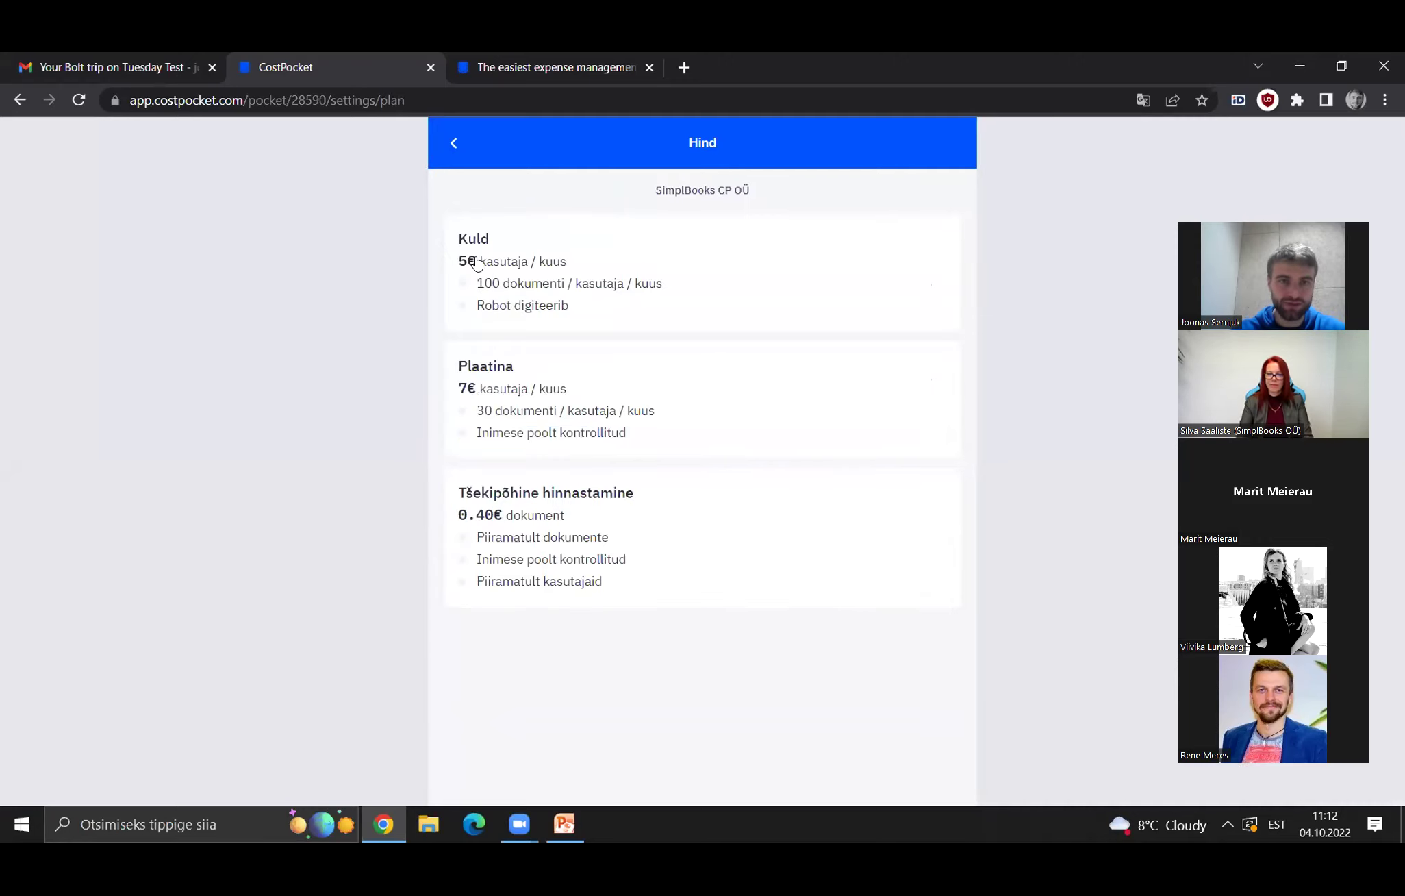
# Return to Seaded and open the E-arved page offering 1€ per month receiving
pyautogui.click(451, 145)
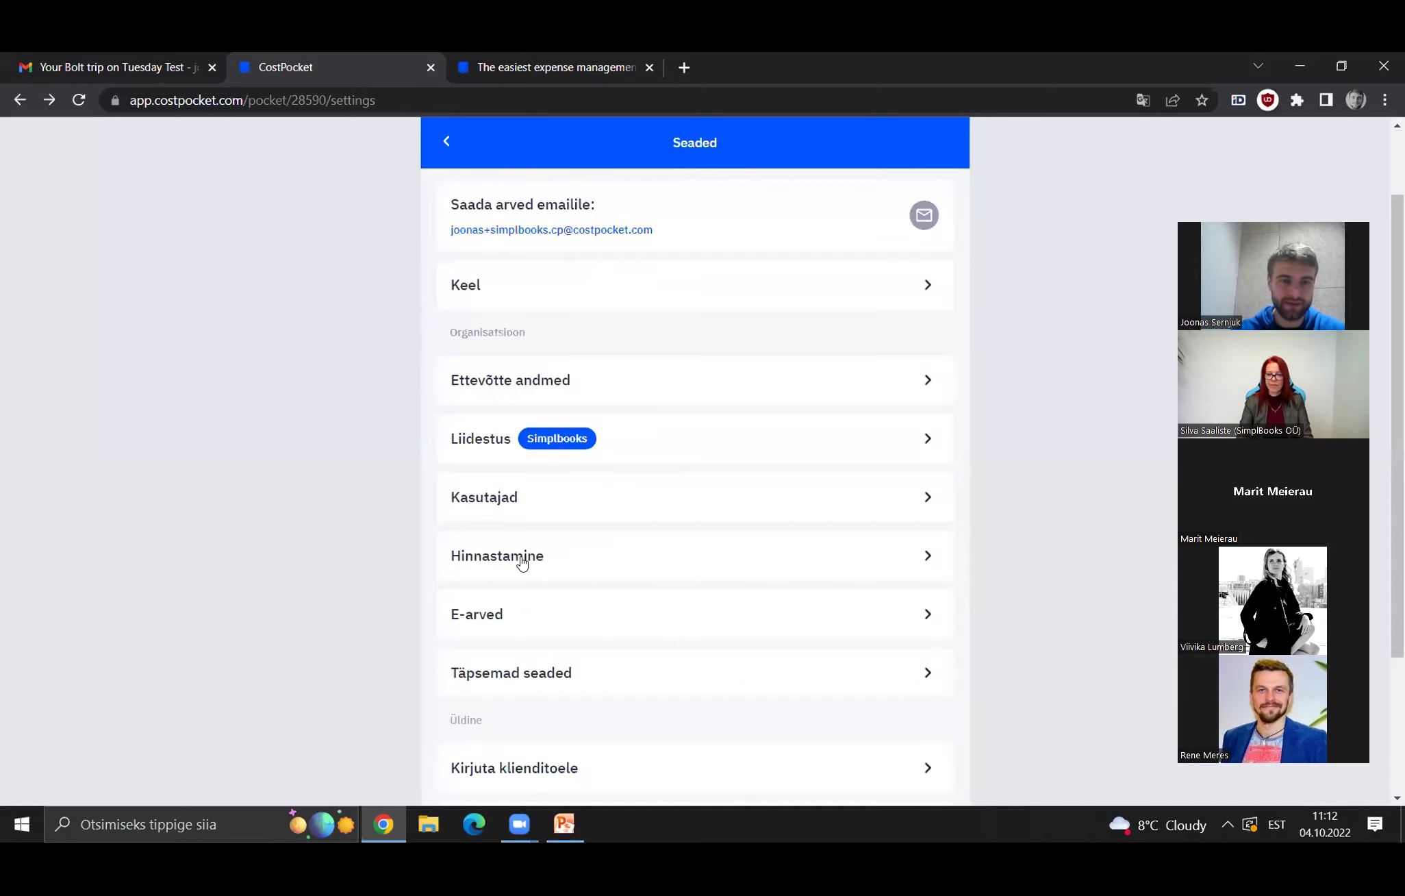
pyautogui.scroll(-1, 522, 563)
pyautogui.click(482, 541)
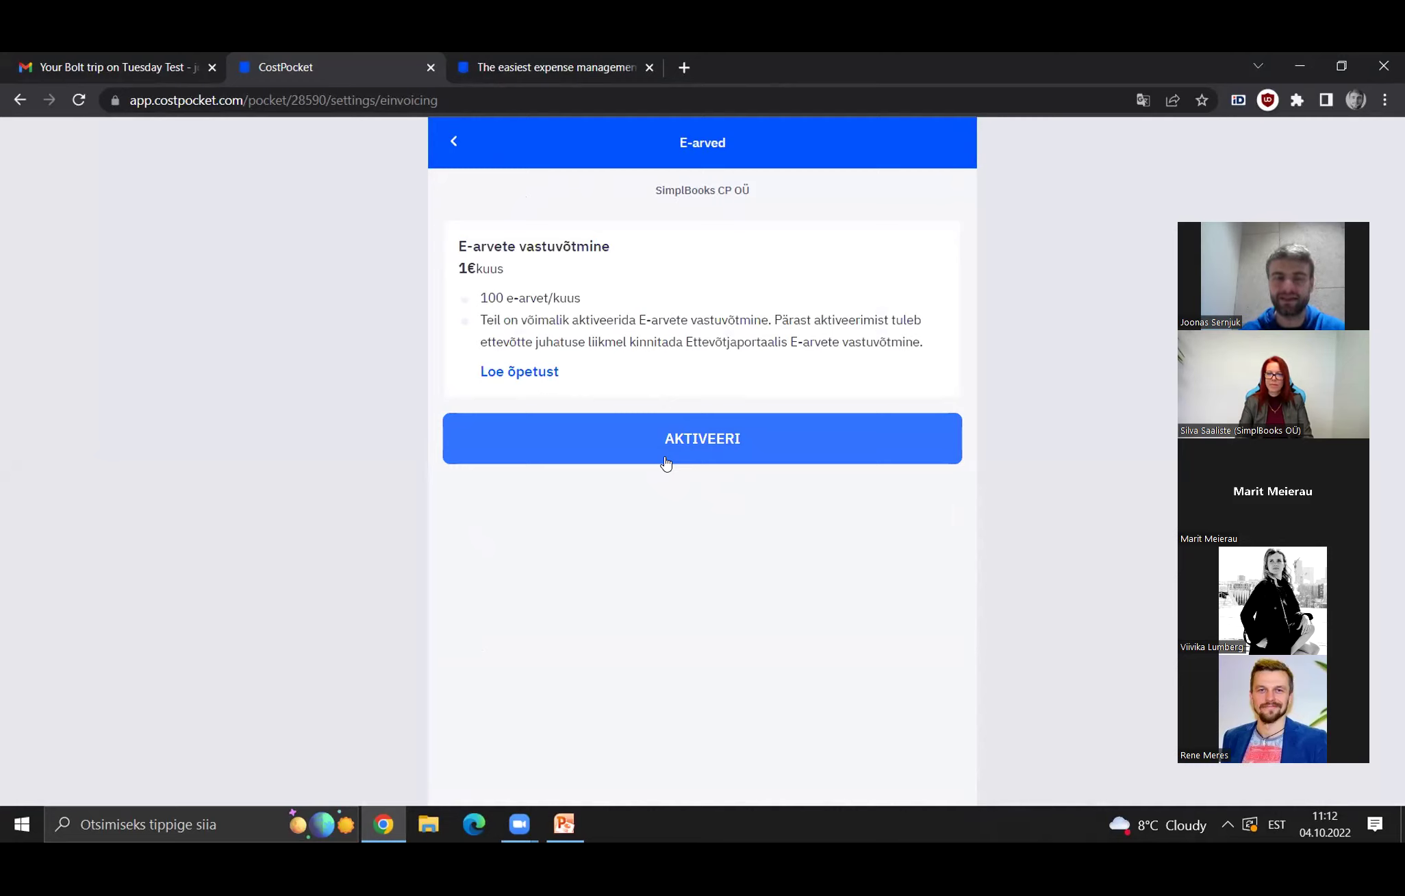
# Try AKTIVEERI on the E-arved page, then go back to Seaded without activating
pyautogui.click(666, 461)
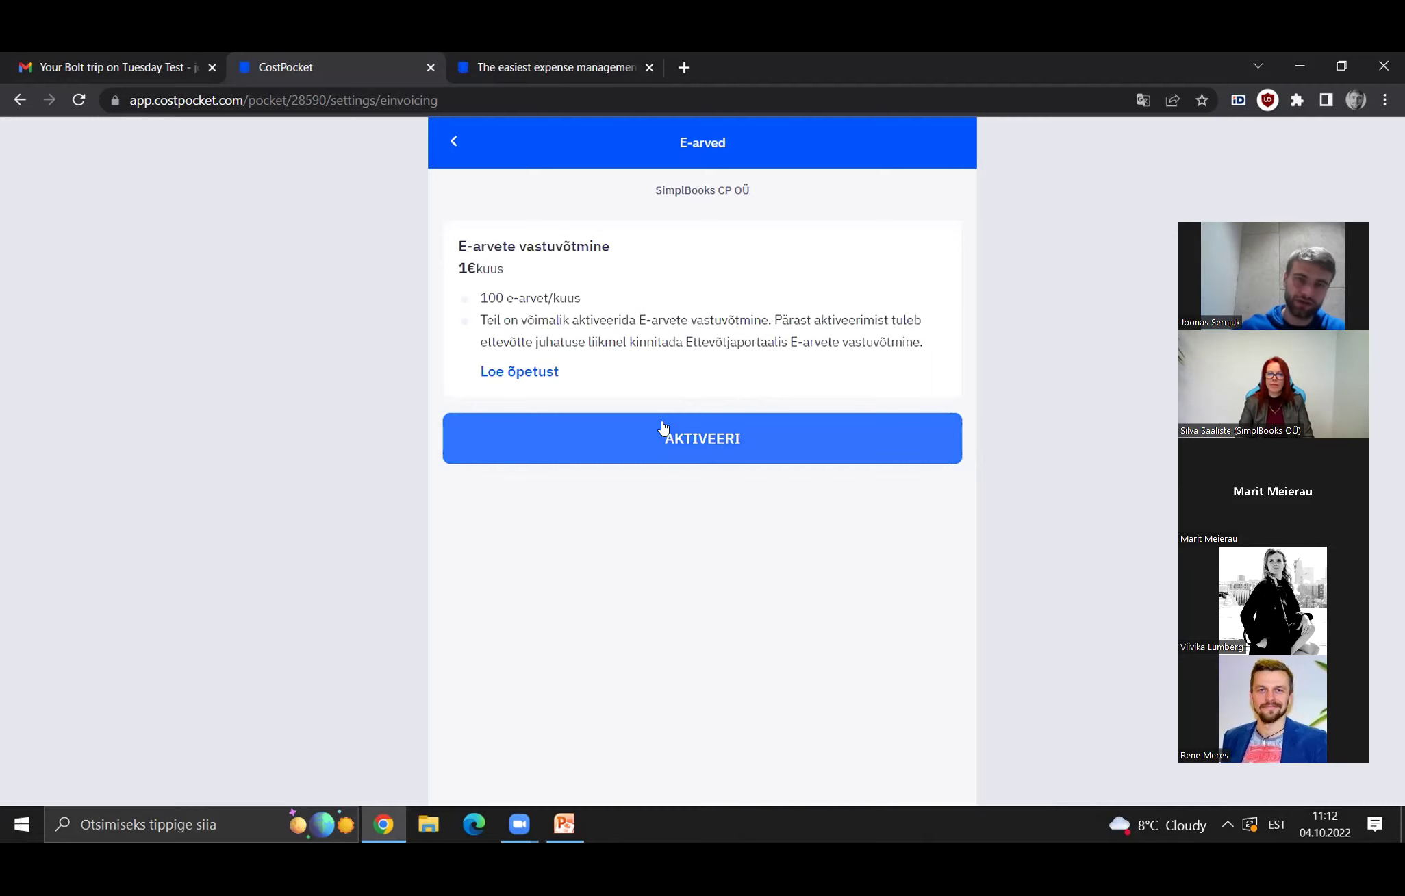
pyautogui.click(455, 146)
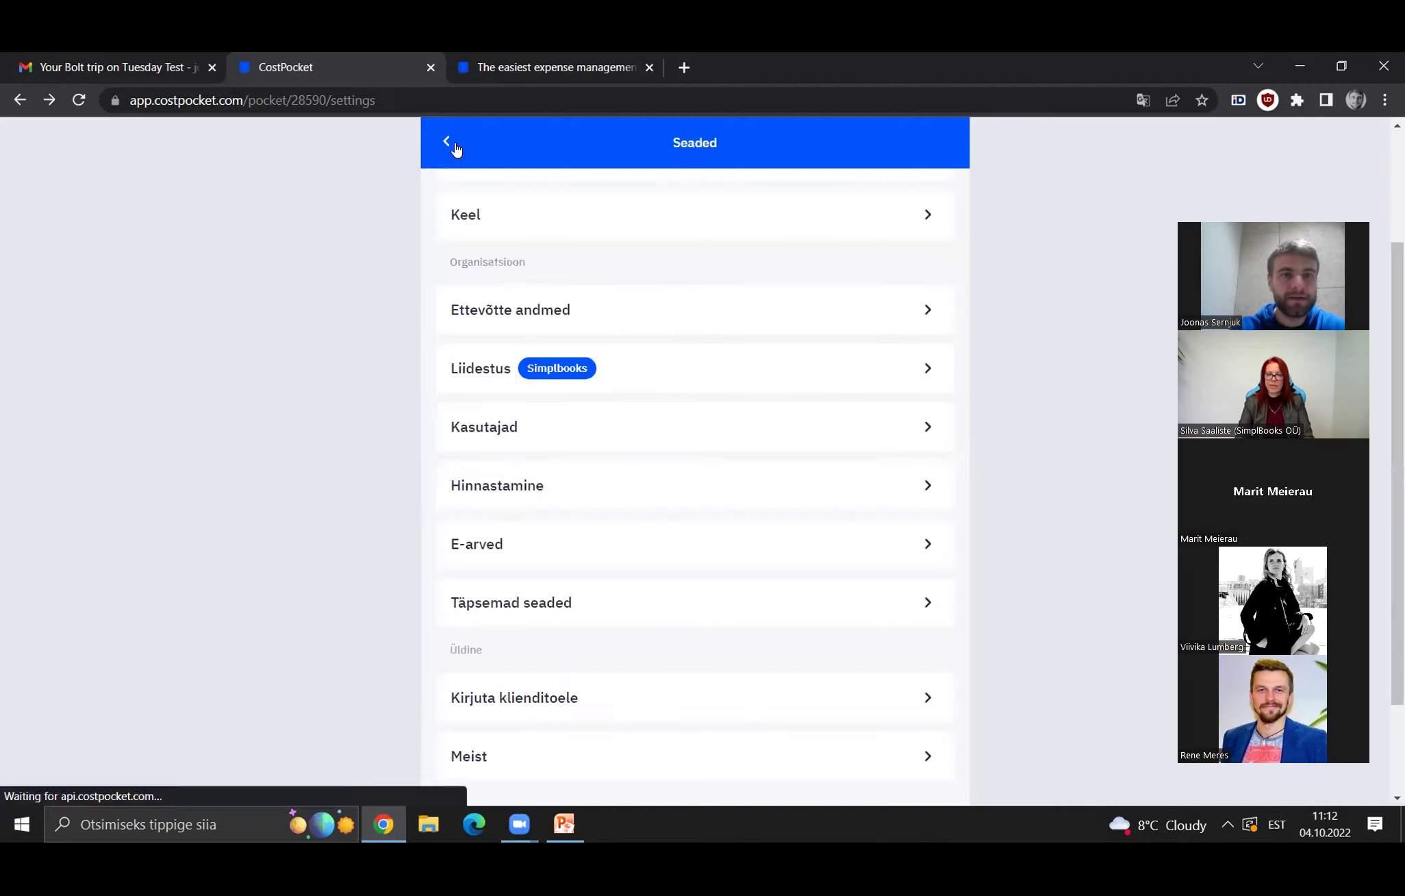
# Switch Ekspressrežiim on in the document submission settings, save, and return to the receipts list
pyautogui.click(534, 610)
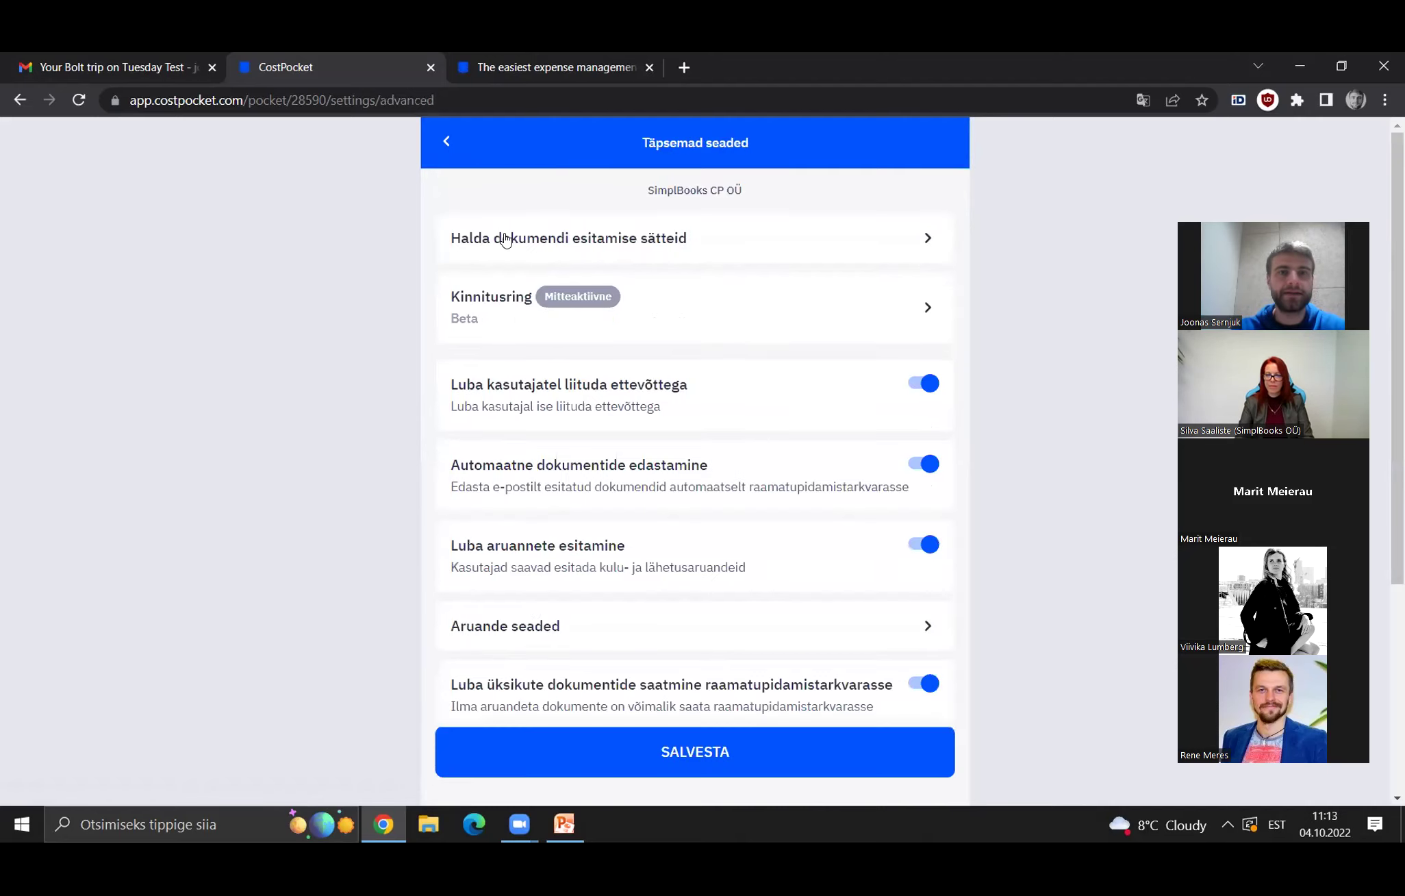
pyautogui.click(560, 241)
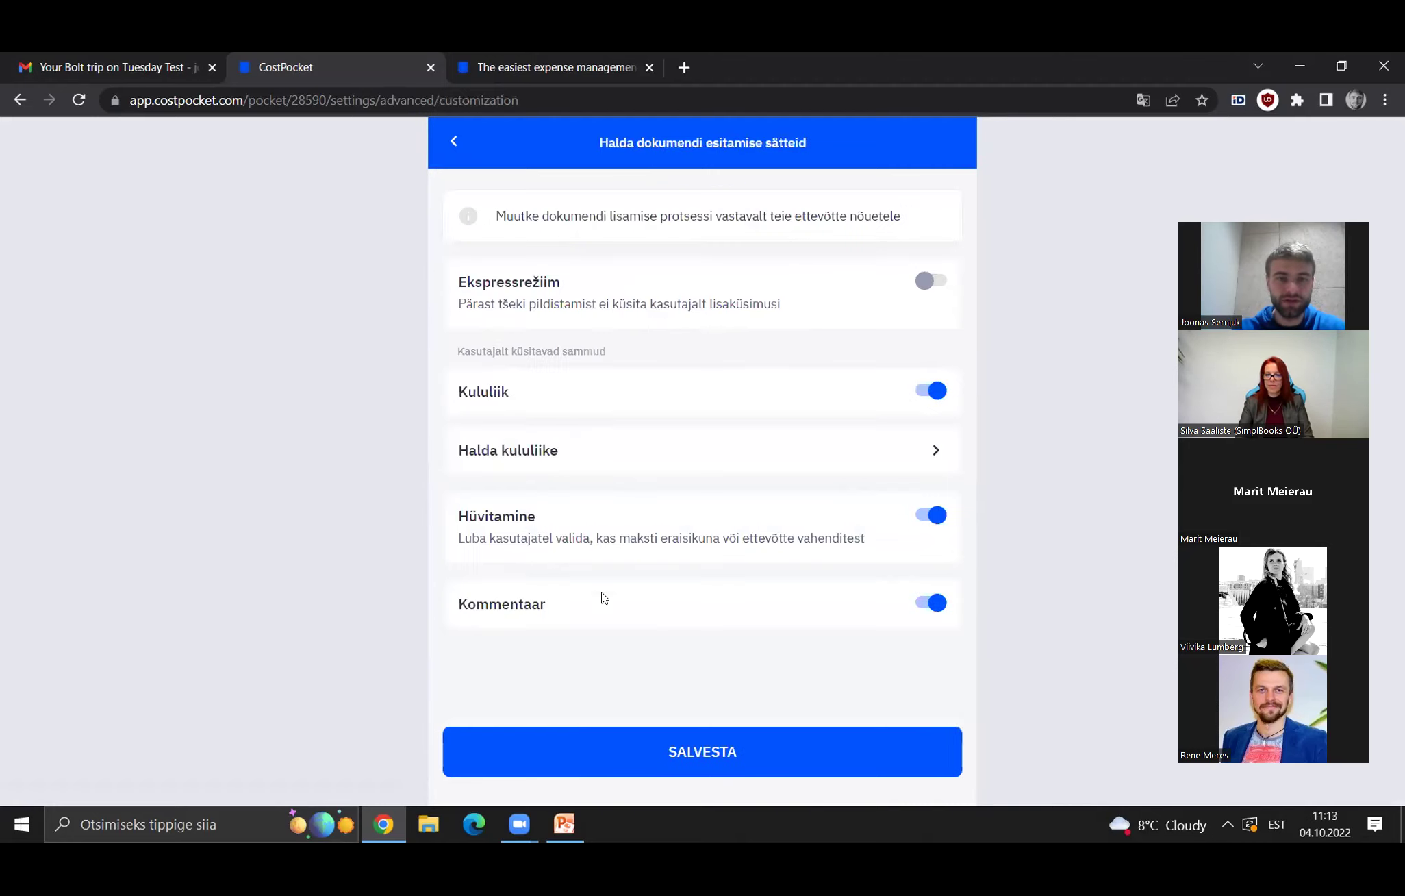
pyautogui.click(927, 282)
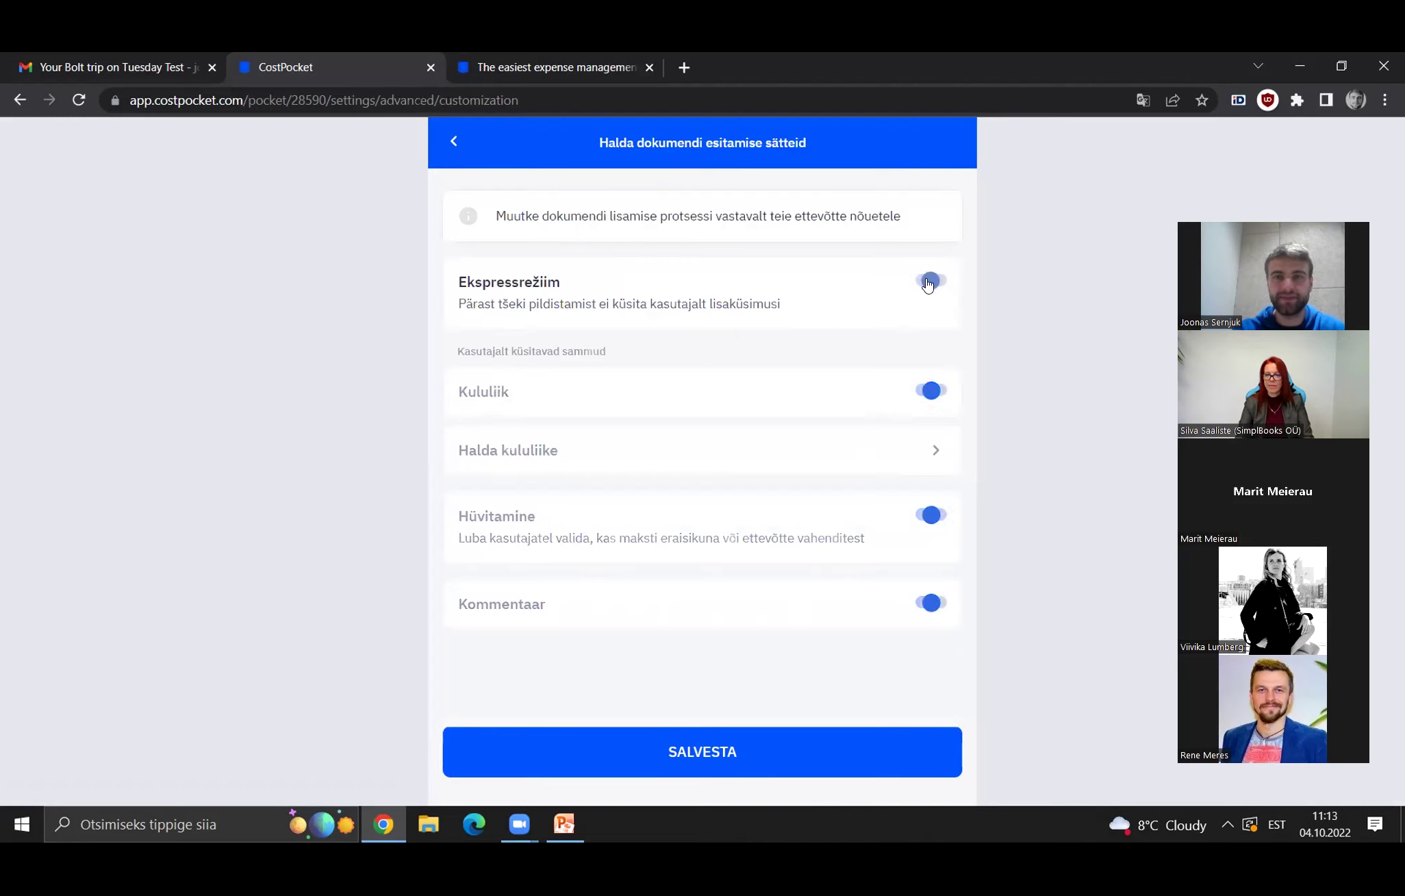
pyautogui.click(698, 747)
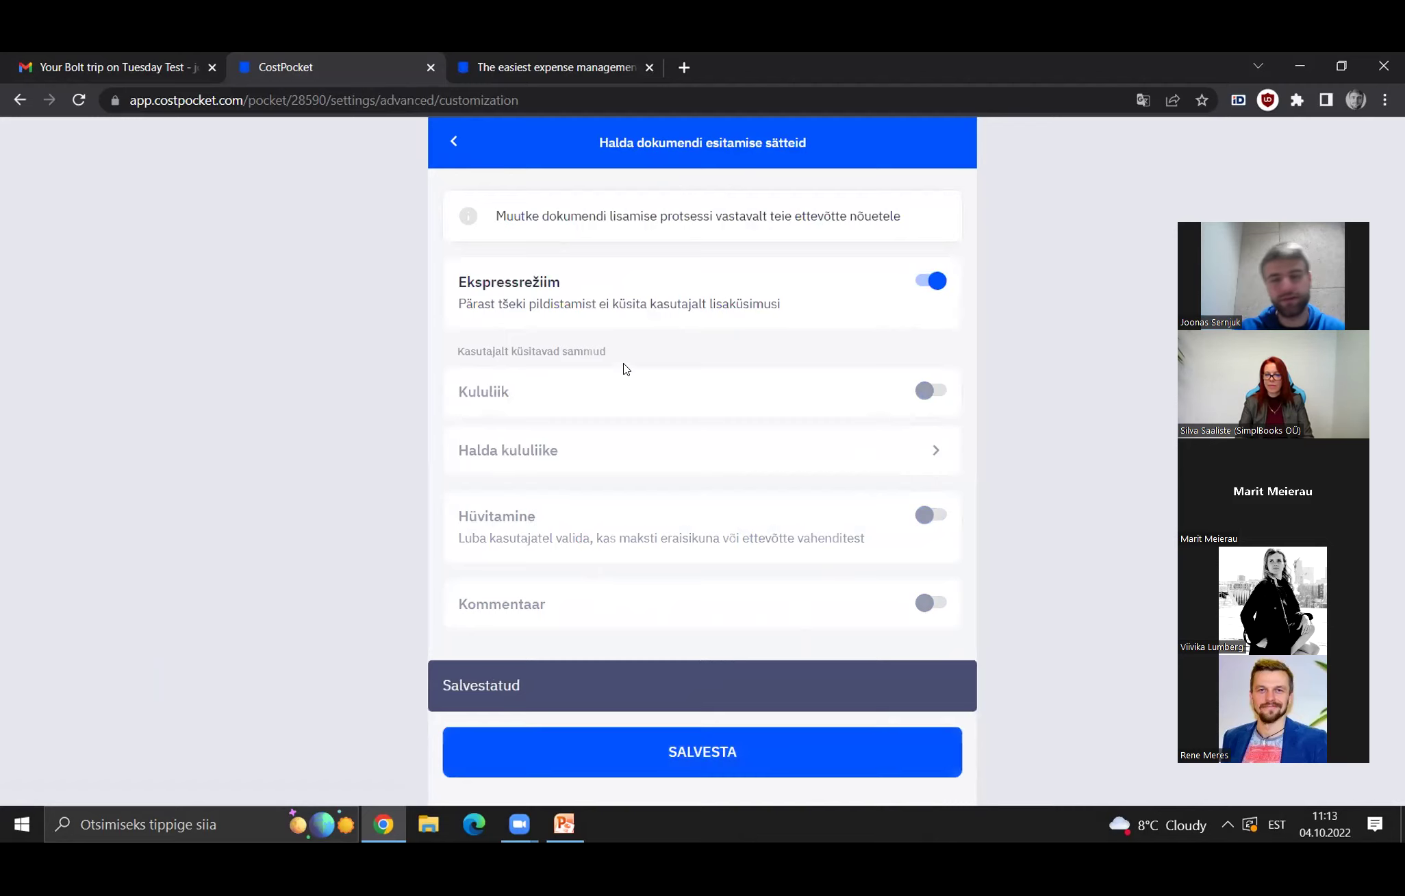
pyautogui.click(449, 142)
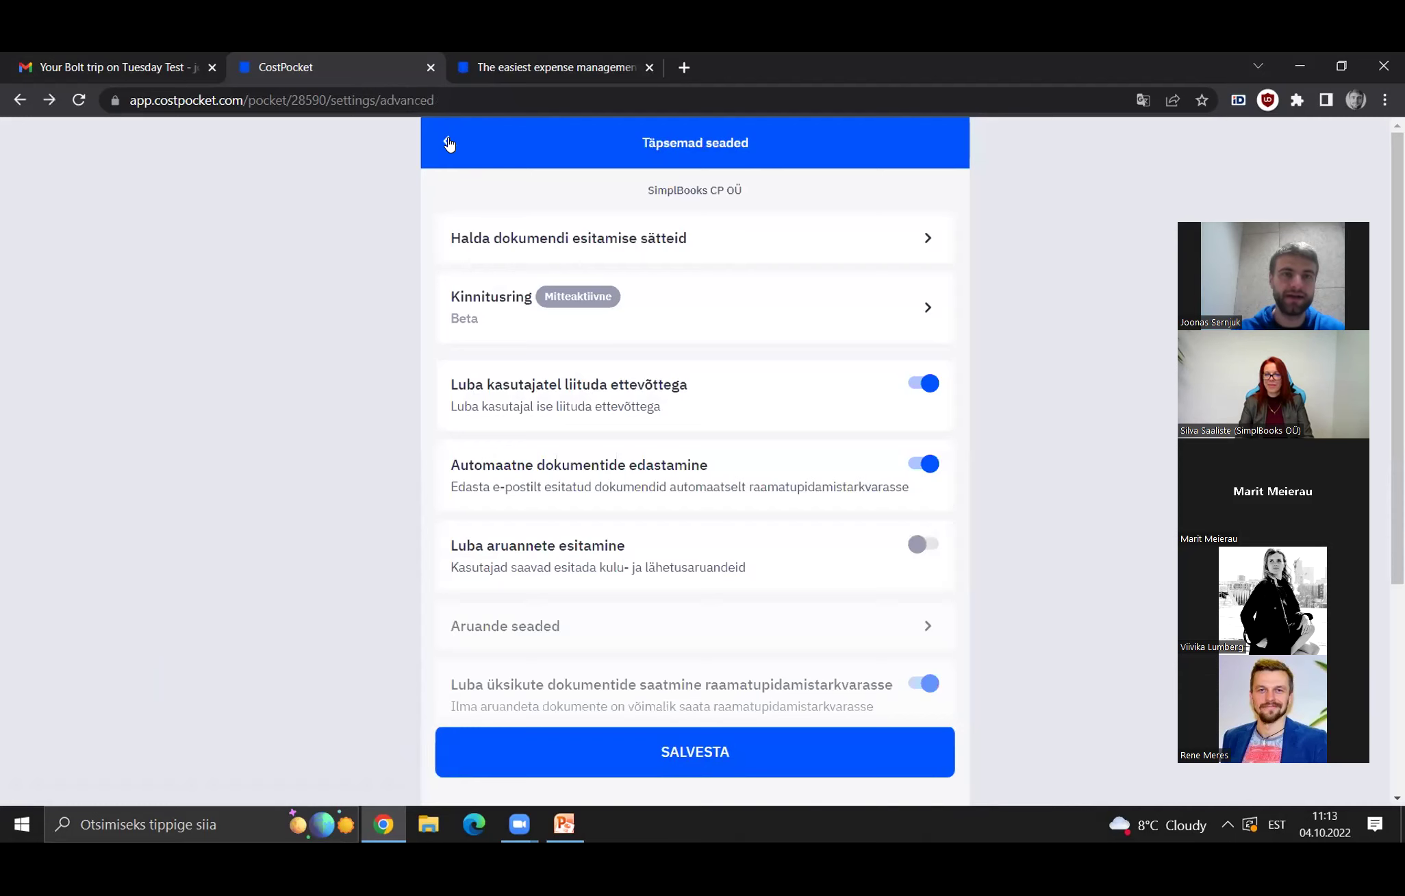
pyautogui.click(449, 142)
pyautogui.click(449, 143)
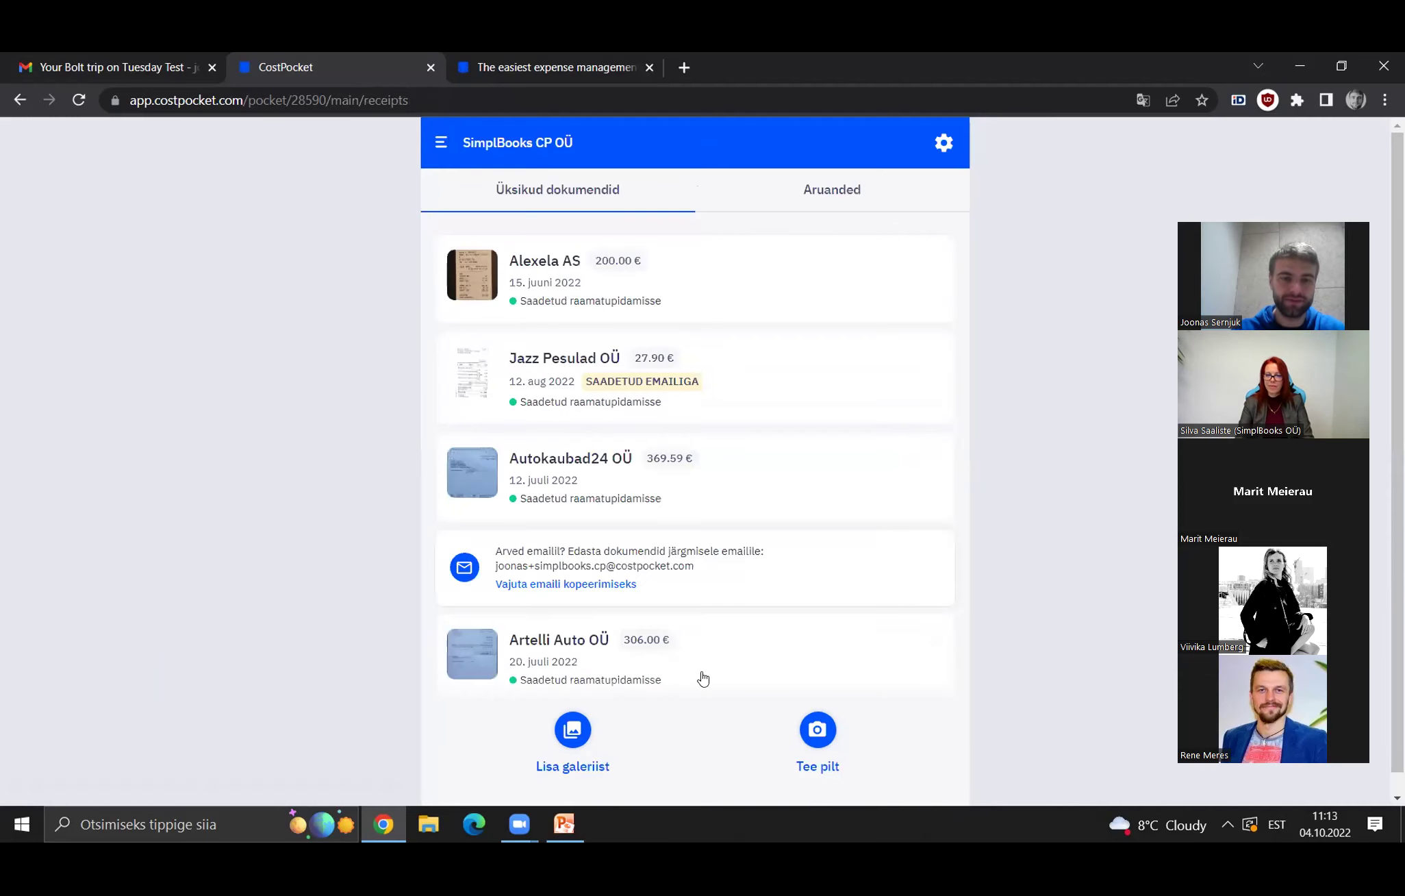
# Upload As Liinirongid.jpg without a report and submit it as Eesti Liinirongid AS, 23.1 EUR
pyautogui.click(575, 731)
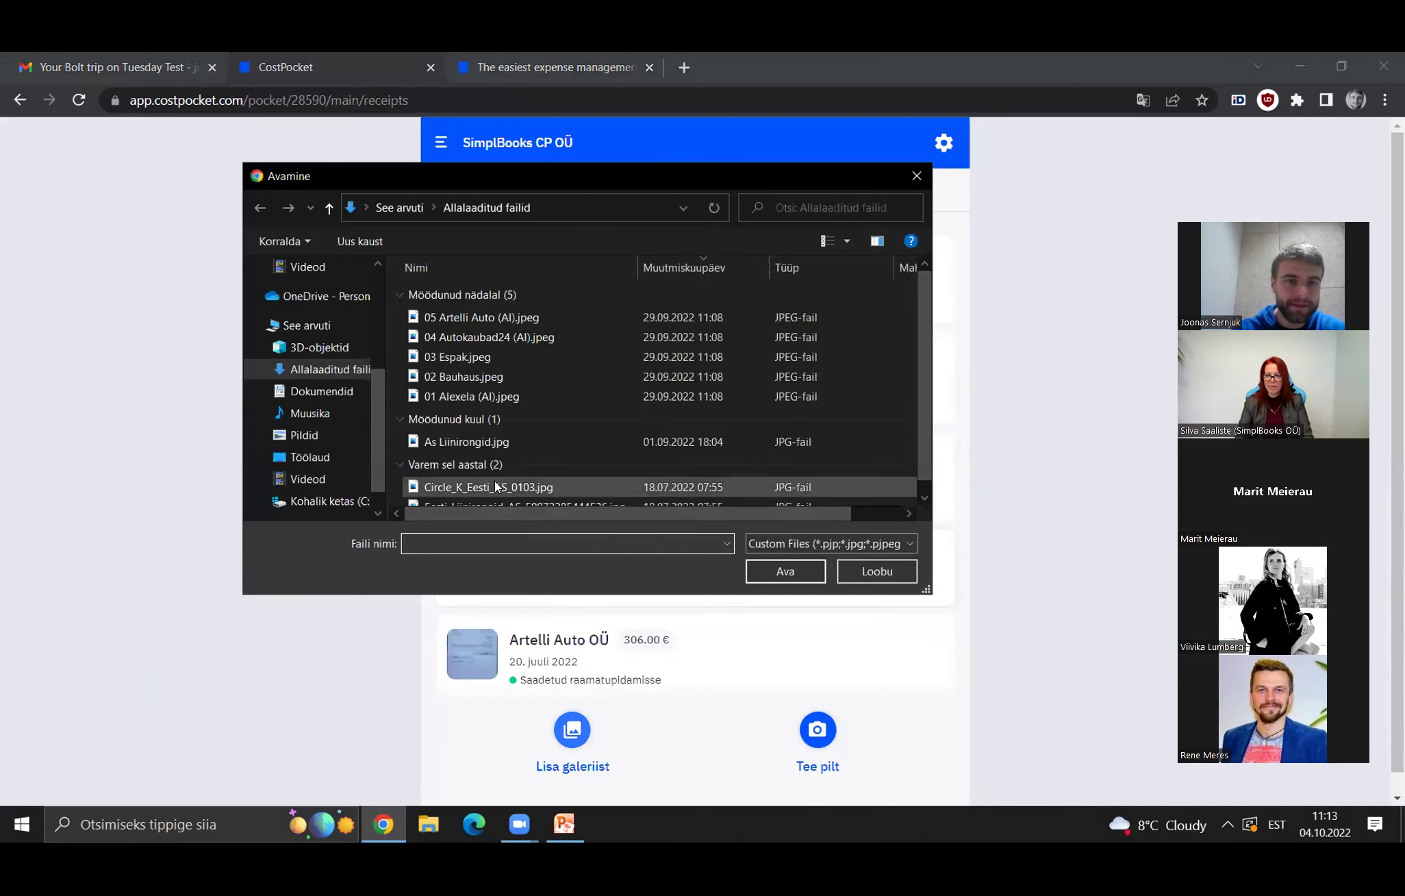
pyautogui.click(487, 444)
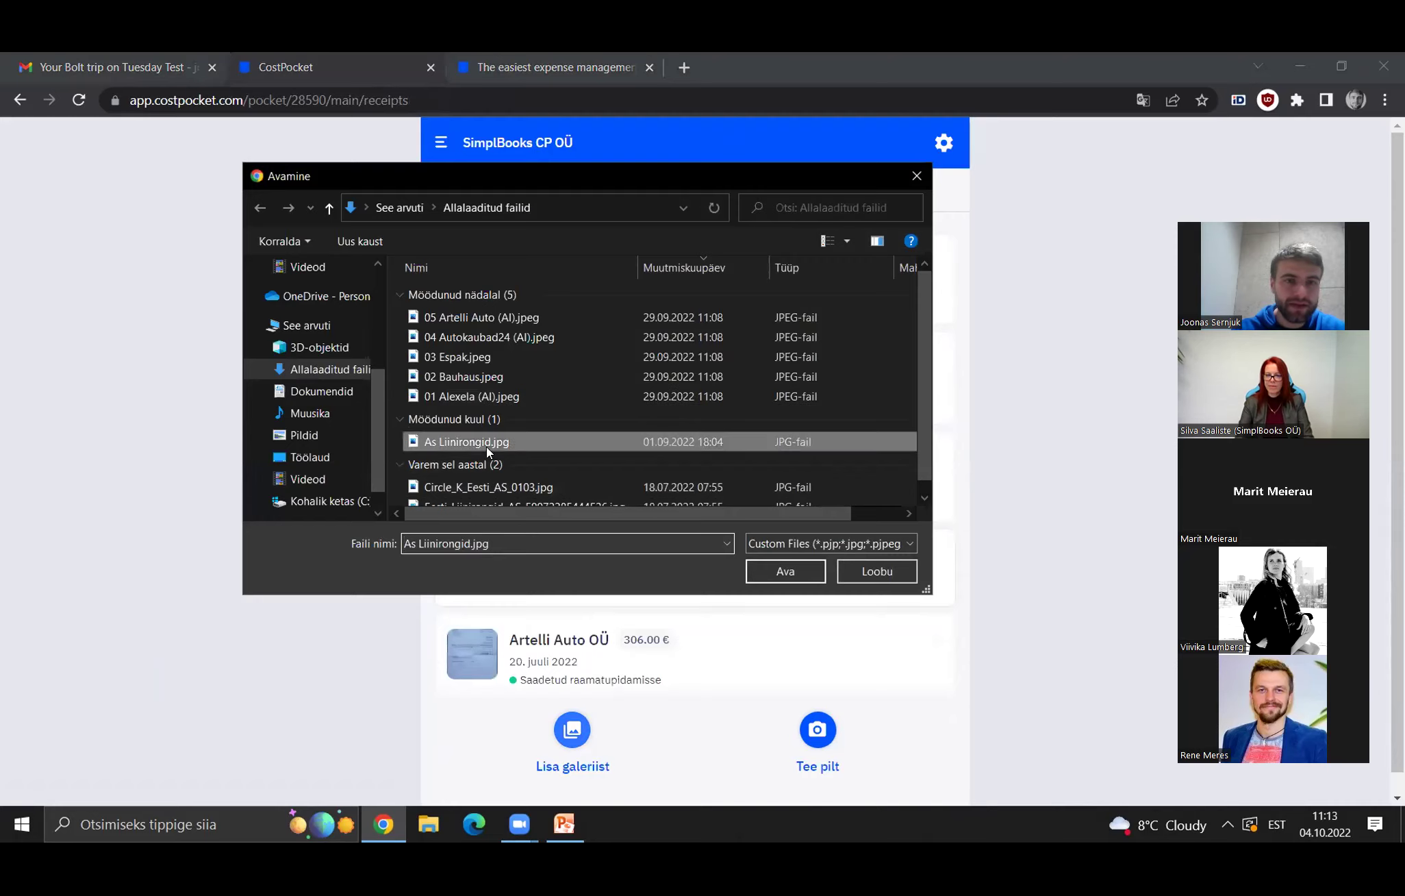
pyautogui.click(785, 571)
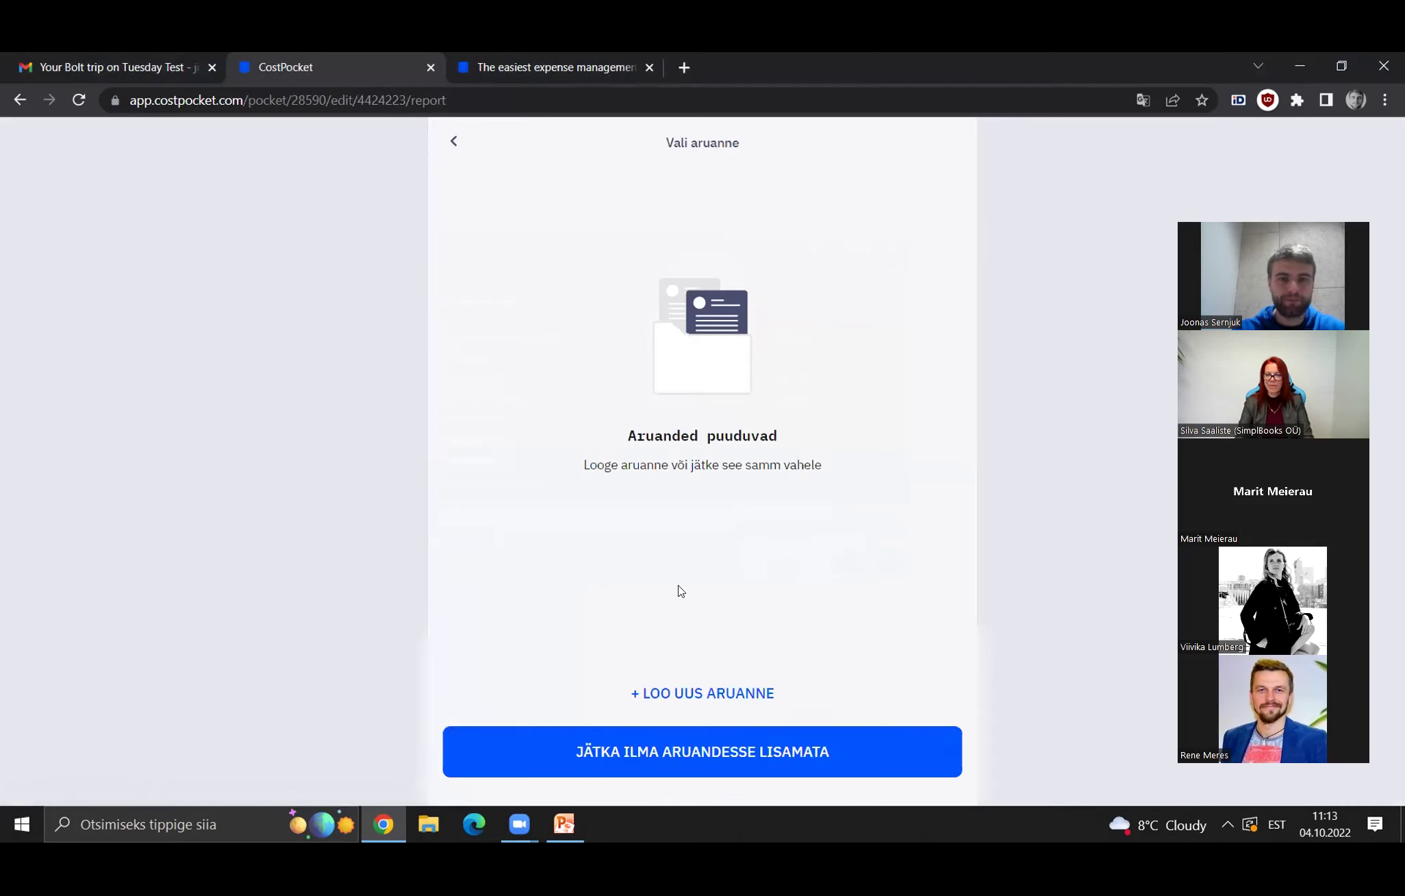
pyautogui.click(693, 760)
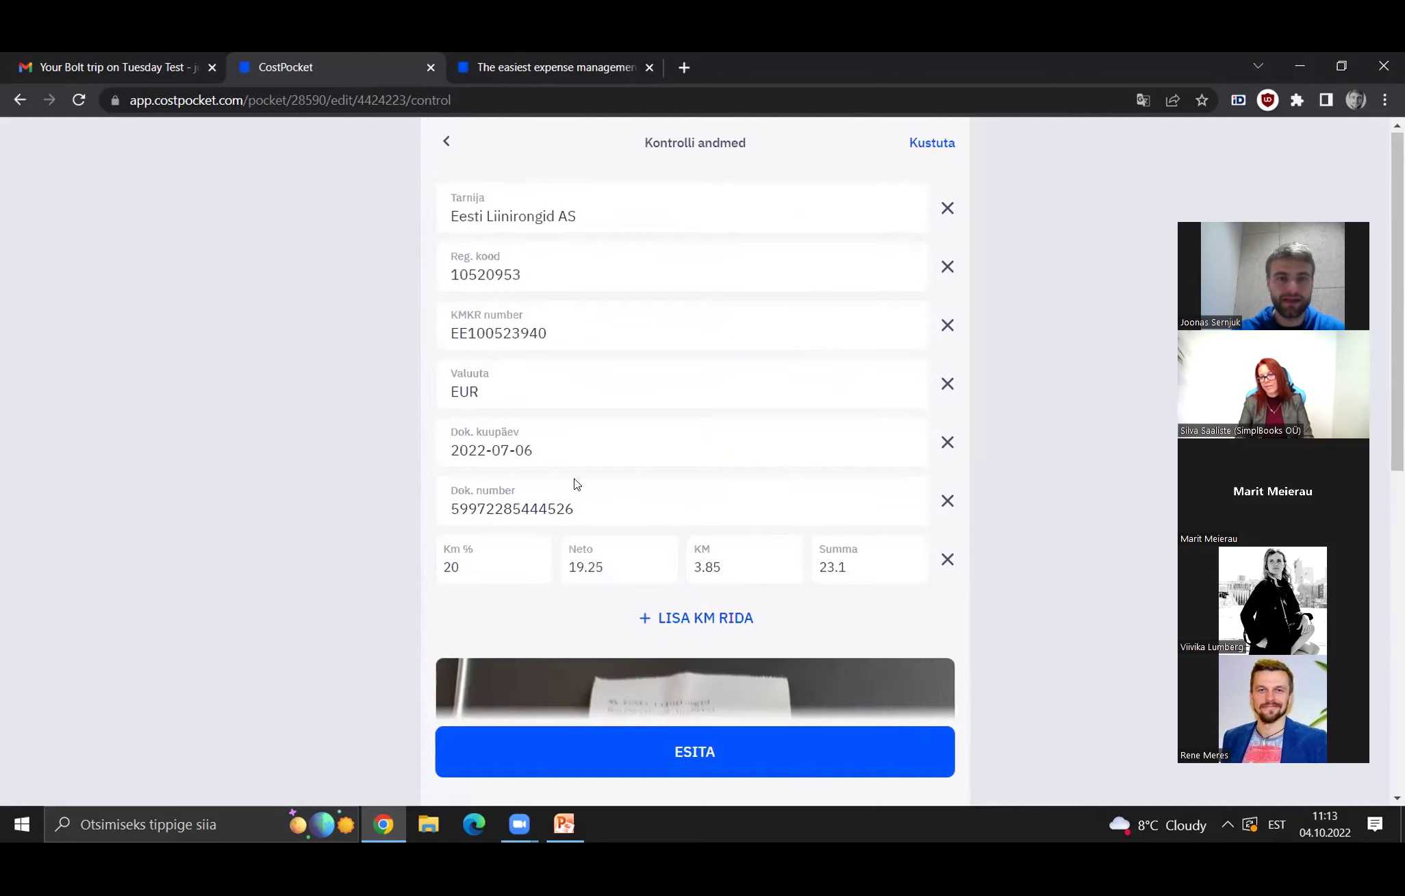
pyautogui.scroll(-10, 591, 501)
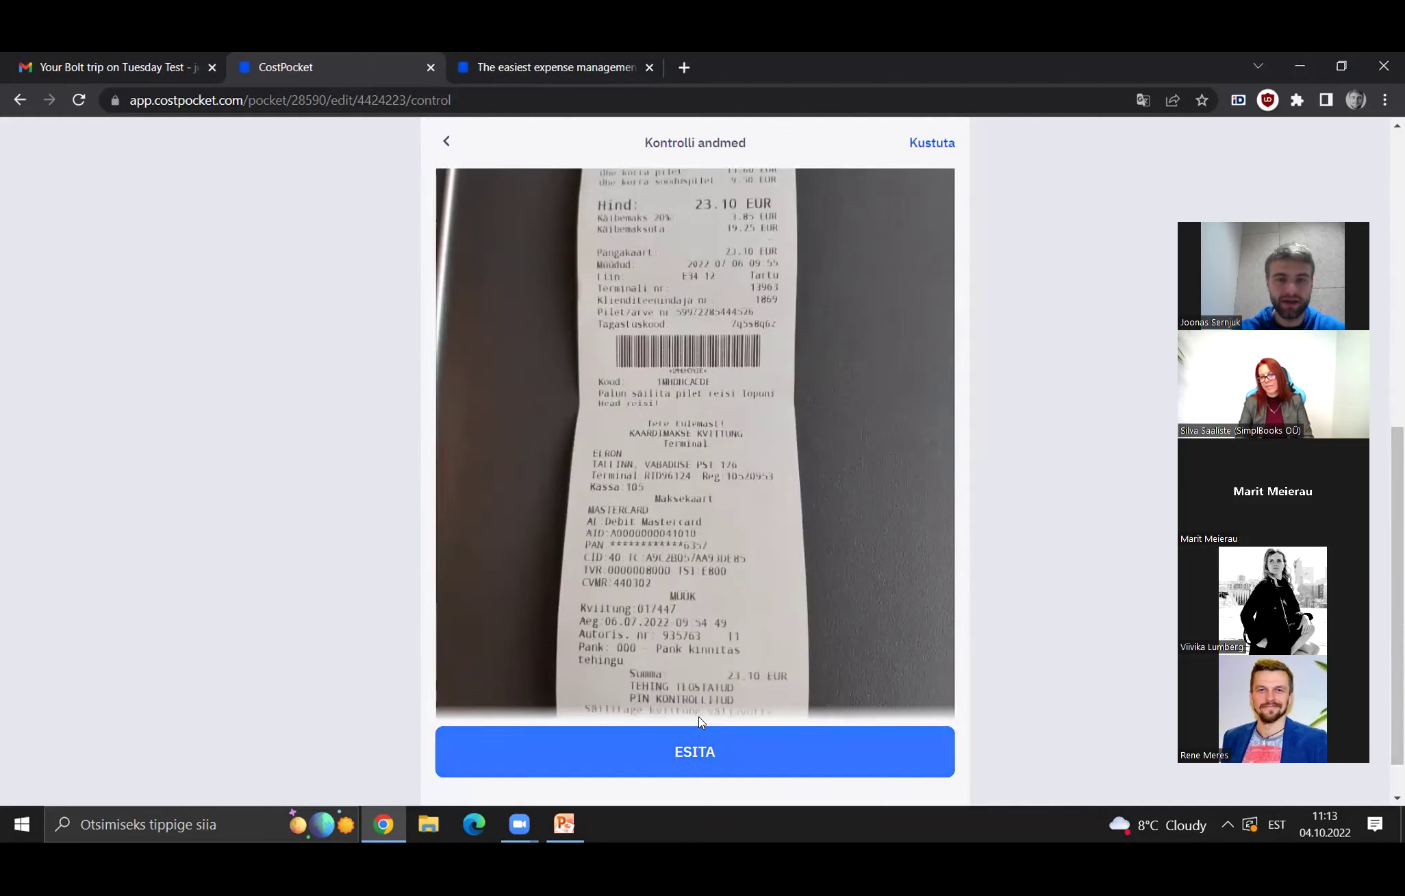
pyautogui.click(700, 727)
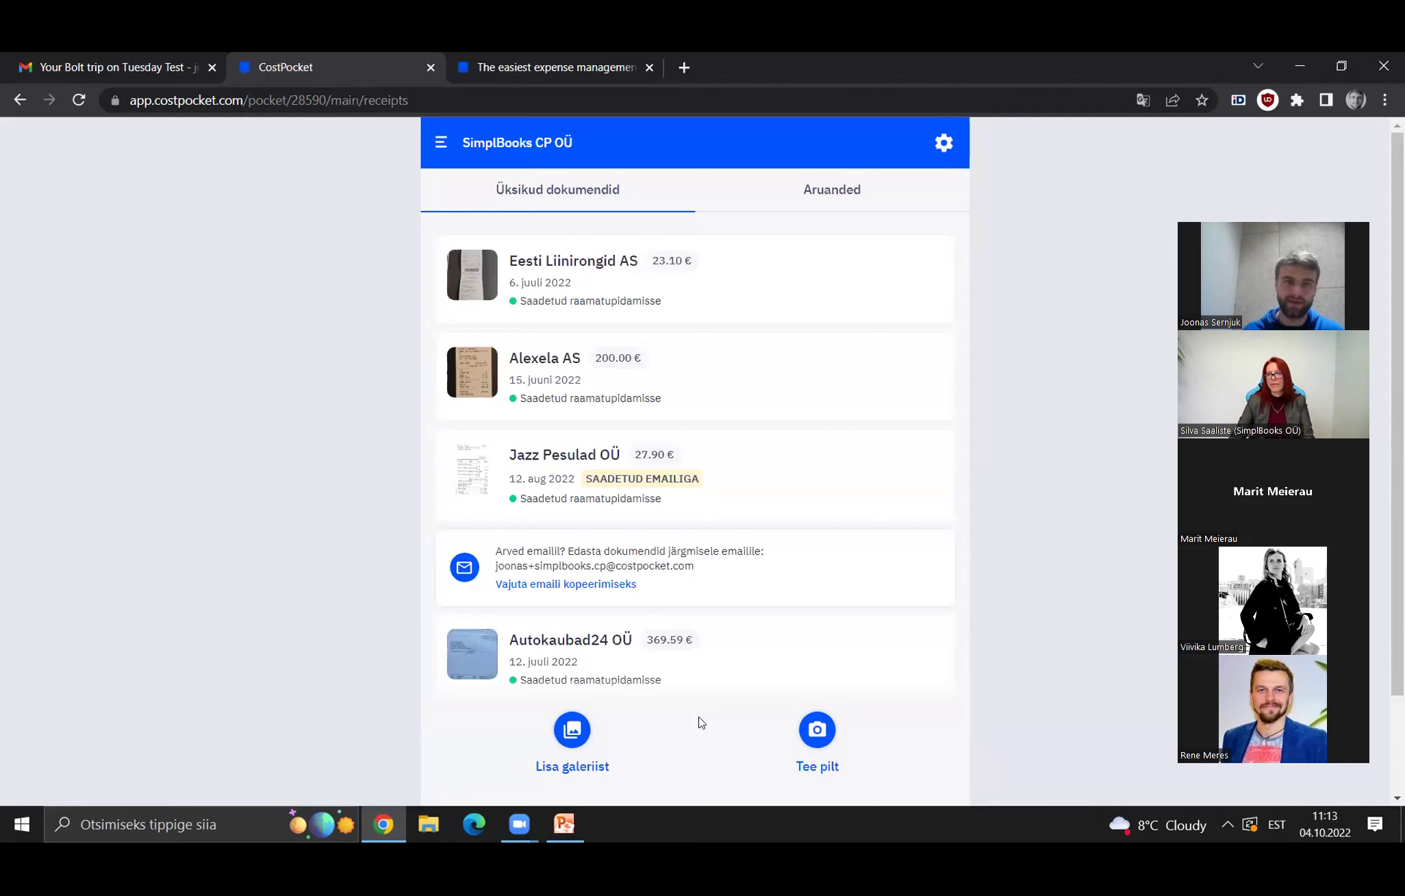
# Turn Ekspressrežiim off in the document submission settings, save, and open Halda kululiike
pyautogui.click(943, 143)
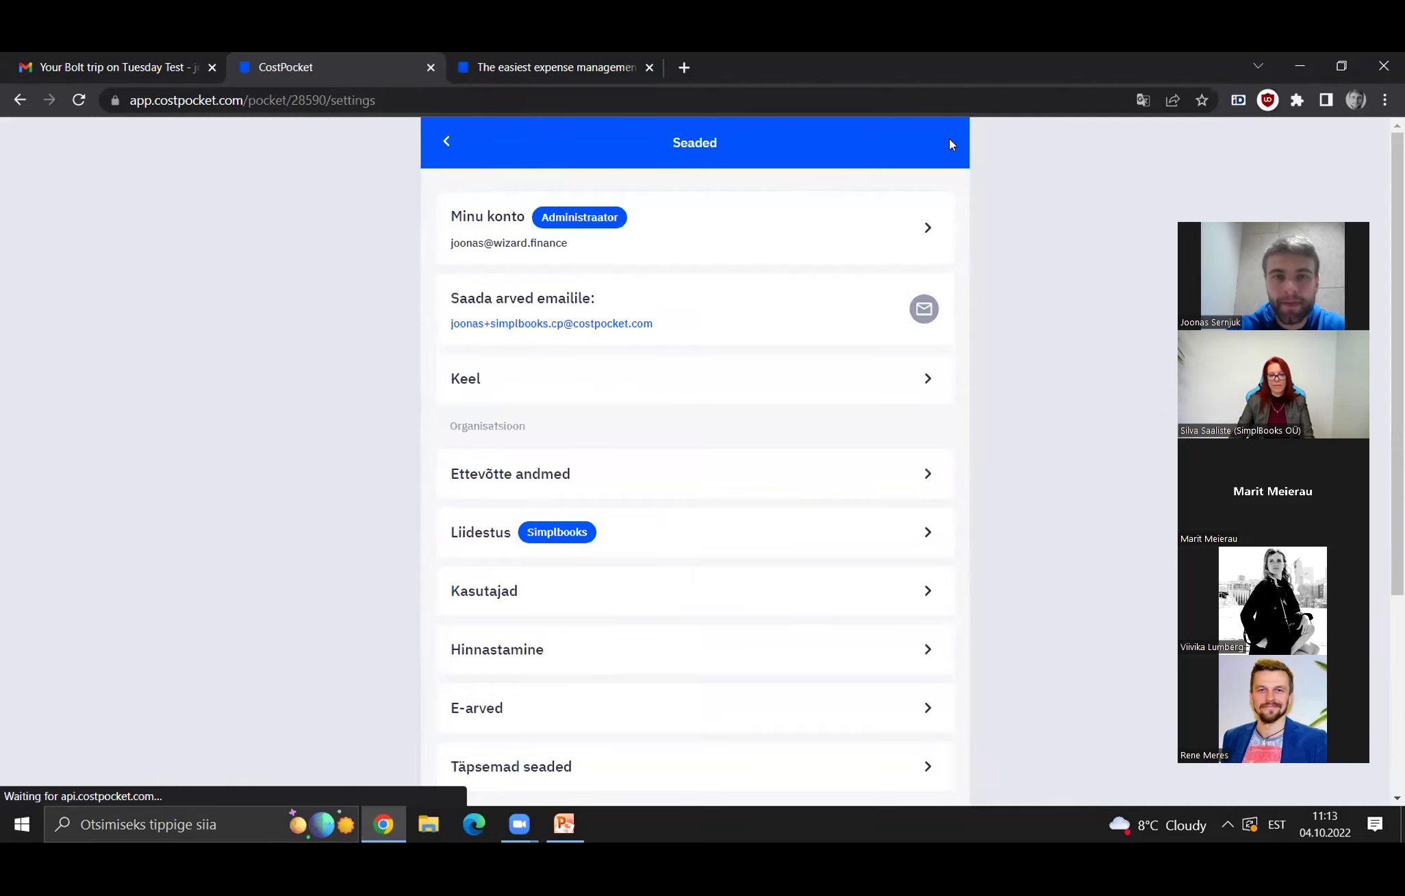
pyautogui.scroll(-2, 609, 593)
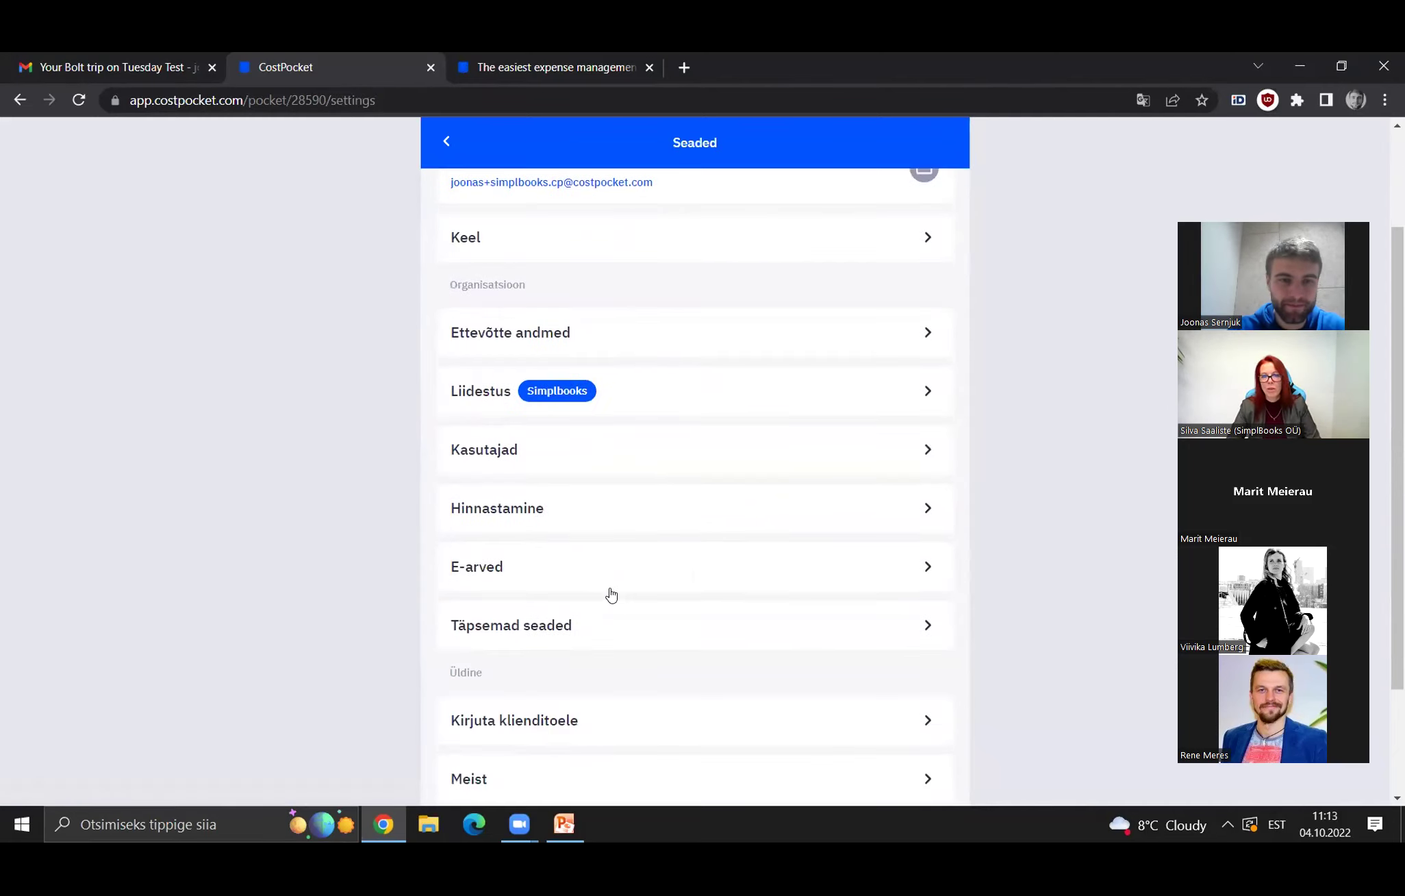
pyautogui.click(563, 626)
pyautogui.click(646, 233)
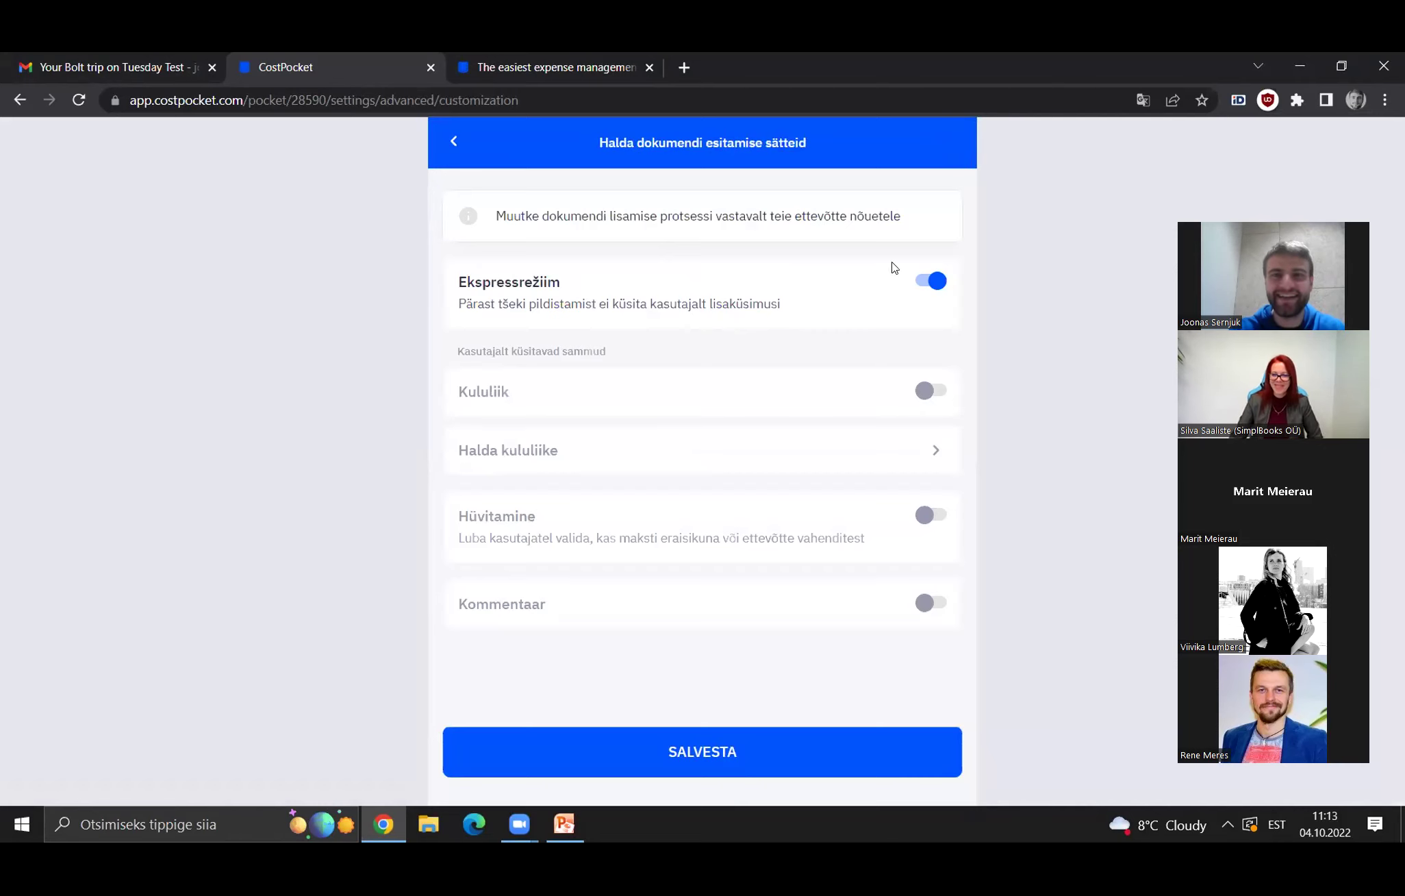
pyautogui.click(930, 280)
pyautogui.click(768, 728)
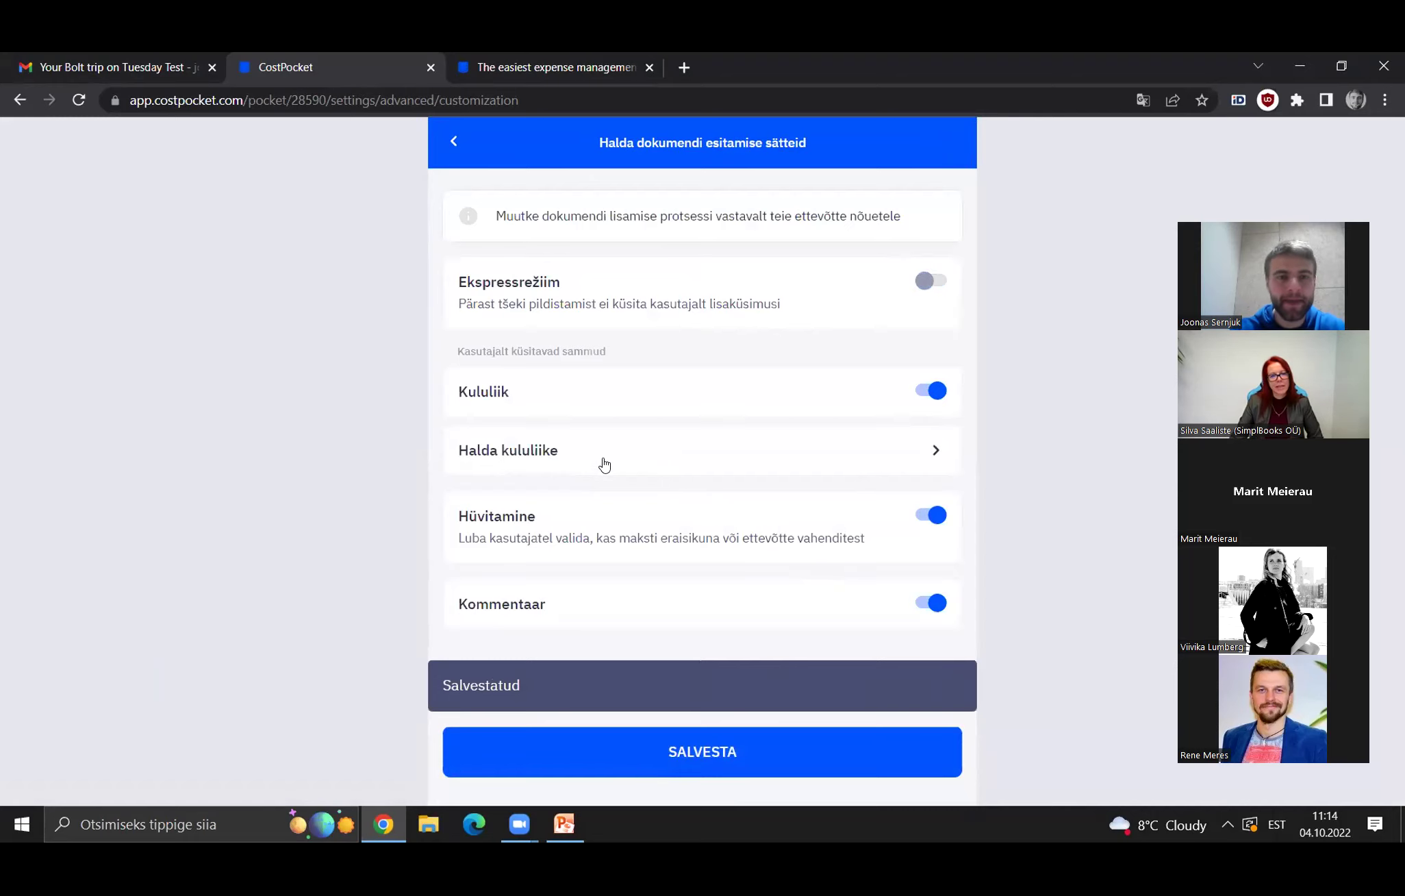
pyautogui.click(548, 461)
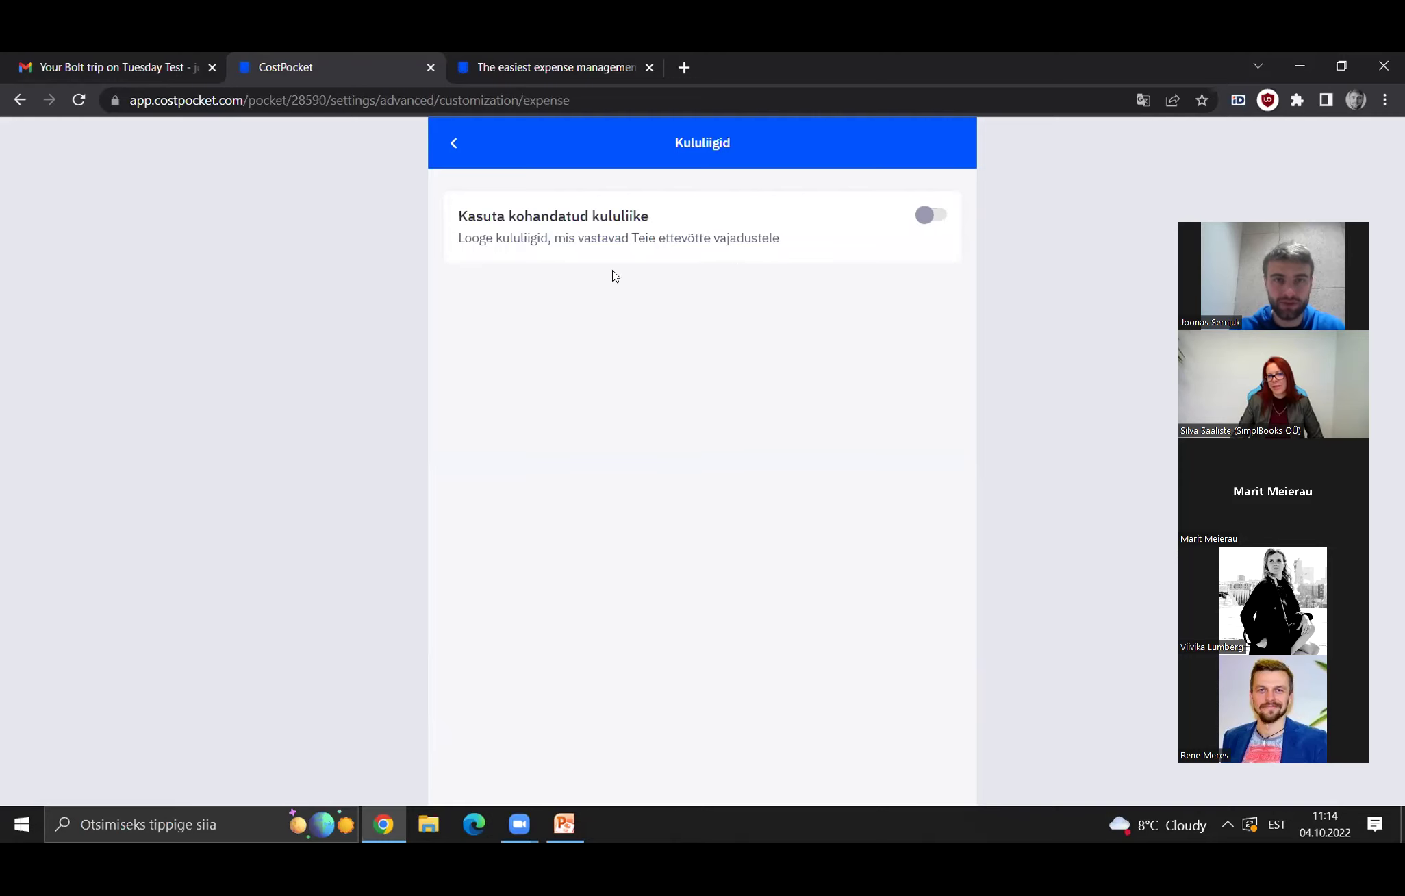
# Switch on Kasuta kohandatud kululiike, rename Sõiduauto to Auto and save, then back out to advanced settings
pyautogui.click(932, 216)
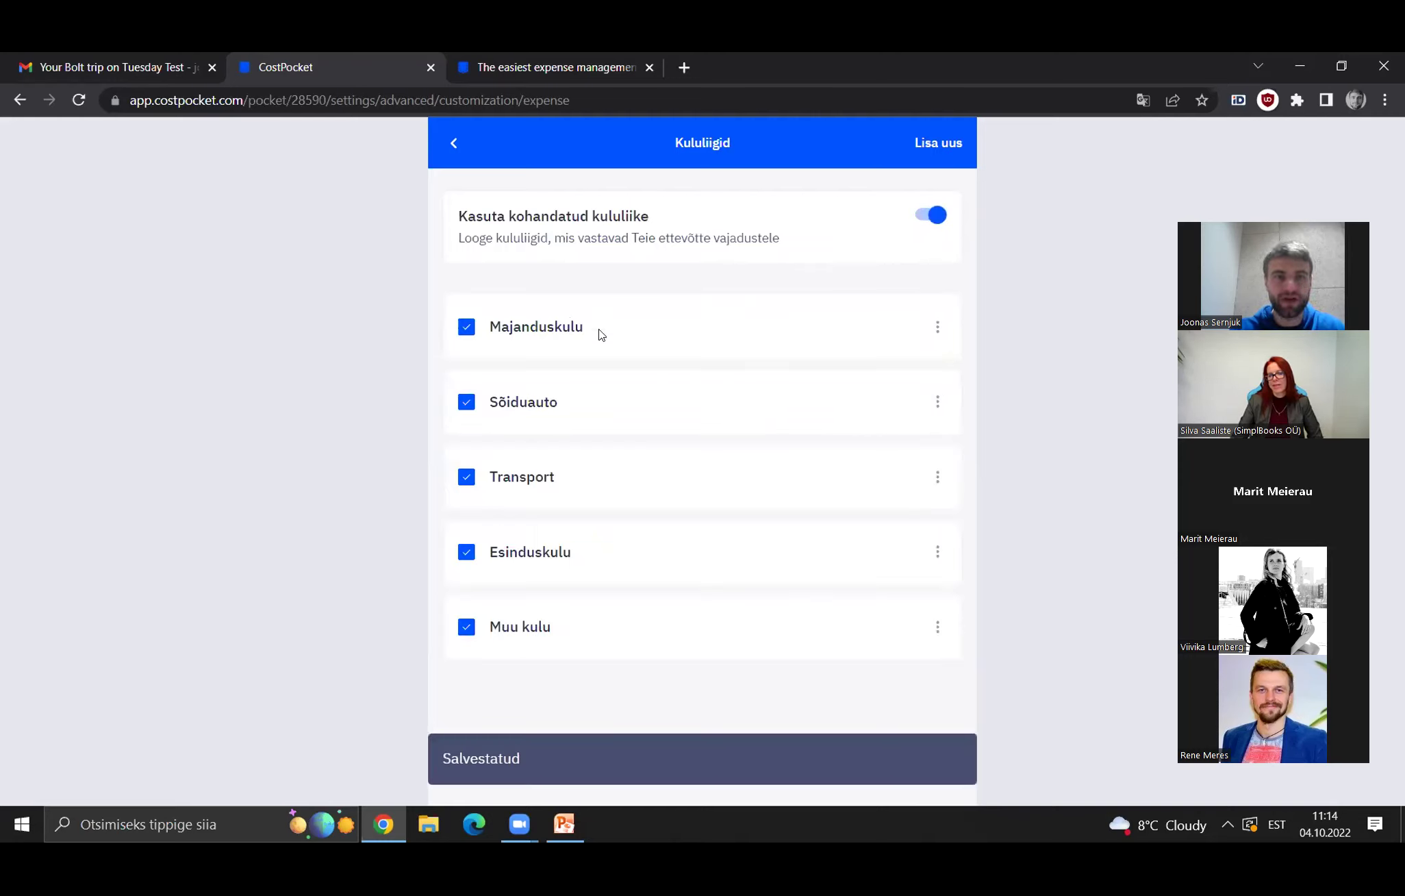
pyautogui.click(936, 402)
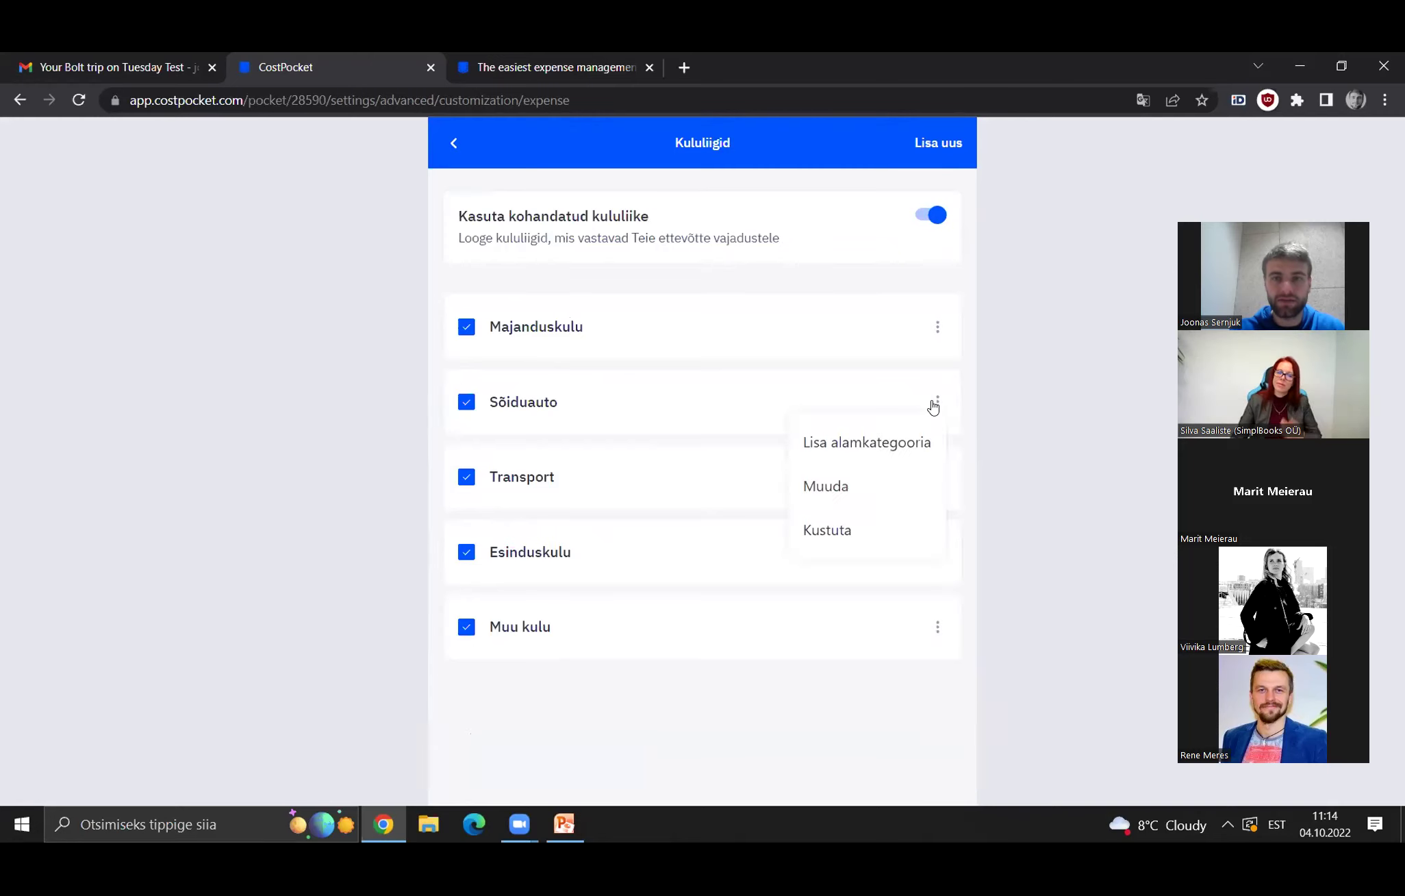
pyautogui.click(852, 486)
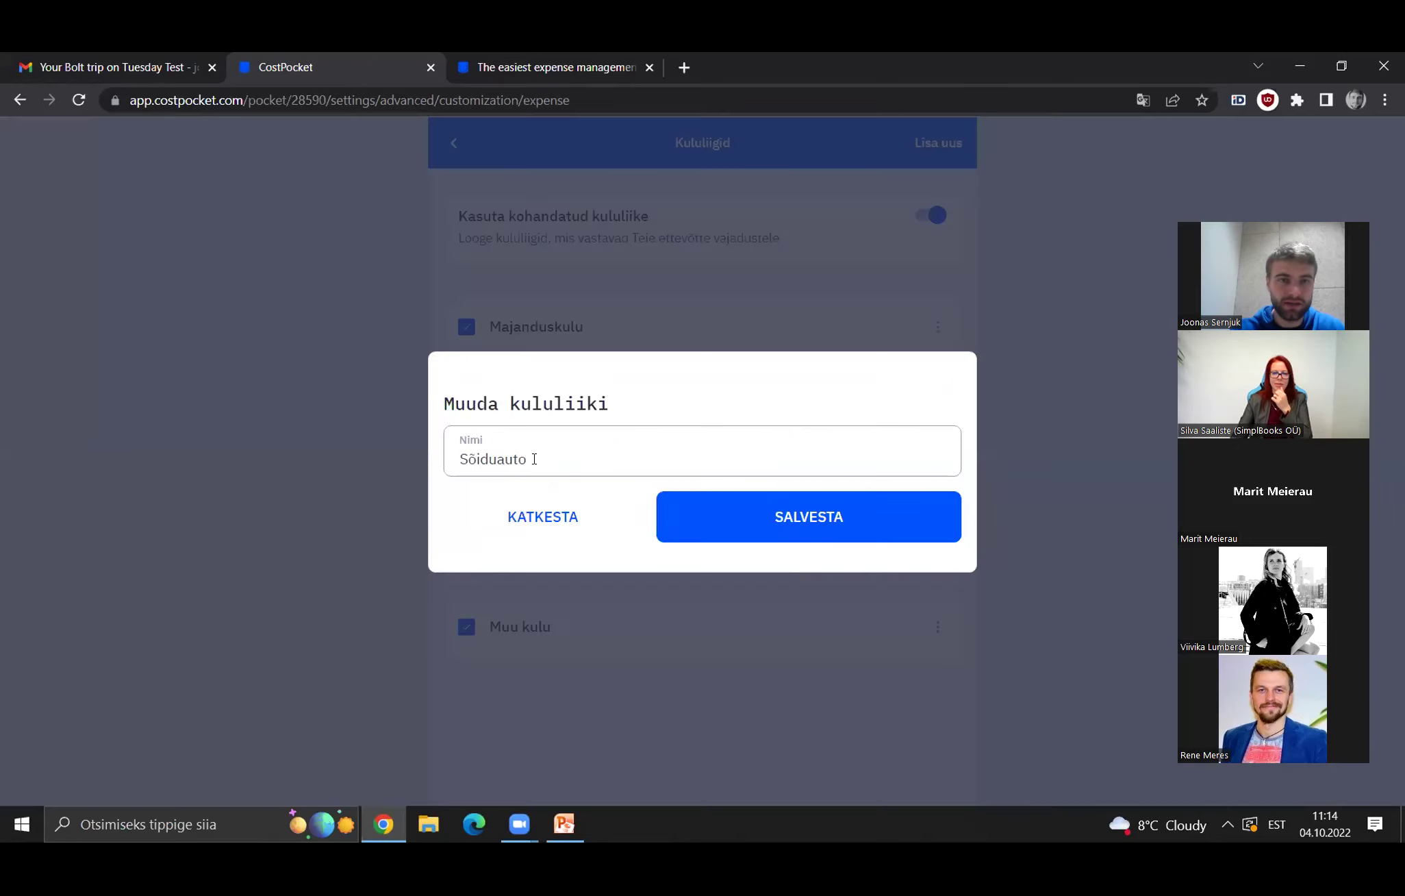
pyautogui.click(499, 460)
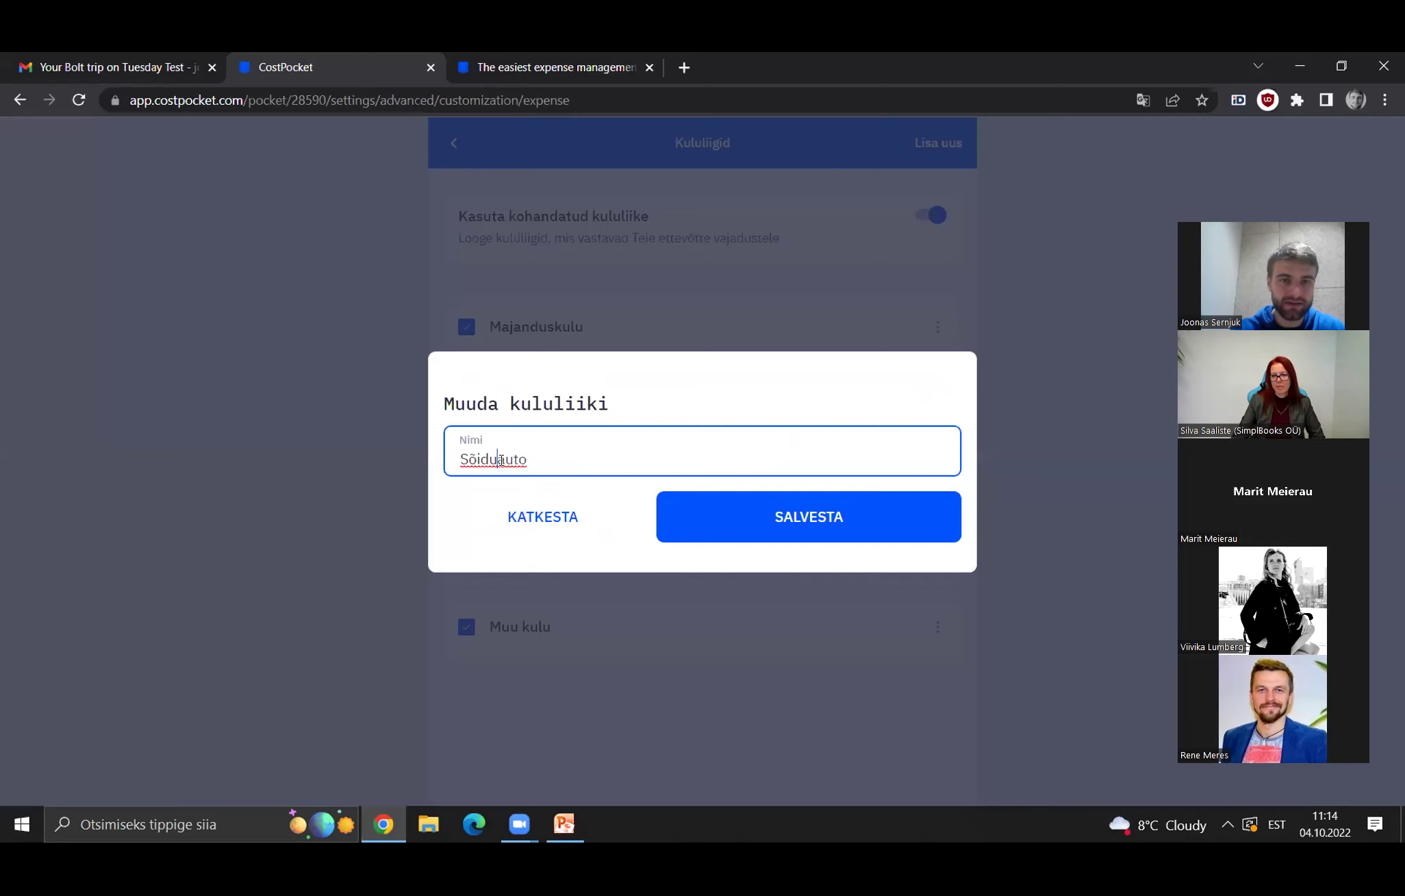
pyautogui.press('BackSpace')
pyautogui.press('BackSpace')
pyautogui.press('BackSpace')
pyautogui.press('BackSpace')
pyautogui.press('BackSpace')
pyautogui.press('BackSpace')
pyautogui.write('A')
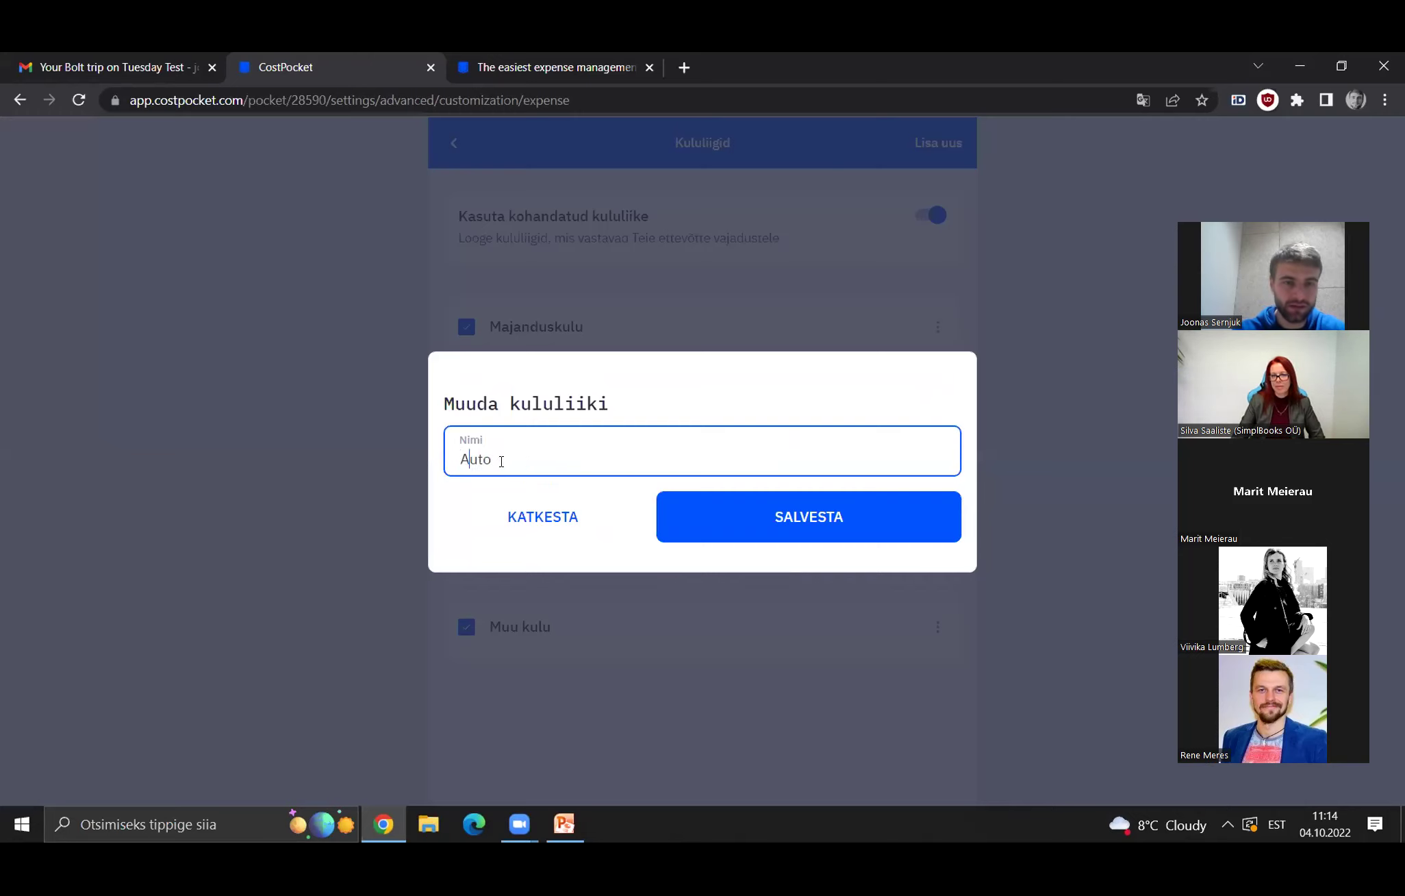
pyautogui.click(688, 508)
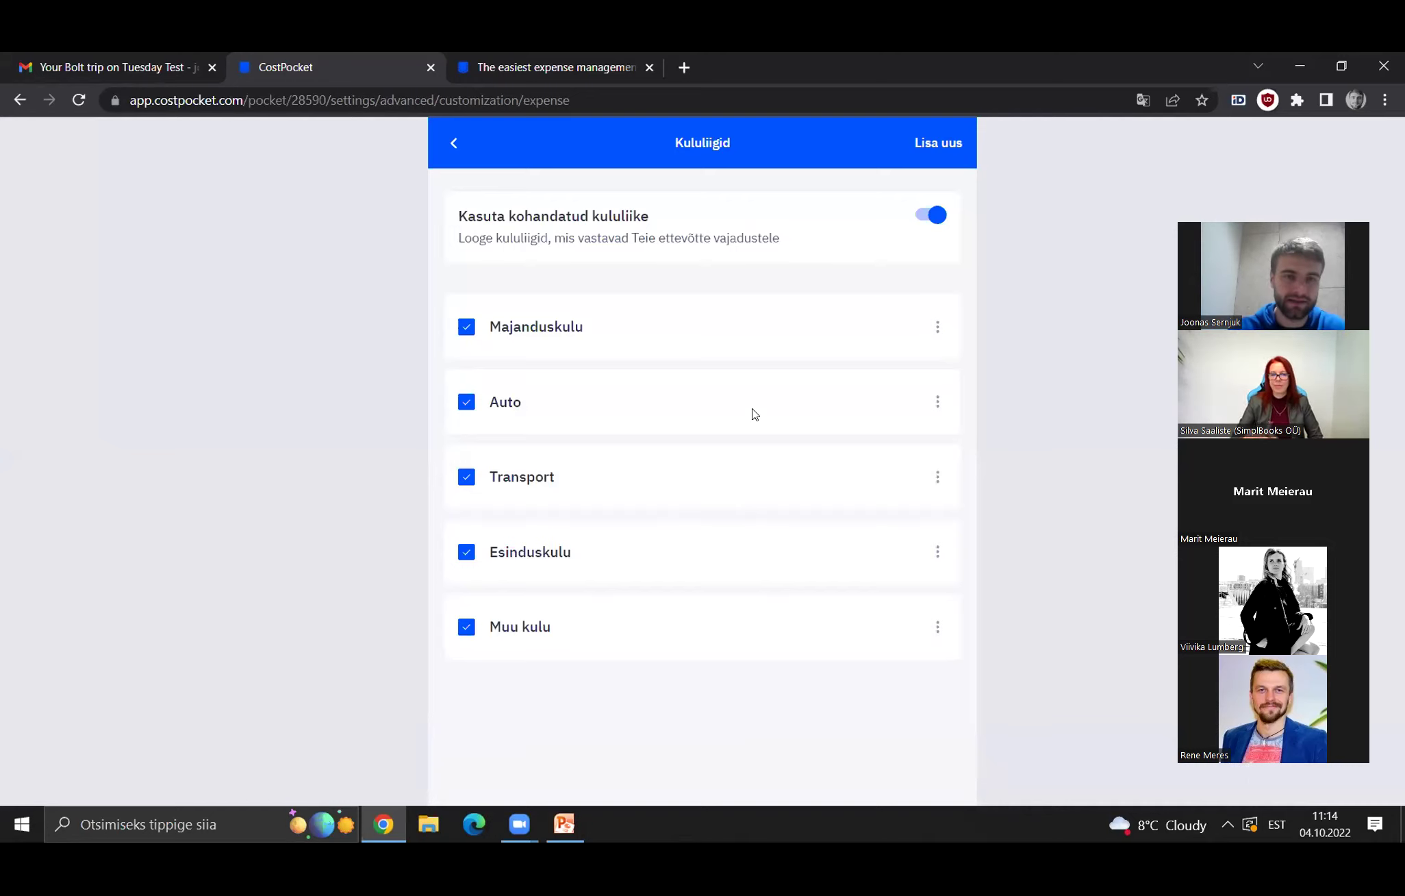
pyautogui.click(453, 143)
pyautogui.click(452, 145)
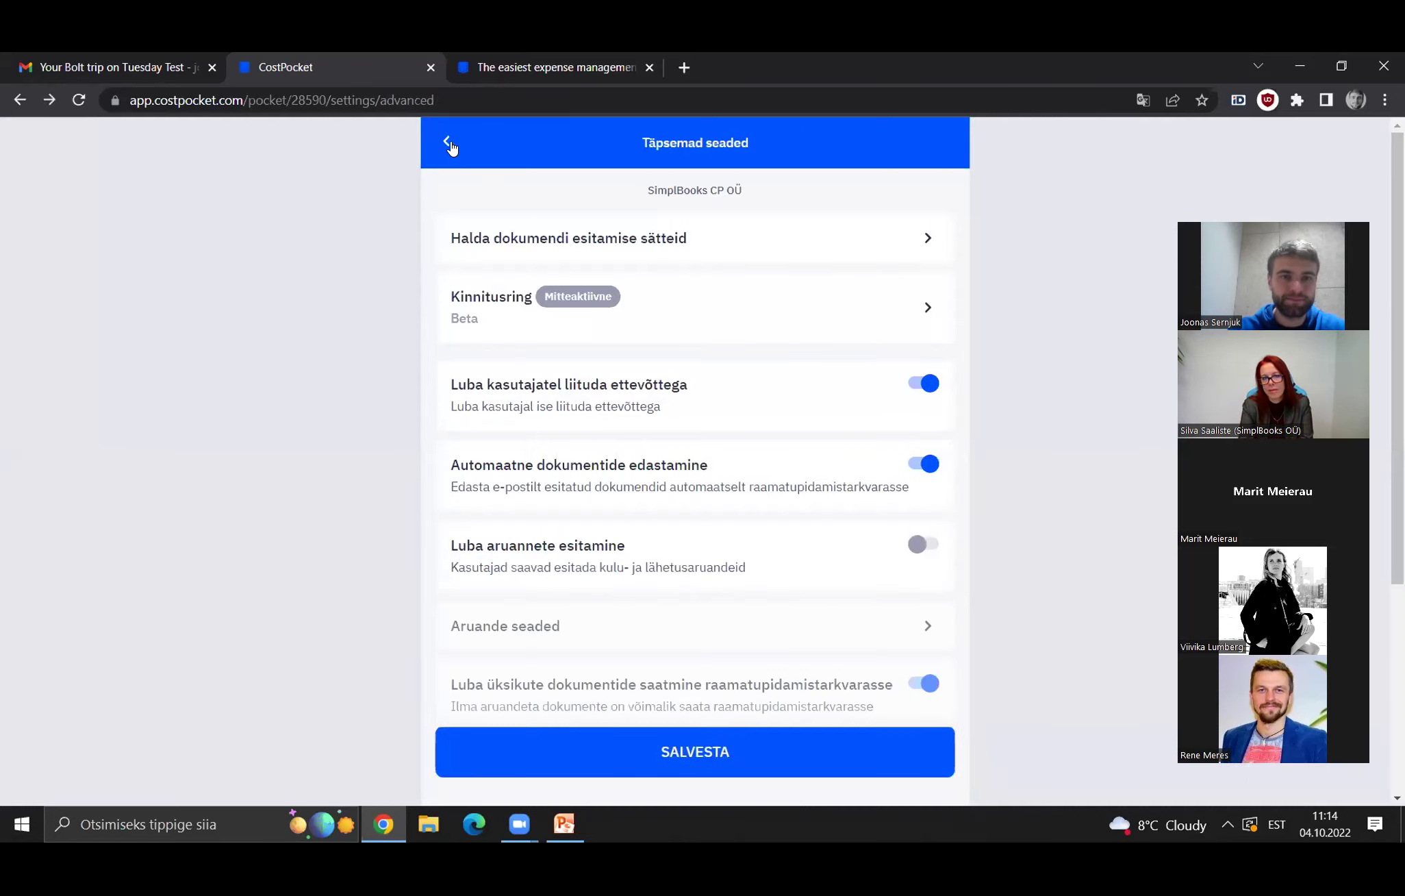
# Turn Kasuta kohandatud kululiike off on the expense types page, then back out to advanced settings
pyautogui.click(541, 238)
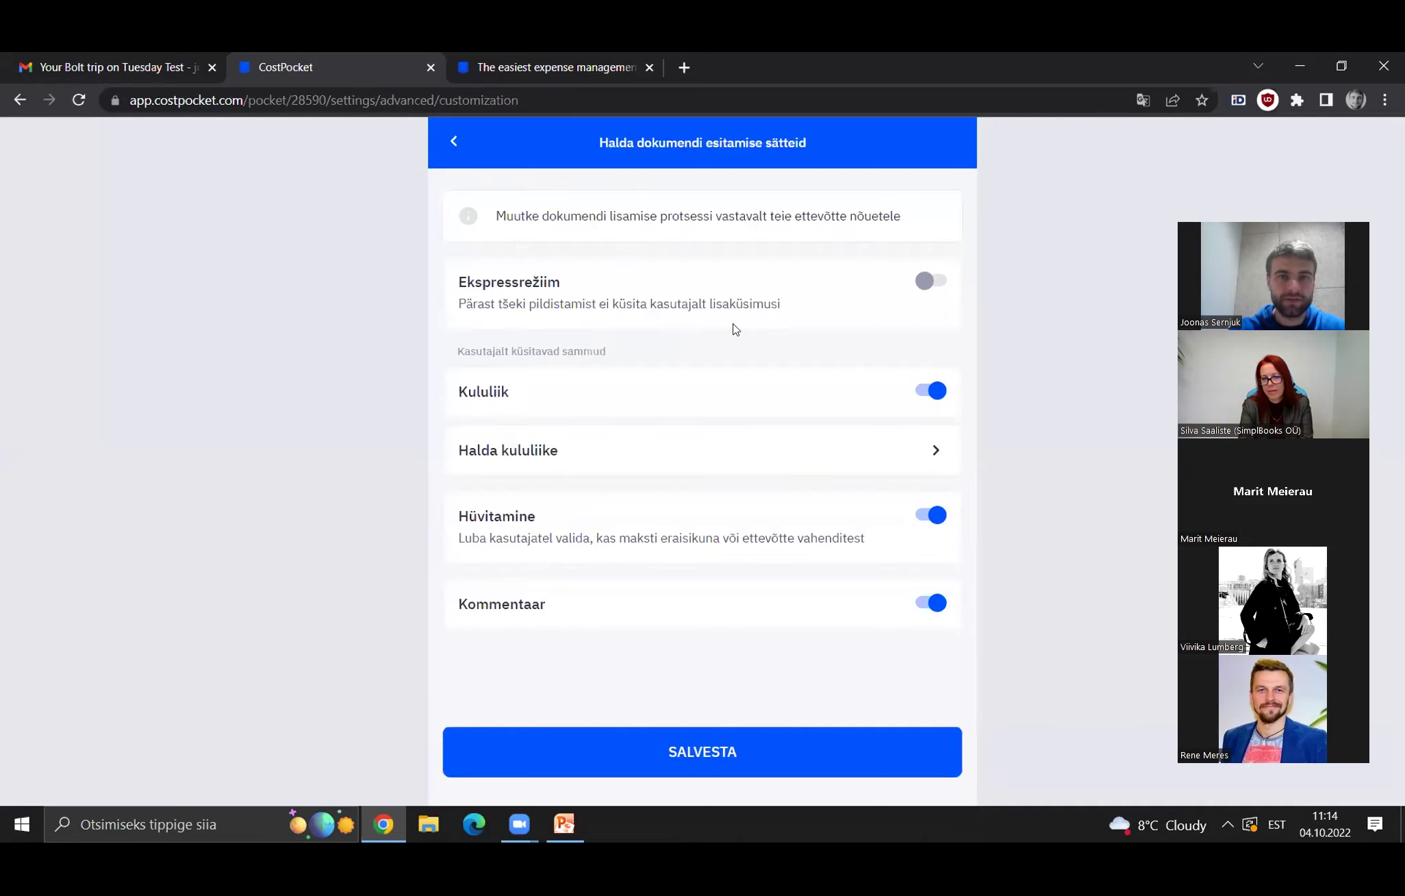
pyautogui.click(685, 444)
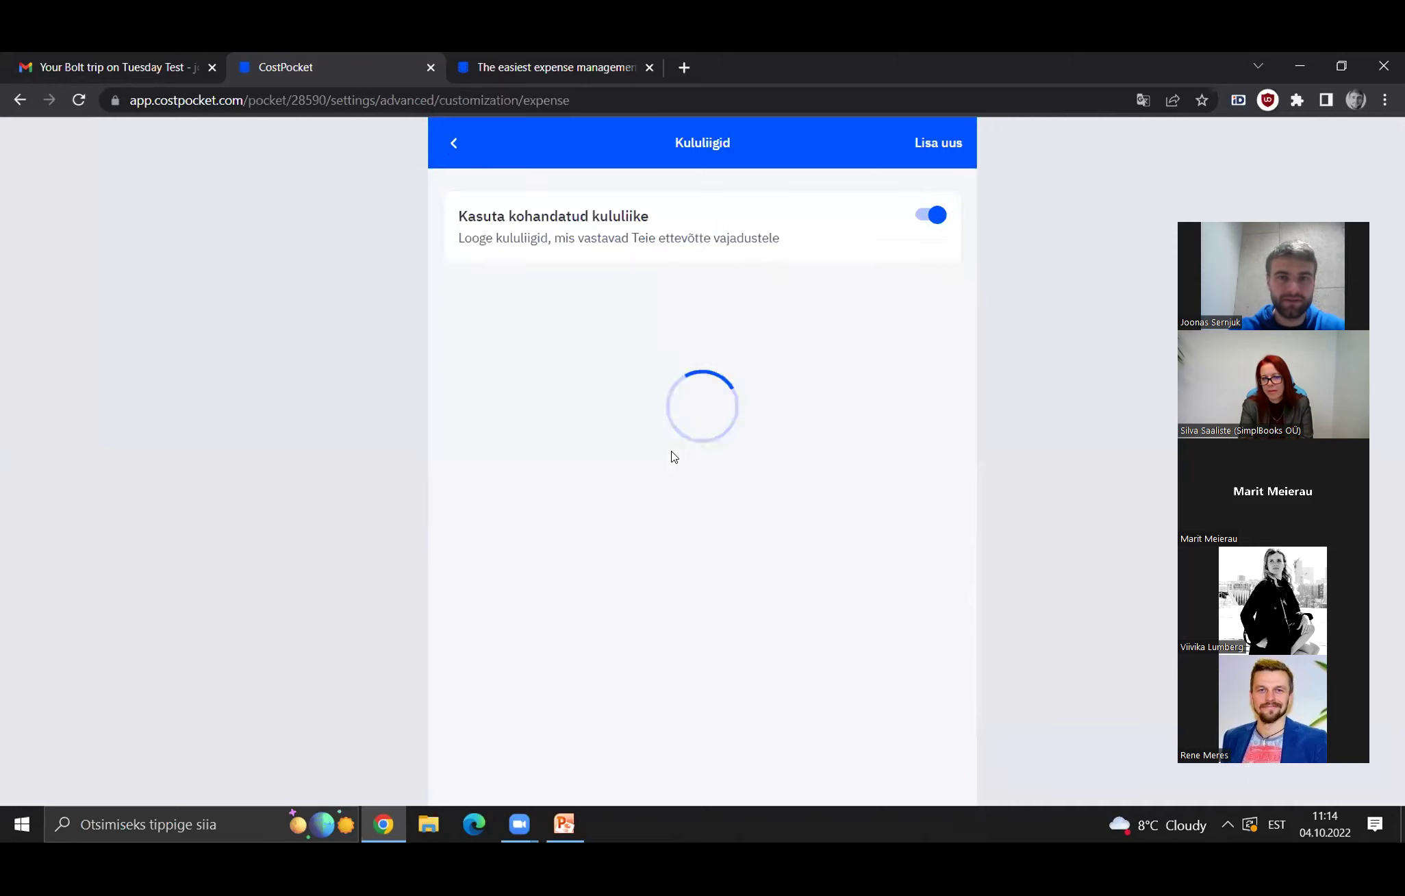
pyautogui.click(915, 212)
pyautogui.click(453, 142)
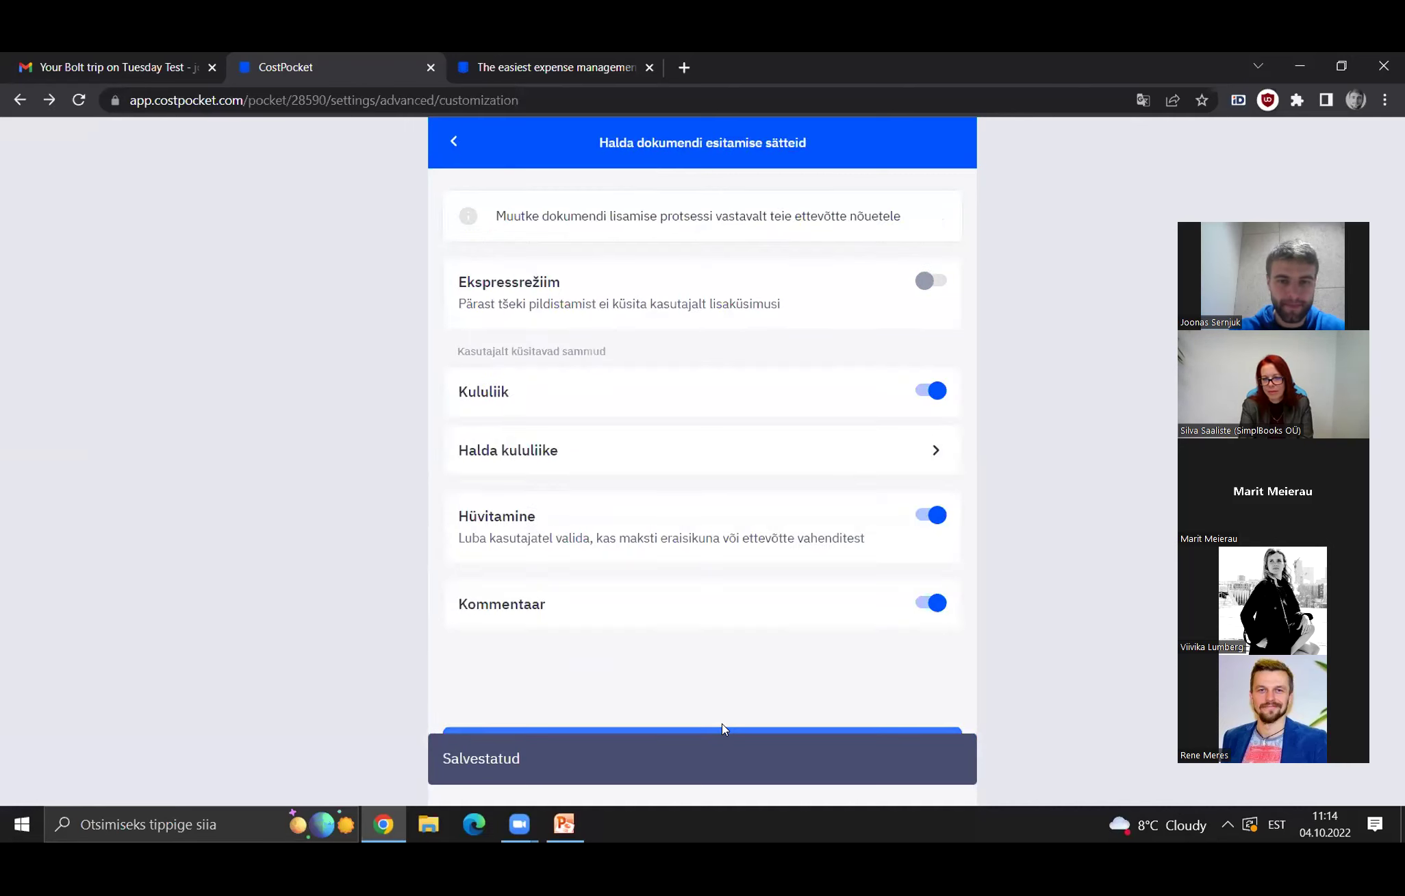
pyautogui.click(455, 143)
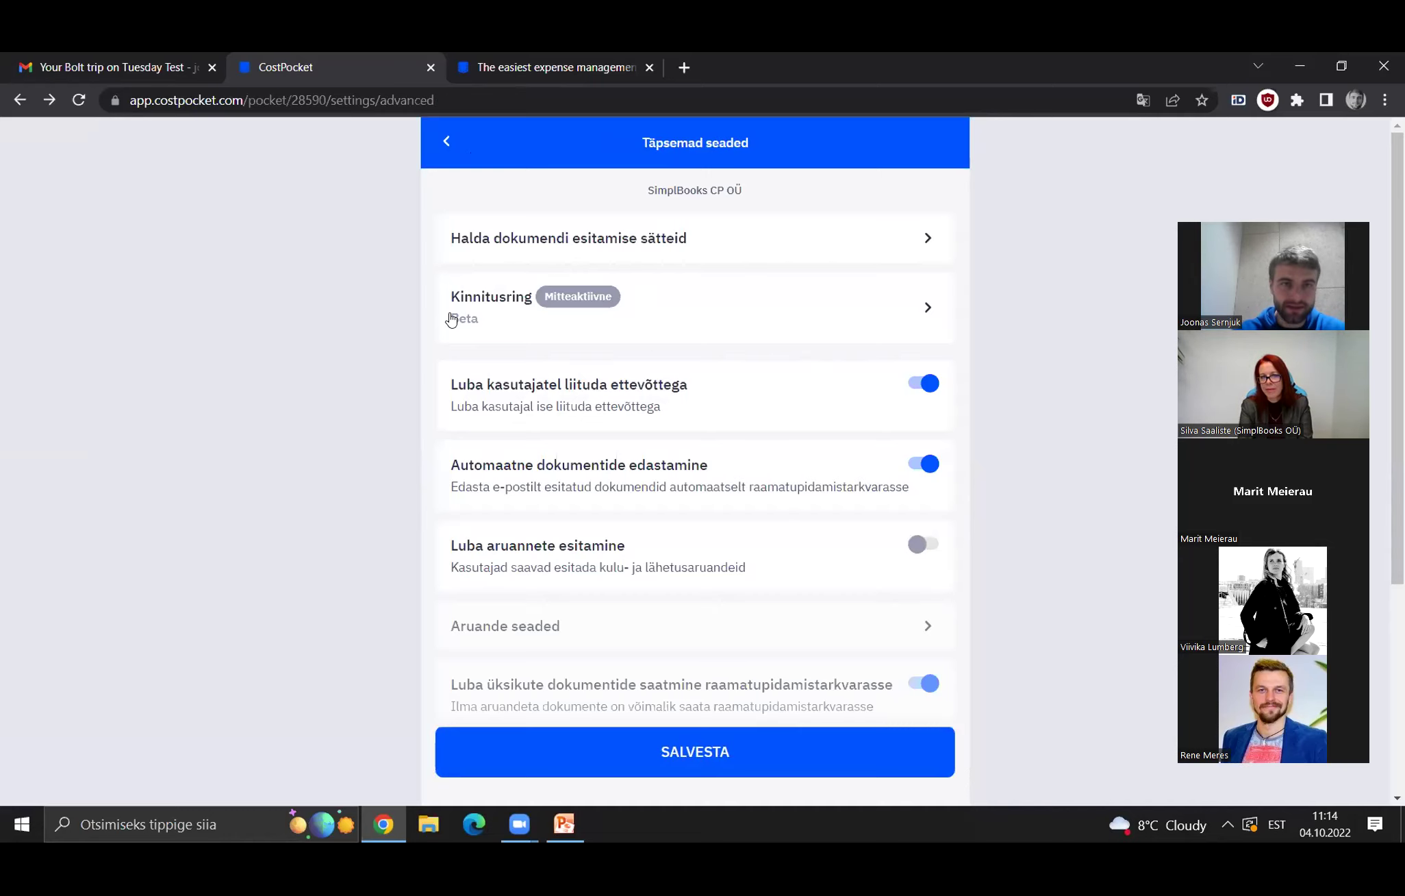
pyautogui.scroll(-1, 594, 354)
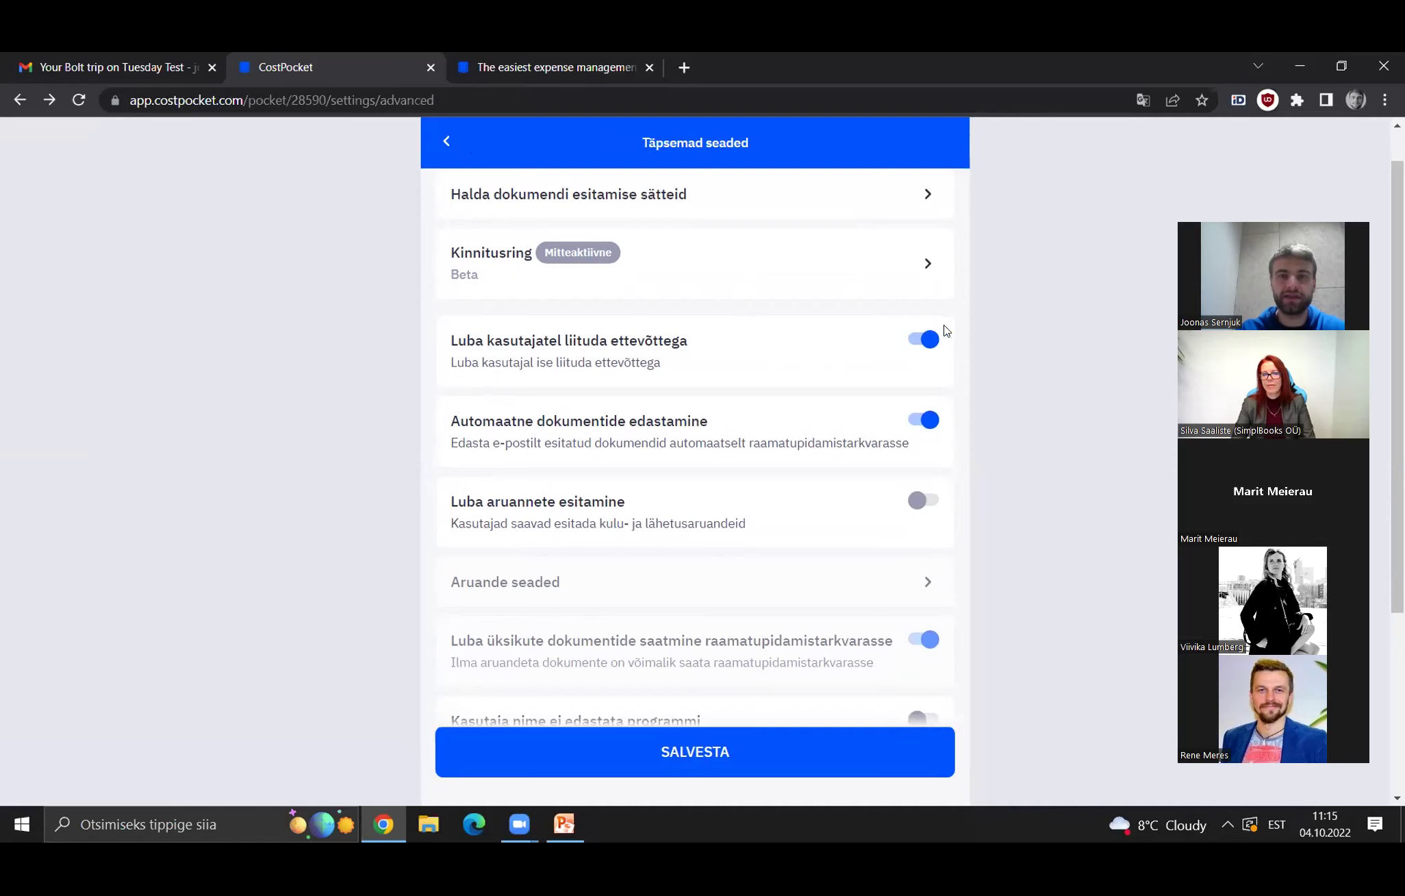
pyautogui.click(925, 341)
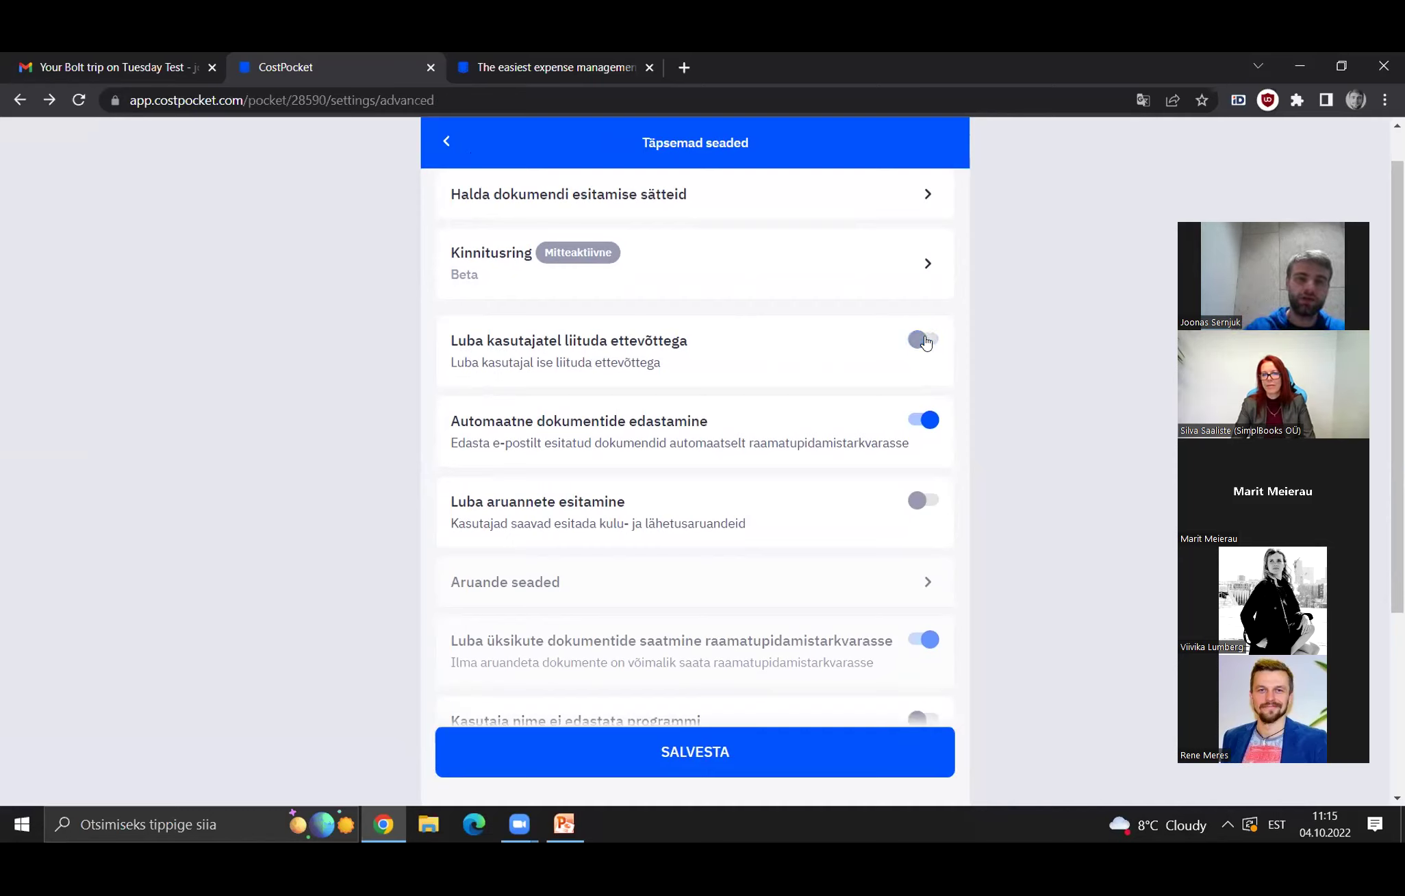
pyautogui.click(925, 340)
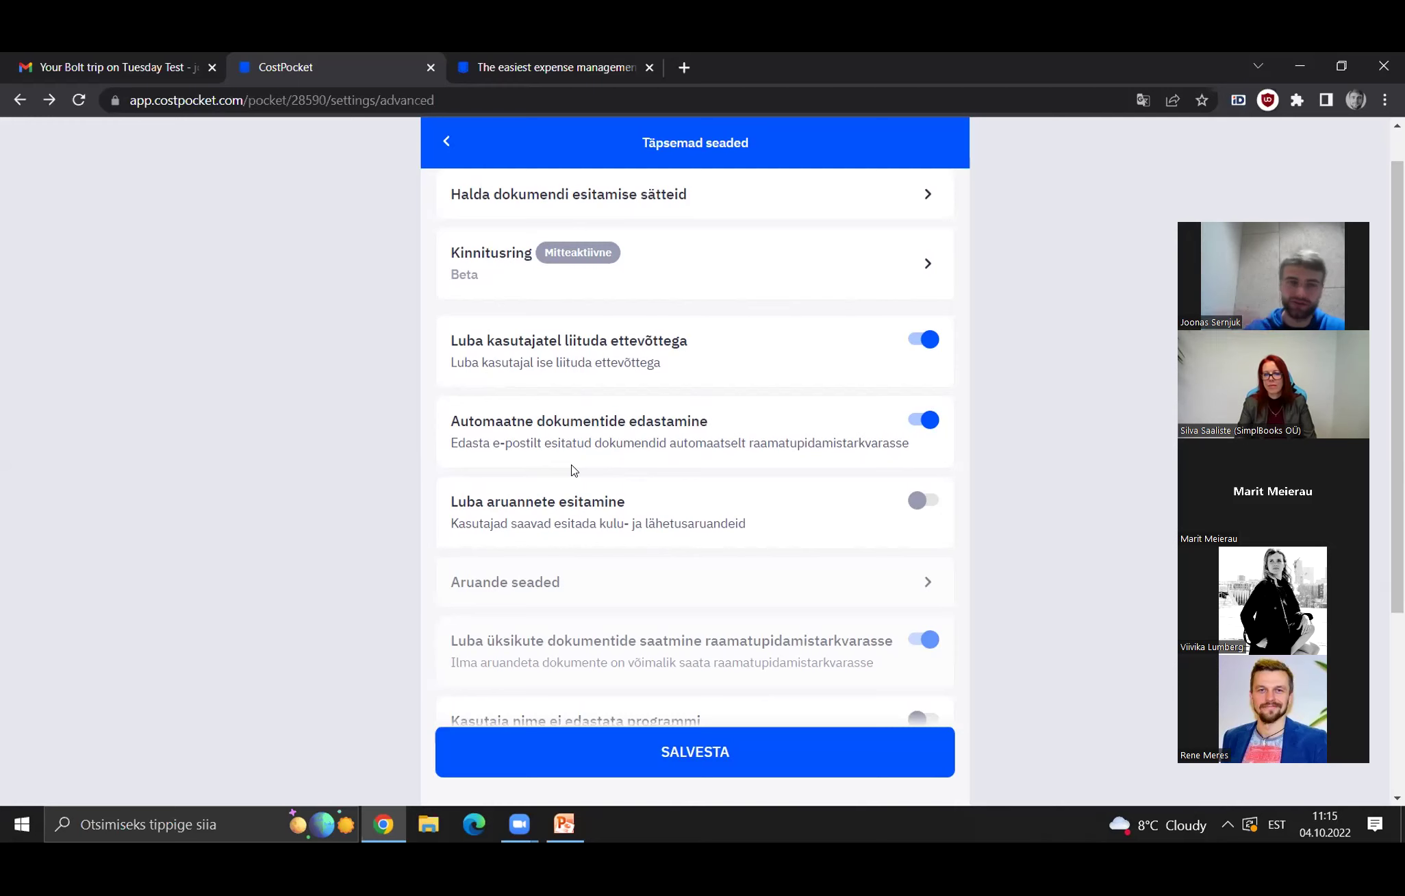
# Toggle Luba aruannete esitamine on, off, and on again in the advanced settings
pyautogui.scroll(-1, 596, 512)
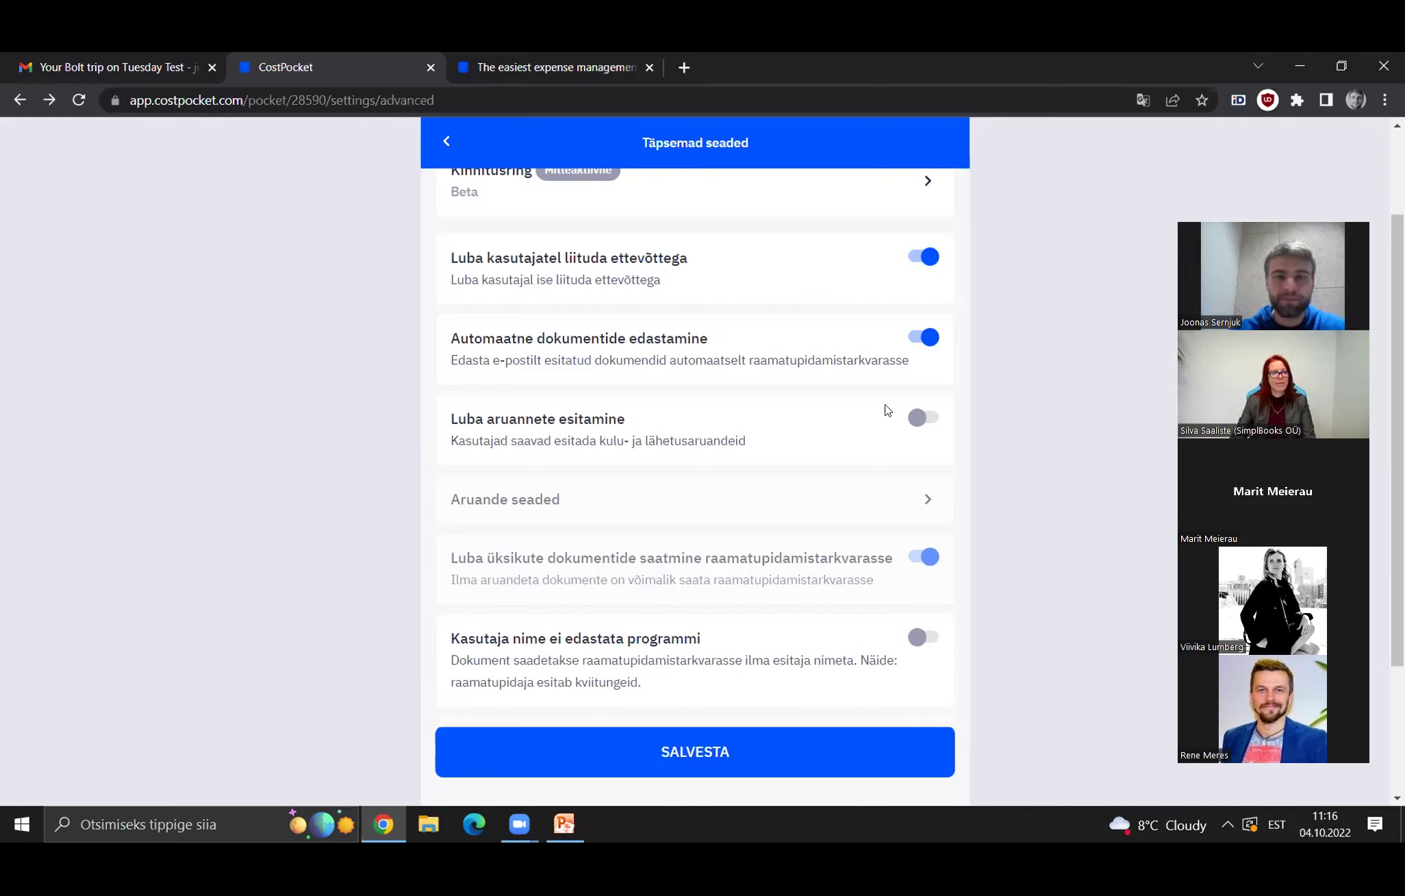
pyautogui.click(916, 417)
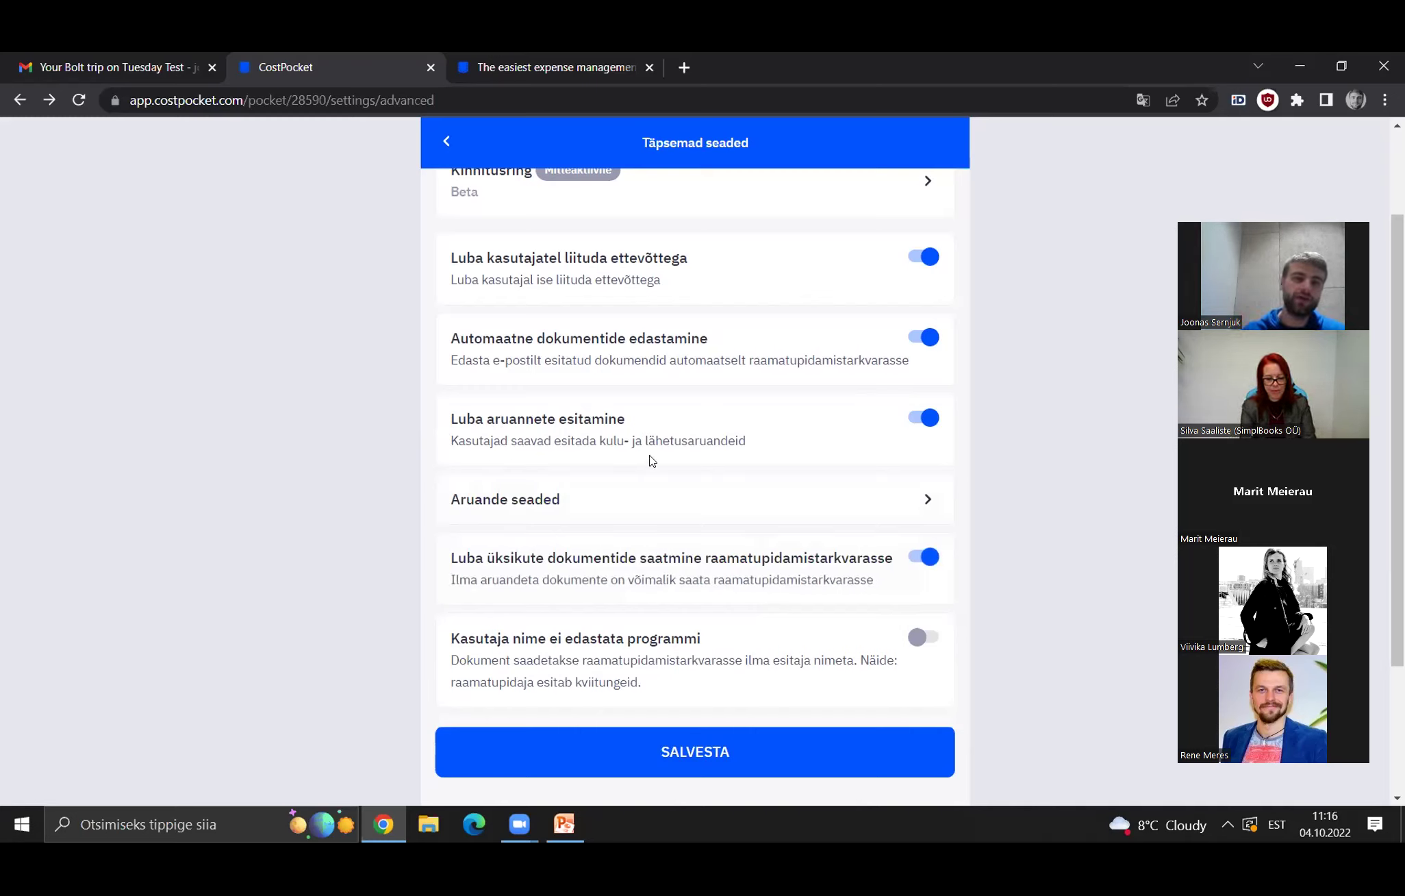
pyautogui.click(920, 420)
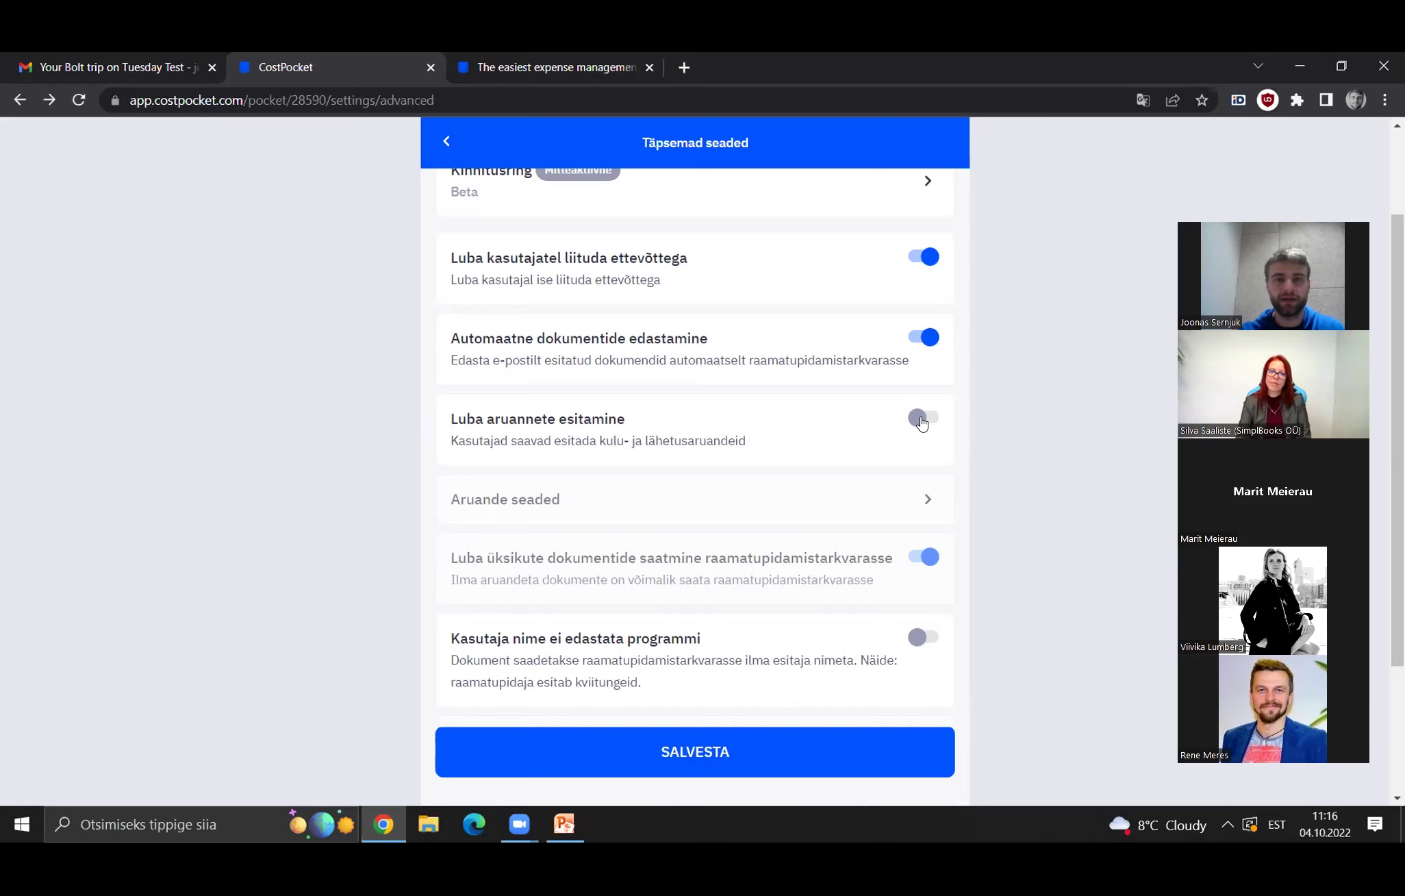
pyautogui.click(922, 419)
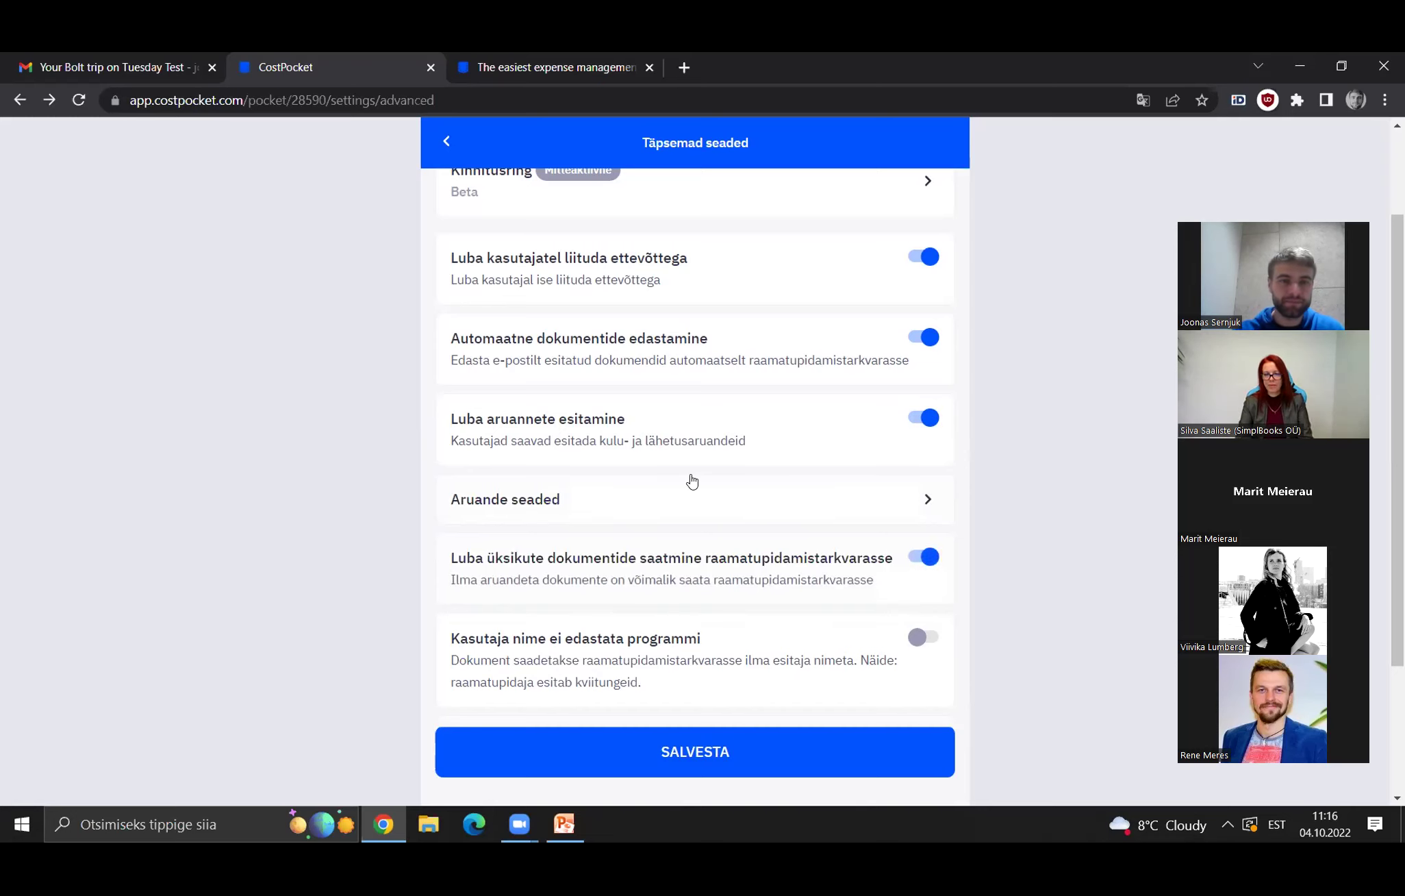
# Open Aruande seaded and try 40 in Päevarahade piirmäär, then clear it, leaving 50.00 € unchanged
pyautogui.click(531, 508)
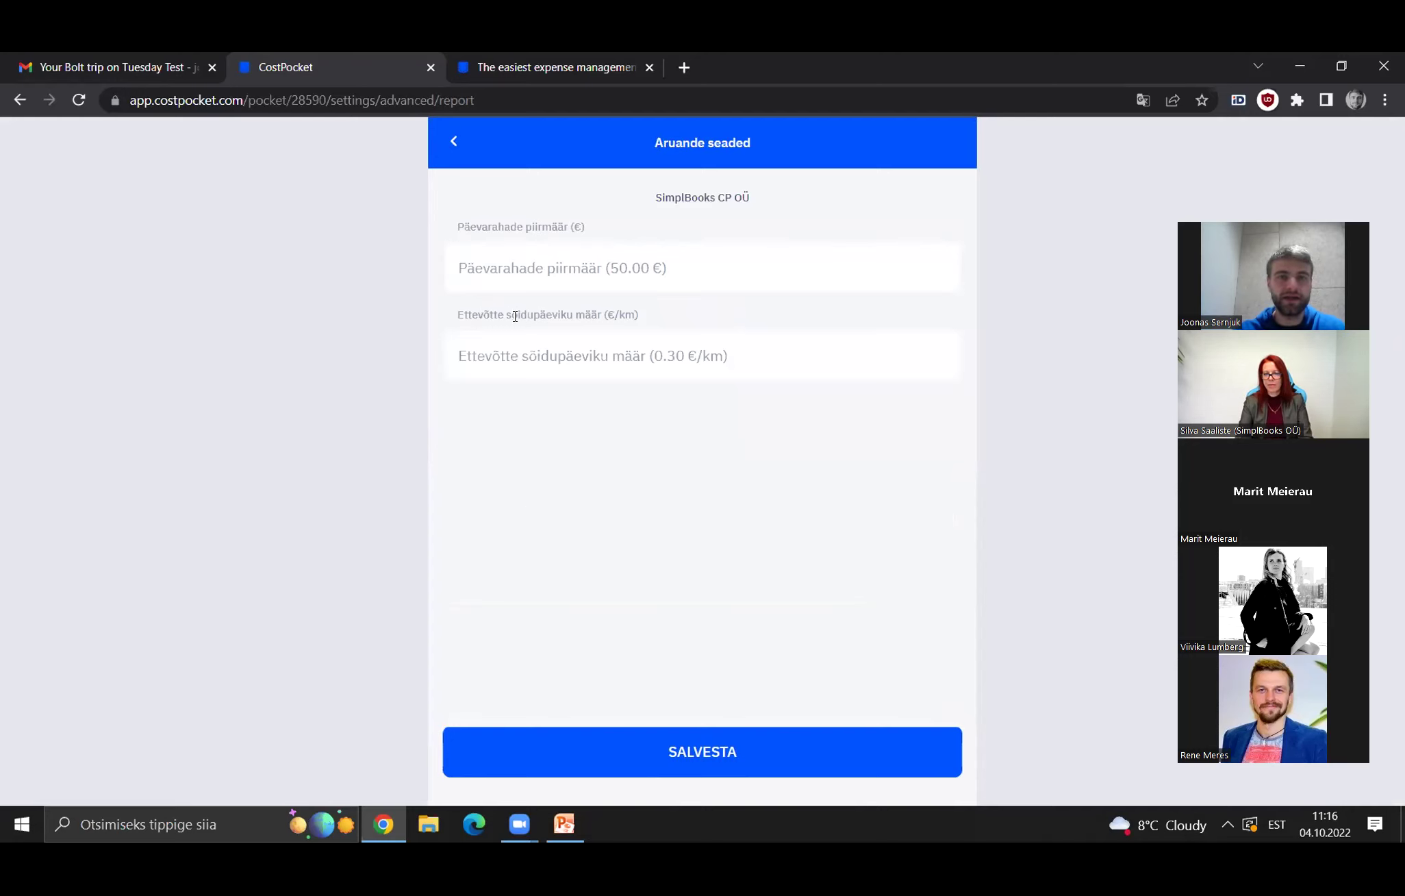
pyautogui.click(514, 275)
pyautogui.write('40')
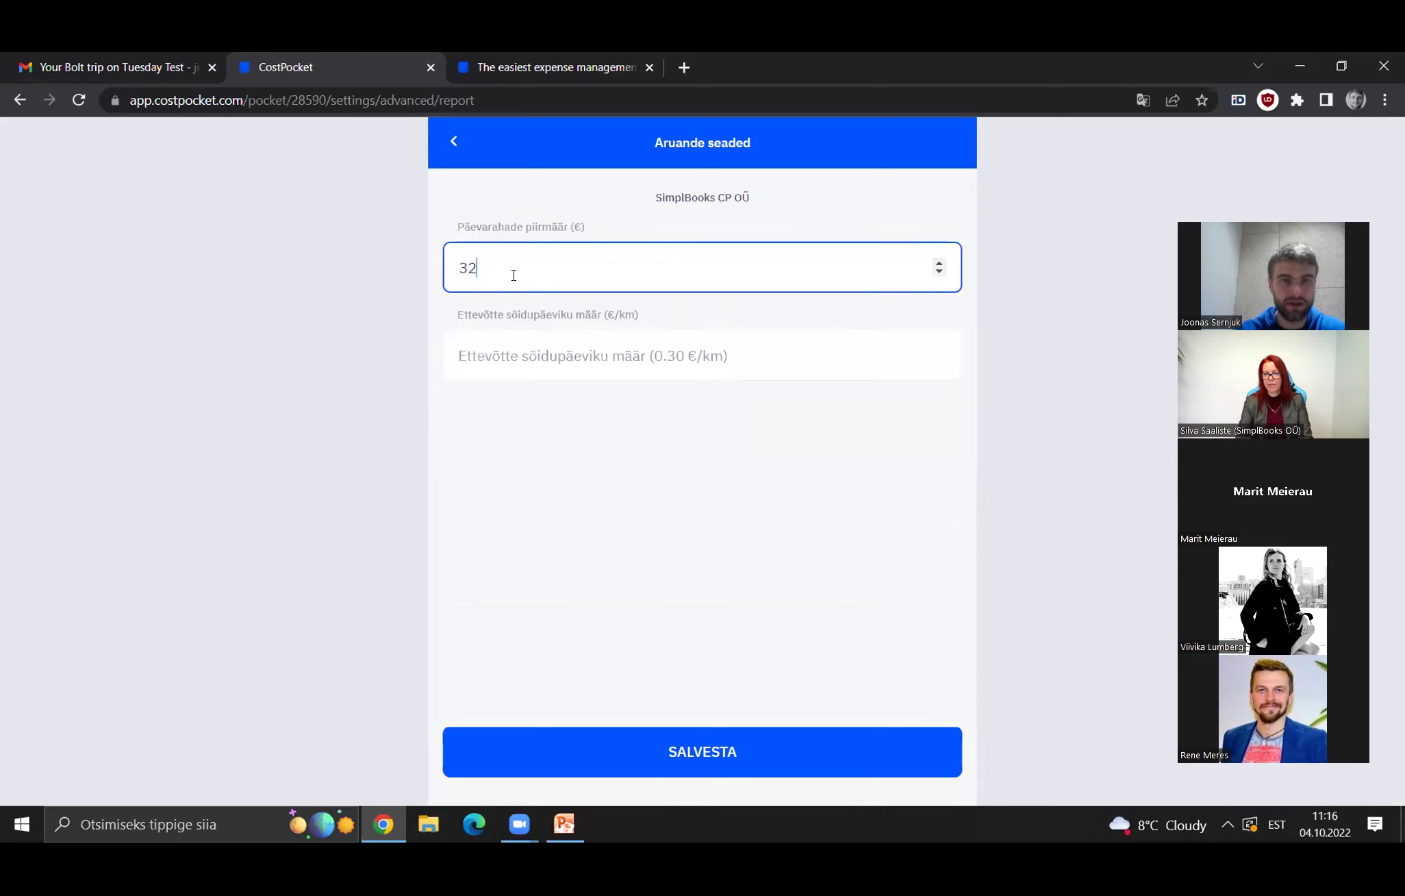
pyautogui.press('BackSpace')
pyautogui.press('BackSpace')
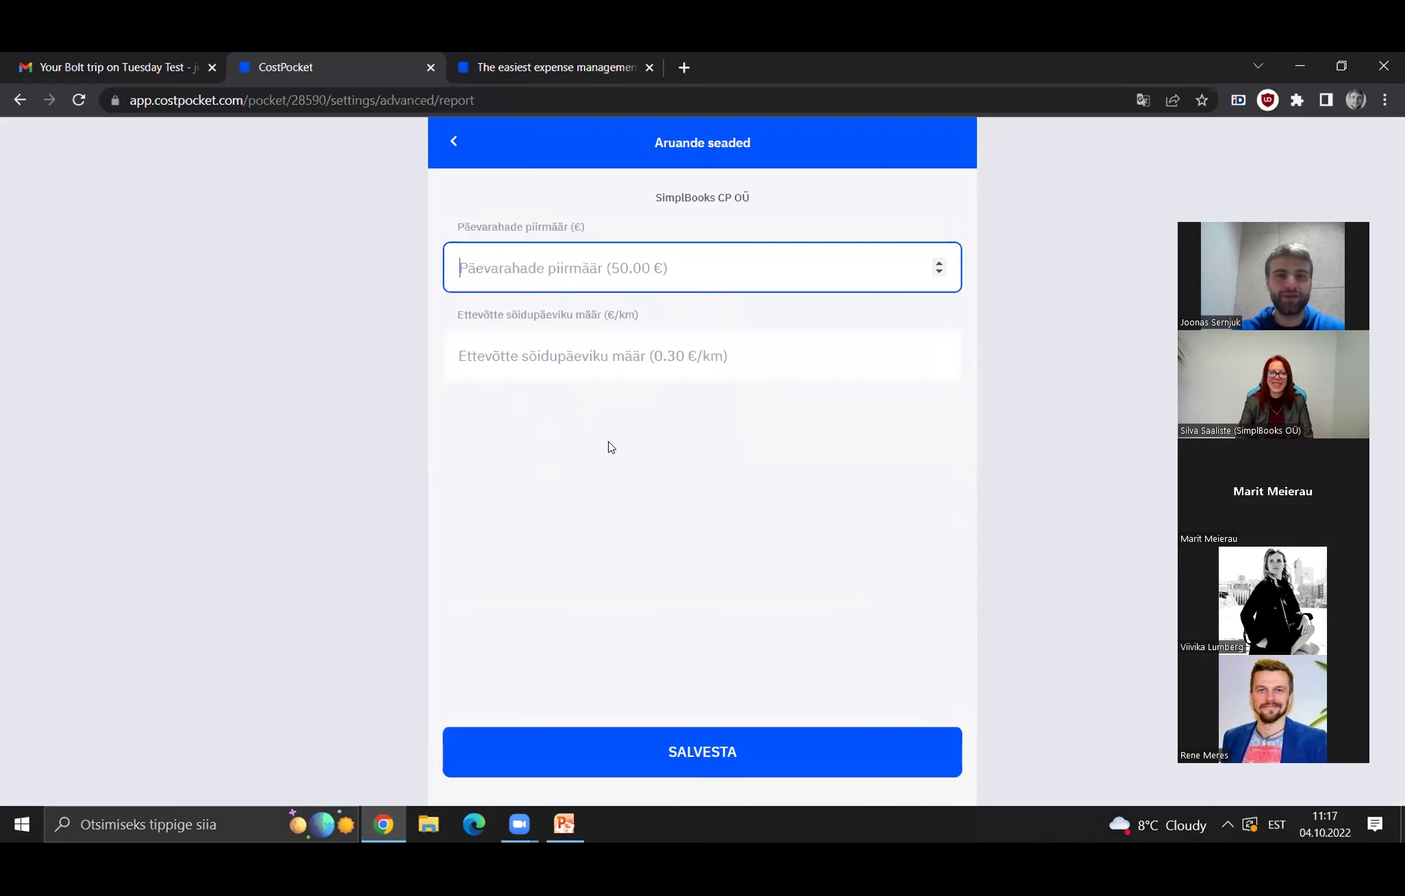
# Scroll through CostPocket's Täpsemad seaded, confirming report submission stays off
pyautogui.click(453, 141)
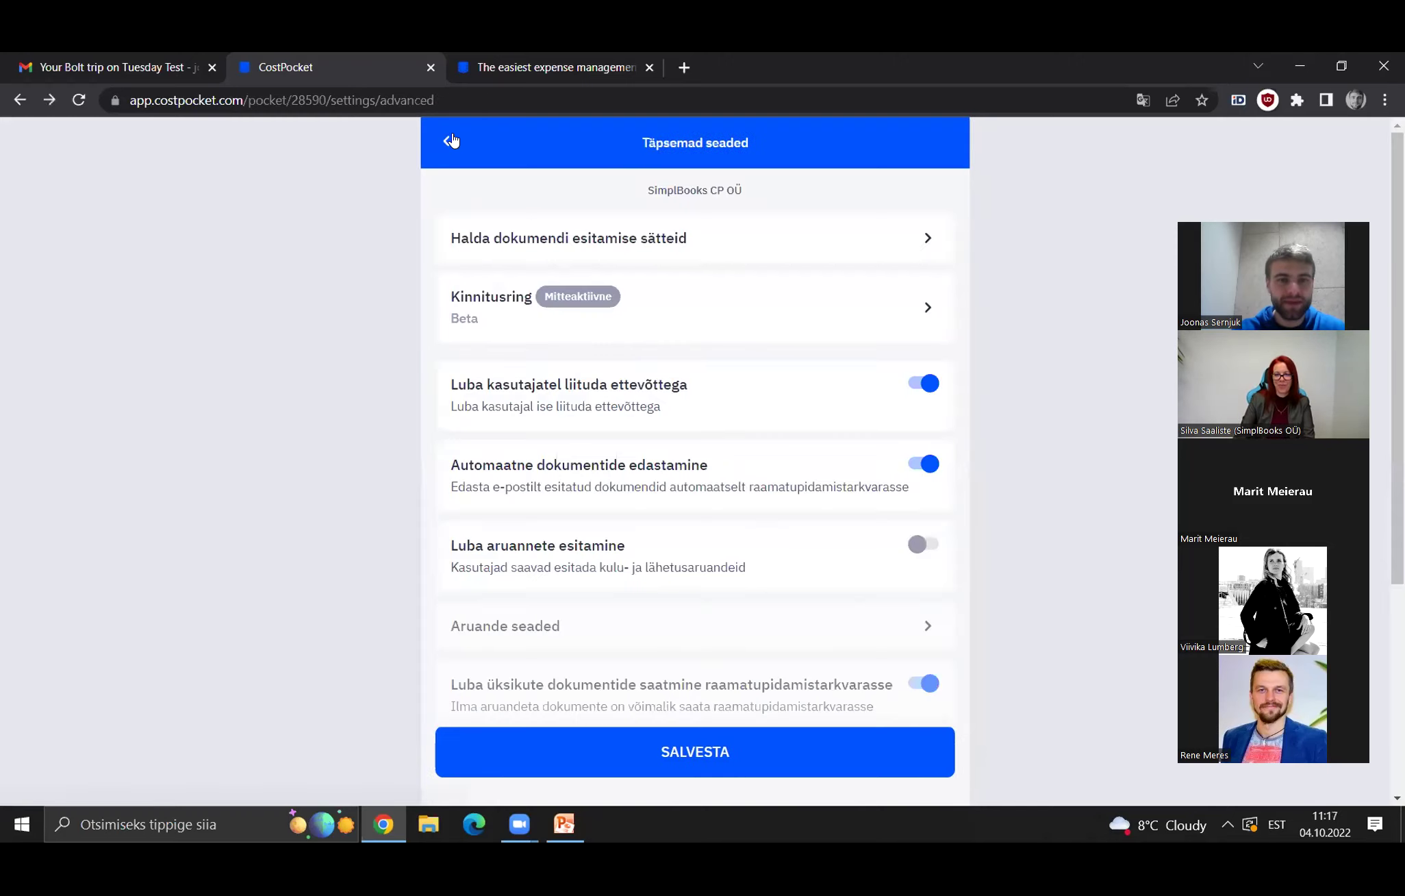
pyautogui.scroll(-1, 542, 558)
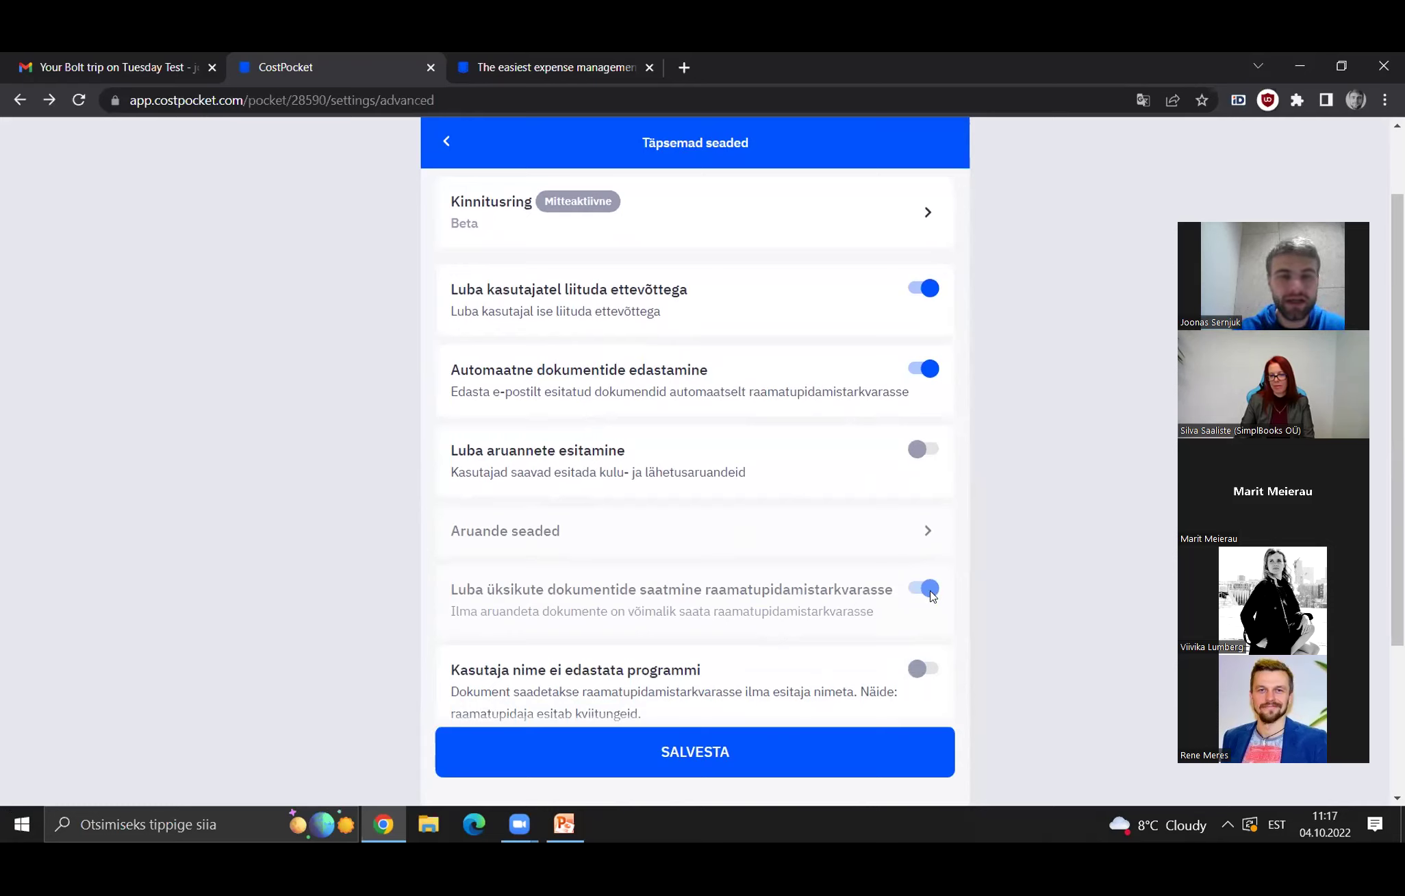
pyautogui.scroll(-1, 931, 595)
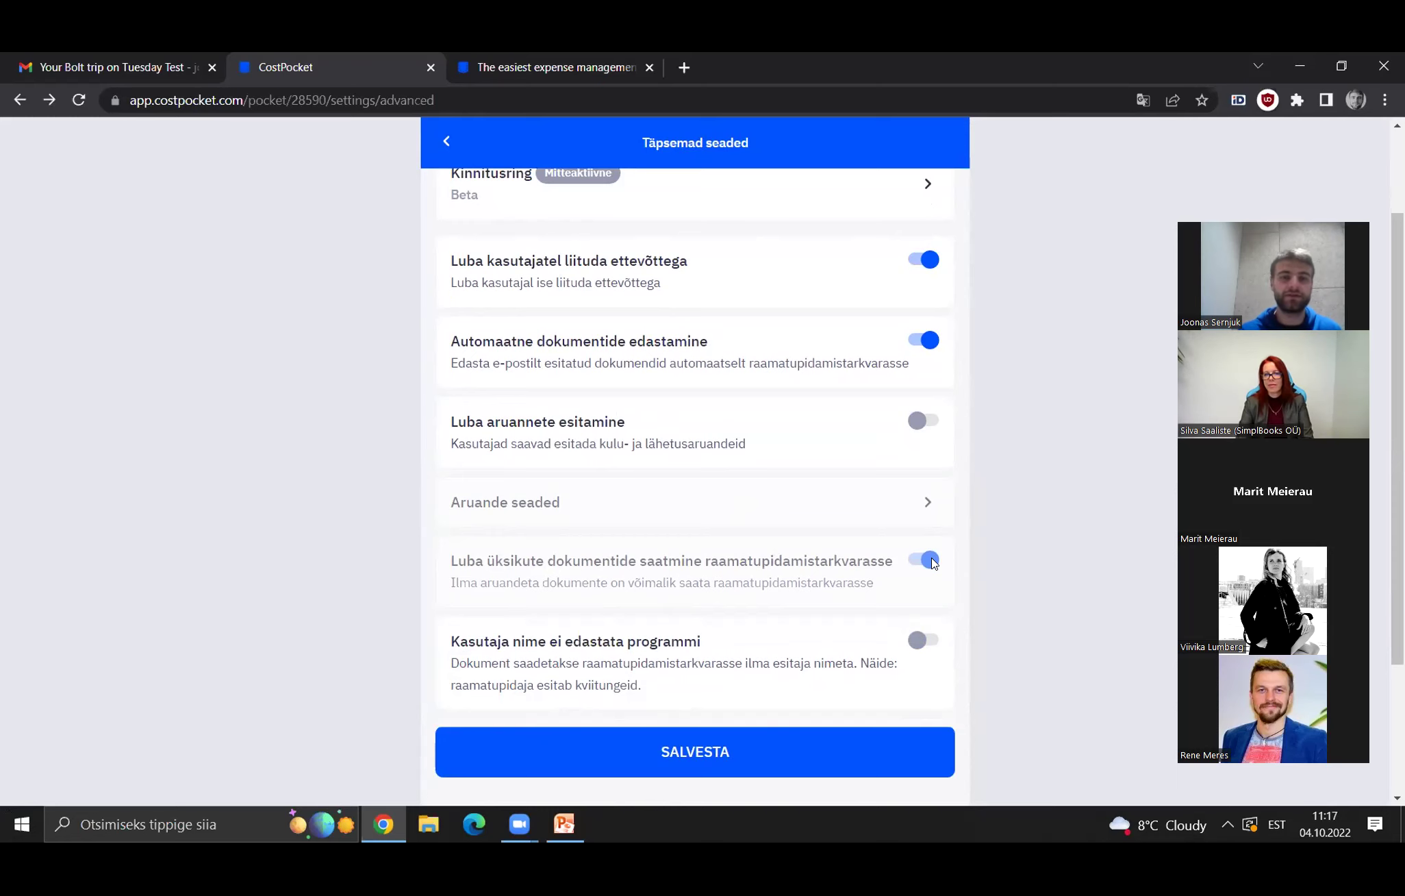
pyautogui.scroll(-2, 930, 563)
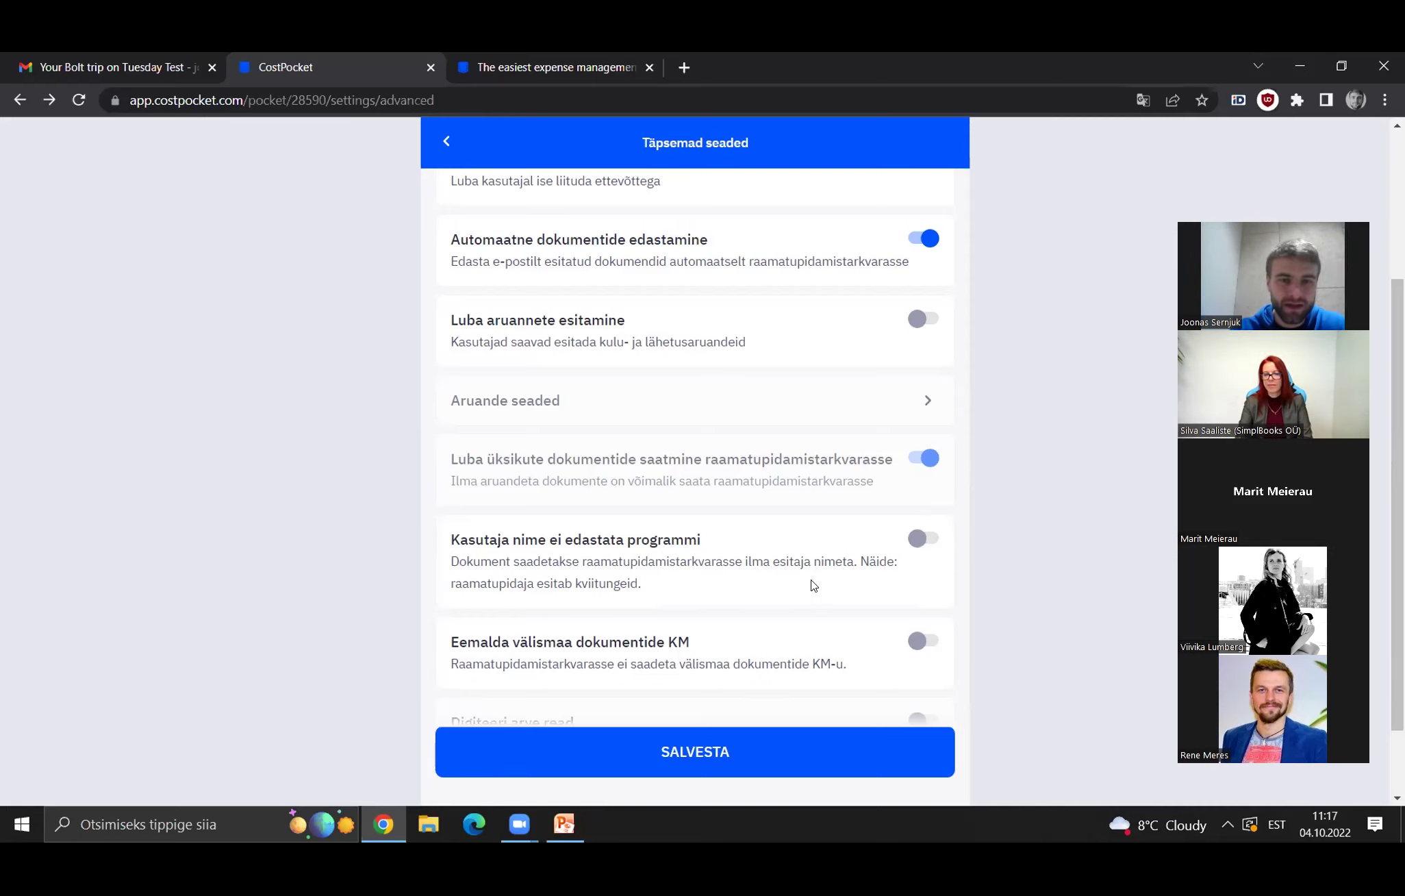
pyautogui.scroll(-2, 812, 581)
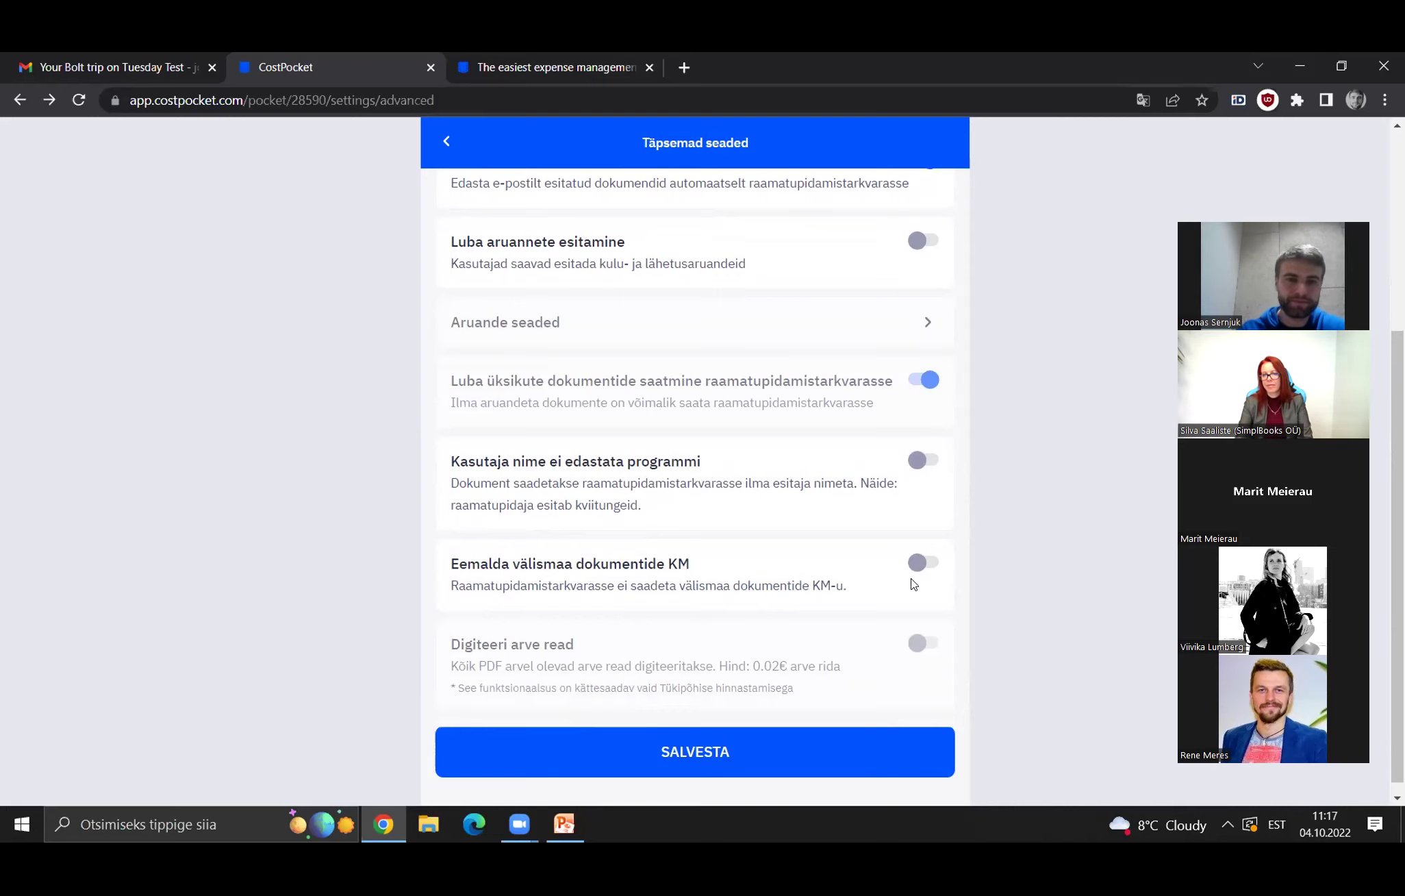
pyautogui.scroll(-1, 911, 583)
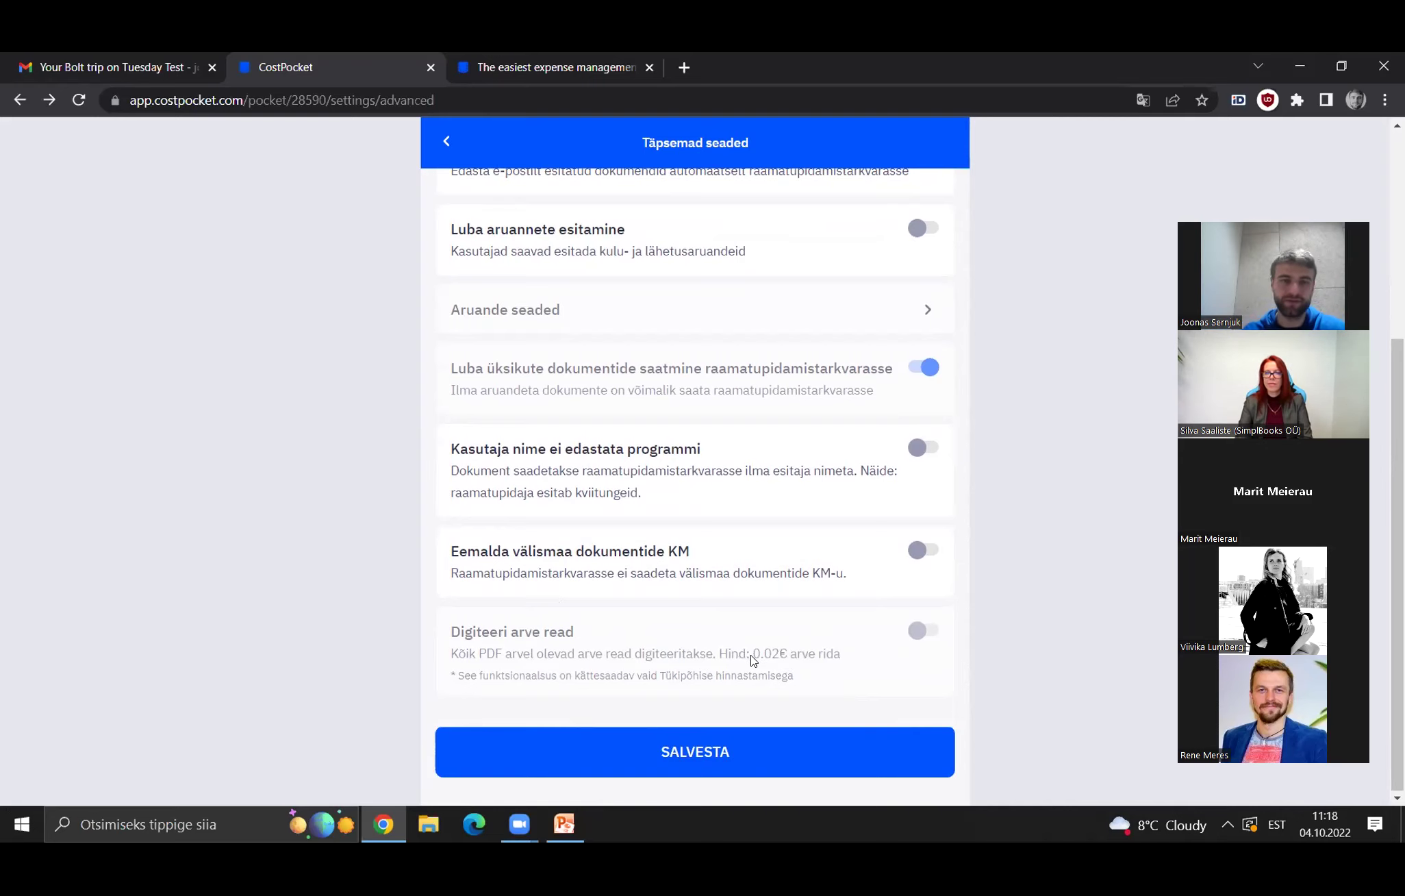
pyautogui.scroll(5, 730, 646)
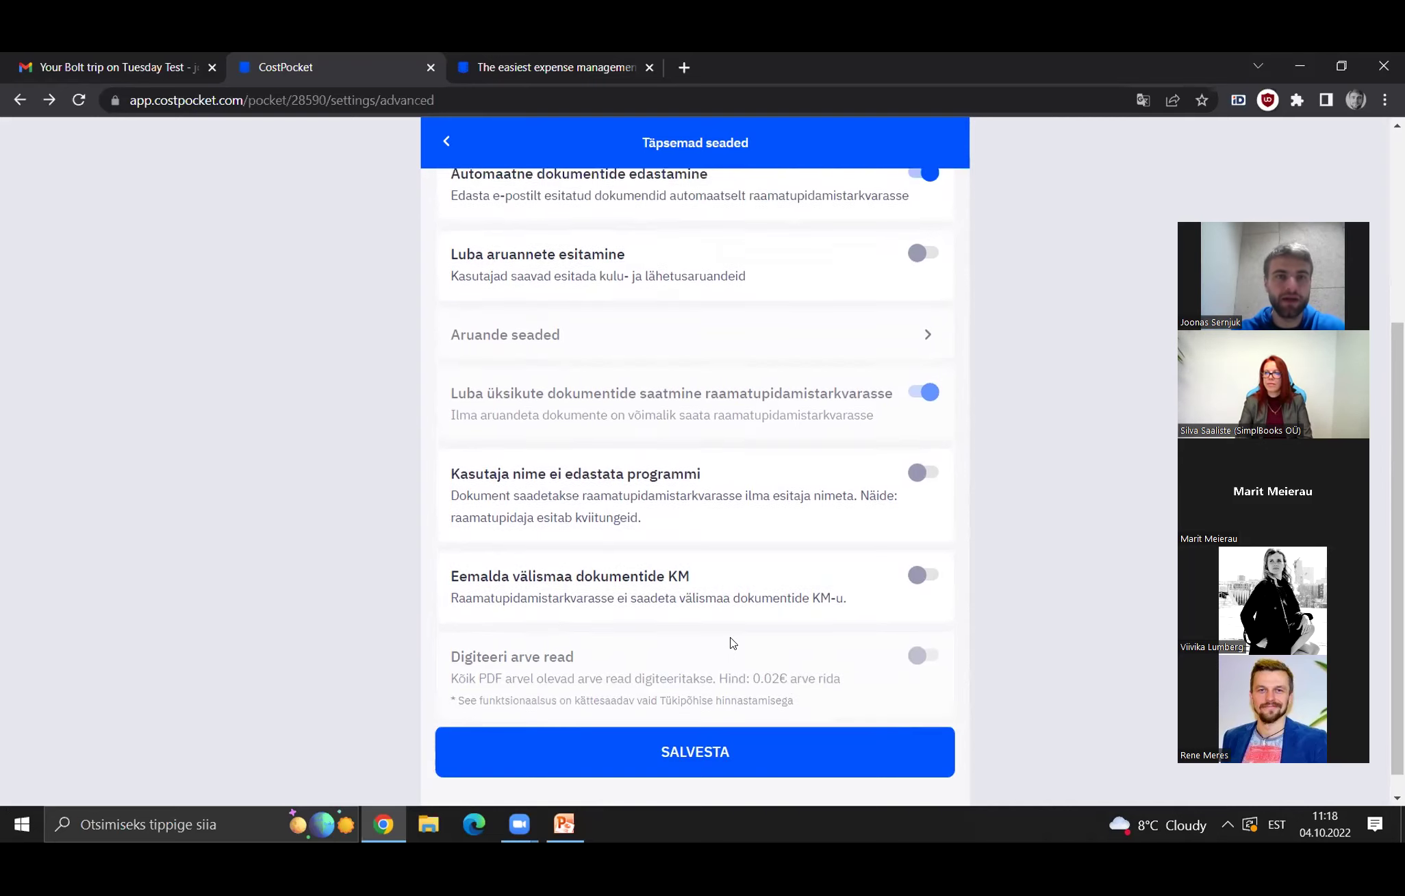
# Go back to the main Seaded list and scroll through it
pyautogui.click(446, 141)
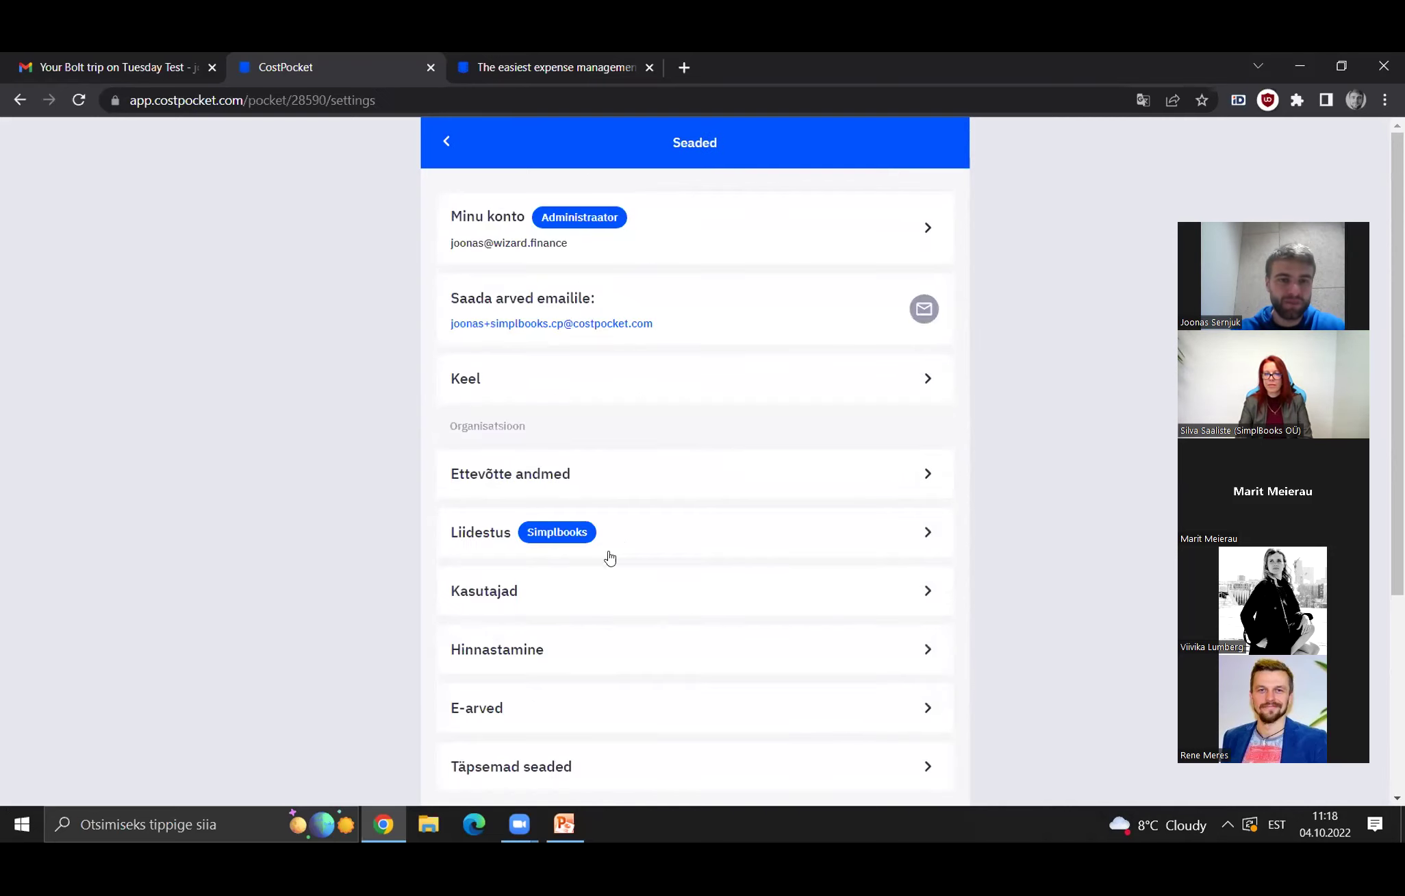
pyautogui.scroll(-2, 598, 621)
pyautogui.scroll(-3, 536, 640)
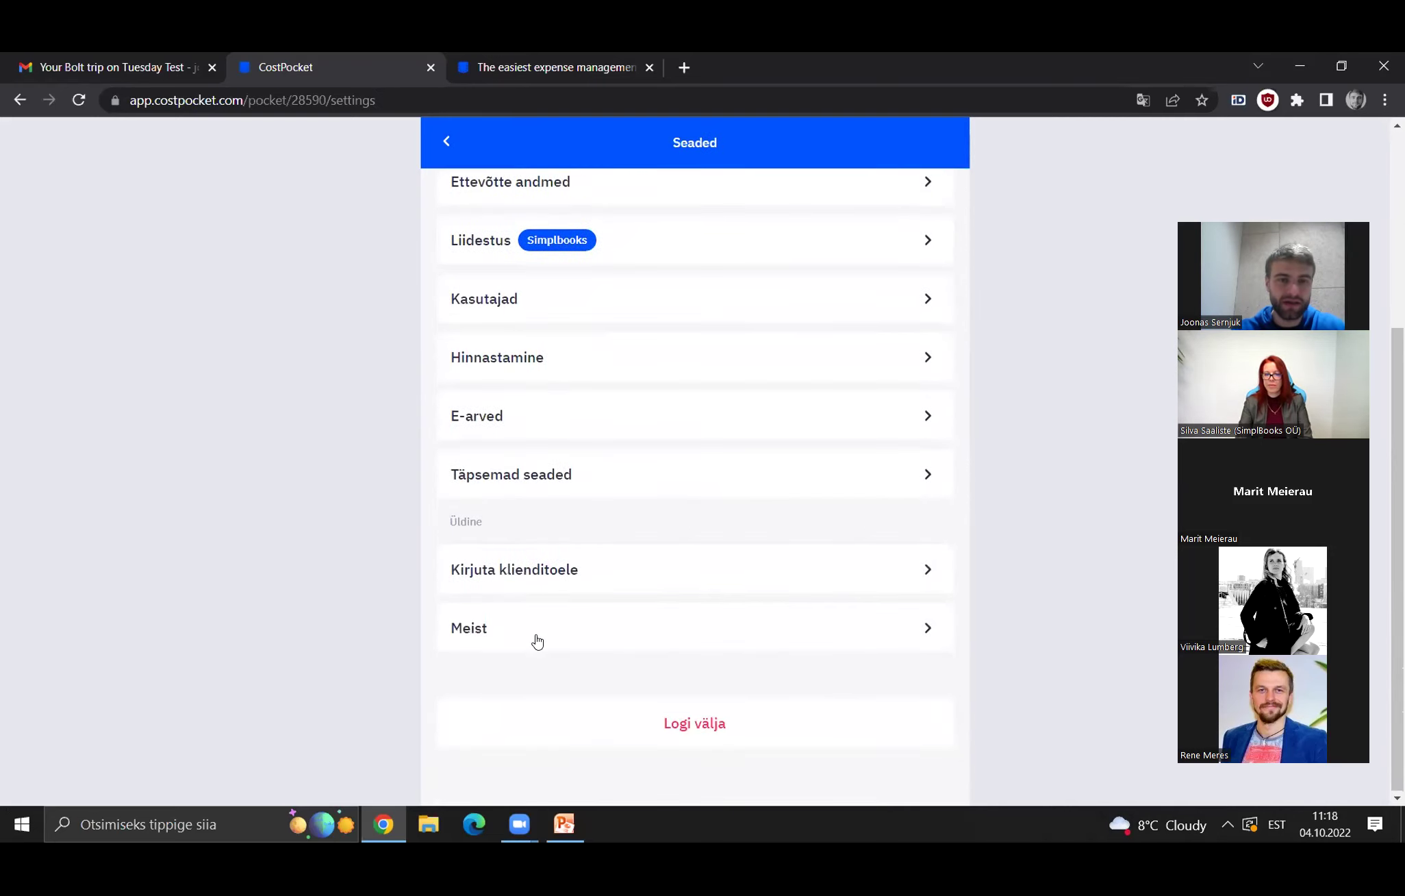
pyautogui.scroll(2, 533, 668)
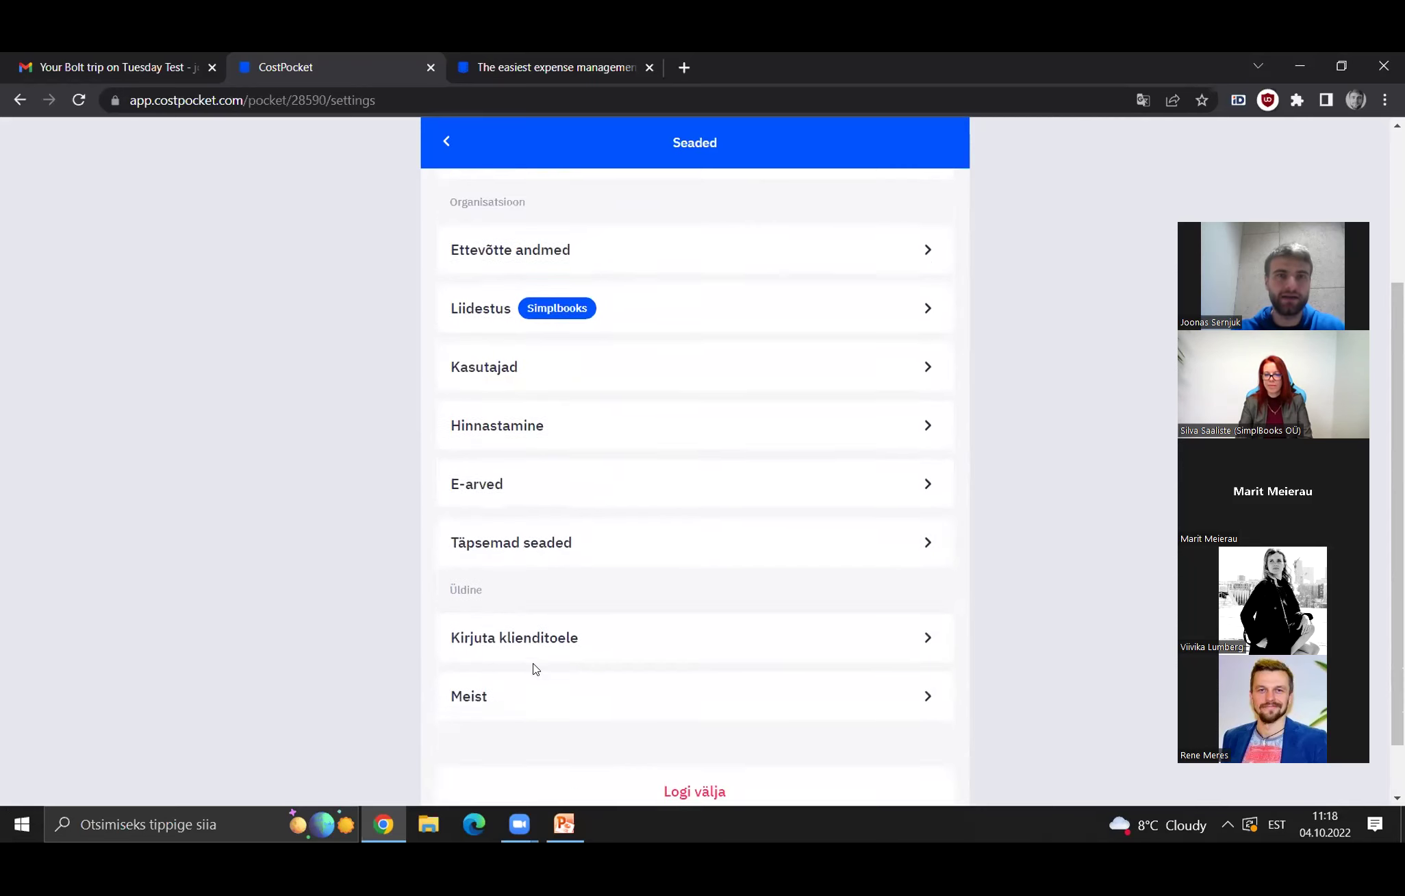
# Show costpocket.com/et/hind with plans Tasuta demo 0€, Kuld 5€, Plaatina 7€, Dokumendipõhine 0.40€/document
pyautogui.click(541, 67)
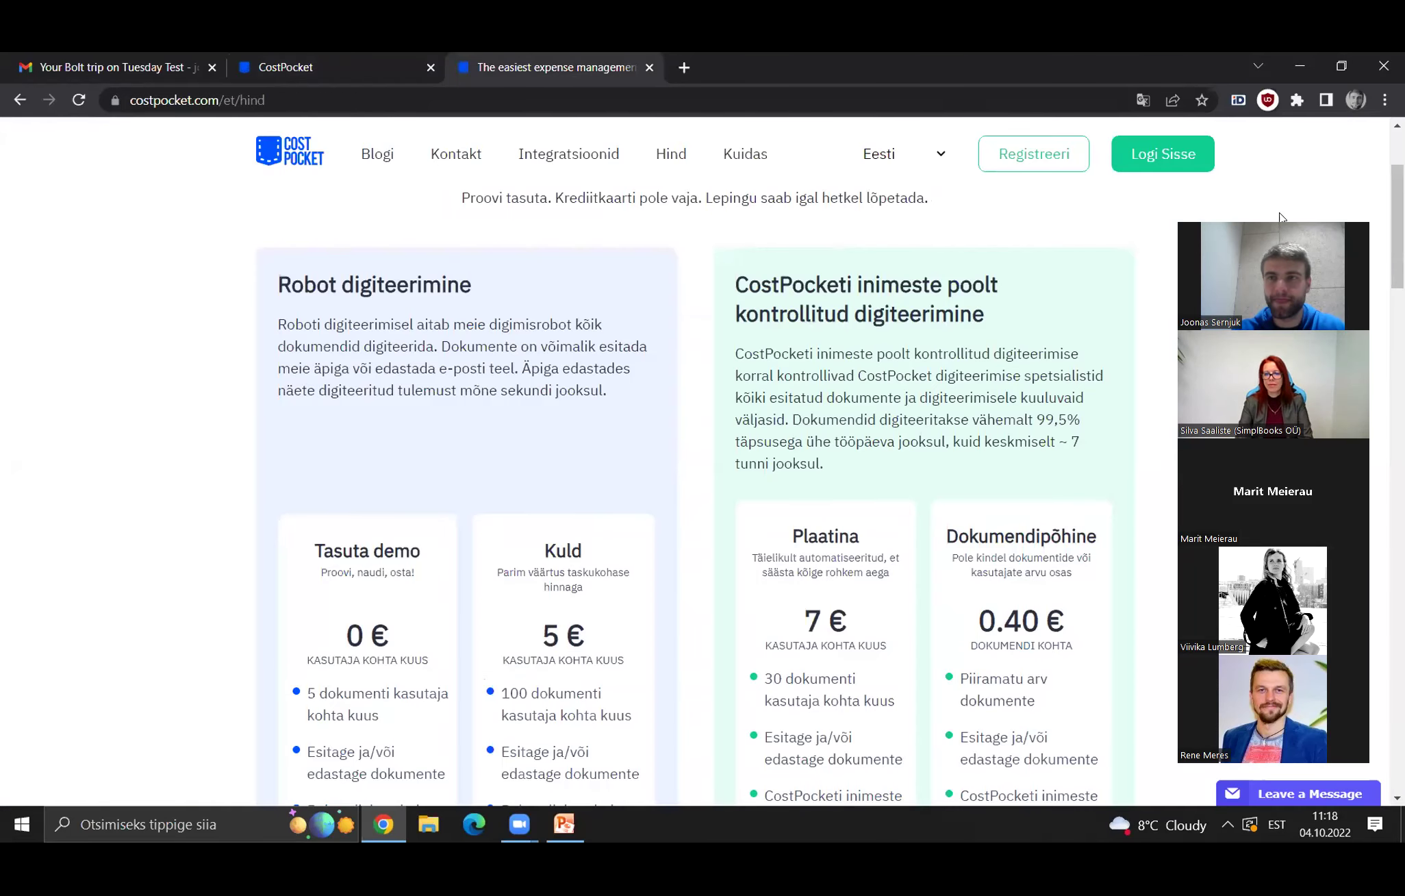
pyautogui.moveTo(1280, 216); pyautogui.dragTo(1249, 150)
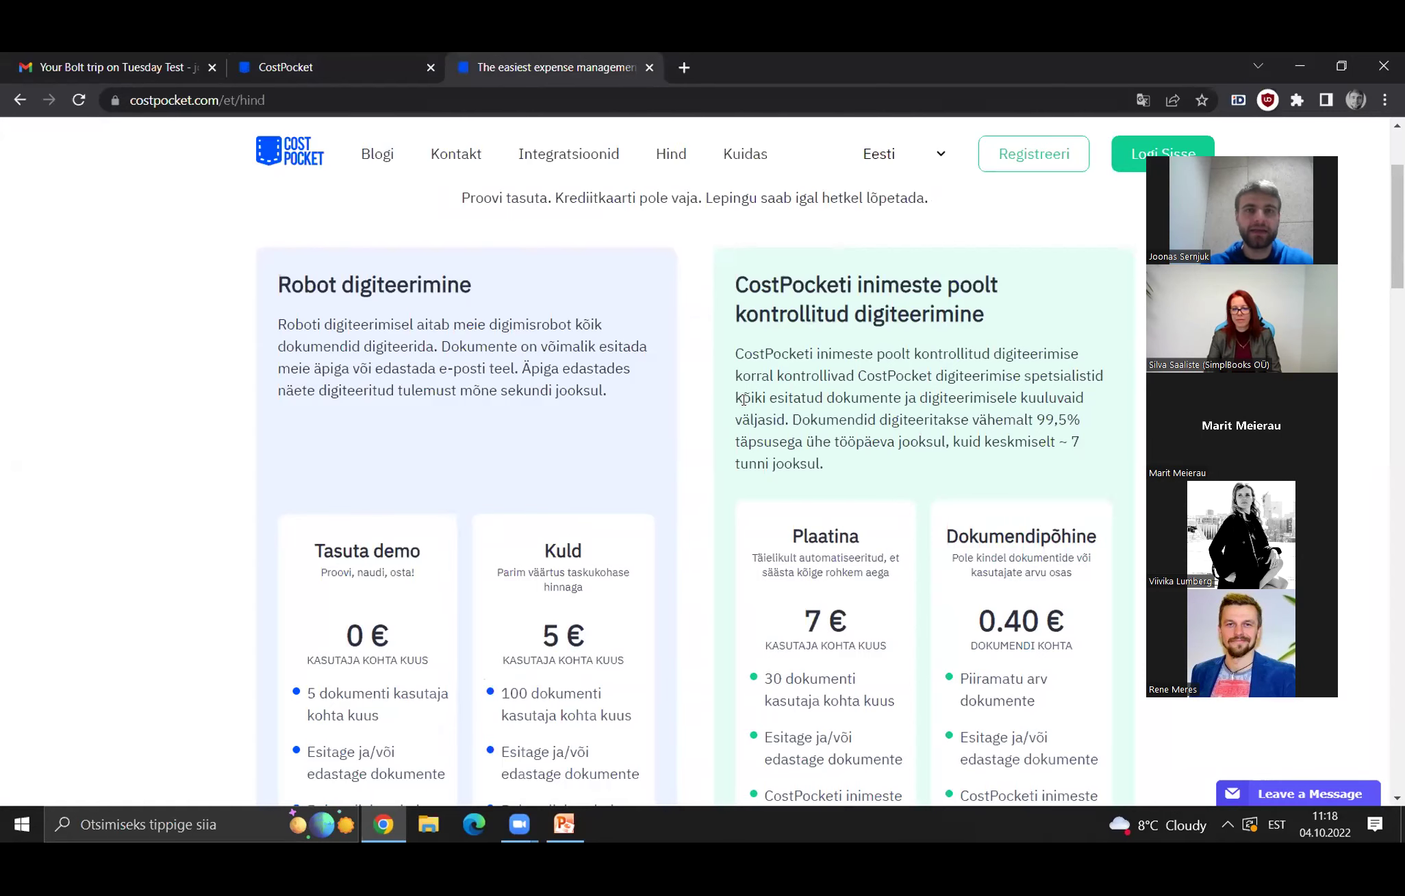
pyautogui.scroll(-1, 743, 401)
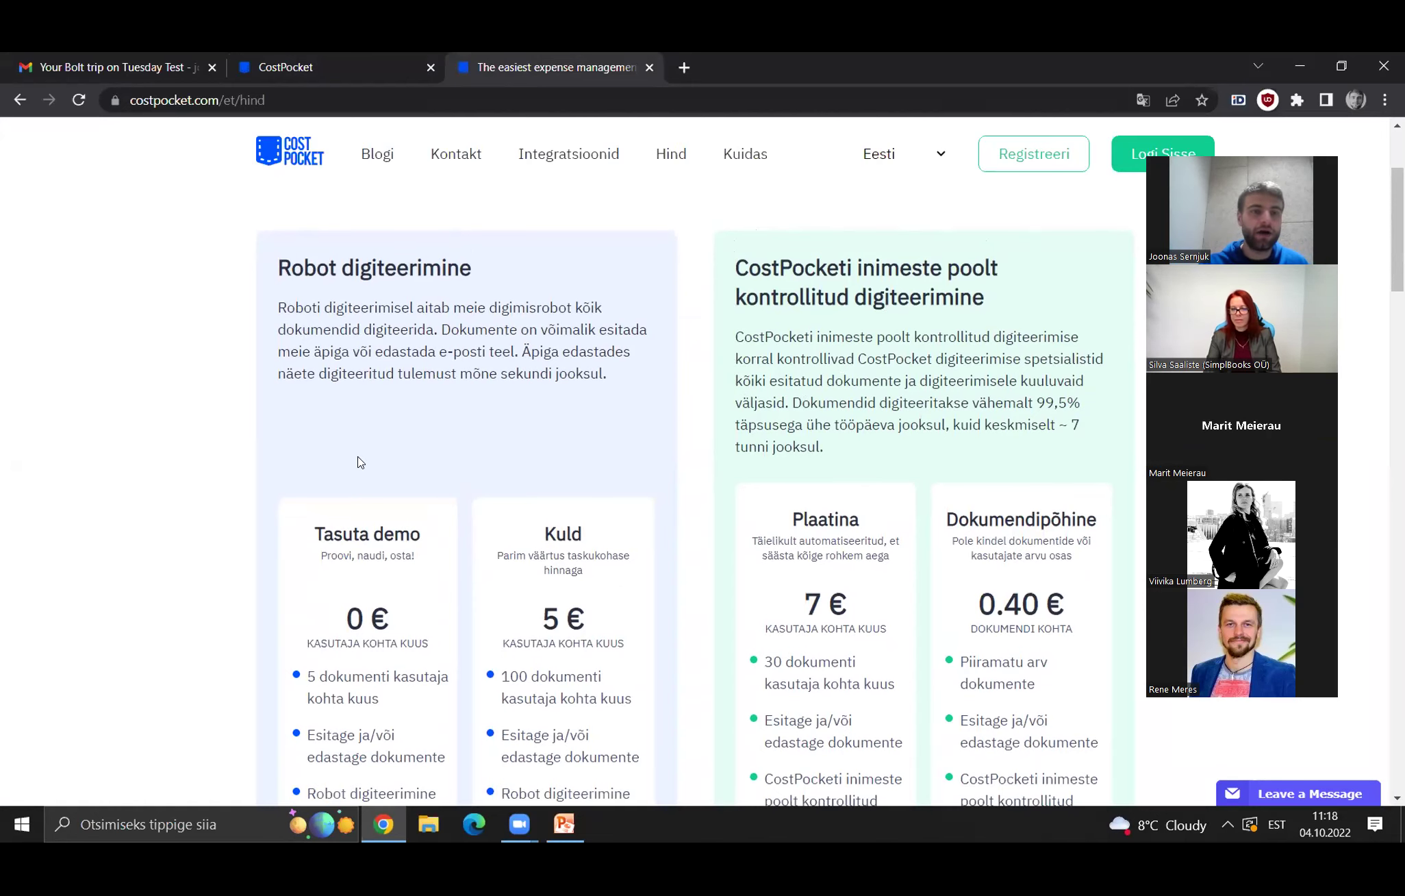
pyautogui.scroll(-3, 359, 459)
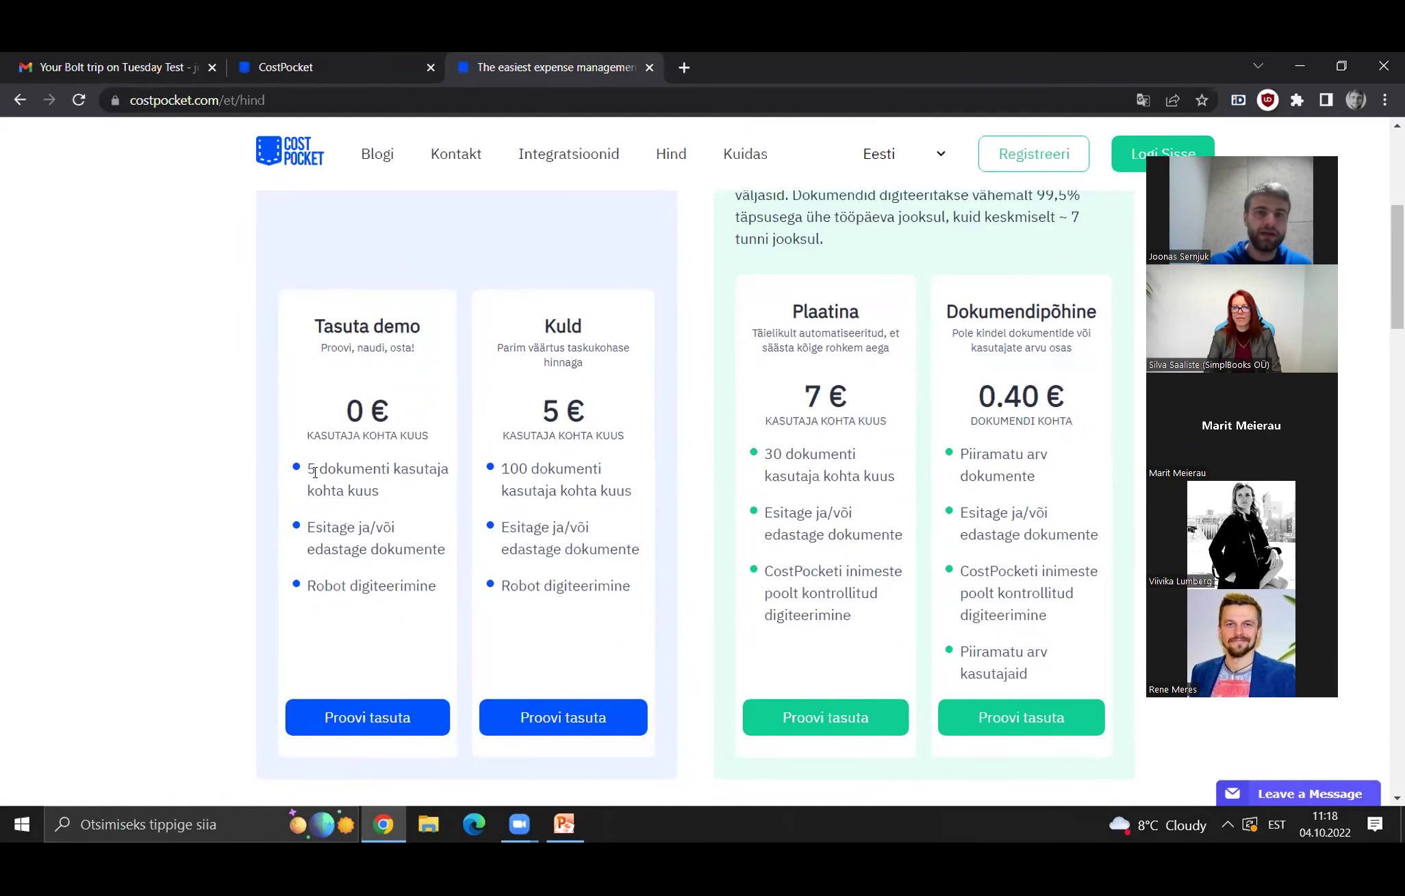
pyautogui.scroll(1, 439, 457)
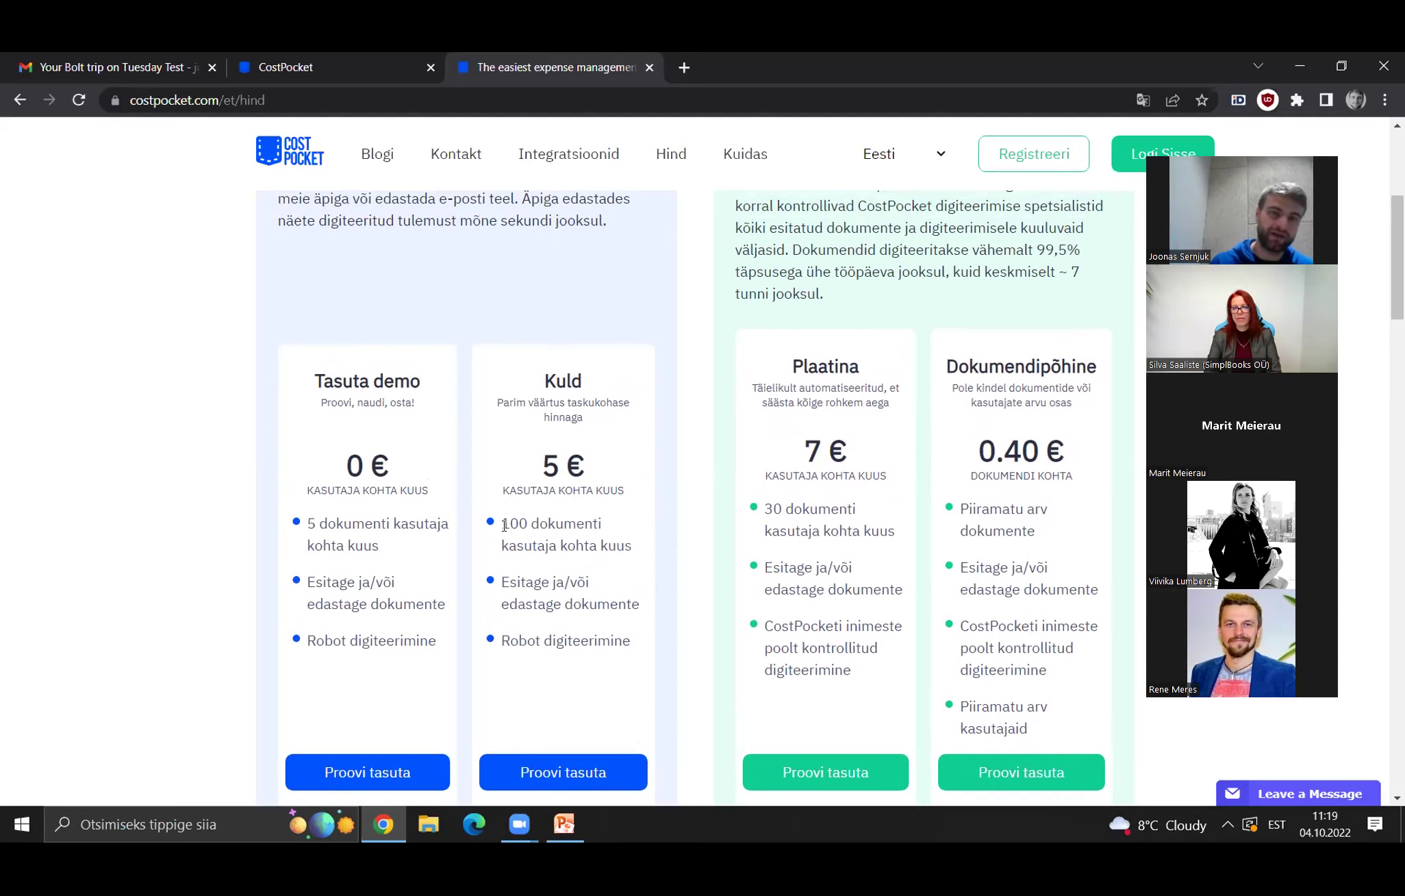
pyautogui.scroll(-1, 597, 516)
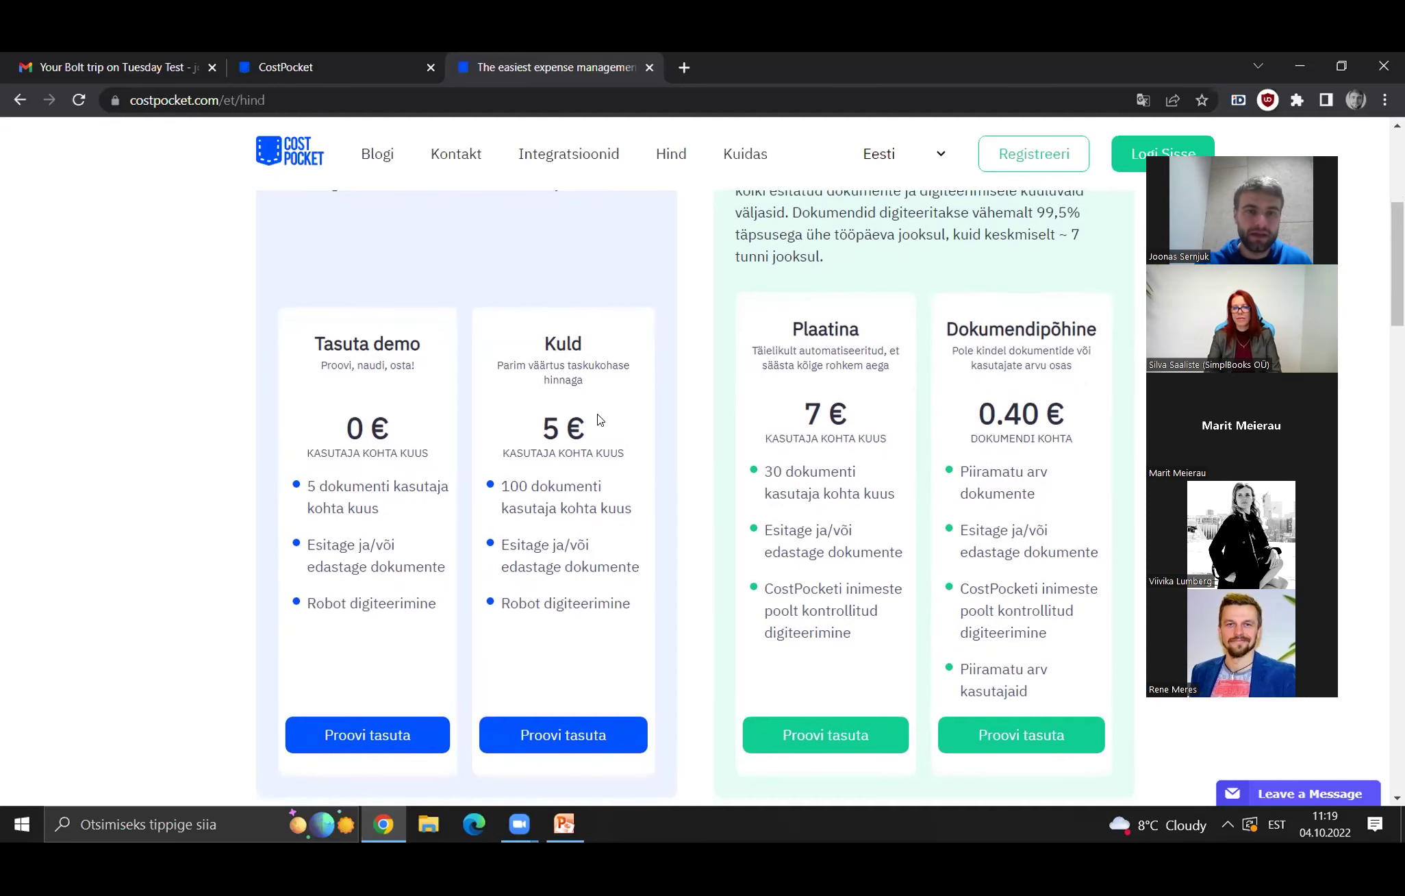
pyautogui.scroll(2, 554, 480)
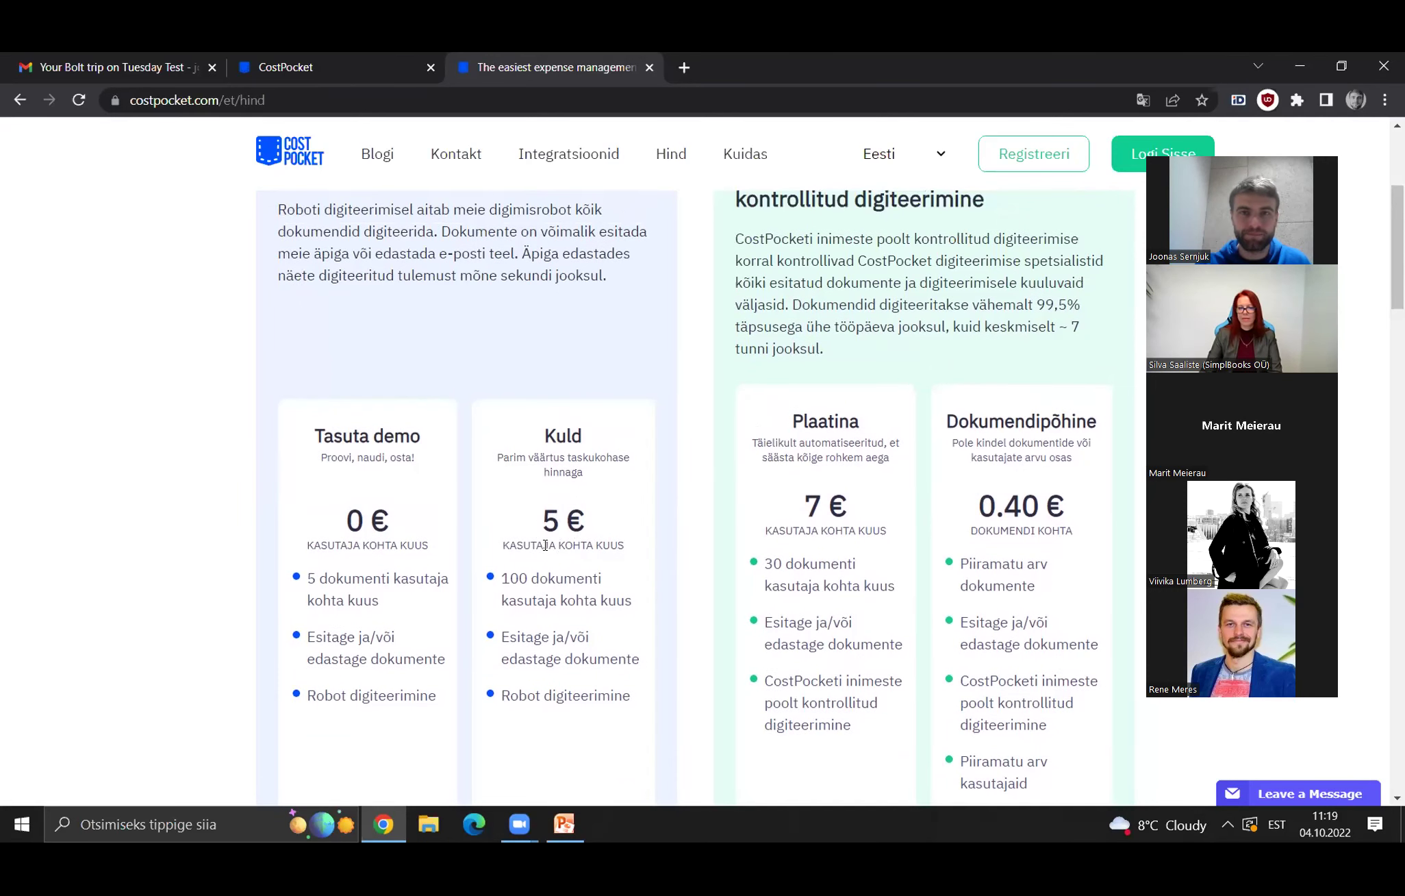
pyautogui.scroll(1, 545, 544)
pyautogui.scroll(-2, 816, 526)
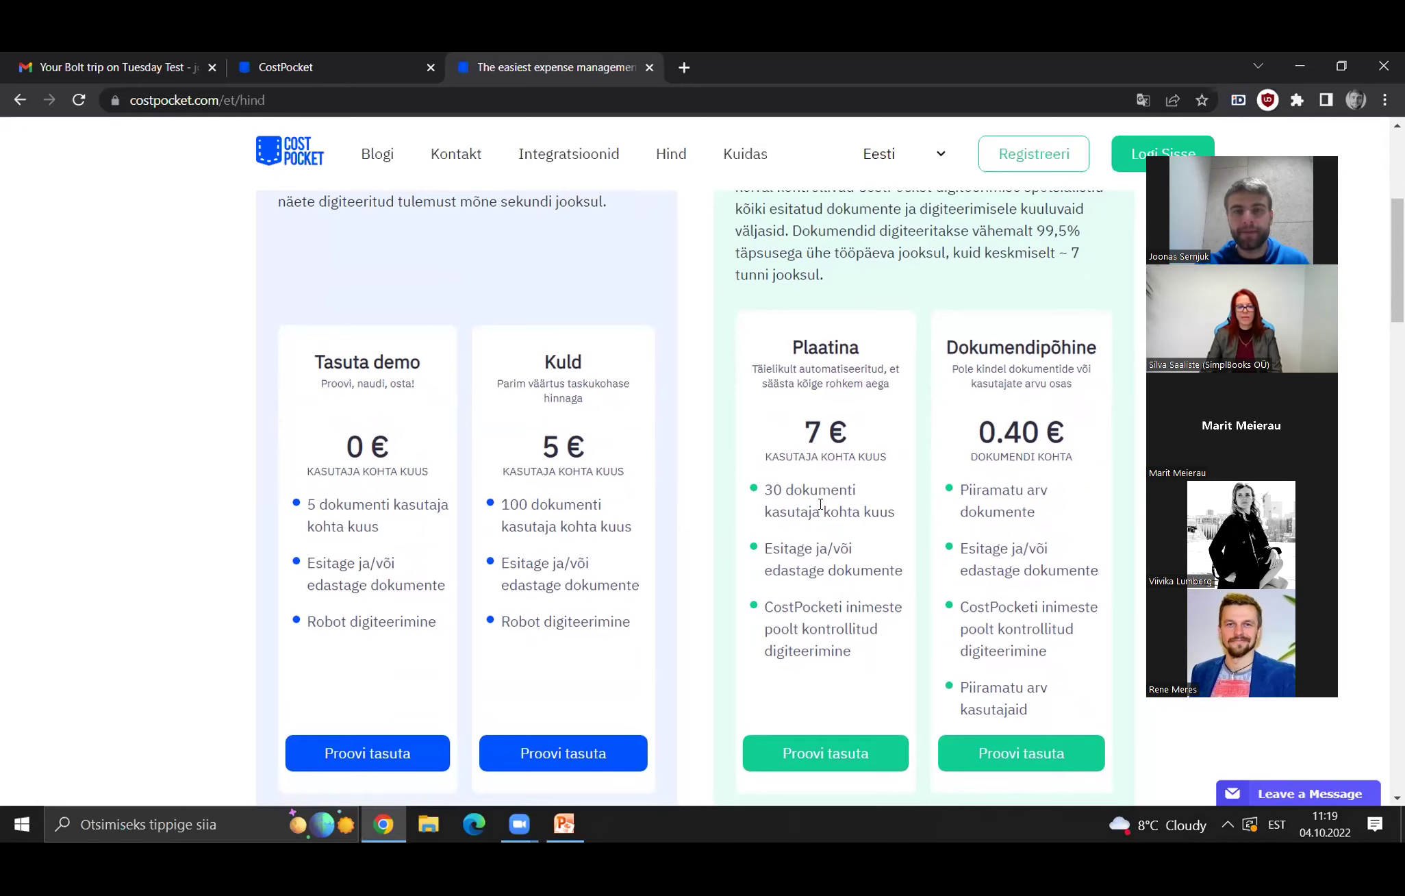
pyautogui.scroll(3, 820, 504)
pyautogui.scroll(-3, 816, 456)
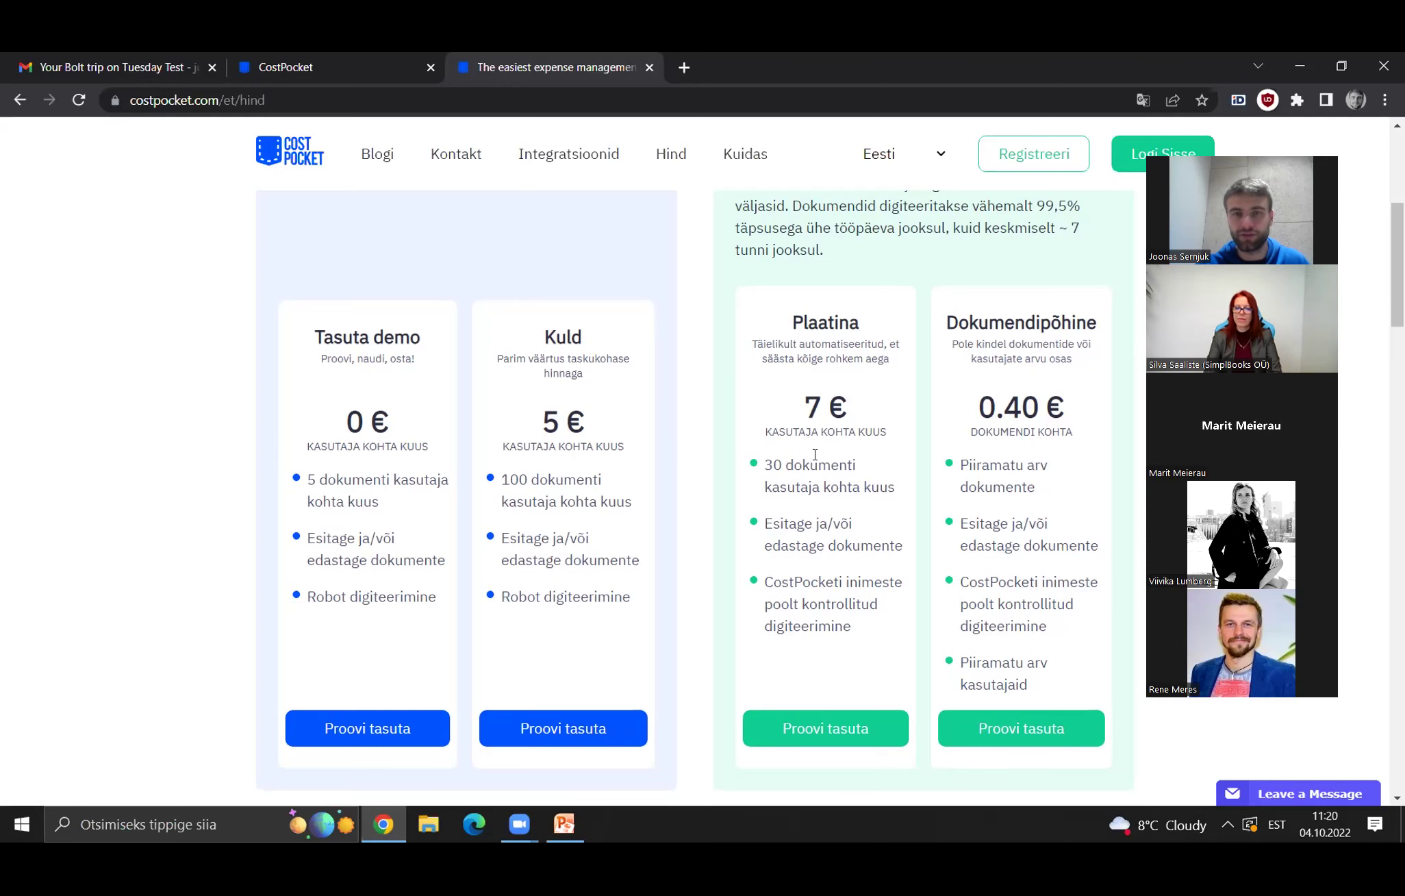
pyautogui.scroll(1, 819, 458)
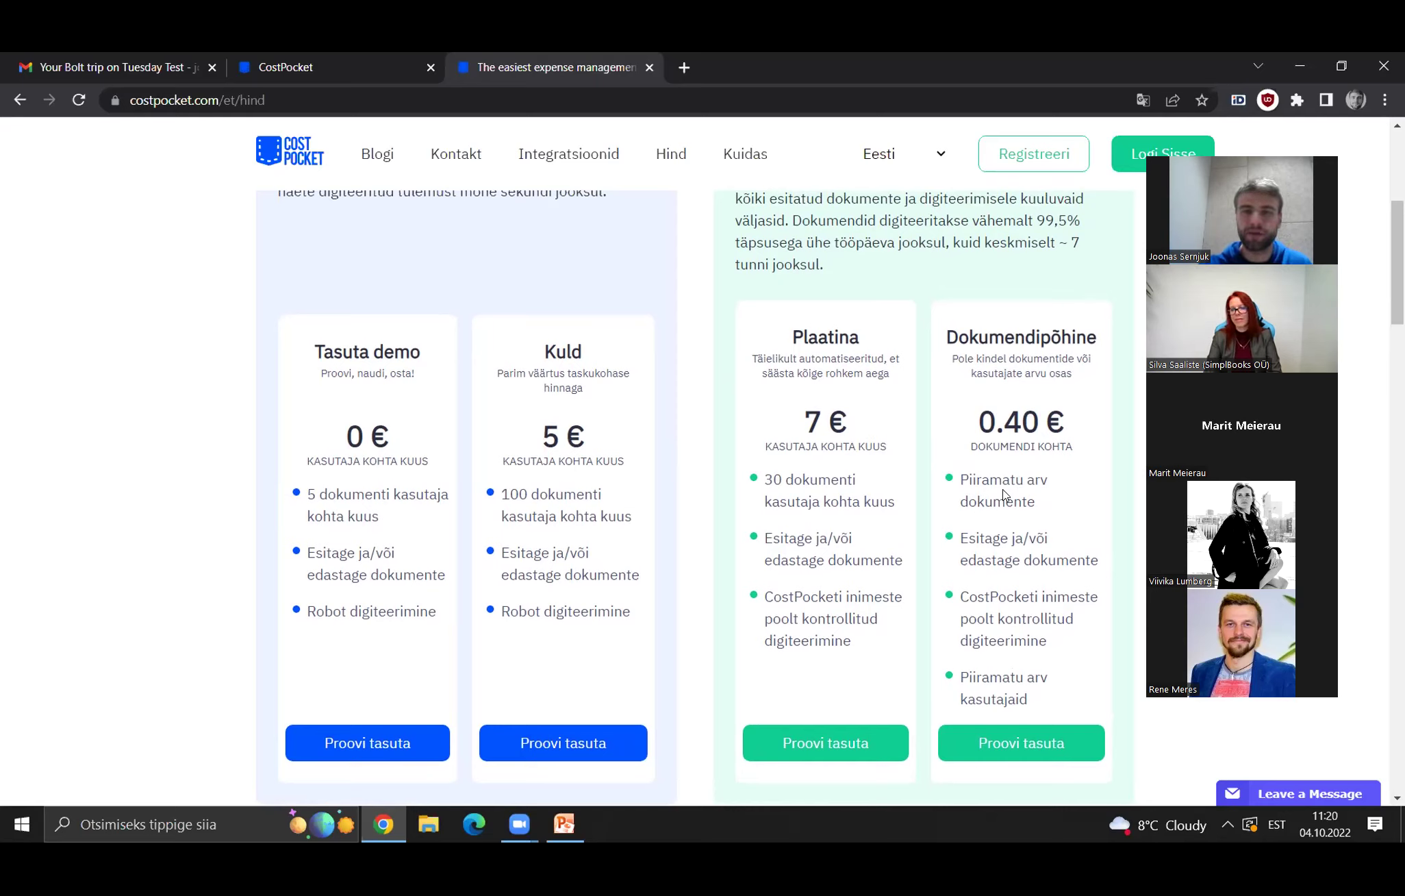
pyautogui.scroll(-10, 770, 517)
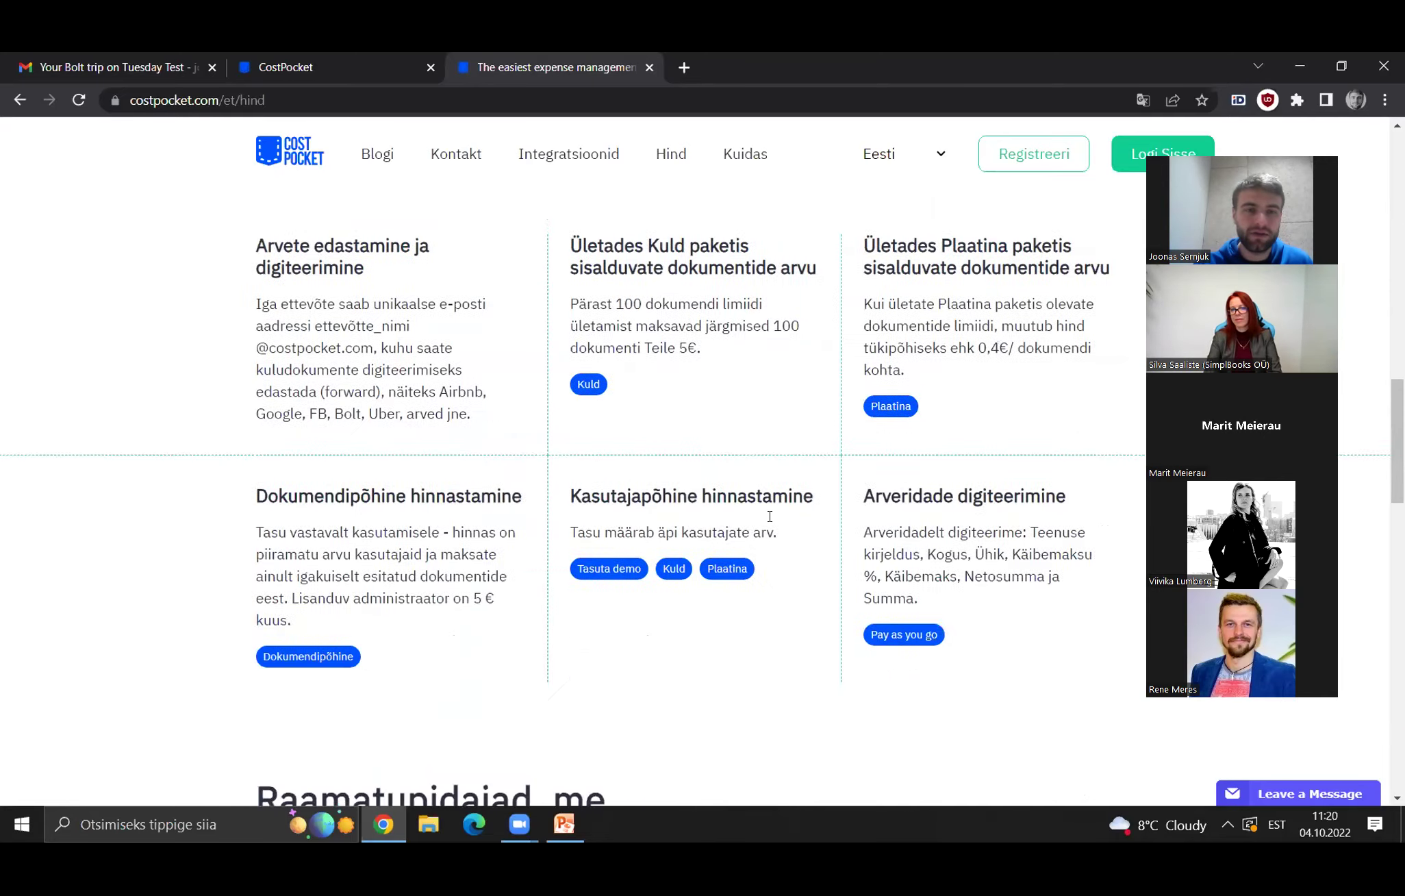
pyautogui.scroll(-8, 770, 516)
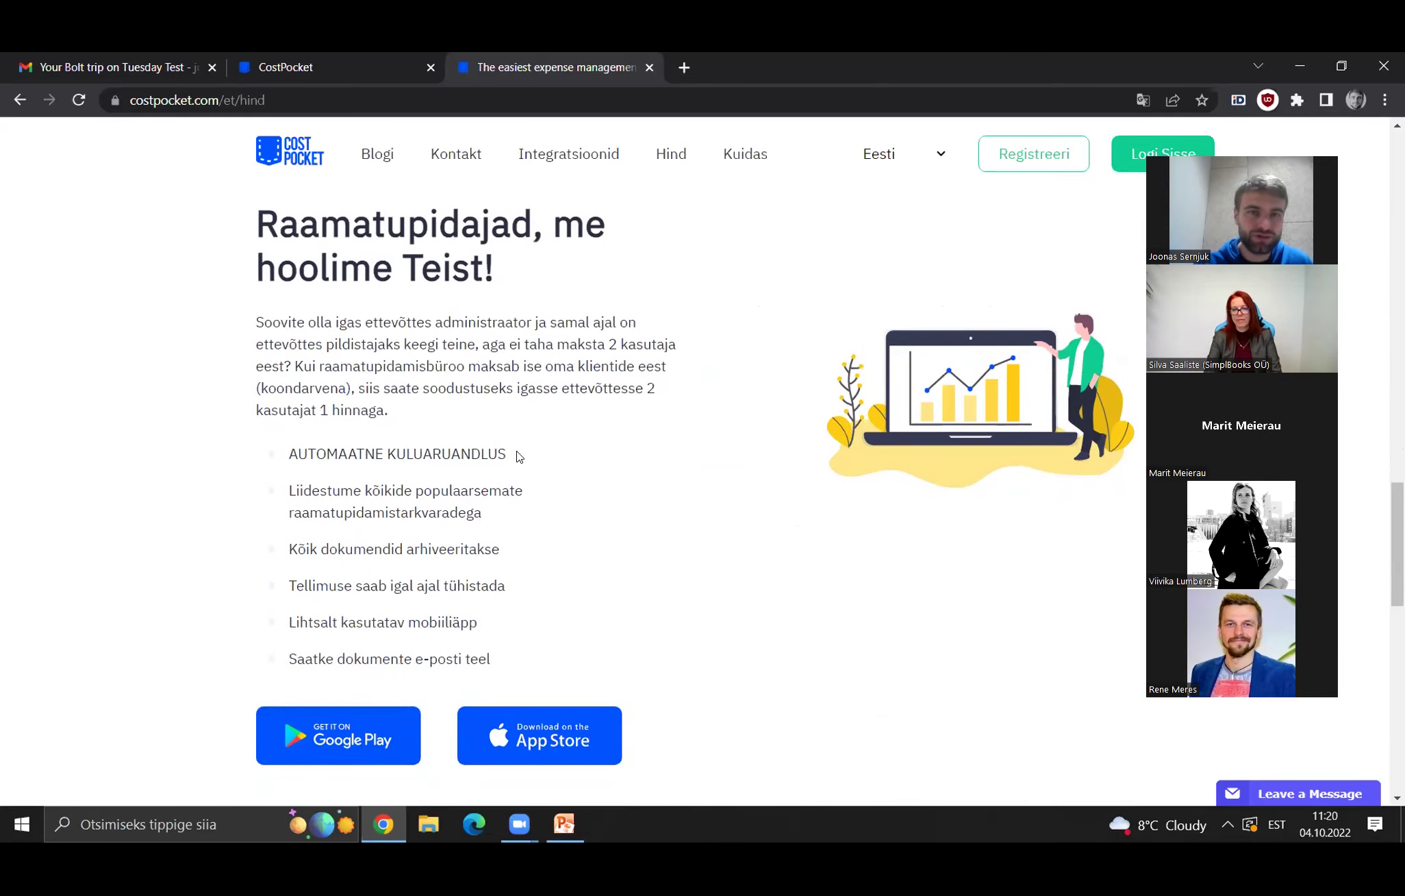
pyautogui.scroll(1, 518, 457)
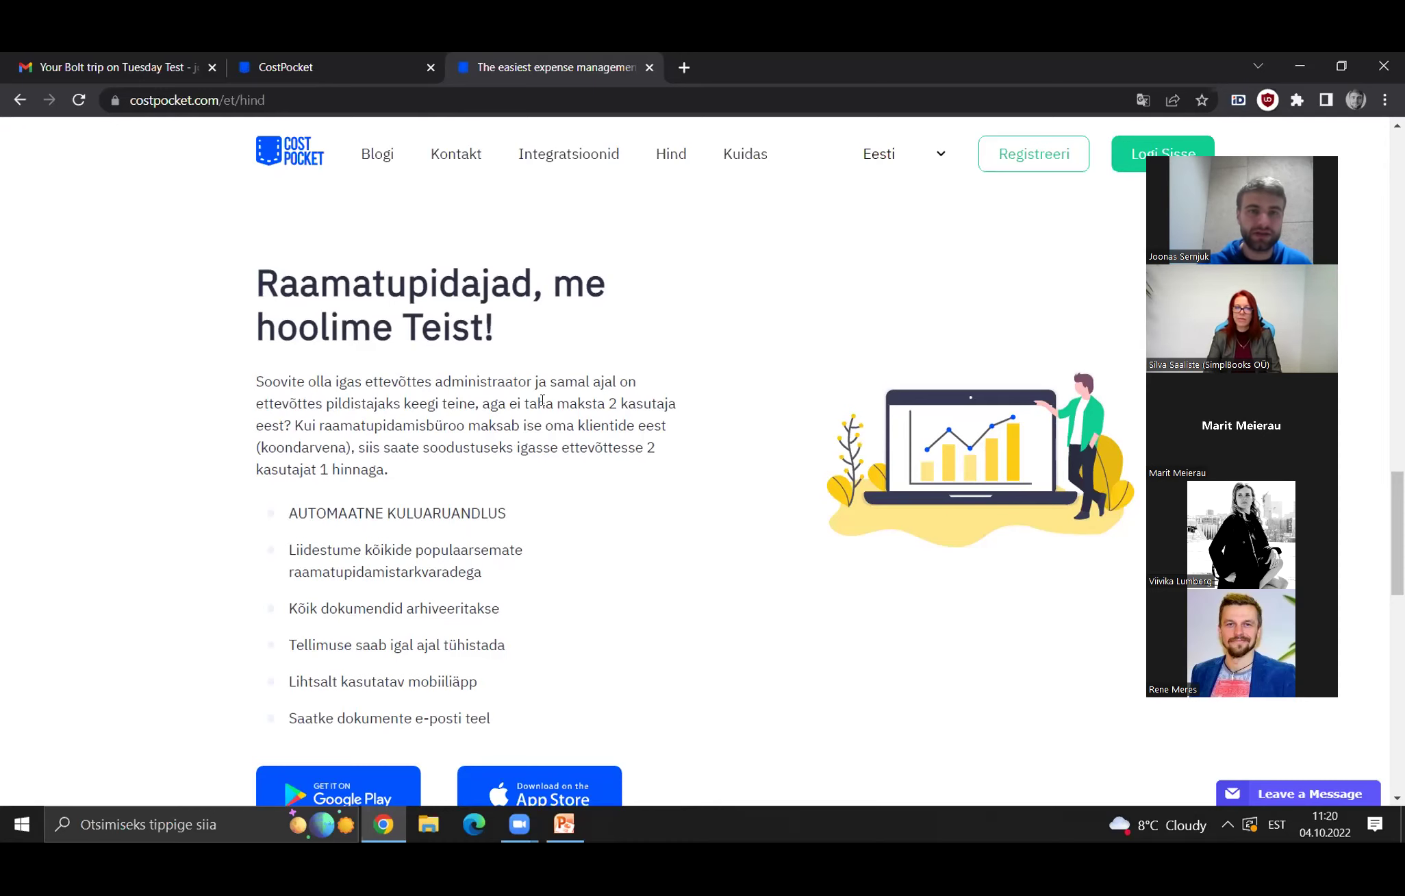
pyautogui.scroll(20, 542, 400)
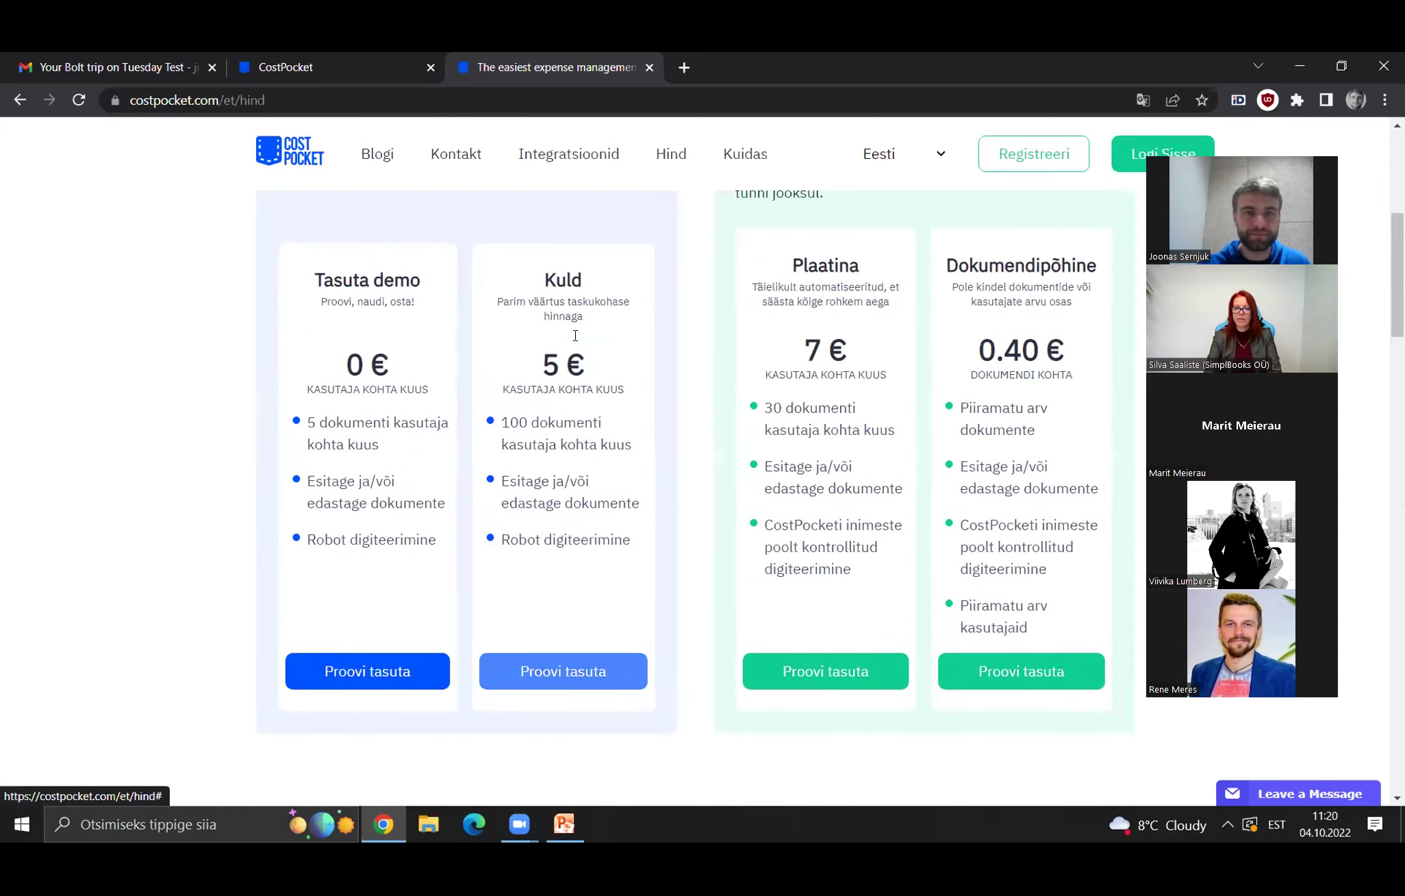
pyautogui.scroll(-15, 541, 420)
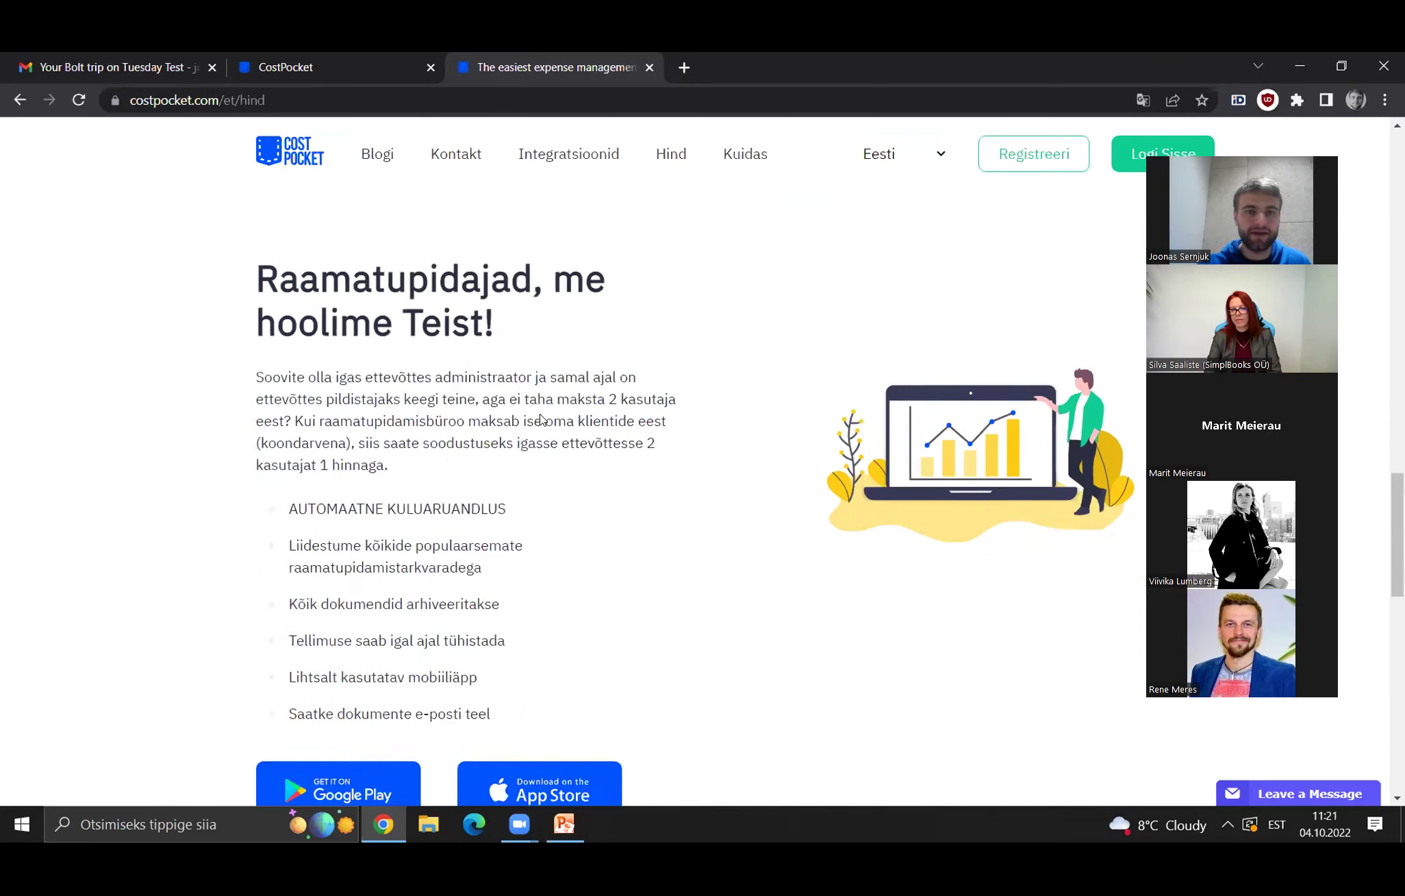
pyautogui.scroll(-4, 541, 419)
pyautogui.scroll(-5, 541, 419)
pyautogui.scroll(15, 541, 419)
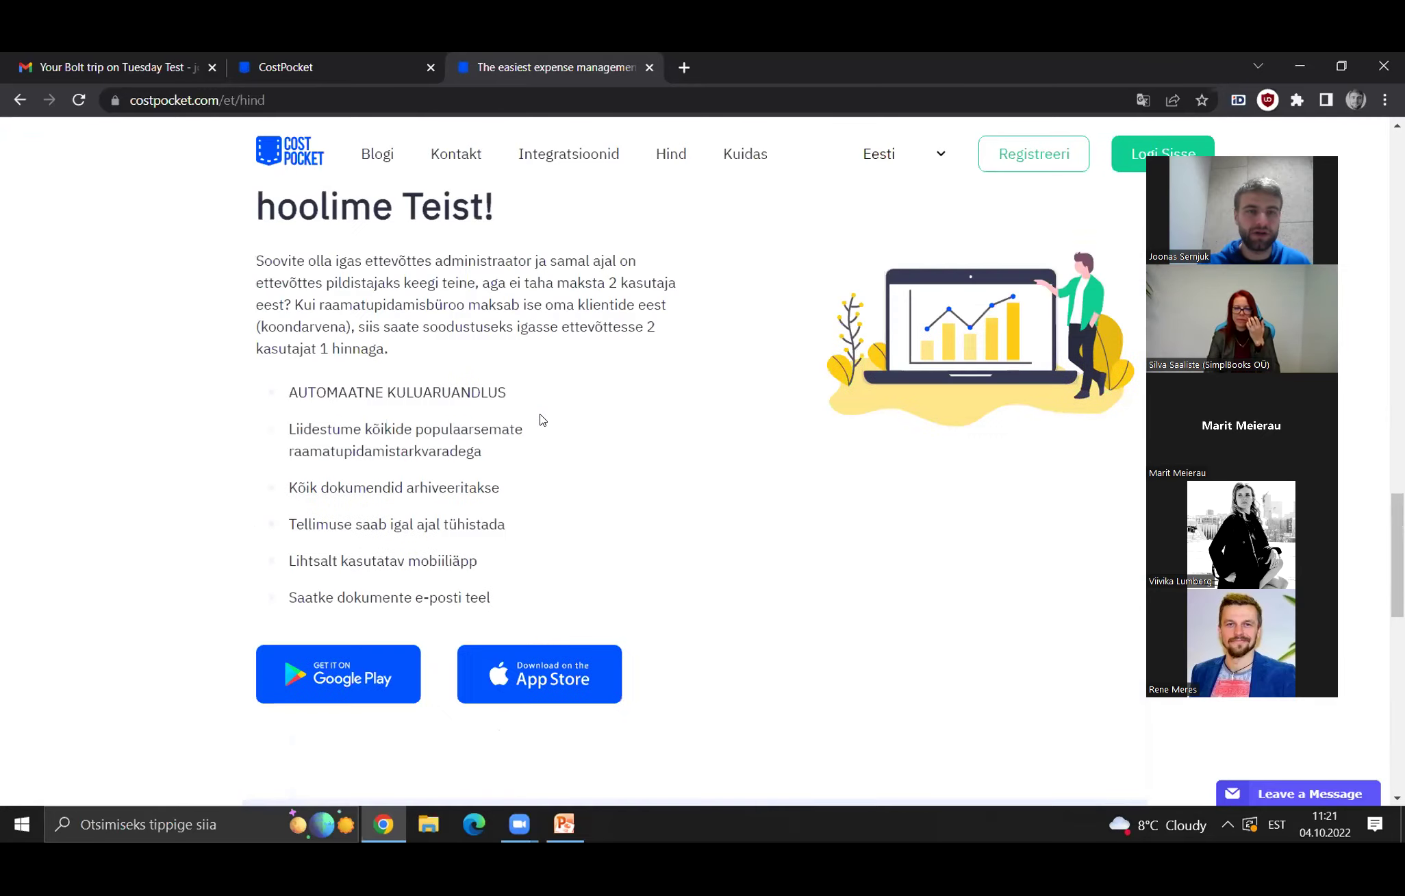
pyautogui.scroll(-20, 542, 419)
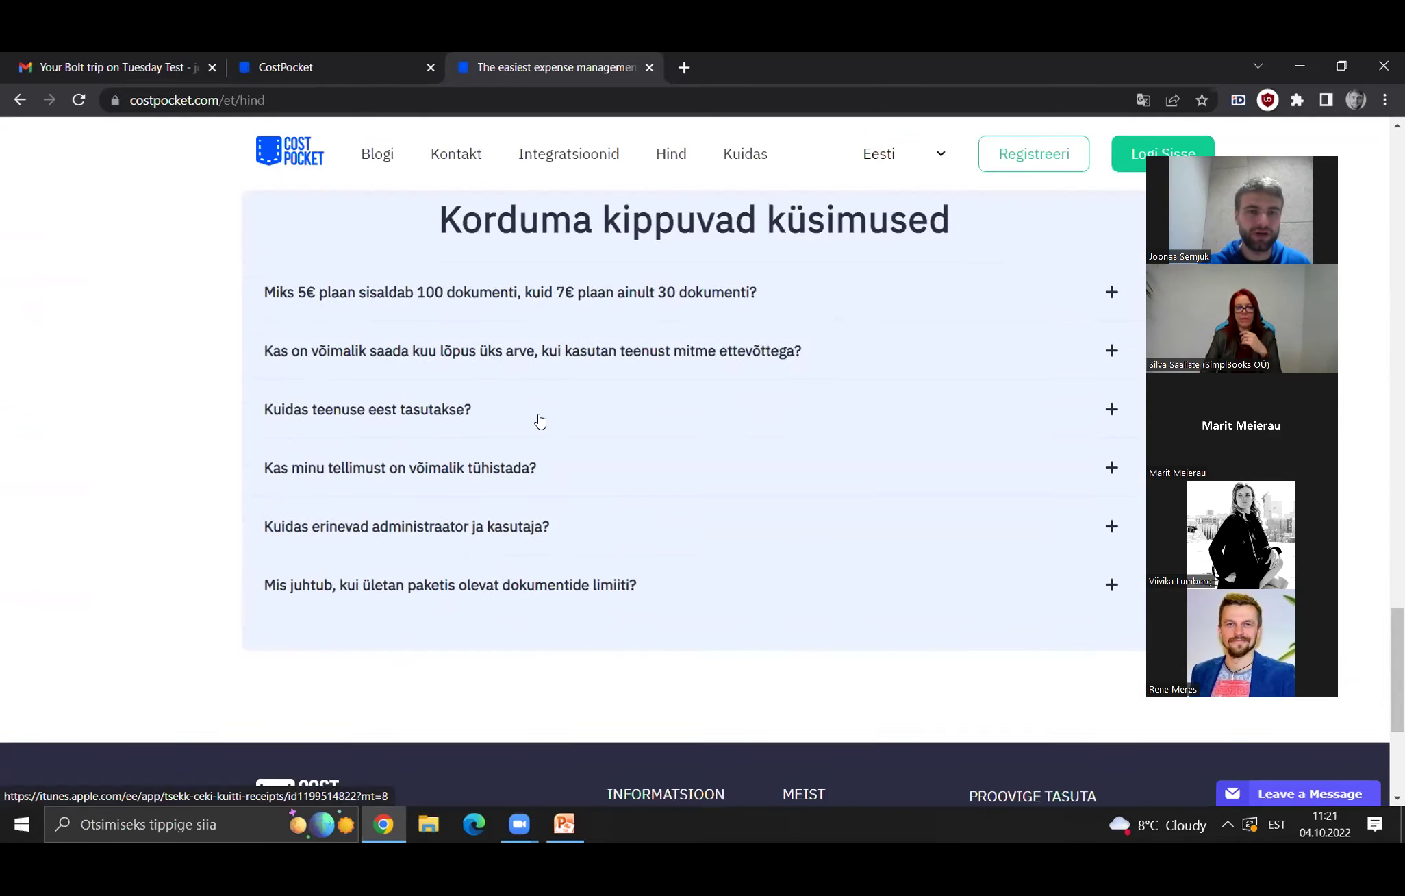
pyautogui.scroll(15, 541, 419)
pyautogui.scroll(6, 541, 420)
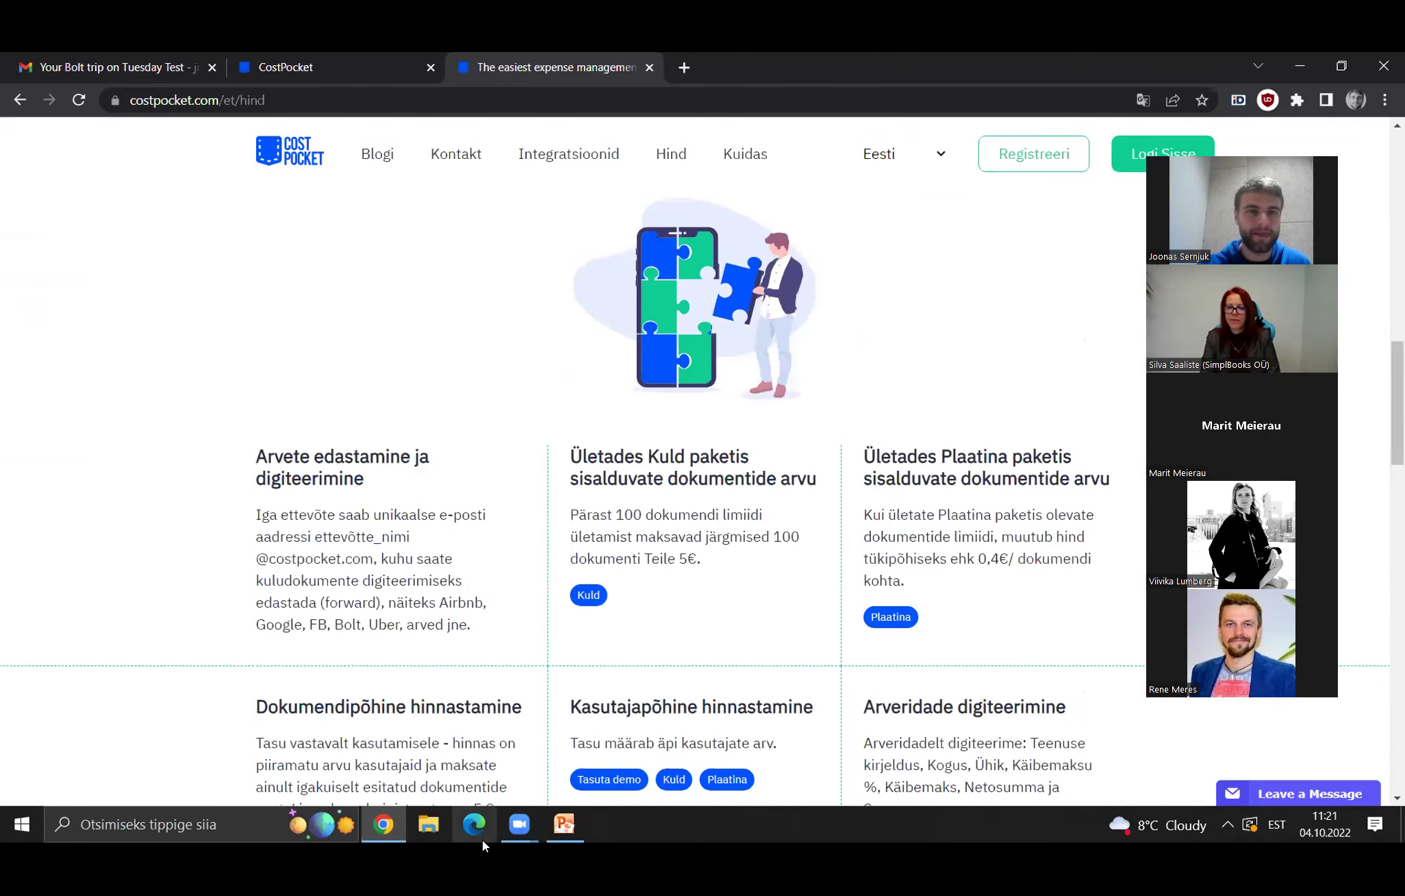
pyautogui.scroll(10, 464, 458)
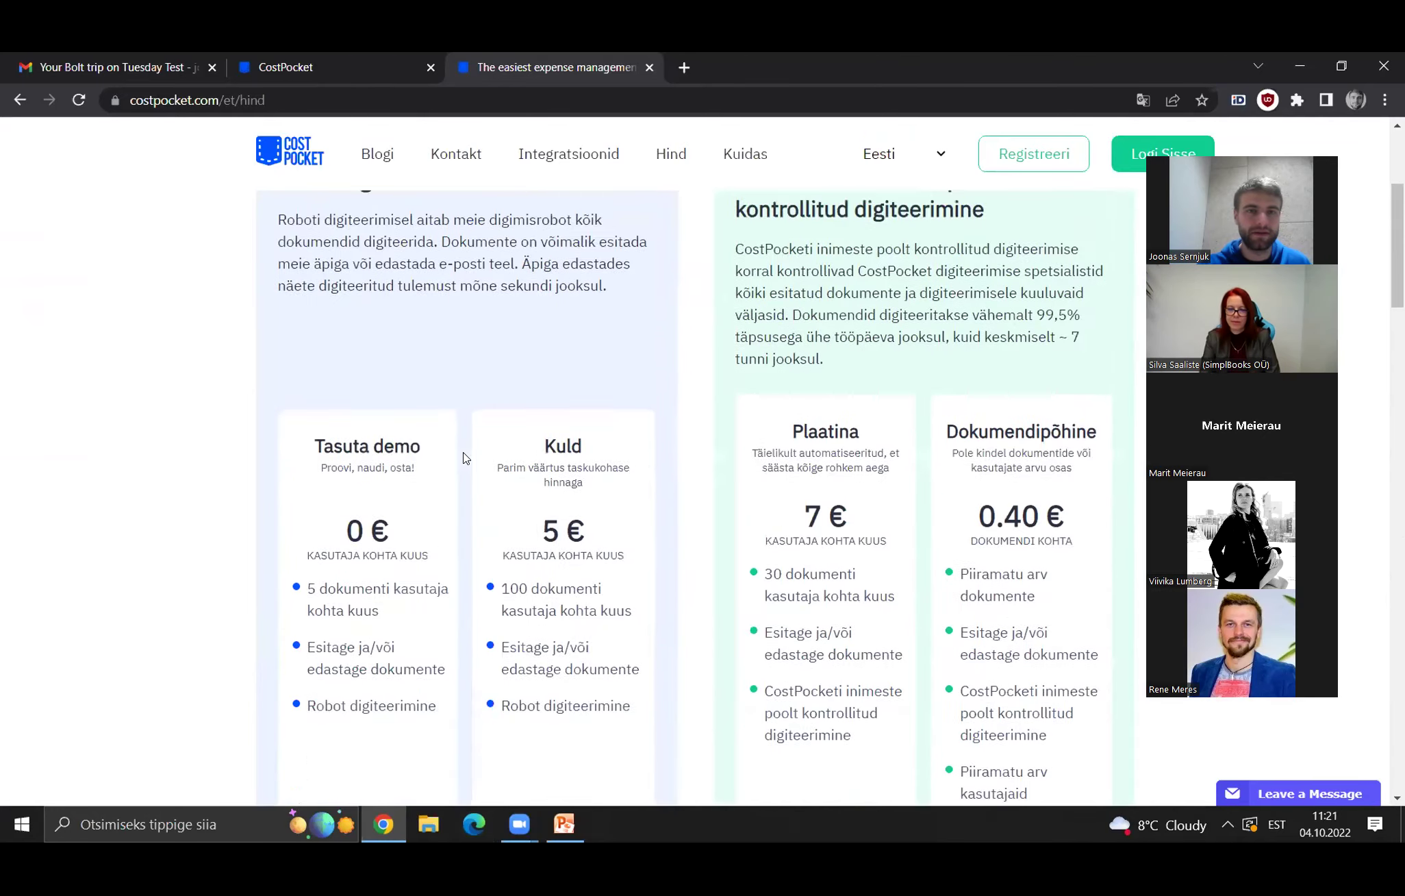
pyautogui.scroll(2, 464, 458)
pyautogui.scroll(-3, 465, 458)
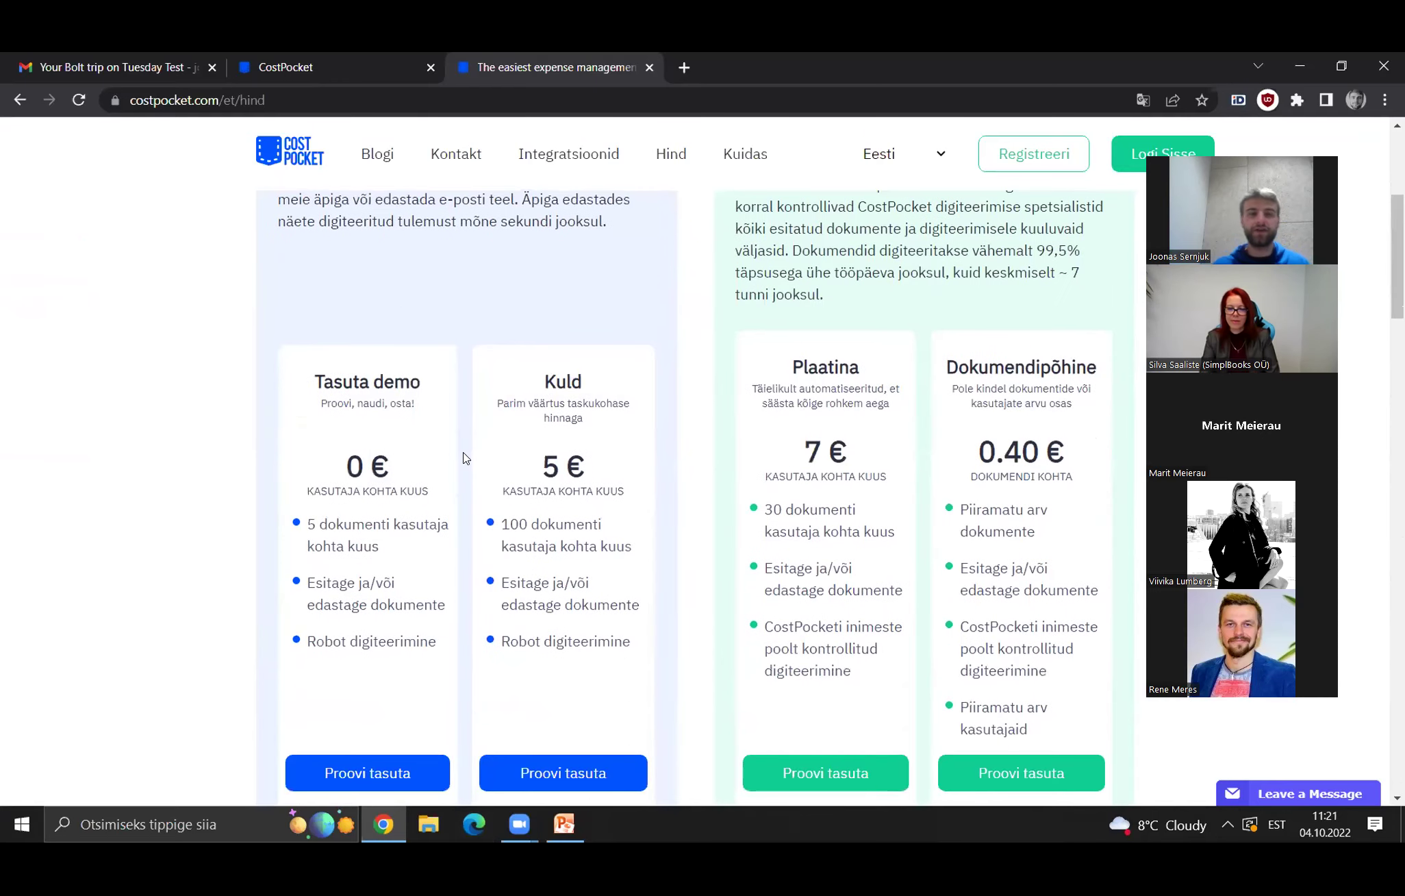
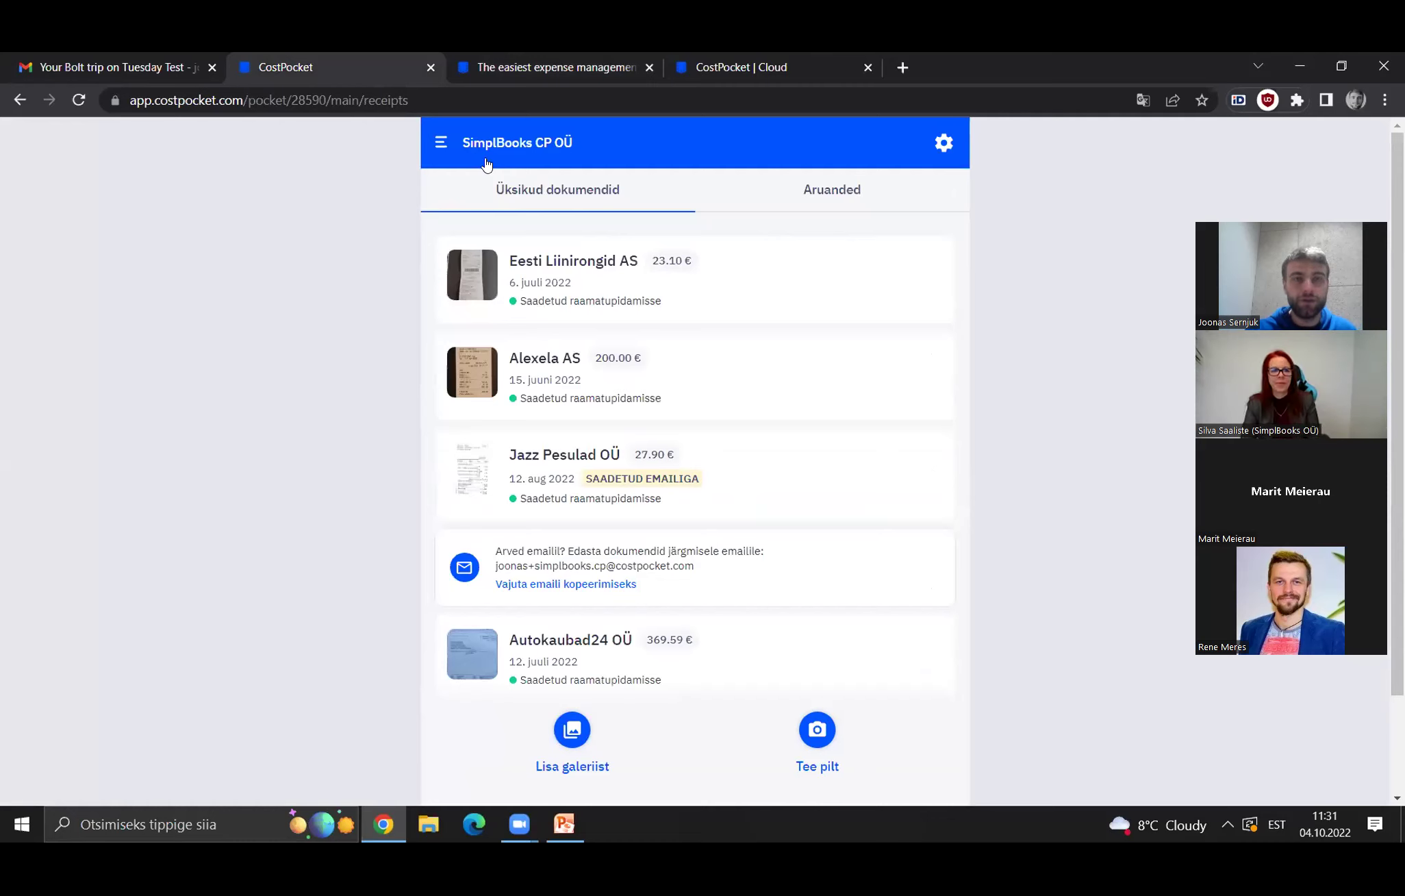
pyautogui.click(490, 136)
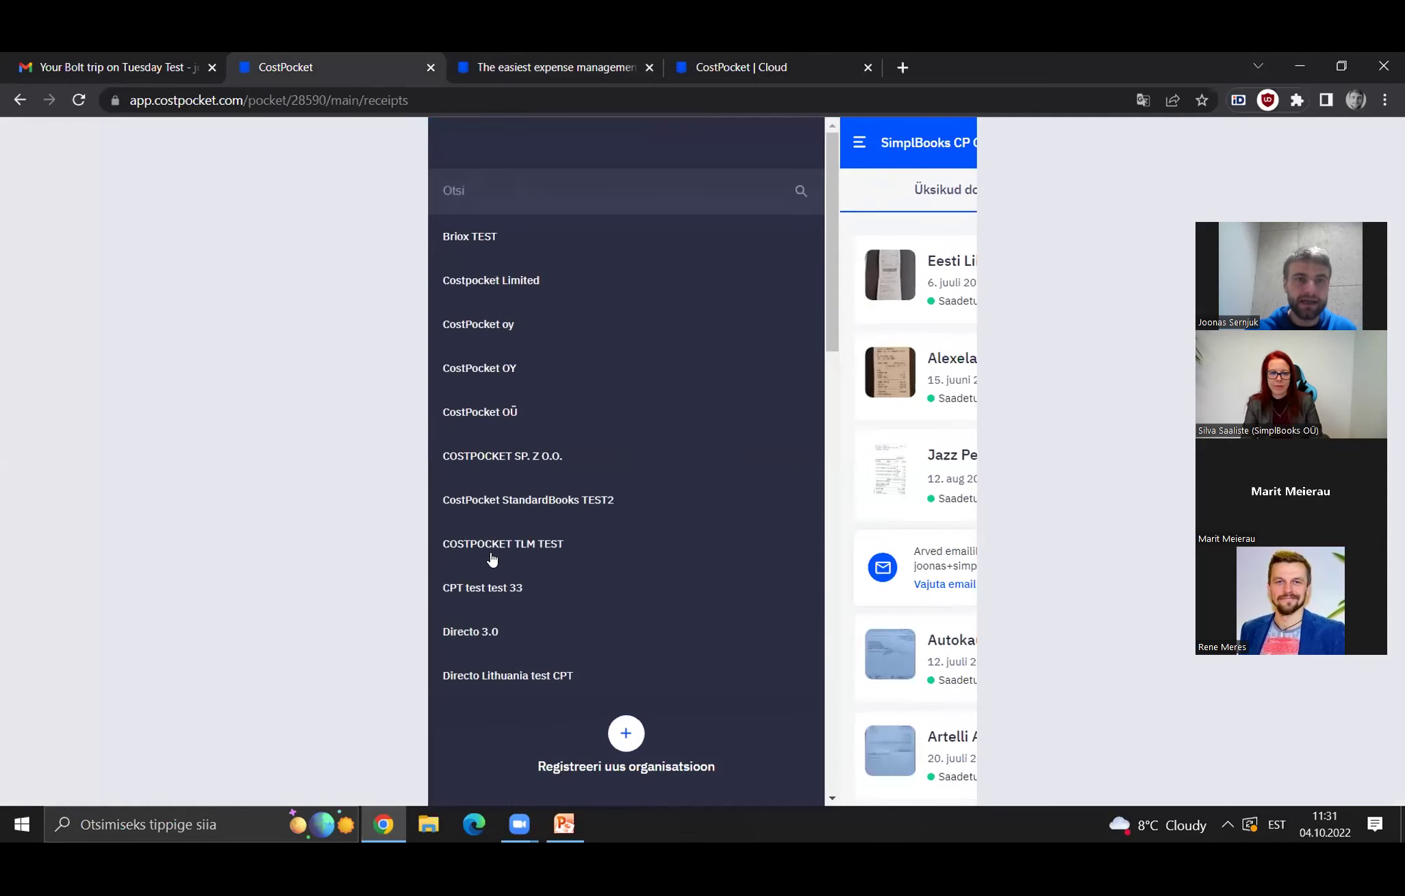
pyautogui.scroll(-6, 510, 449)
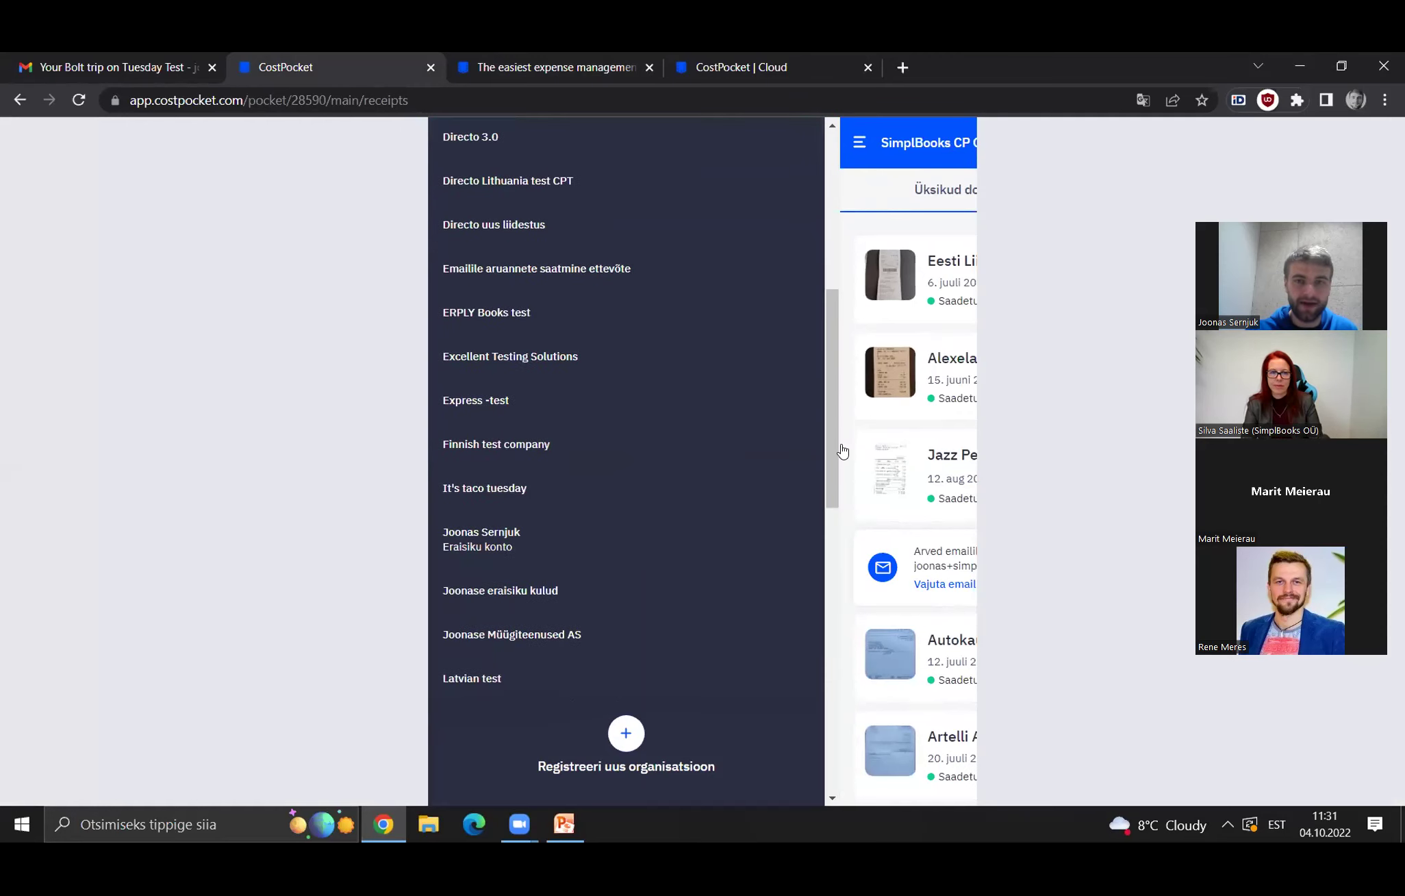
pyautogui.click(901, 441)
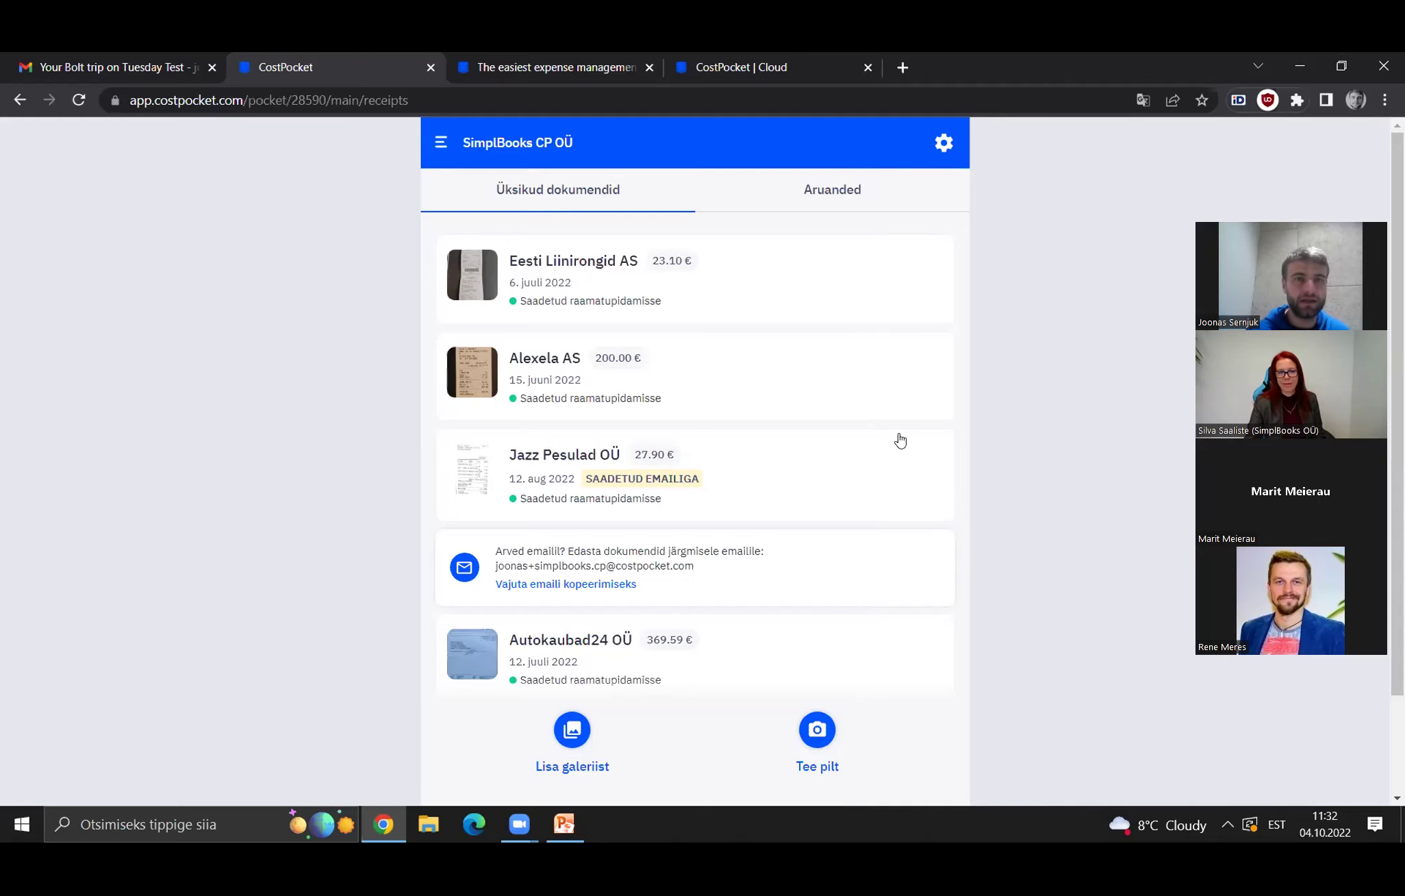
pyautogui.click(478, 143)
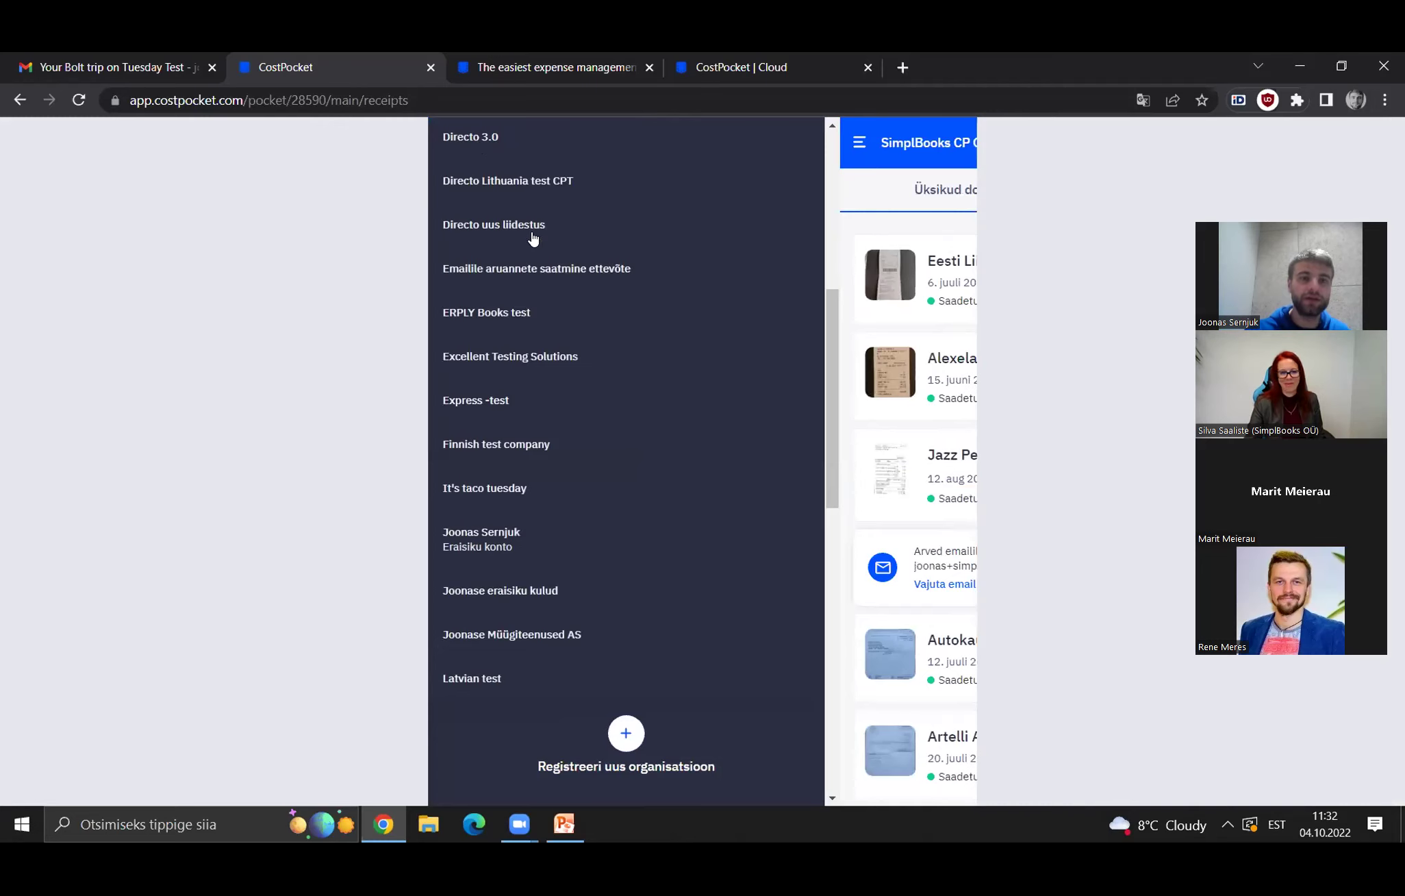
pyautogui.click(890, 283)
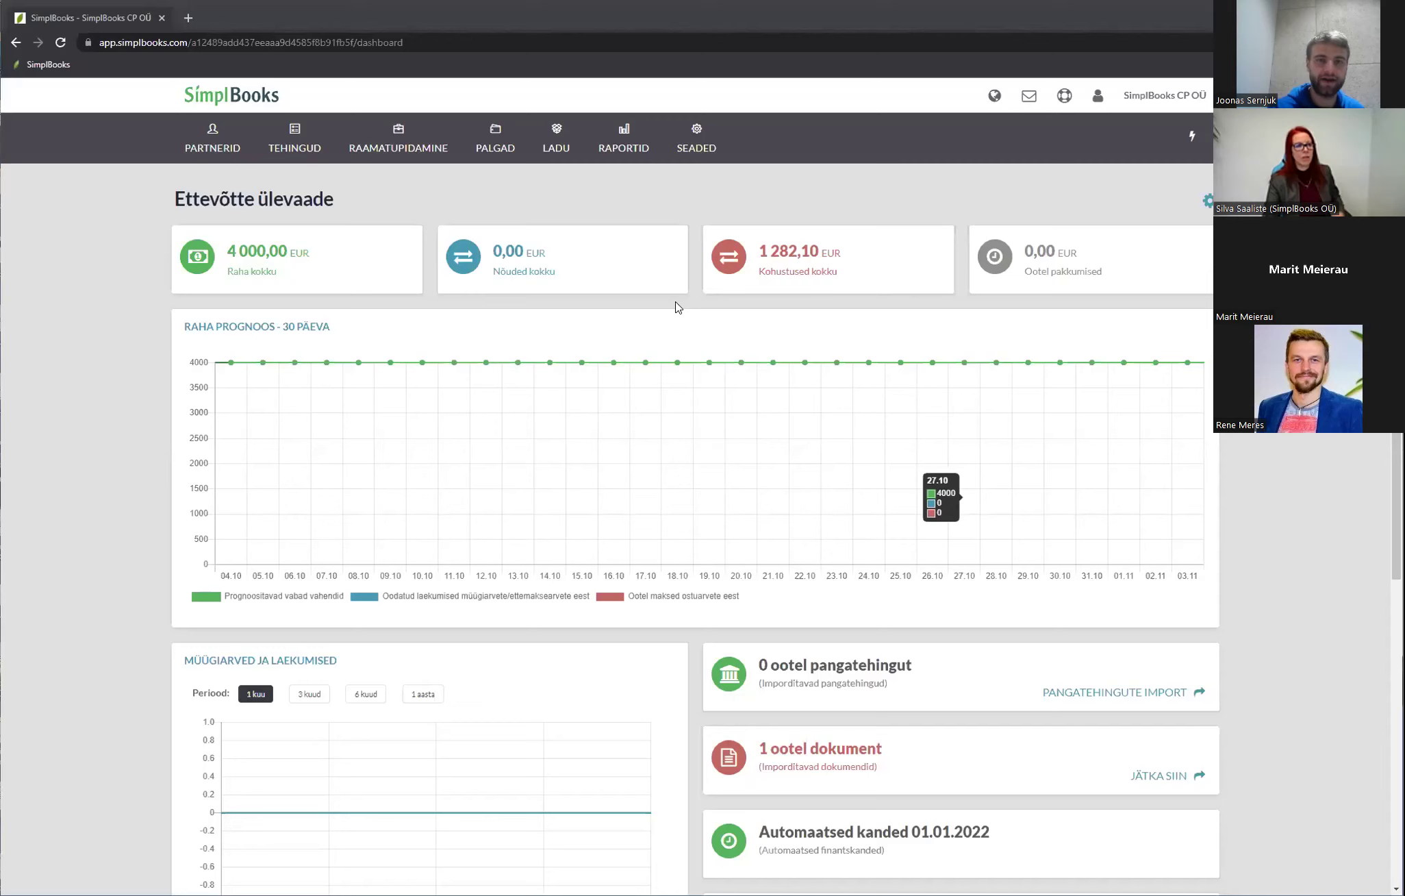
# Create a purchase invoice from the pending Eesti Liinirongid AS CostPocket receipt, 23,10 total
pyautogui.click(624, 140)
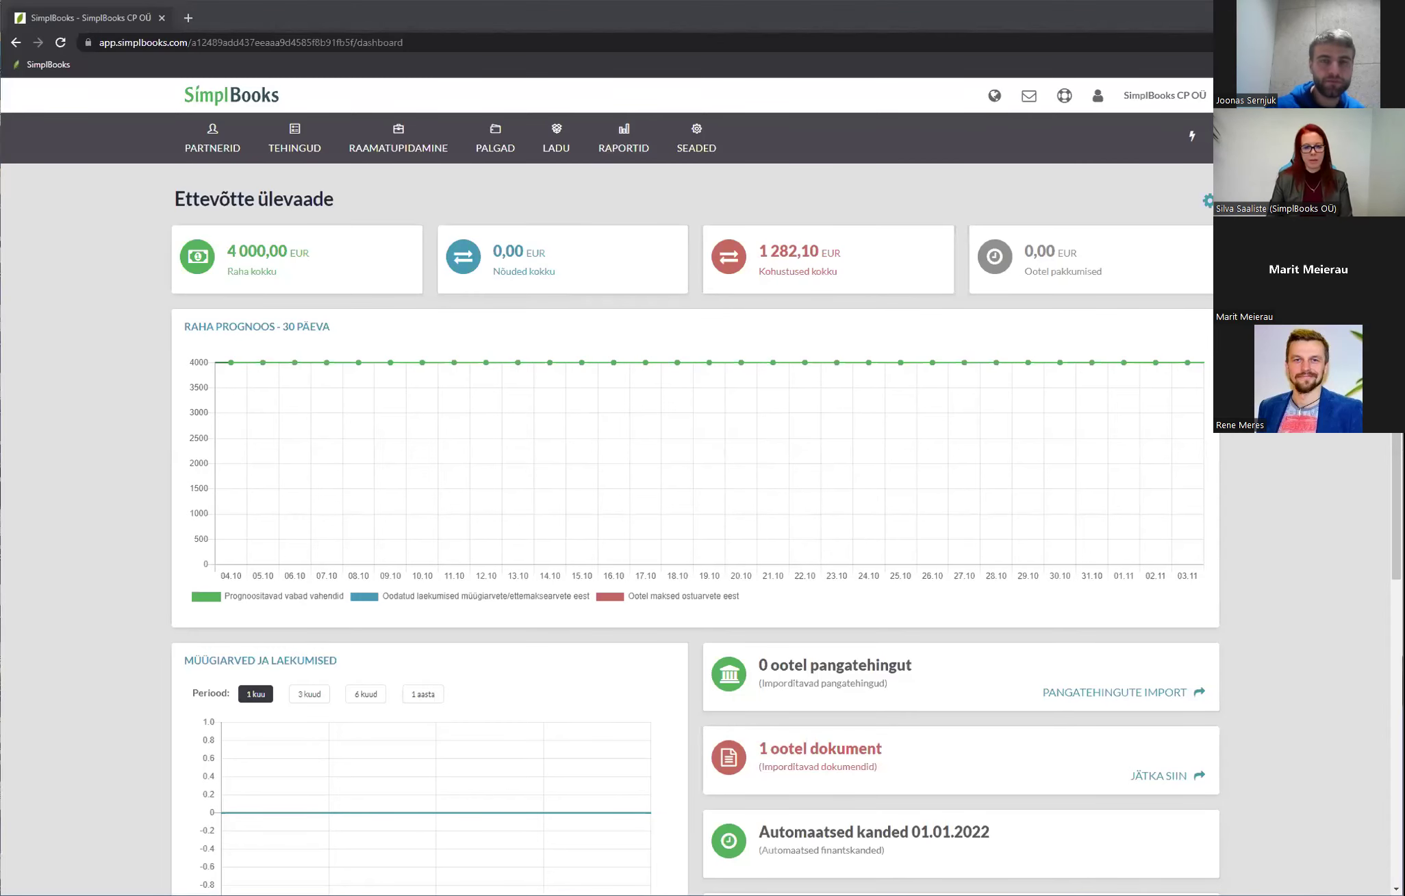
pyautogui.click(1161, 775)
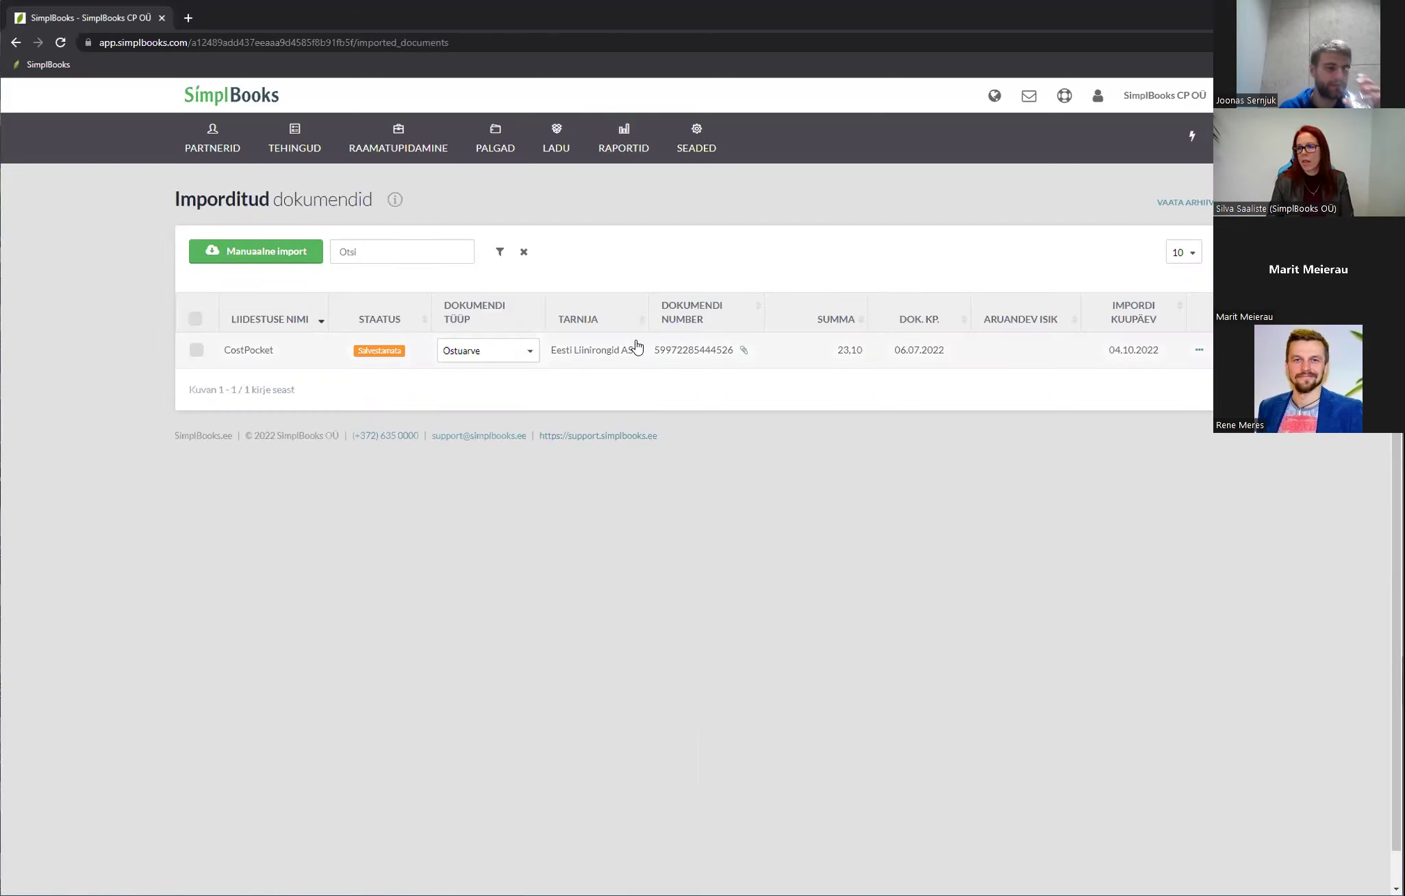
pyautogui.click(603, 361)
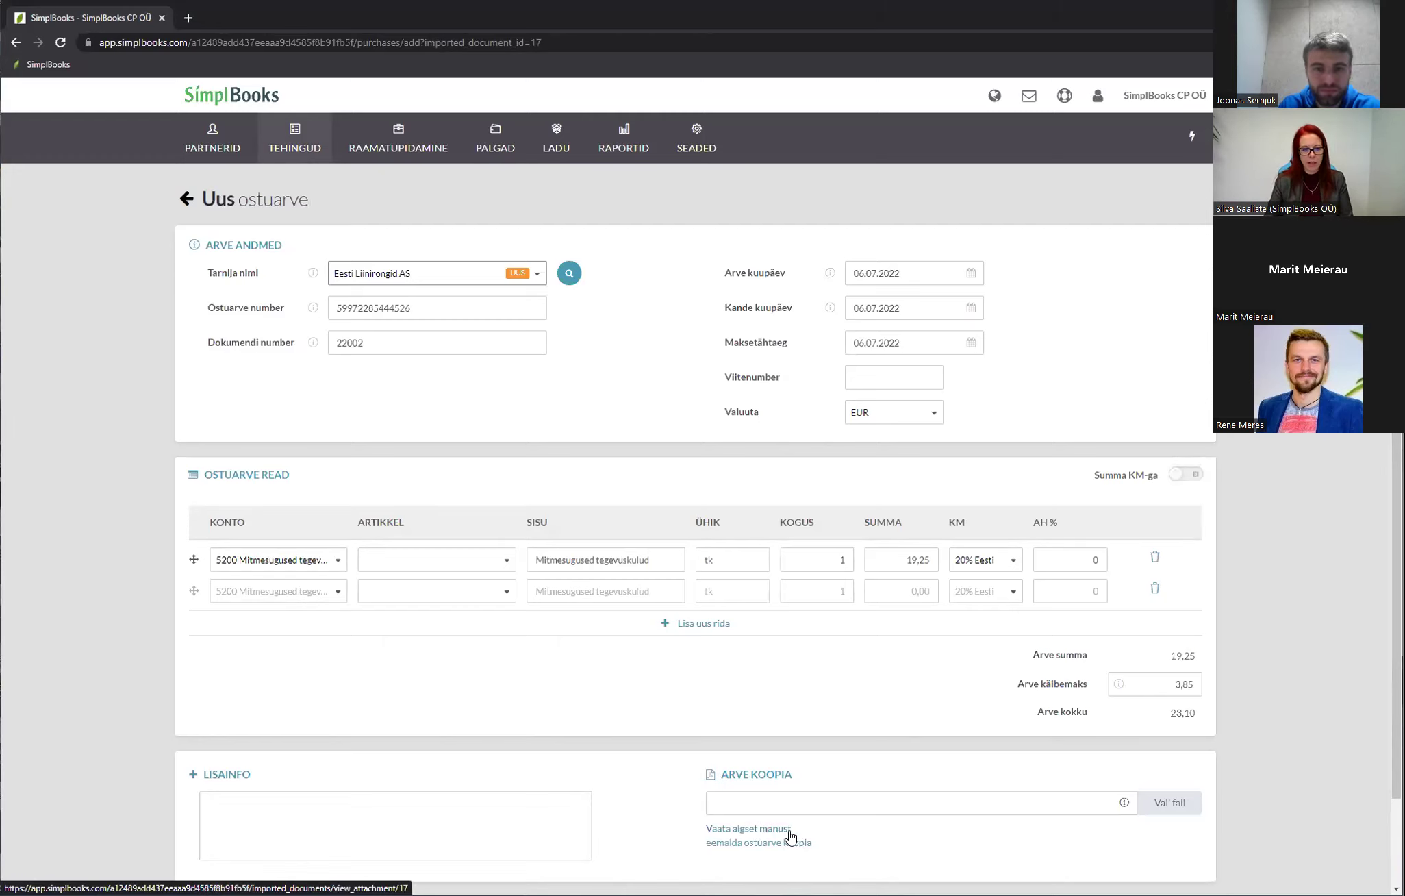
# Give the second invoice row account 5260 Bürookulud, postikulud and amount 5
pyautogui.rightClick(764, 833)
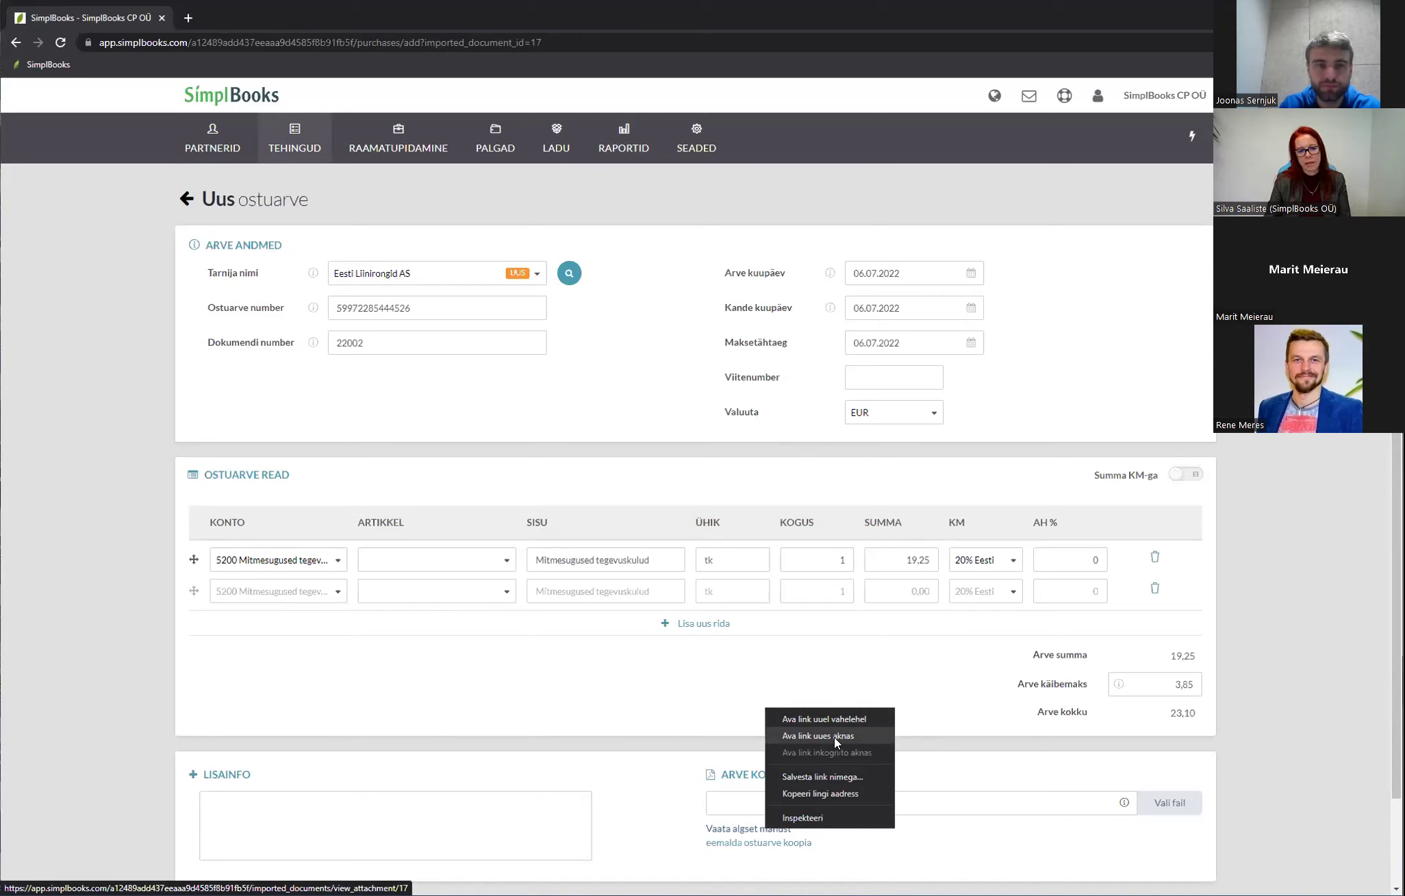
pyautogui.click(584, 693)
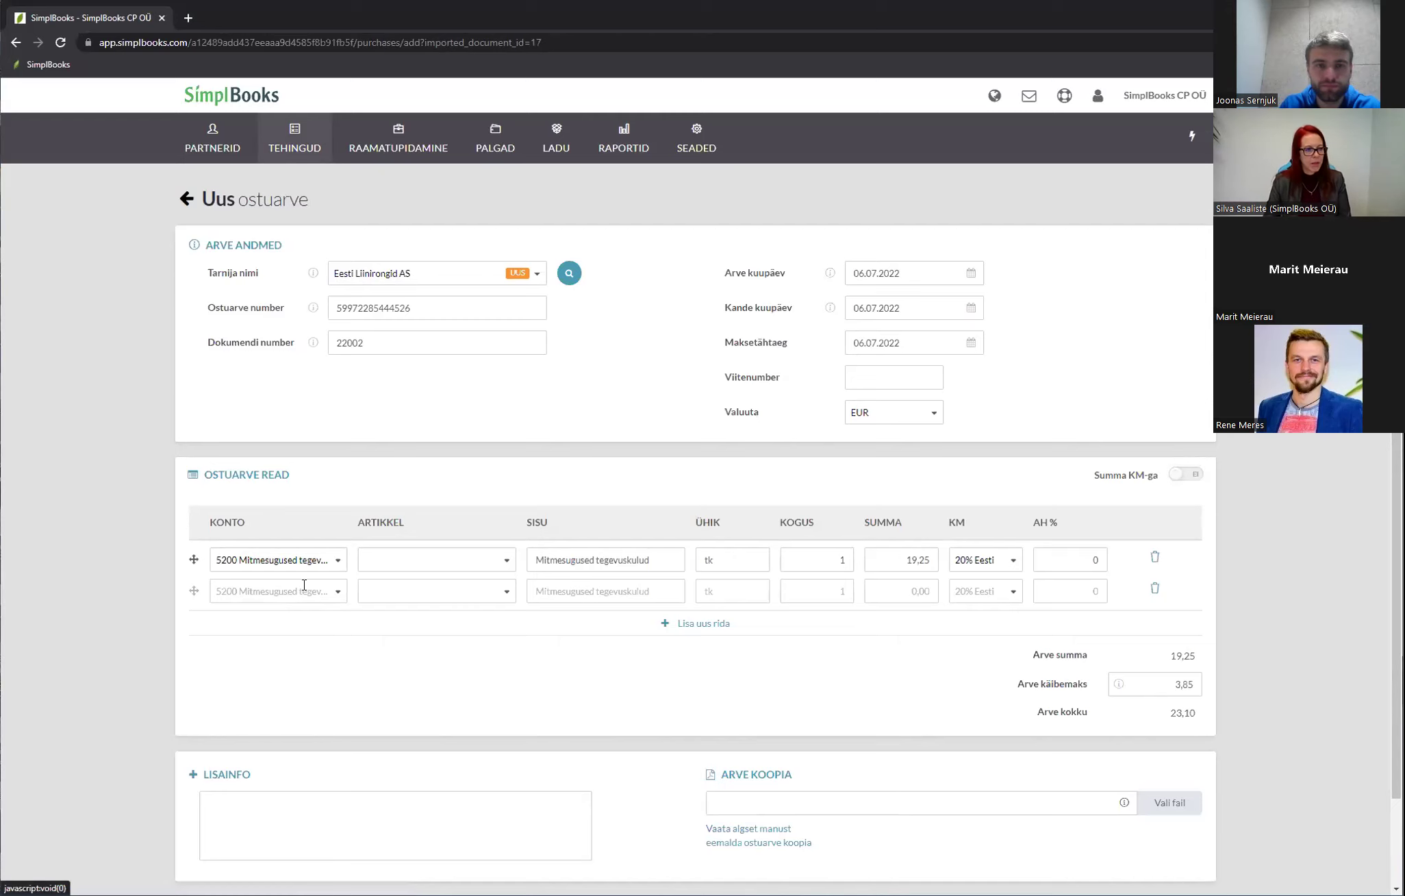
pyautogui.click(281, 591)
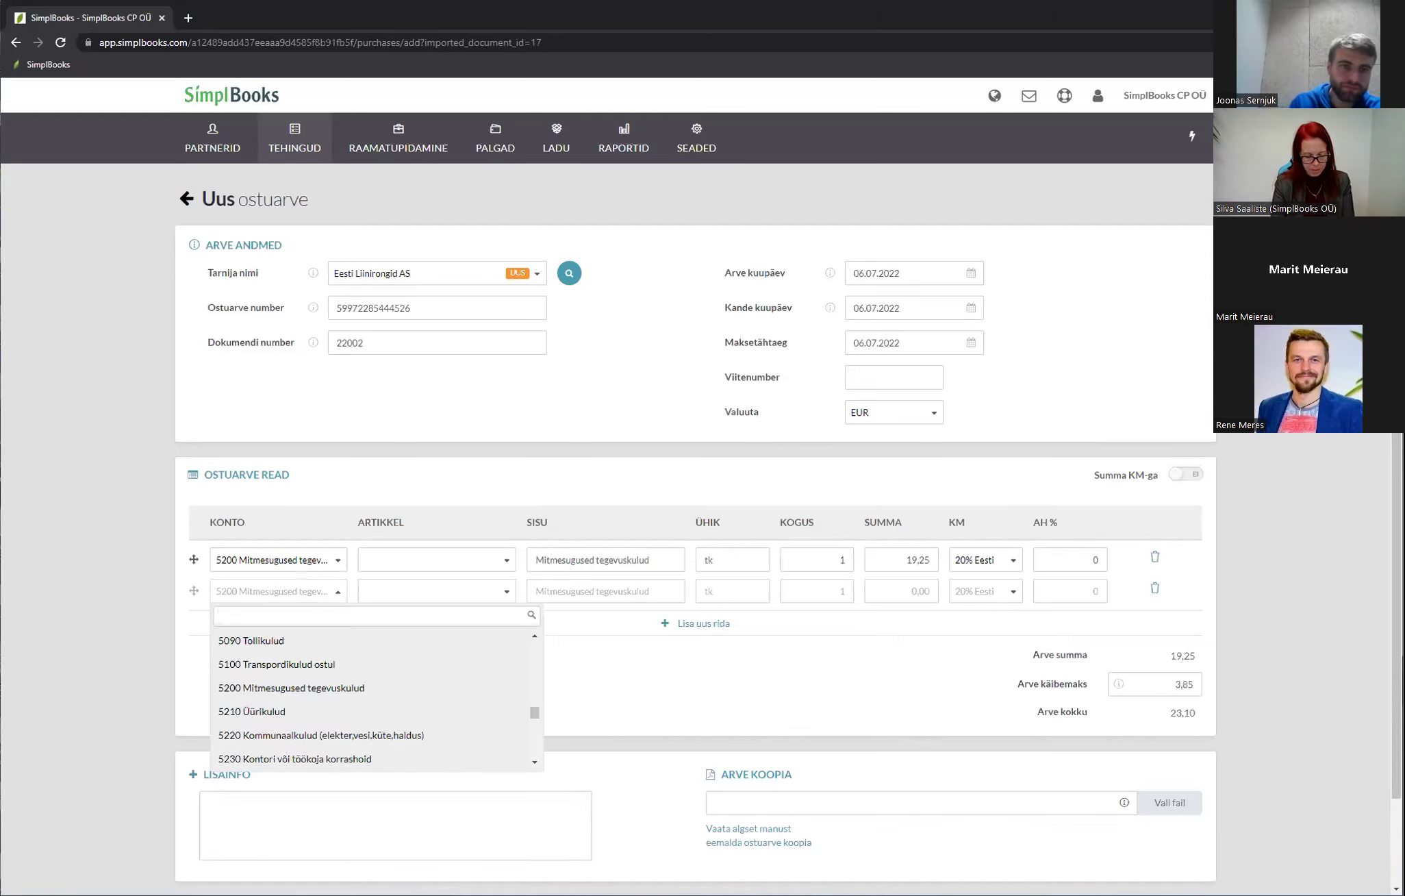
pyautogui.write('büroo')
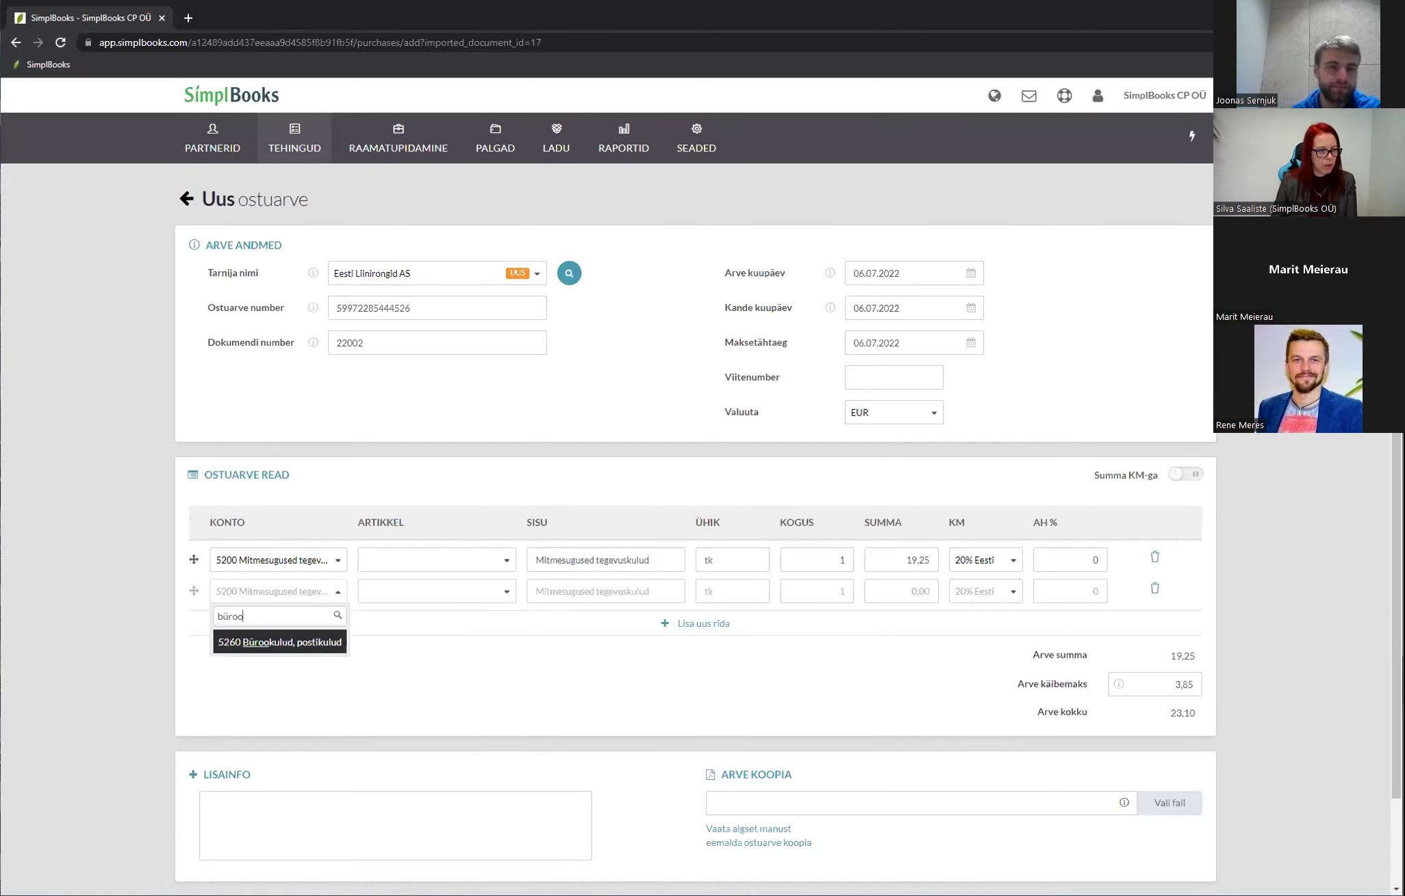
pyautogui.click(304, 642)
pyautogui.click(902, 591)
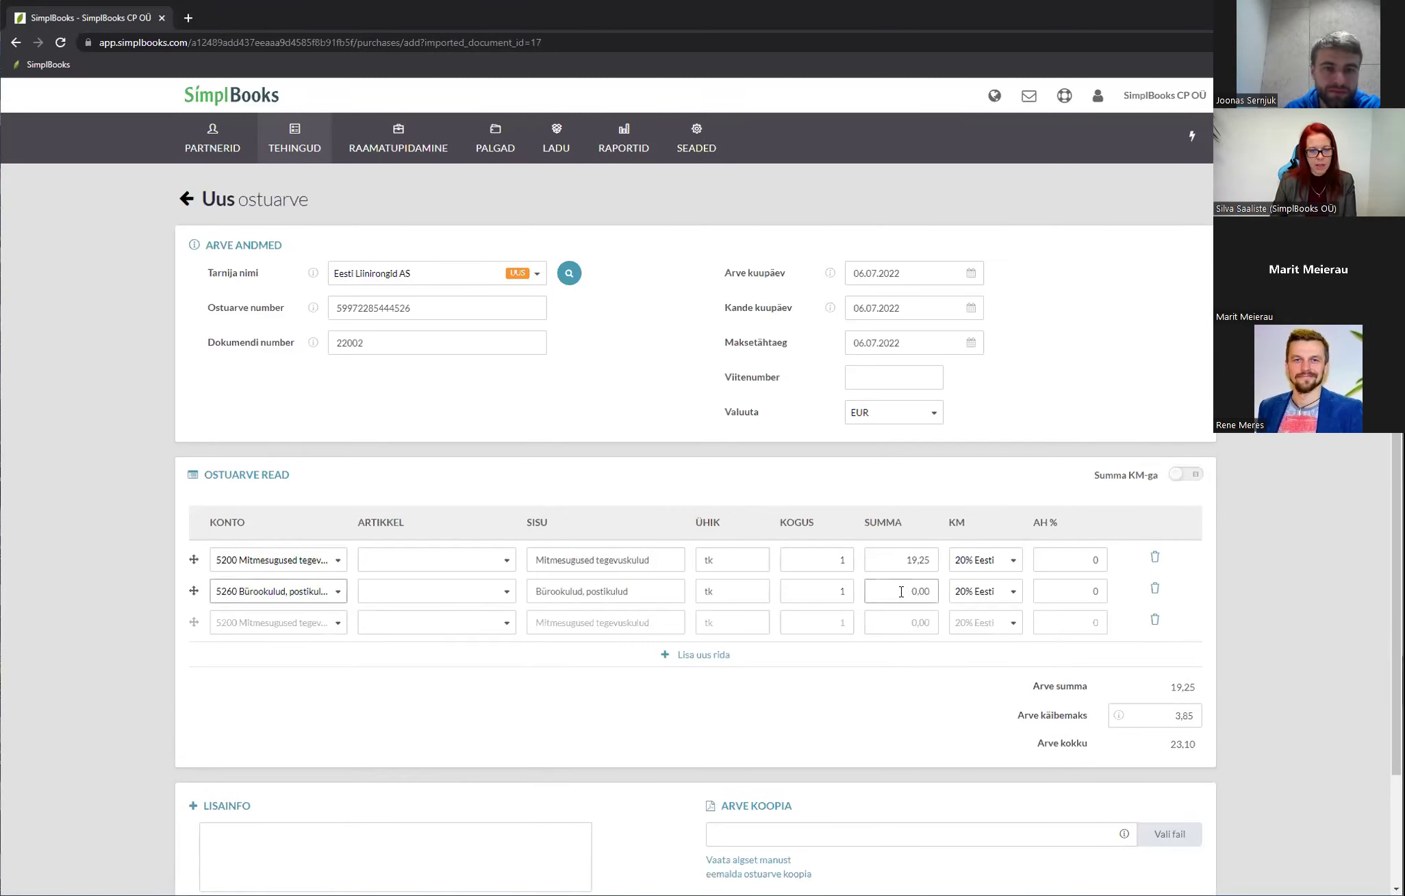
pyautogui.hotkey('ctrl', 'a')
pyautogui.write('5')
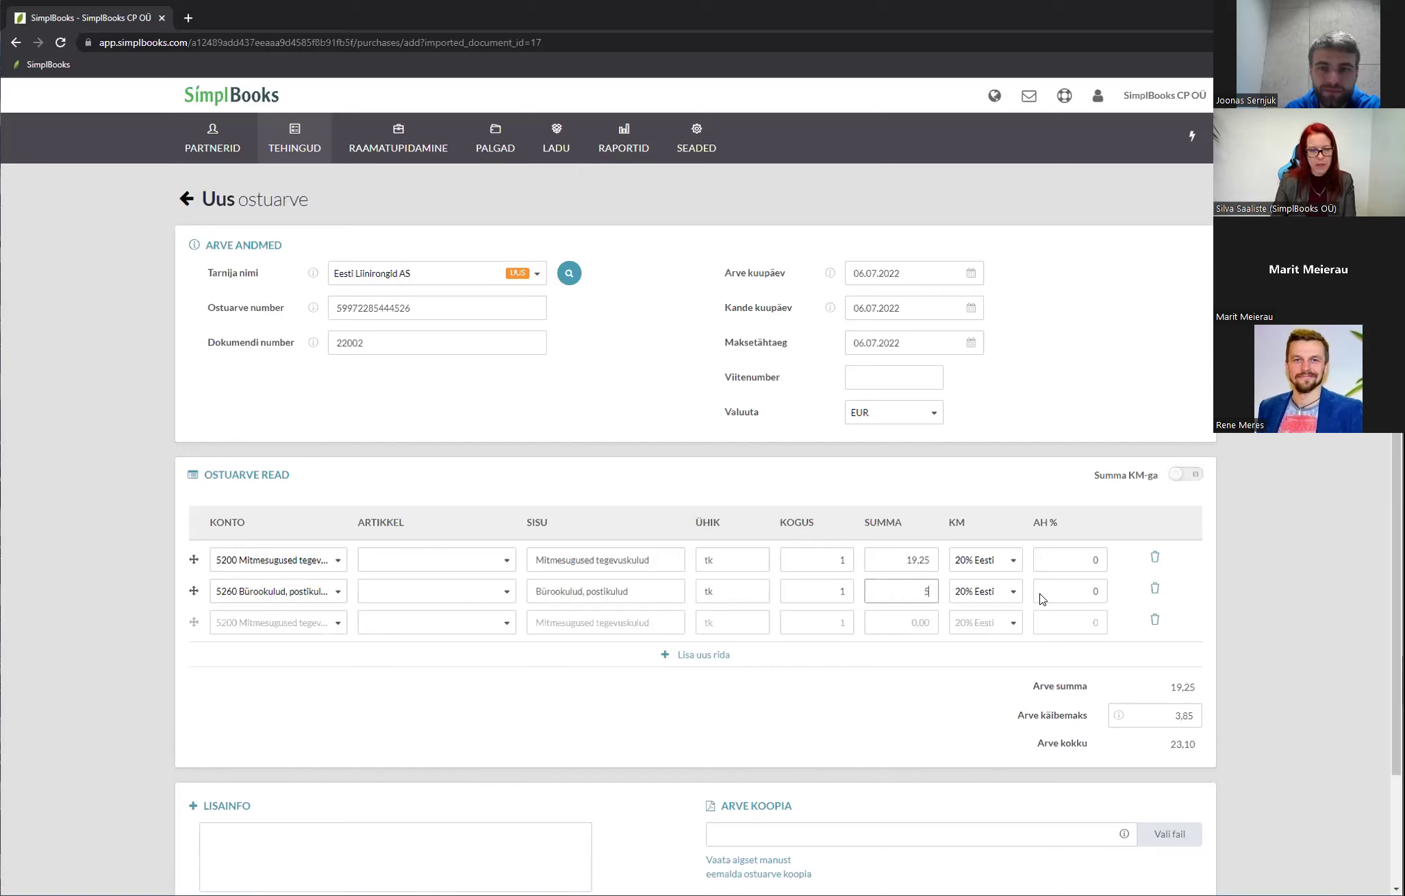
# Change the first row's amount to 14,25 and save the purchase invoice
pyautogui.click(913, 560)
pyautogui.press('Delete')
pyautogui.write('4')
pyautogui.click(896, 730)
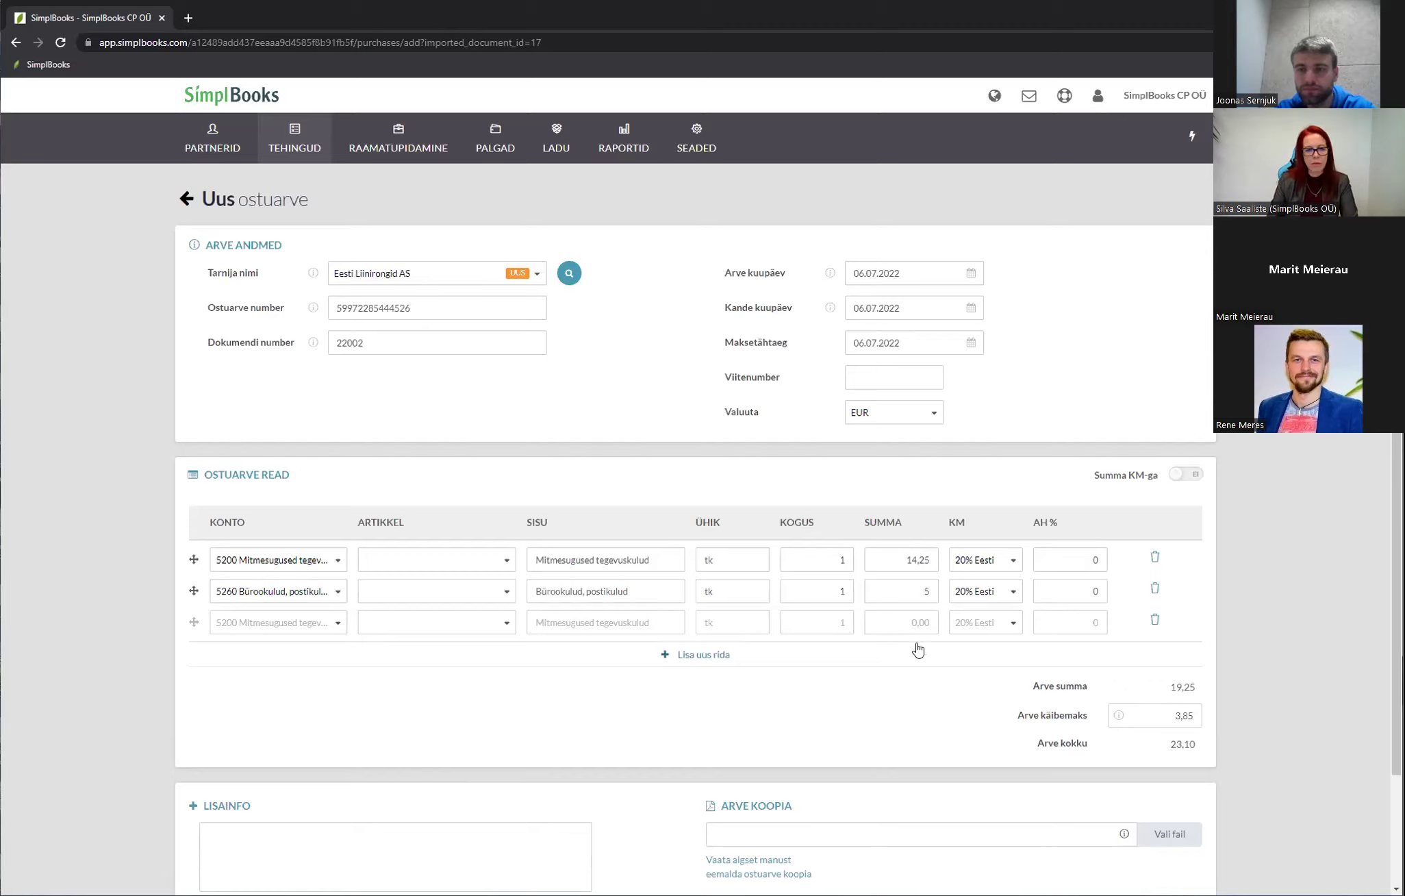
pyautogui.scroll(-2, 921, 637)
pyautogui.click(240, 817)
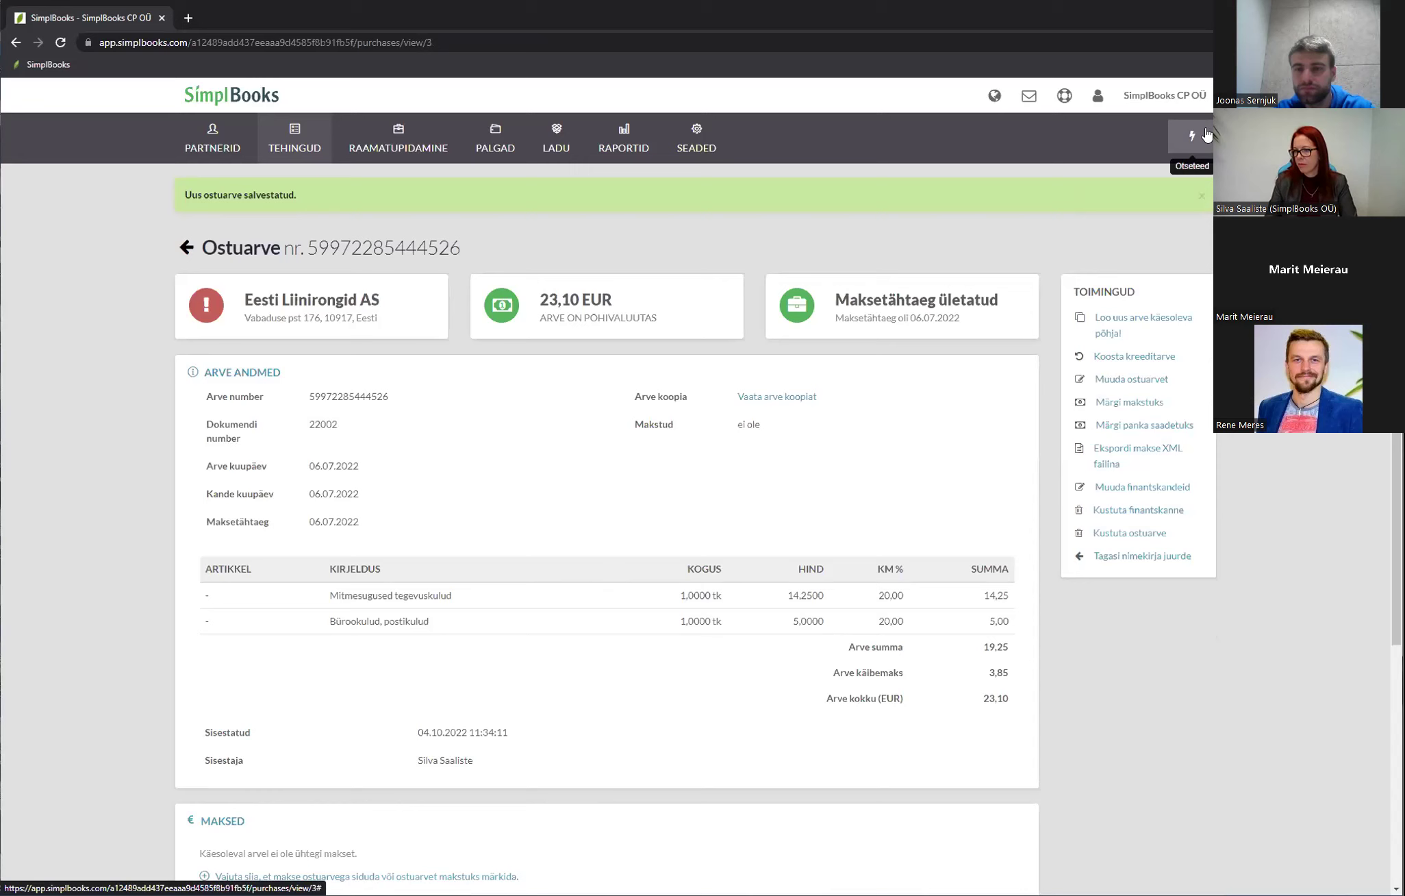
# Glance at the Otseteed shortcuts and scroll down the saved Eesti Liinirongid AS invoice
pyautogui.click(1209, 135)
pyautogui.scroll(-5, 743, 624)
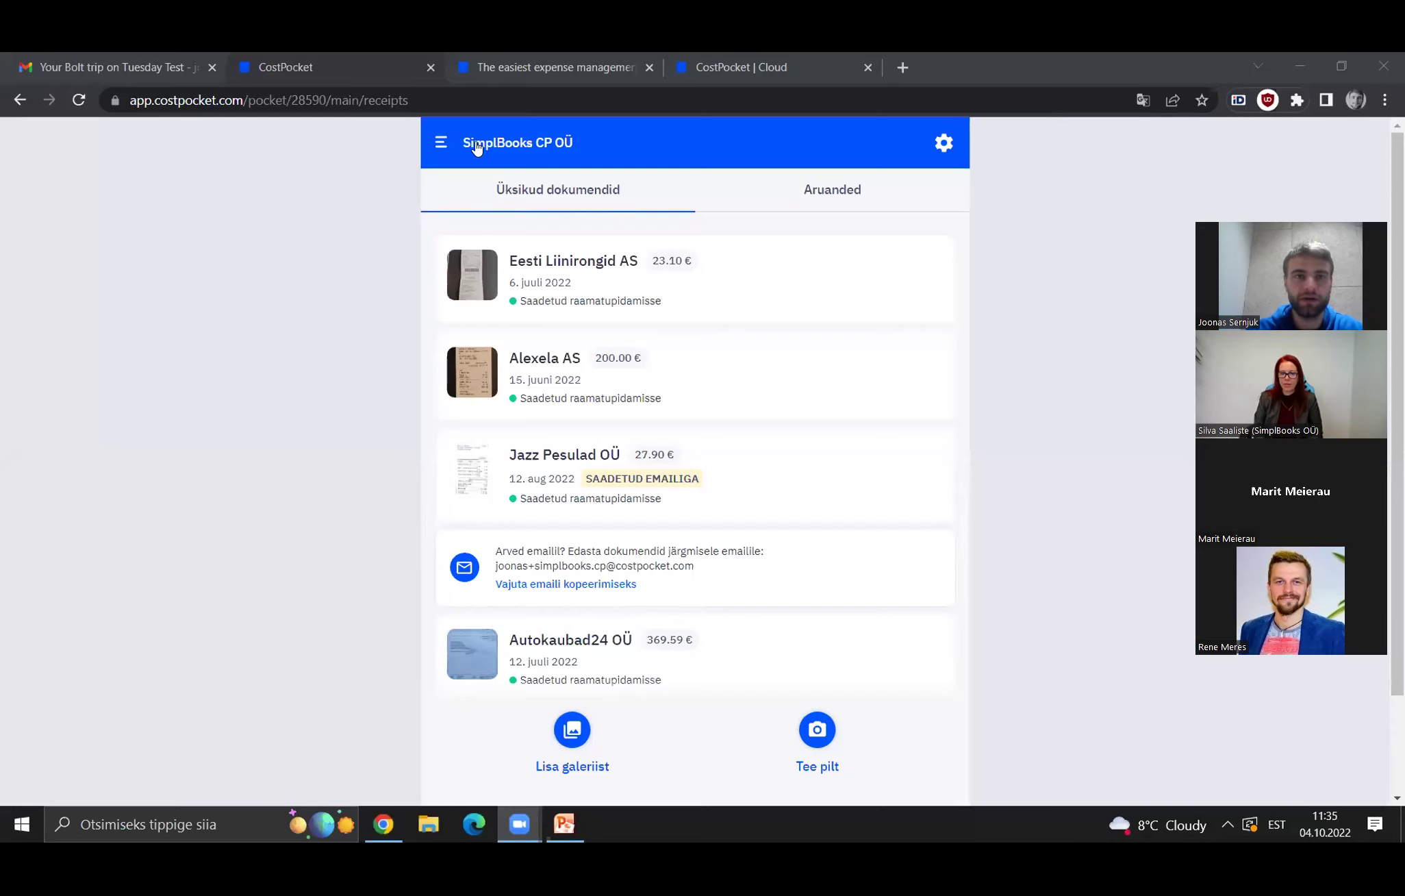
# After checking the current organisation's settings, switch to Joonase Müügiteenused AS and open its Seaded page
pyautogui.click(946, 144)
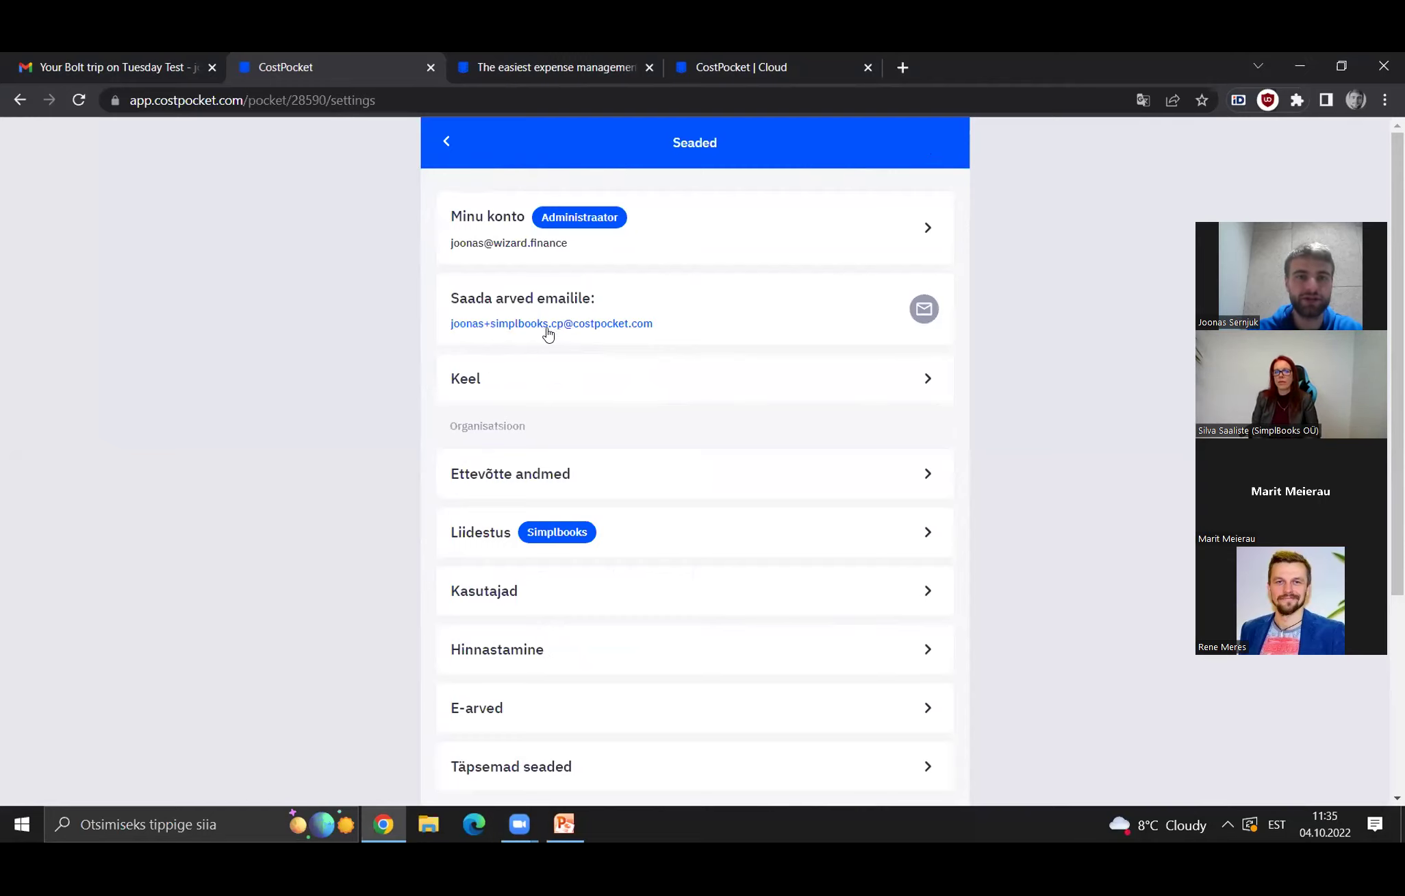
pyautogui.click(450, 144)
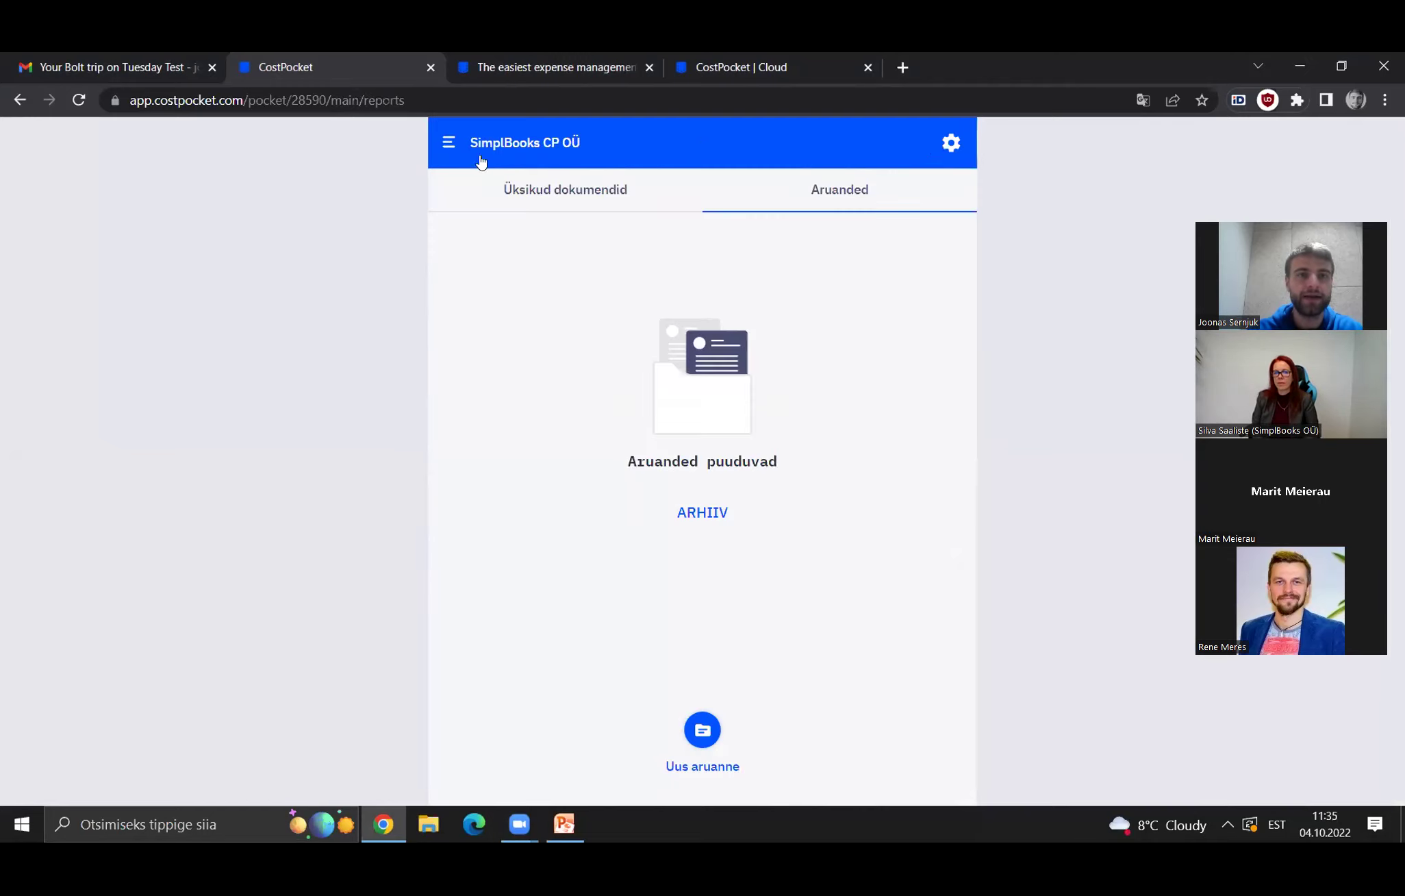
pyautogui.click(493, 155)
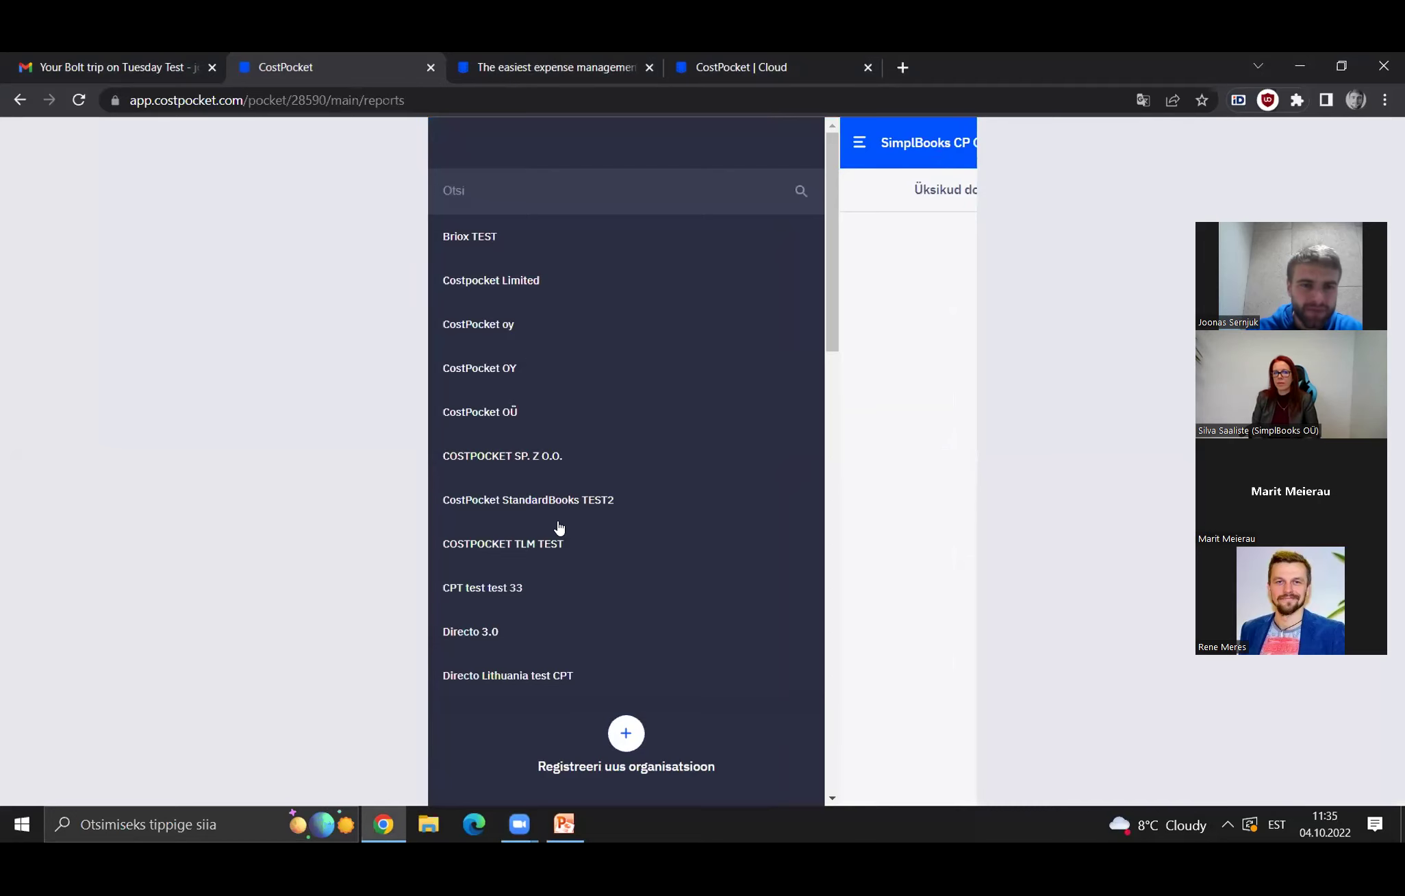
pyautogui.scroll(-6, 514, 659)
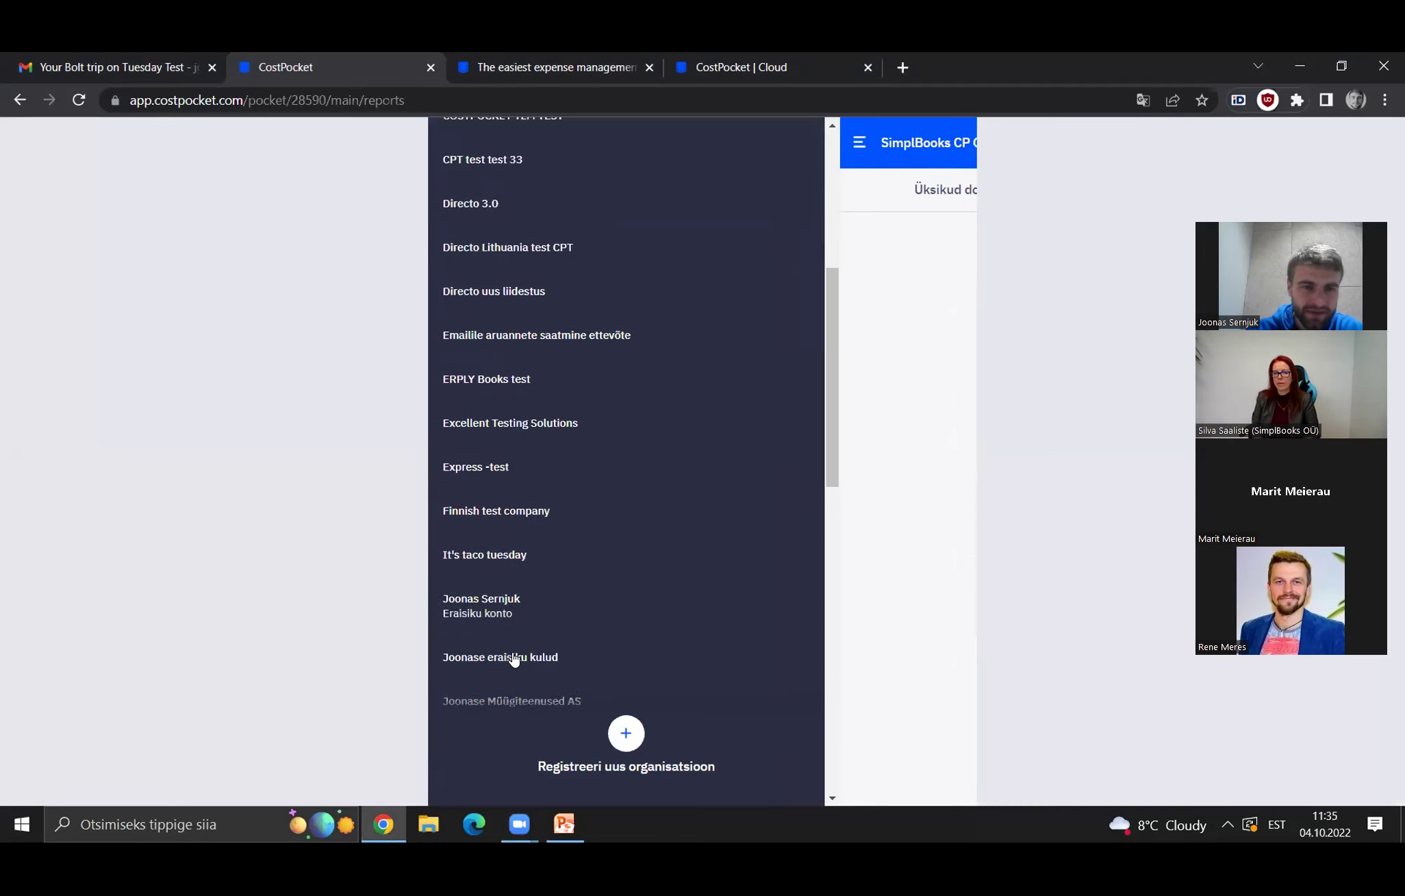
pyautogui.scroll(-1, 527, 603)
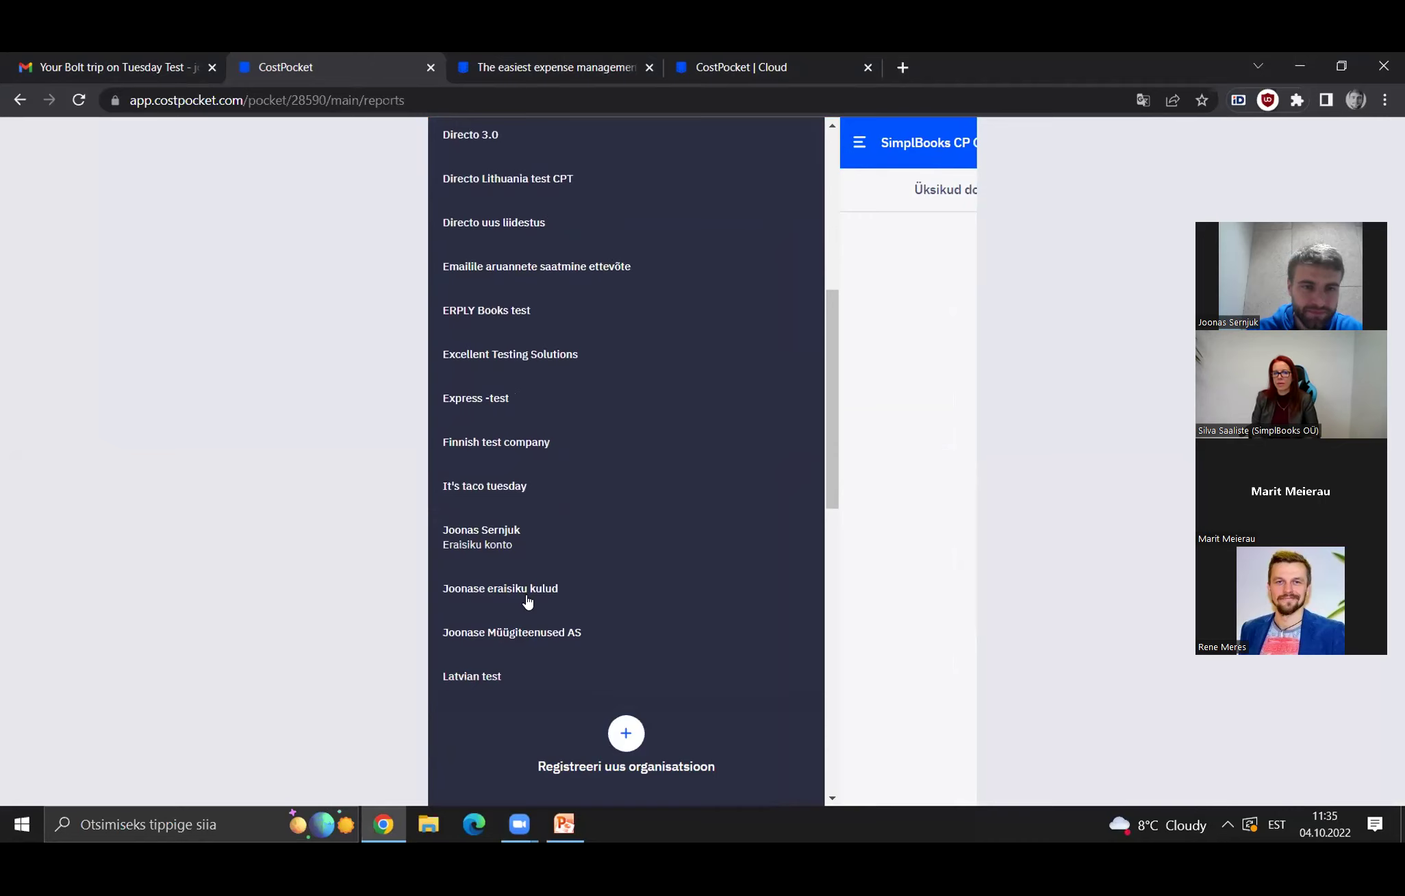
pyautogui.click(512, 632)
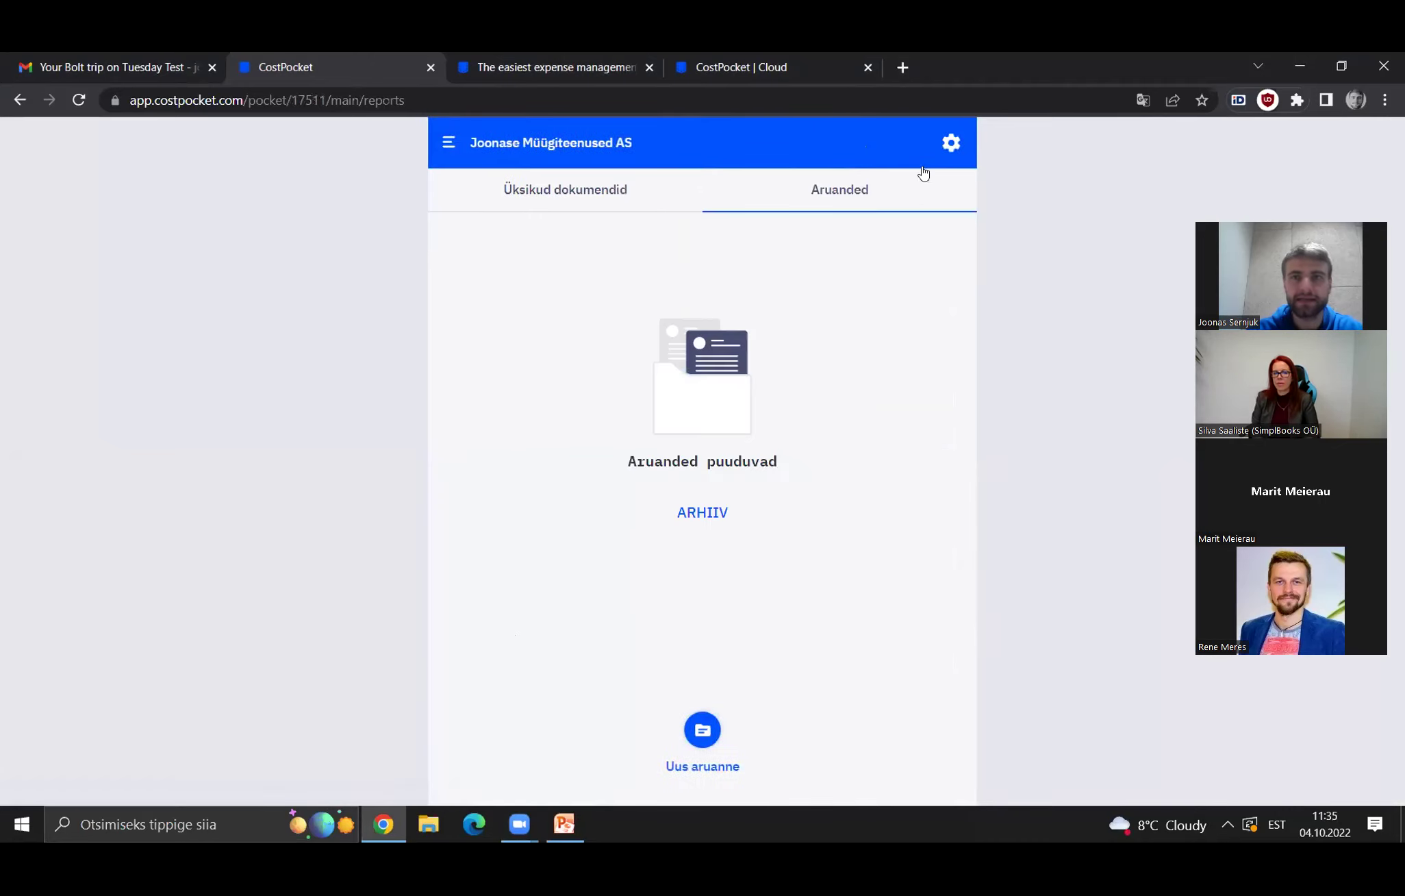
pyautogui.click(951, 144)
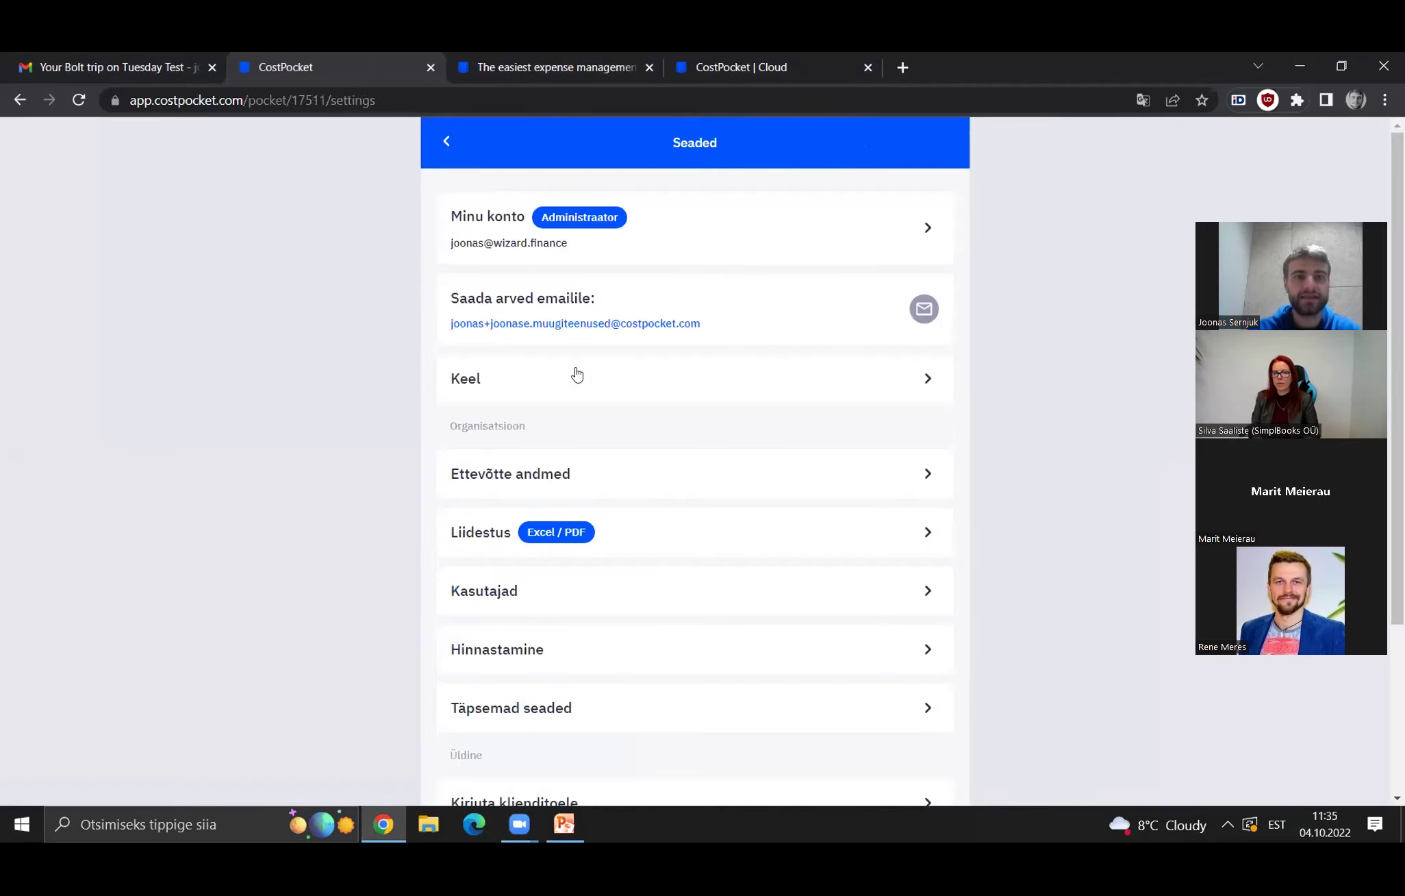